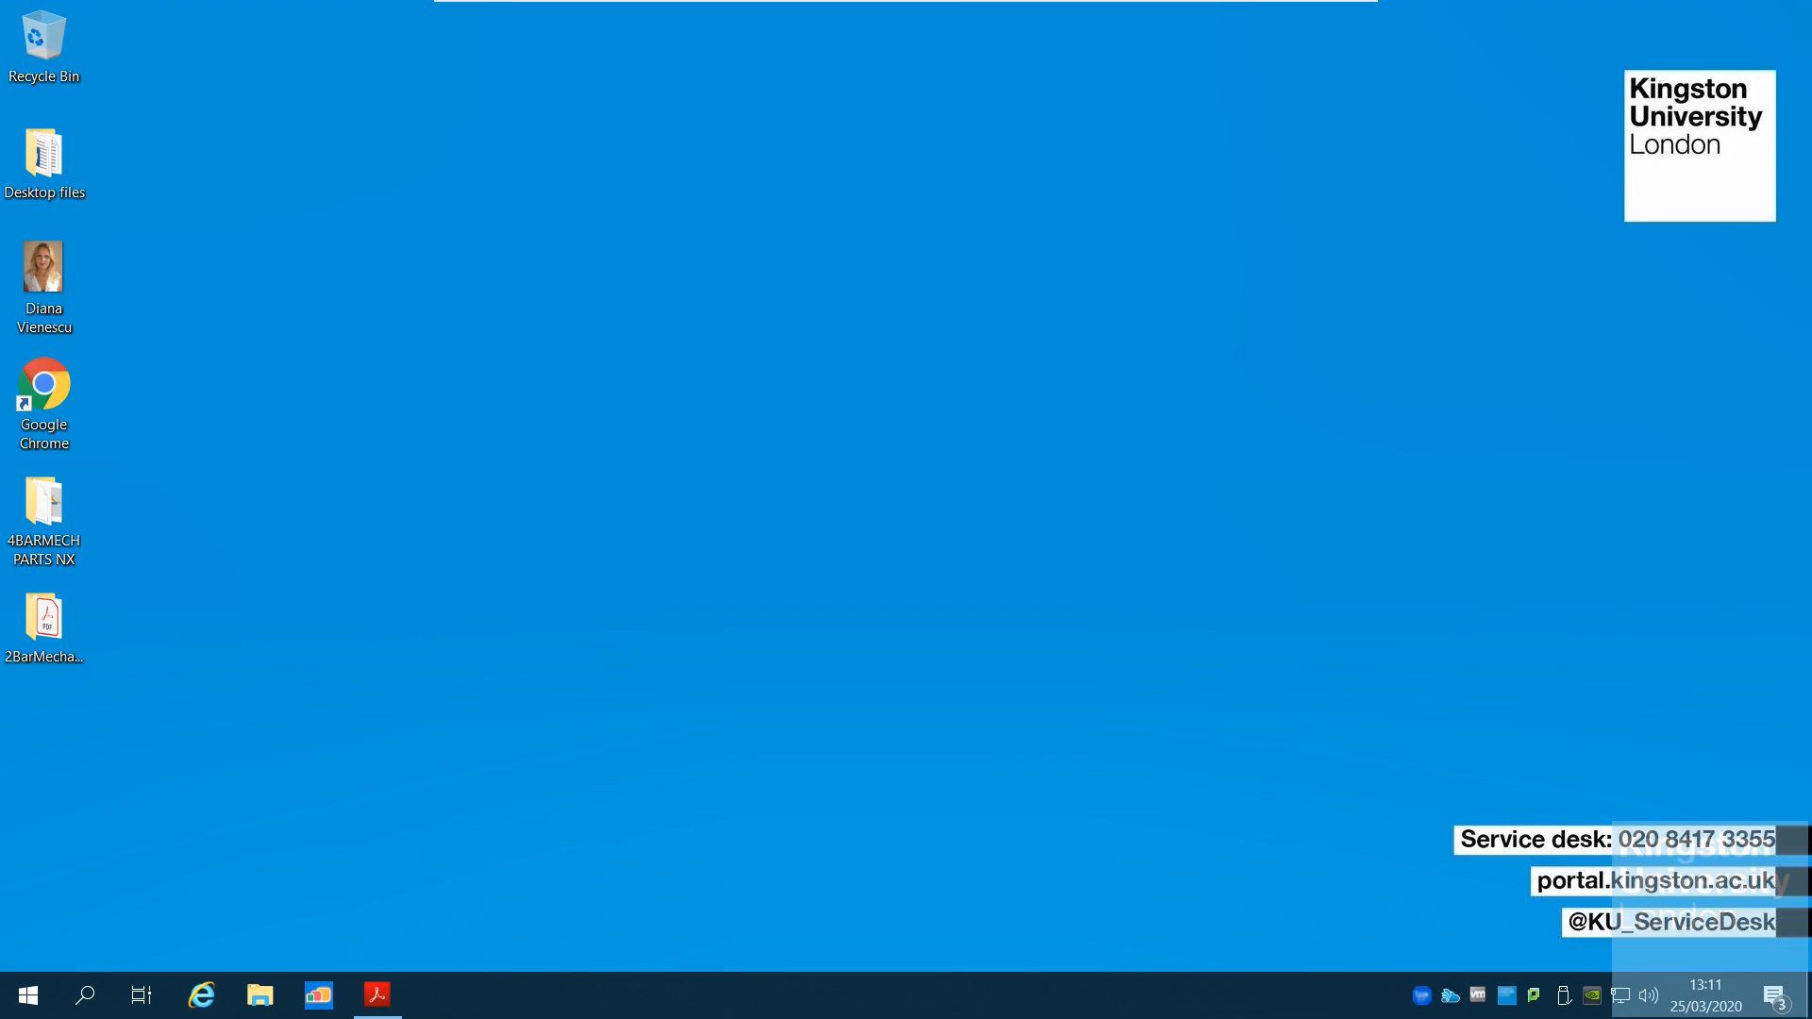
Step: Open the 4BARMECH PARTS NX desktop folder and examine the crank-rocker mechanism in Fig. 1 of the NX tutorial PDF
{"action": "double_click", "coordinate": [58, 538]}
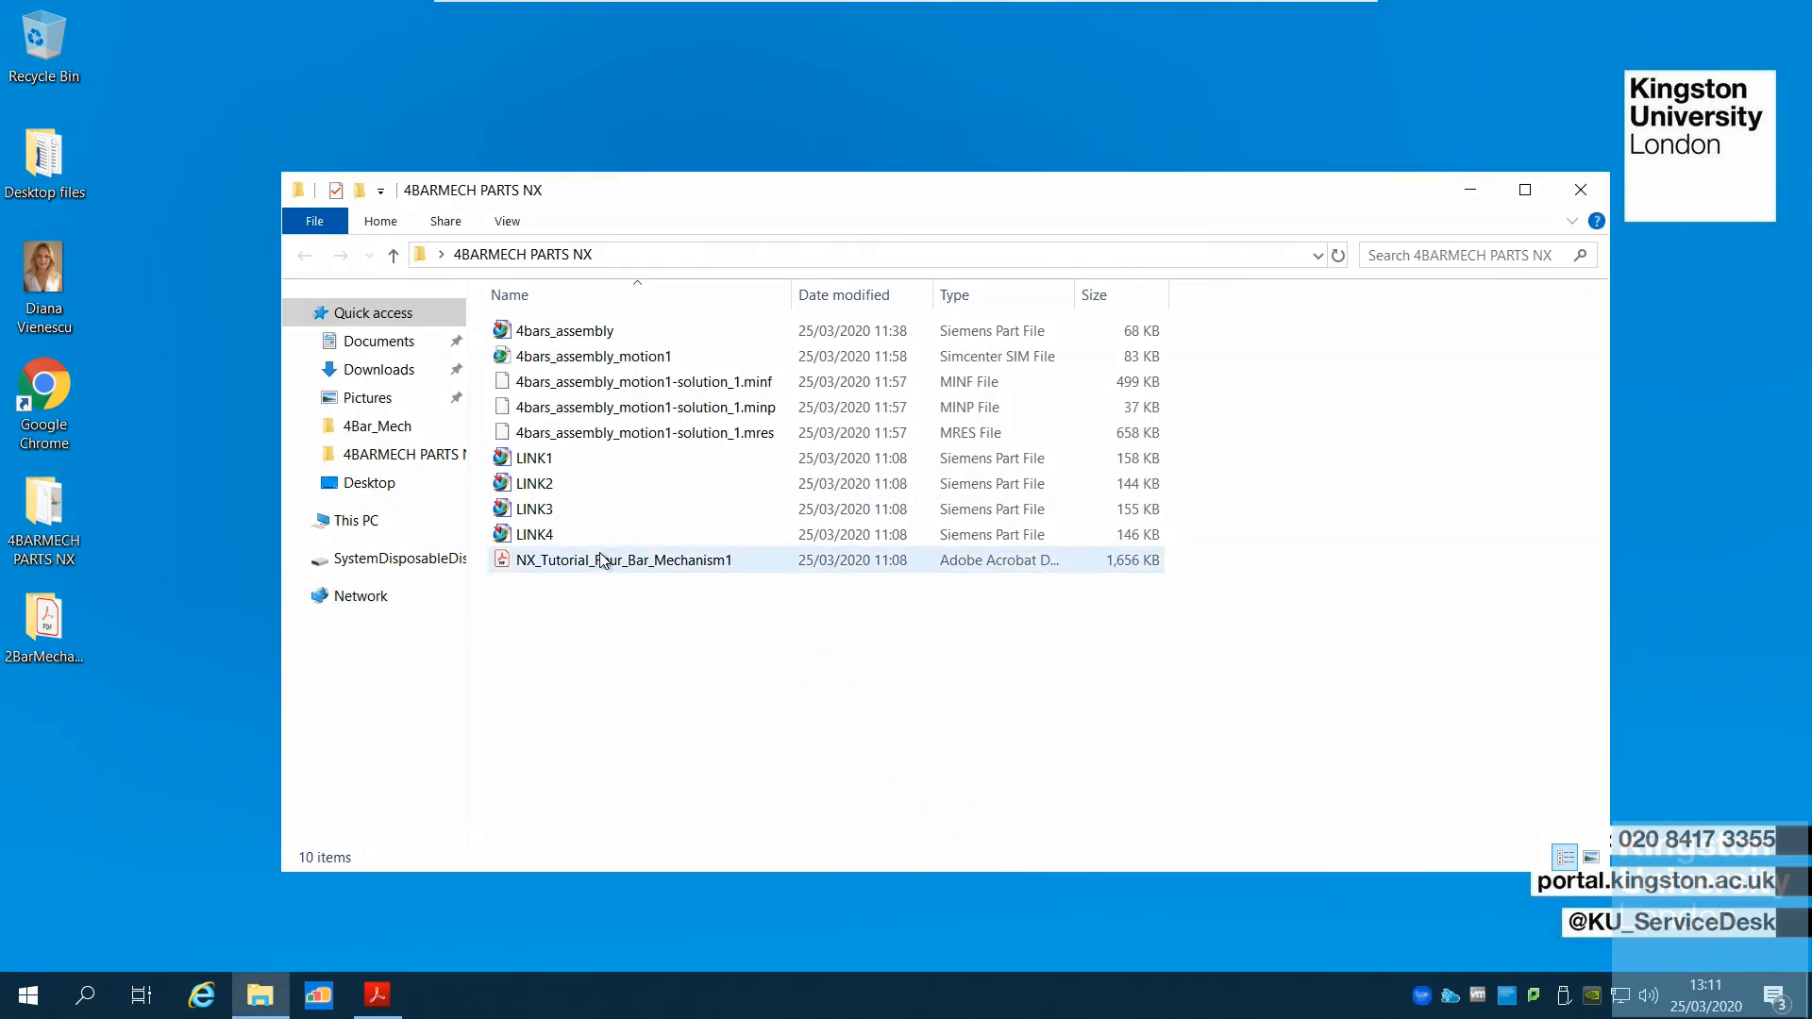
{"action": "left_click", "coordinate": [377, 995]}
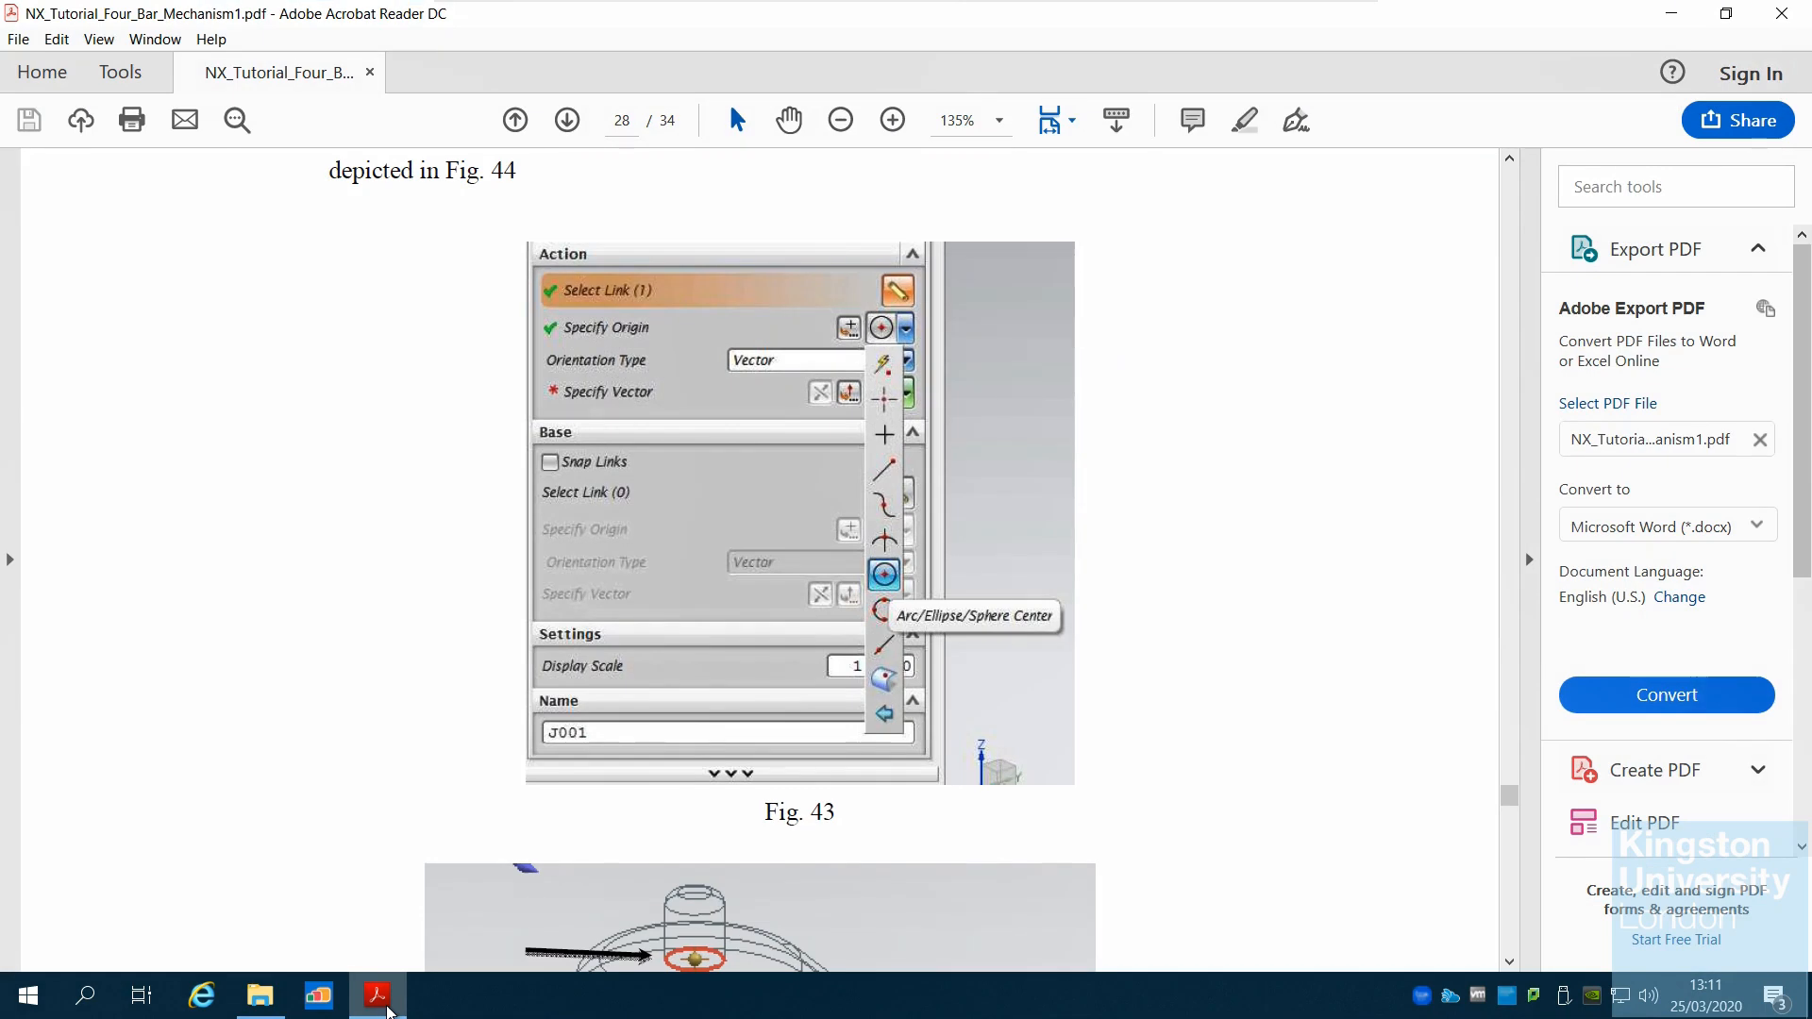
{"action": "left_click_drag", "start_coordinate": [1511, 796], "coordinate": [1560, 205]}
{"action": "scroll", "coordinate": [1311, 372], "scroll_direction": "up", "scroll_amount": 10}
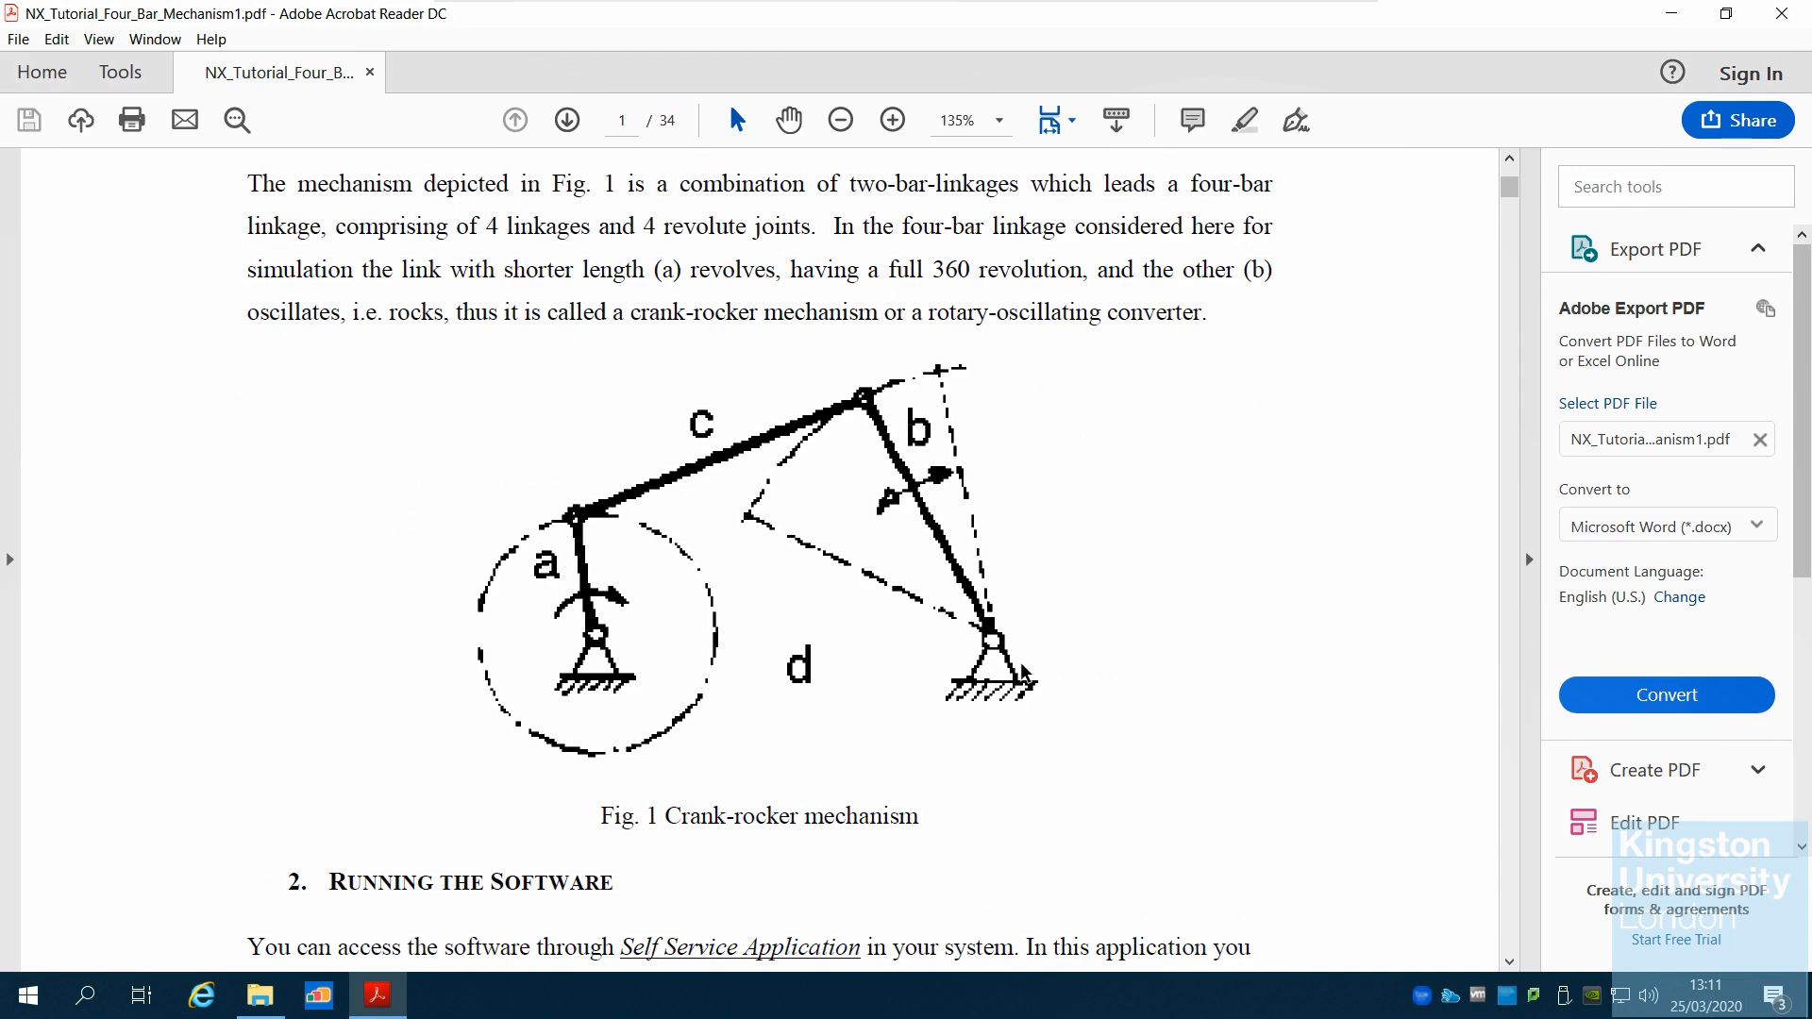
{"action": "scroll", "coordinate": [944, 722], "scroll_direction": "down", "scroll_amount": 3}
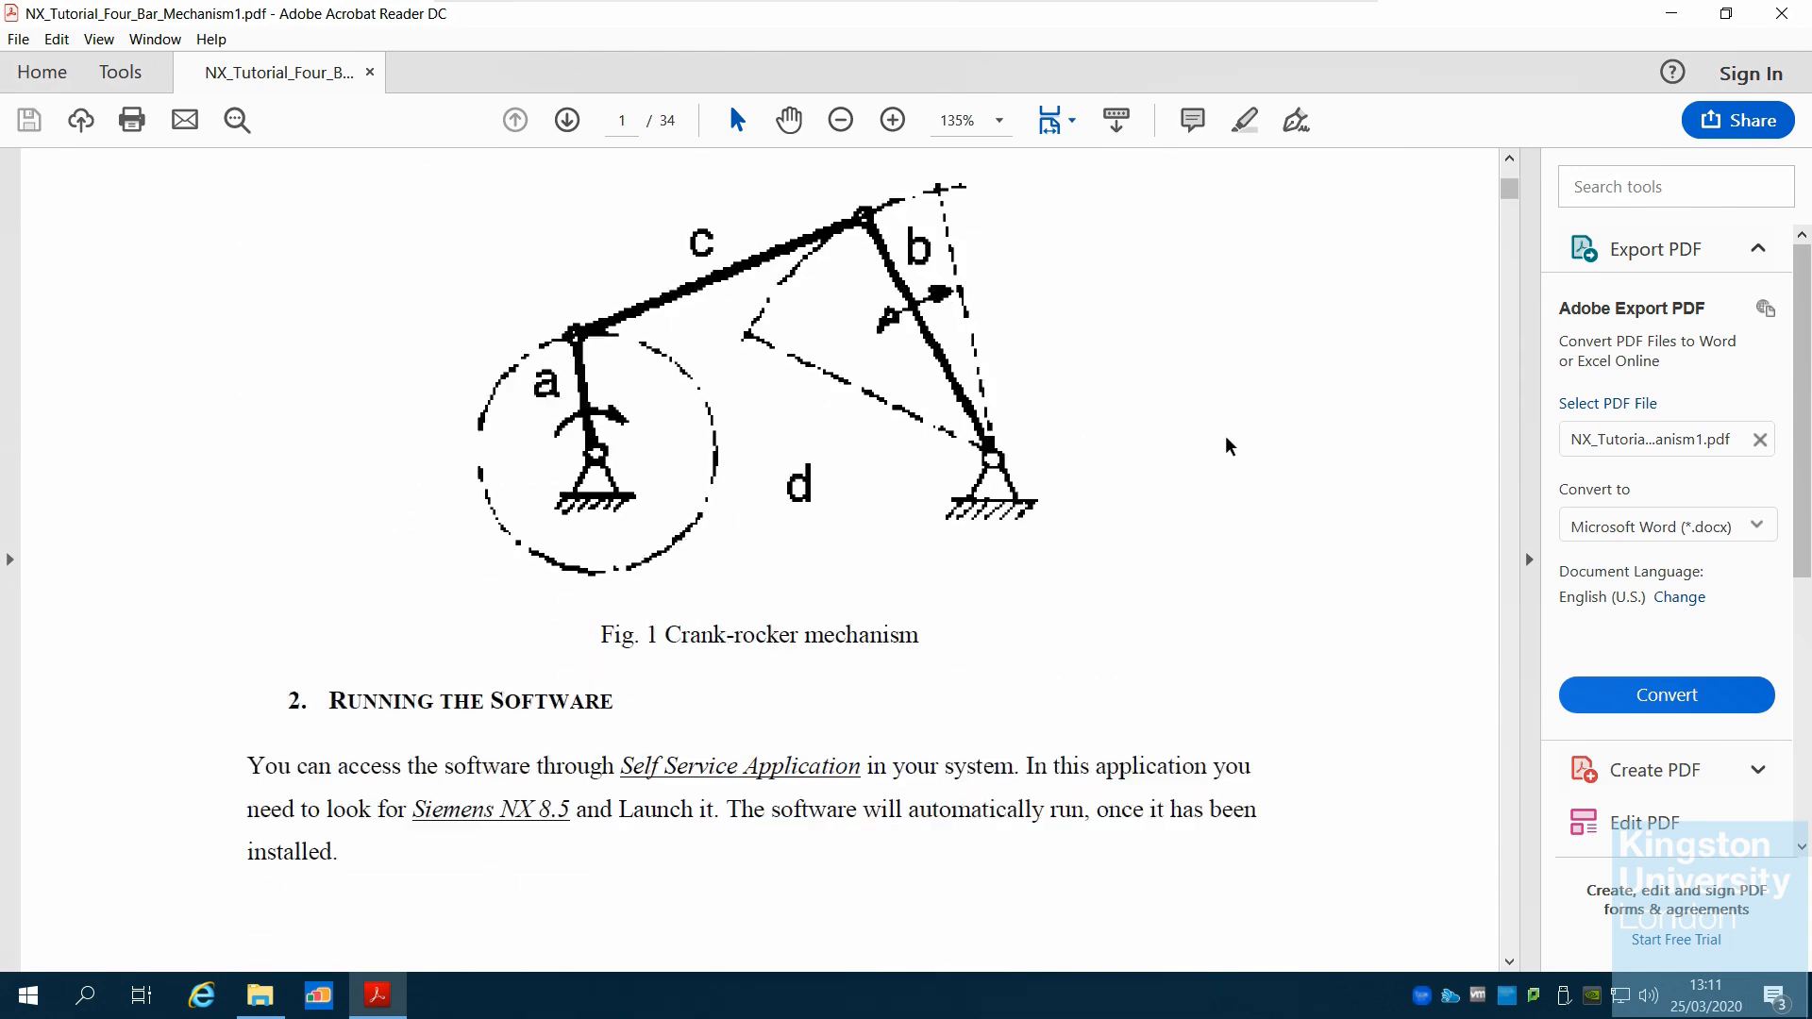
Step: Review the tutorial PDF's section 5 on creating joints and links, from page 25 through Fig. 41, and return to the parts folder
{"action": "left_click_drag", "start_coordinate": [1509, 189], "coordinate": [1542, 751]}
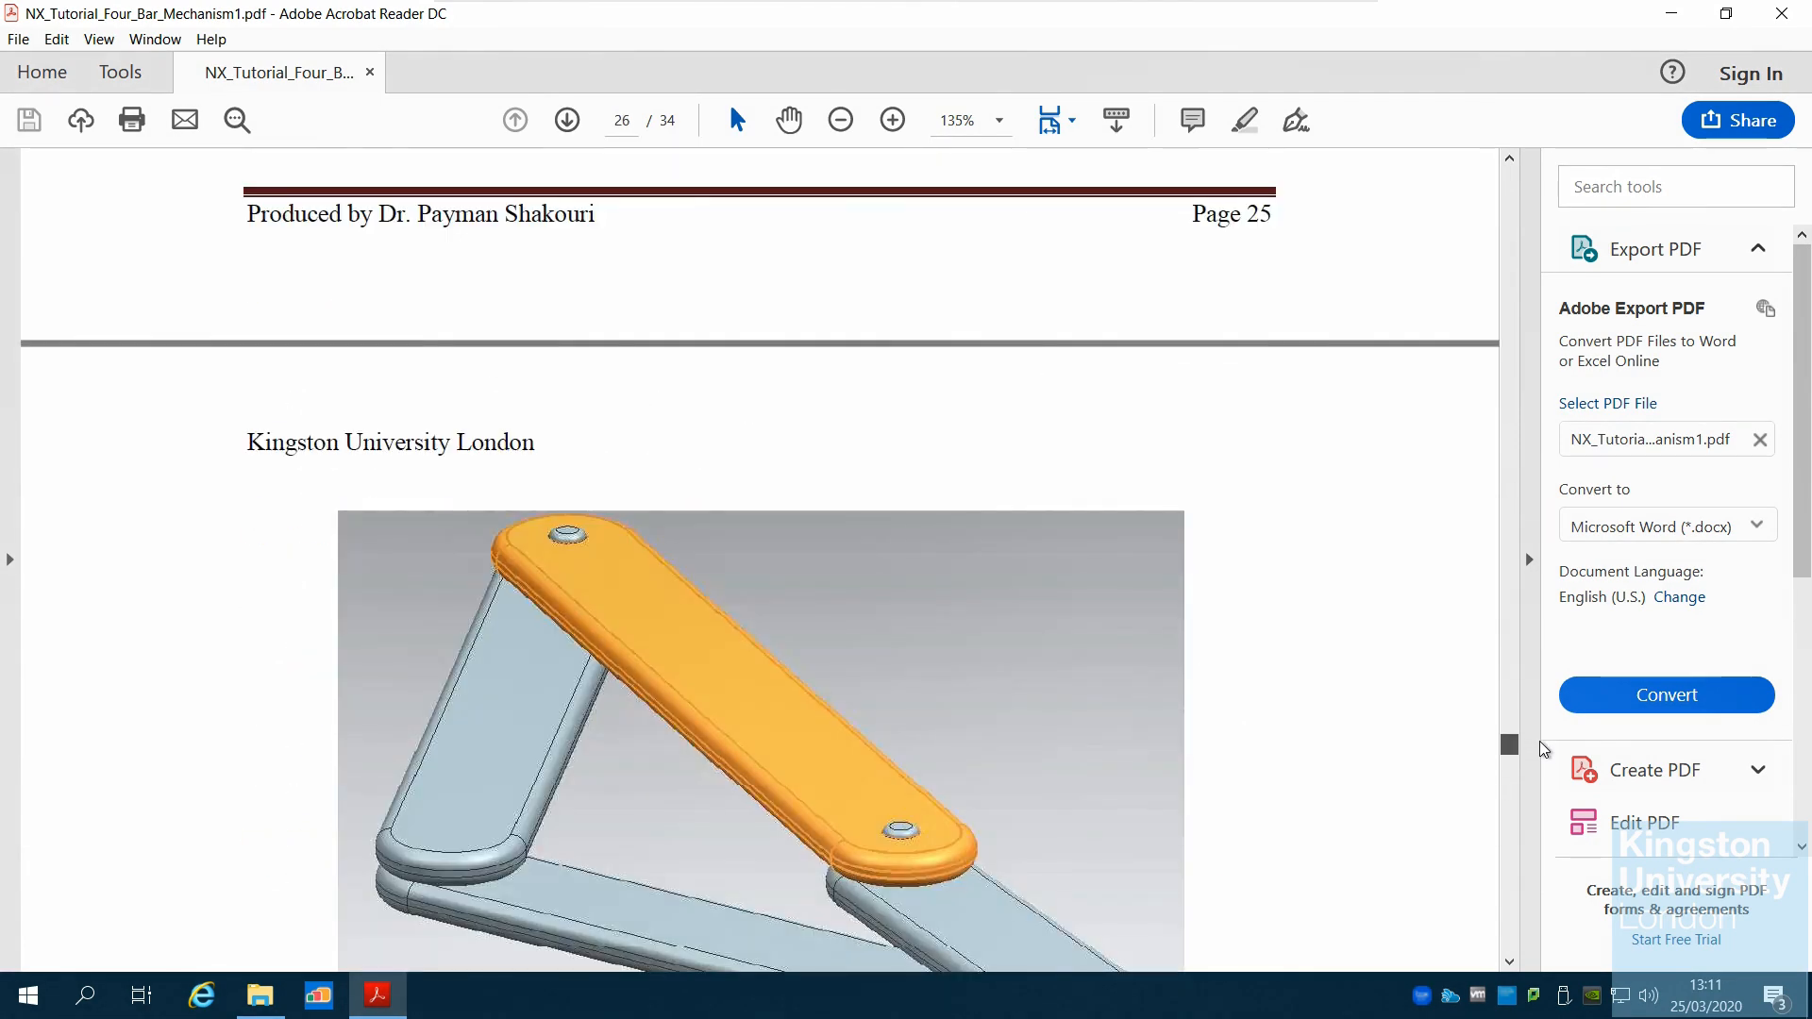
{"action": "scroll", "coordinate": [1434, 769], "scroll_direction": "down", "scroll_amount": 3}
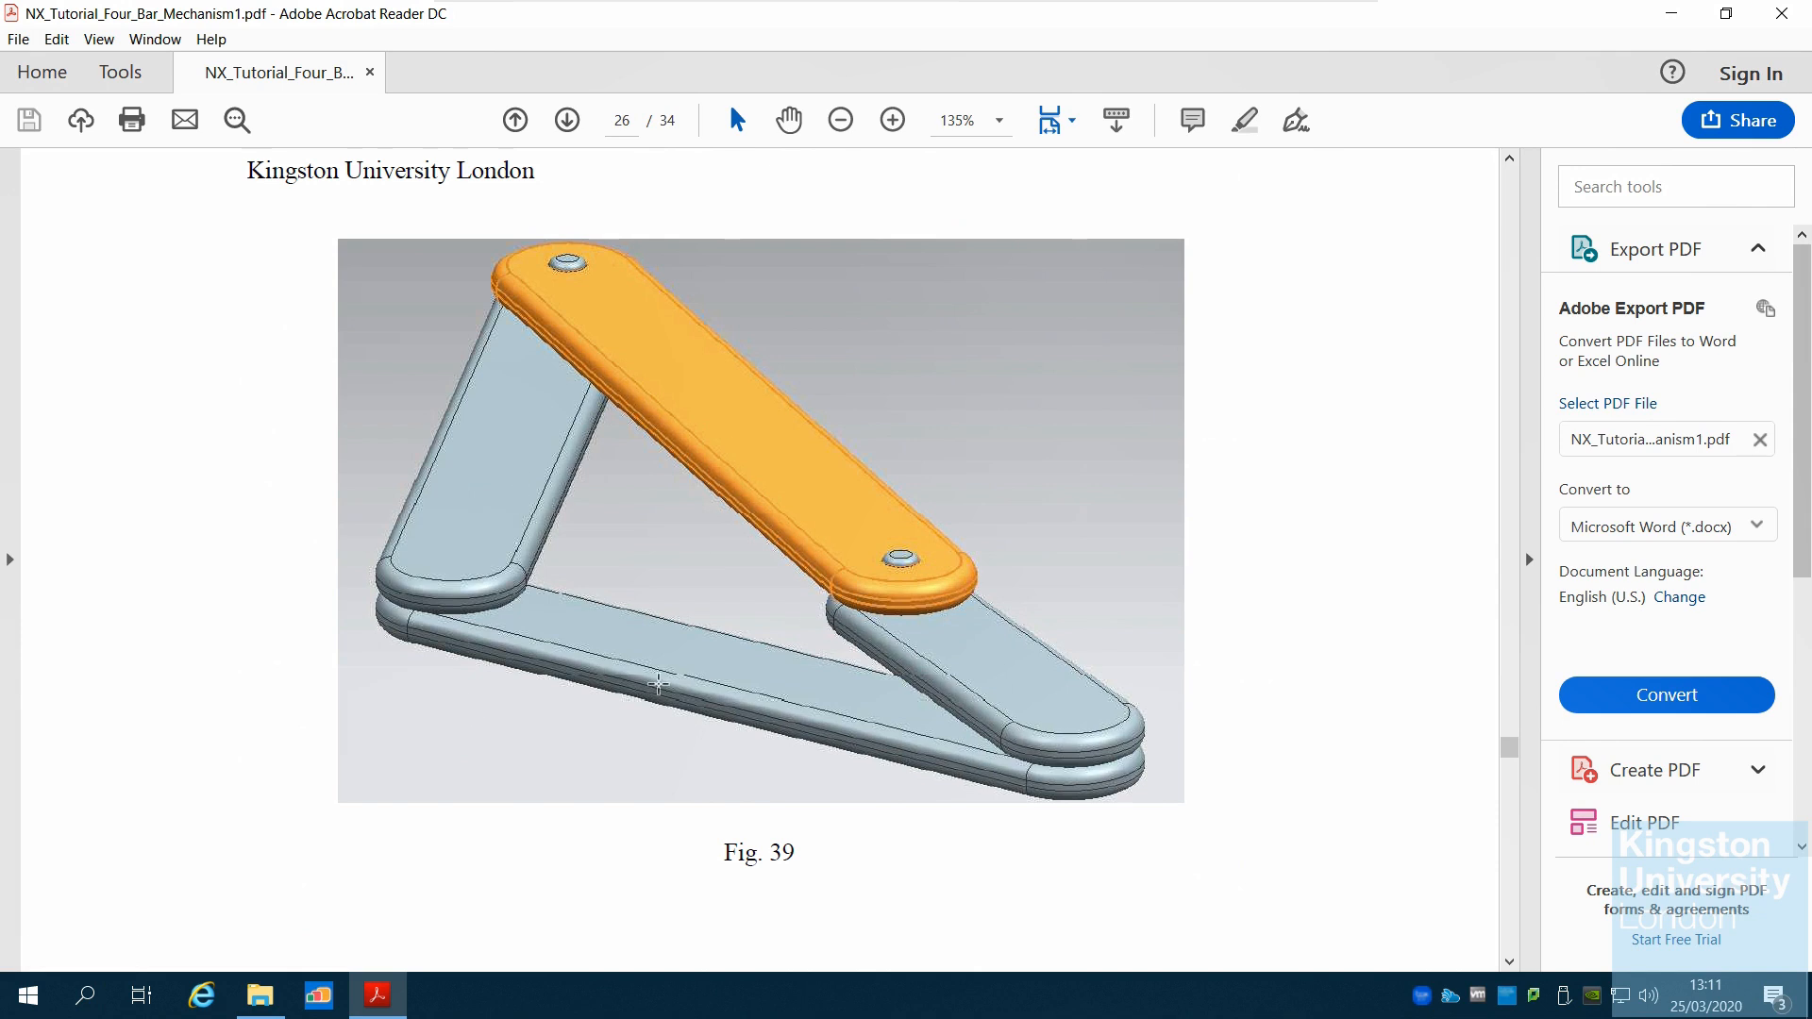
{"action": "scroll", "coordinate": [1003, 720], "scroll_direction": "down", "scroll_amount": 9}
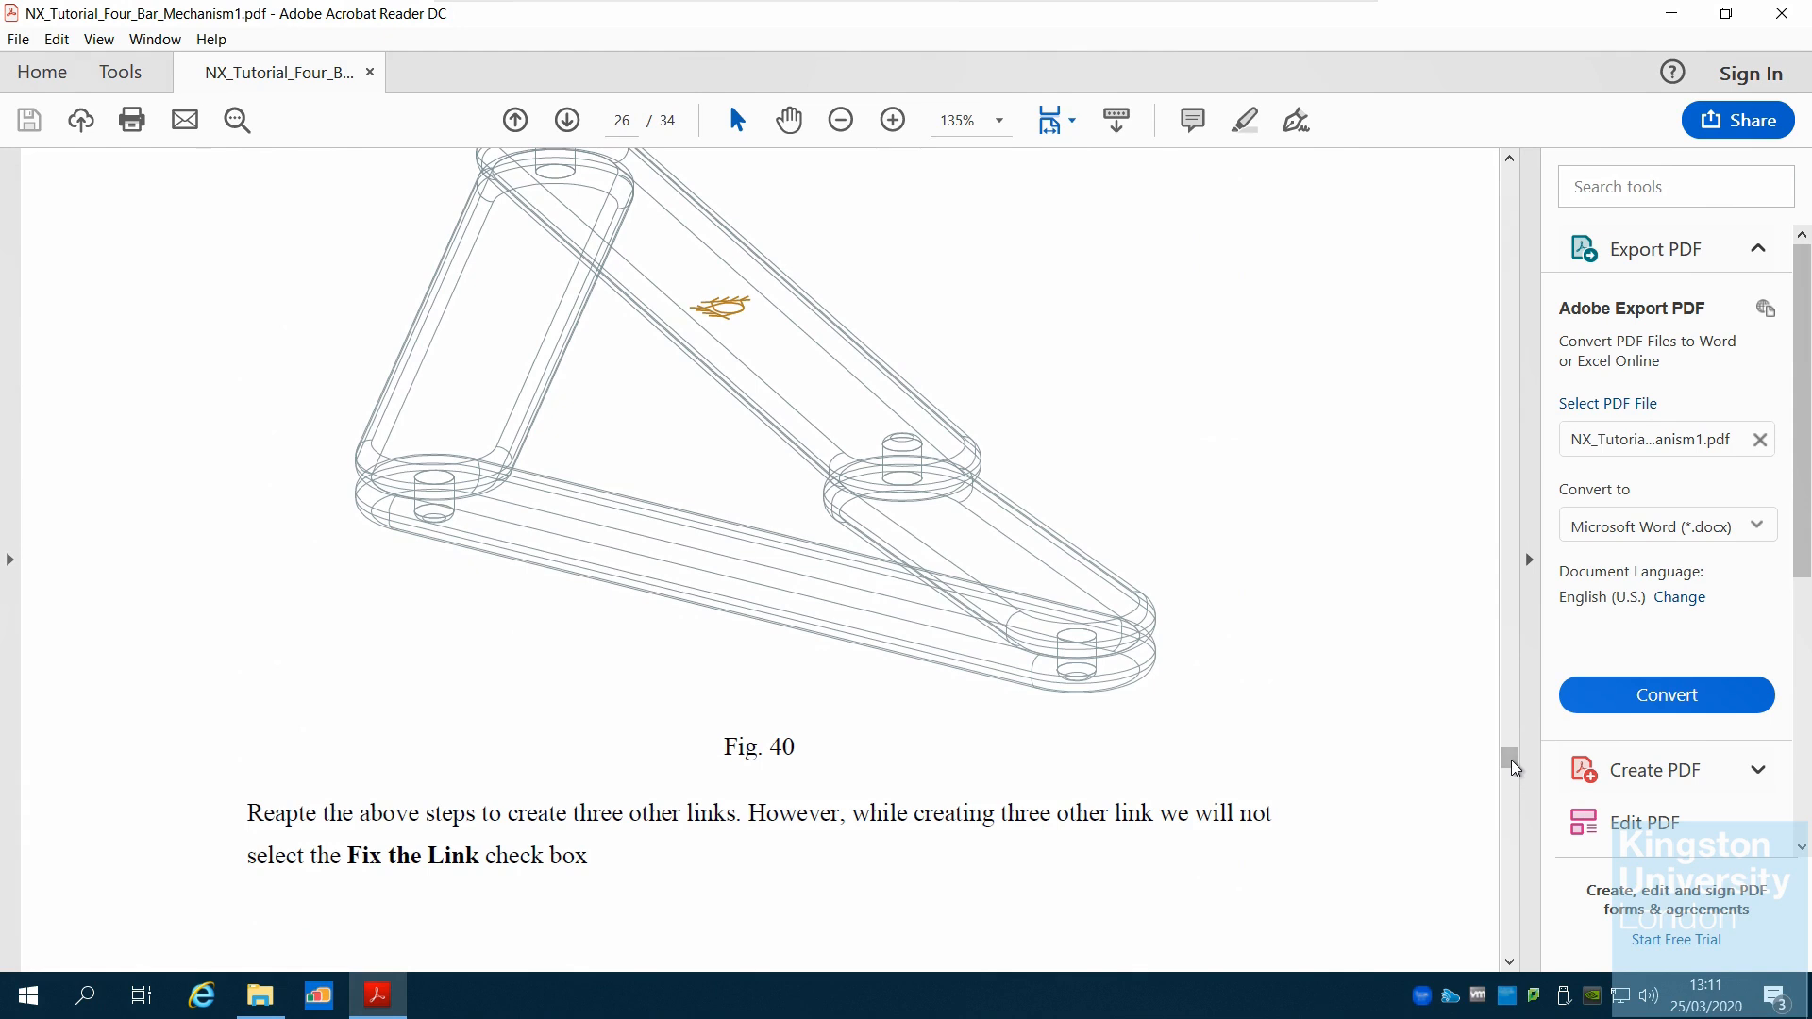
{"action": "left_click_drag", "start_coordinate": [1510, 758], "coordinate": [1496, 722]}
{"action": "scroll", "coordinate": [1496, 722], "scroll_direction": "down", "scroll_amount": 9}
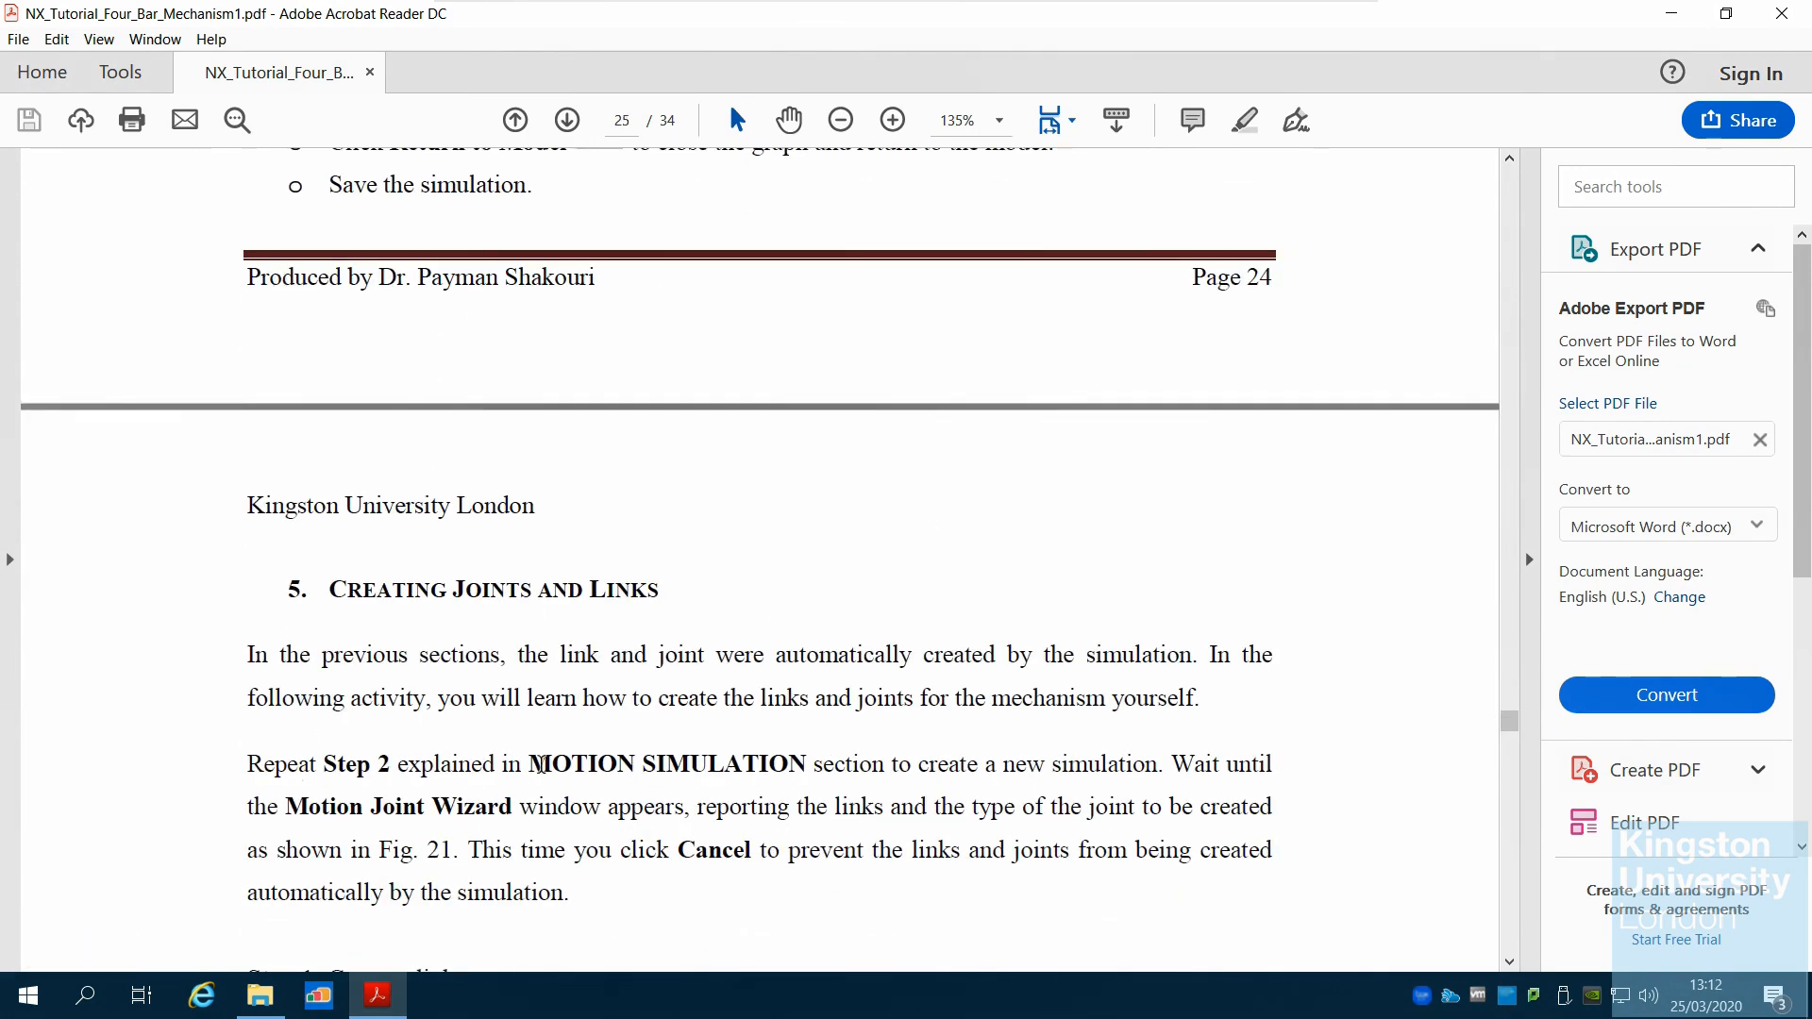
{"action": "scroll", "coordinate": [747, 836], "scroll_direction": "down", "scroll_amount": 2}
{"action": "scroll", "coordinate": [747, 836], "scroll_direction": "down", "scroll_amount": 8}
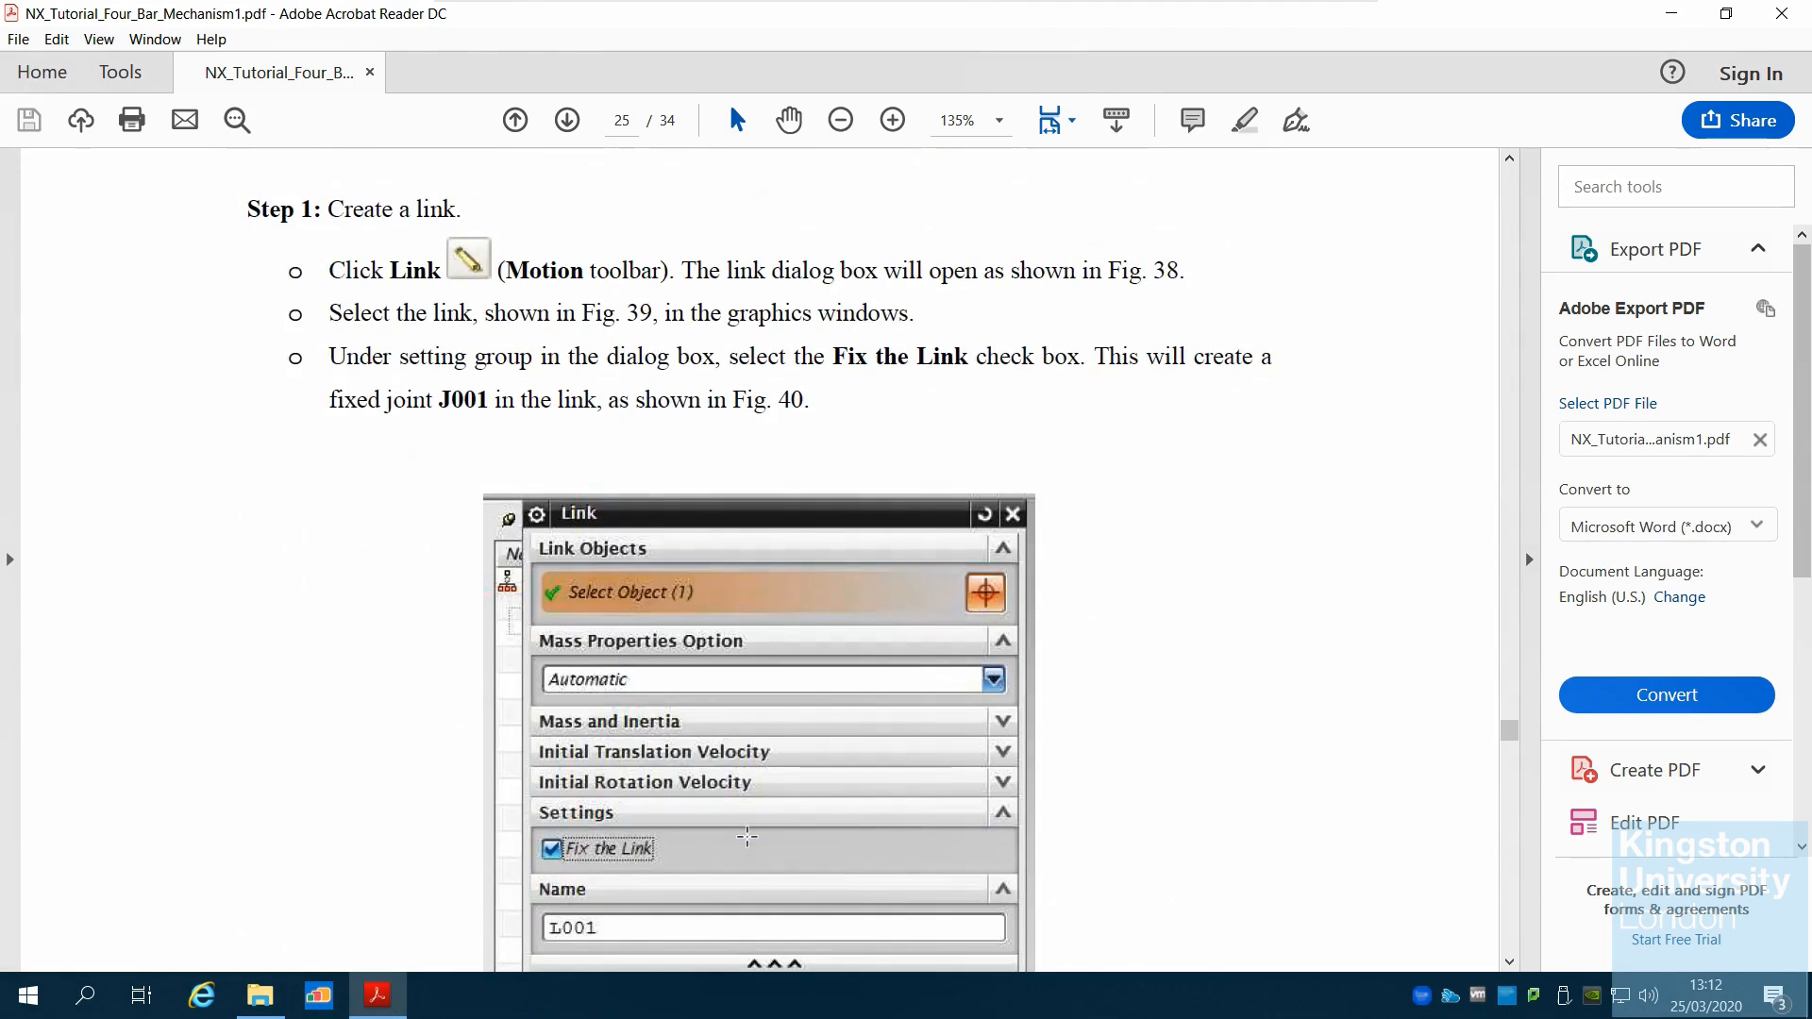
{"action": "scroll", "coordinate": [753, 845], "scroll_direction": "down", "scroll_amount": 10}
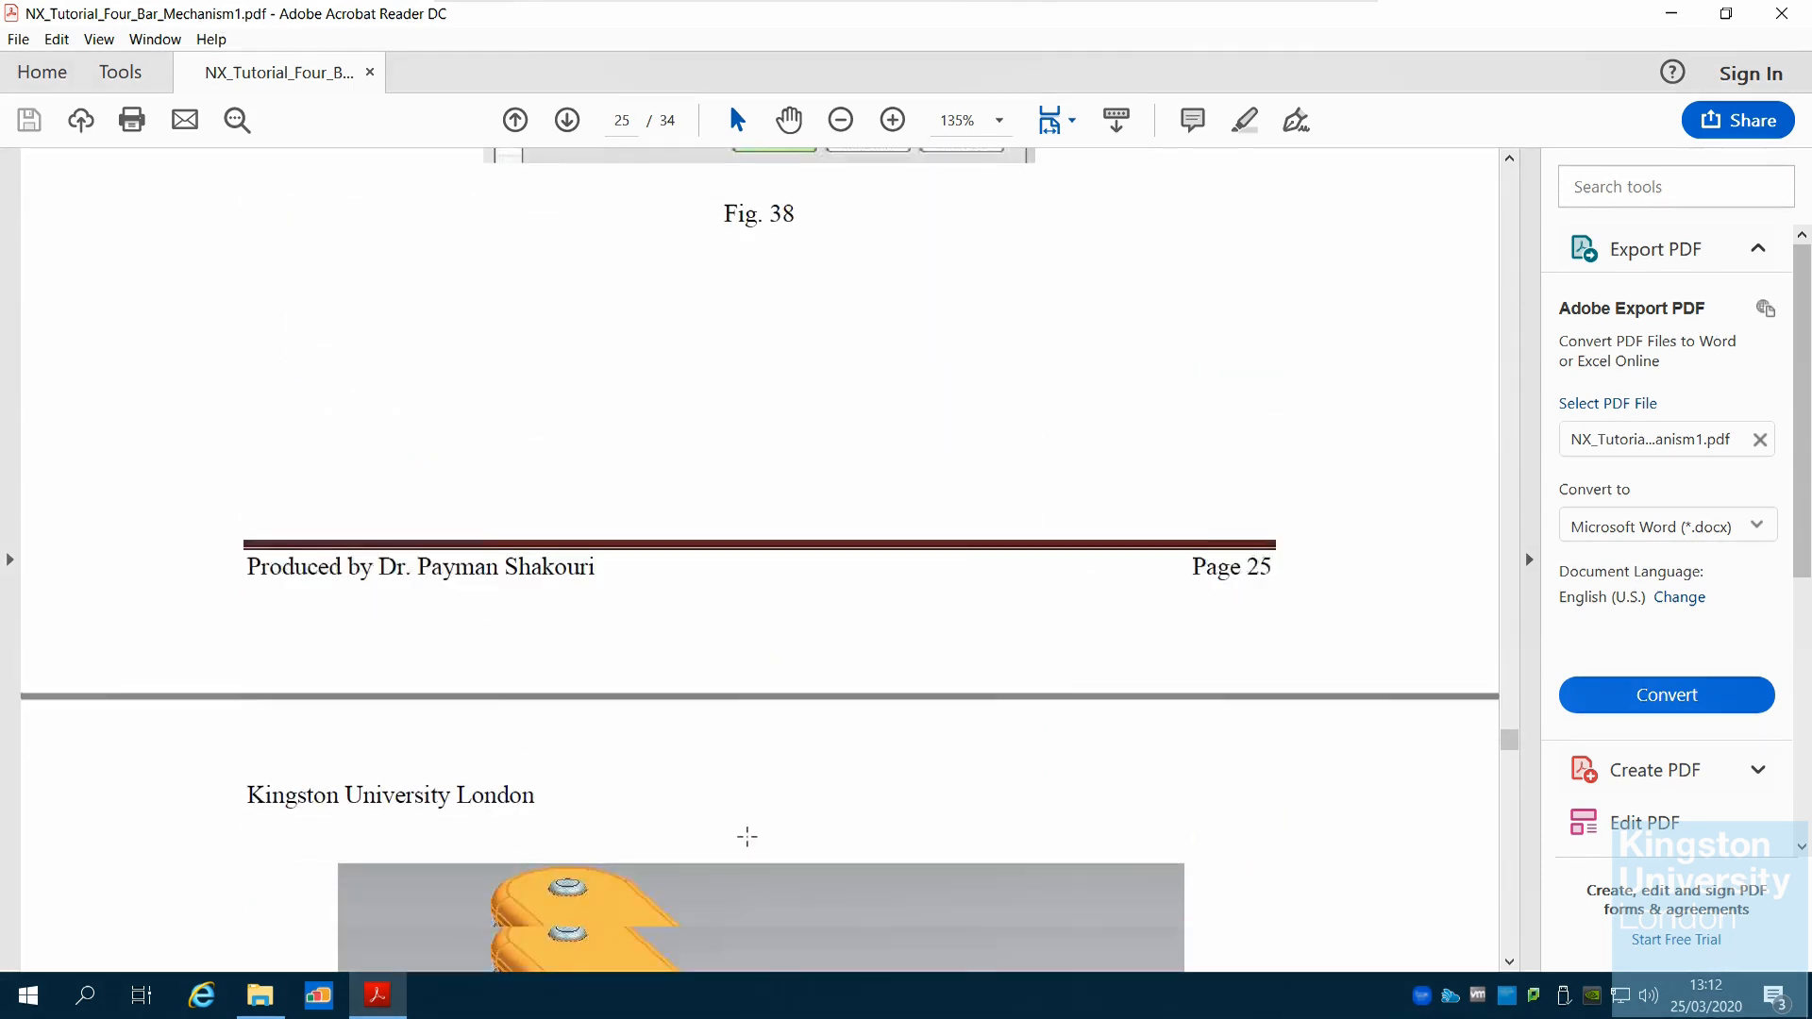
{"action": "scroll", "coordinate": [752, 845], "scroll_direction": "down", "scroll_amount": 15}
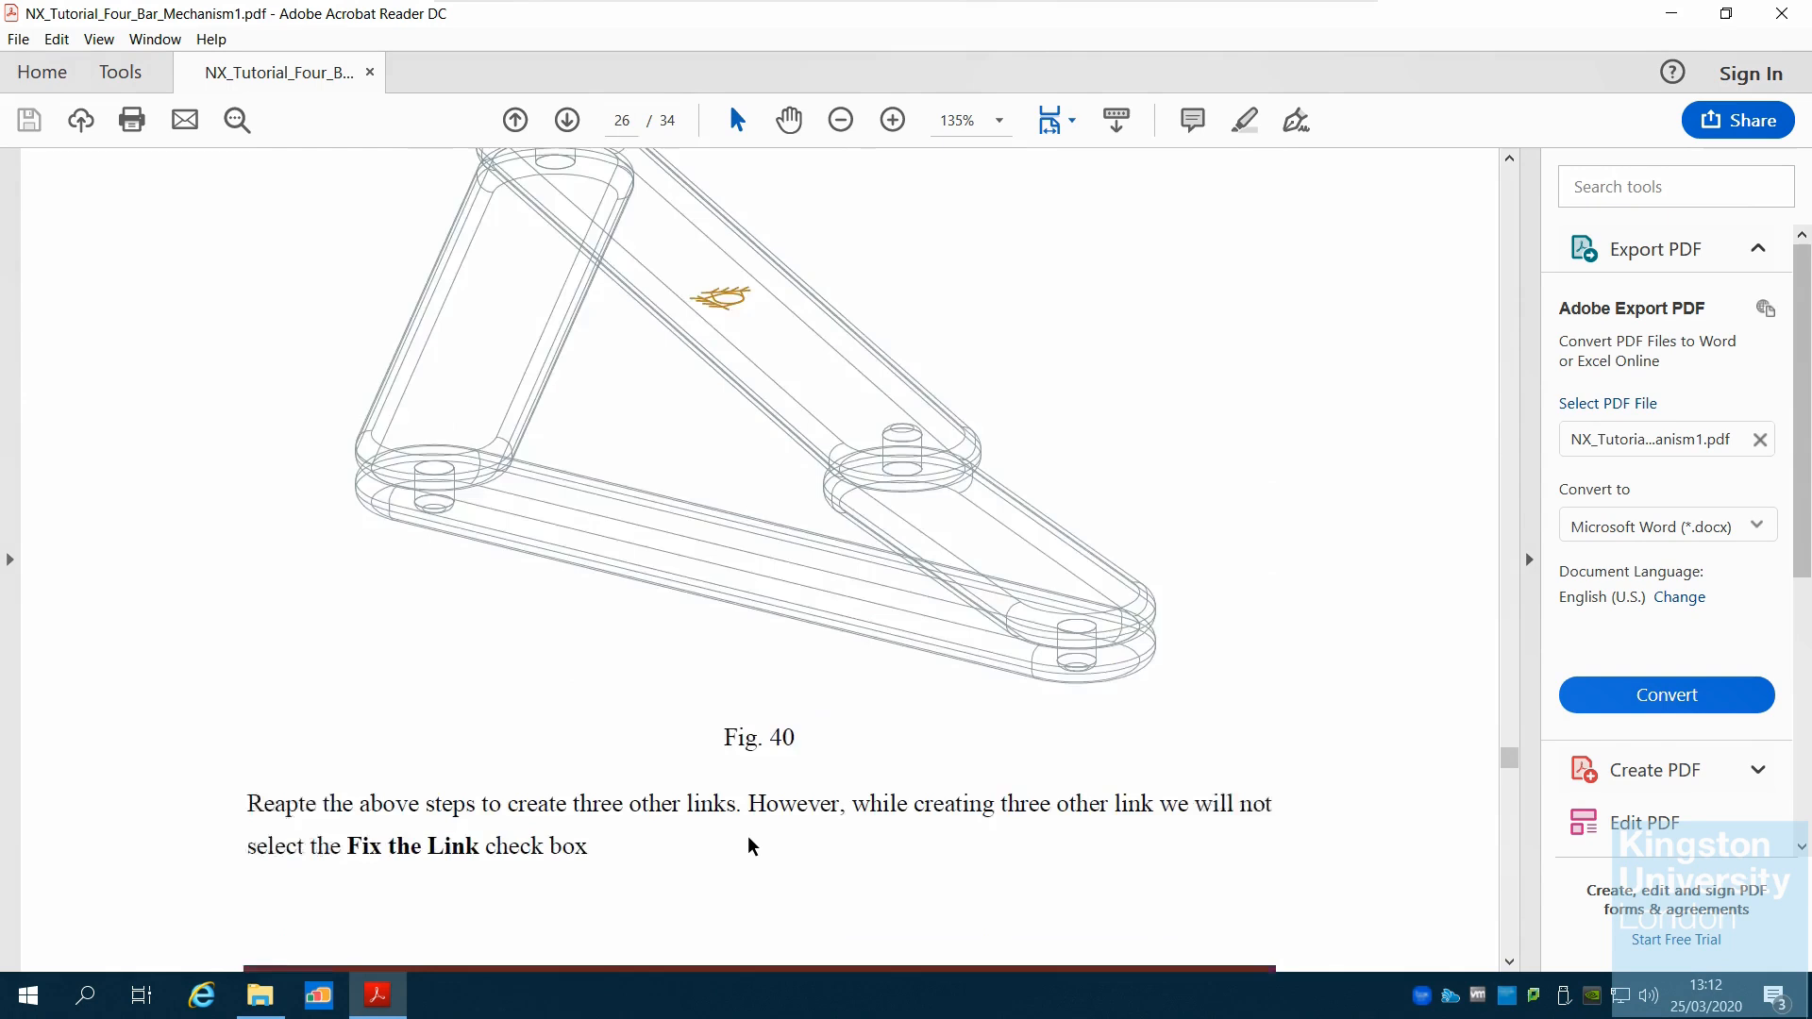
{"action": "scroll", "coordinate": [748, 836], "scroll_direction": "down", "scroll_amount": 4}
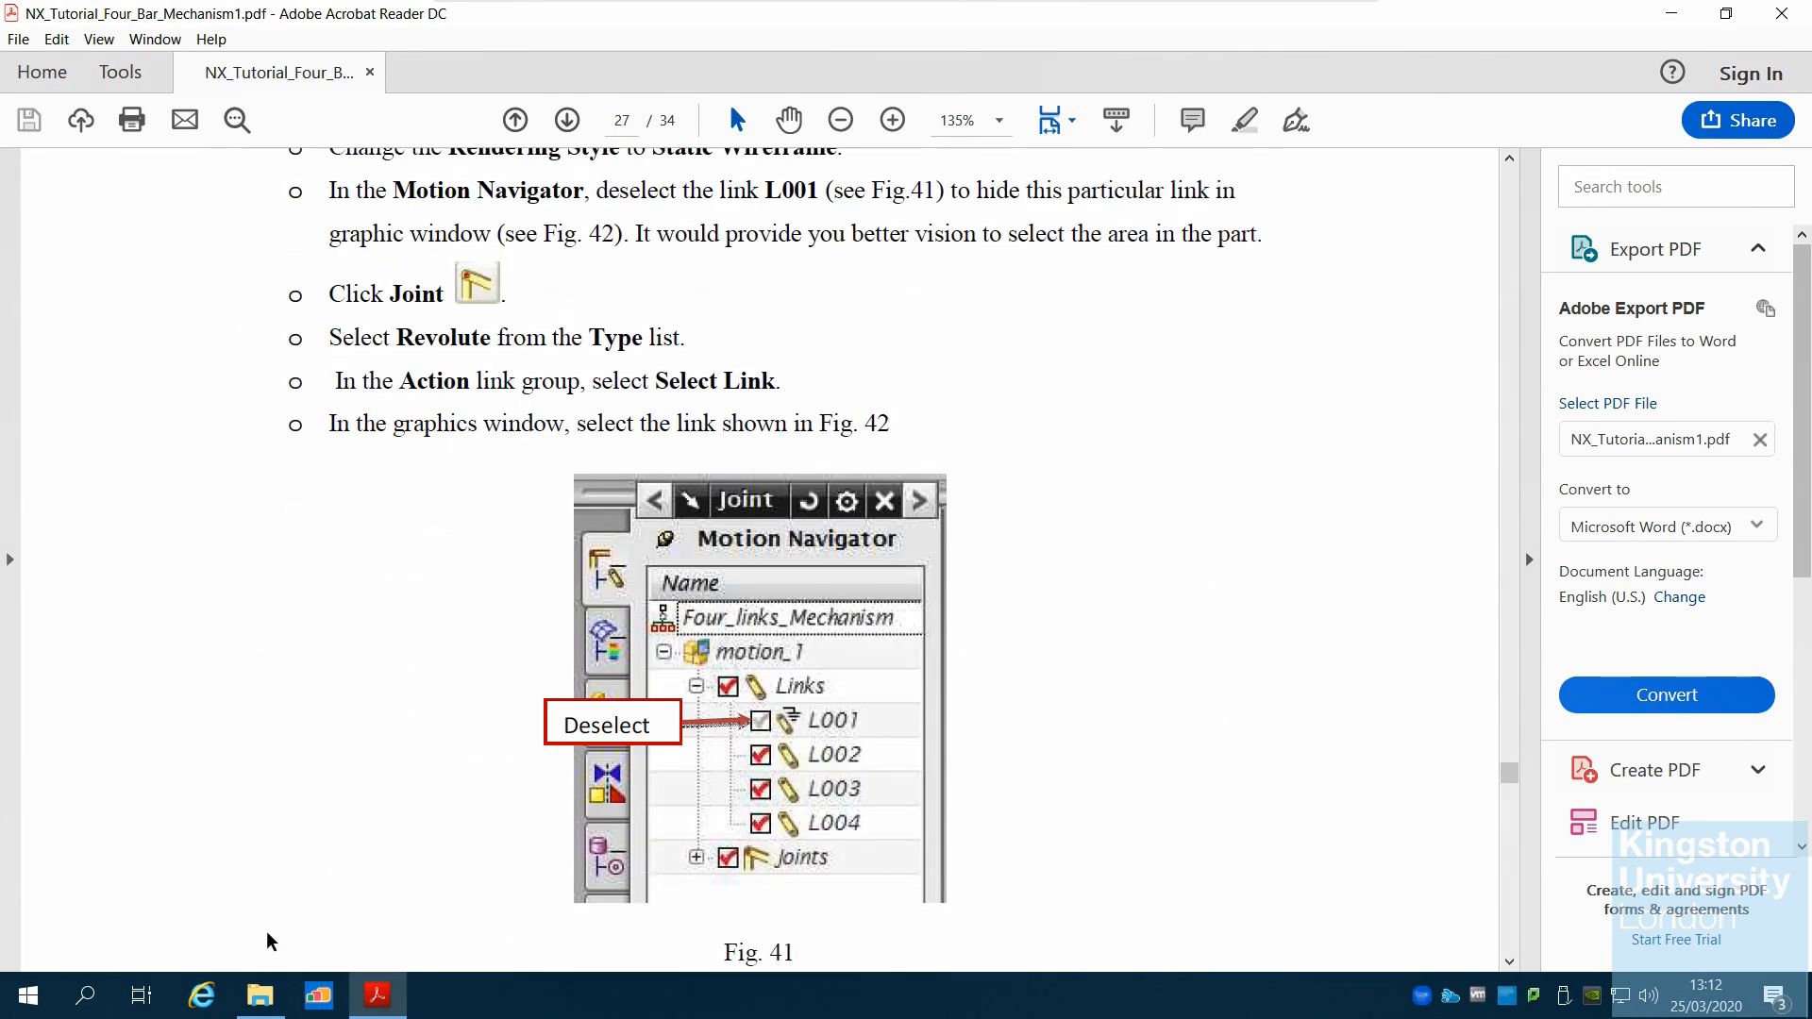
{"action": "left_click", "coordinate": [379, 997]}
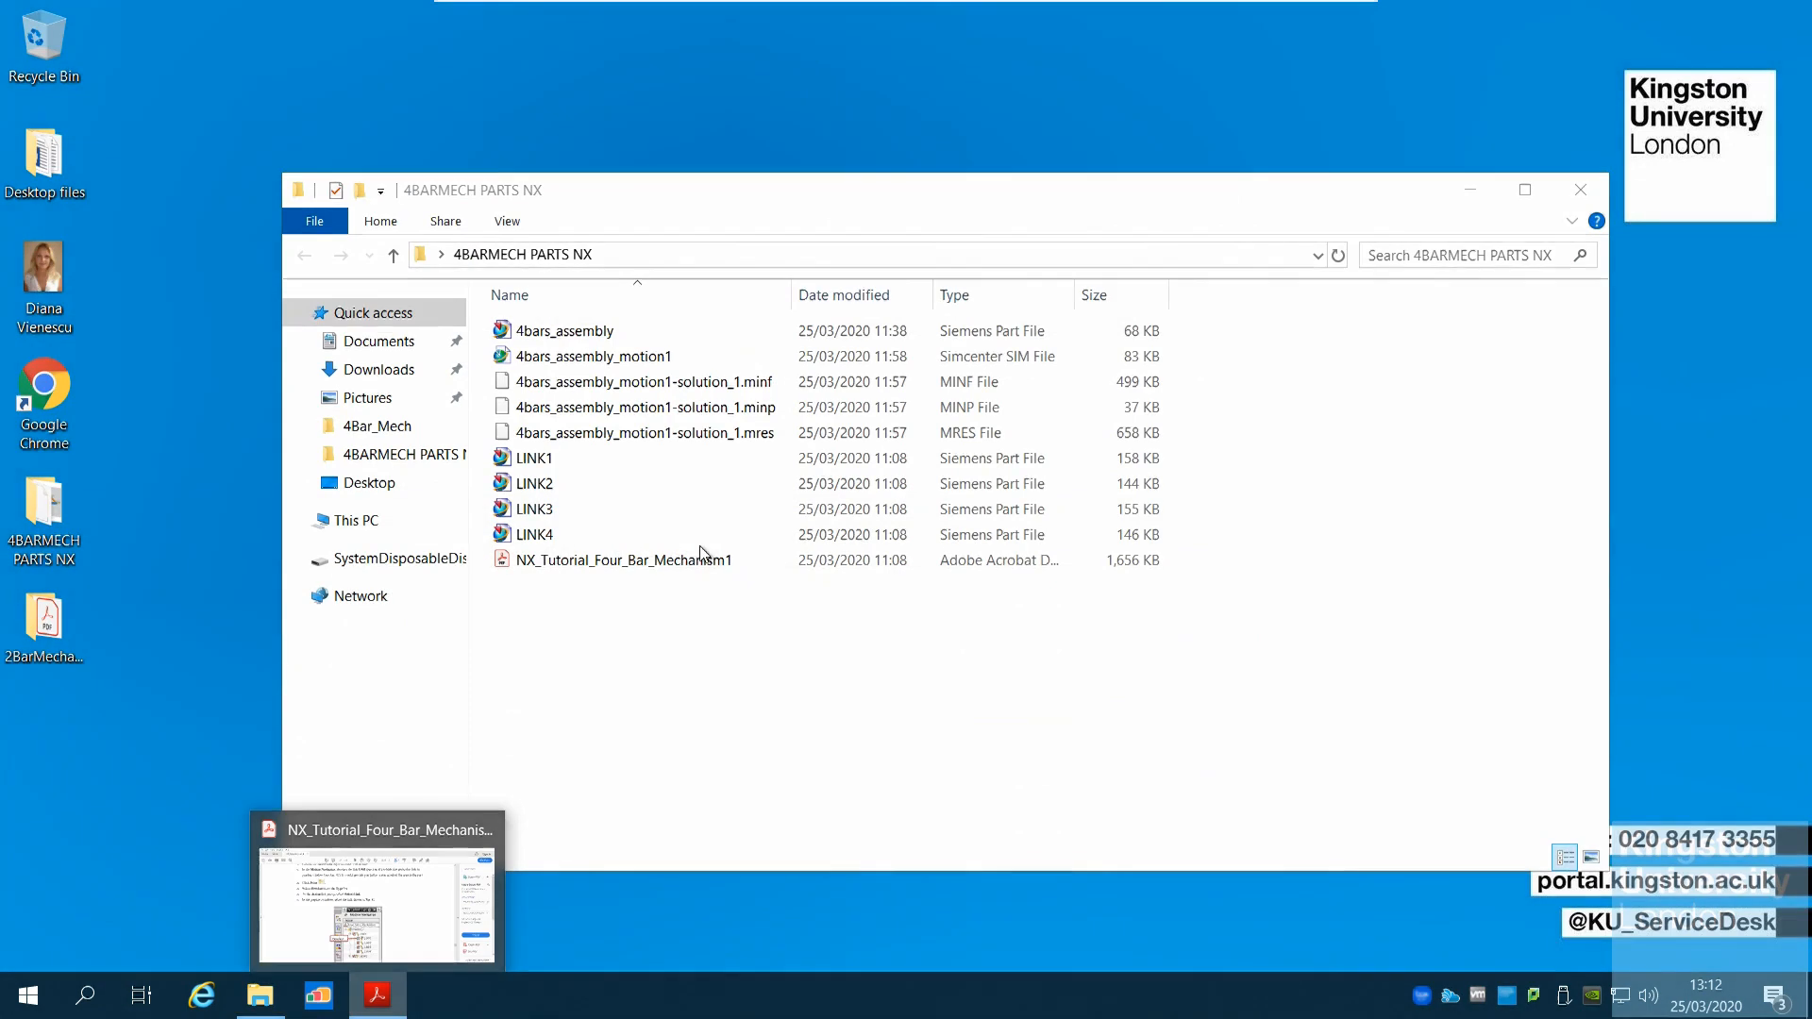
Step: Copy 4bars_assembly, LINK1, LINK2, LINK3 and LINK4 from the 4BARMECH PARTS NX folder
{"action": "left_click", "coordinate": [592, 330]}
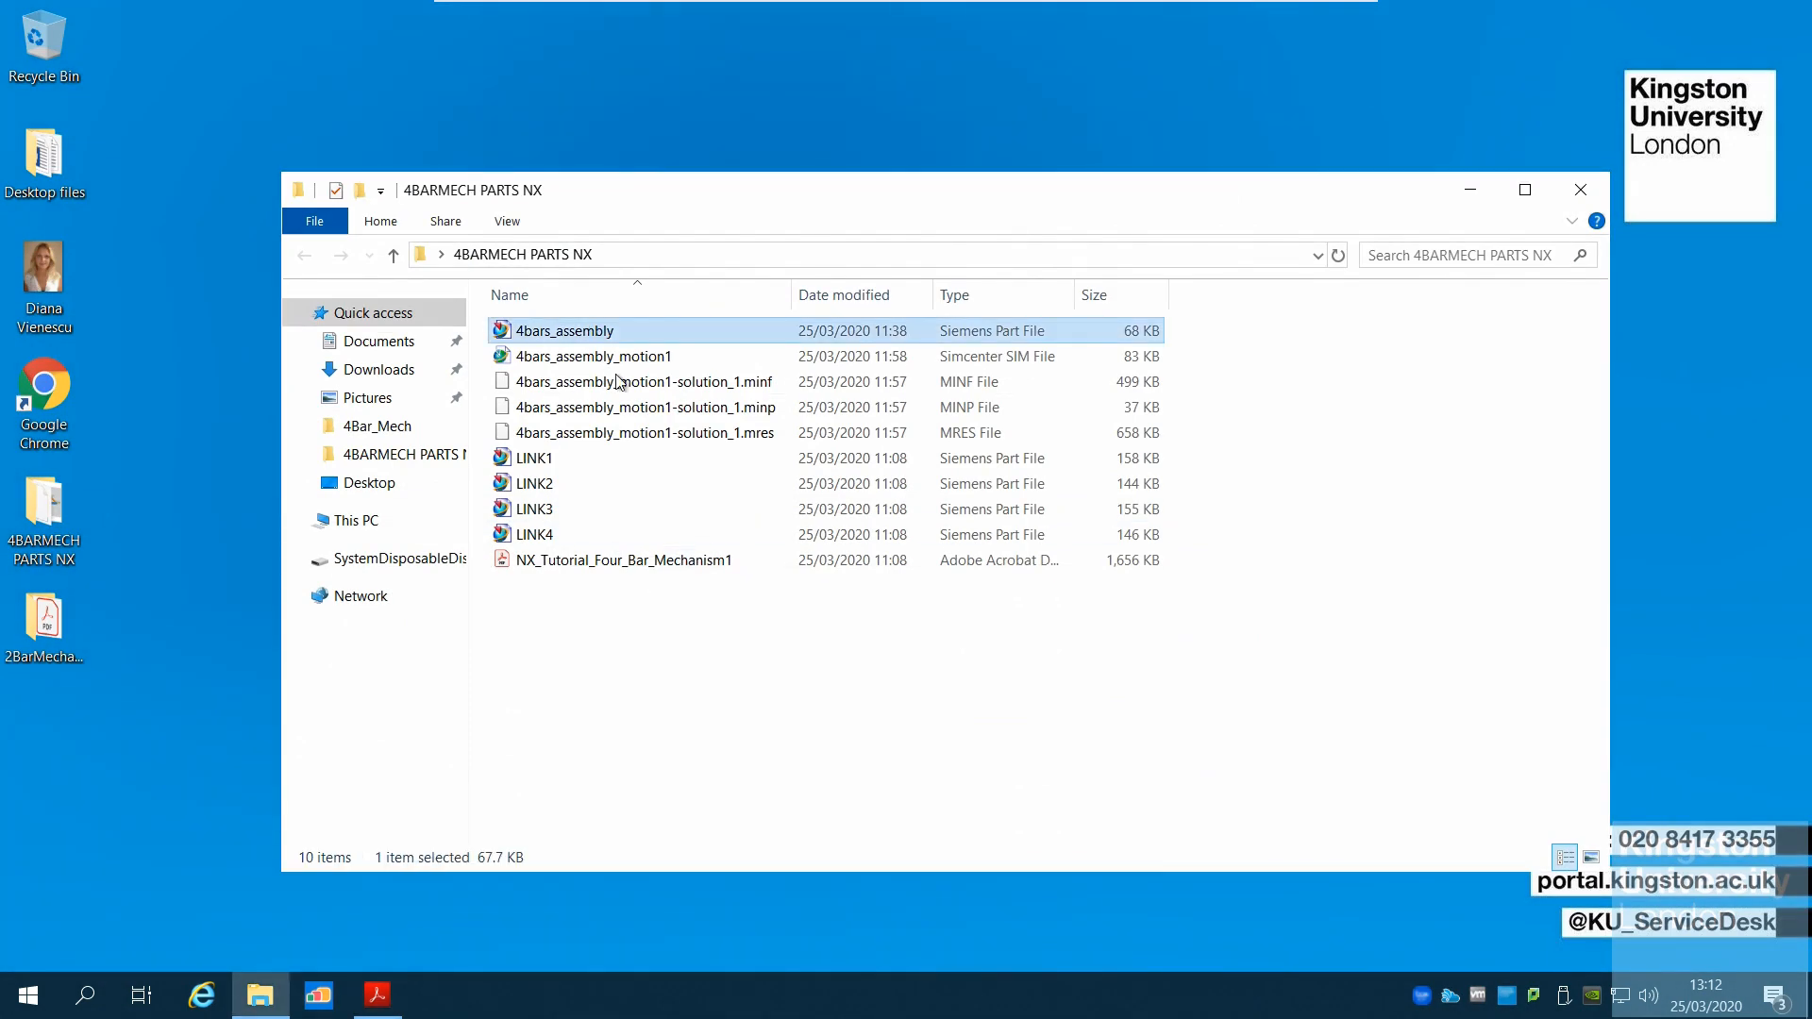
{"action": "left_click", "coordinate": [581, 461], "text": "ctrl"}
{"action": "left_click", "coordinate": [585, 485], "text": "ctrl"}
{"action": "left_click", "coordinate": [591, 510], "text": "ctrl"}
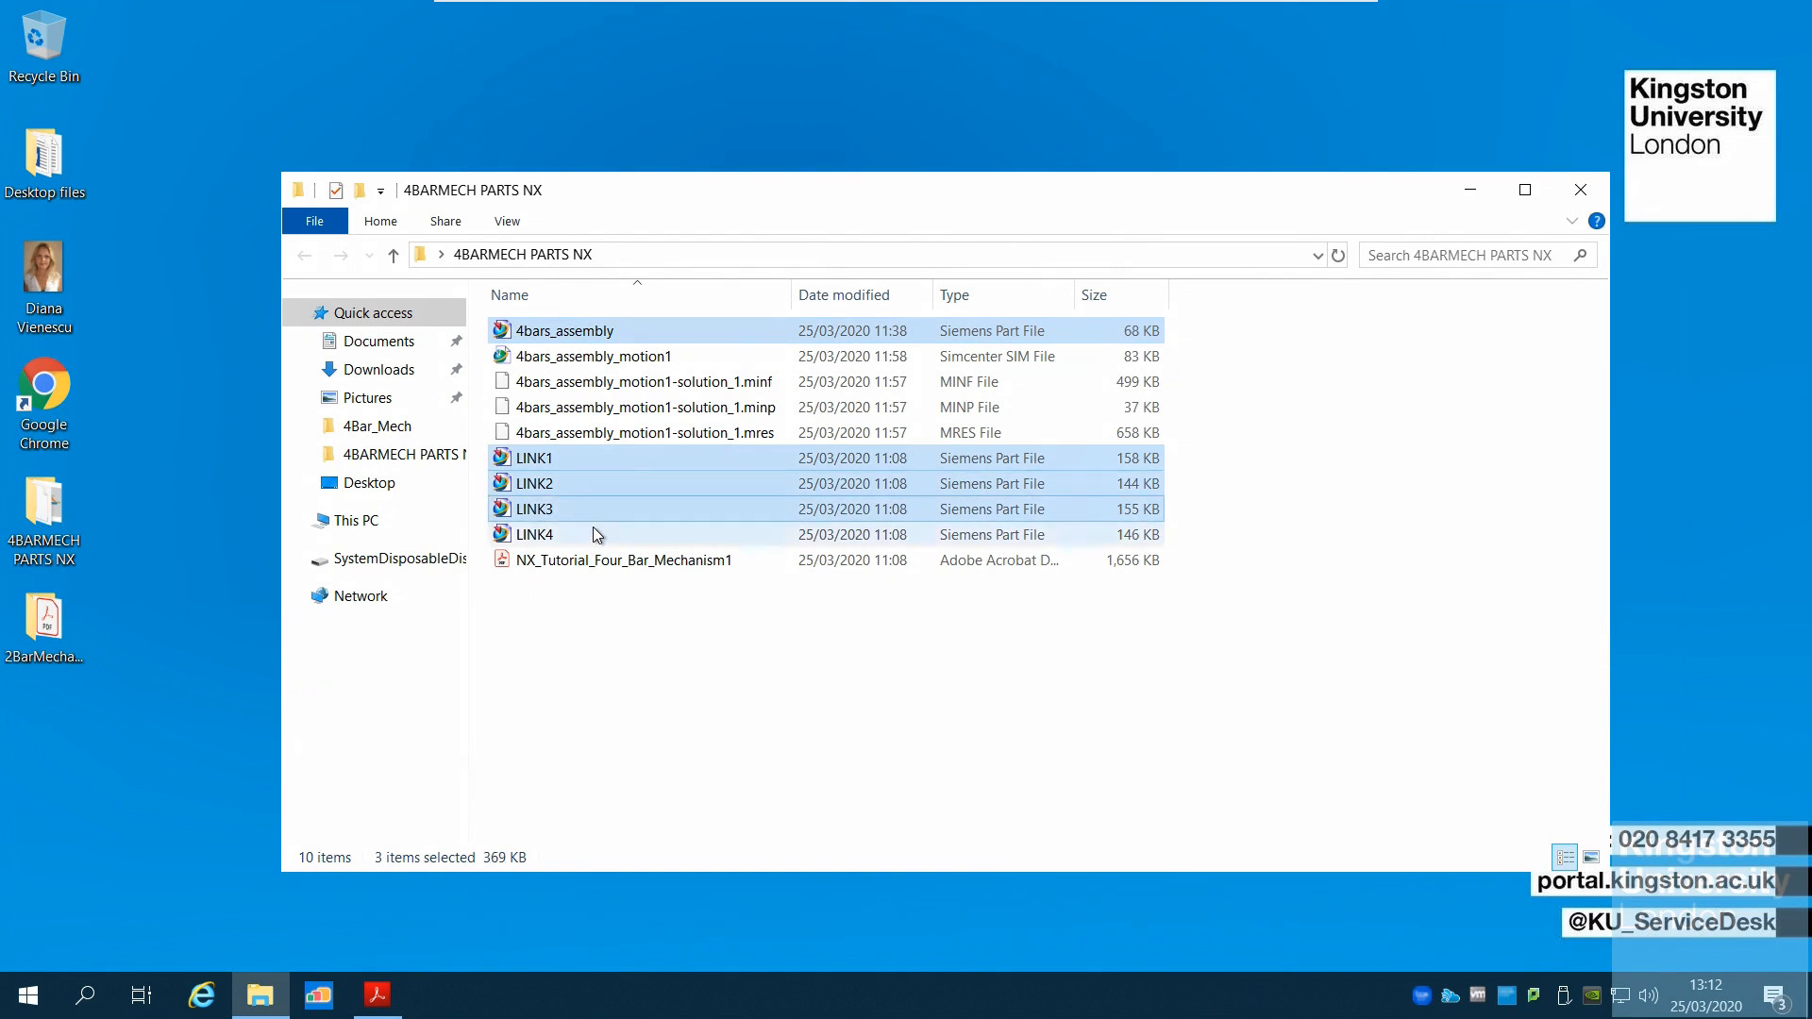
{"action": "left_click", "coordinate": [596, 534], "text": "ctrl"}
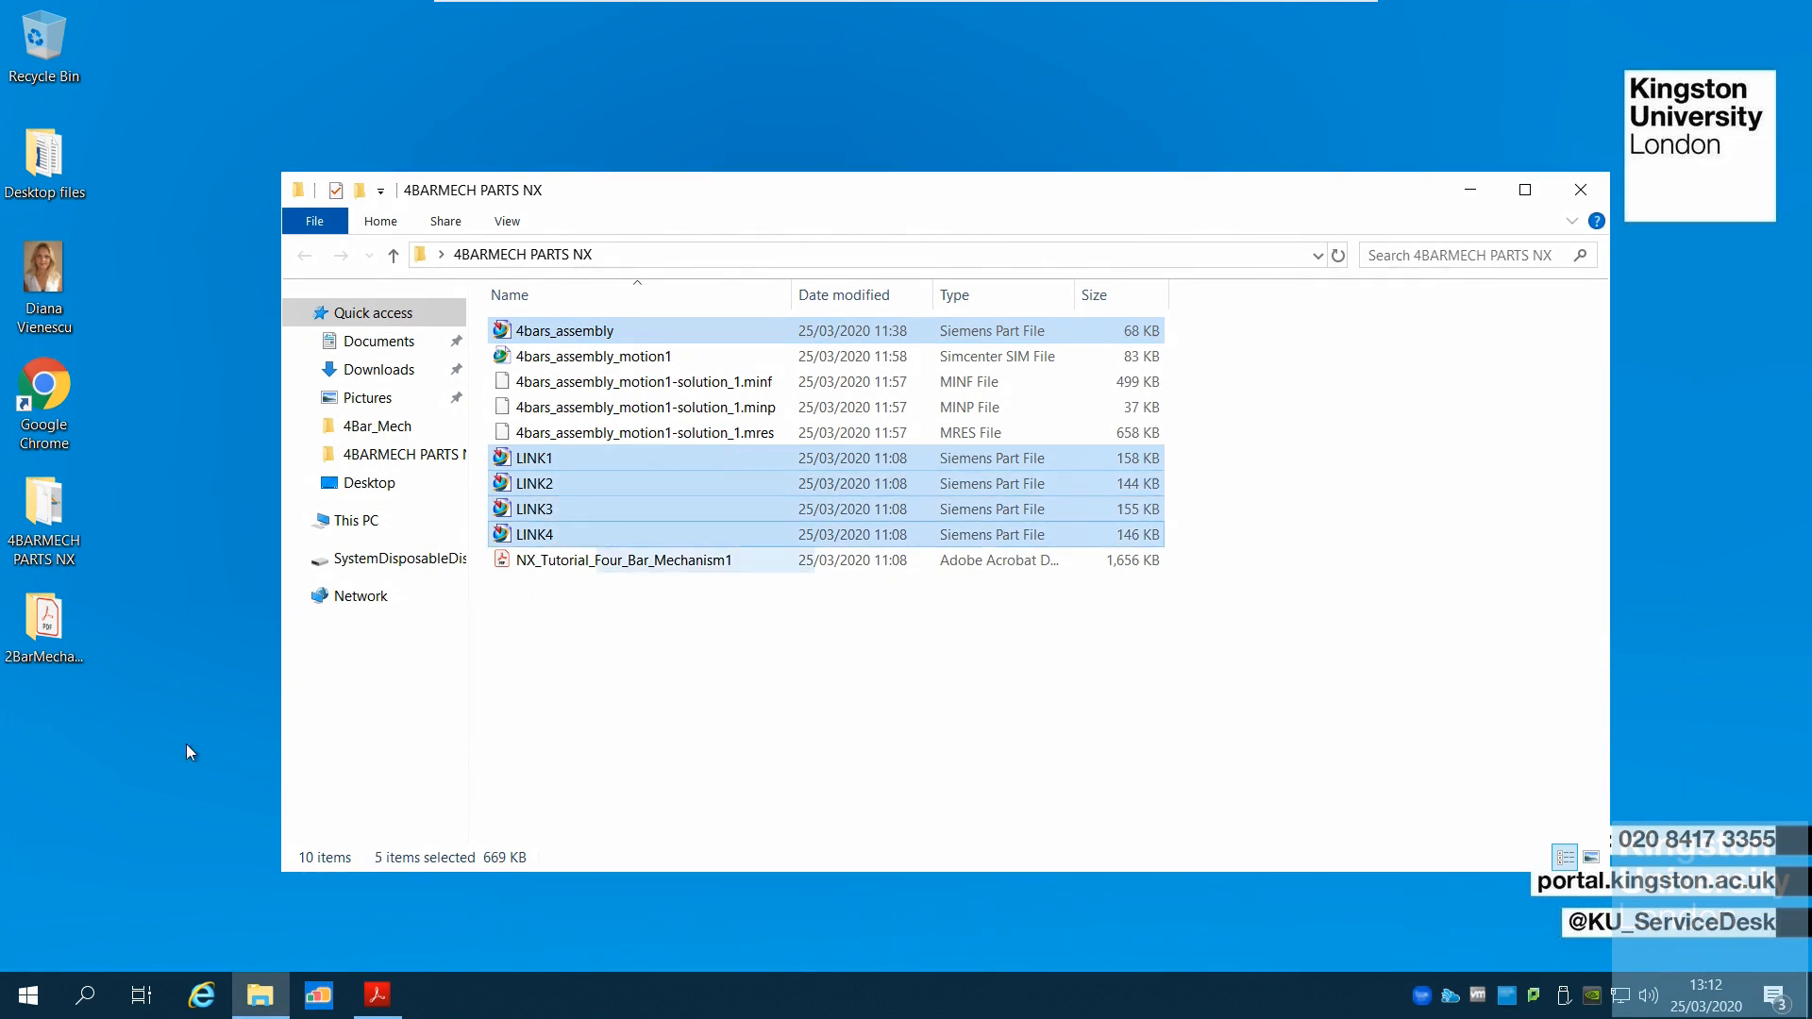
Step: Create a new folder on the desktop
{"action": "right_click", "coordinate": [146, 779]}
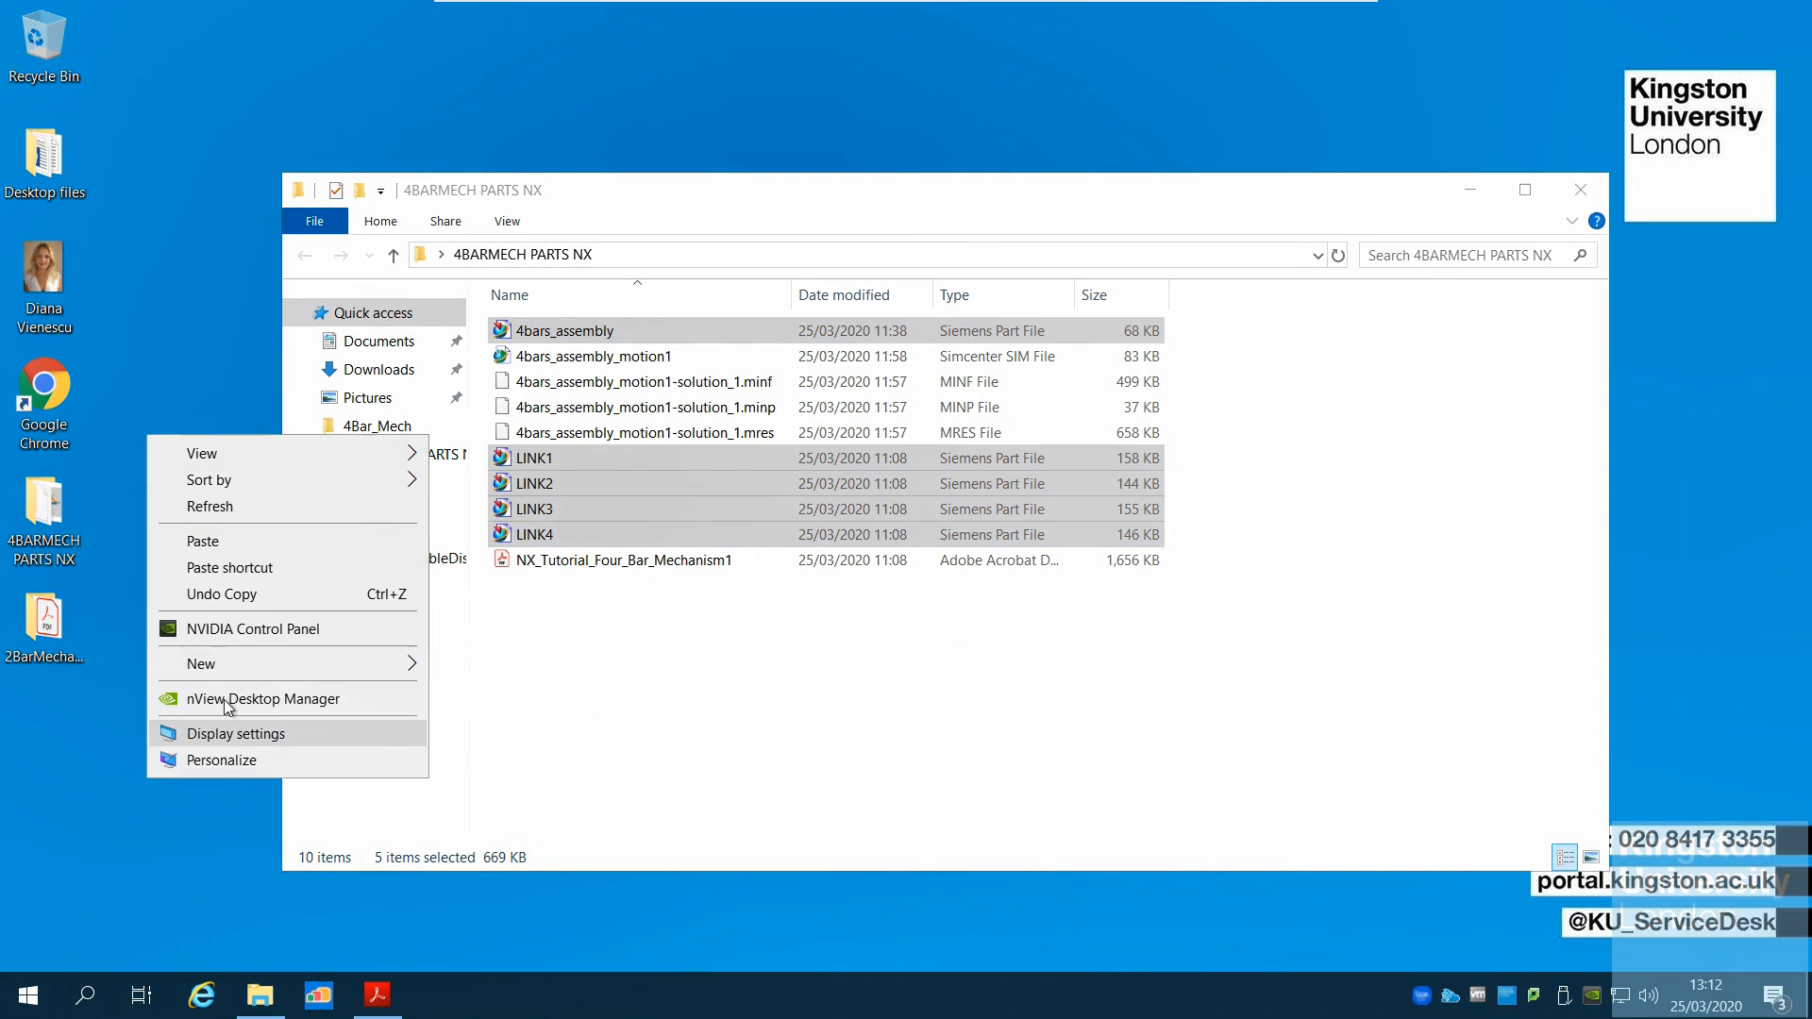
{"action": "mouse_move", "coordinate": [235, 666]}
{"action": "left_click", "coordinate": [484, 666]}
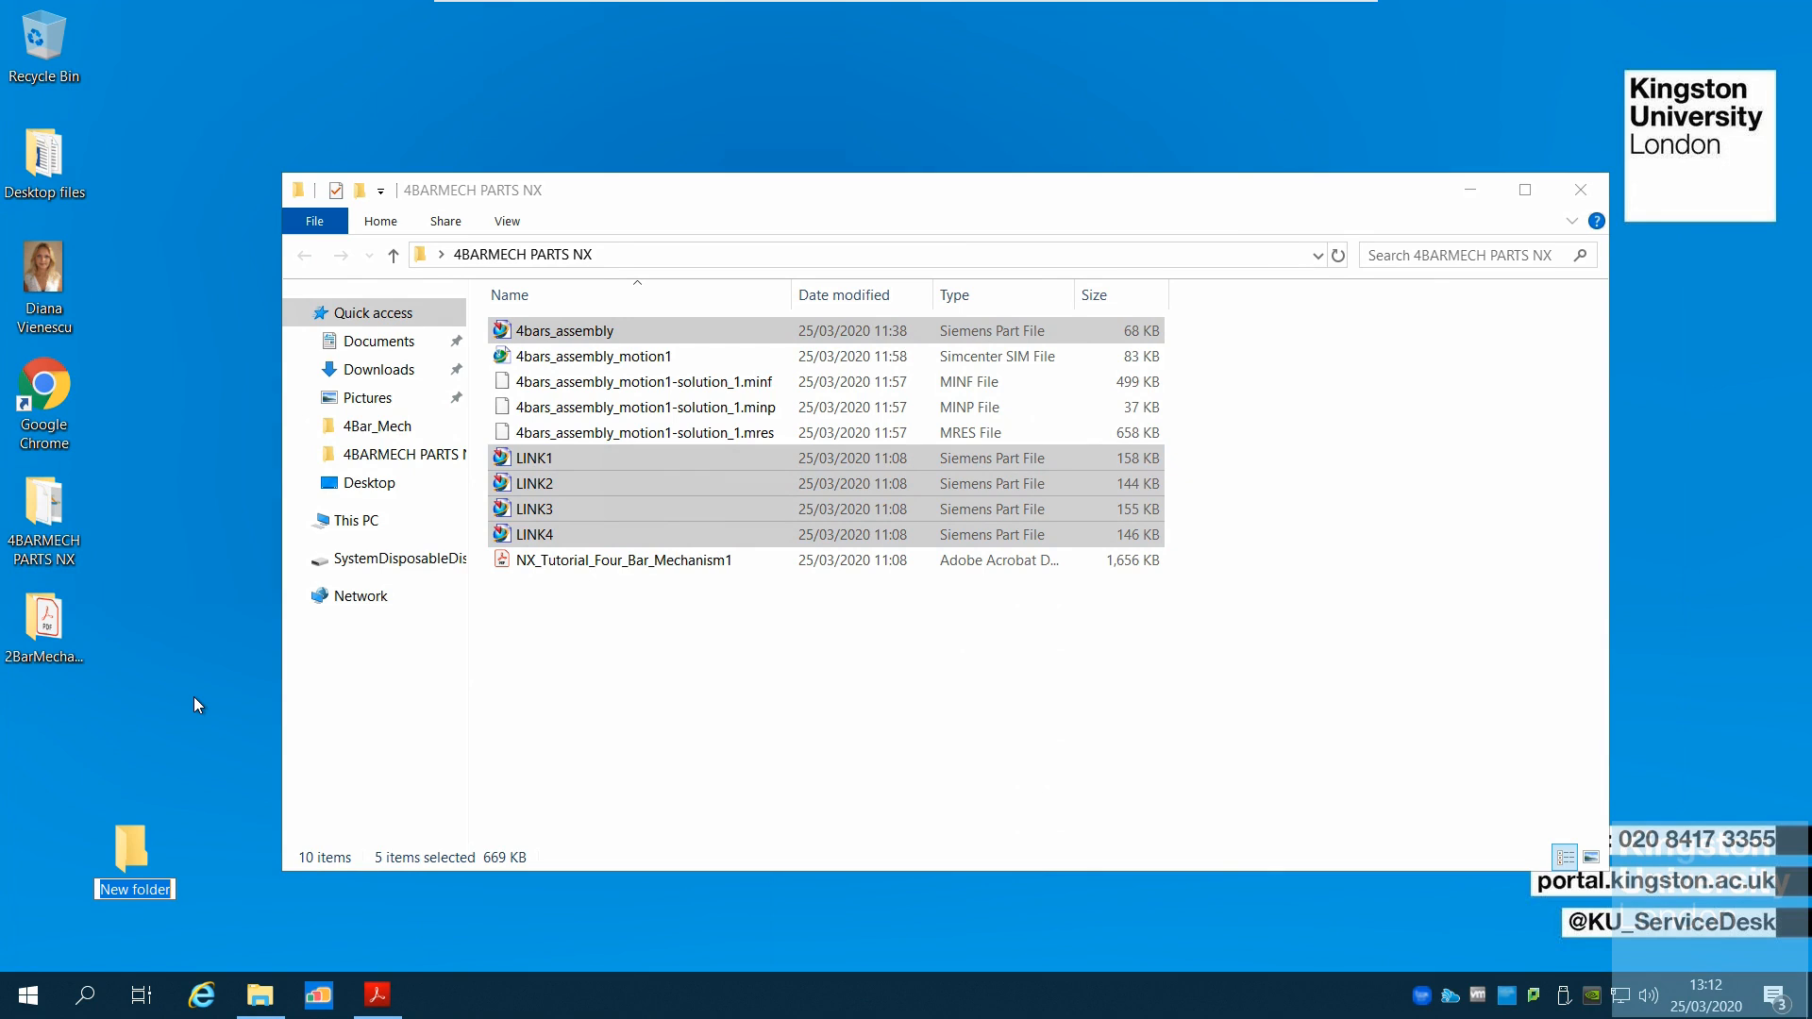
Step: Name the new desktop folder 4BARSMECH PART
{"action": "type", "text": "4BARSMECH Part"}
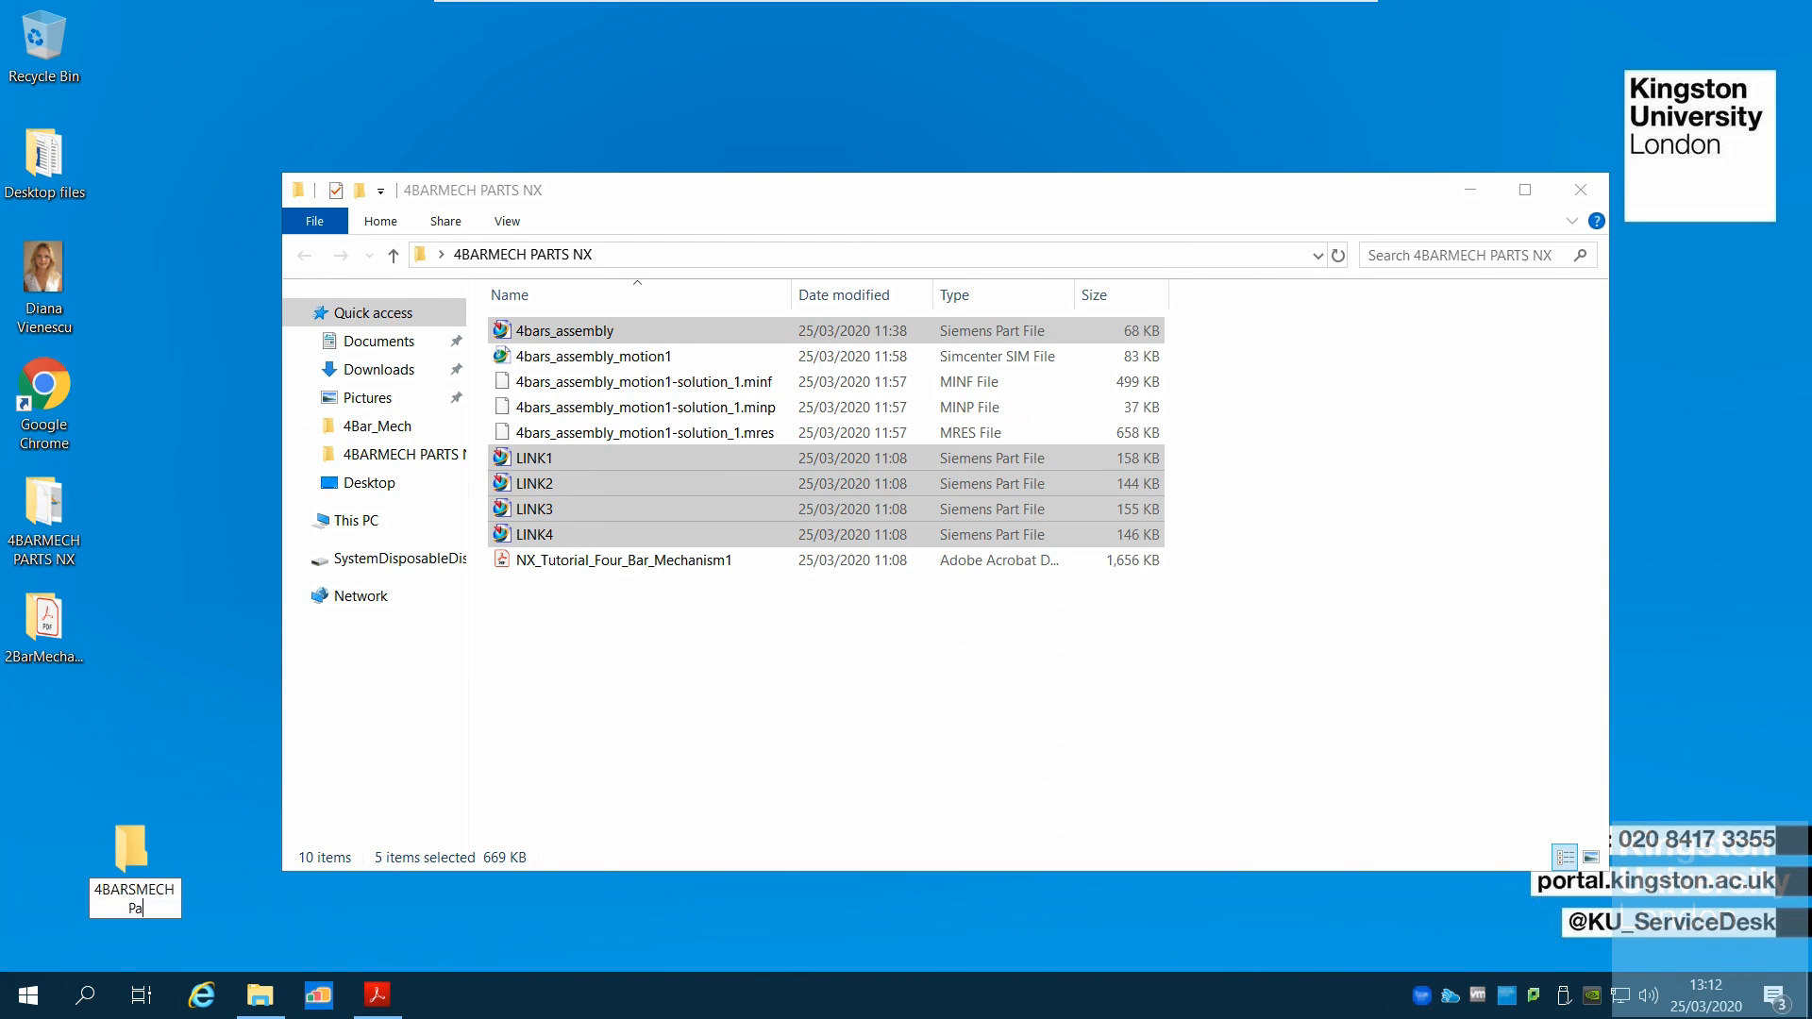
{"action": "key", "text": "BackSpace"}
{"action": "key", "text": "BackSpace"}
{"action": "key", "text": "BackSpace"}
{"action": "type", "text": "ART"}
{"action": "key", "text": "backslash"}
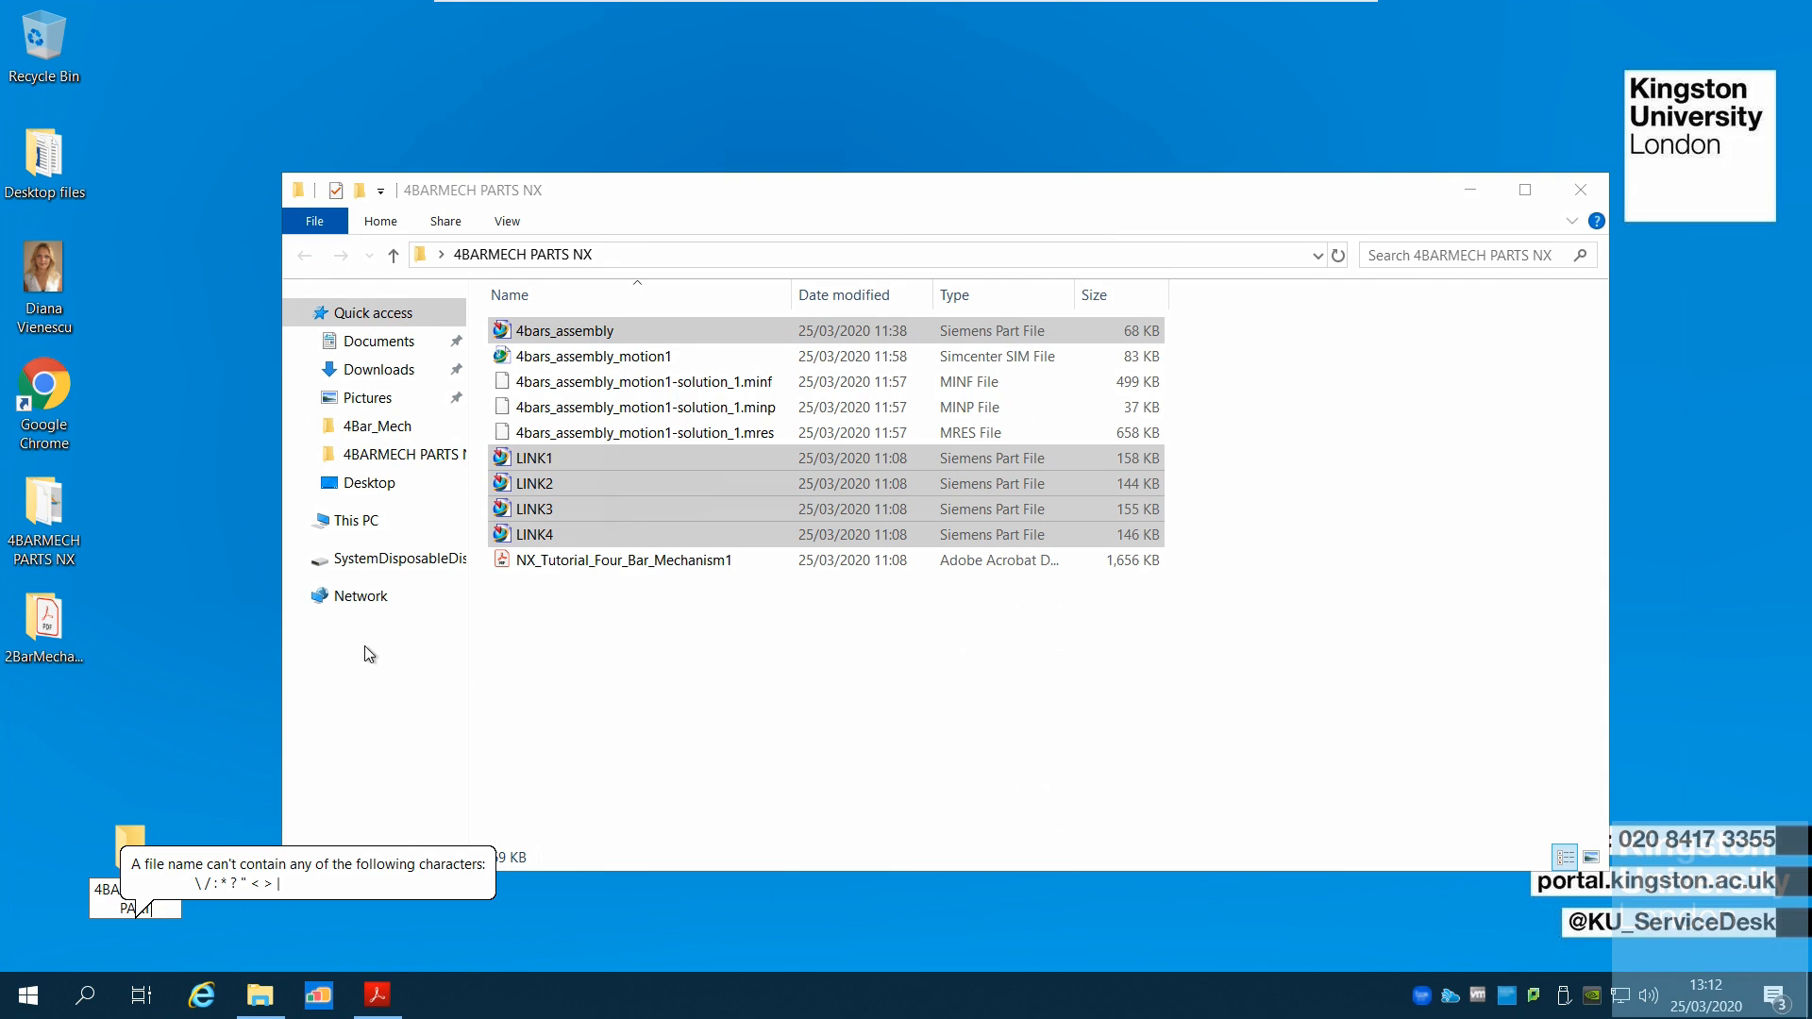
{"action": "key", "text": "Return"}
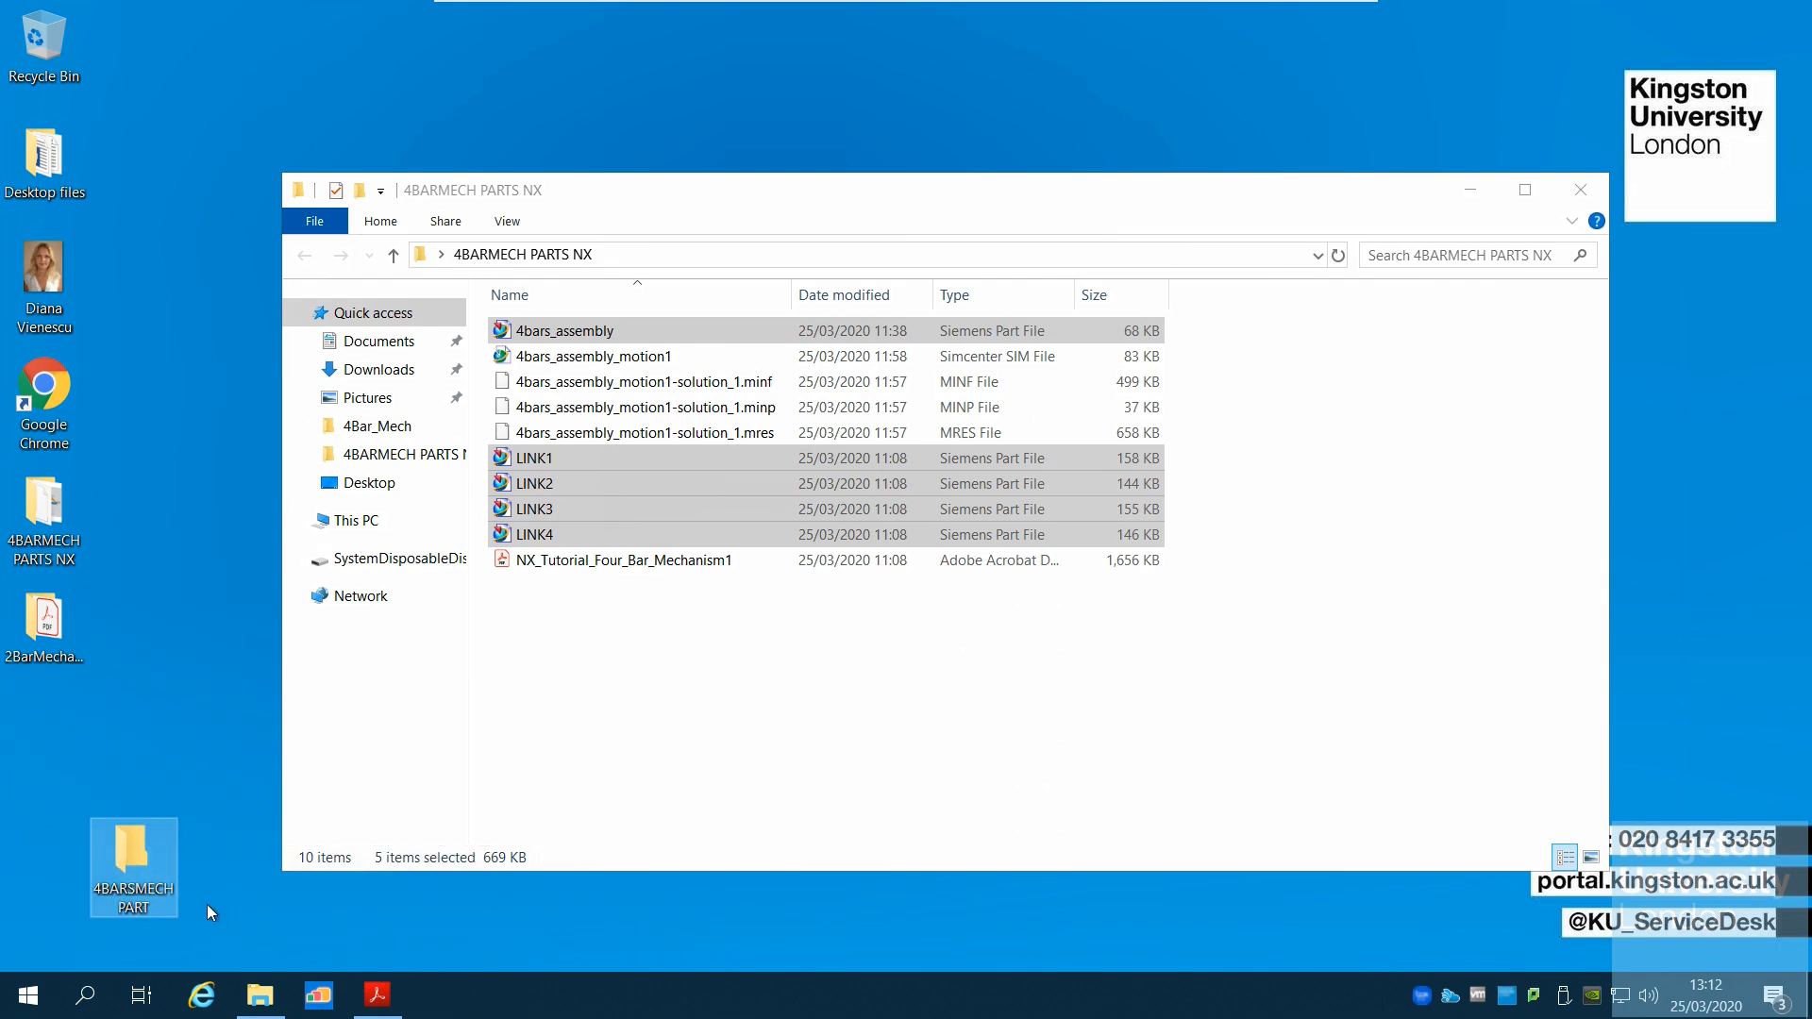
Step: Undo the last rename of the desktop folder
{"action": "left_click", "coordinate": [154, 909]}
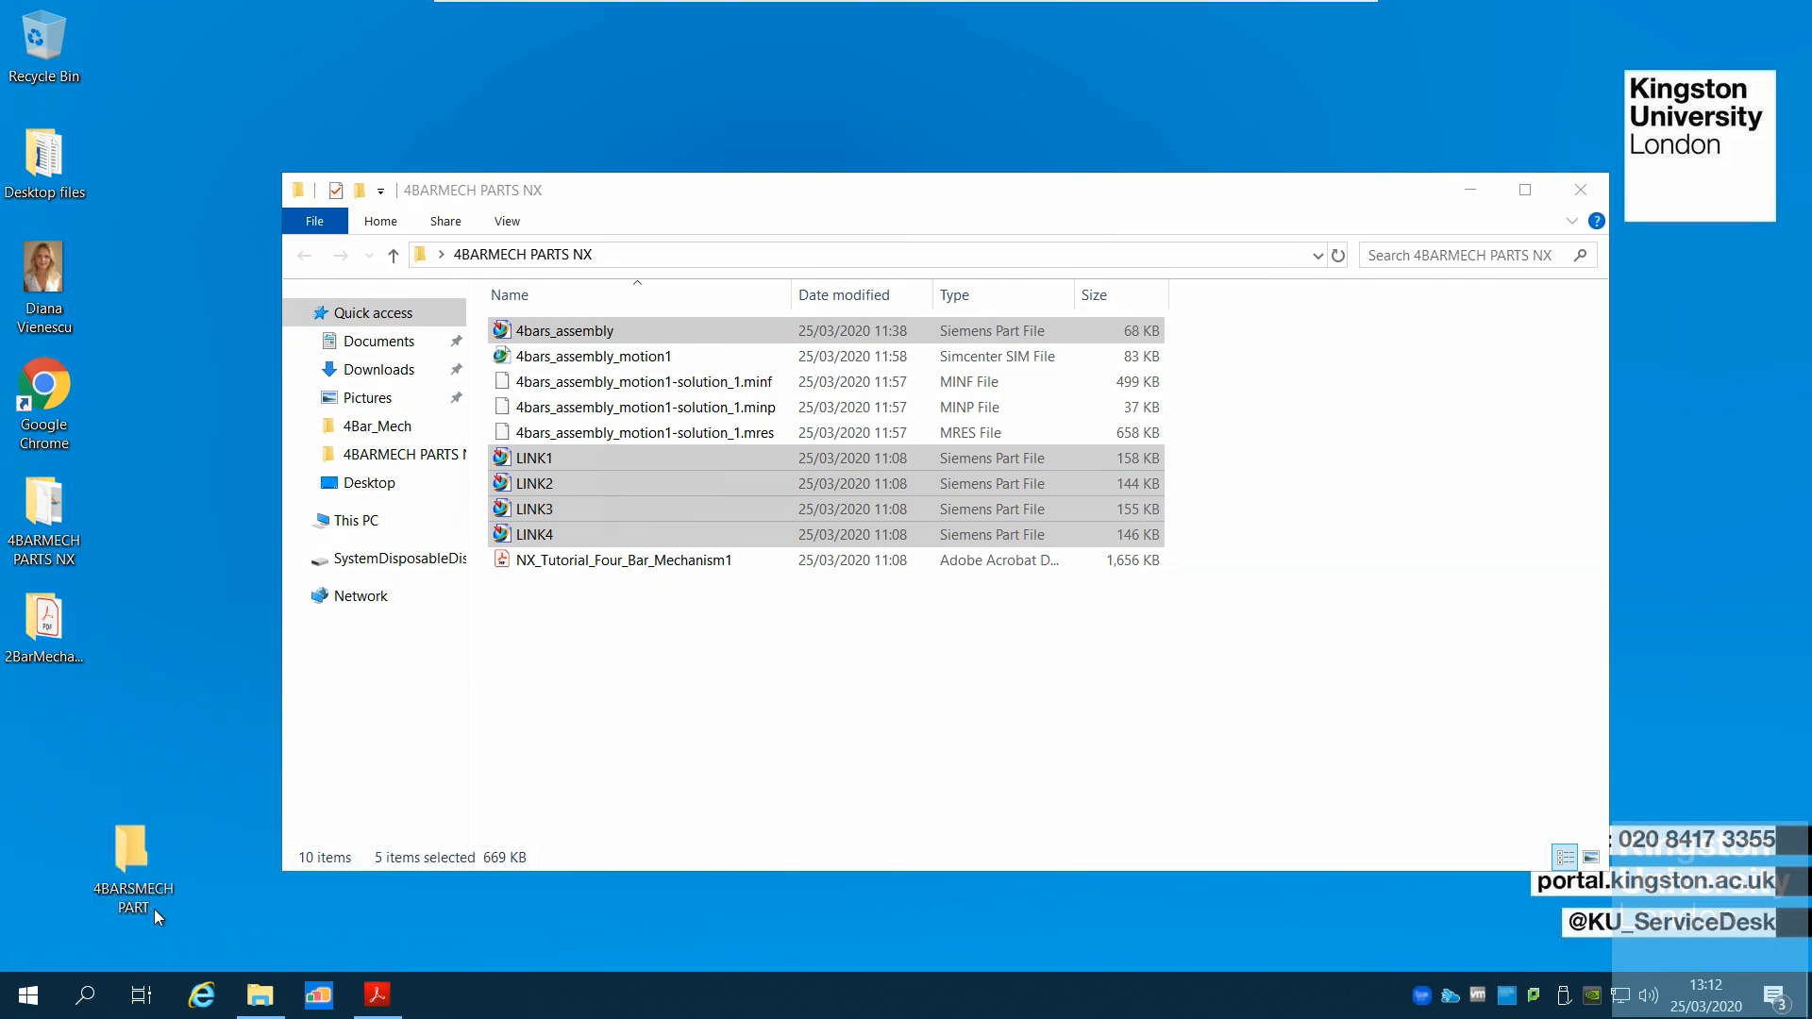
{"action": "right_click", "coordinate": [155, 909]}
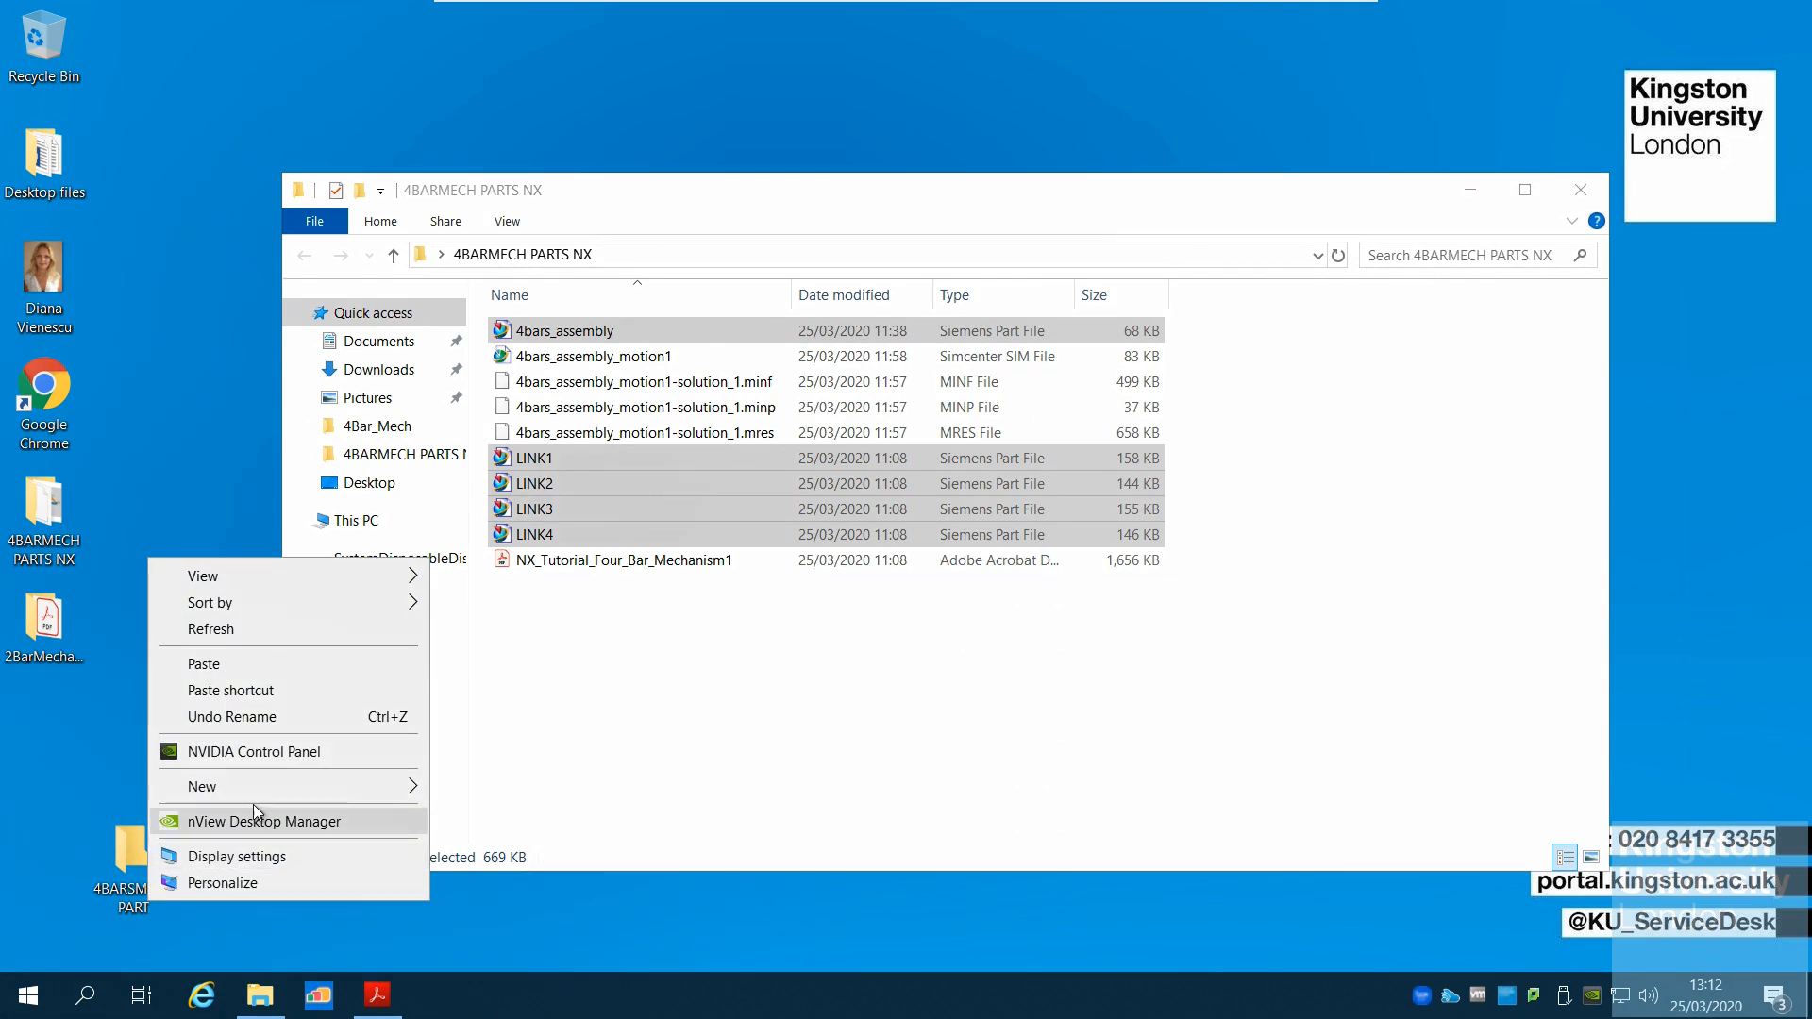
{"action": "left_click", "coordinate": [283, 721]}
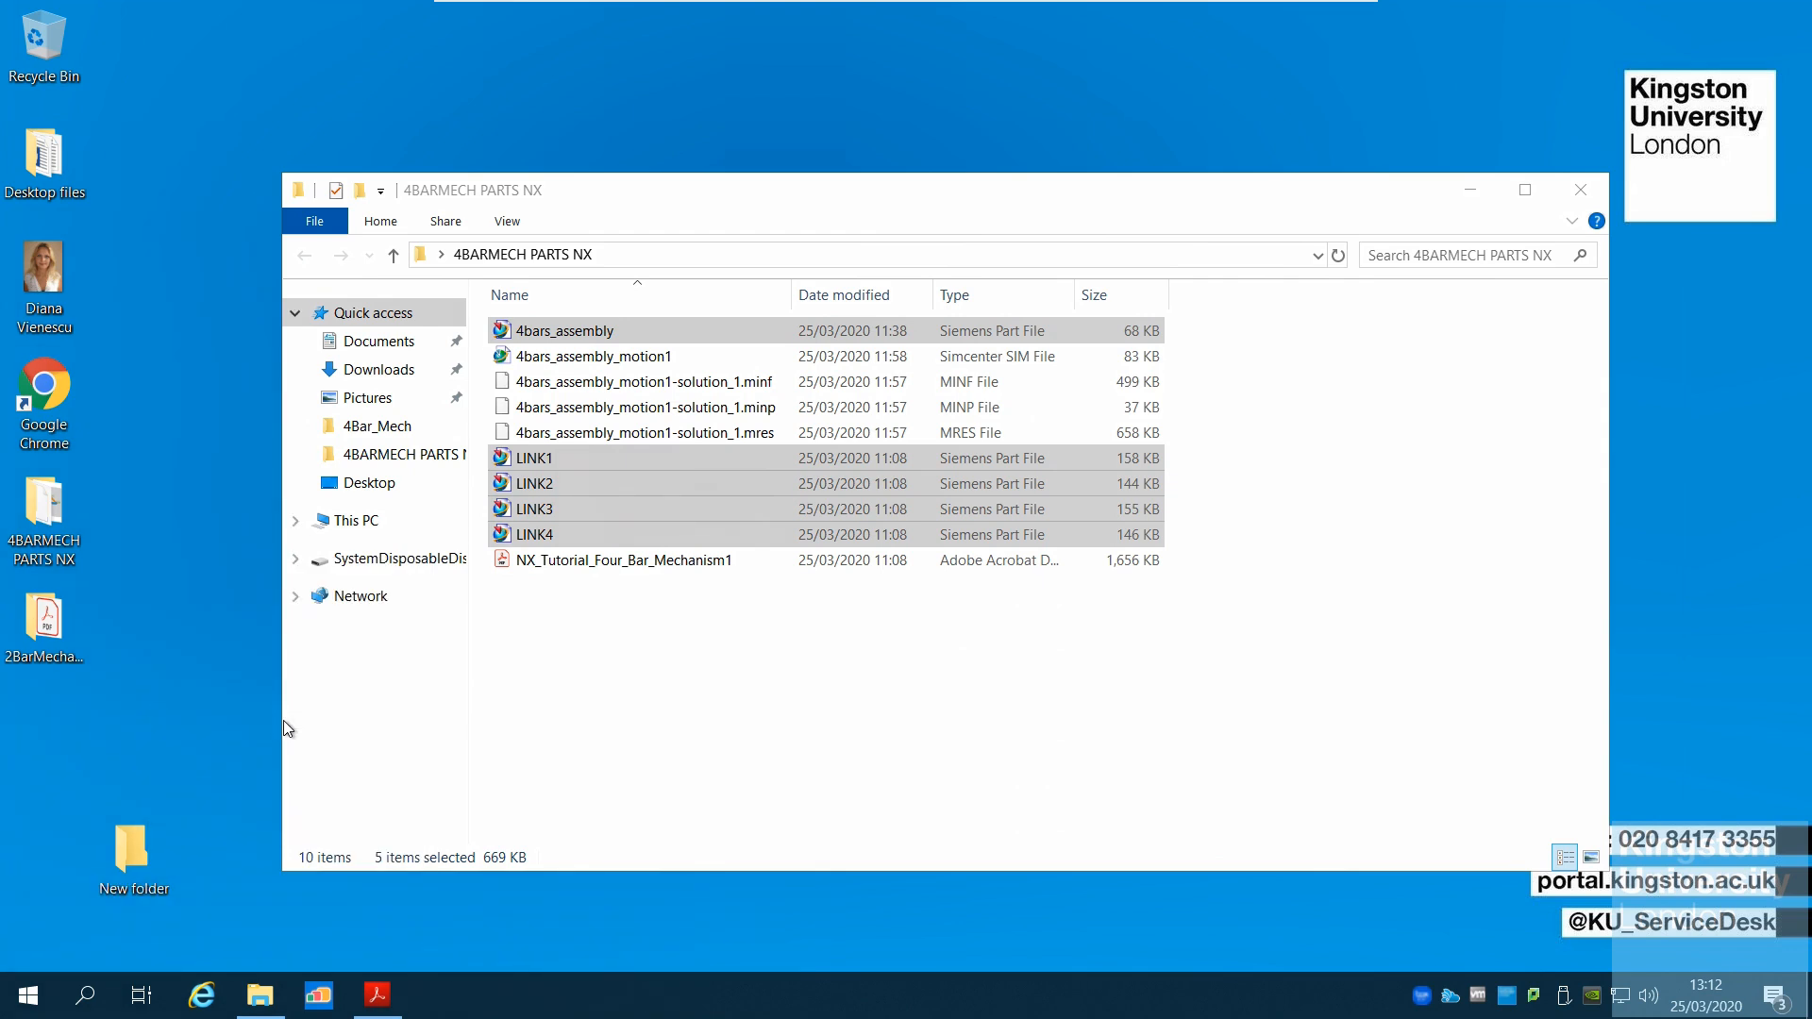
Step: Rename the new desktop folder as 4BARSMECH PART2
{"action": "double_click", "coordinate": [150, 886]}
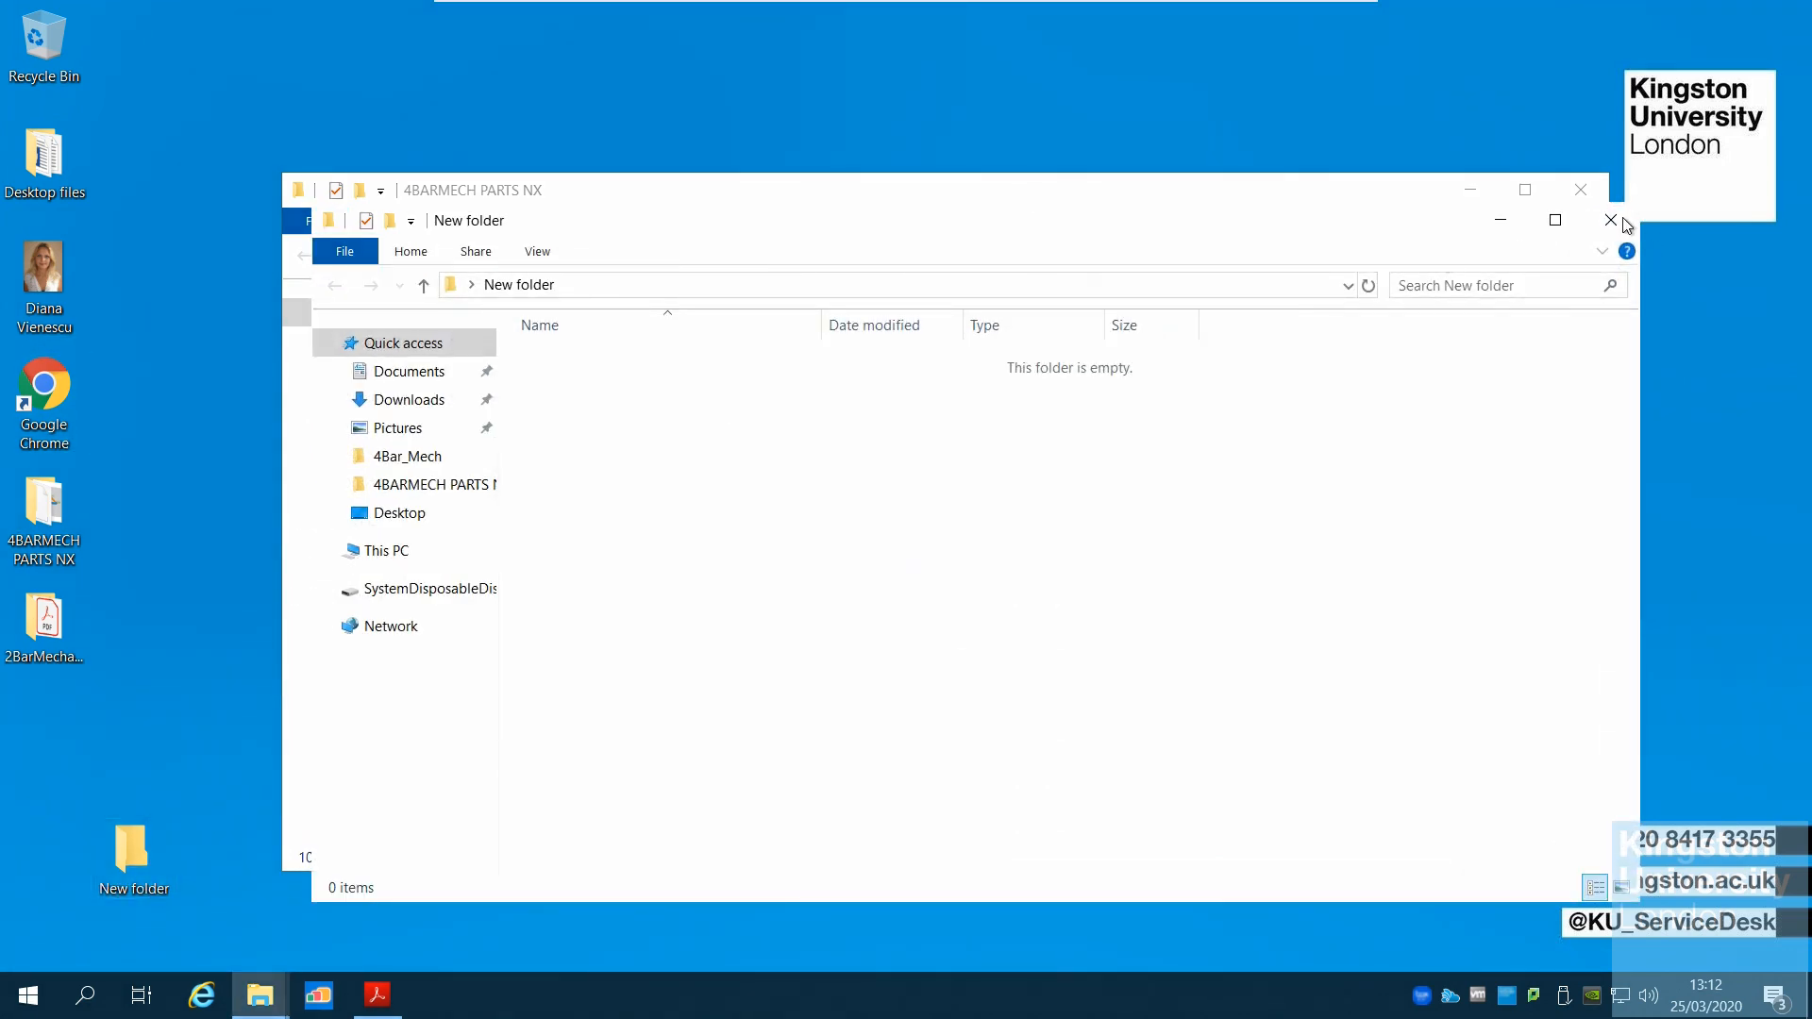
{"action": "left_click", "coordinate": [1612, 220]}
{"action": "left_click", "coordinate": [156, 885]}
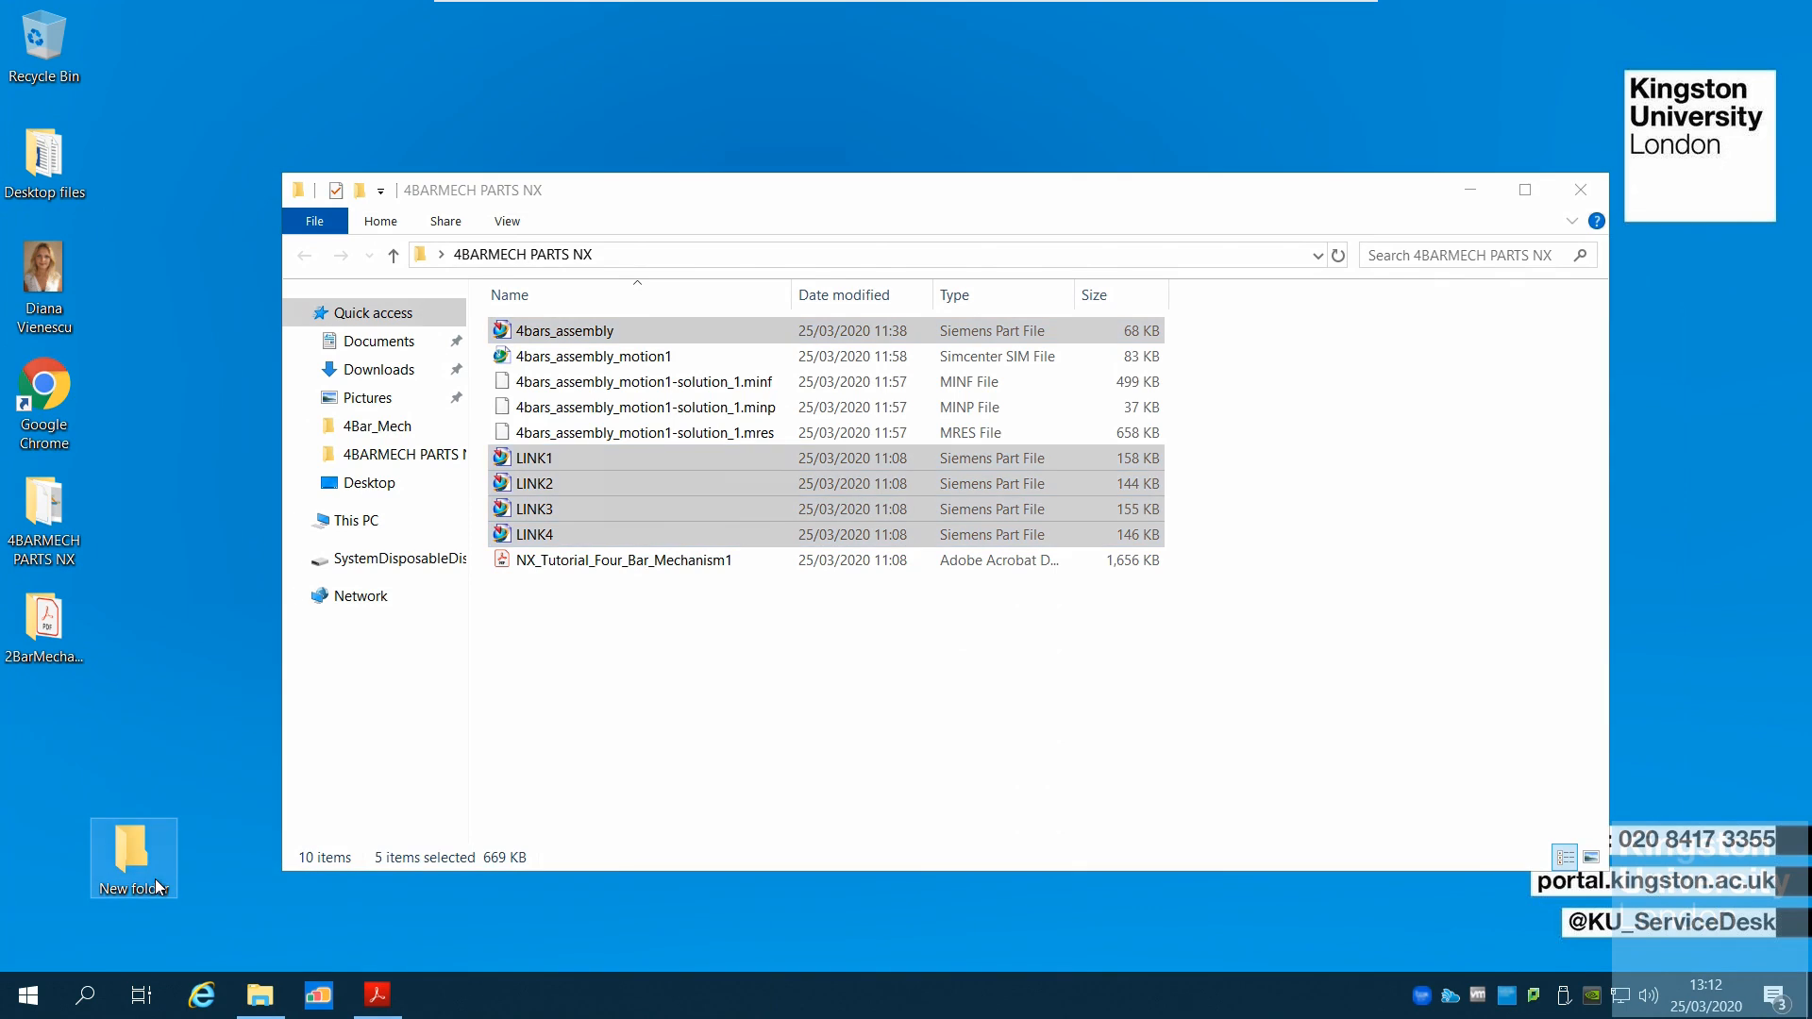
{"action": "right_click", "coordinate": [157, 887]}
{"action": "left_click", "coordinate": [225, 826]}
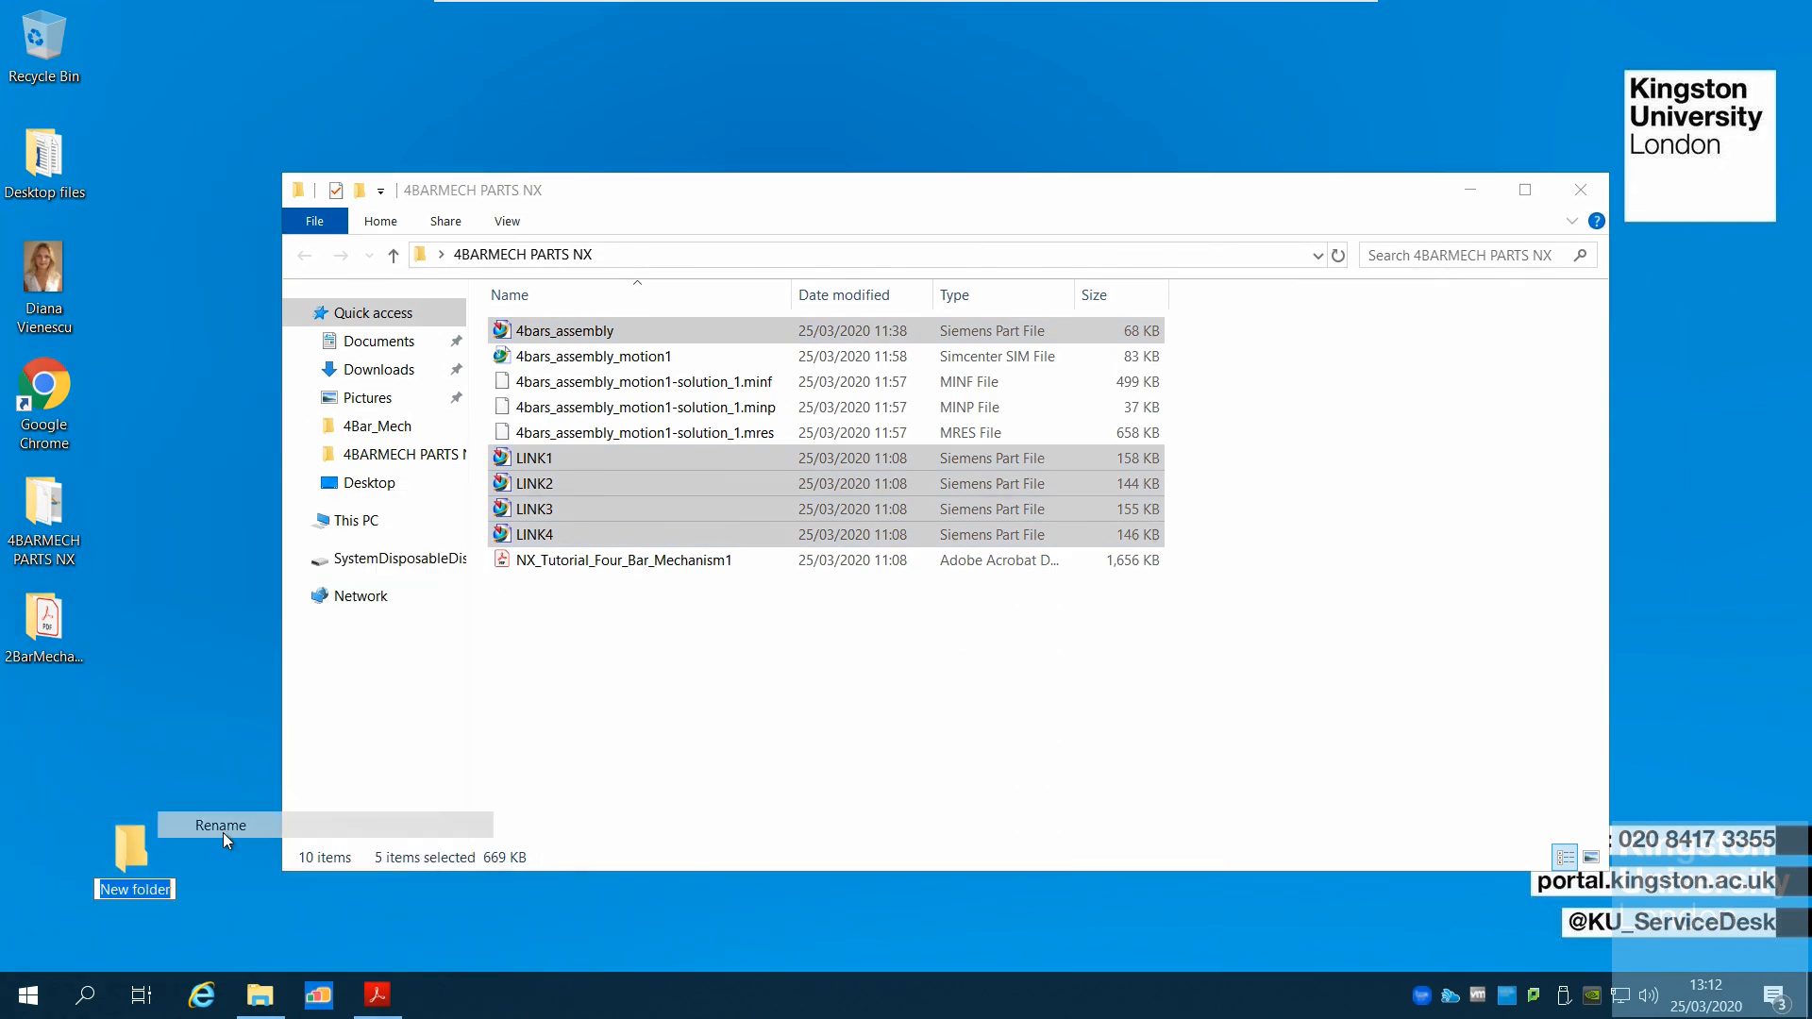
{"action": "type", "text": "4"}
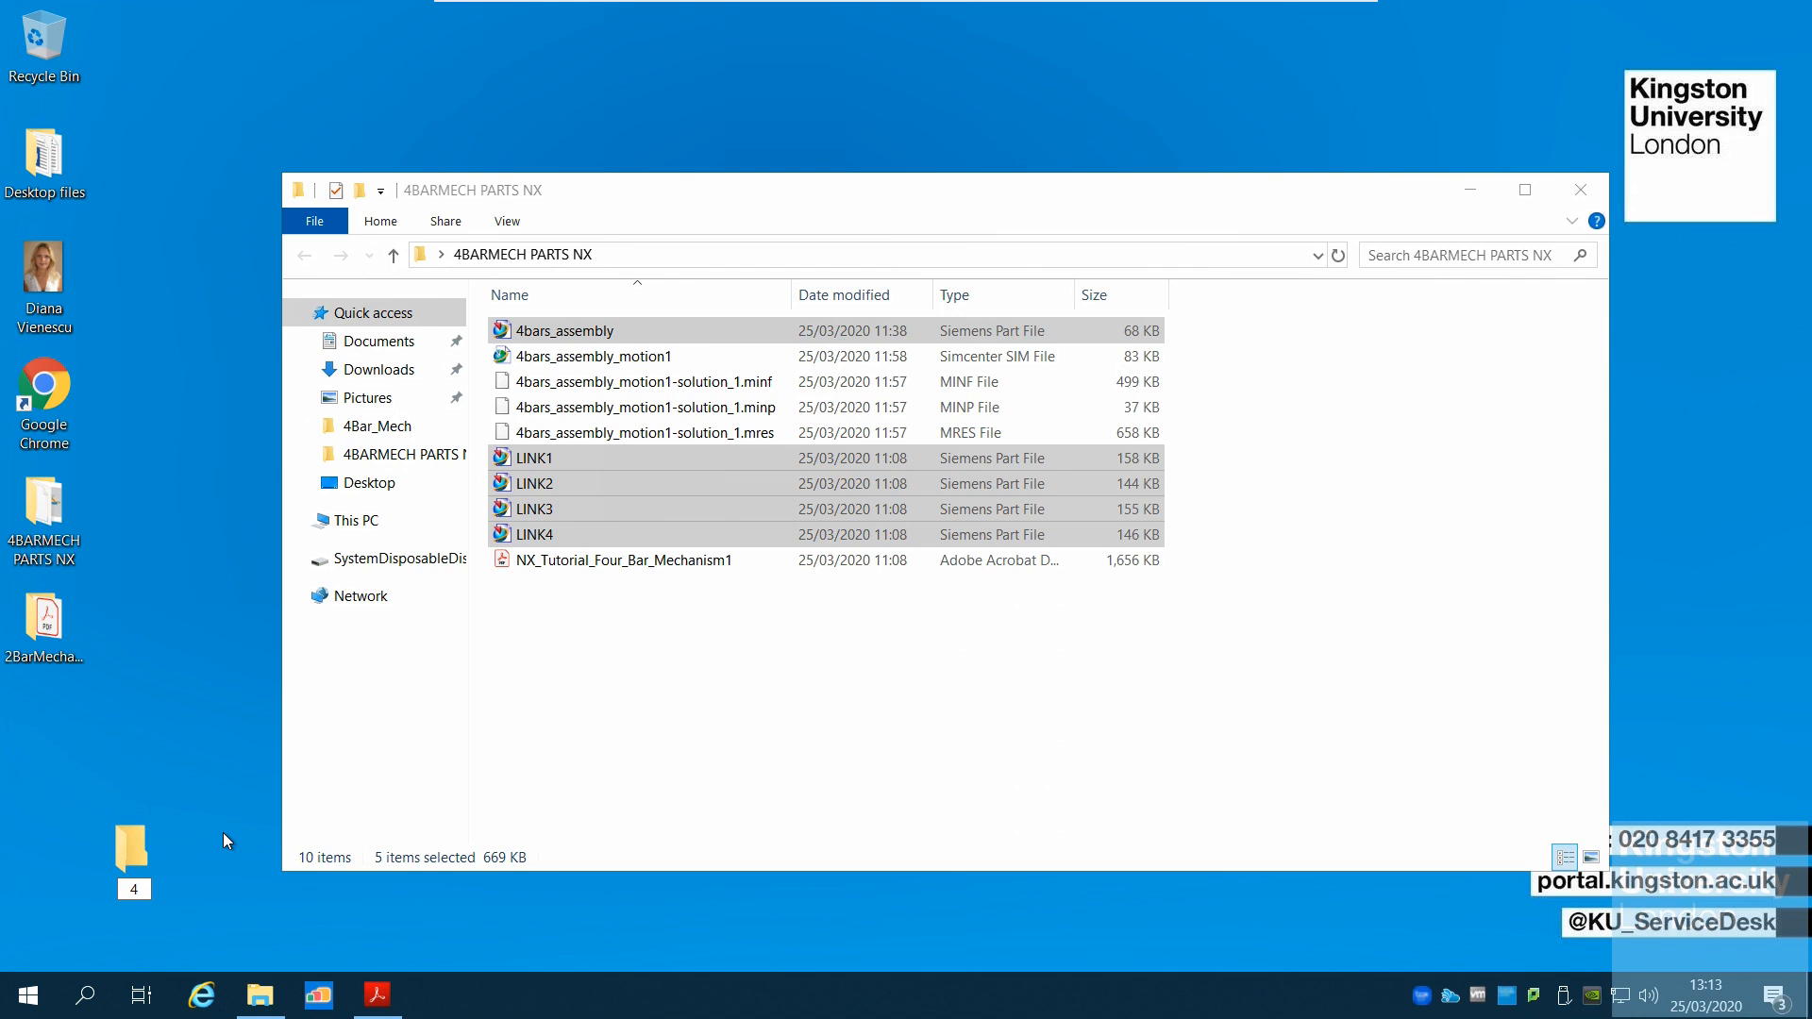
{"action": "type", "text": "BARSMECH PART2"}
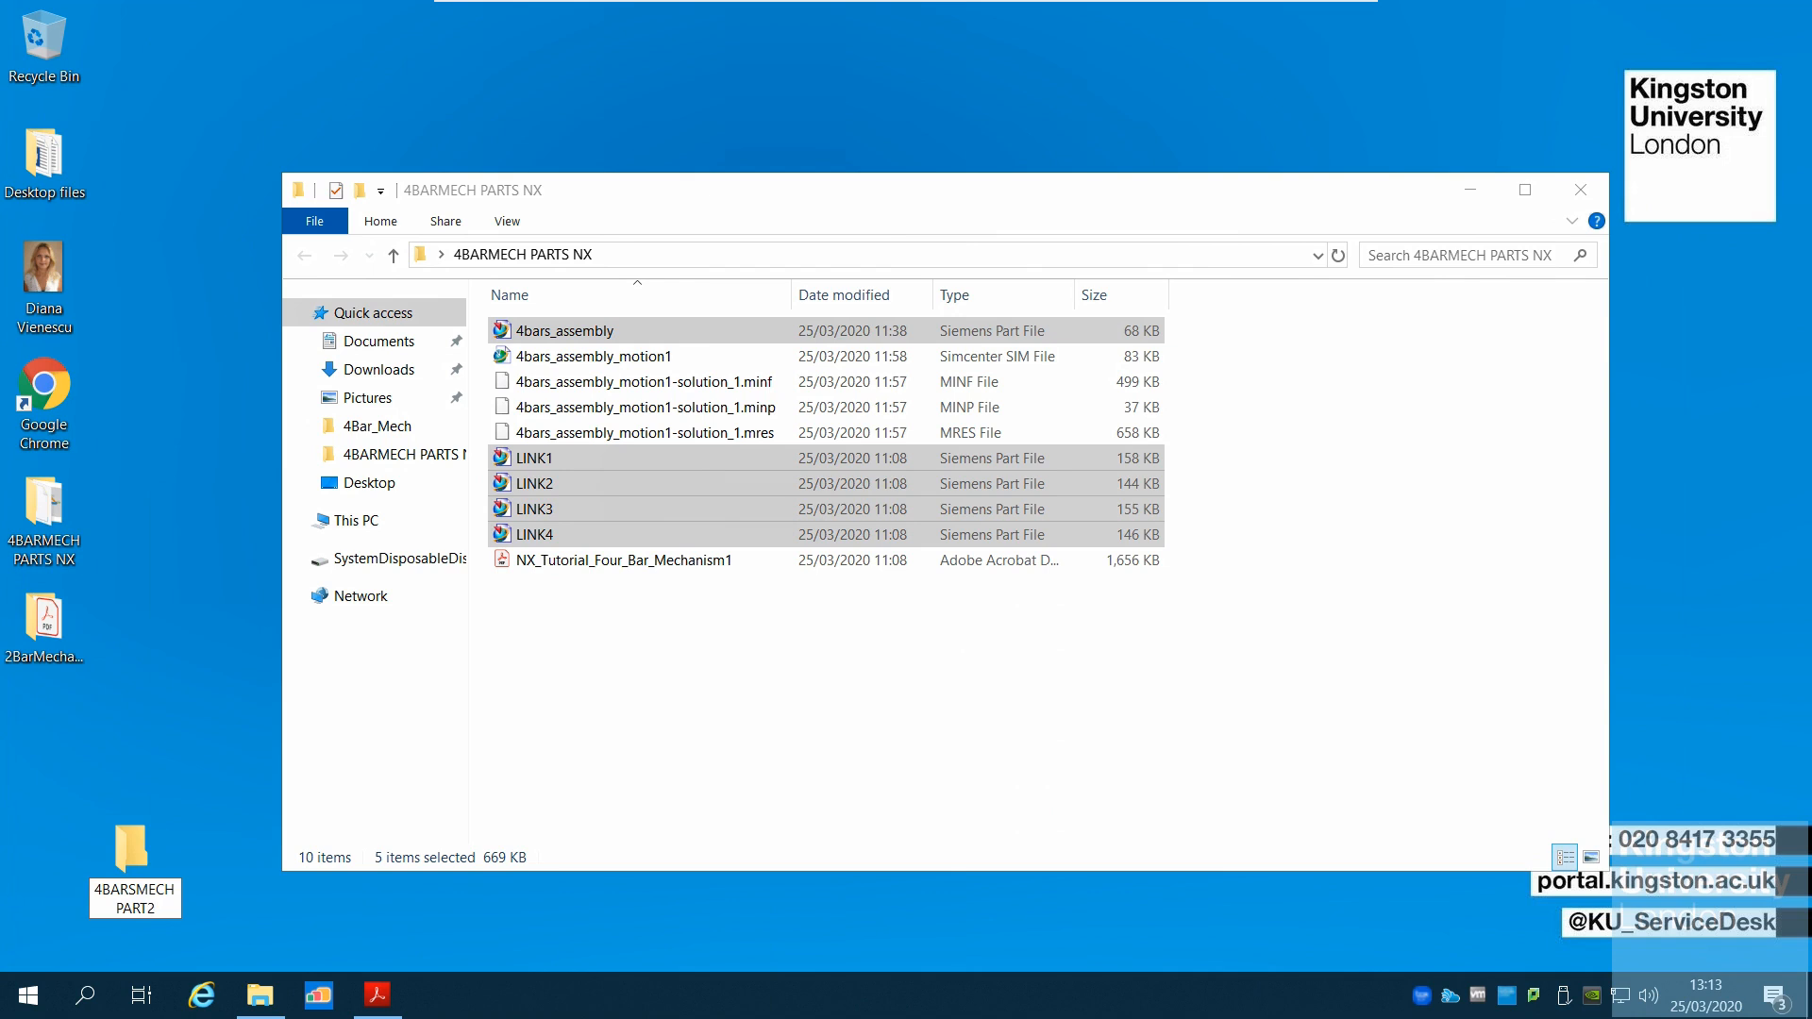
{"action": "key", "text": "Return"}
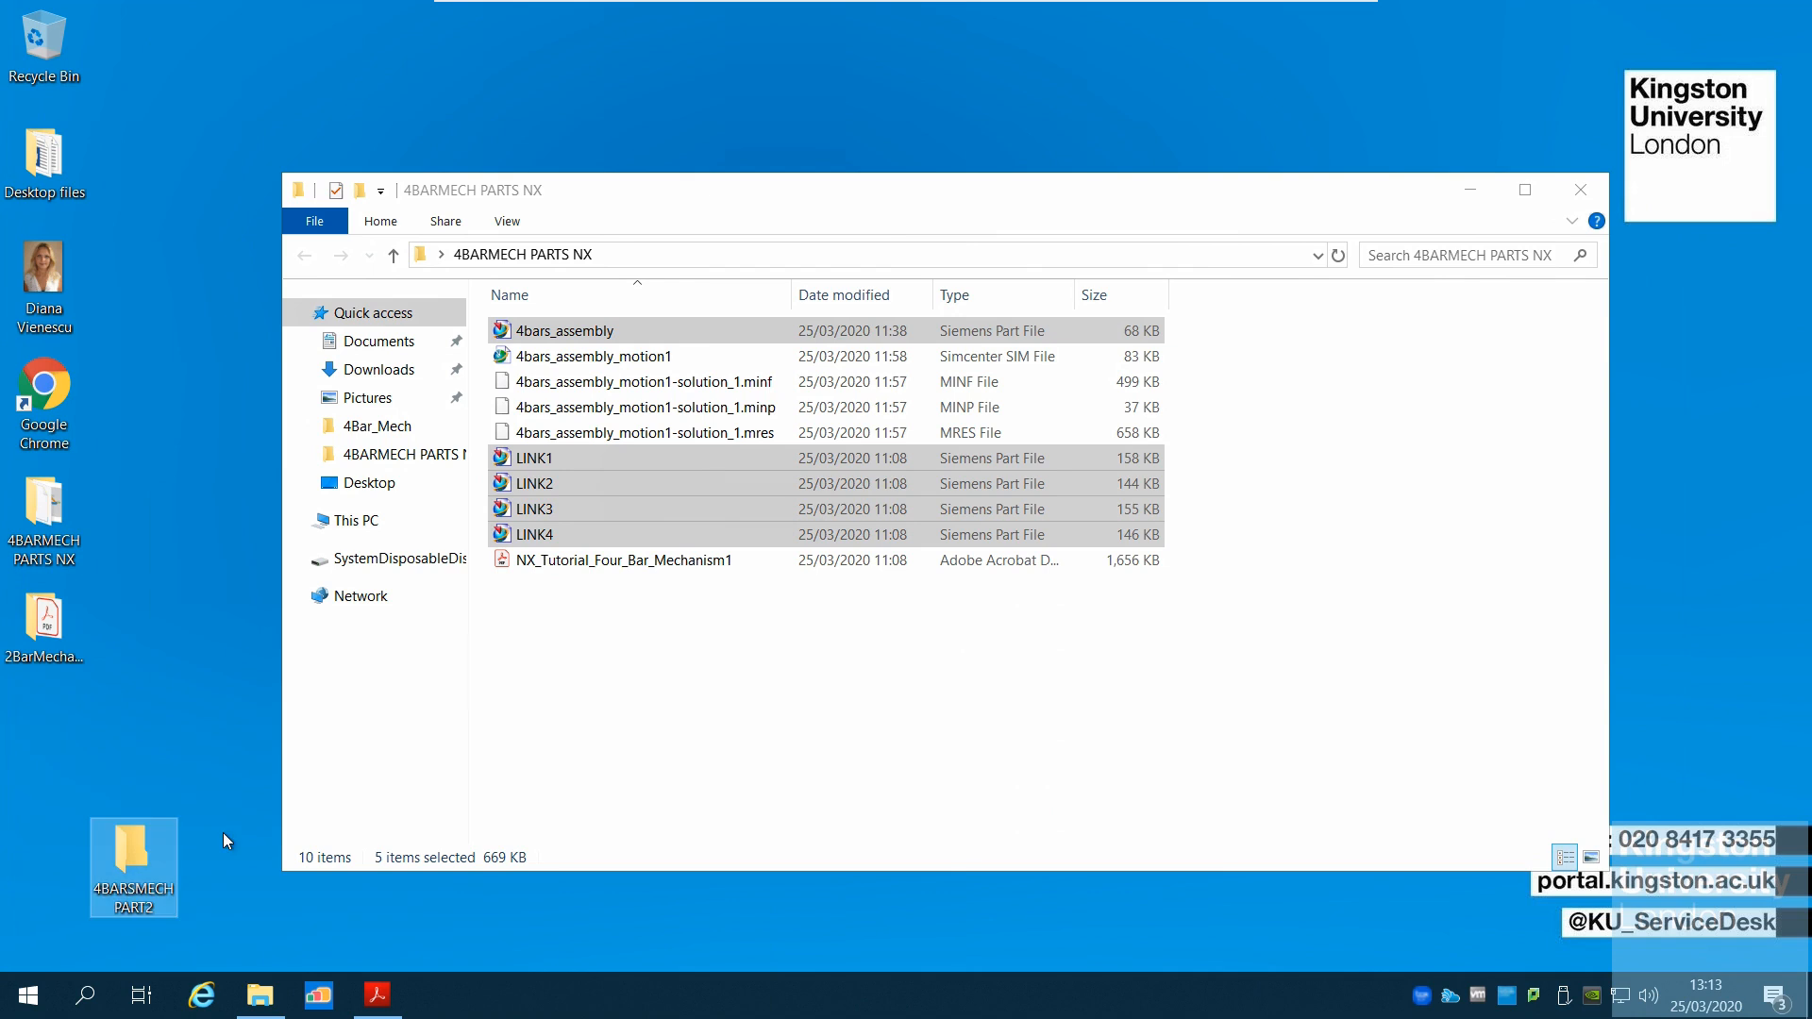
Step: Paste the copied assembly and link files into the 4BARSMECH PART2 folder and close the original parts folder
{"action": "double_click", "coordinate": [147, 888]}
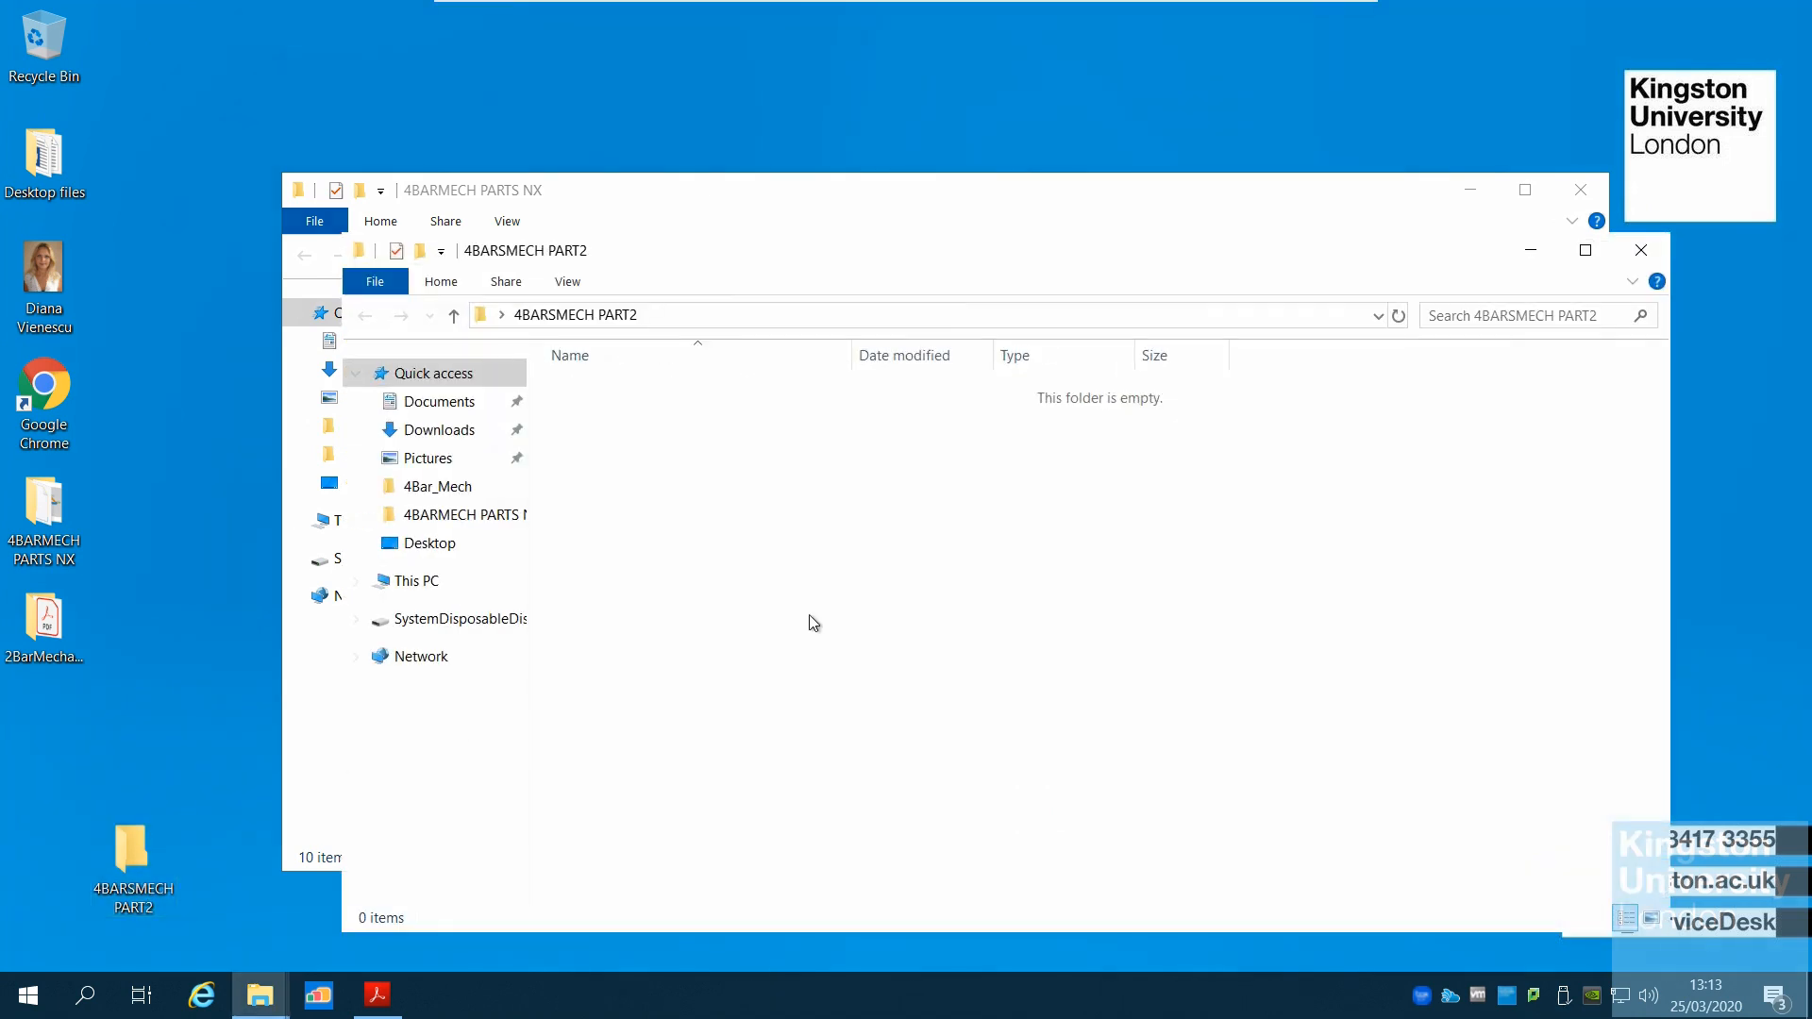
{"action": "key", "text": "ctrl+v"}
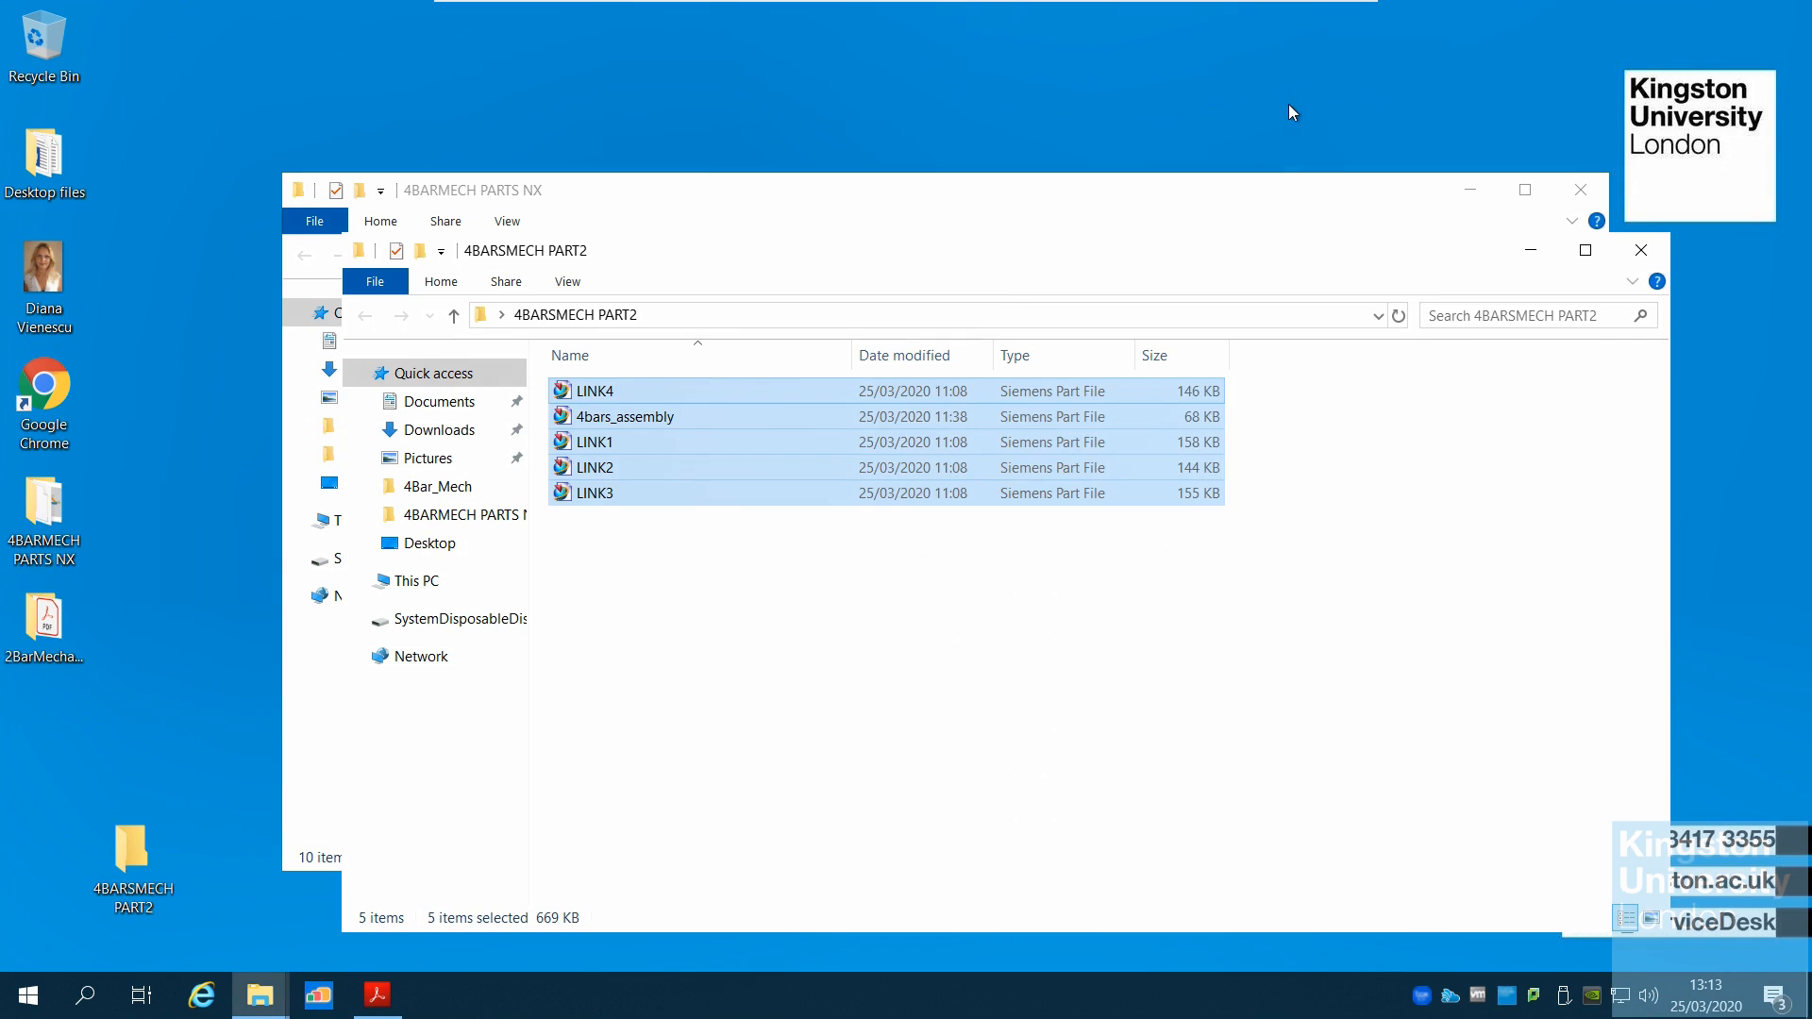
{"action": "left_click", "coordinate": [1398, 195]}
{"action": "left_click", "coordinate": [1581, 189]}
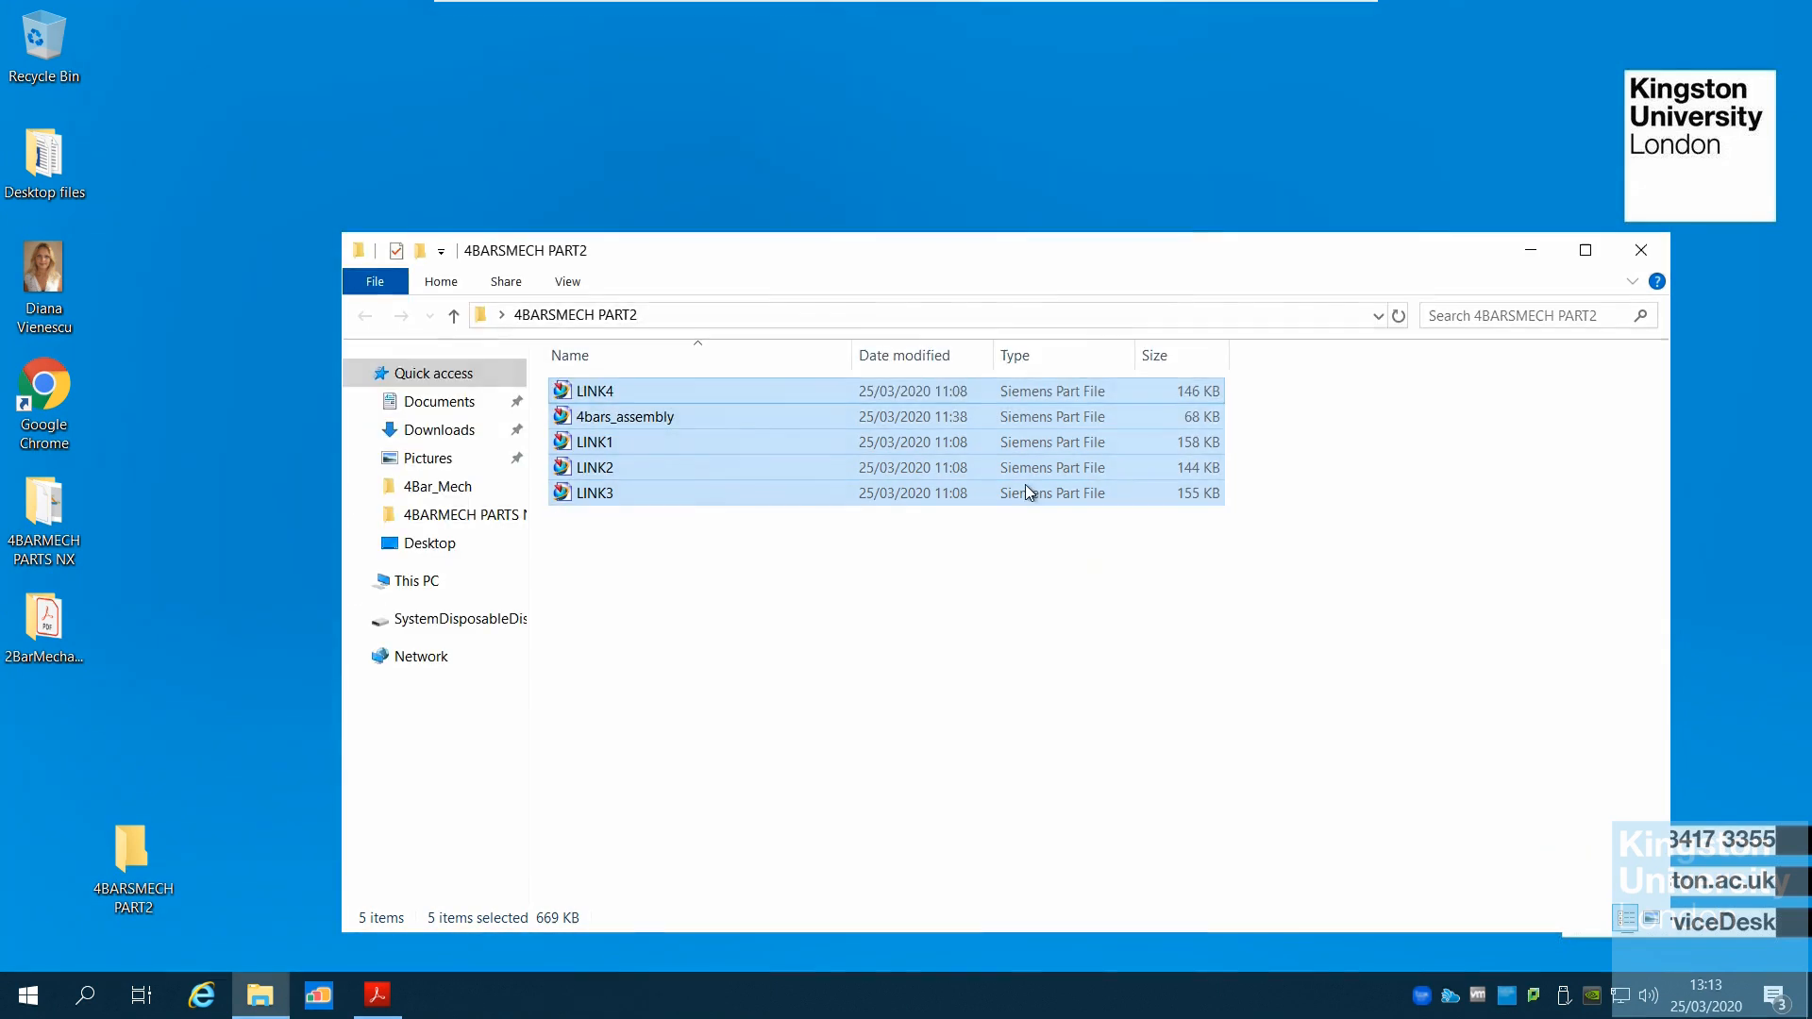
Step: Open the copied 4bars_assembly part file from the 4BARSMECH PART2 folder in Siemens NX
{"action": "left_click", "coordinate": [727, 424]}
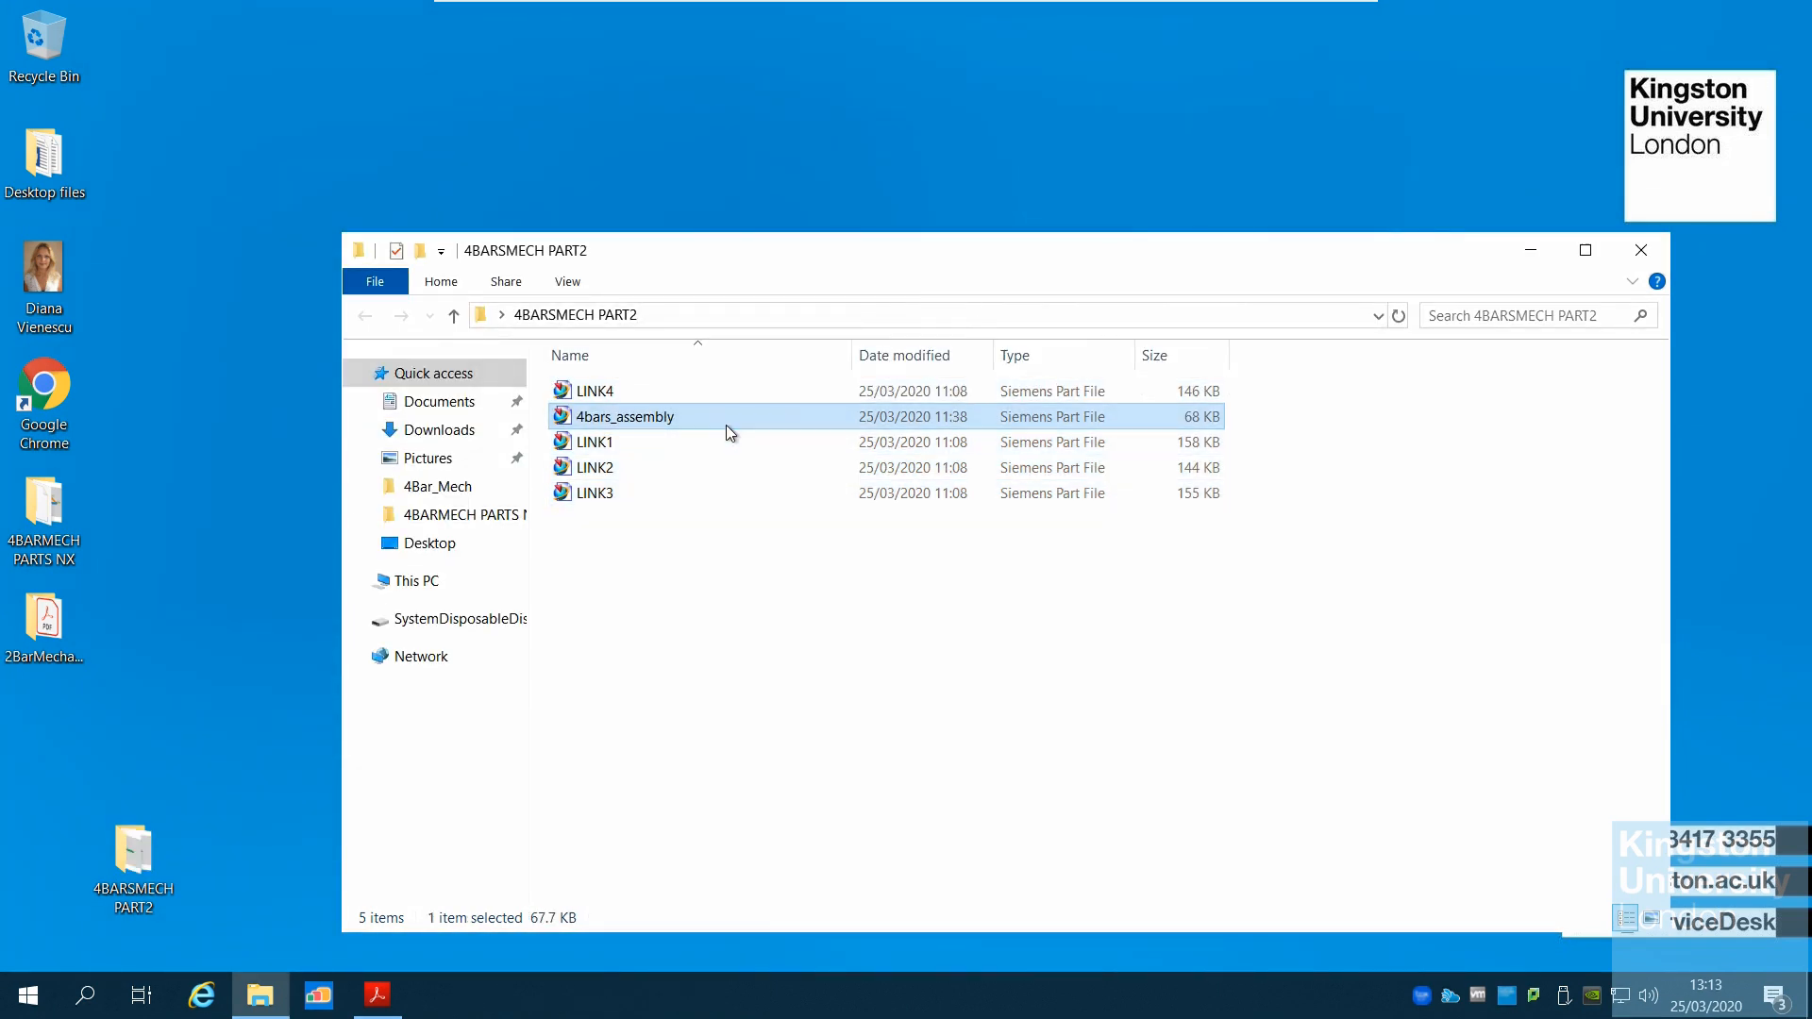
{"action": "double_click", "coordinate": [648, 421]}
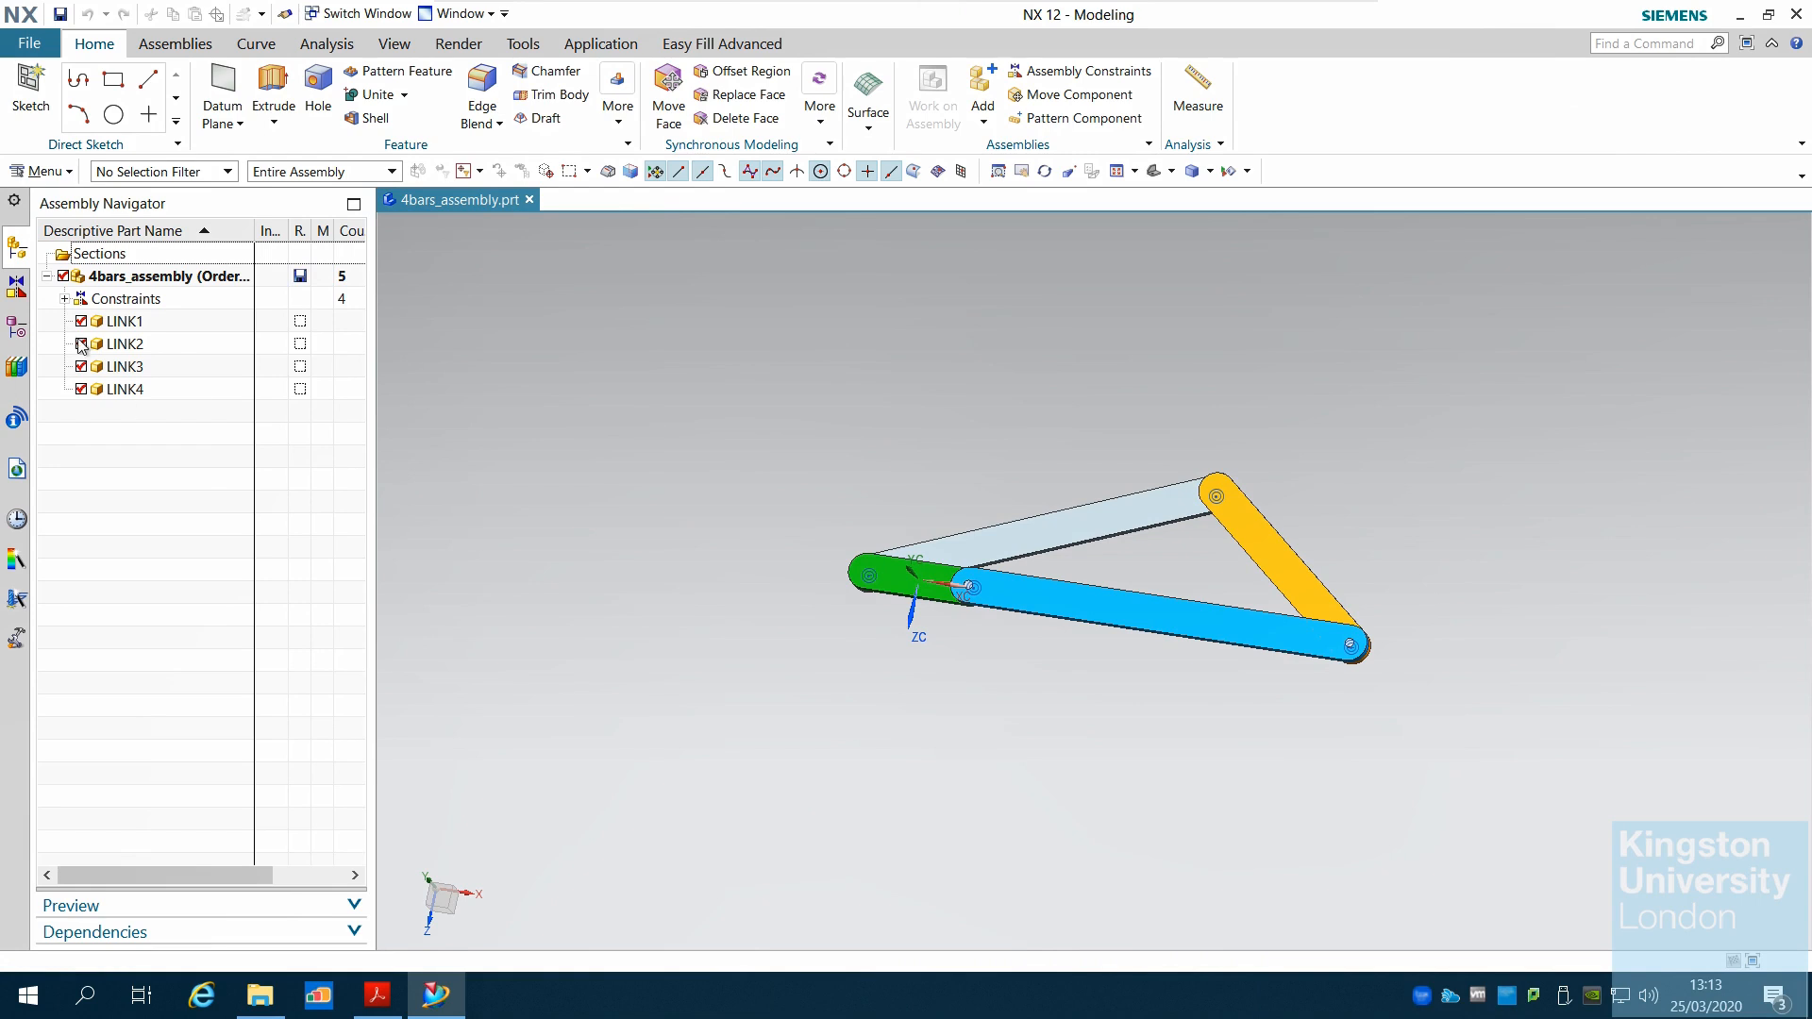
Step: Examine the constraints and the four link components listed under 4bars_assembly
{"action": "left_click", "coordinate": [64, 299]}
{"action": "left_click", "coordinate": [47, 277]}
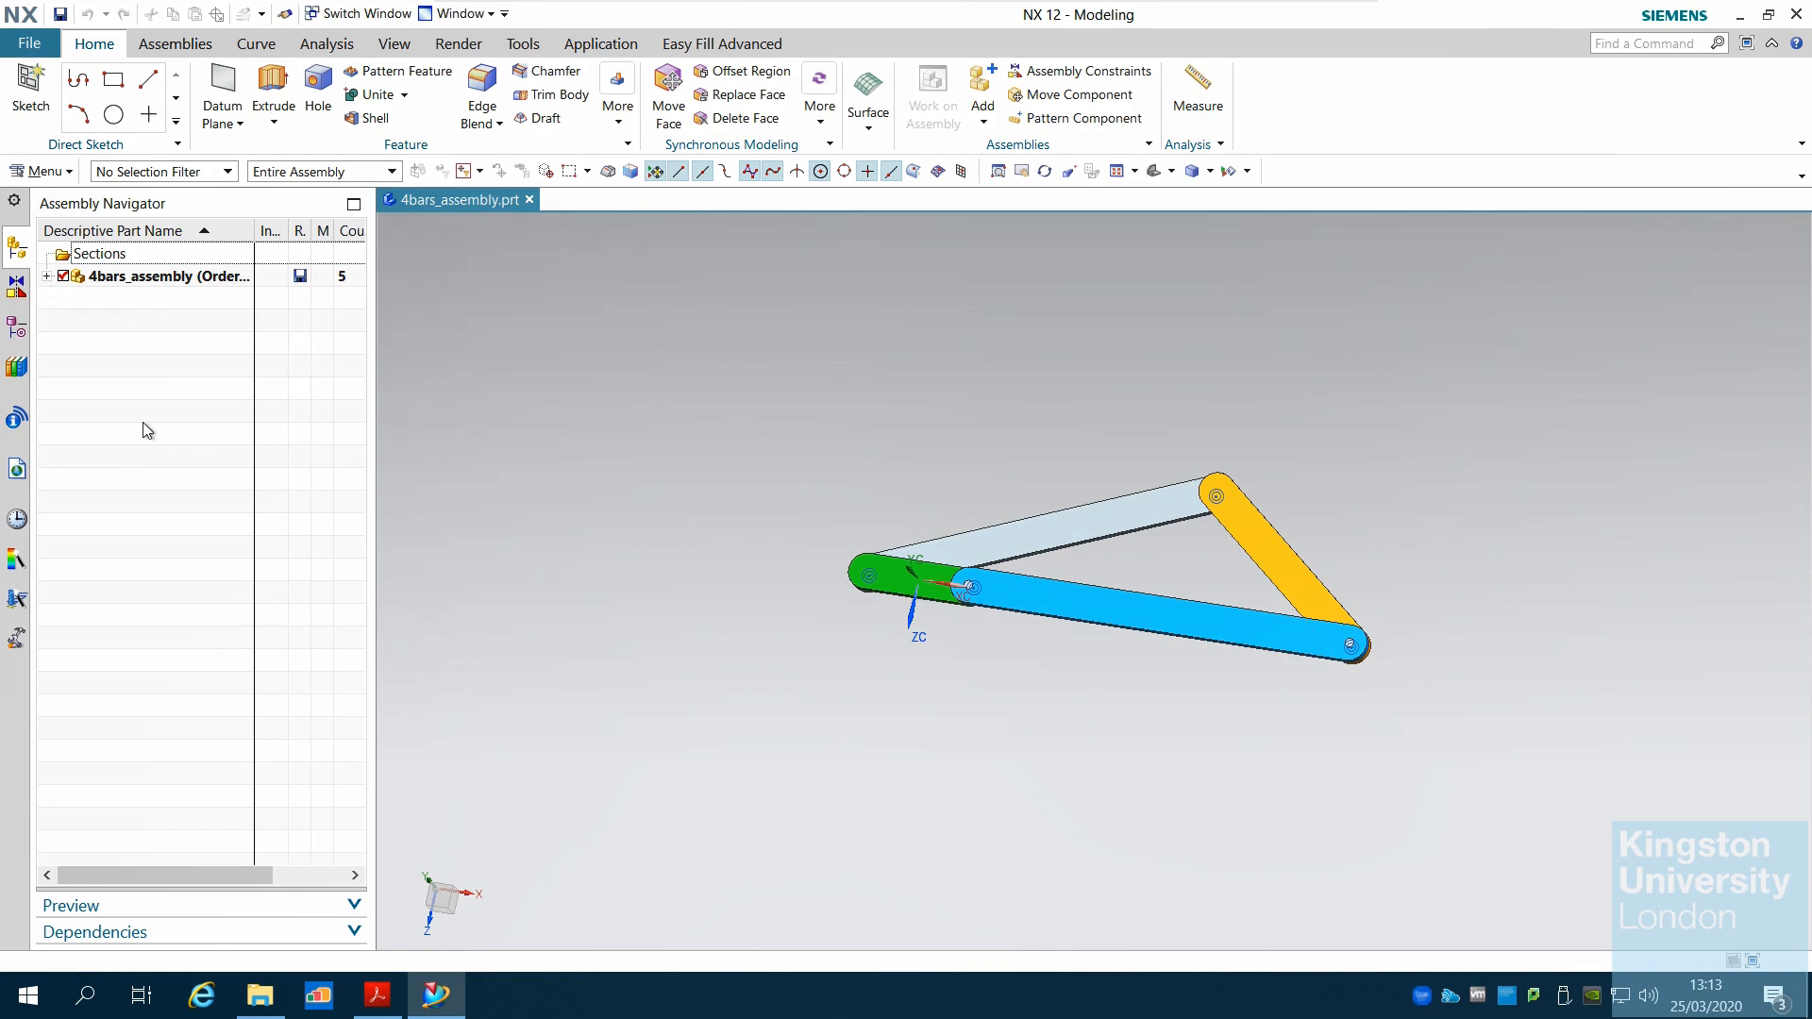
{"action": "left_click", "coordinate": [47, 277]}
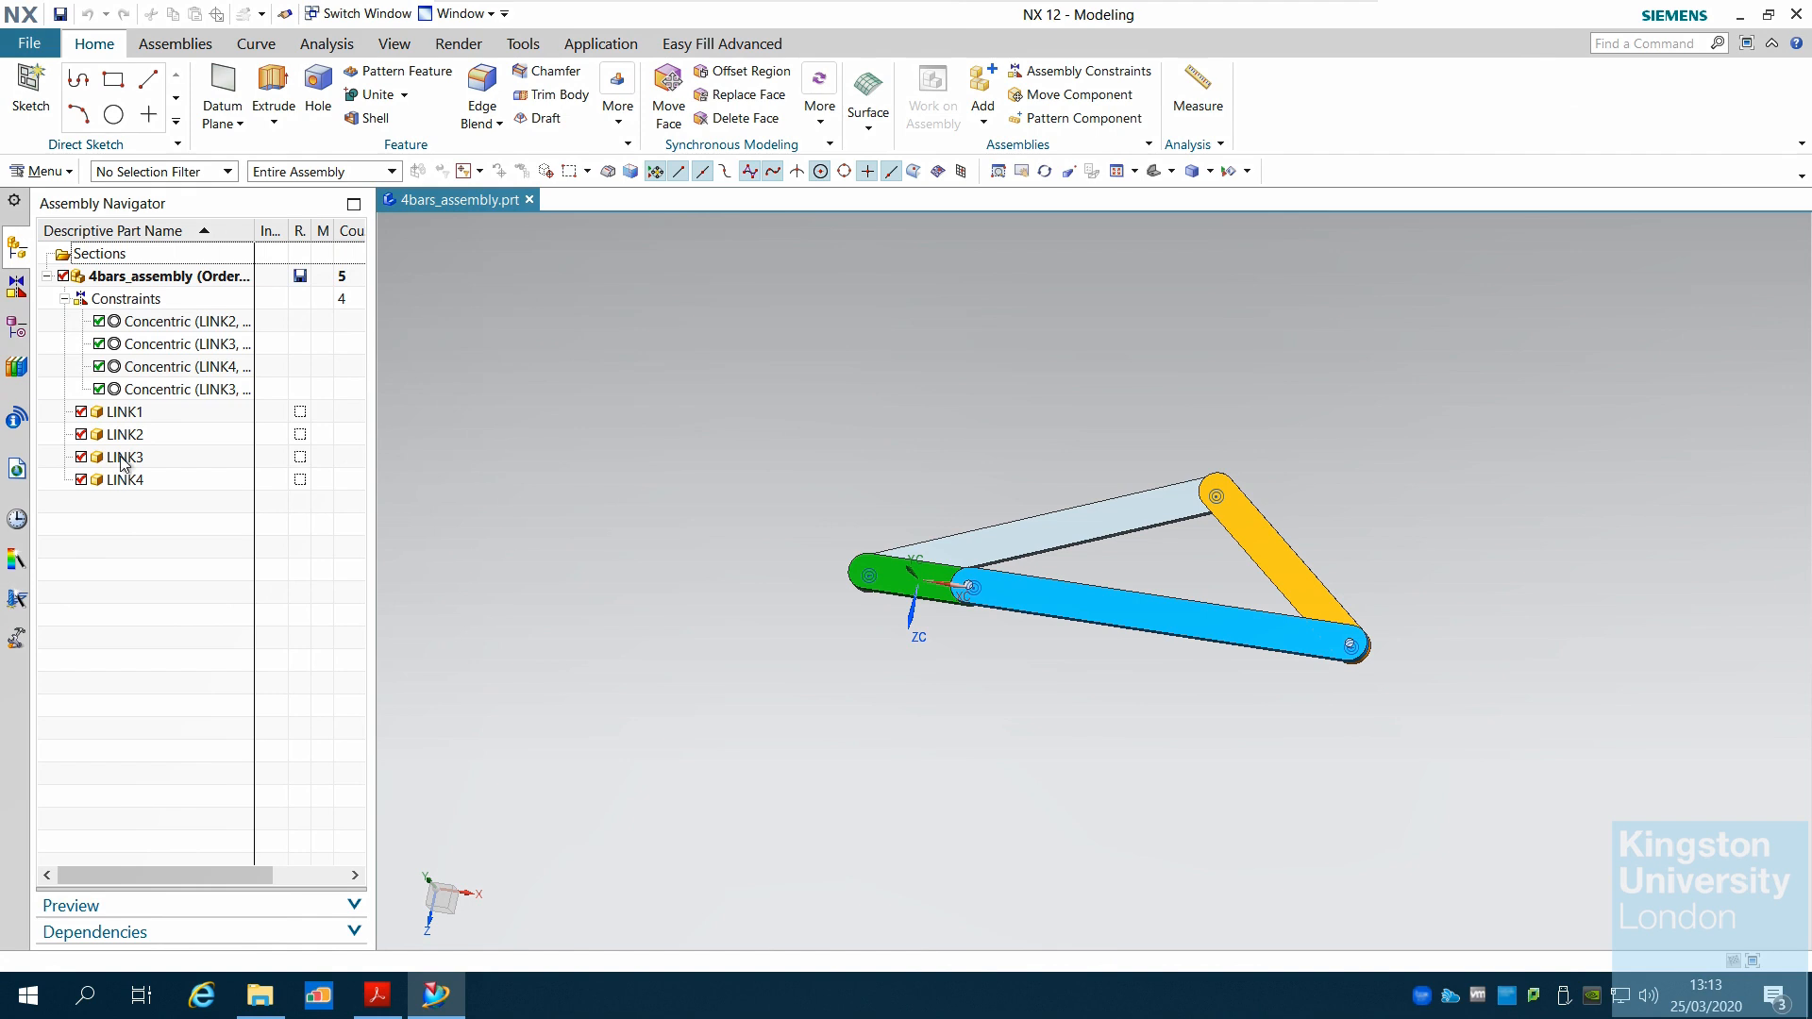
{"action": "left_click", "coordinate": [66, 299]}
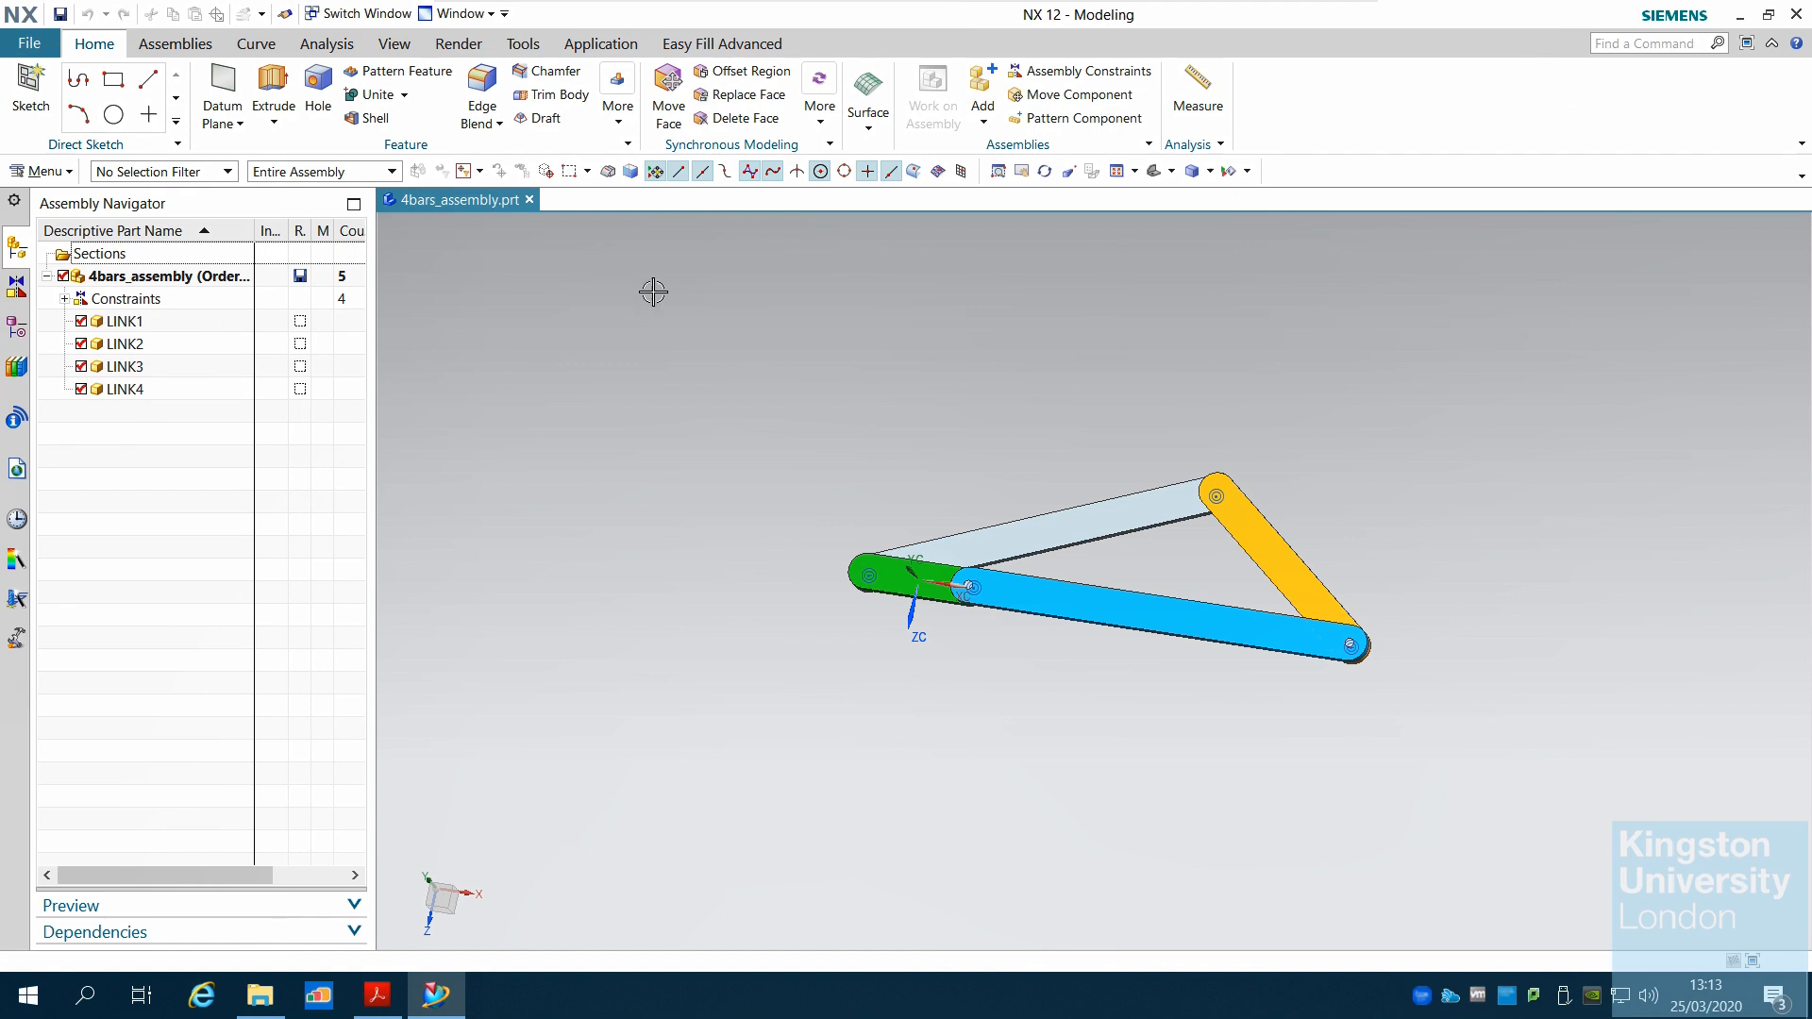
Step: Switch the 4bars_assembly part from Modeling to the Motion simulation application
{"action": "left_click", "coordinate": [29, 43]}
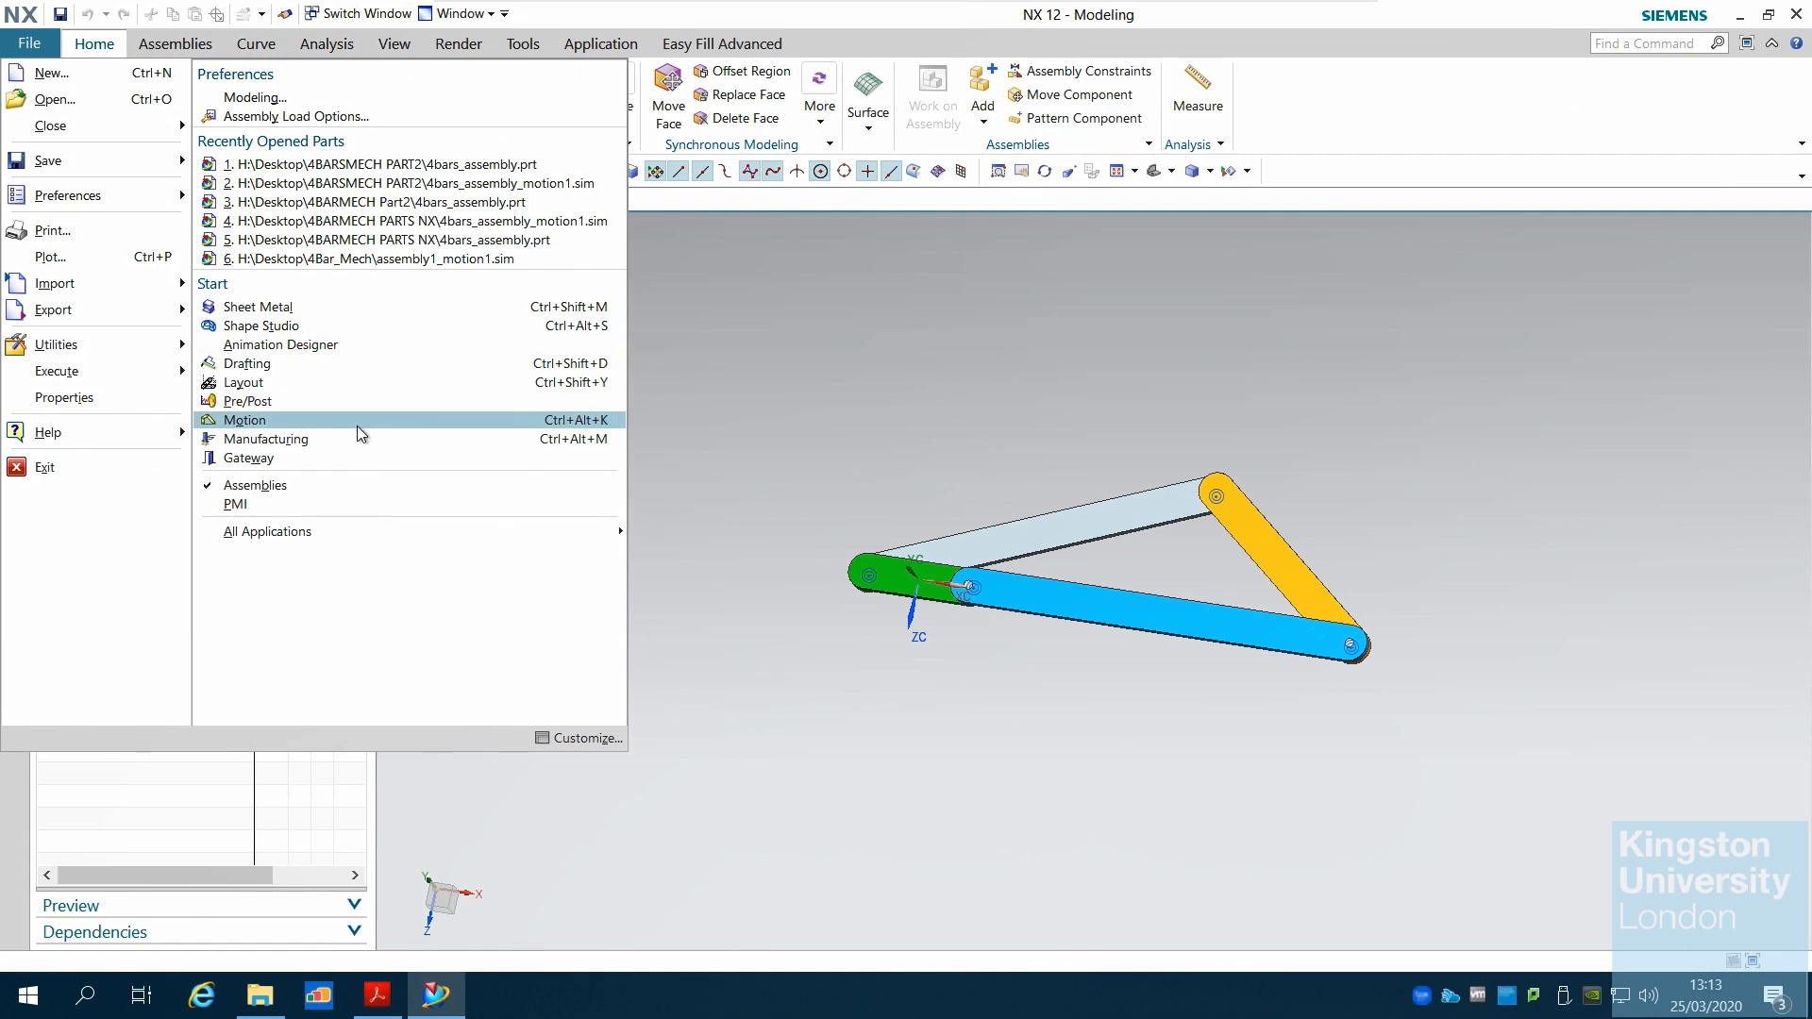
{"action": "left_click", "coordinate": [978, 308]}
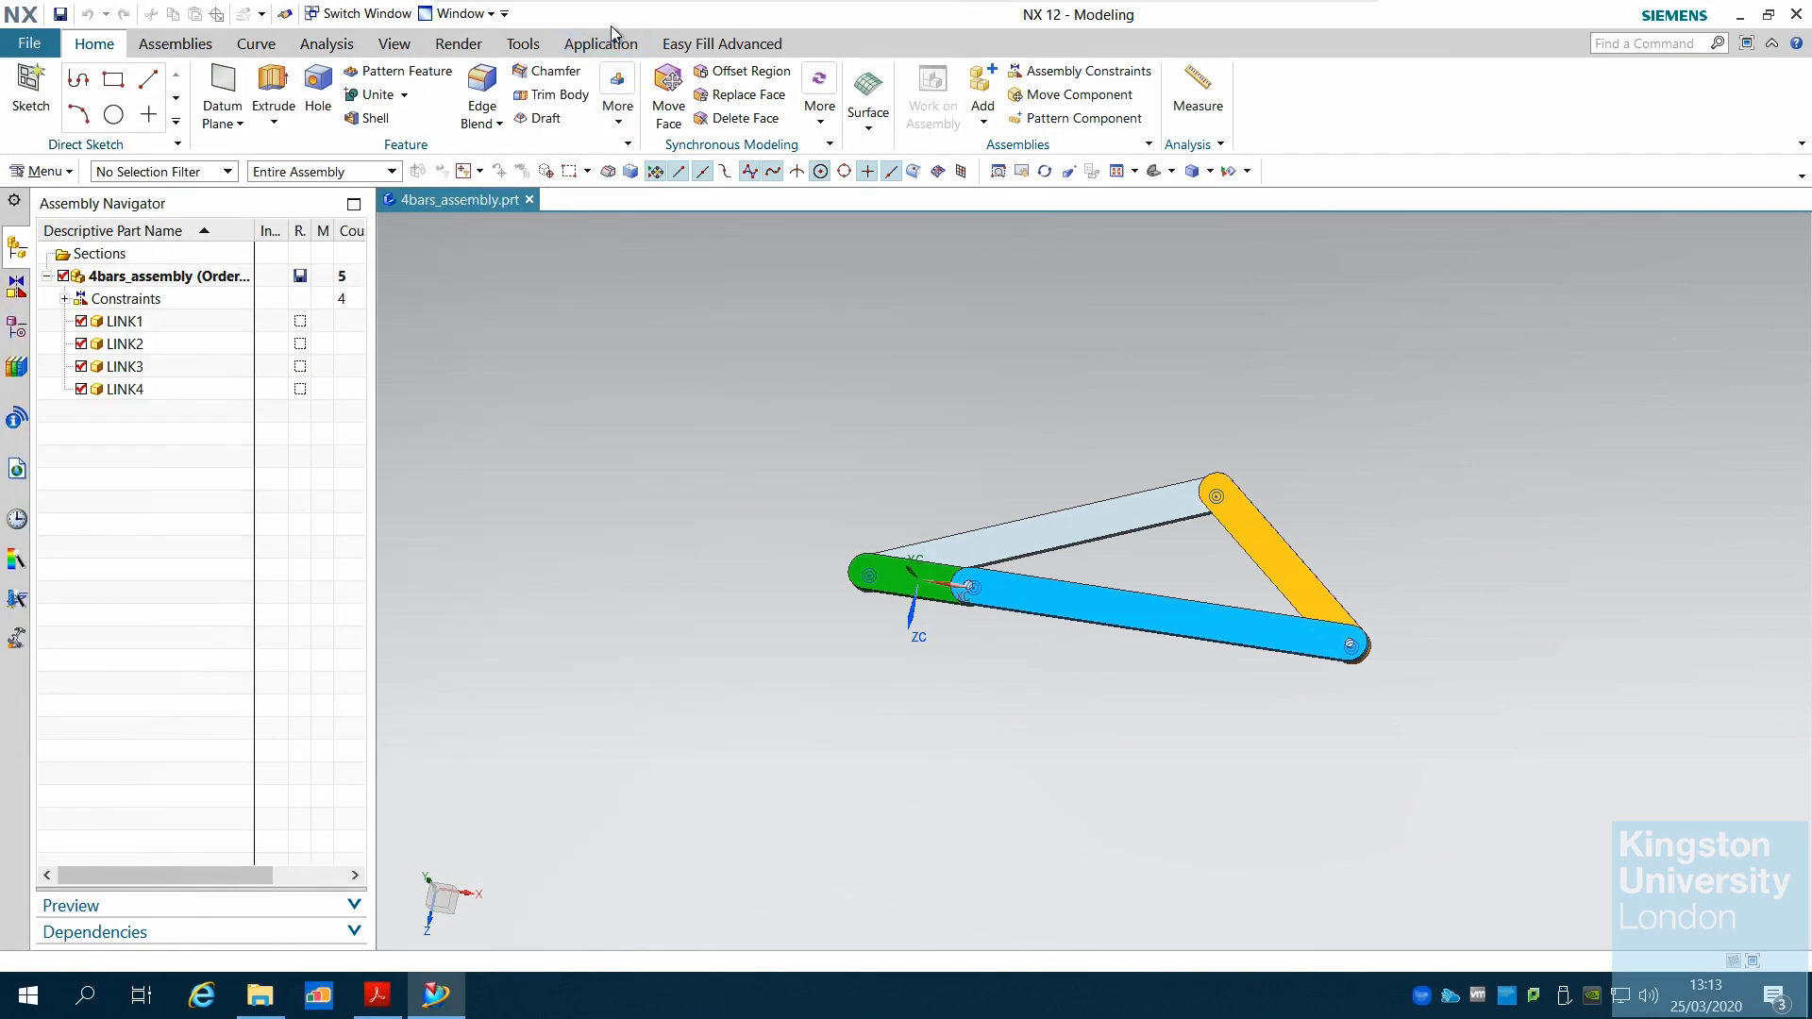
{"action": "left_click", "coordinate": [610, 44]}
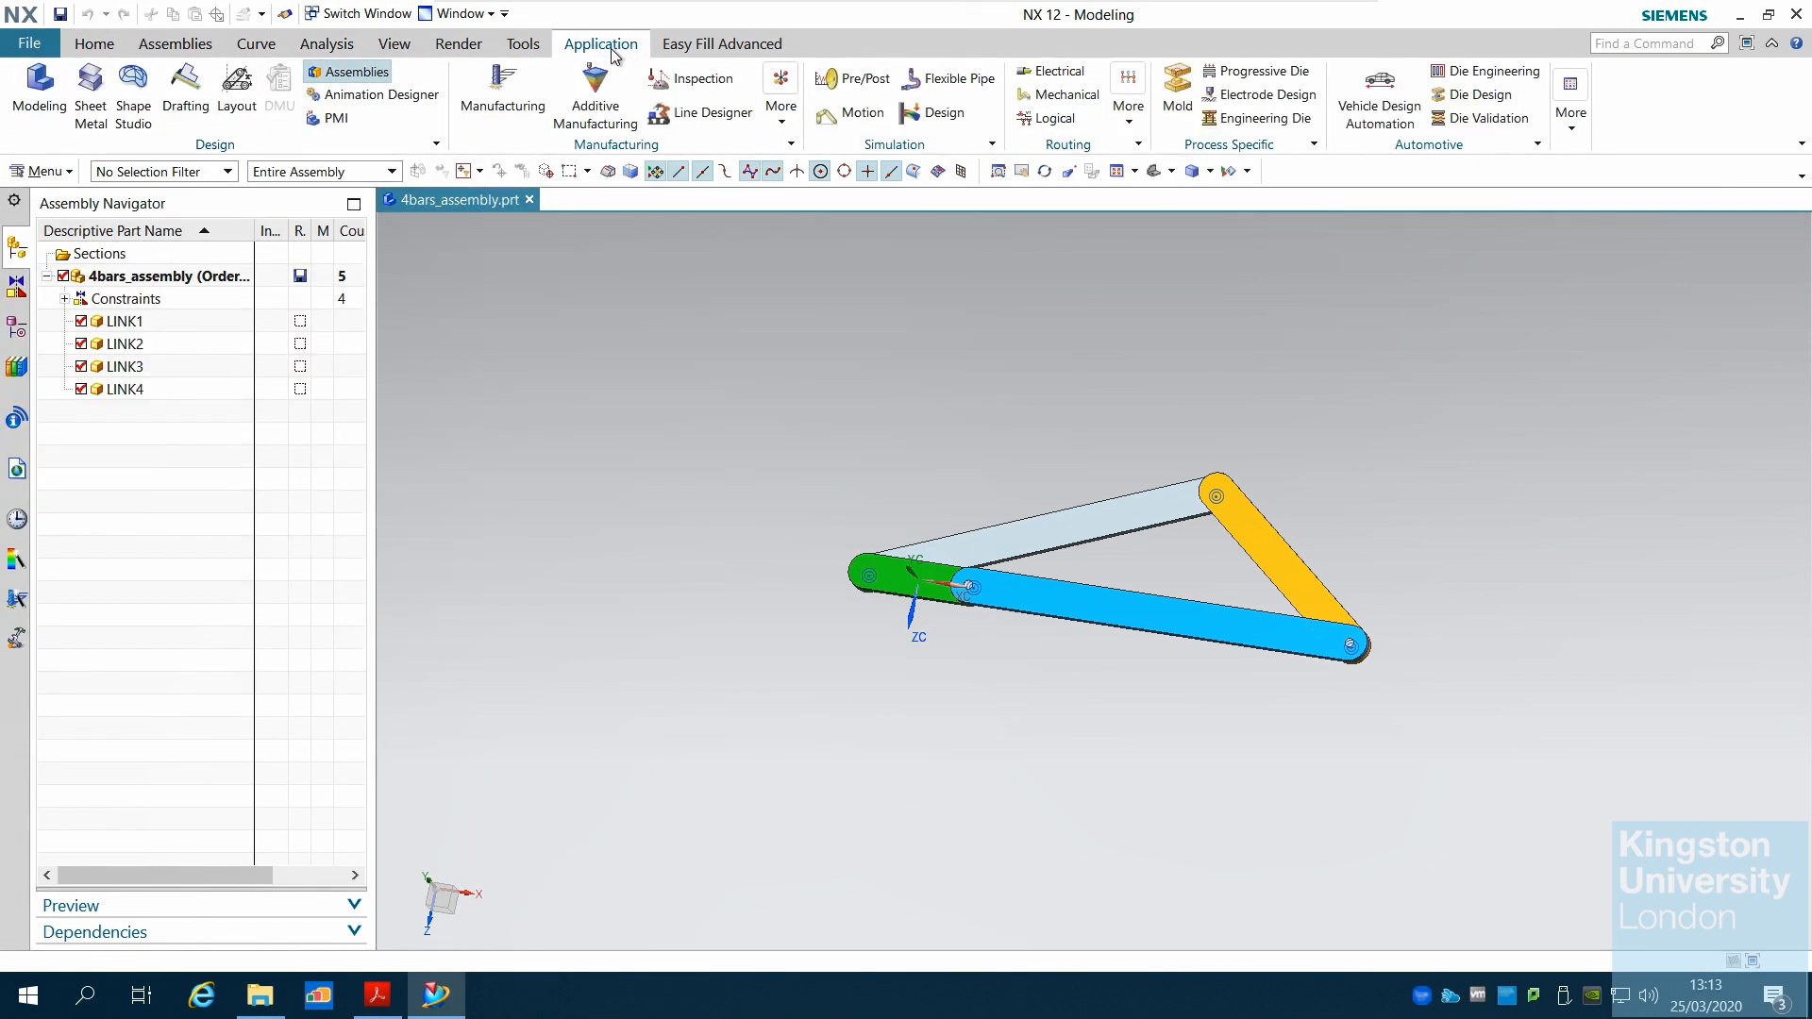
{"action": "left_click", "coordinate": [868, 109]}
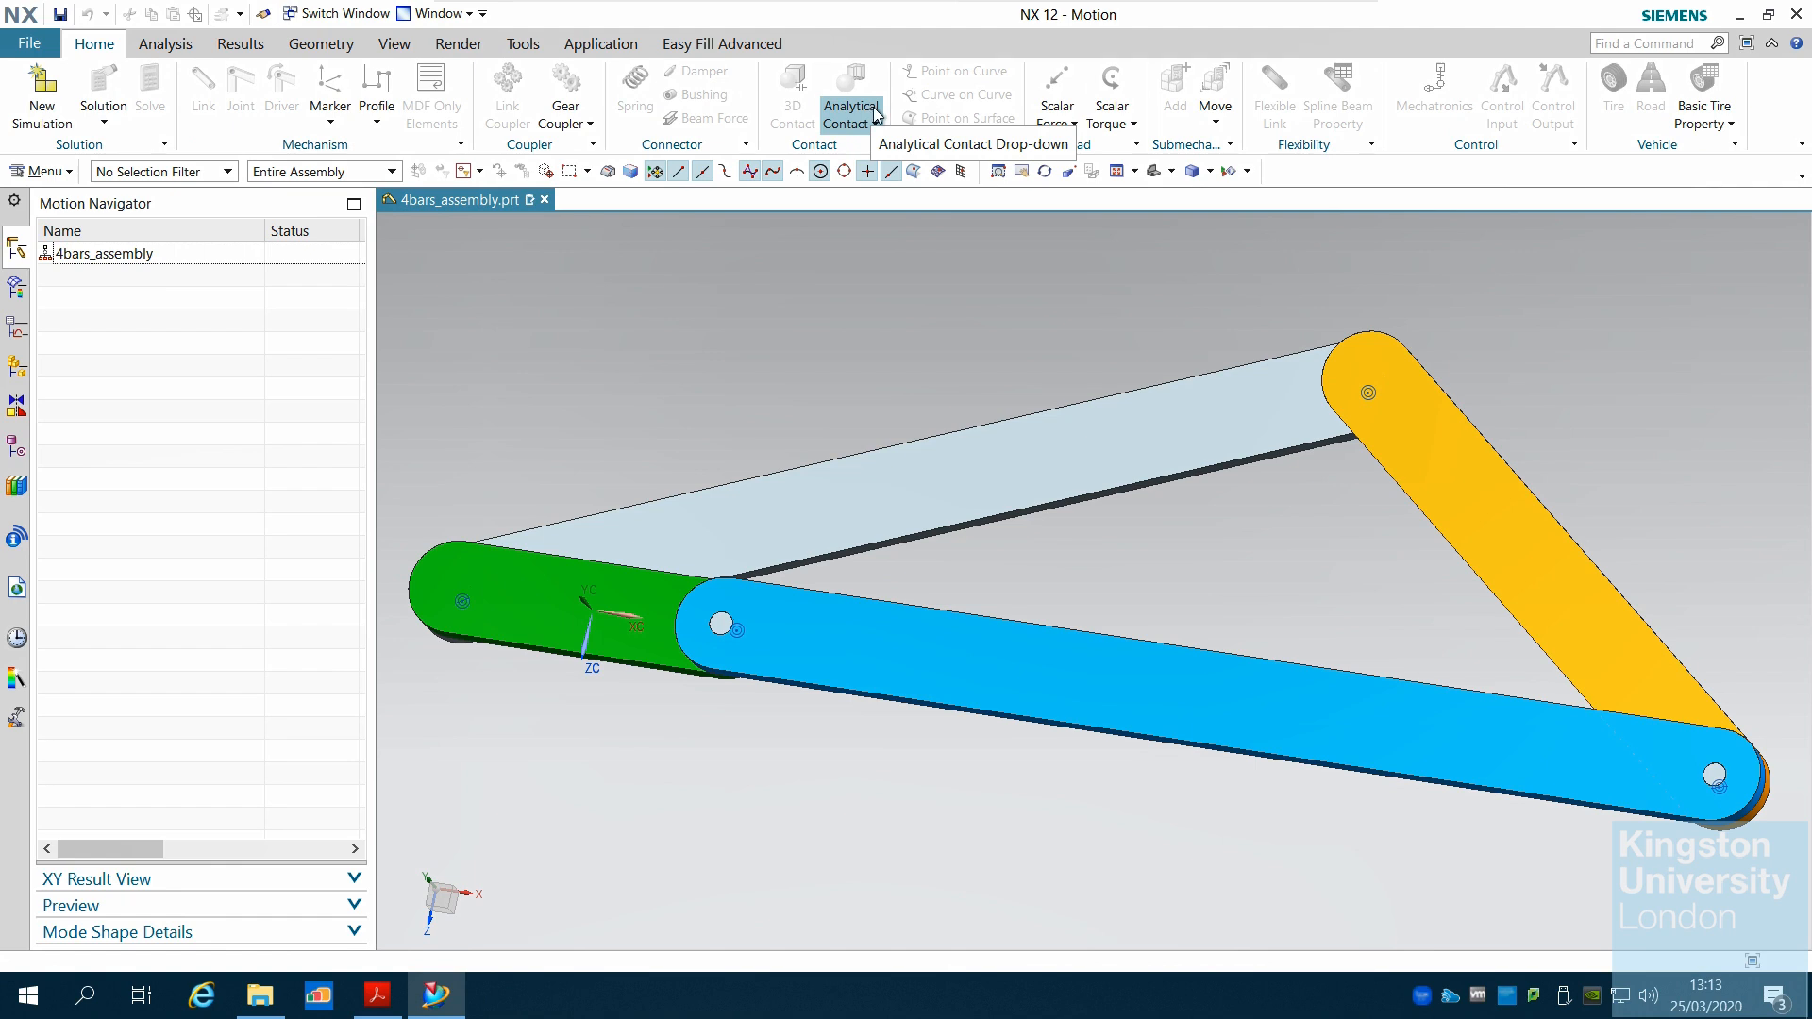
Step: Create the Simcenter Motion simulation 4bars_assembly_motion1.sim with Dynamics analysis and decline the automatic mapping of constraints to motion joints
{"action": "left_click", "coordinate": [41, 111]}
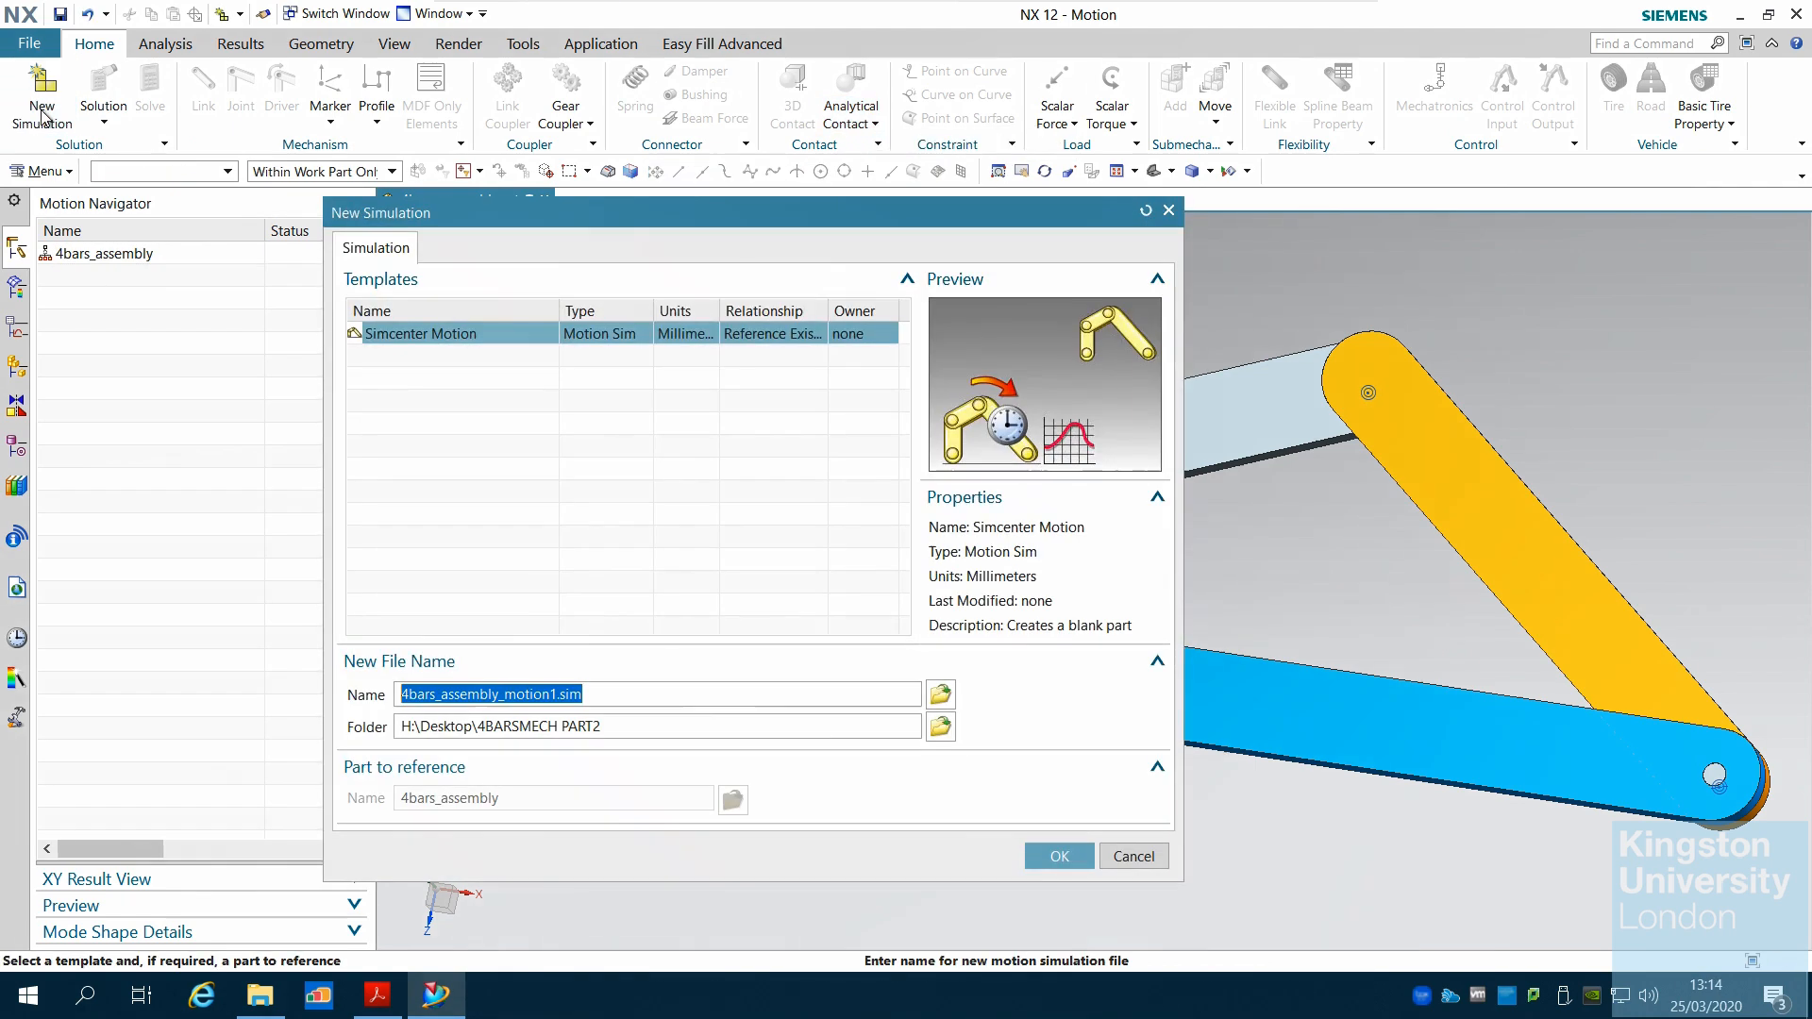
{"action": "left_click", "coordinate": [1050, 859]}
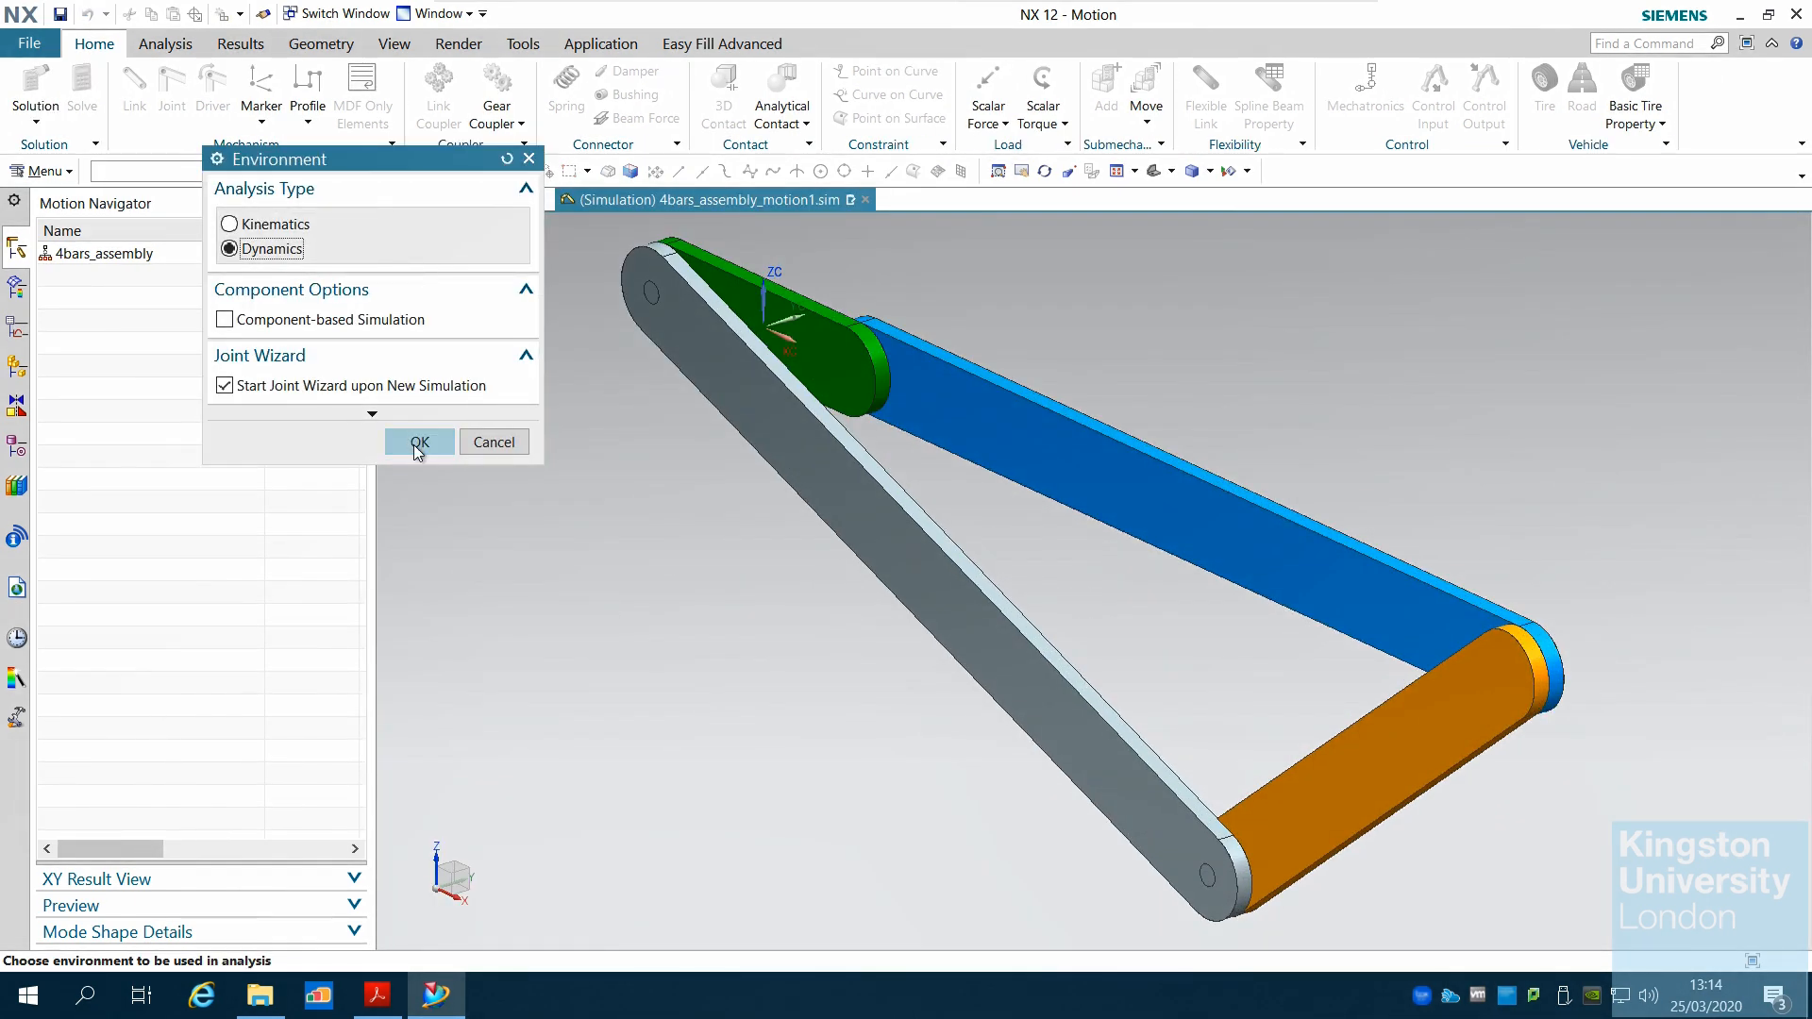
{"action": "left_click", "coordinate": [416, 446]}
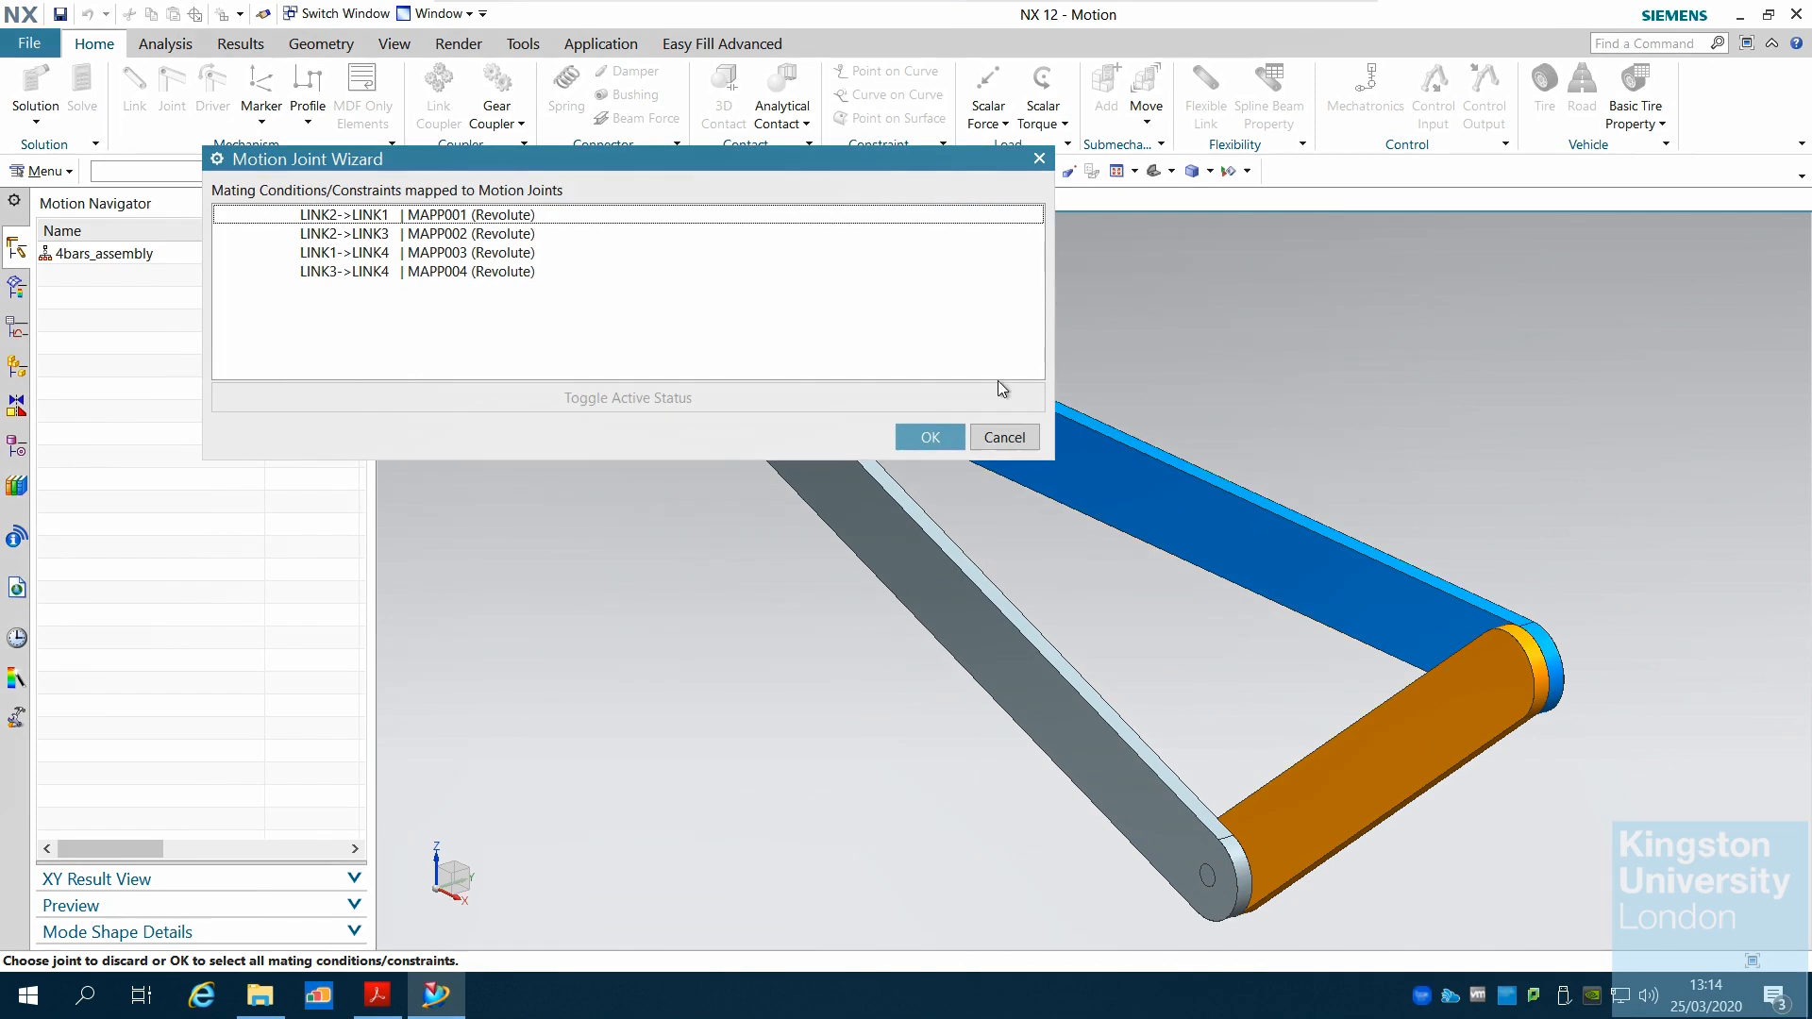
{"action": "middle_click_drag", "start_coordinate": [1512, 439], "coordinate": [1331, 477]}
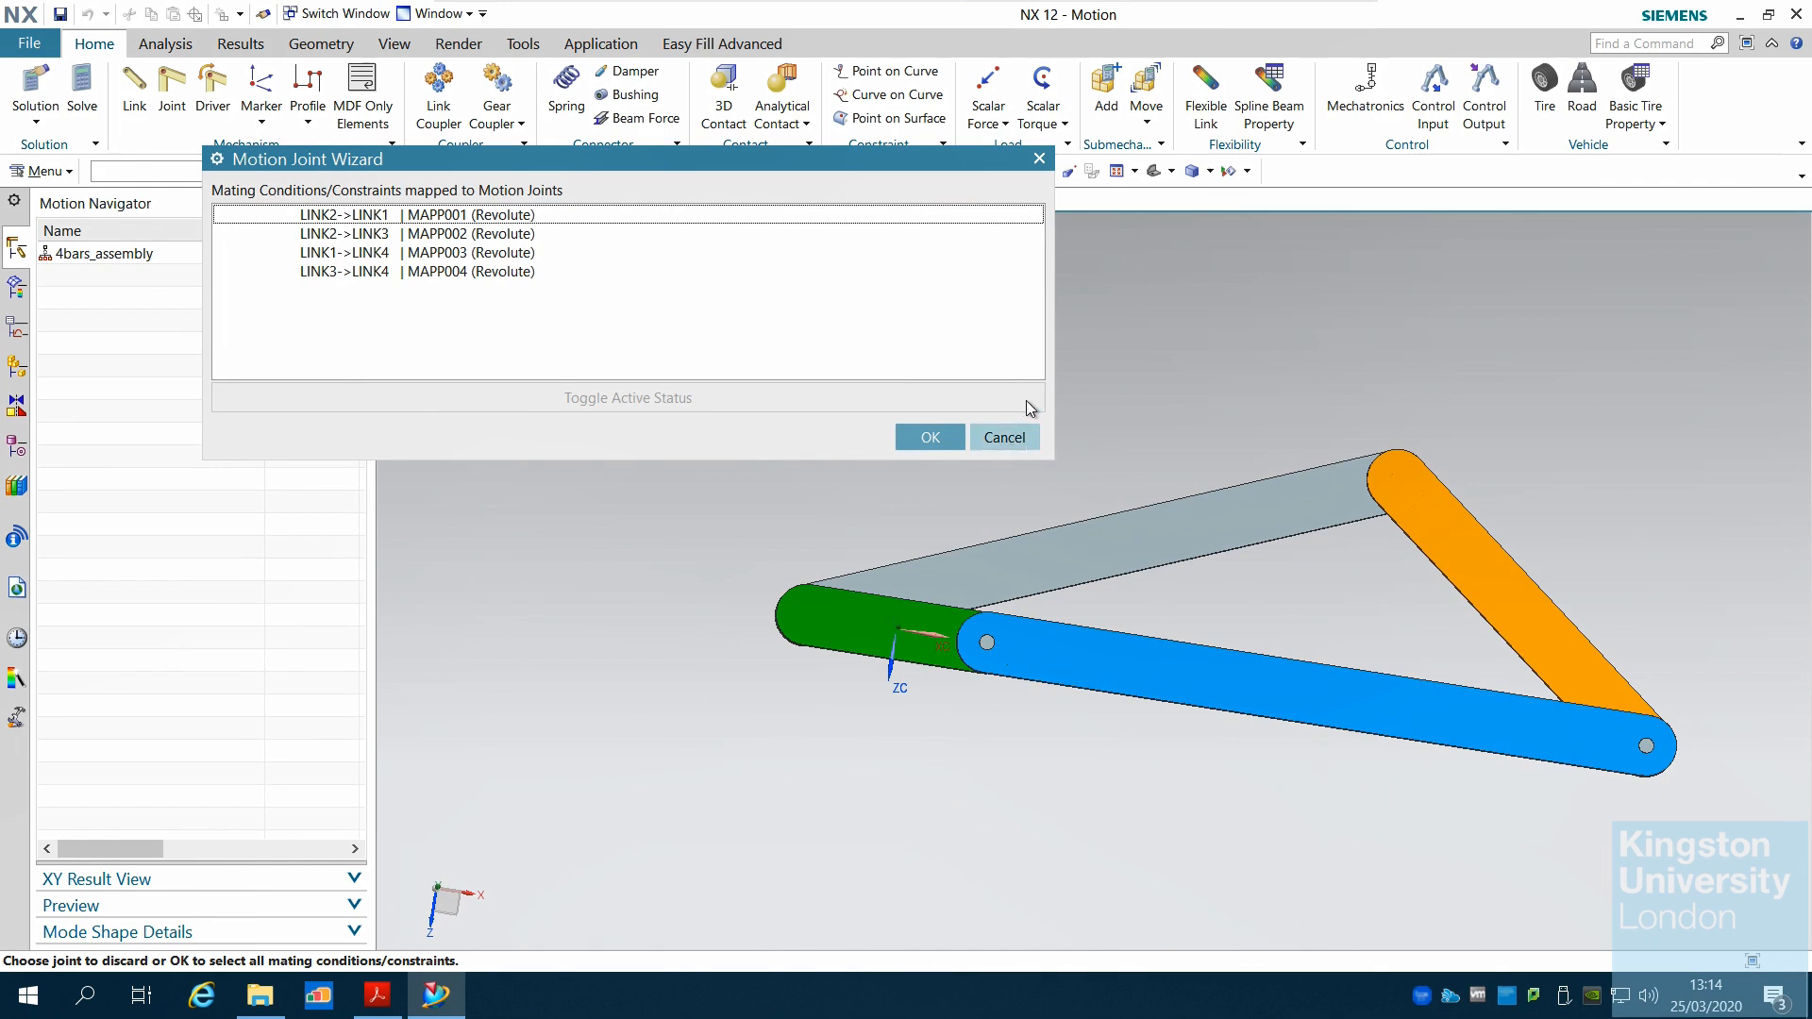
{"action": "left_click", "coordinate": [1017, 436]}
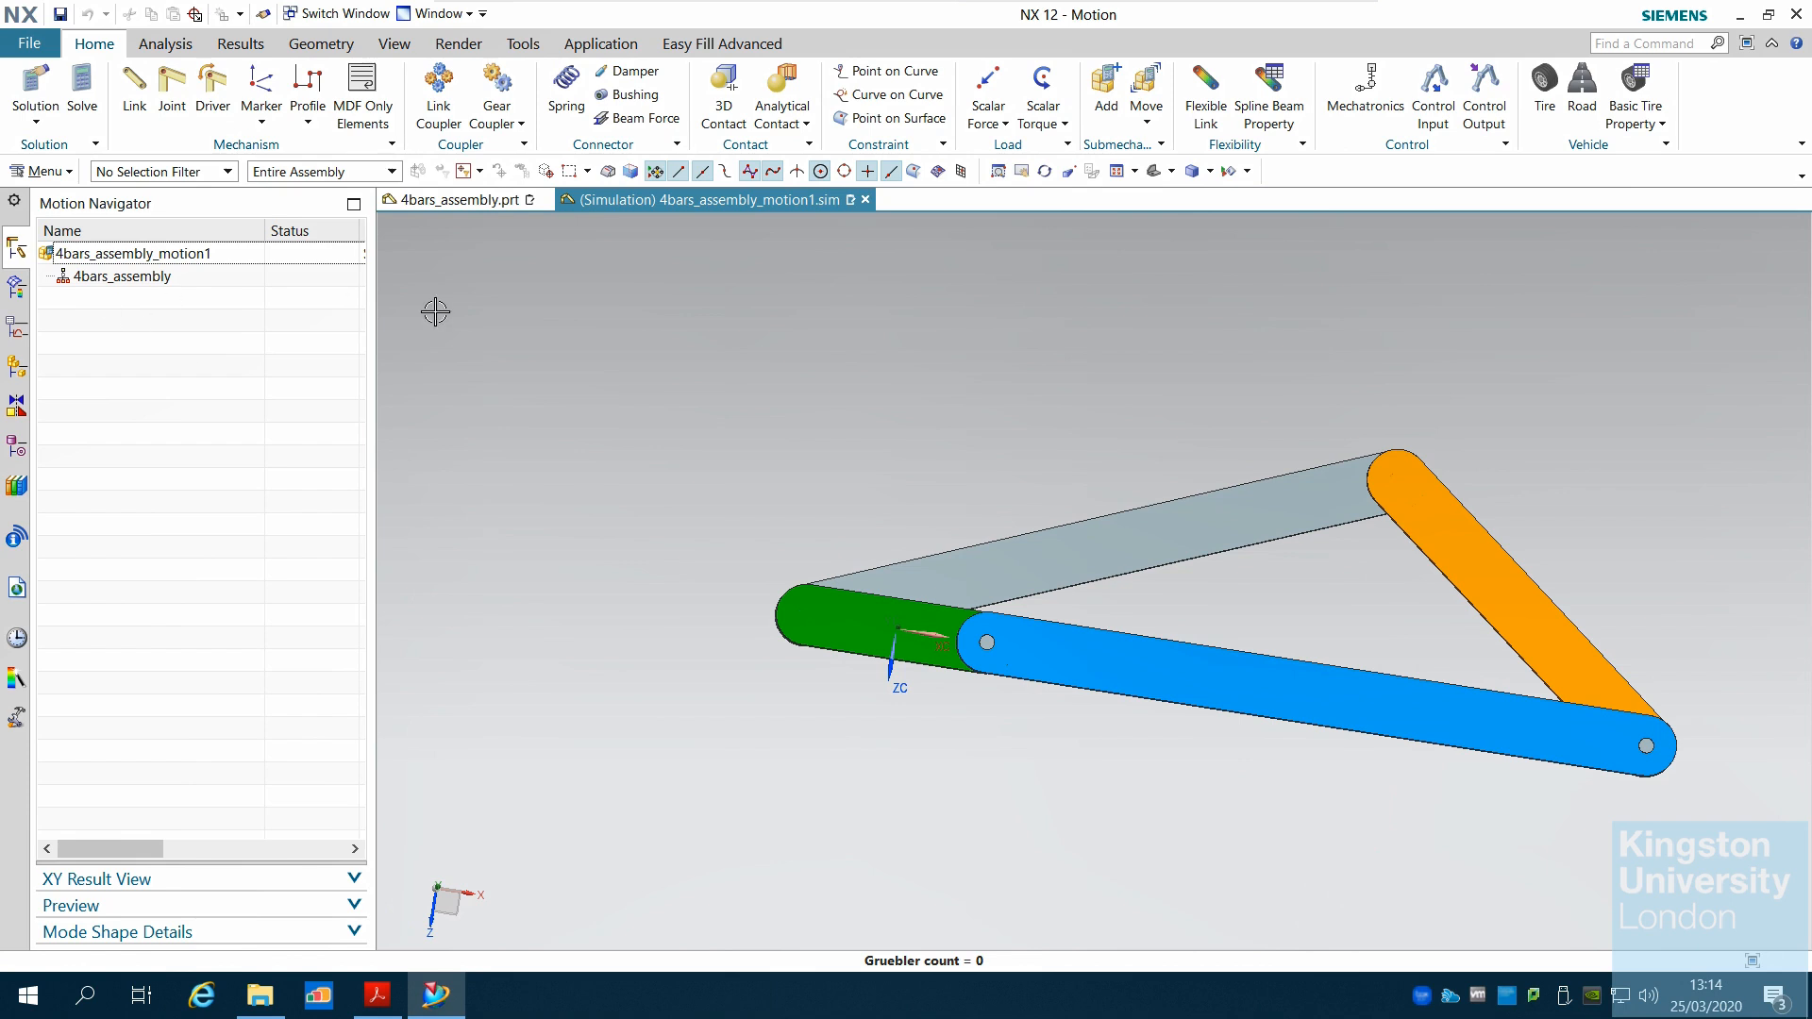
Step: Define the long blue bar and the short green bar as two separate motion links with automatic mass properties
{"action": "scroll", "coordinate": [510, 363], "scroll_direction": "down", "scroll_amount": 2}
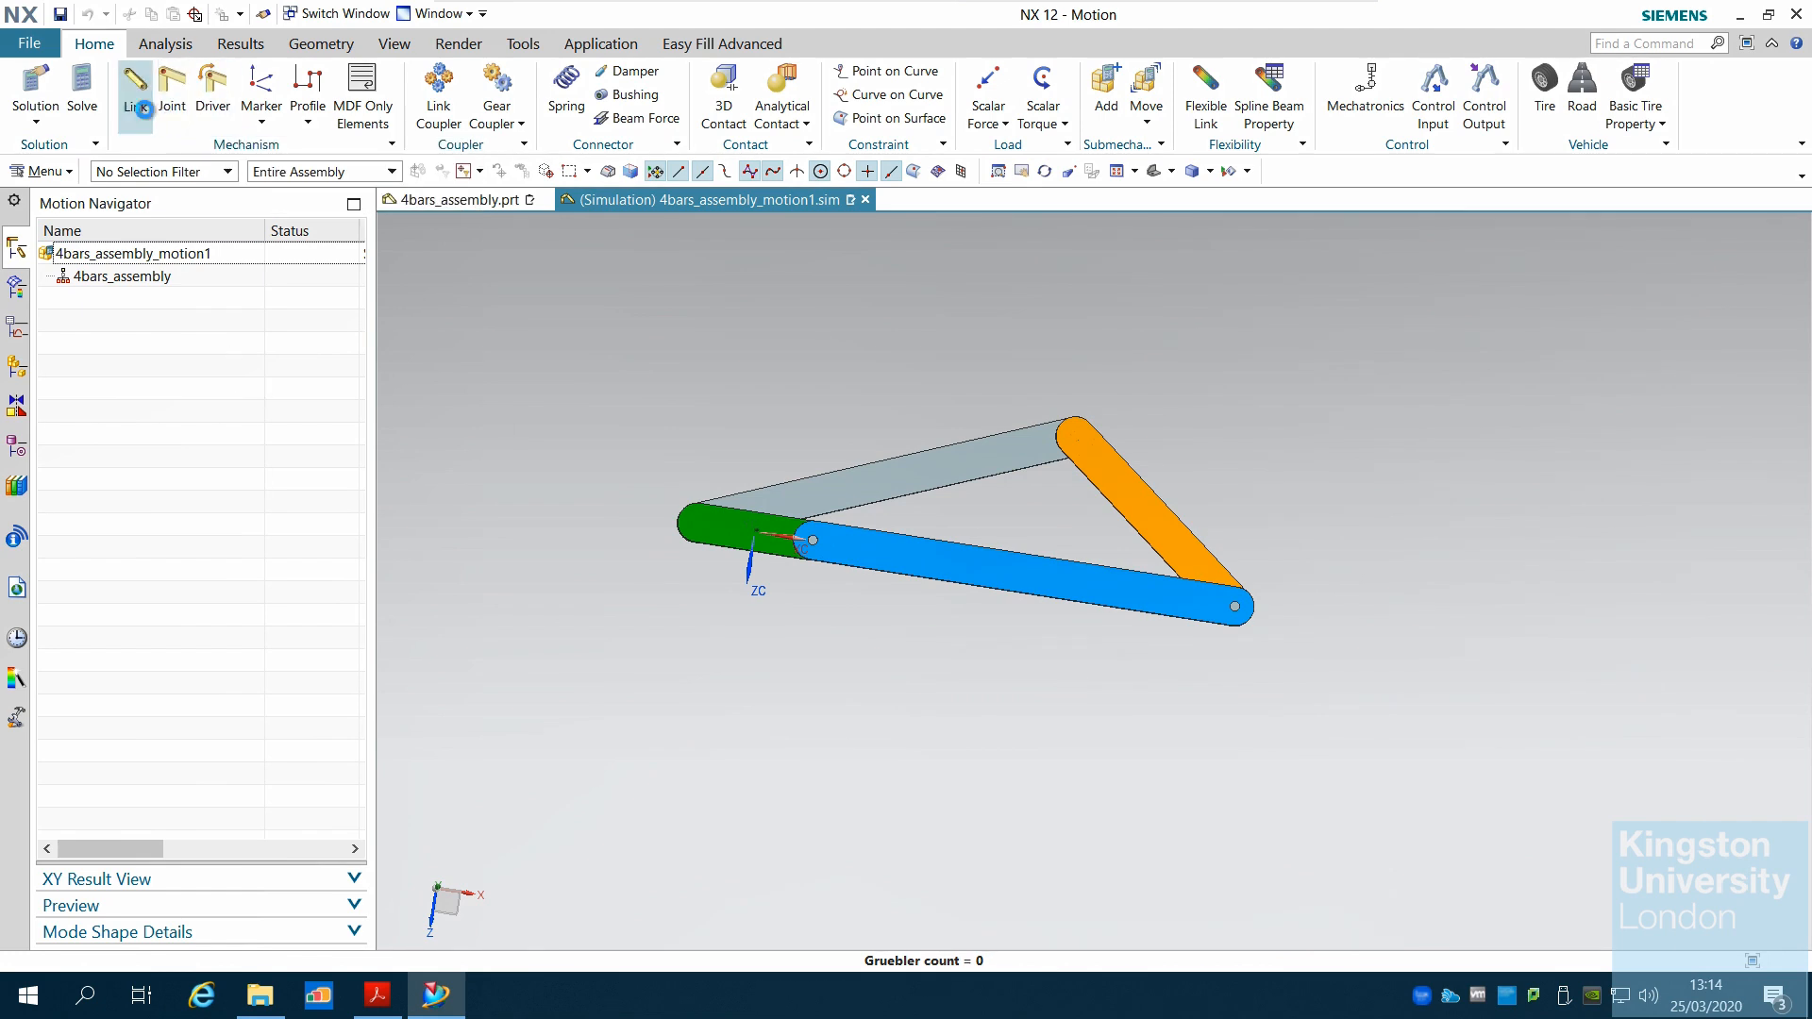
{"action": "left_click", "coordinate": [135, 89]}
{"action": "left_click", "coordinate": [1056, 590]}
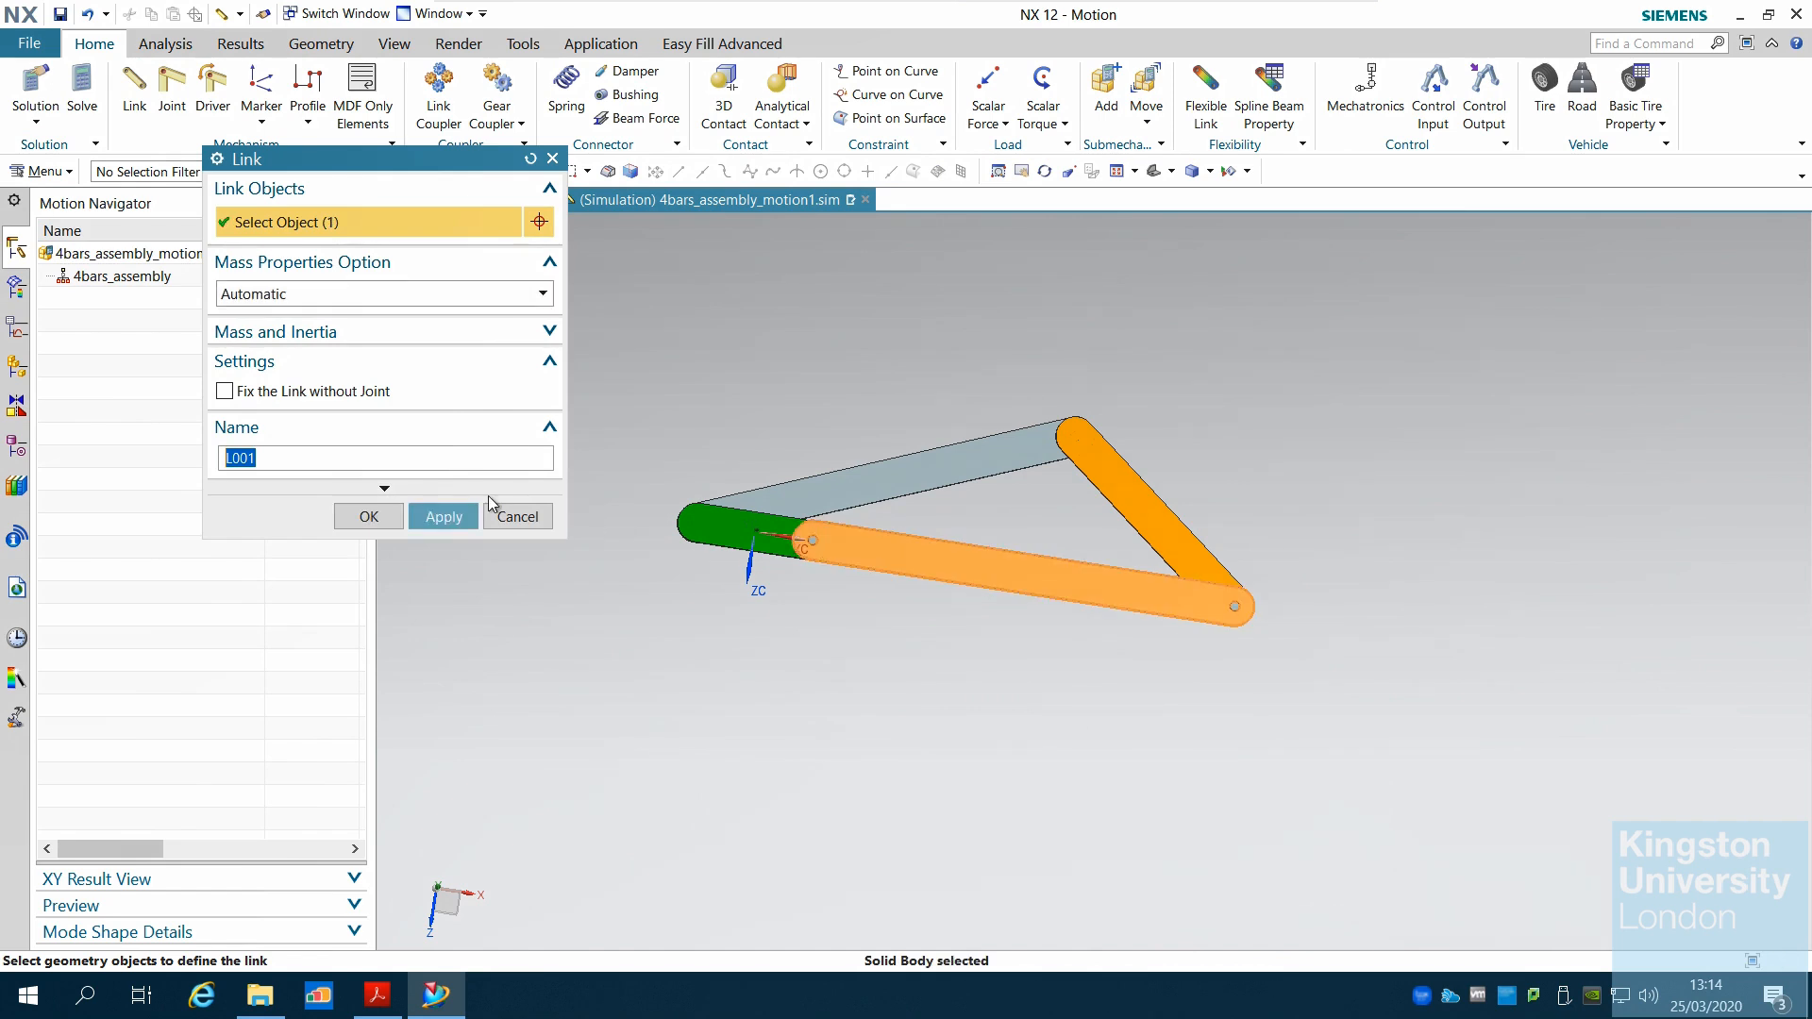
{"action": "left_click", "coordinate": [469, 516]}
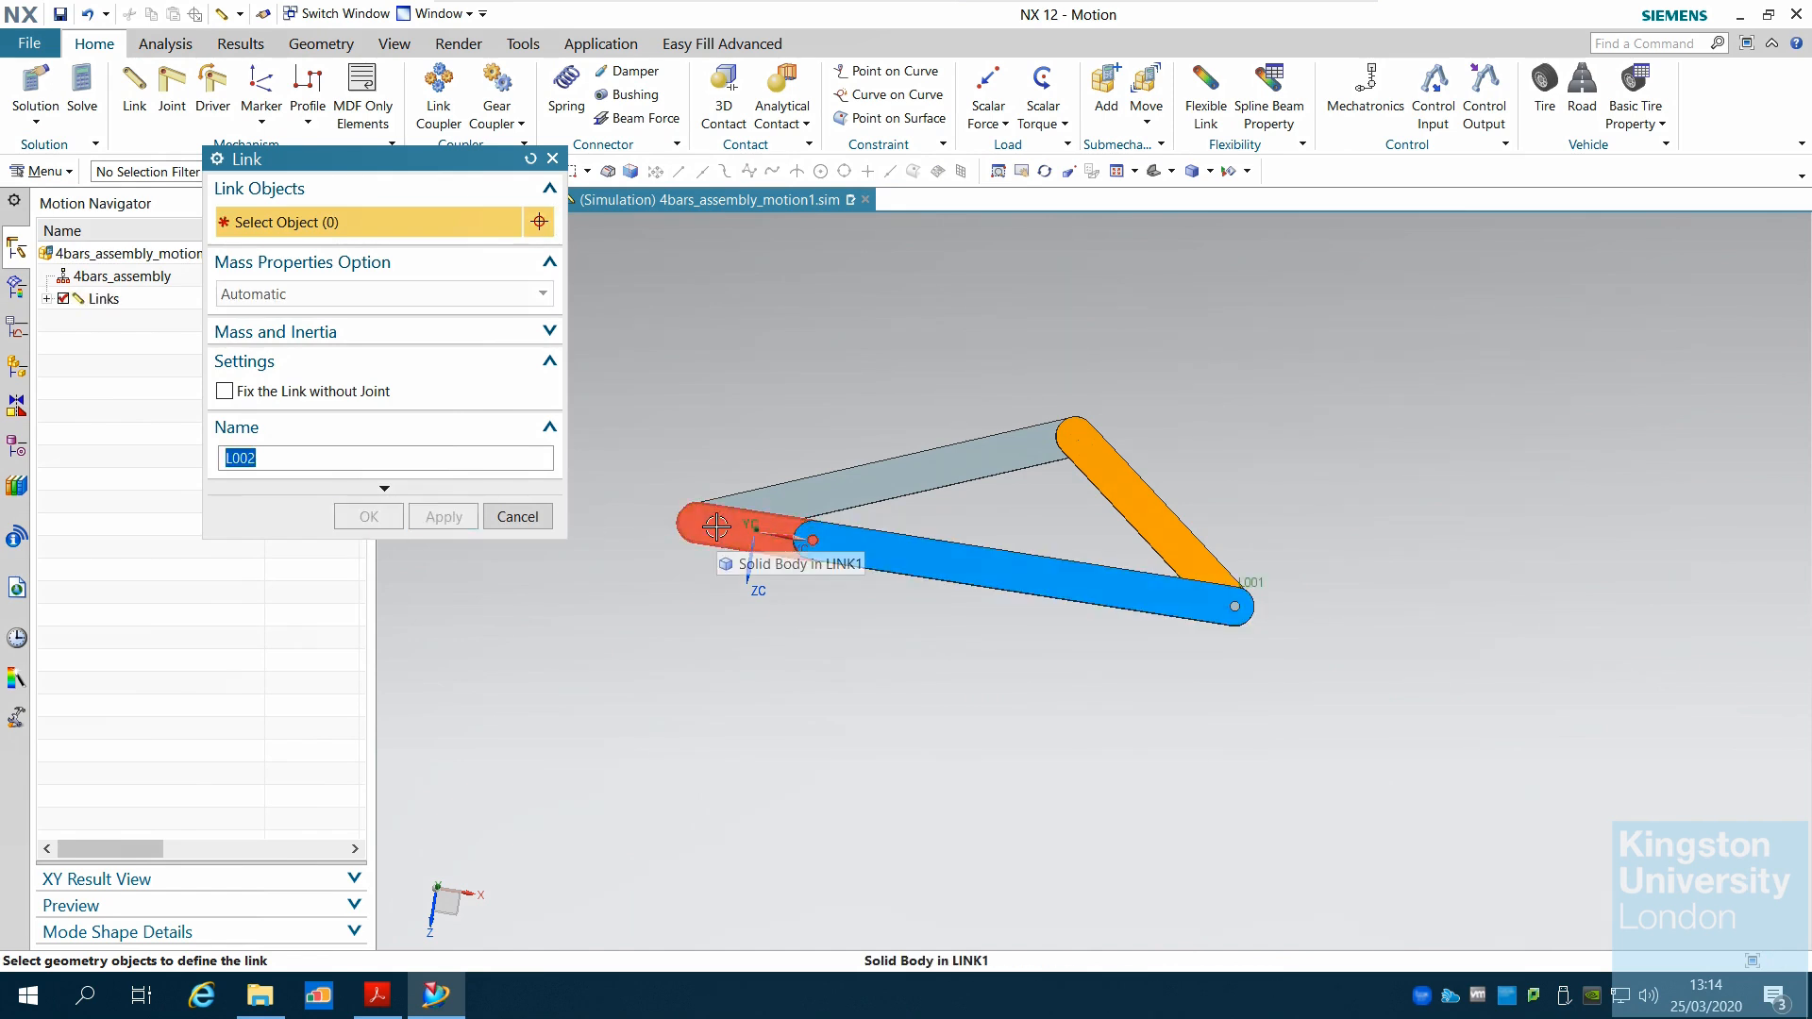
{"action": "left_click", "coordinate": [746, 534]}
{"action": "left_click", "coordinate": [456, 527]}
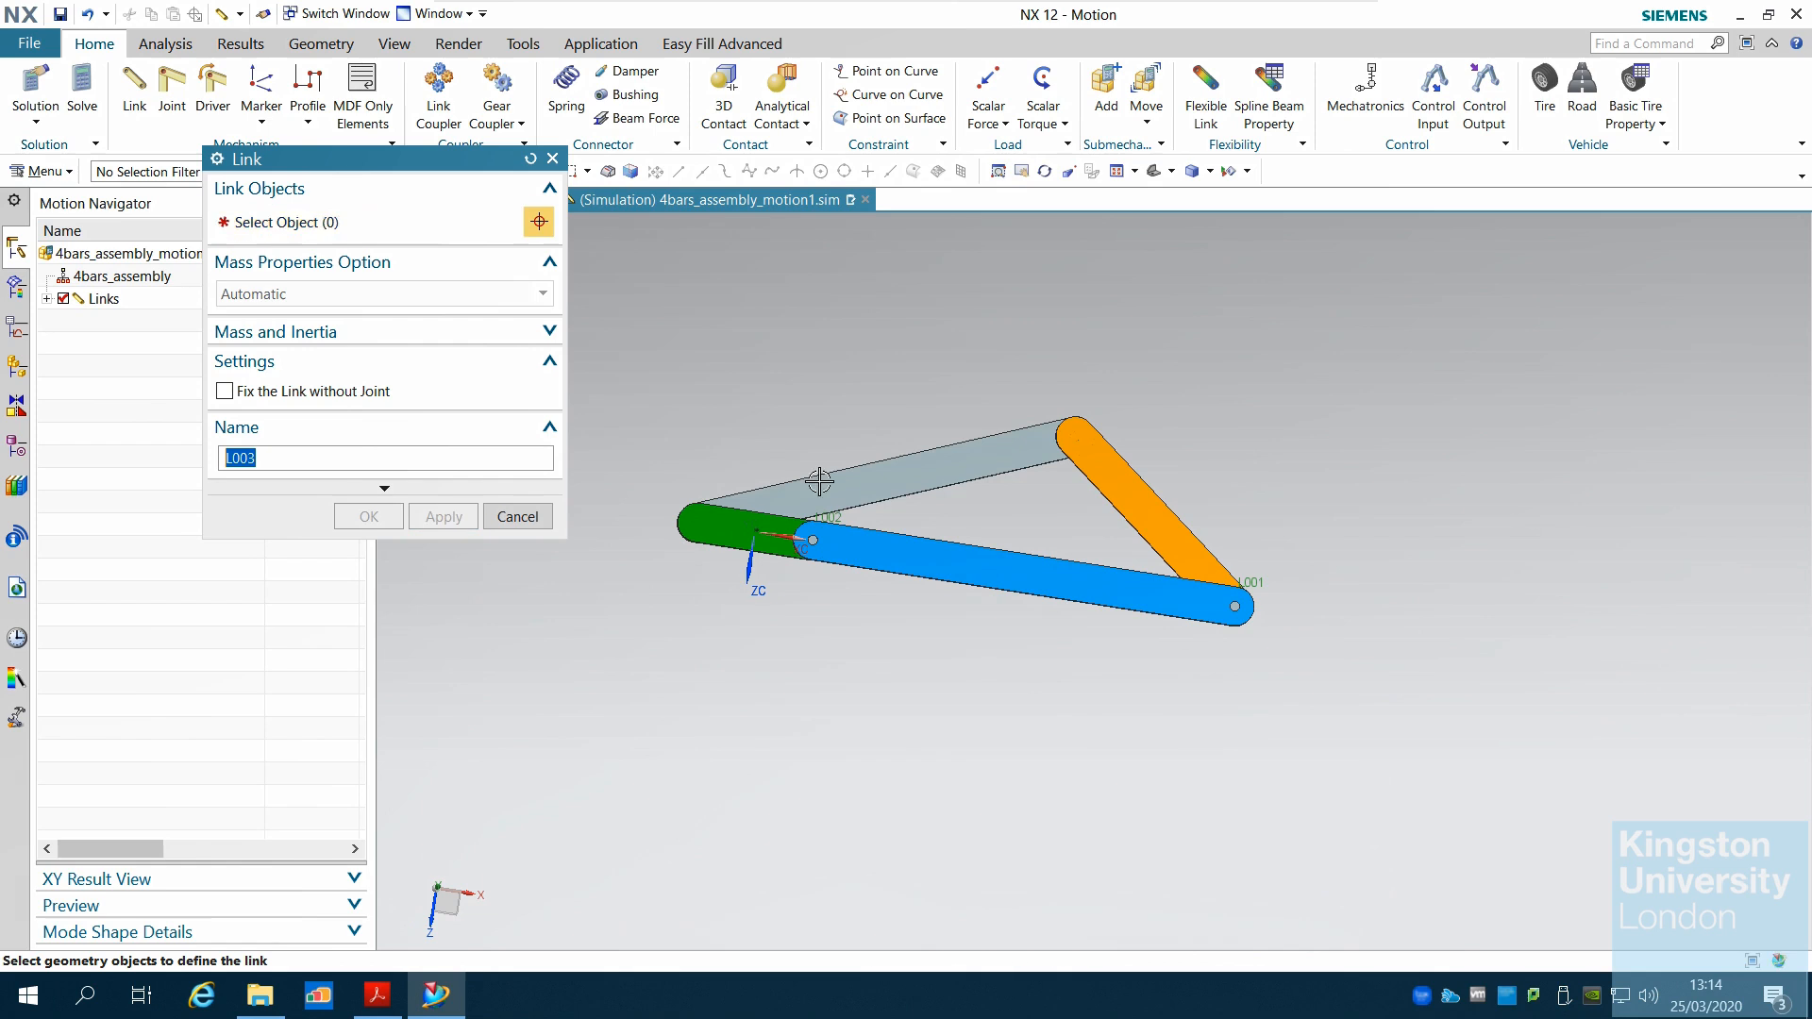
Step: Define the grey bar and the orange bar as two further motion links with automatic mass properties, and finish link creation
{"action": "left_click", "coordinate": [901, 470]}
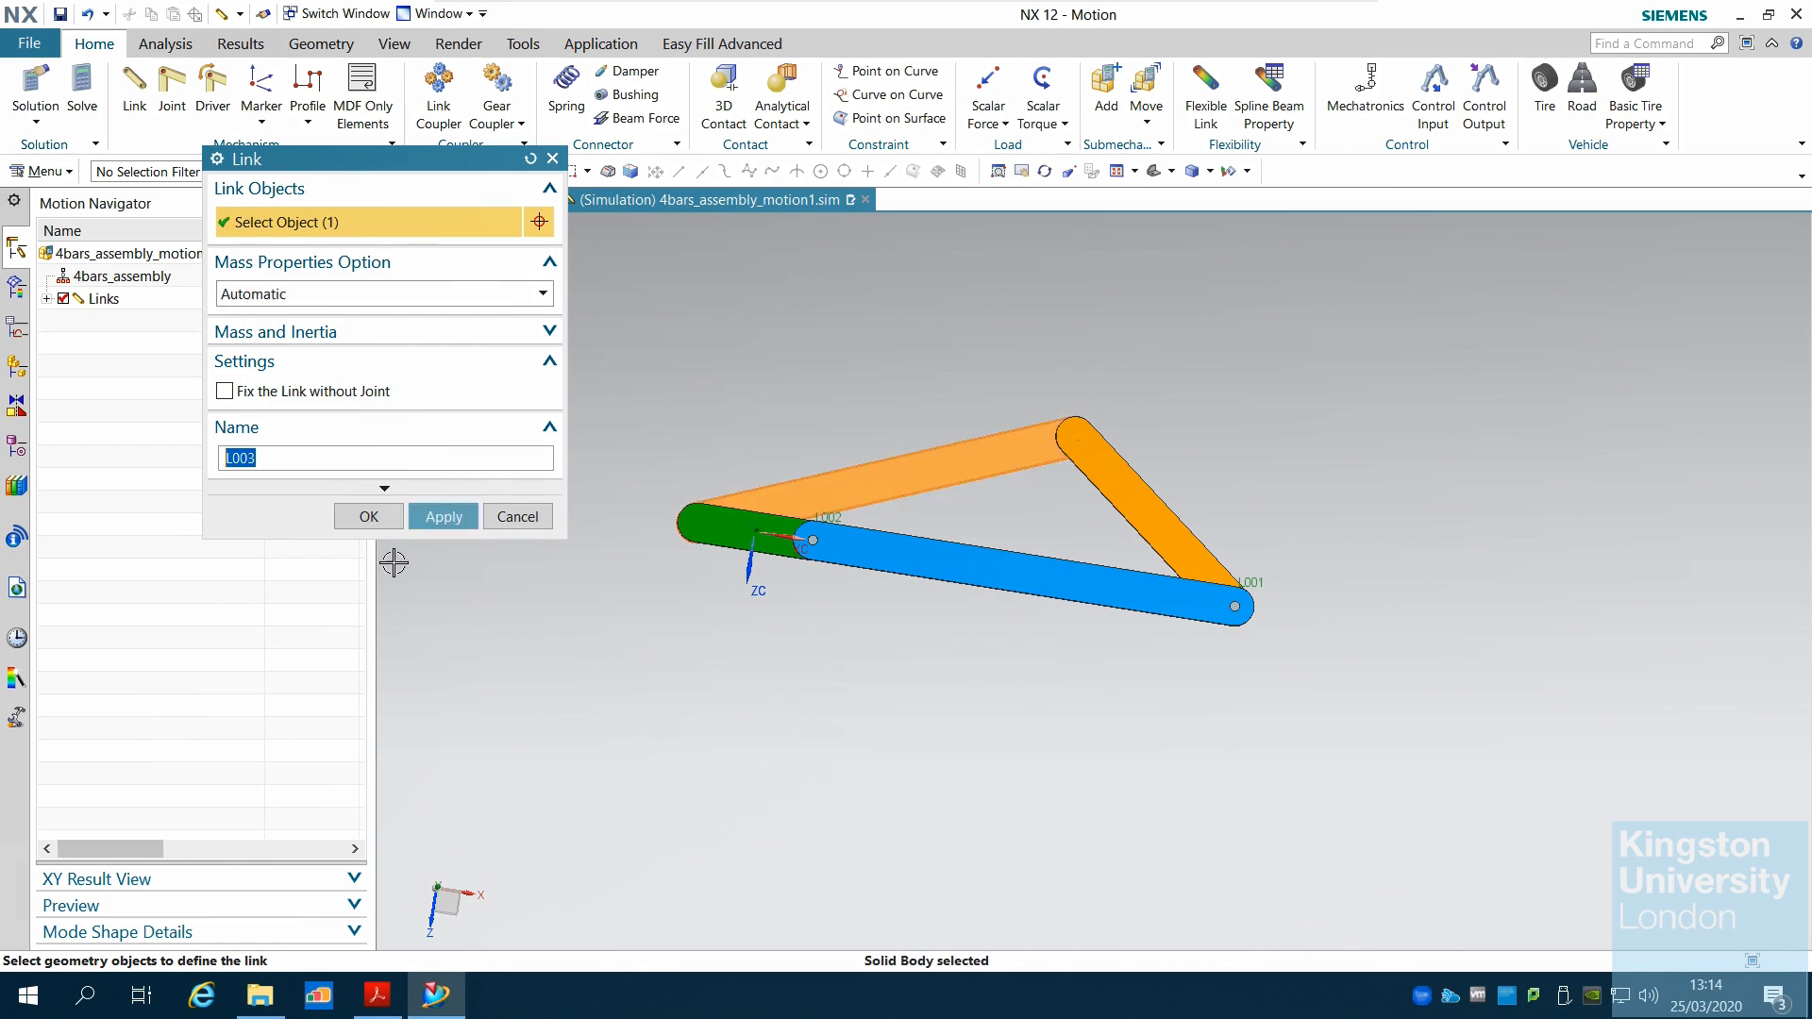
{"action": "left_click", "coordinate": [445, 521]}
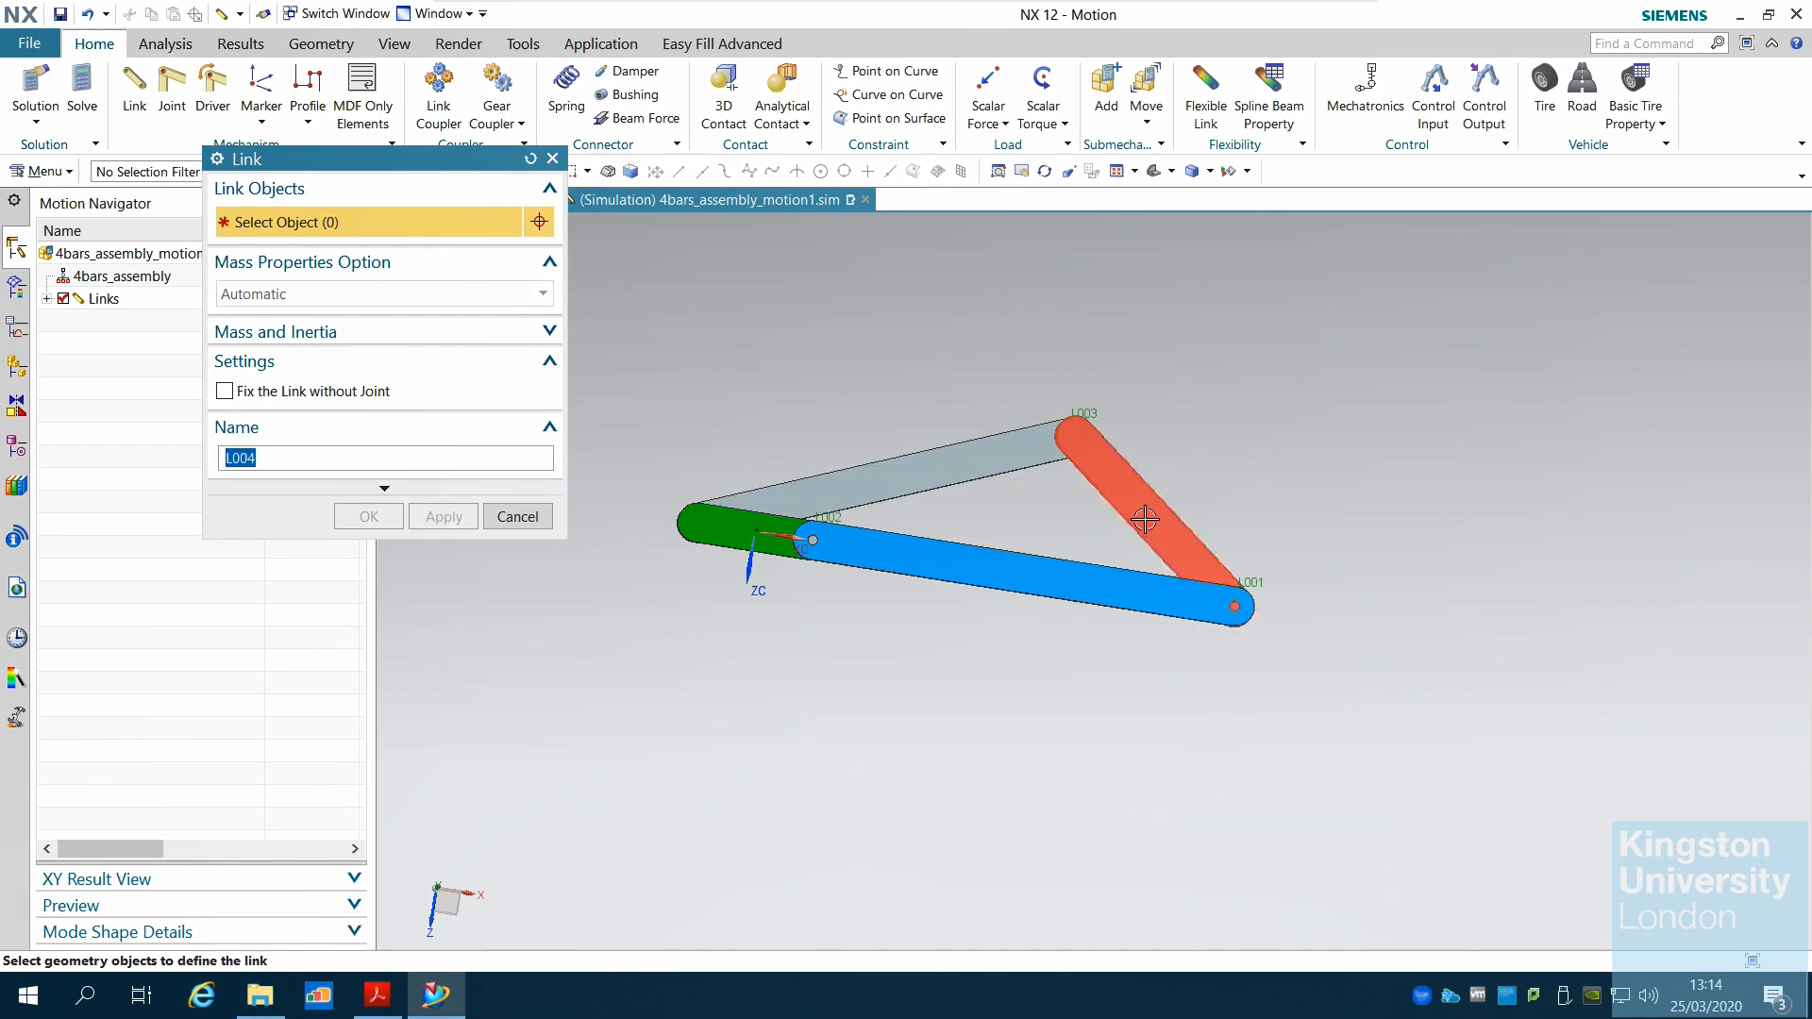
{"action": "left_click", "coordinate": [1145, 520]}
{"action": "left_click", "coordinate": [468, 523]}
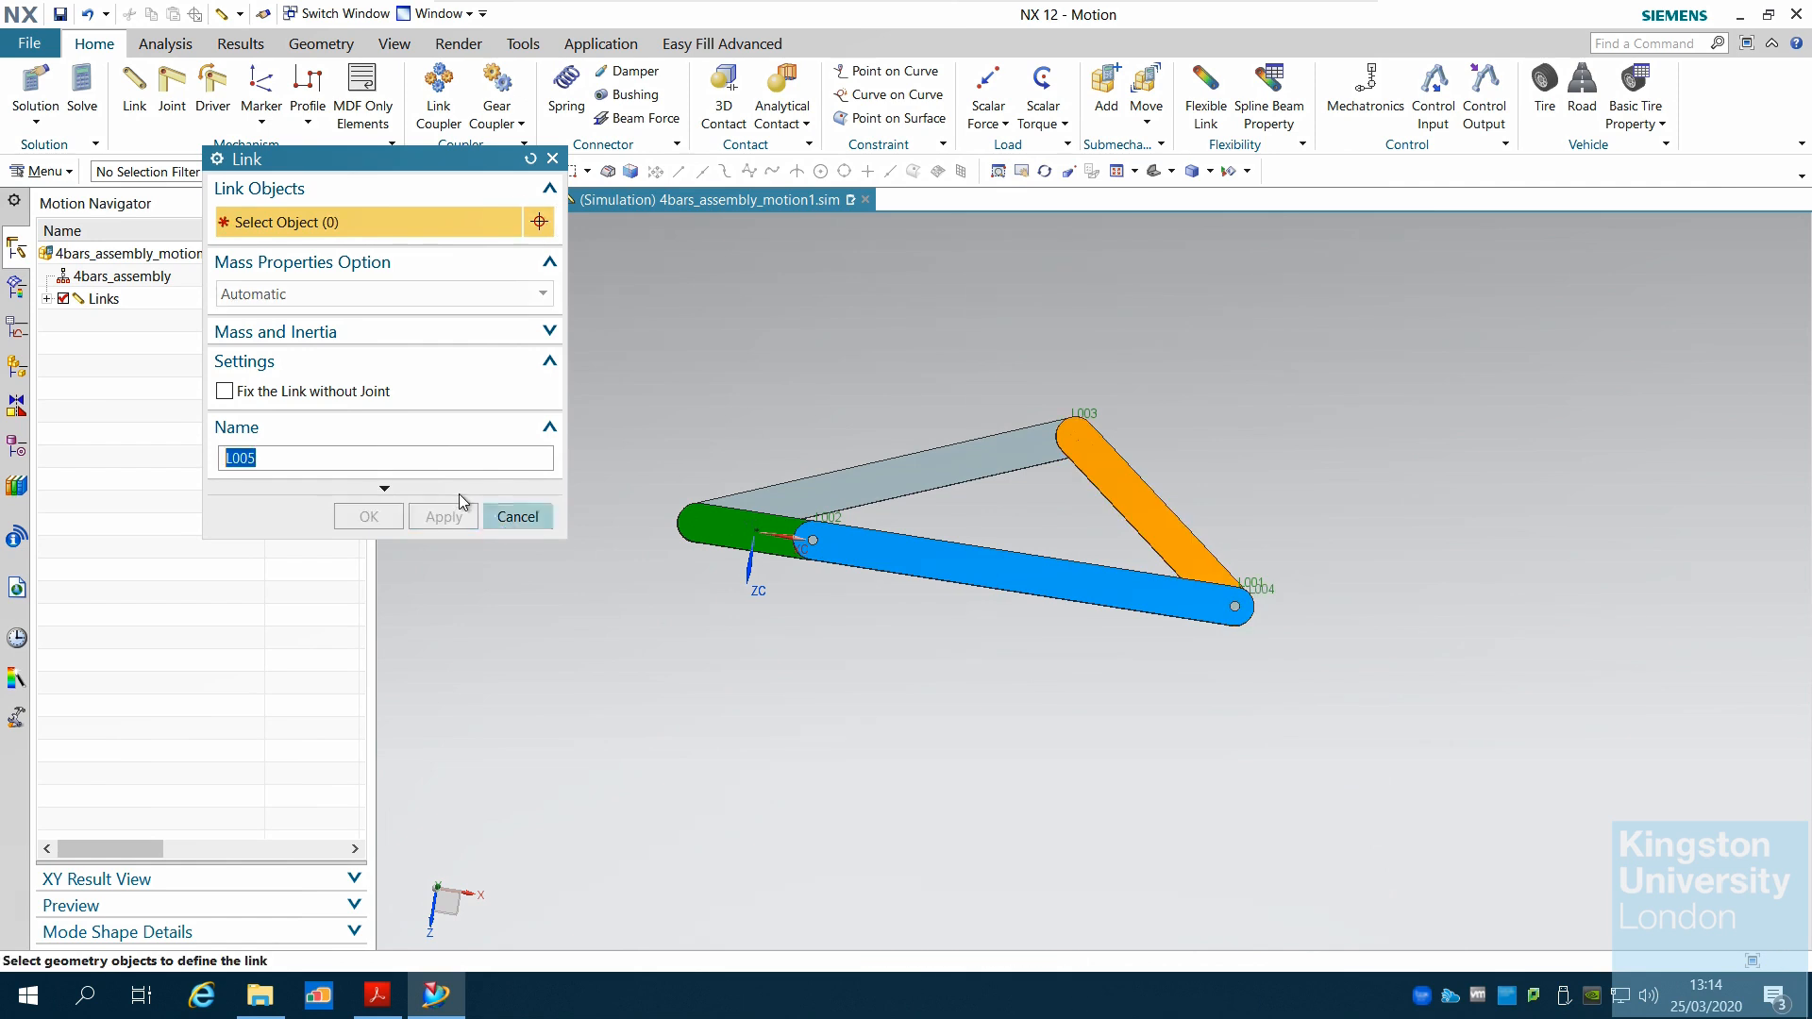
{"action": "left_click", "coordinate": [517, 516]}
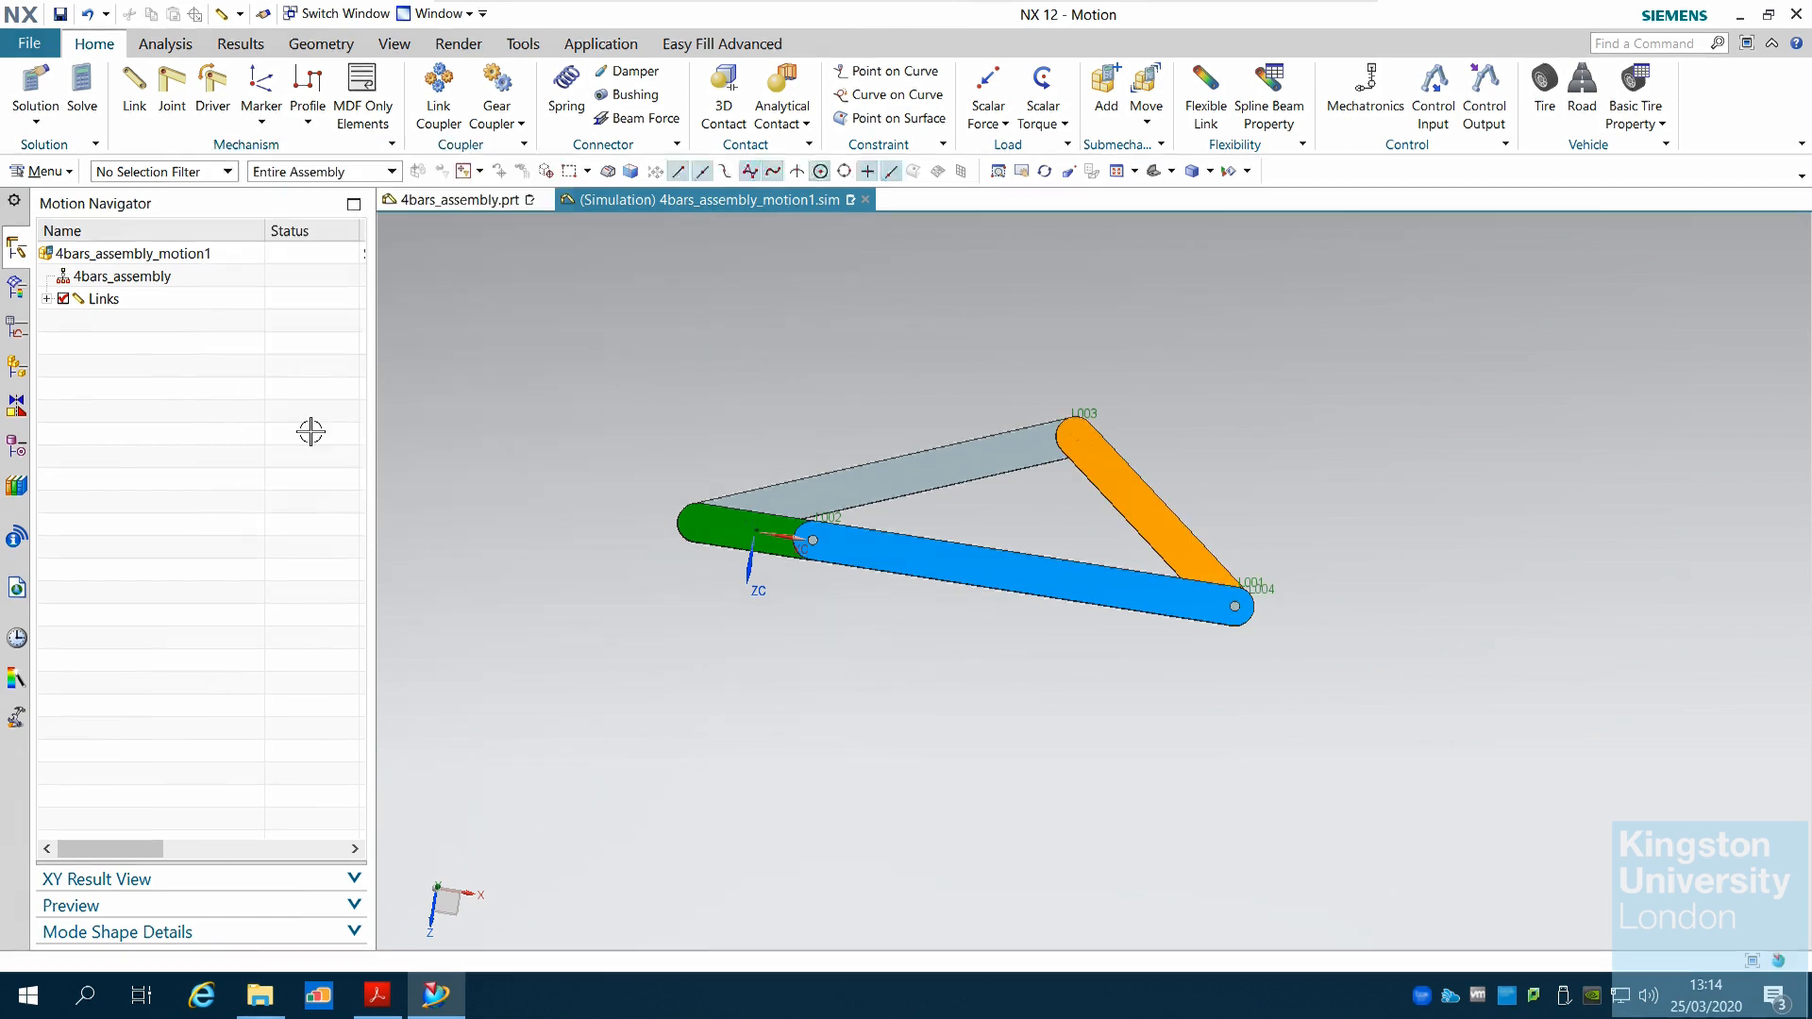
Step: Check which bar each of the four motion links L001 to L004 represents, and inspect the mechanism from an angle
{"action": "left_click", "coordinate": [46, 300]}
{"action": "left_click", "coordinate": [121, 321]}
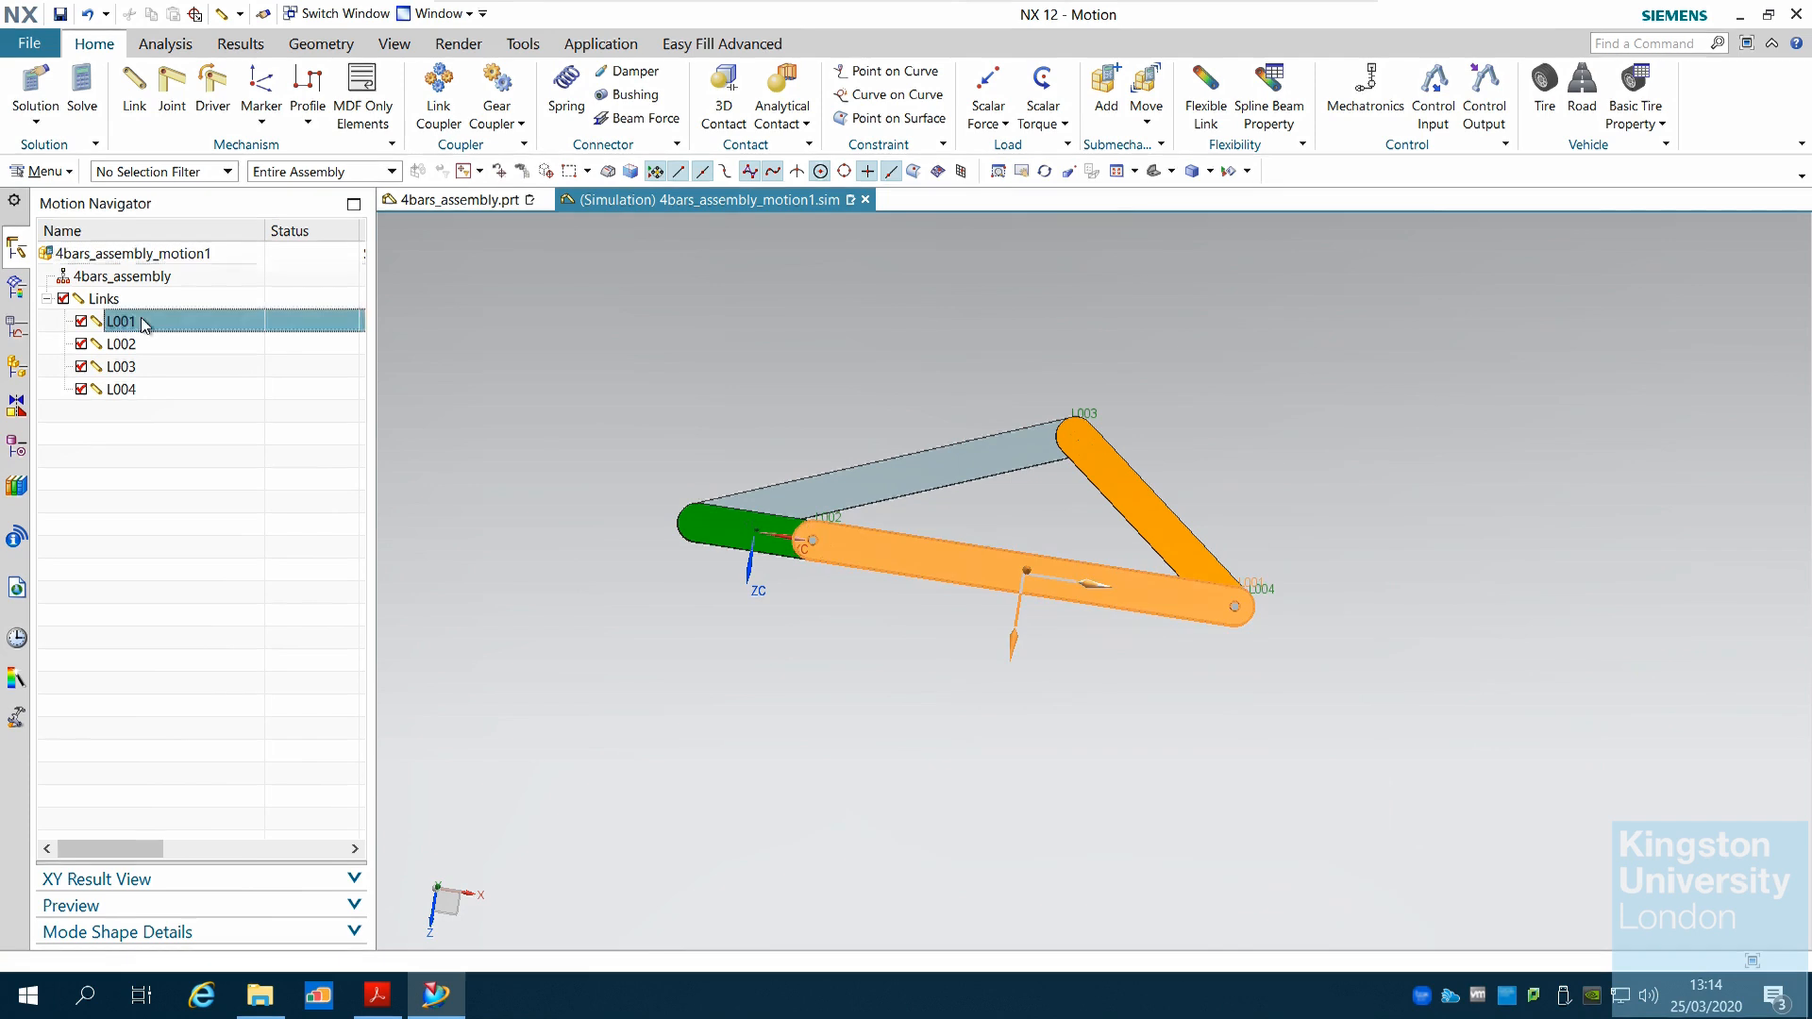
{"action": "left_click", "coordinate": [132, 345]}
{"action": "left_click", "coordinate": [132, 366]}
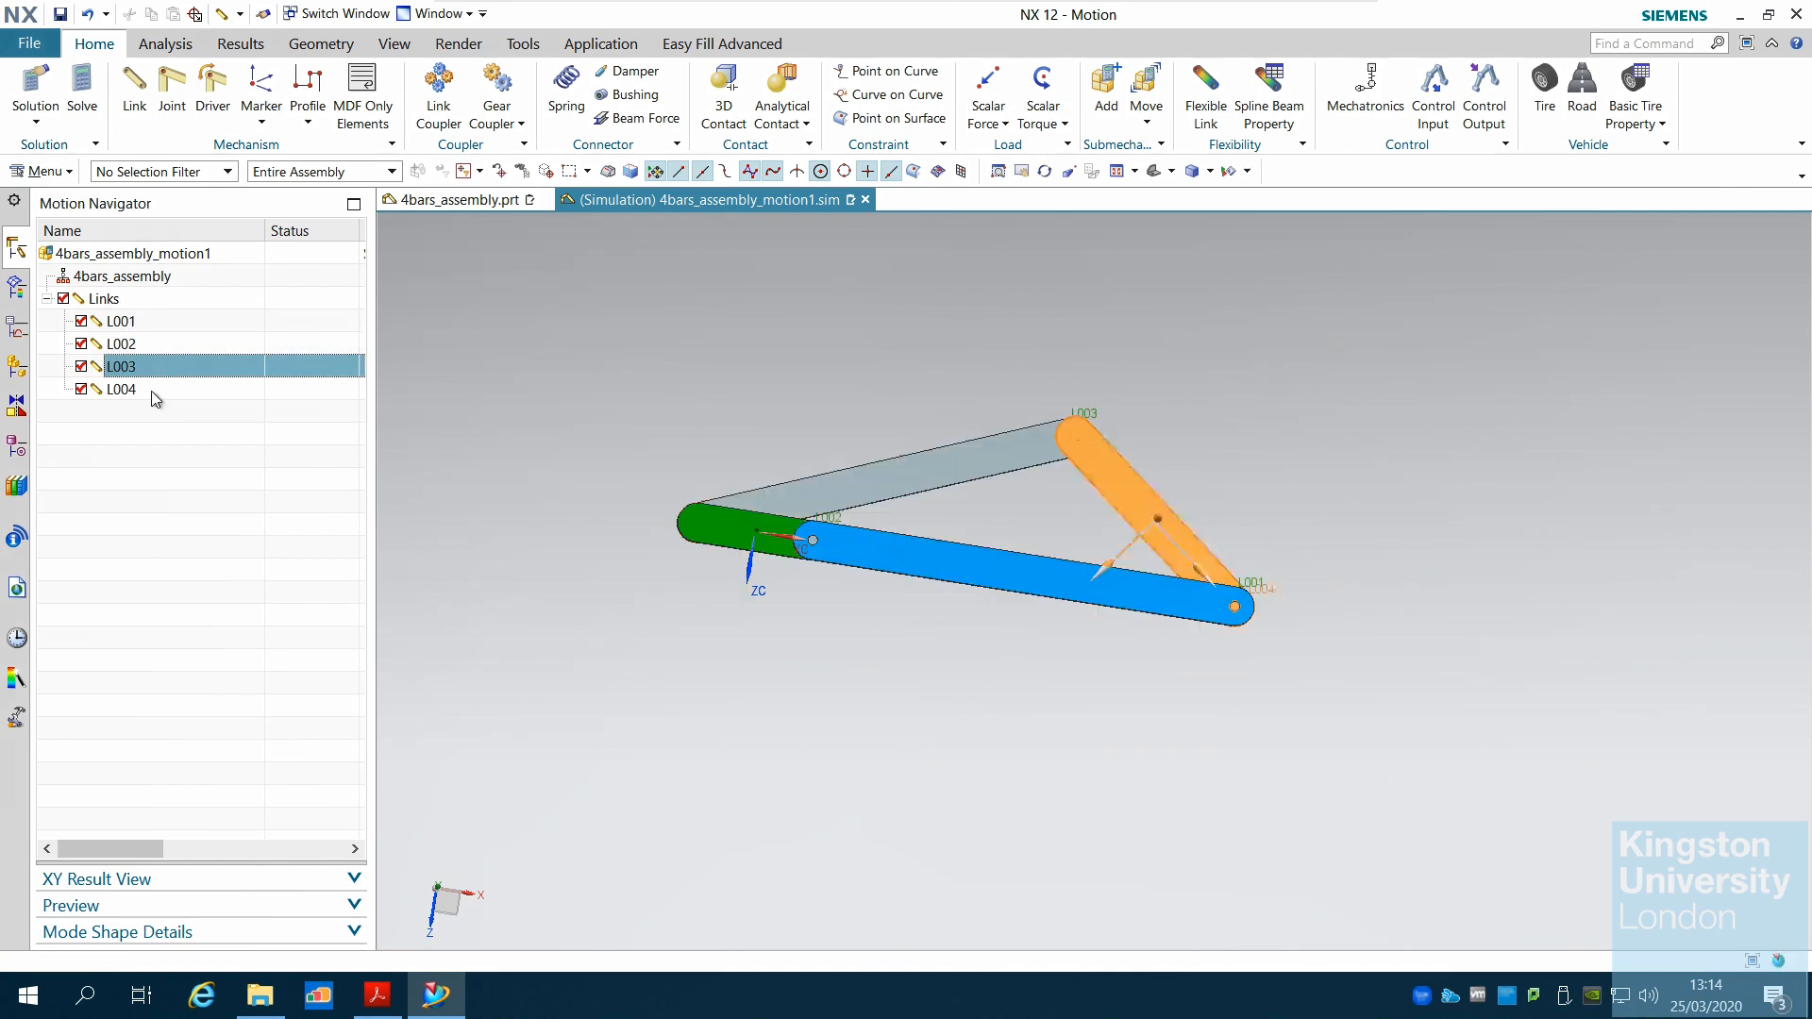
{"action": "left_click", "coordinate": [147, 389]}
{"action": "scroll", "coordinate": [862, 440], "scroll_direction": "down", "scroll_amount": 3}
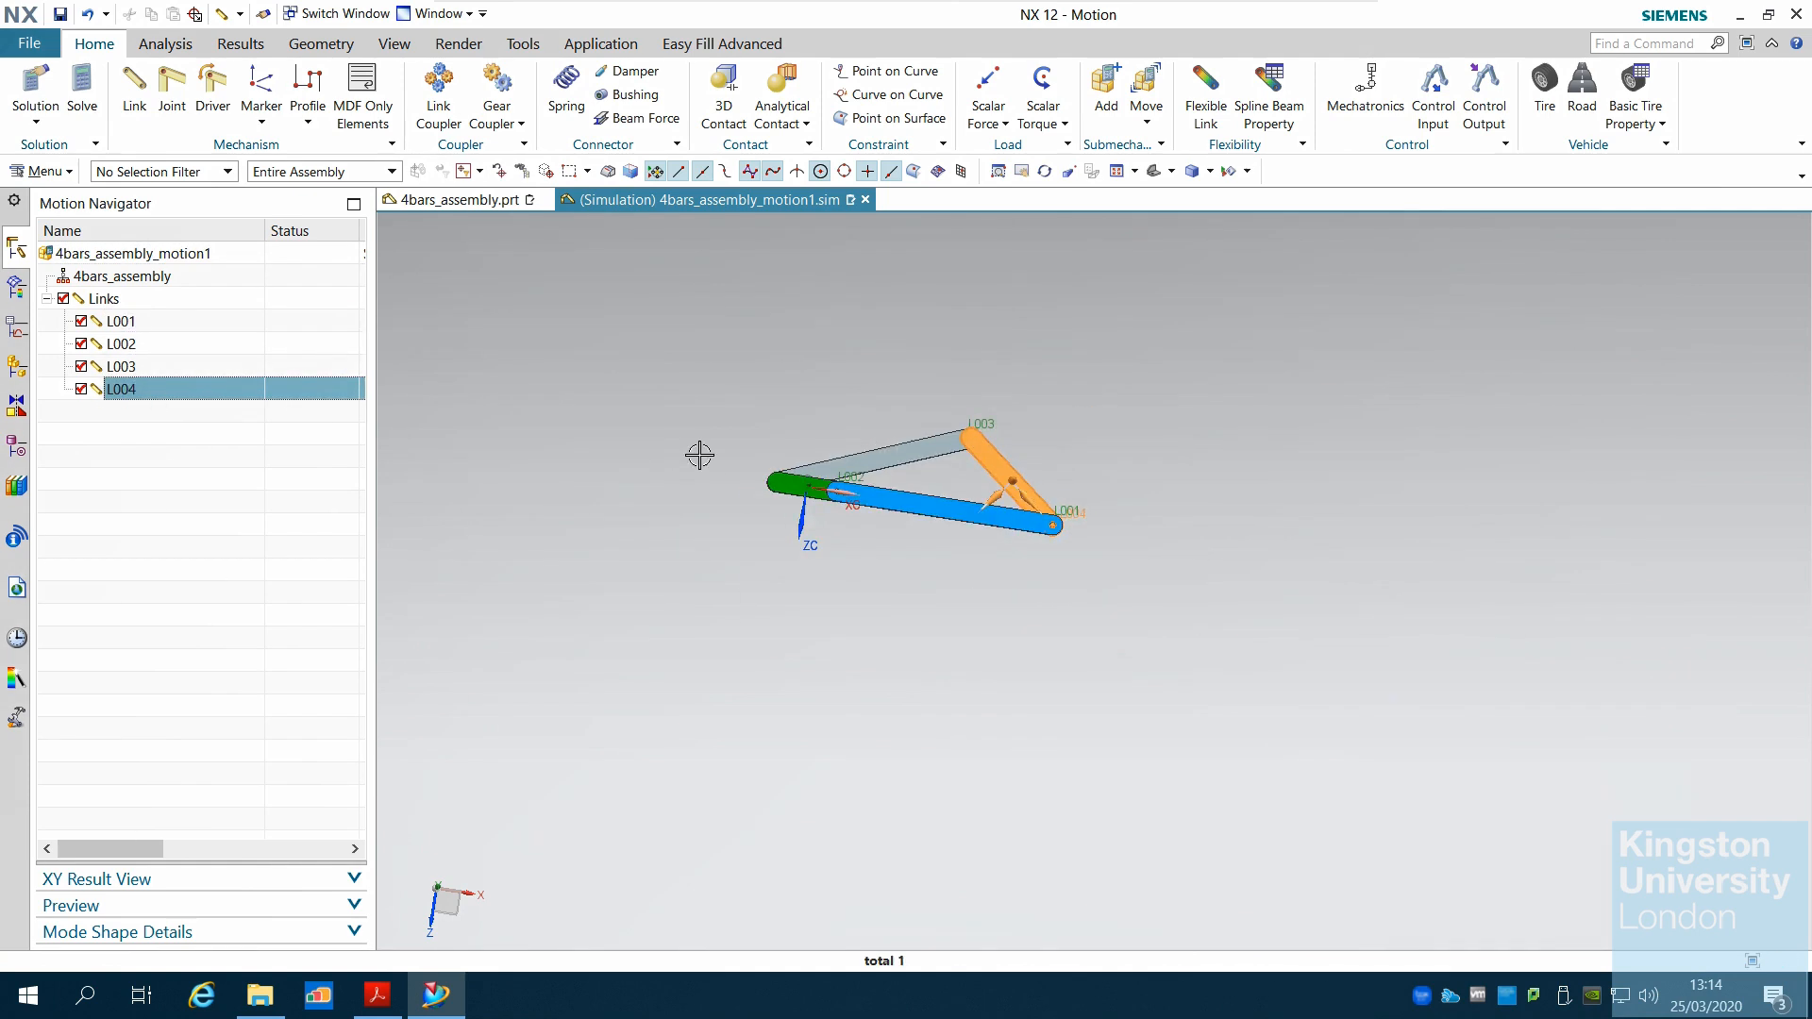
{"action": "scroll", "coordinate": [680, 451], "scroll_direction": "up", "scroll_amount": 2}
{"action": "middle_click_drag", "start_coordinate": [978, 631], "coordinate": [822, 412]}
{"action": "middle_click_drag", "start_coordinate": [664, 421], "coordinate": [696, 453]}
{"action": "scroll", "coordinate": [1566, 518], "scroll_direction": "up", "scroll_amount": 2}
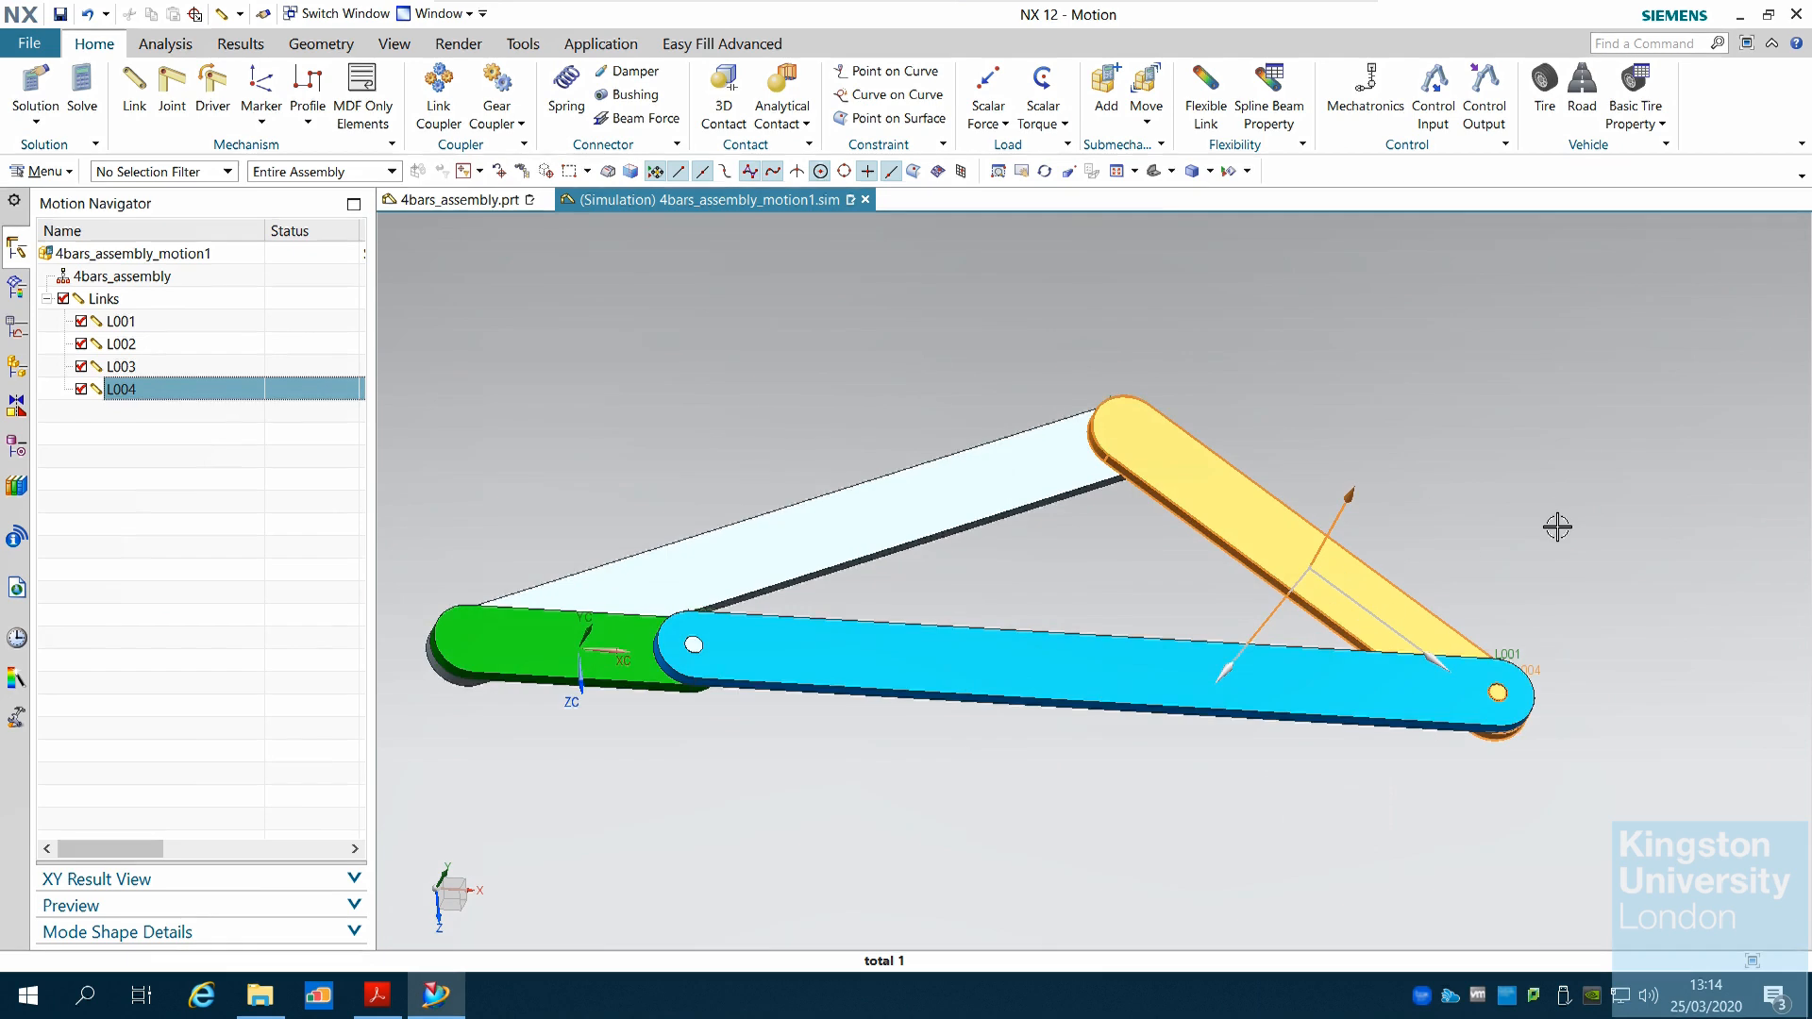
{"action": "scroll", "coordinate": [1557, 526], "scroll_direction": "down", "scroll_amount": 1}
{"action": "key", "text": "Escape"}
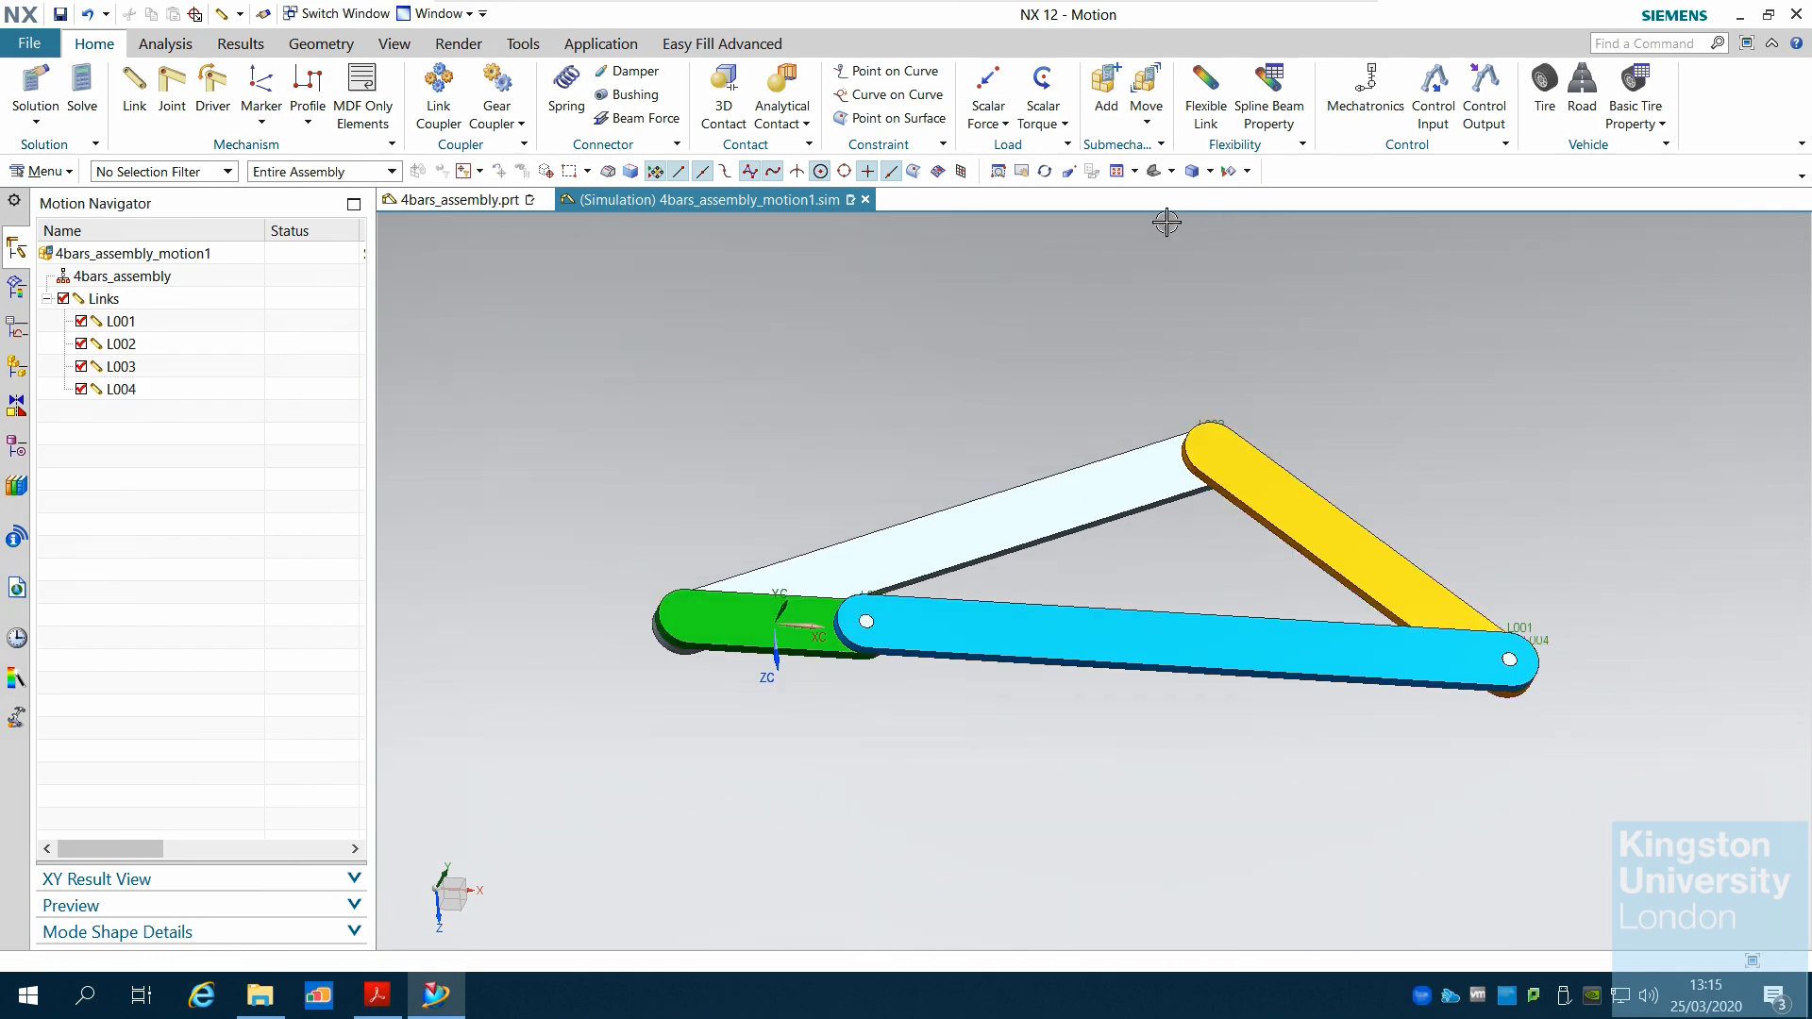
Step: Set the model display to Static Wireframe and highlight links L001 and L002 in turn to check them
{"action": "left_click", "coordinate": [1210, 171]}
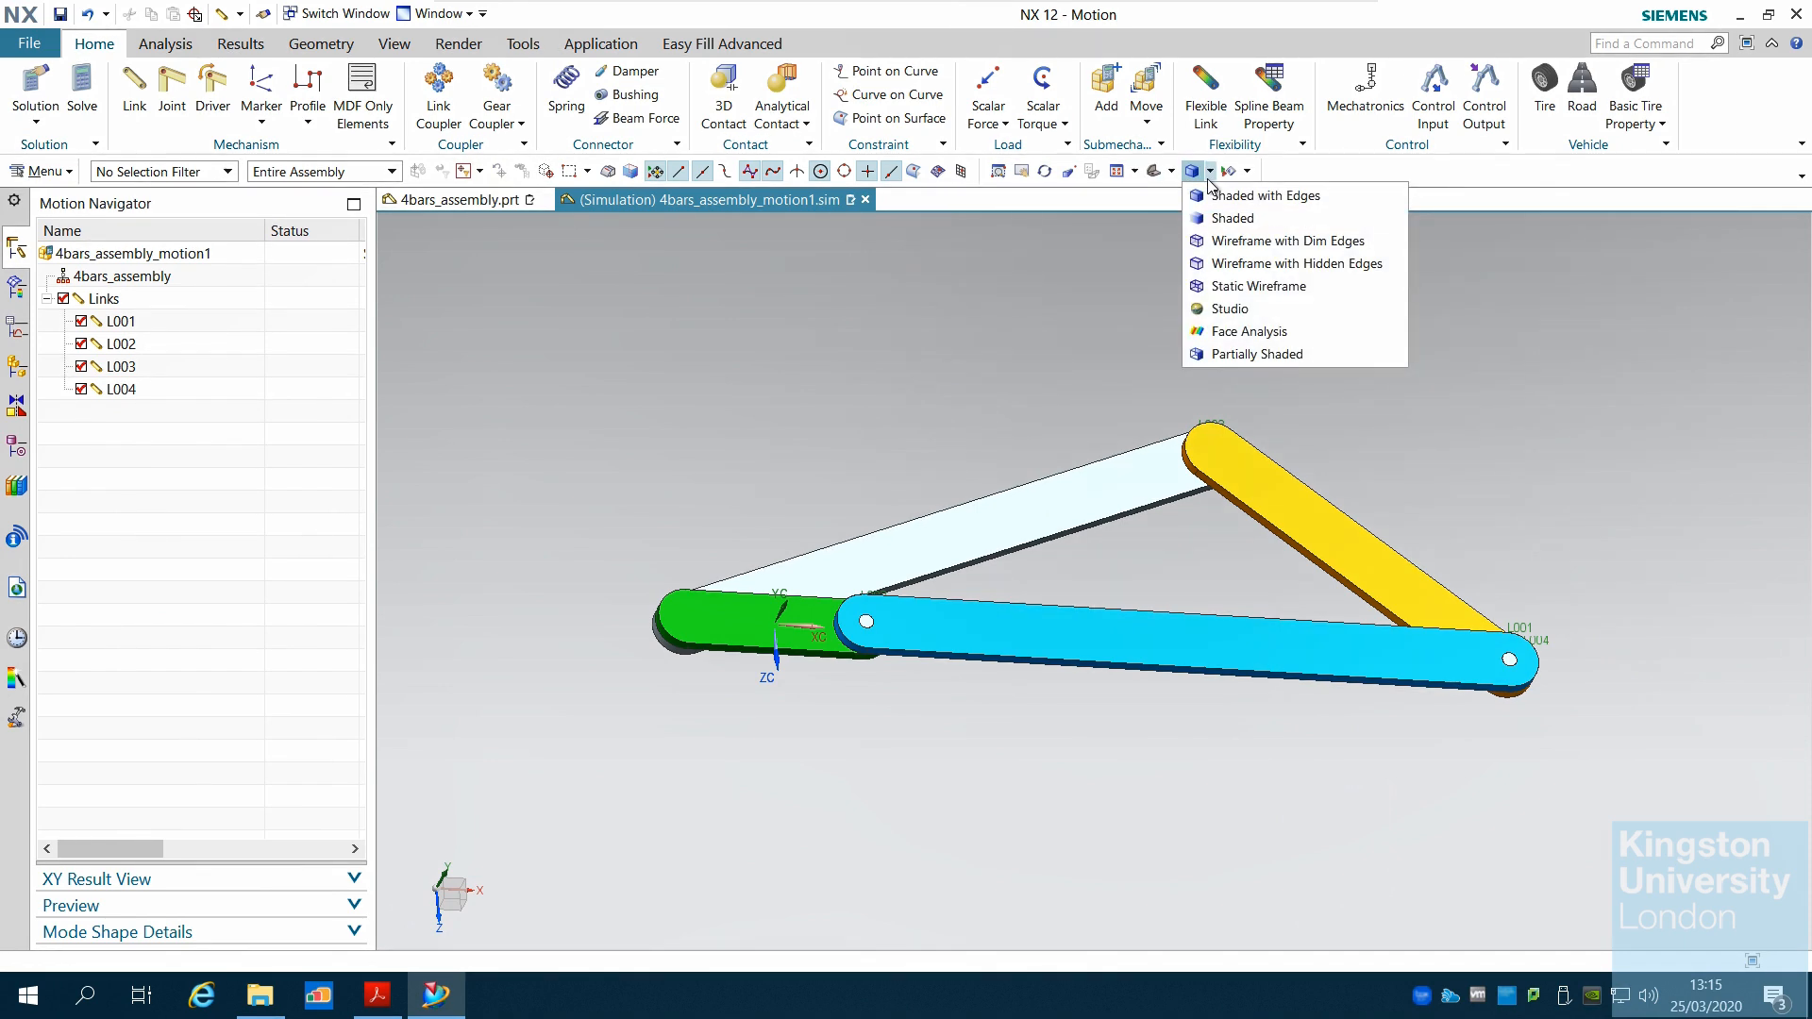
{"action": "left_click", "coordinate": [1277, 296]}
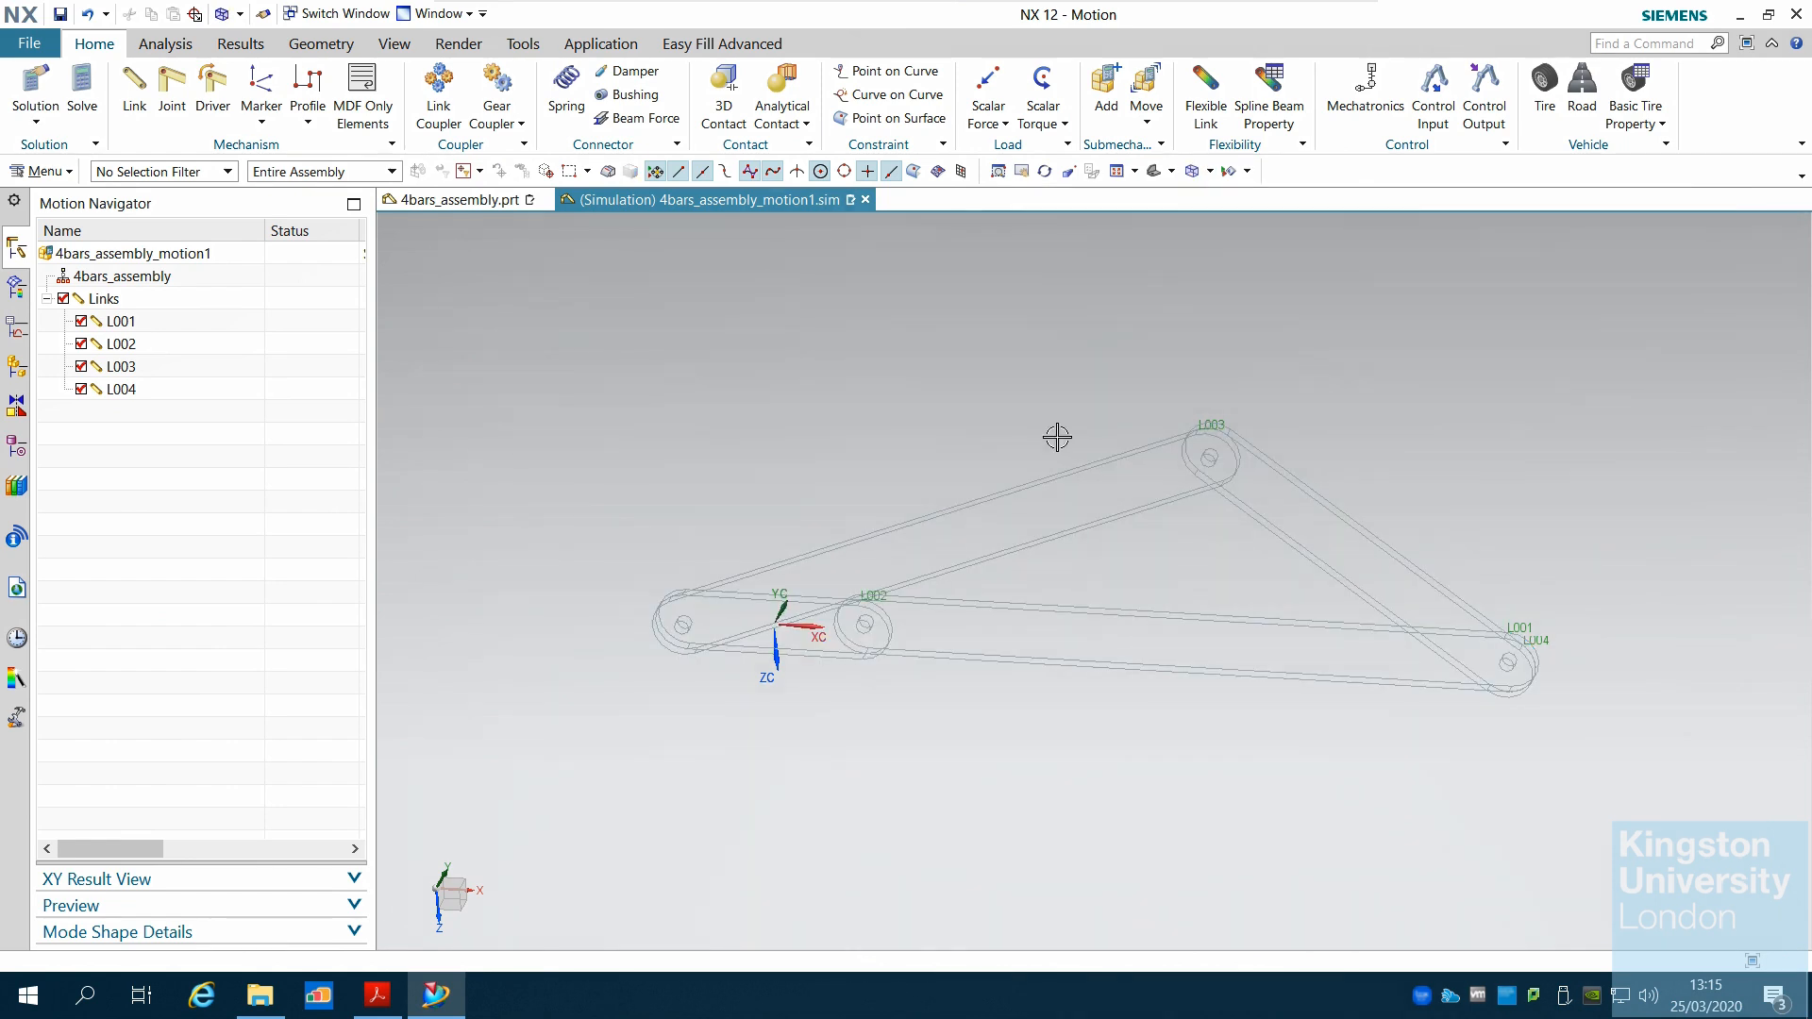
{"action": "scroll", "coordinate": [1037, 567], "scroll_direction": "up", "scroll_amount": 2}
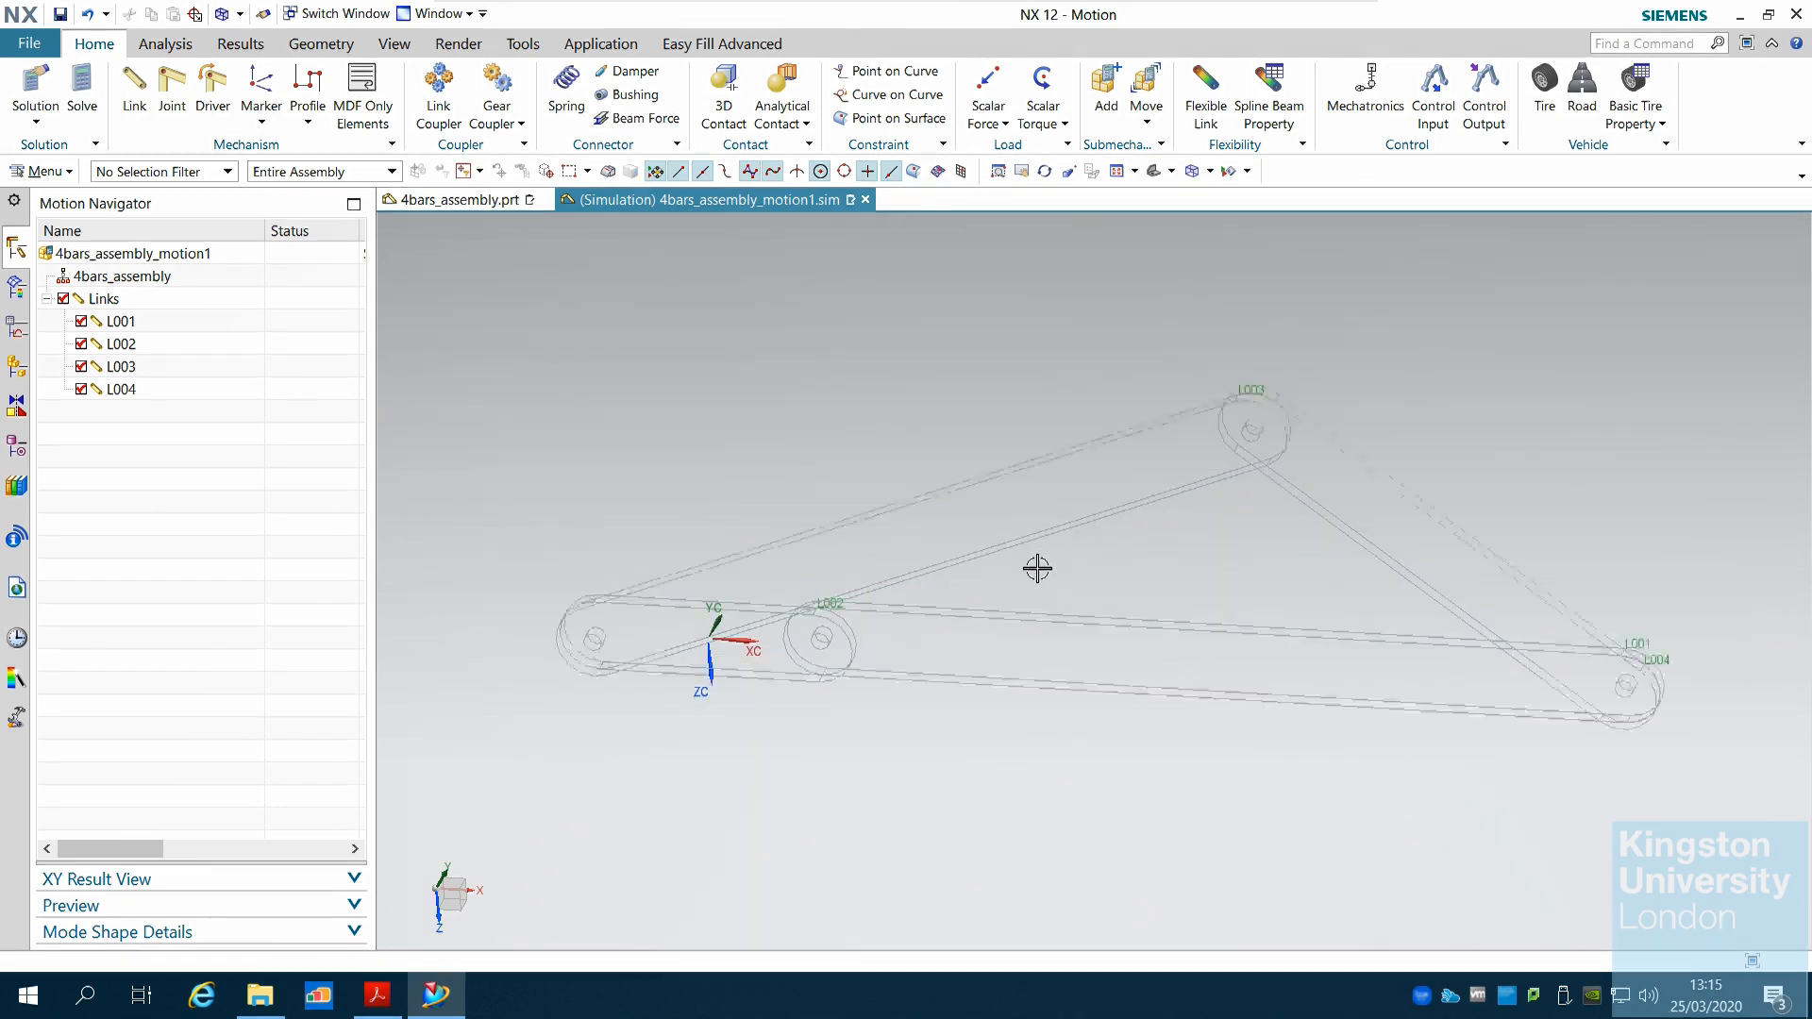
{"action": "left_click", "coordinate": [142, 326]}
{"action": "left_click", "coordinate": [142, 345]}
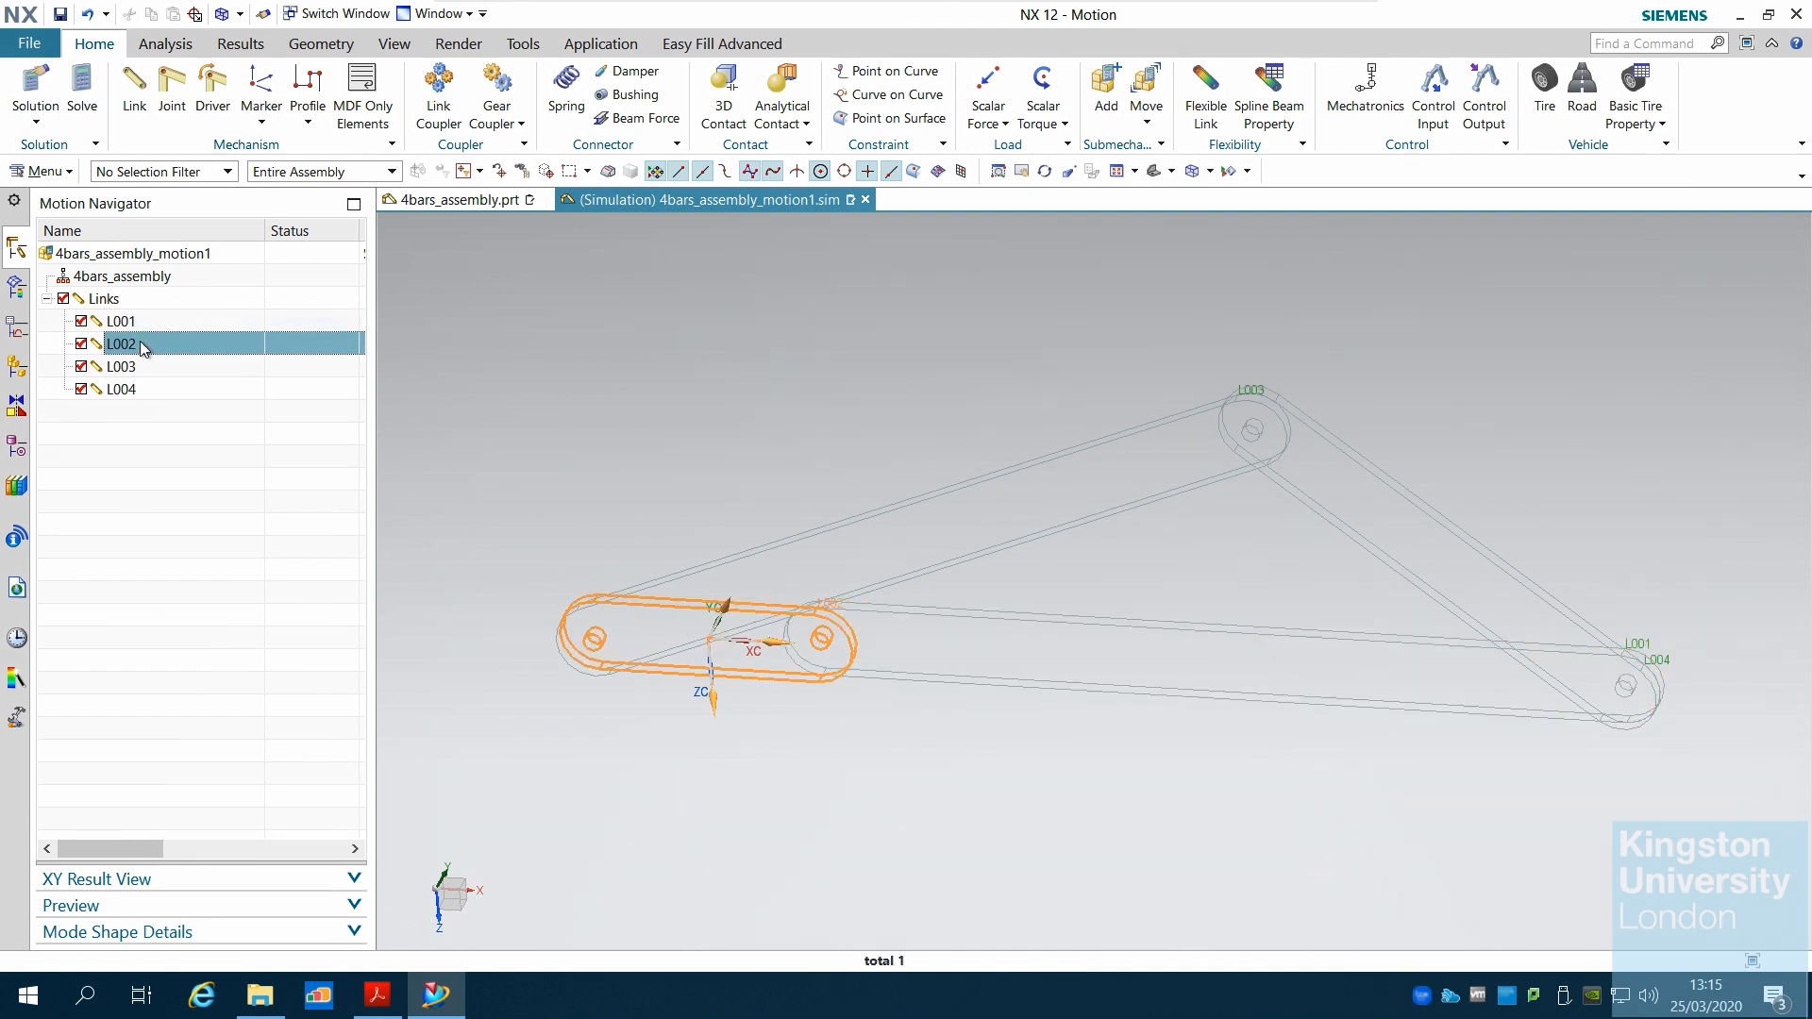
{"action": "left_click", "coordinate": [174, 102]}
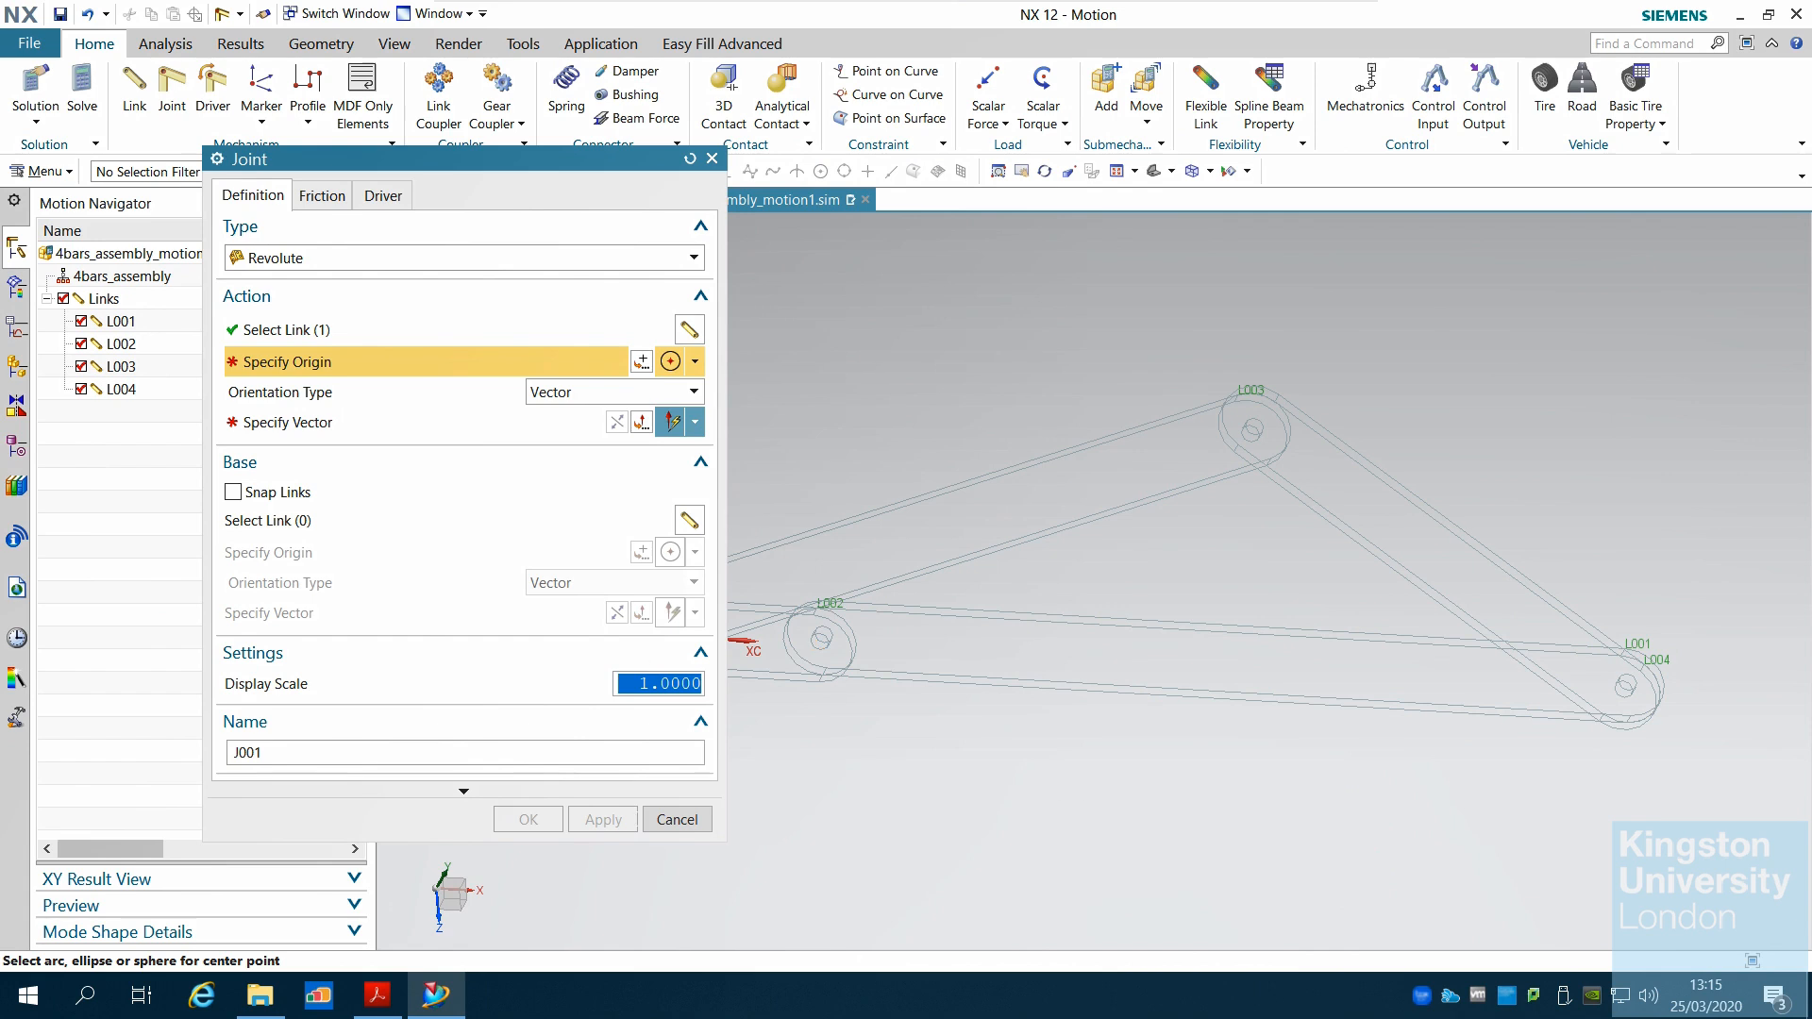
{"action": "left_click", "coordinate": [677, 819]}
{"action": "left_click", "coordinate": [266, 434]}
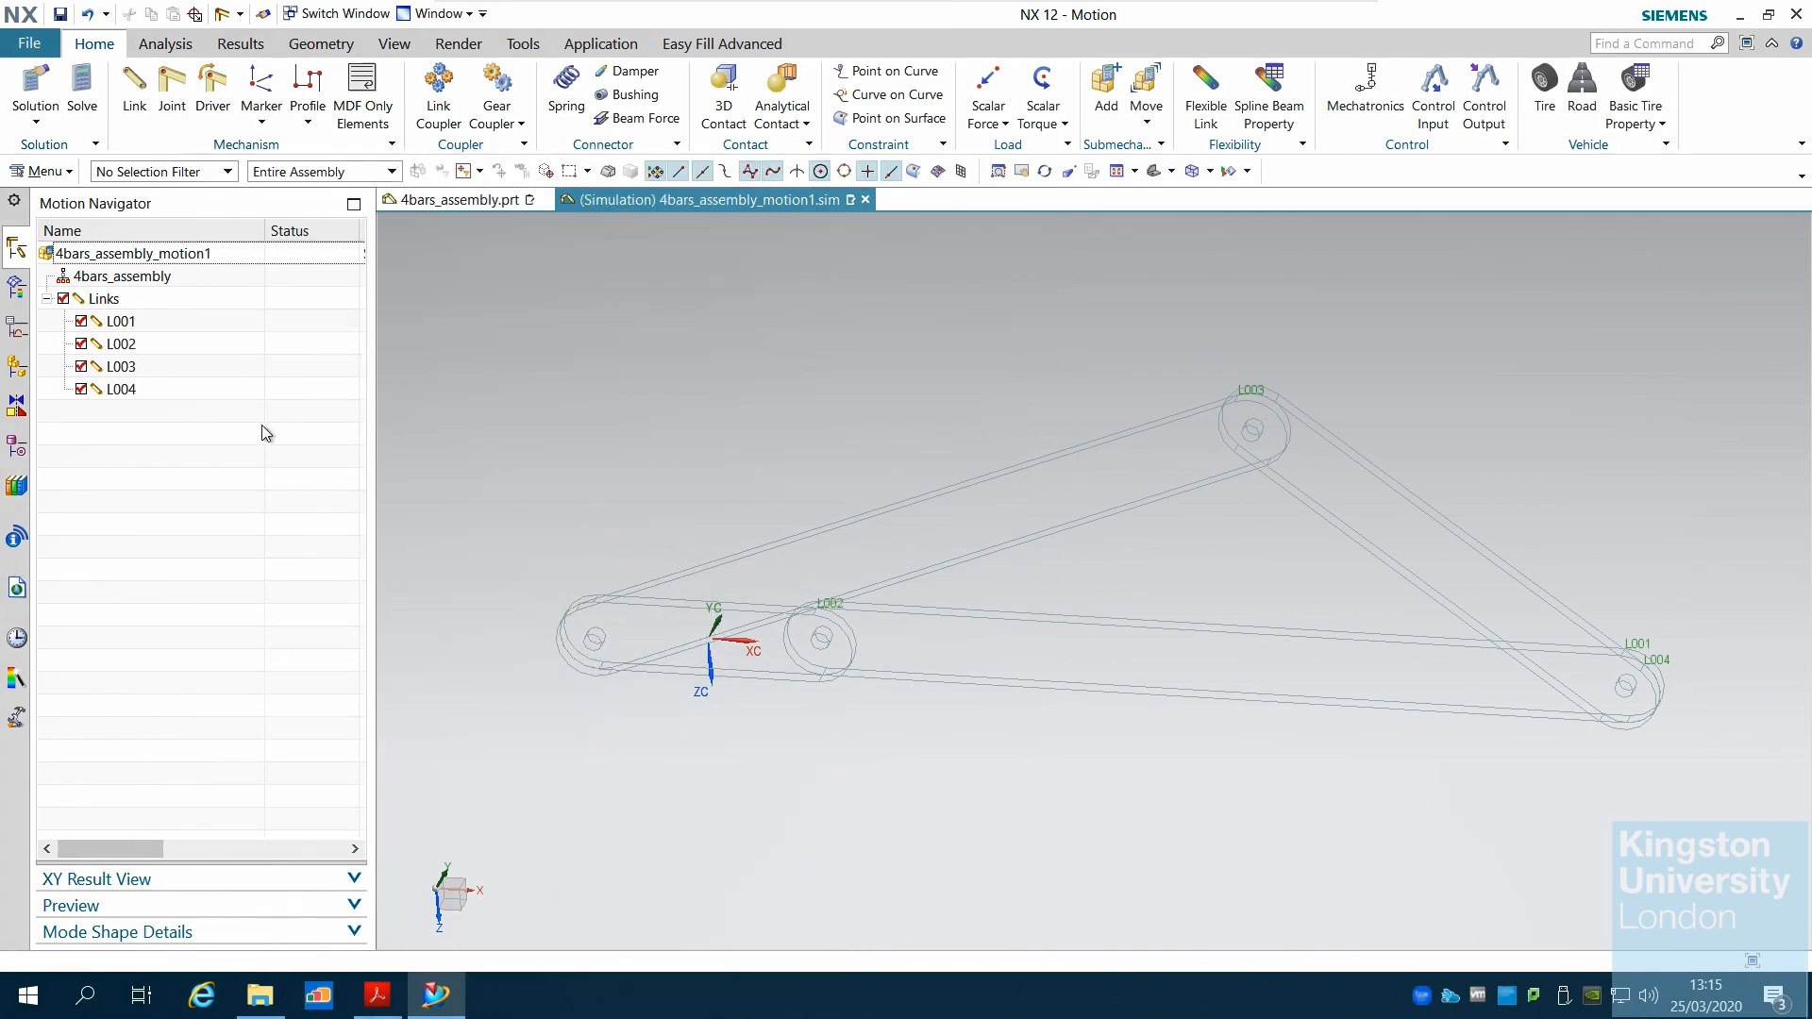
Step: Begin a revolute joint with the long L001 bar as action link, origin at the hole centre shared with L002, and vector along Y
{"action": "left_click", "coordinate": [174, 94]}
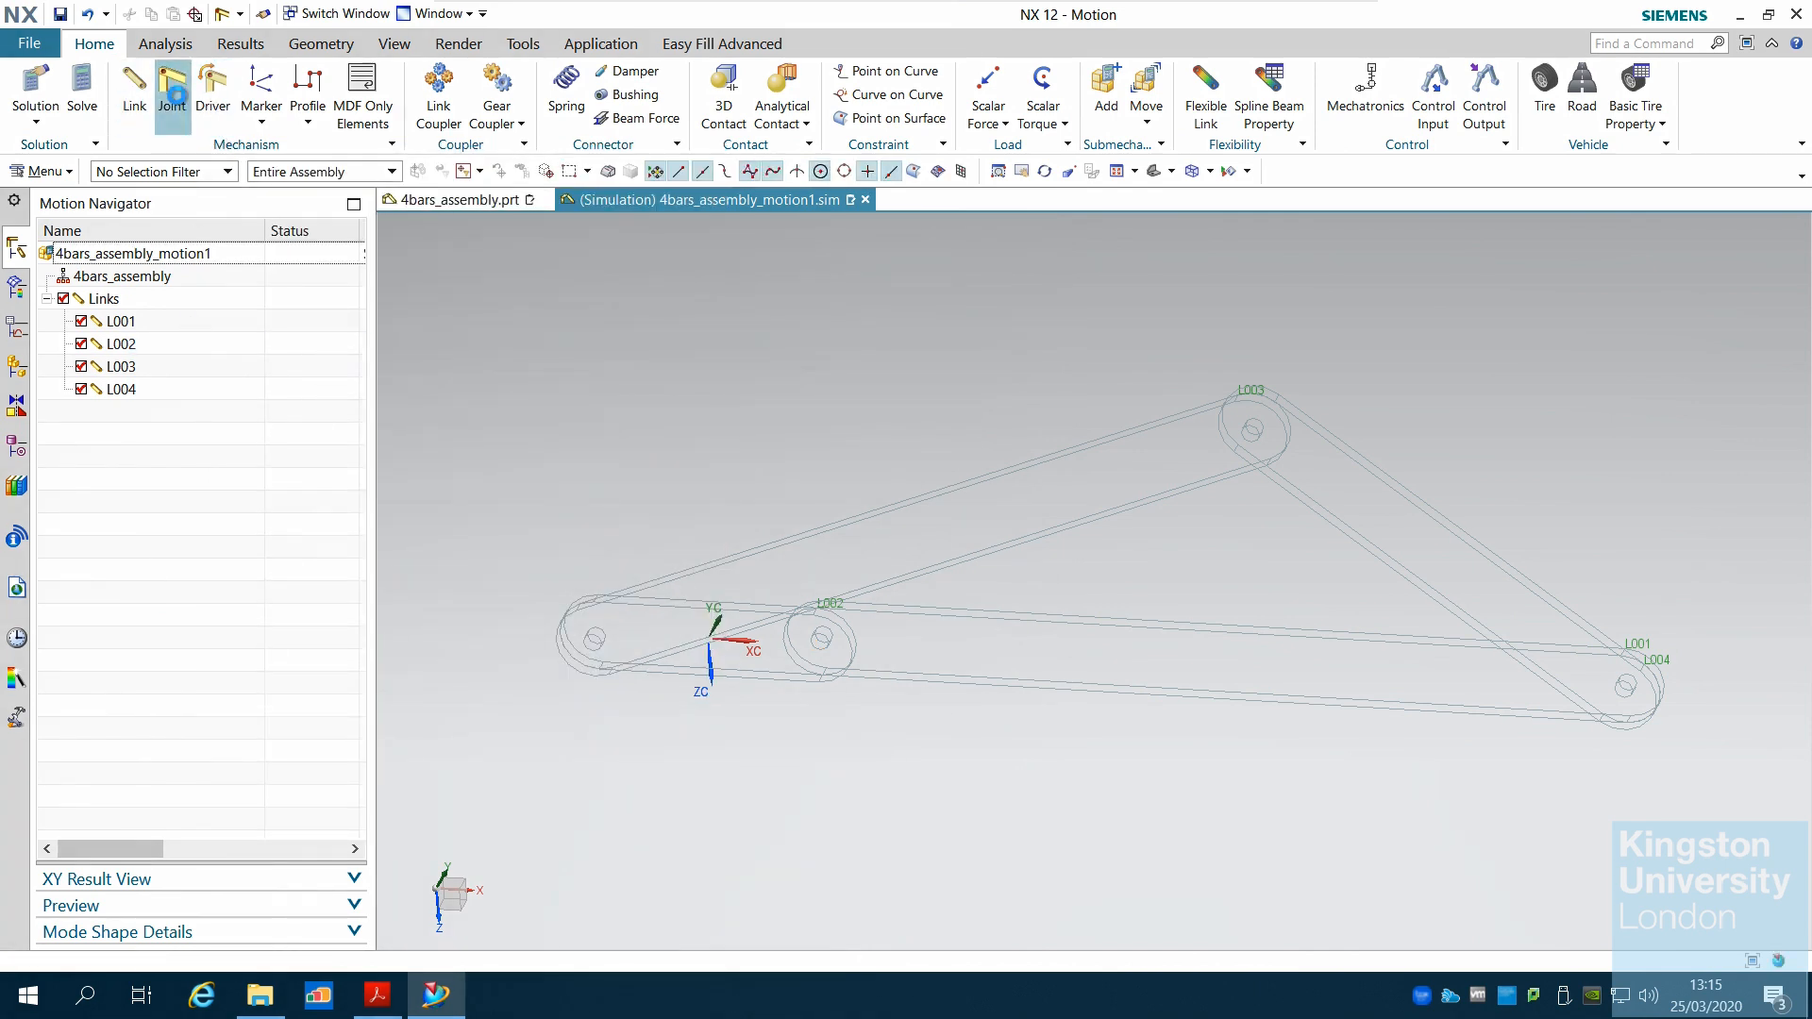
{"action": "left_click", "coordinate": [1225, 658]}
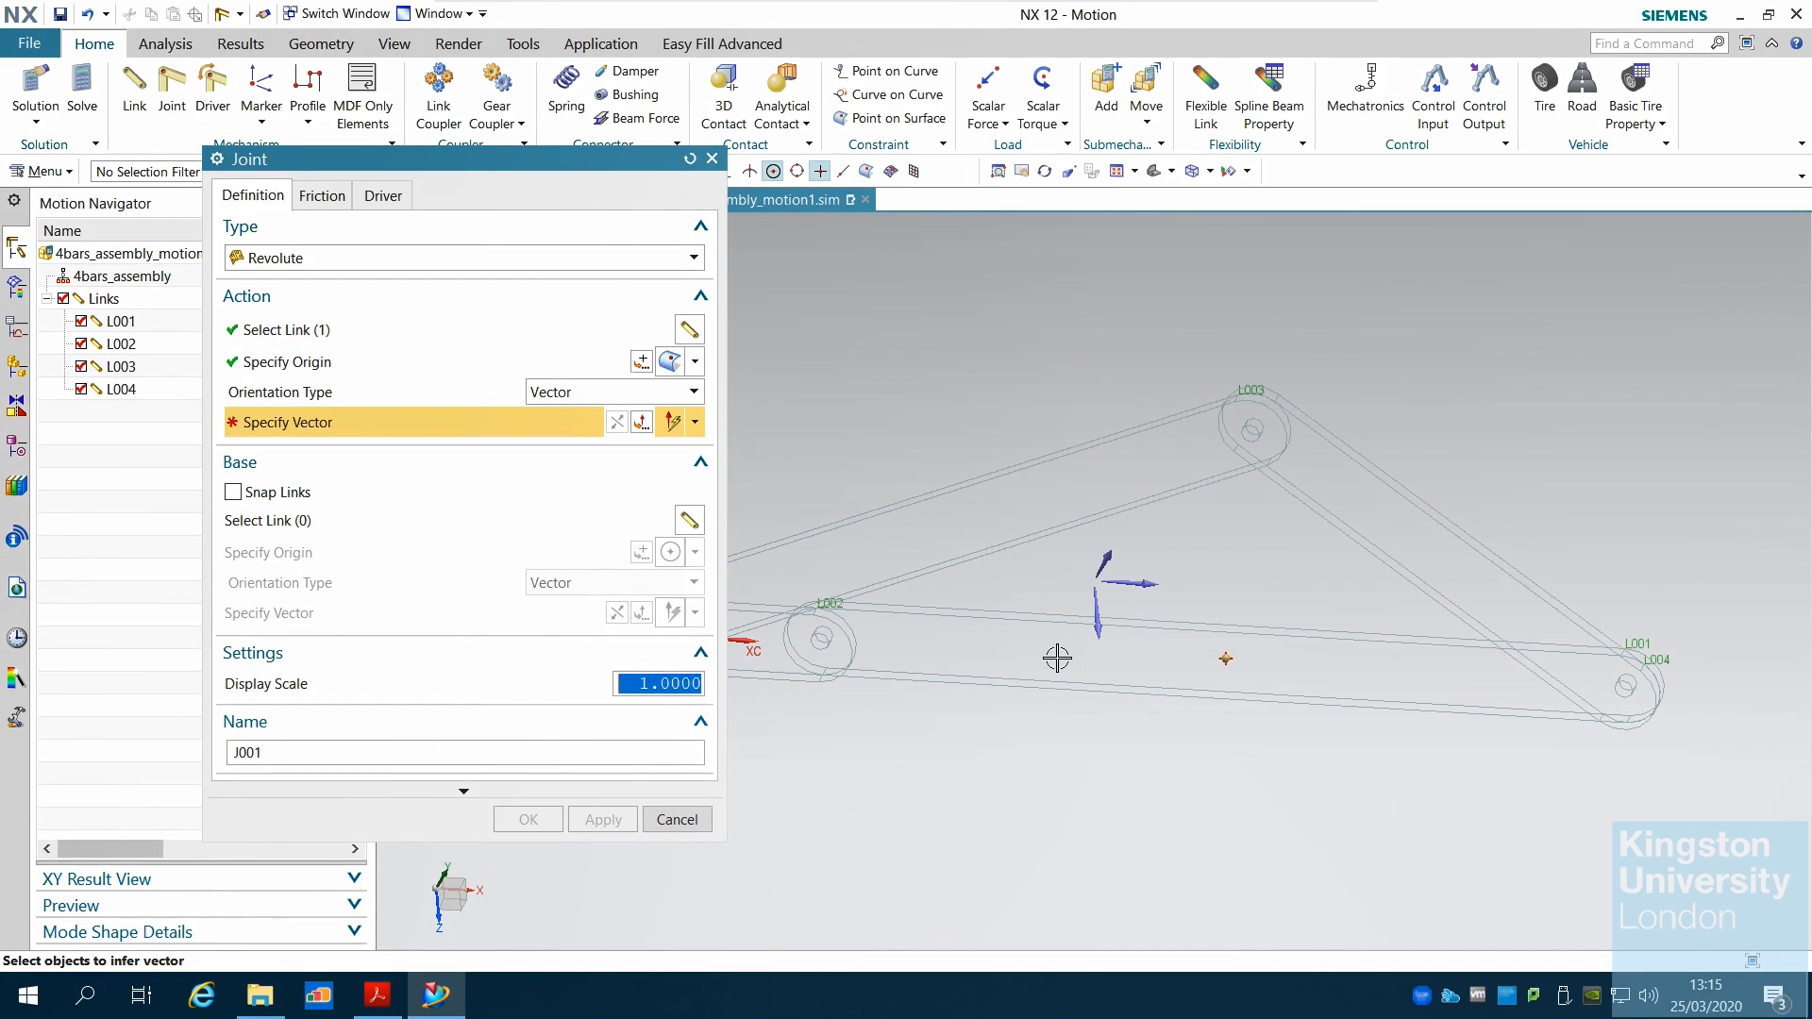
{"action": "left_click_drag", "start_coordinate": [525, 158], "coordinate": [434, 129]}
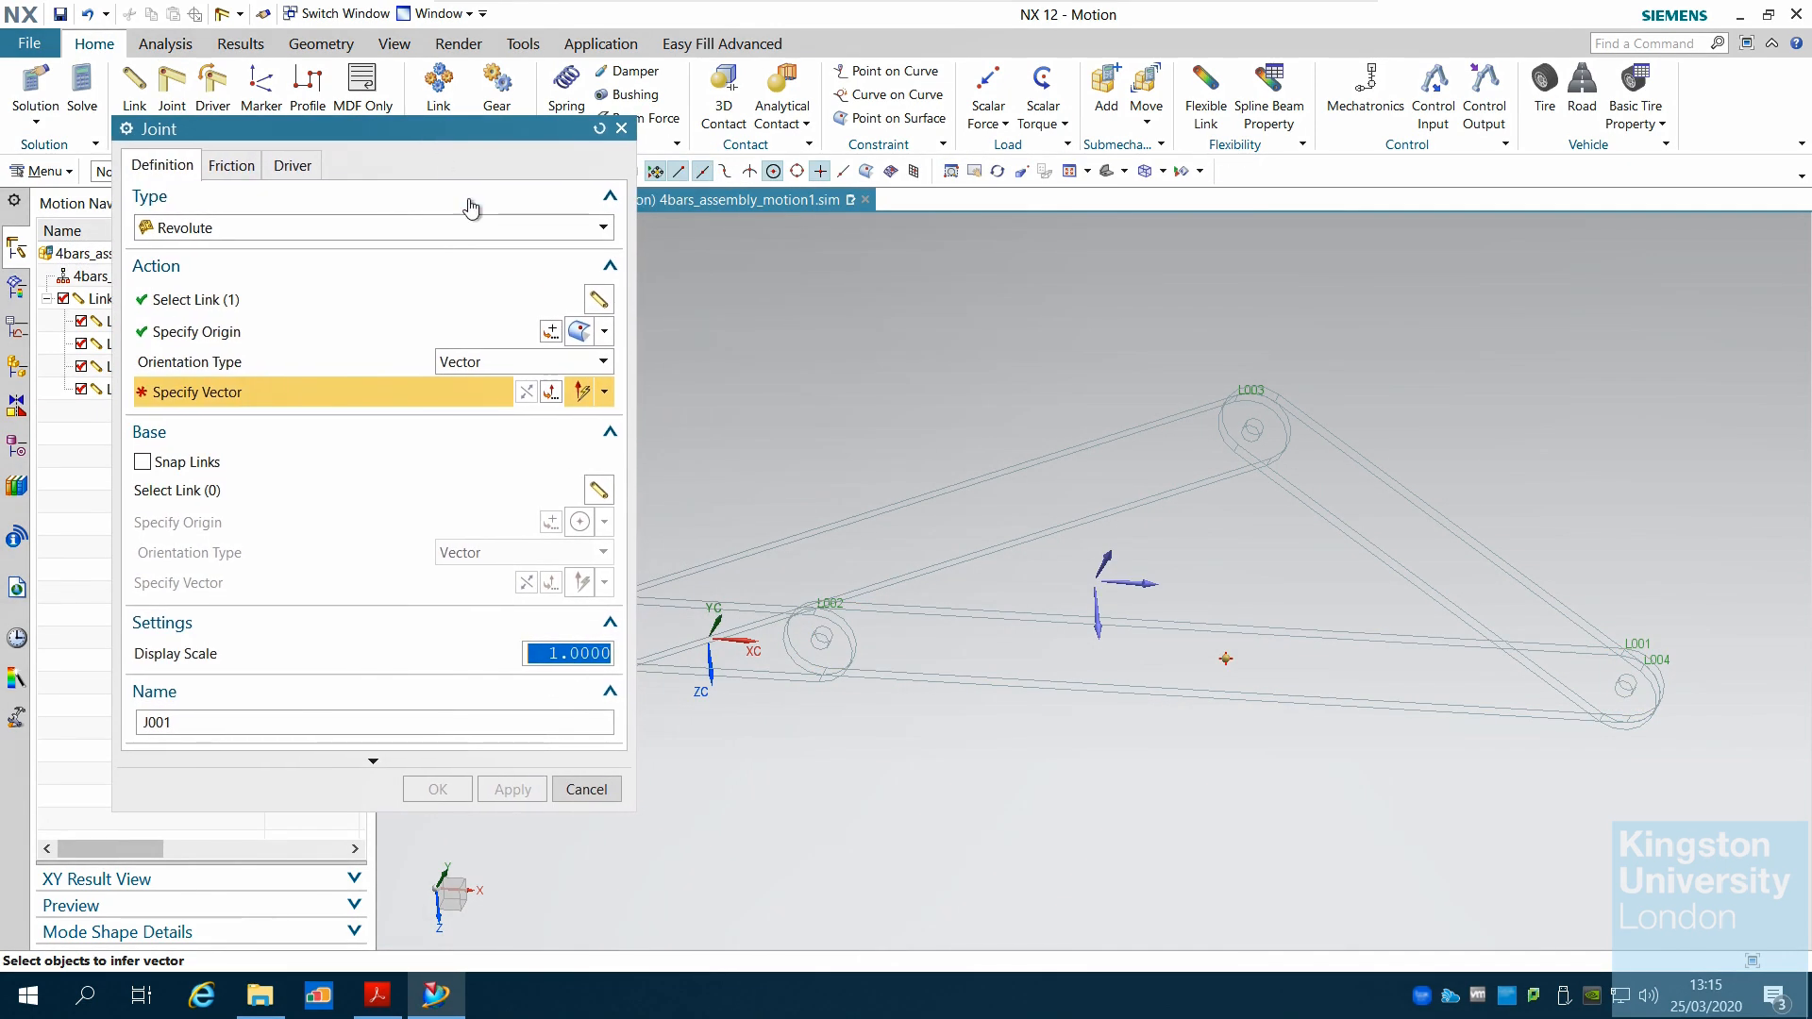
{"action": "left_click", "coordinate": [605, 332]}
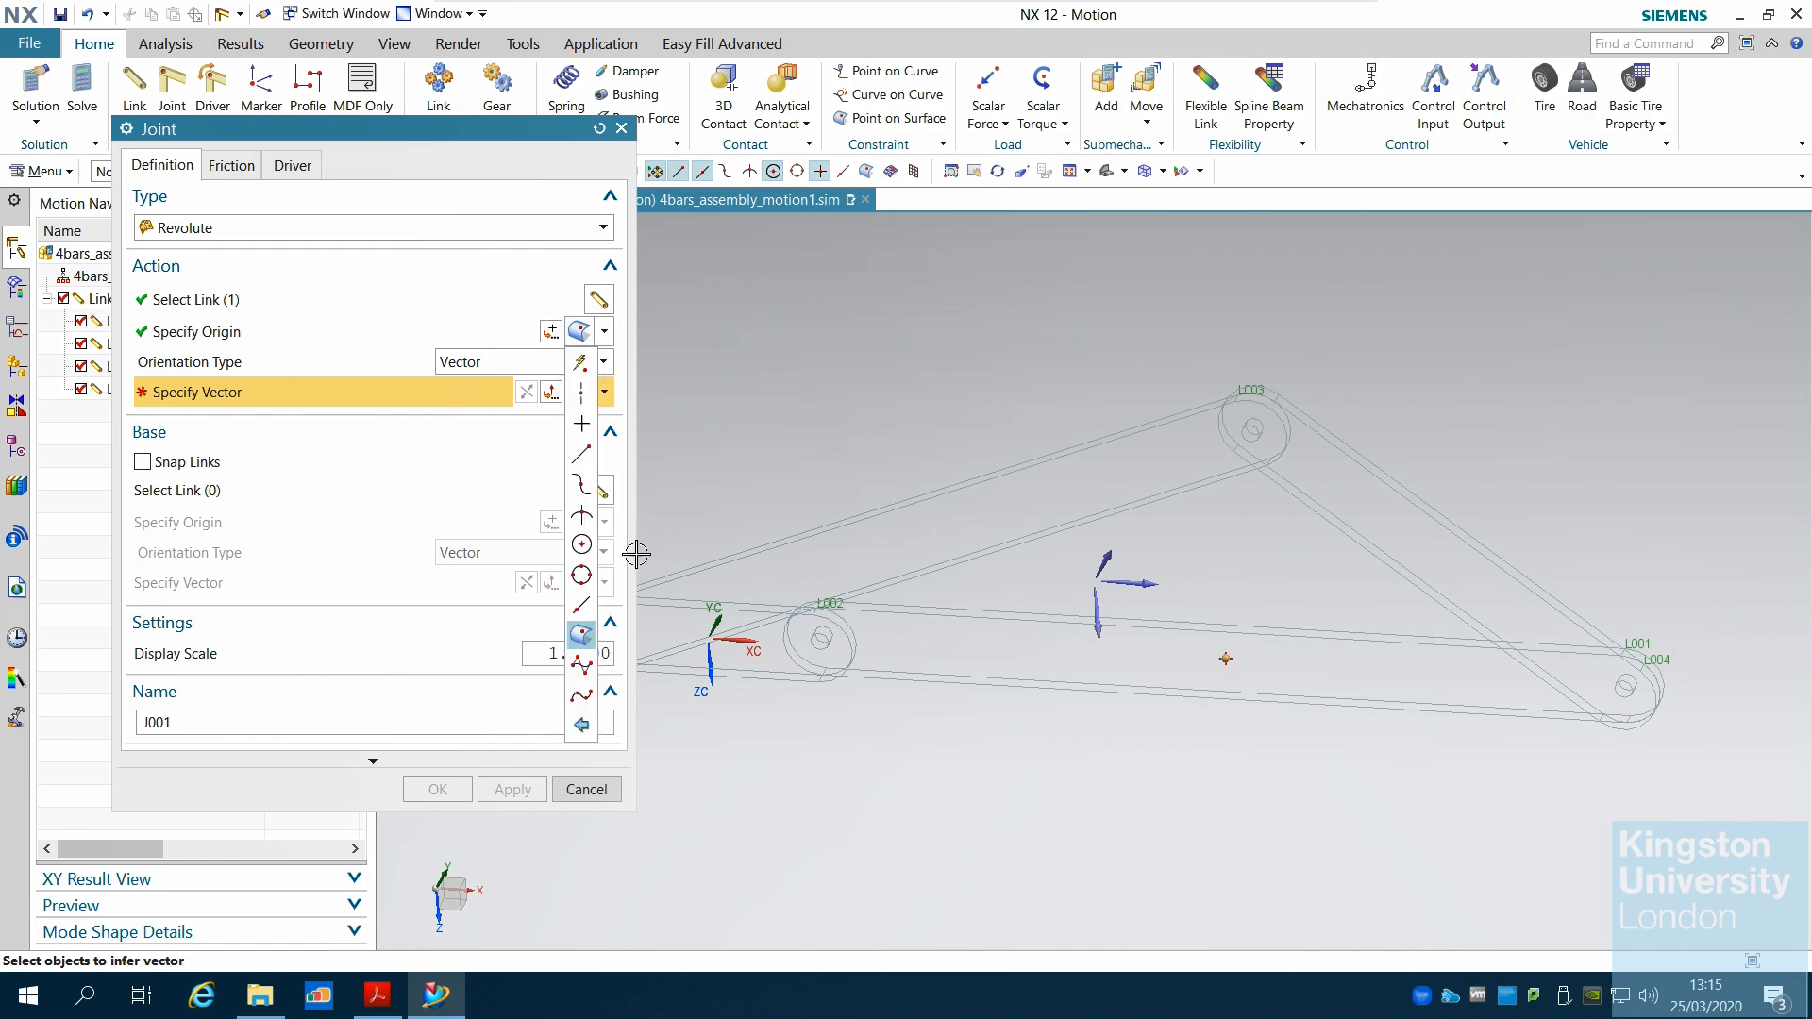
{"action": "left_click", "coordinate": [582, 546]}
{"action": "left_click", "coordinate": [822, 634]}
{"action": "middle_click_drag", "start_coordinate": [987, 812], "coordinate": [993, 766]}
{"action": "scroll", "coordinate": [802, 581], "scroll_direction": "up", "scroll_amount": 3}
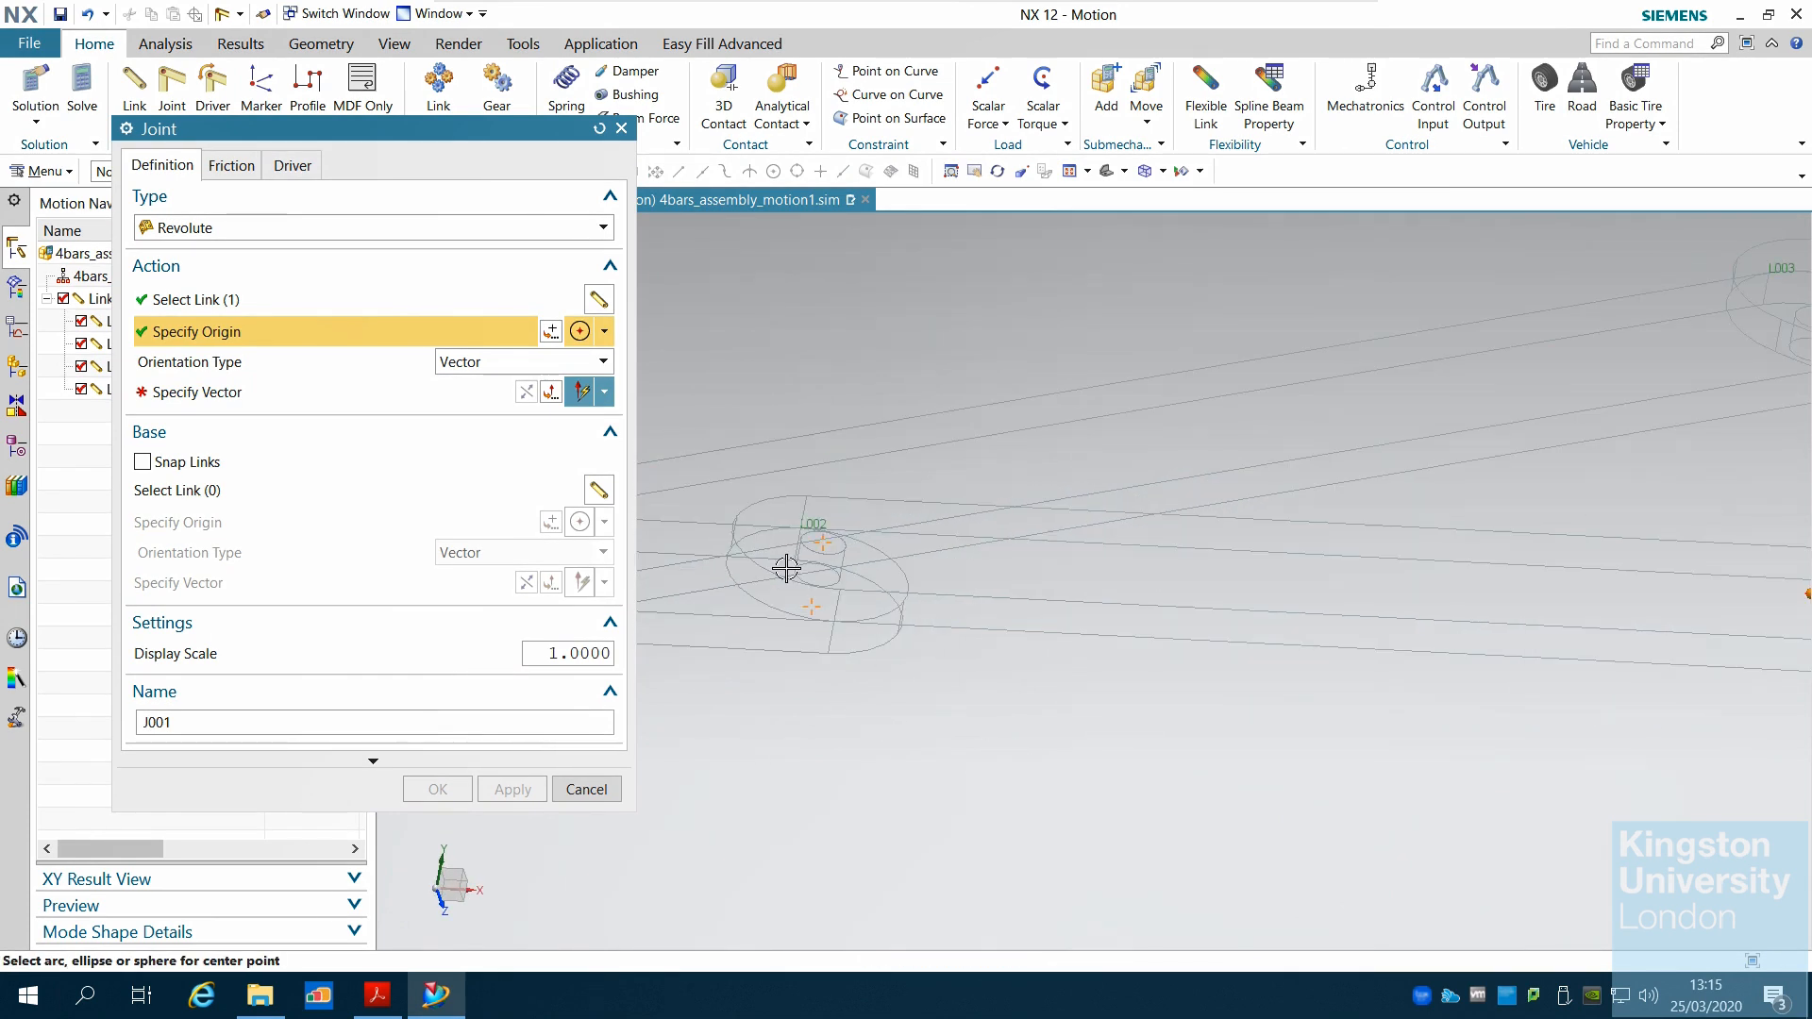
{"action": "left_click", "coordinate": [841, 580]}
{"action": "left_click", "coordinate": [896, 604]}
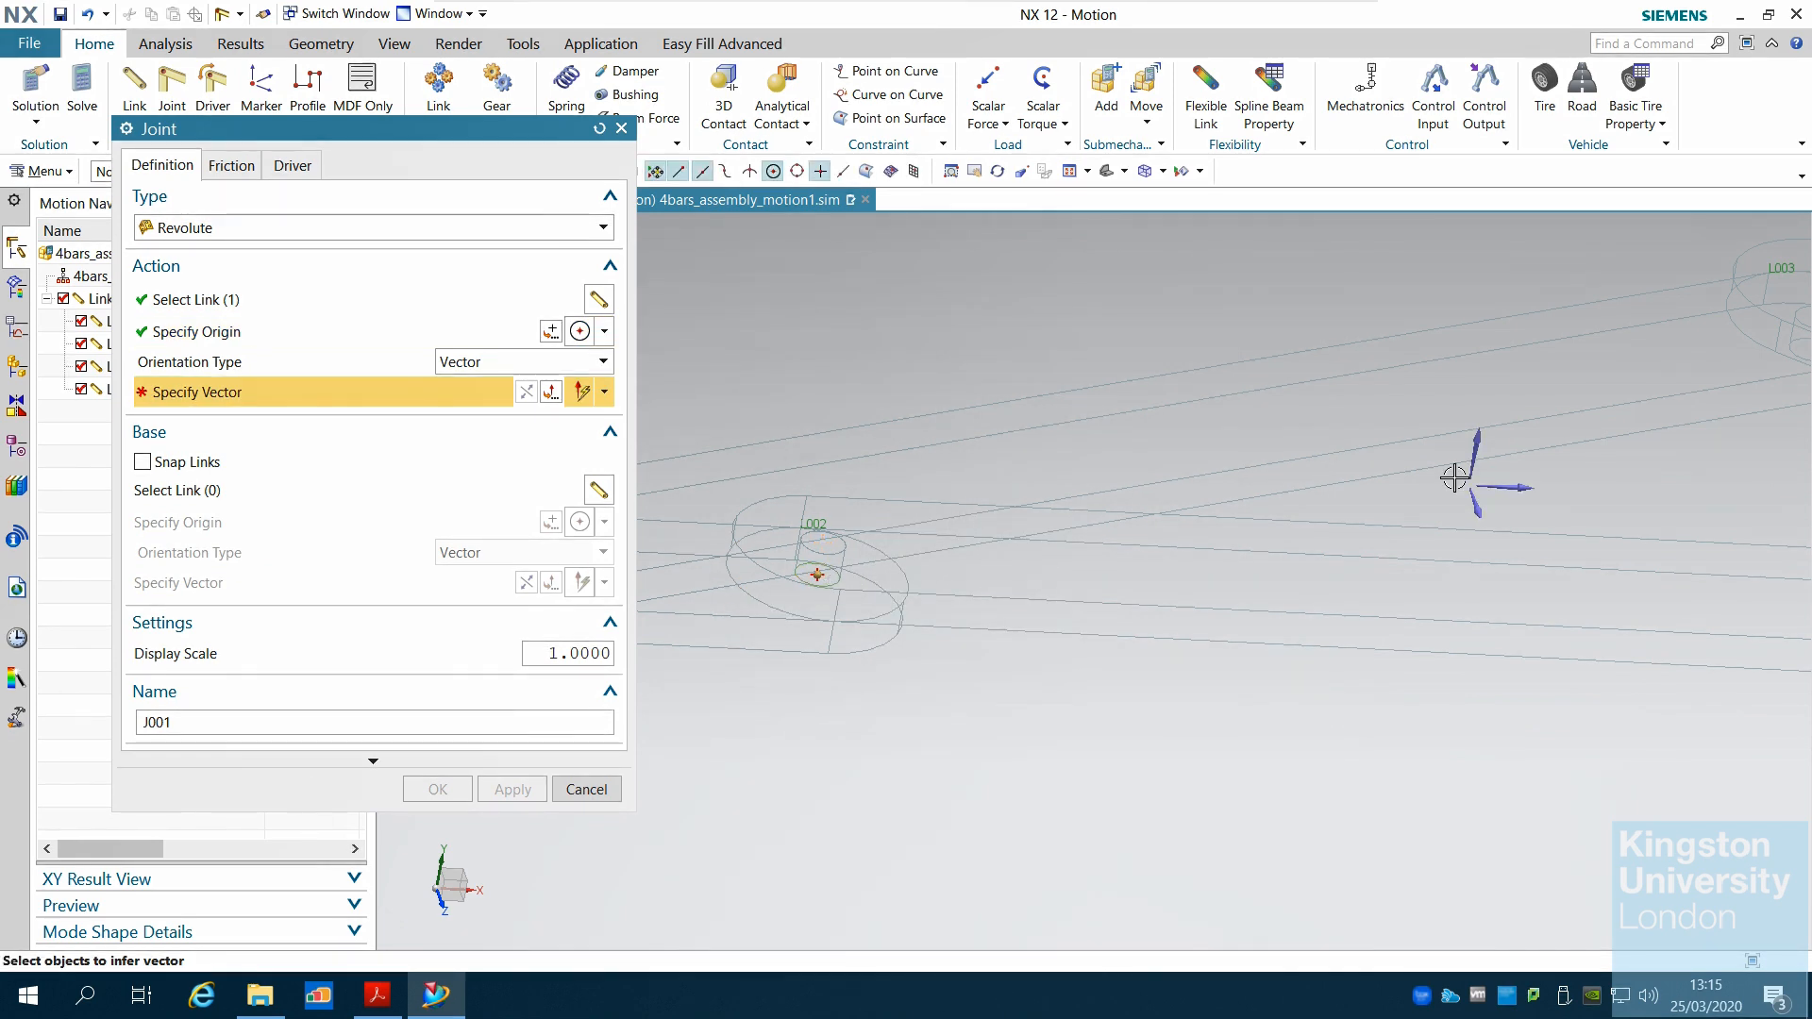
{"action": "left_click", "coordinate": [1476, 438]}
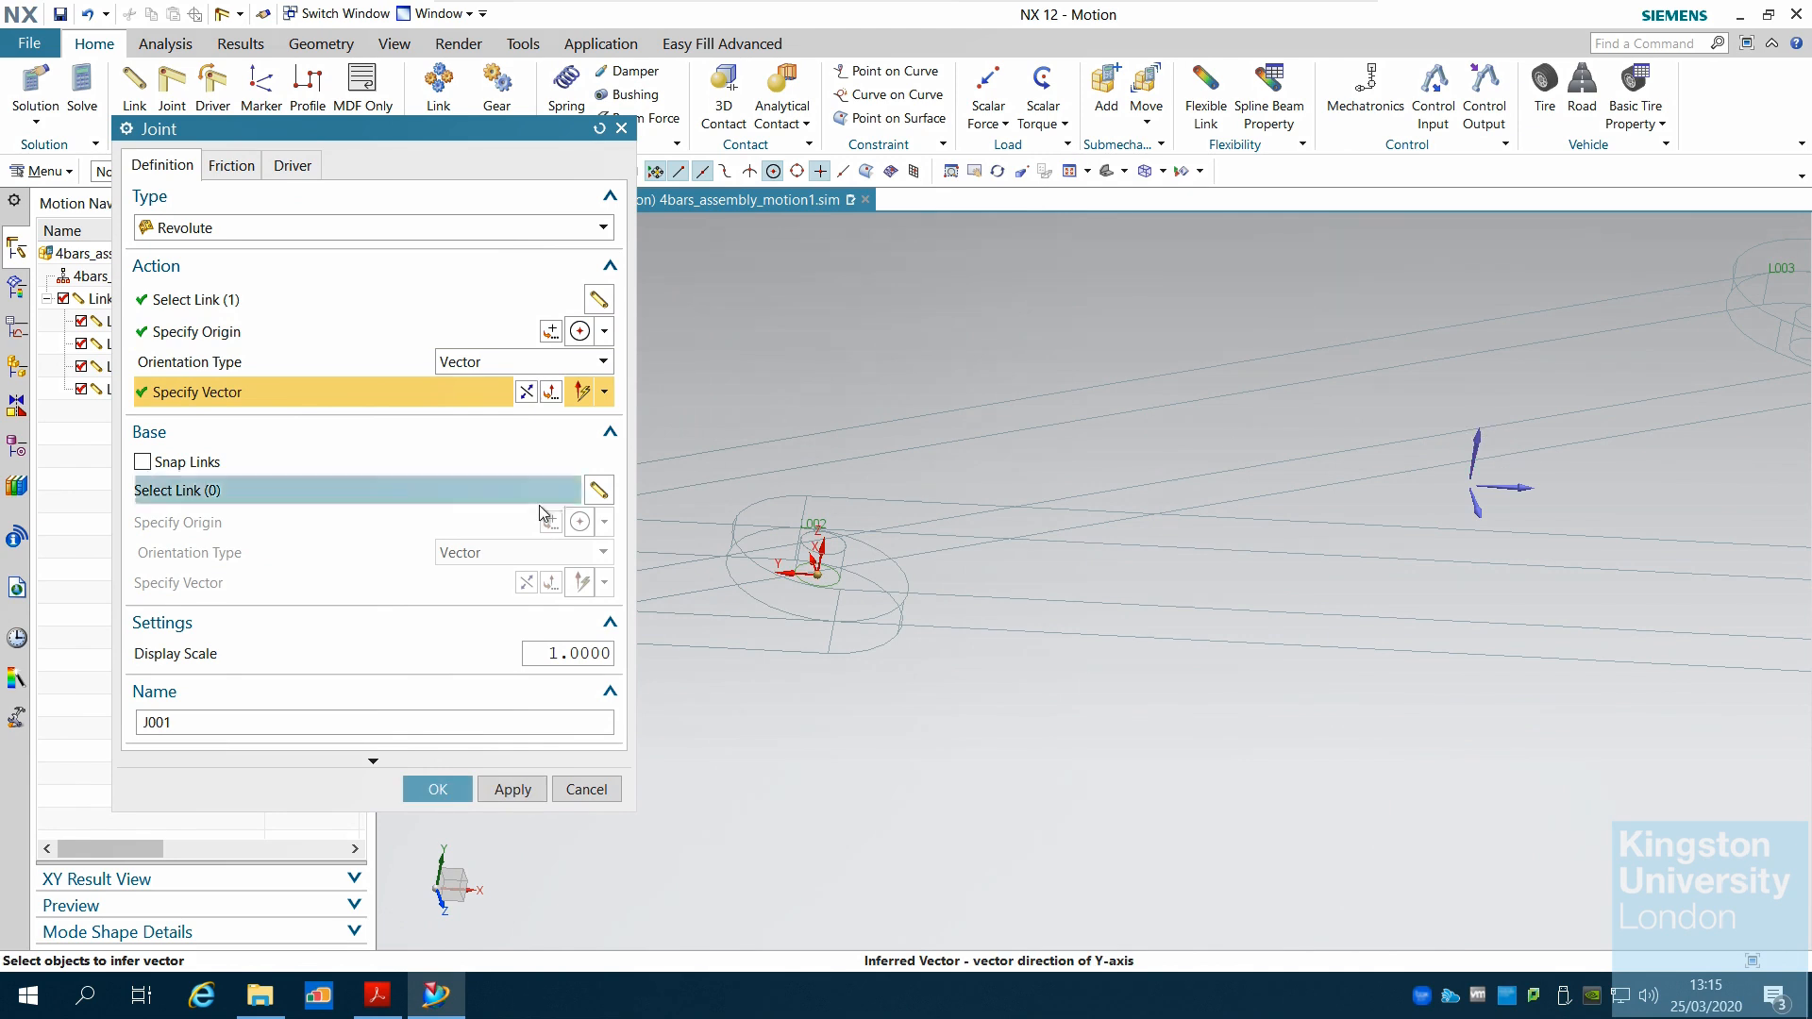
Step: Enable Snap Links with the short L002 bar as base, set the same hole centre and Y-axis vector, and create the joint
{"action": "left_click", "coordinate": [173, 459]}
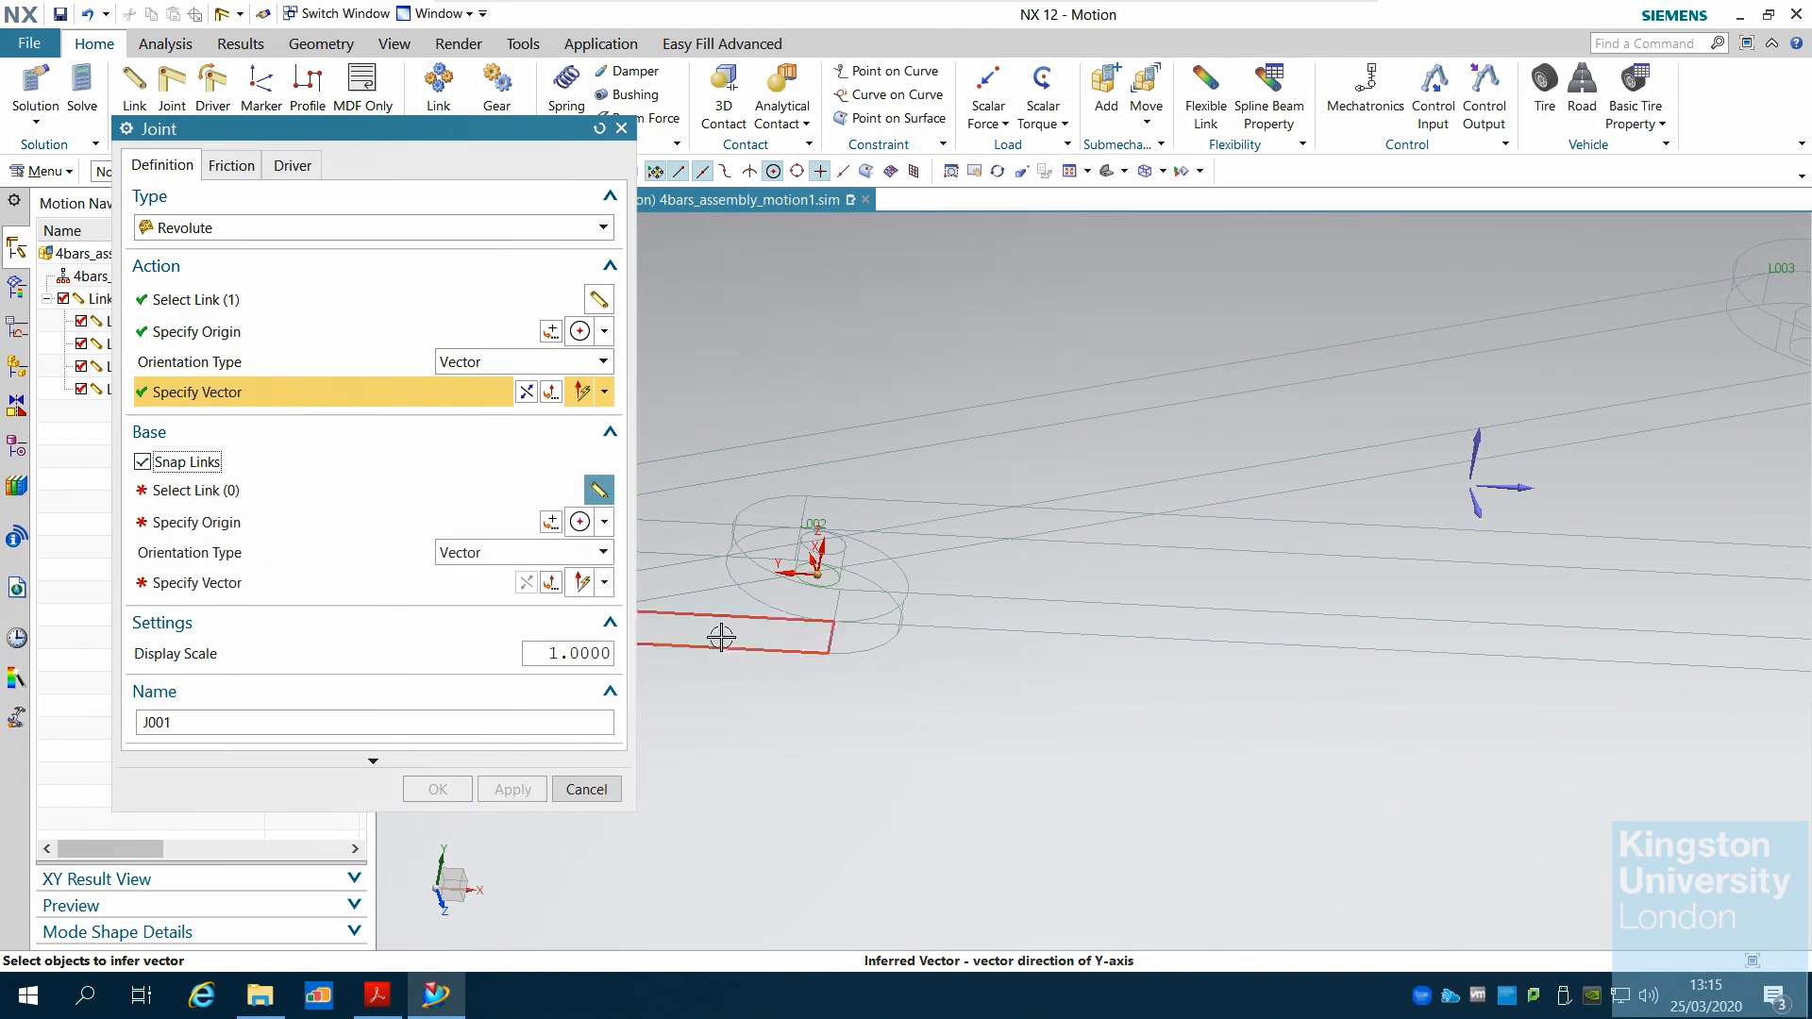
{"action": "middle_click", "coordinate": [723, 602]}
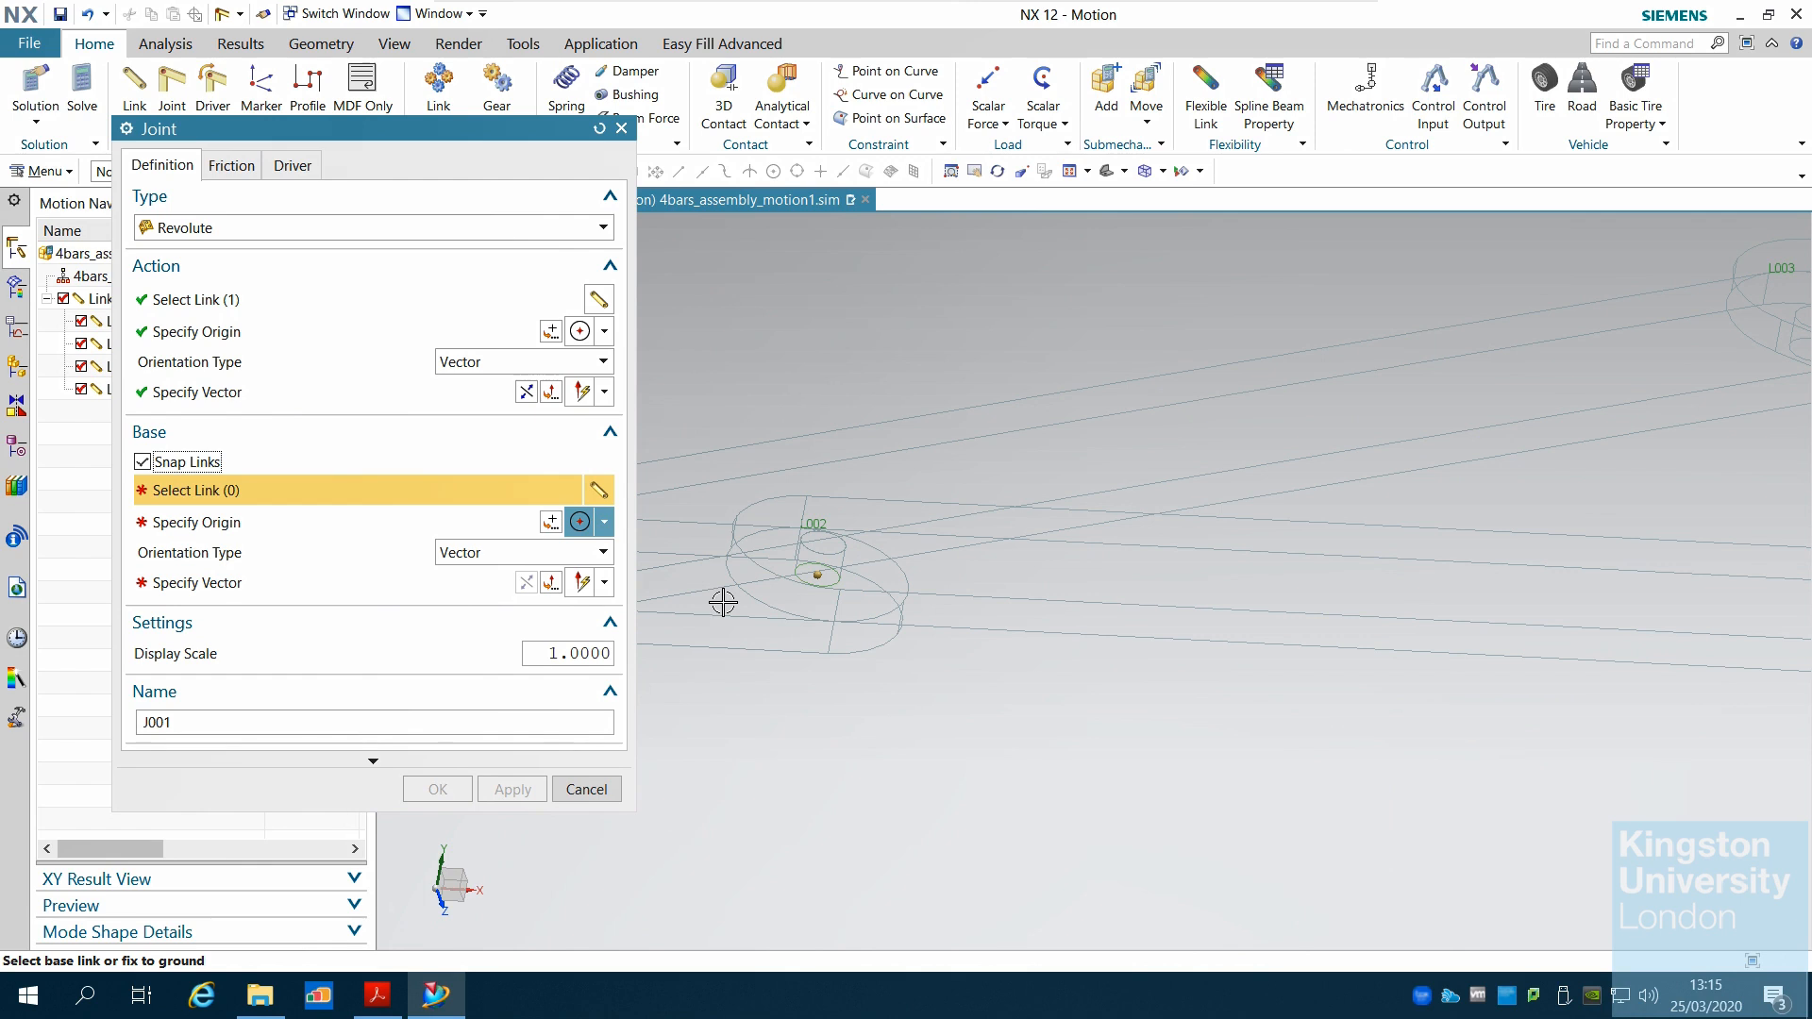
{"action": "left_click", "coordinate": [726, 612]}
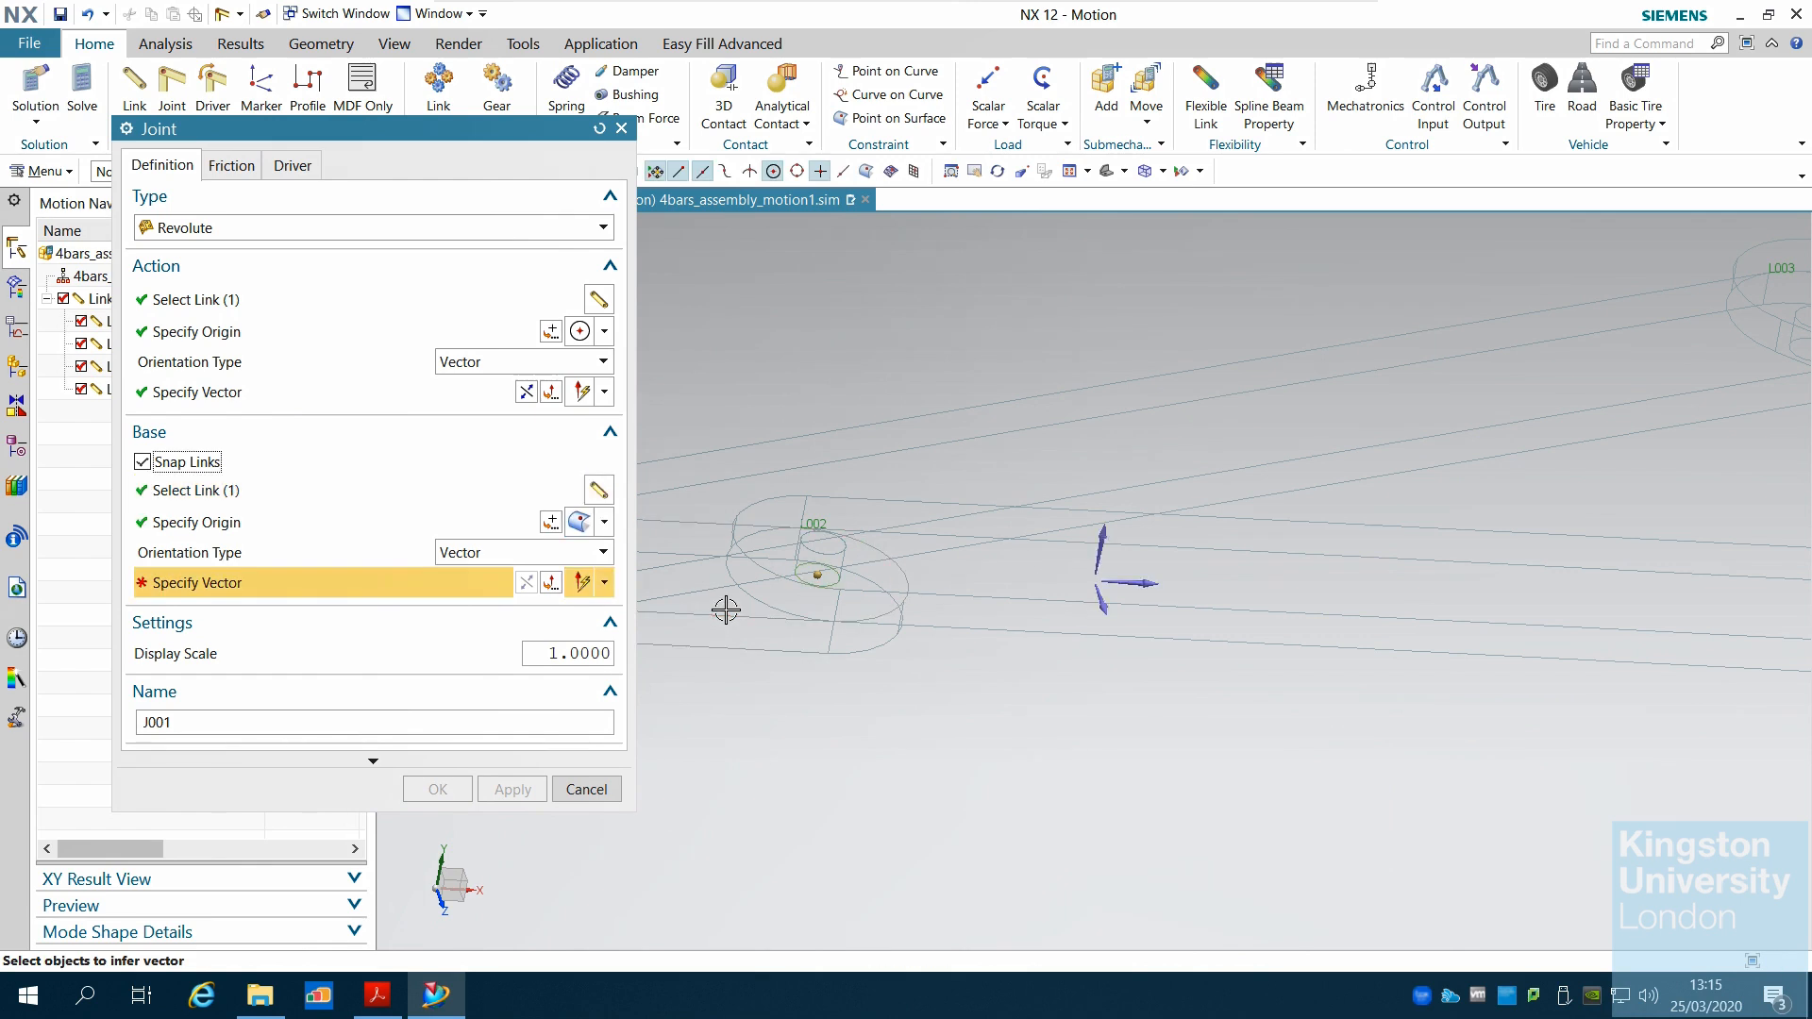
{"action": "left_click", "coordinate": [606, 529]}
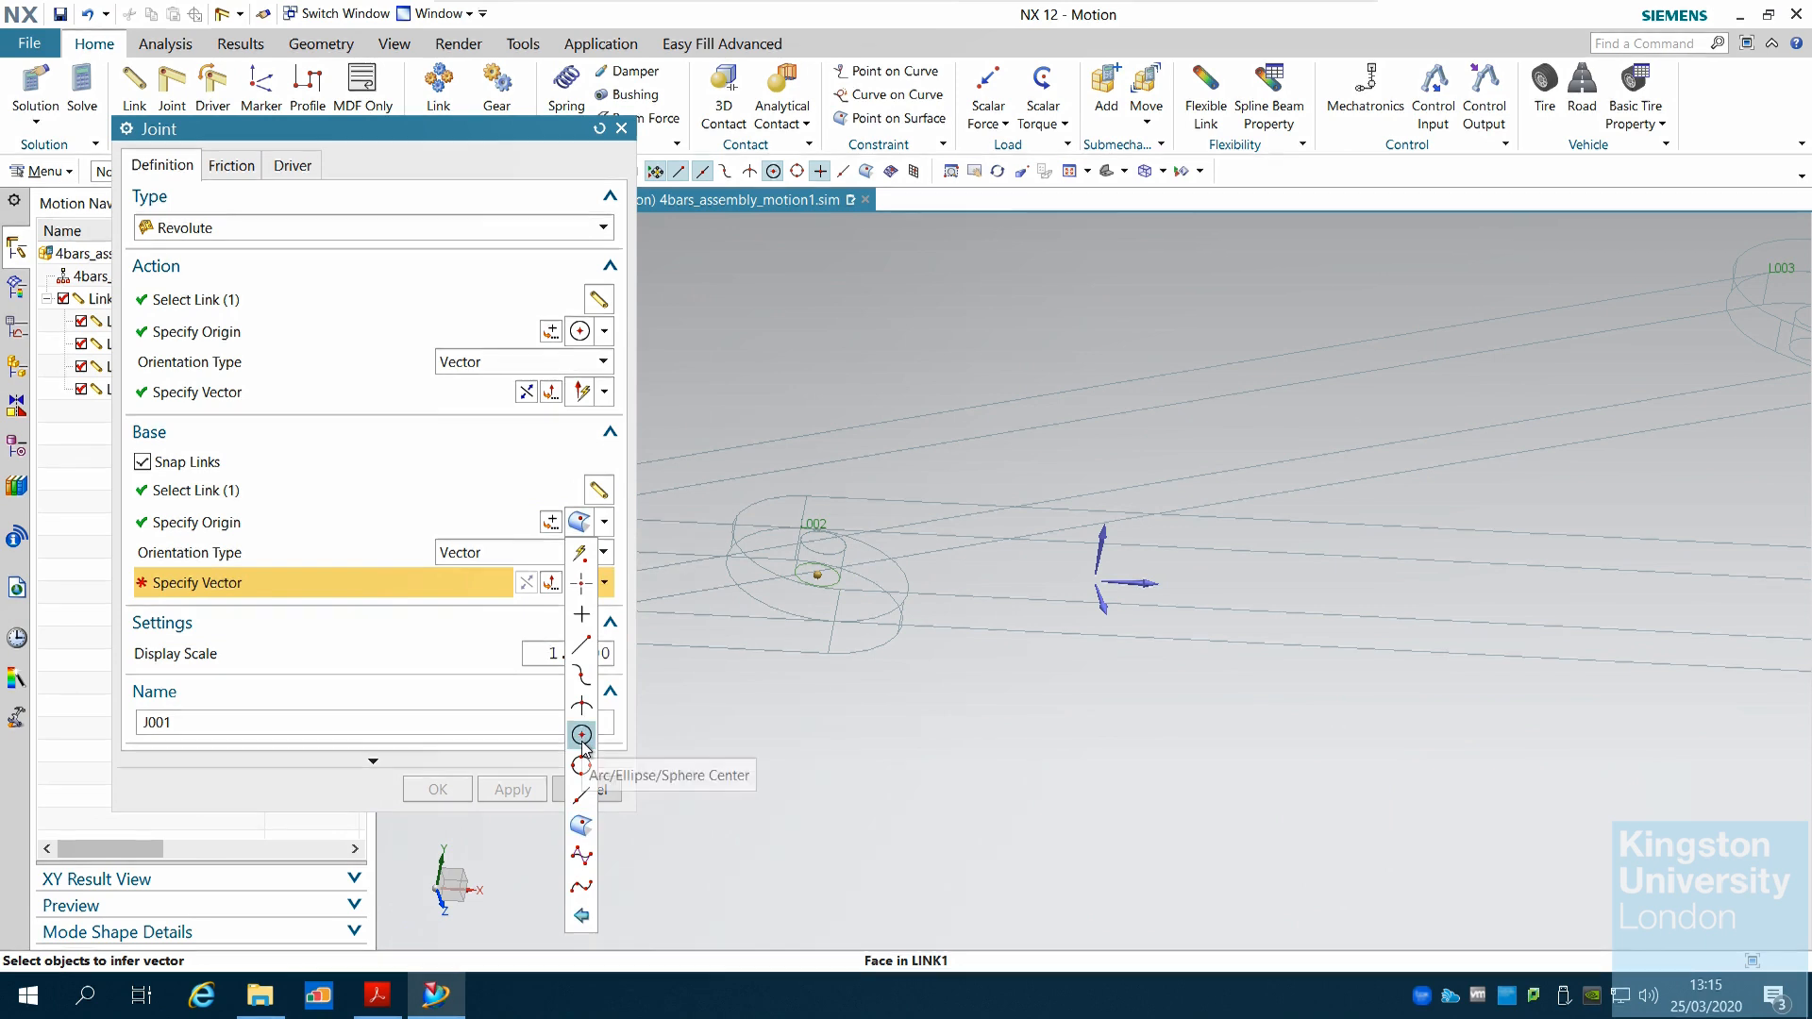
{"action": "left_click", "coordinate": [584, 748]}
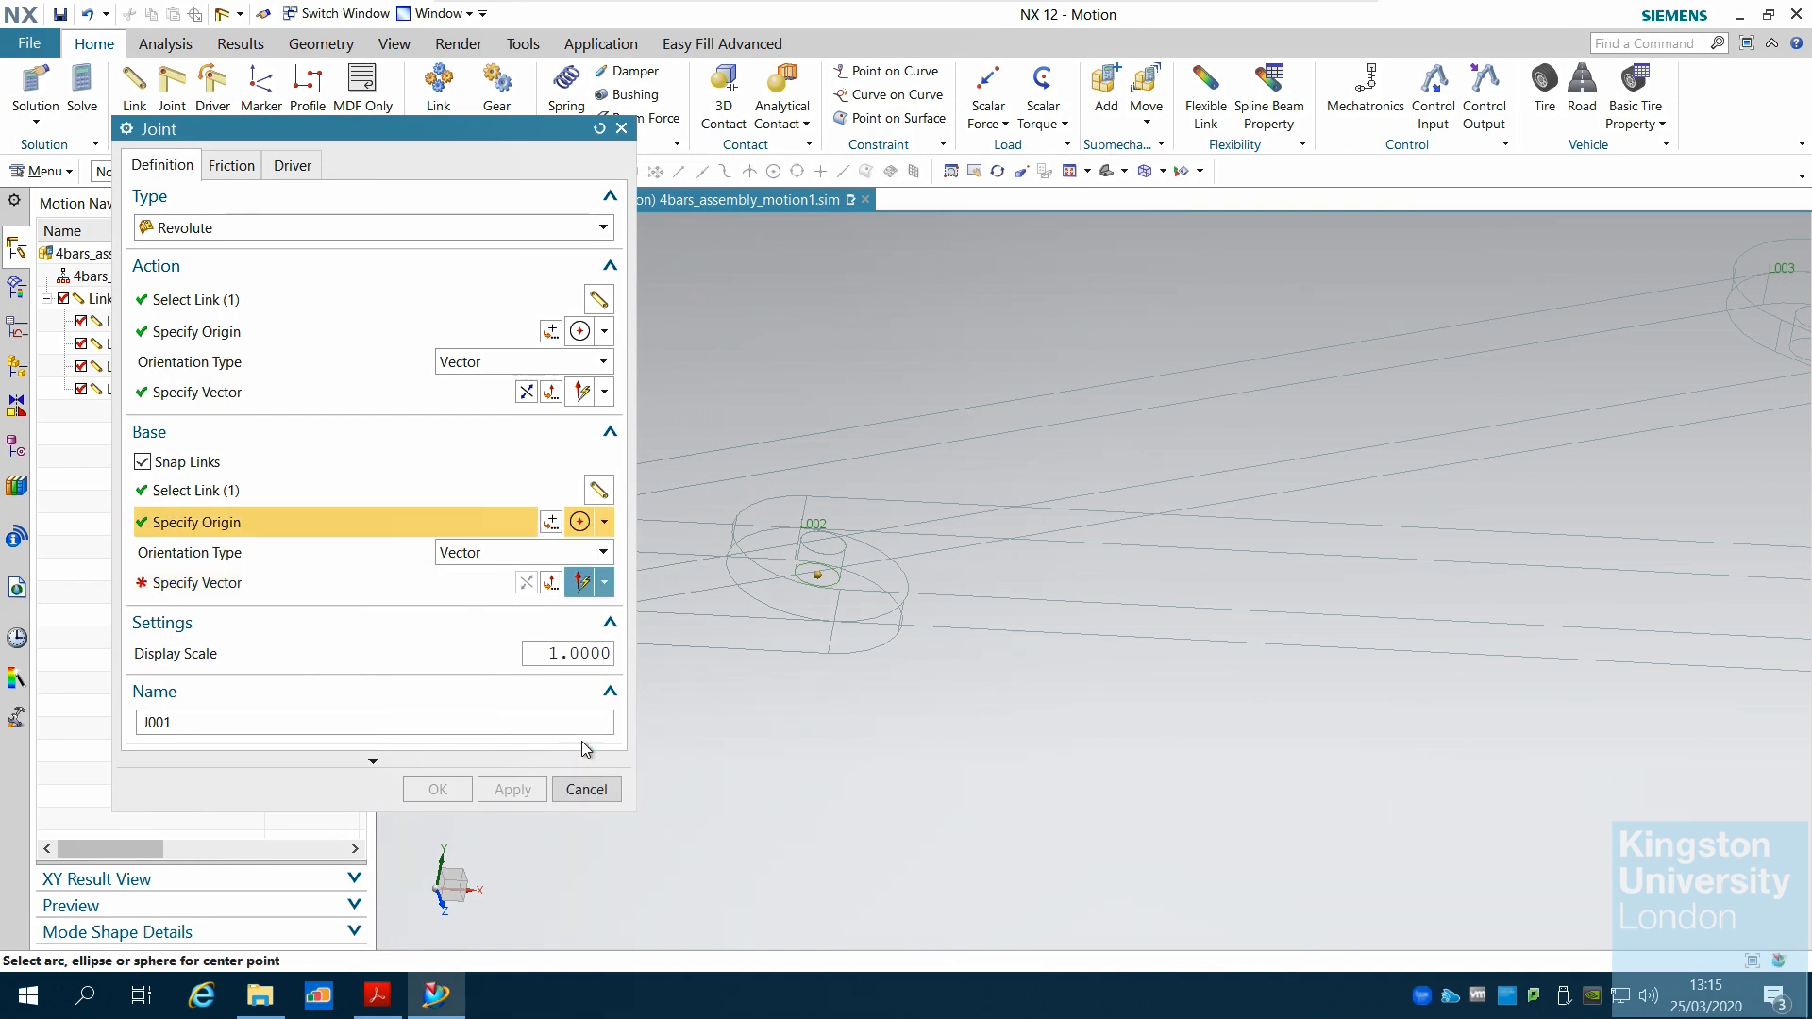
{"action": "left_click", "coordinate": [834, 584]}
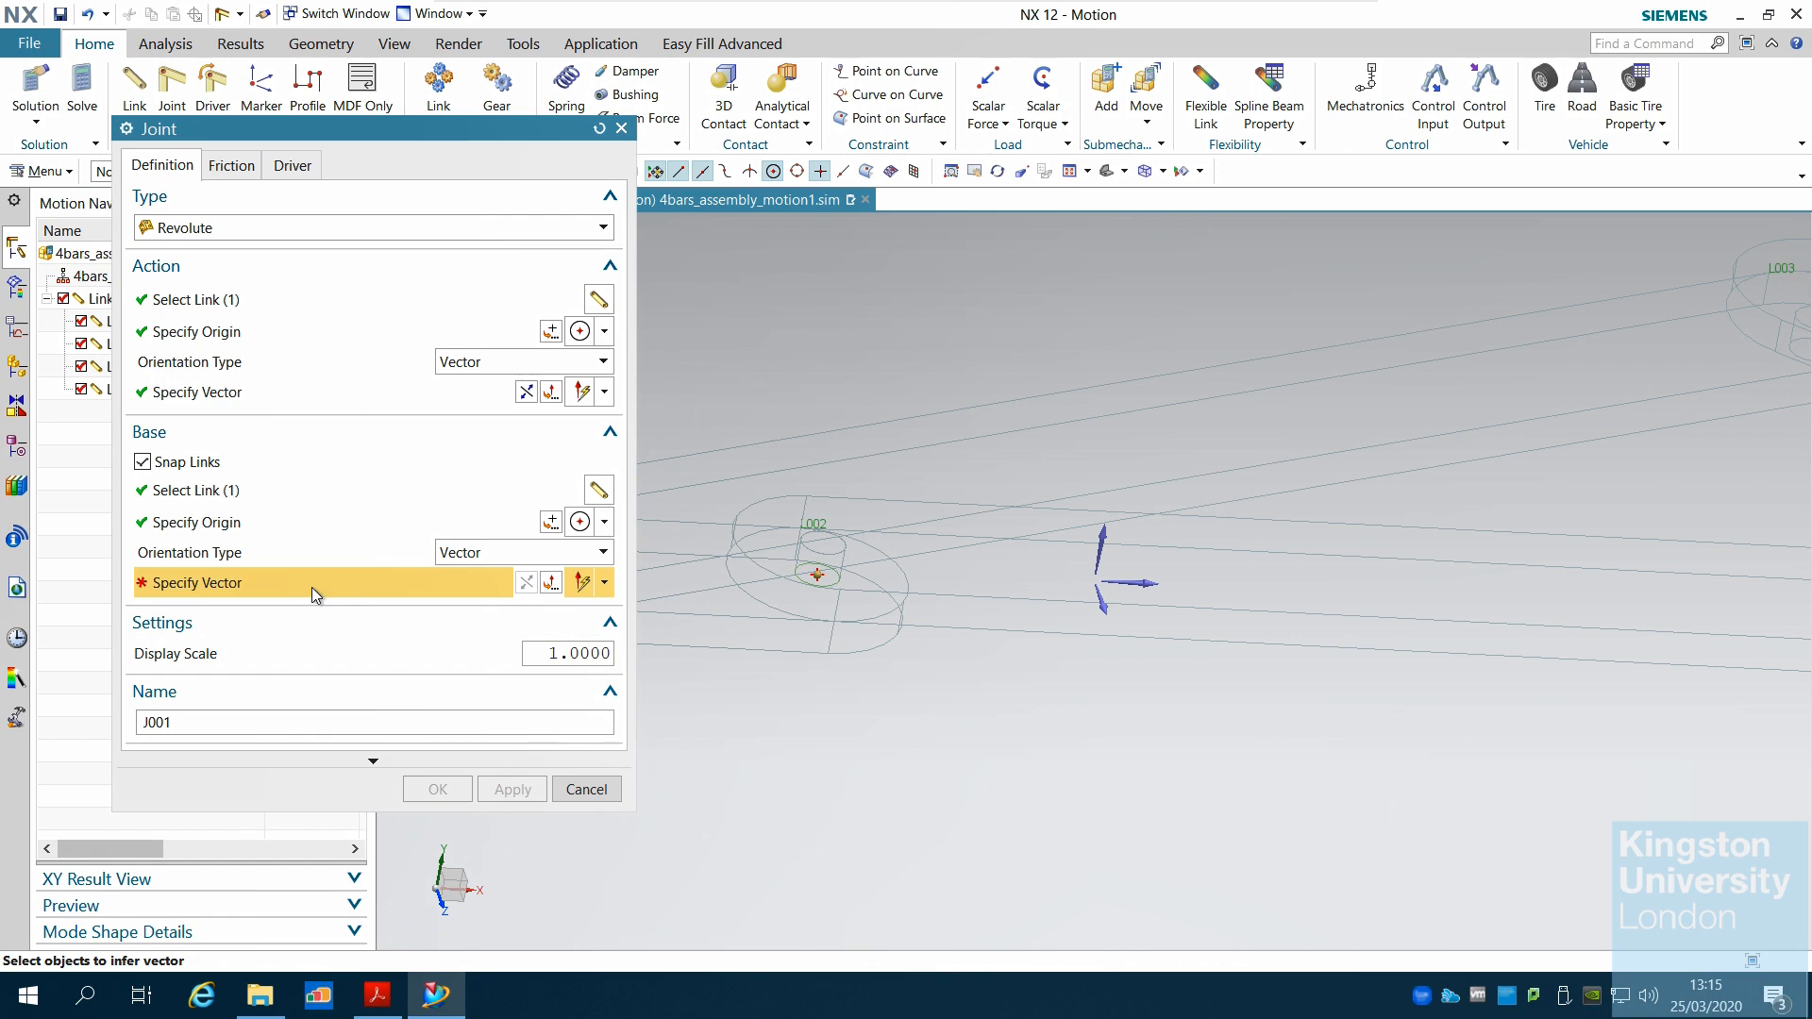
{"action": "left_click", "coordinate": [1106, 532]}
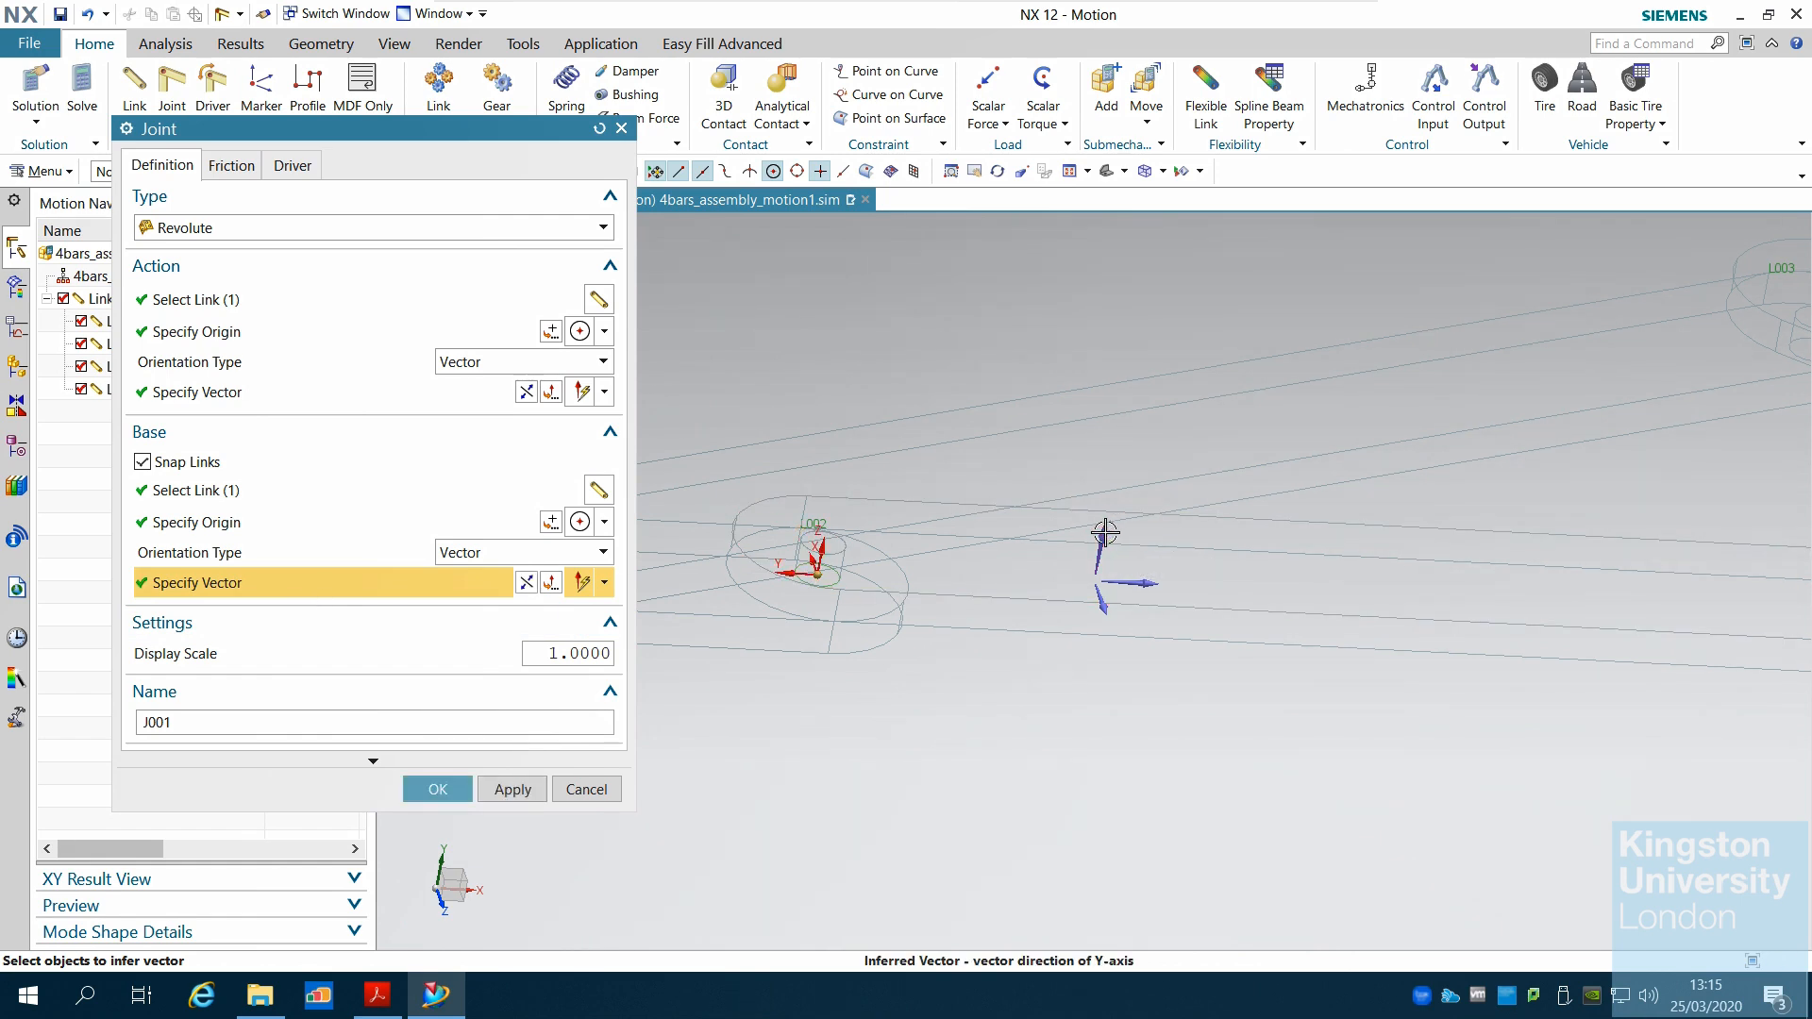
{"action": "left_click", "coordinate": [438, 789]}
Step: Begin a second revolute joint with the short bar as action link, origin at its free end's hole centre, and vector along Y
{"action": "middle_click_drag", "start_coordinate": [1226, 805], "coordinate": [1278, 768]}
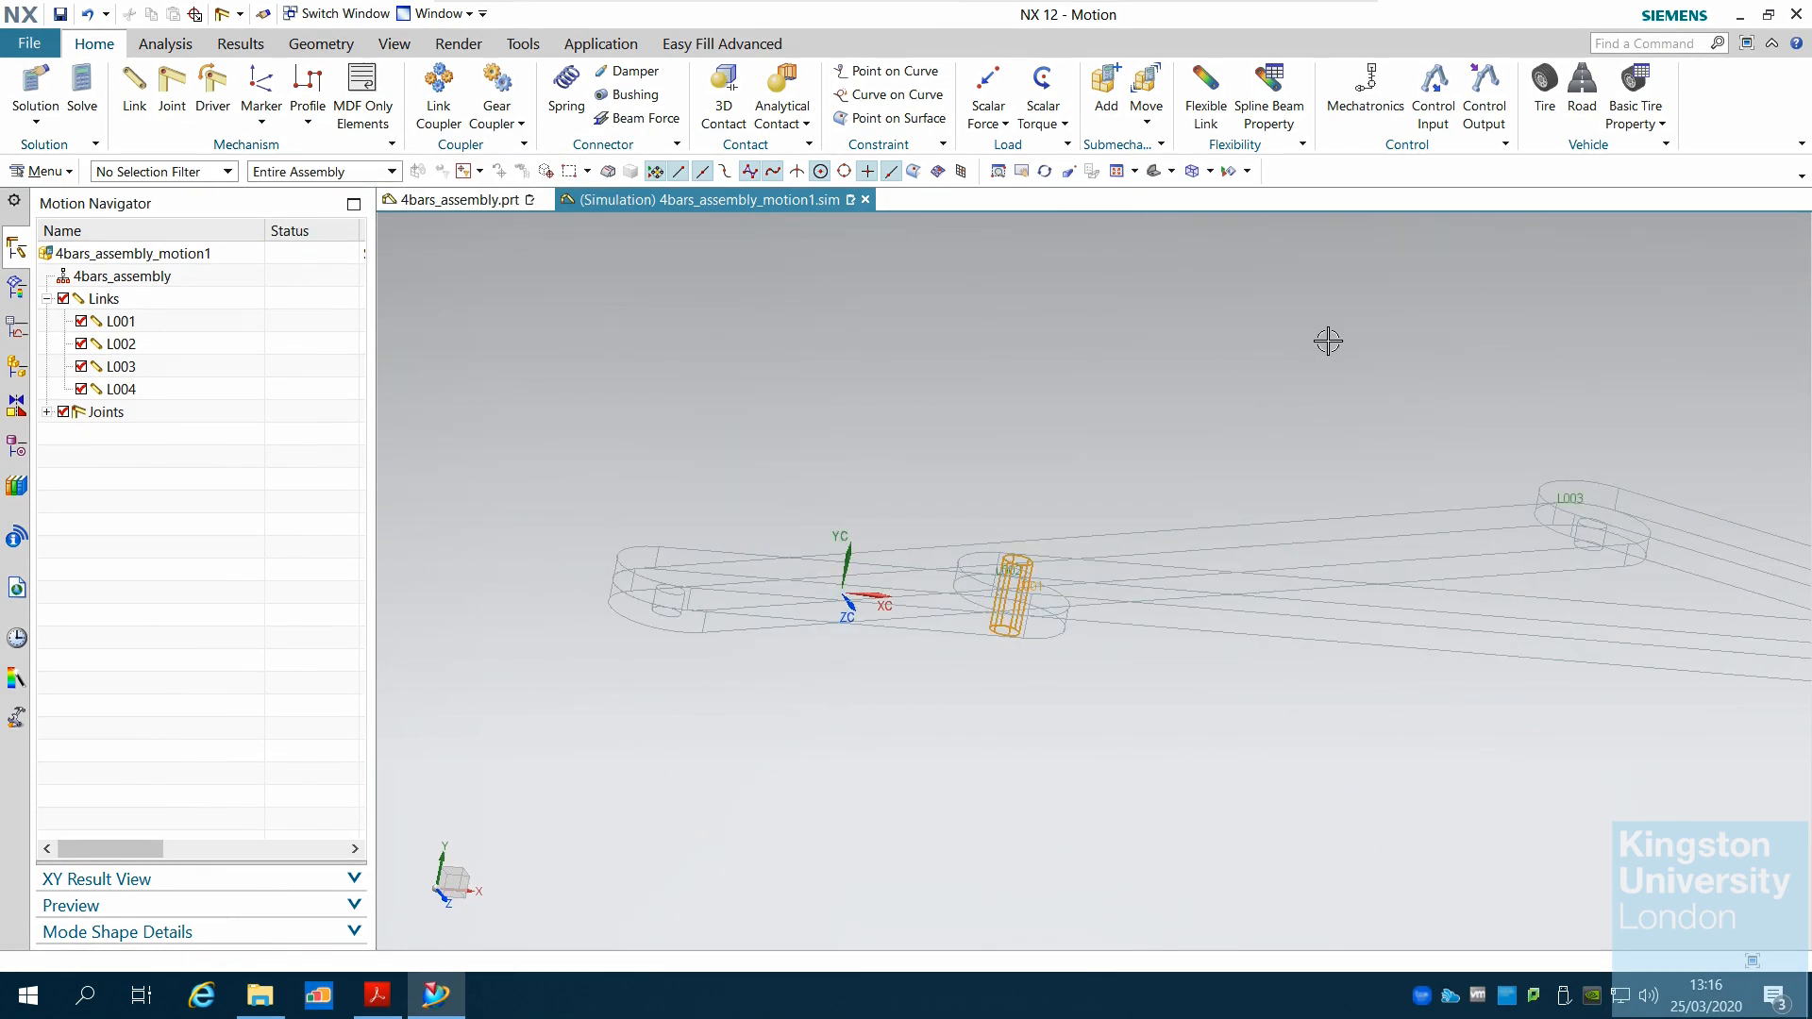
{"action": "middle_click_drag", "start_coordinate": [1328, 341], "coordinate": [1315, 400]}
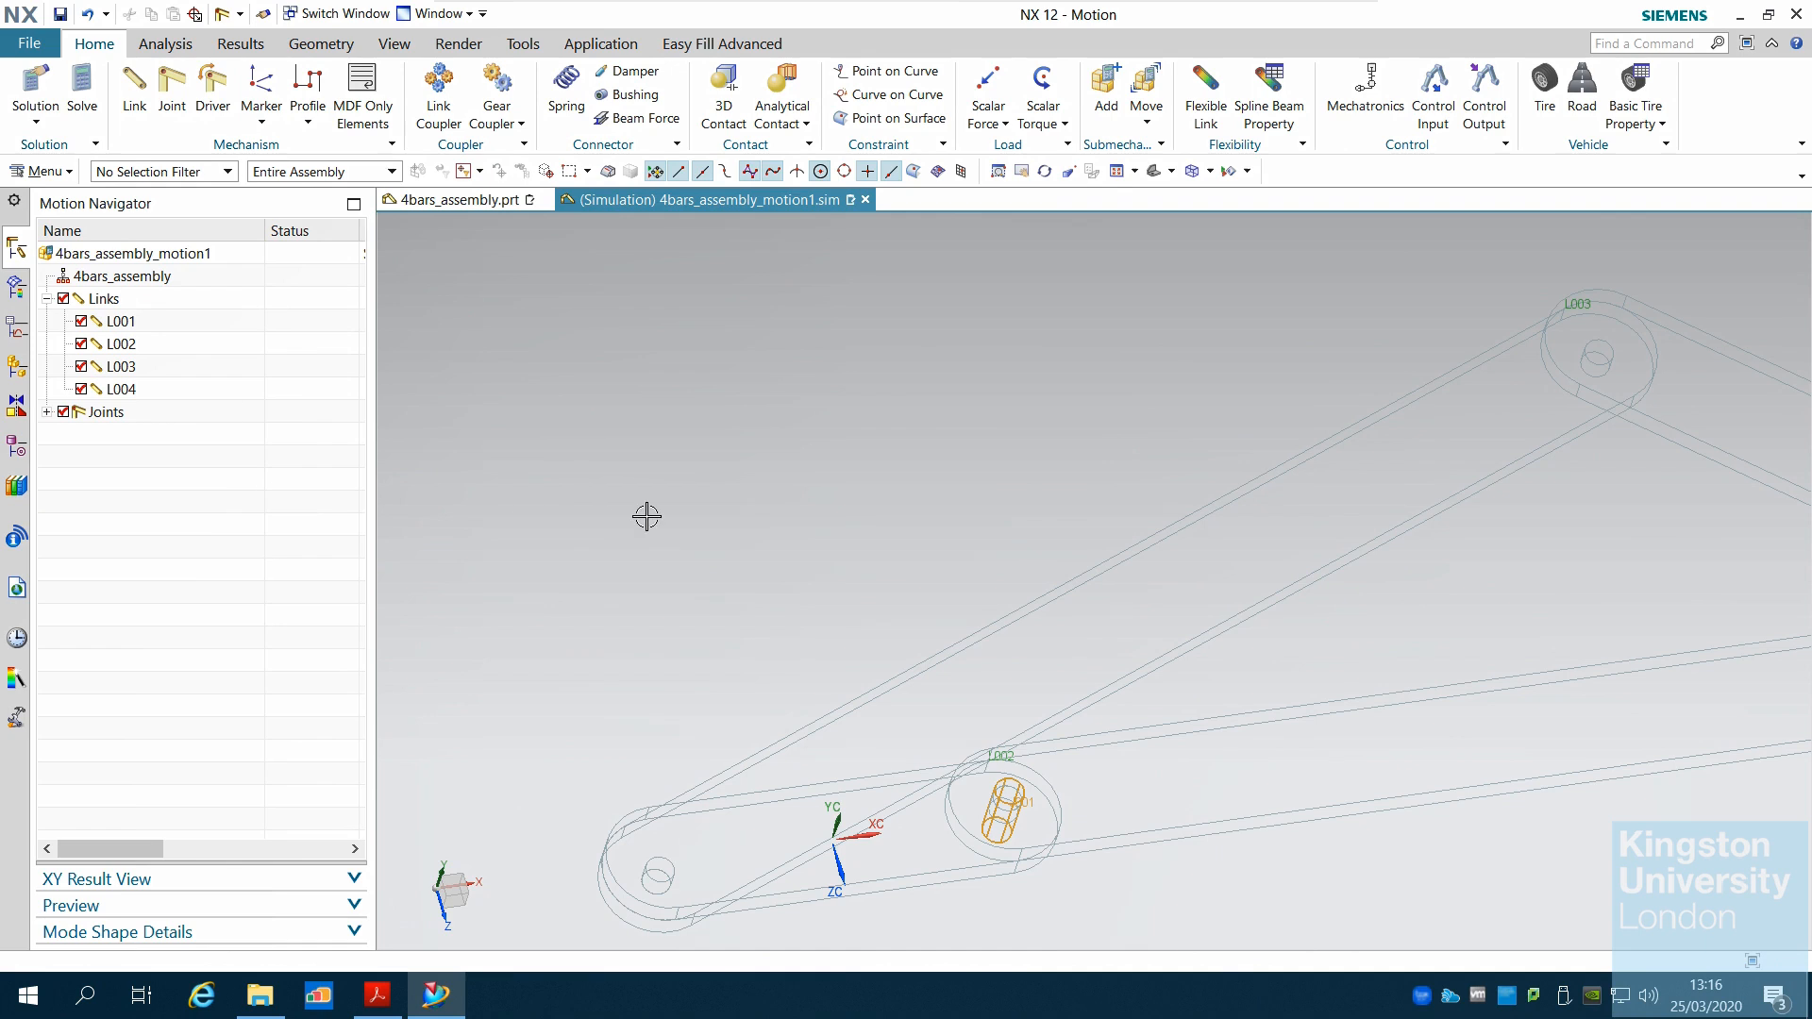
{"action": "middle_click_drag", "start_coordinate": [646, 517], "coordinate": [559, 462]}
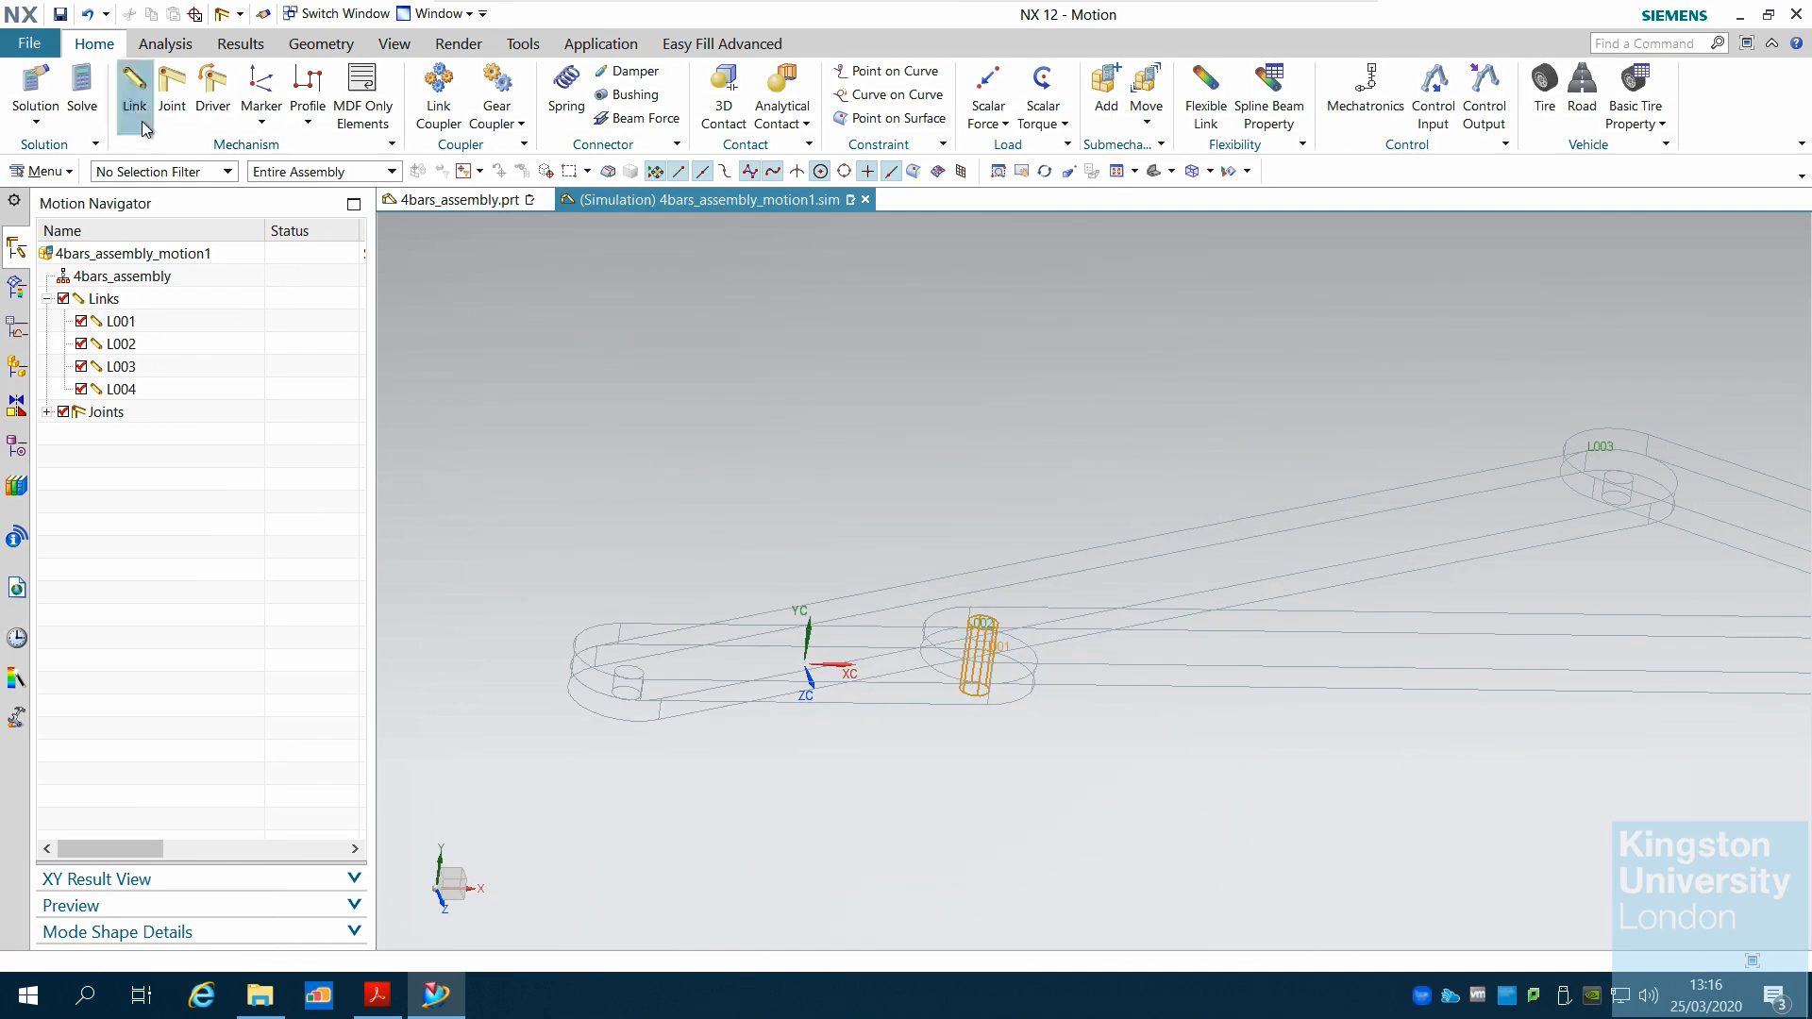
{"action": "left_click", "coordinate": [172, 105]}
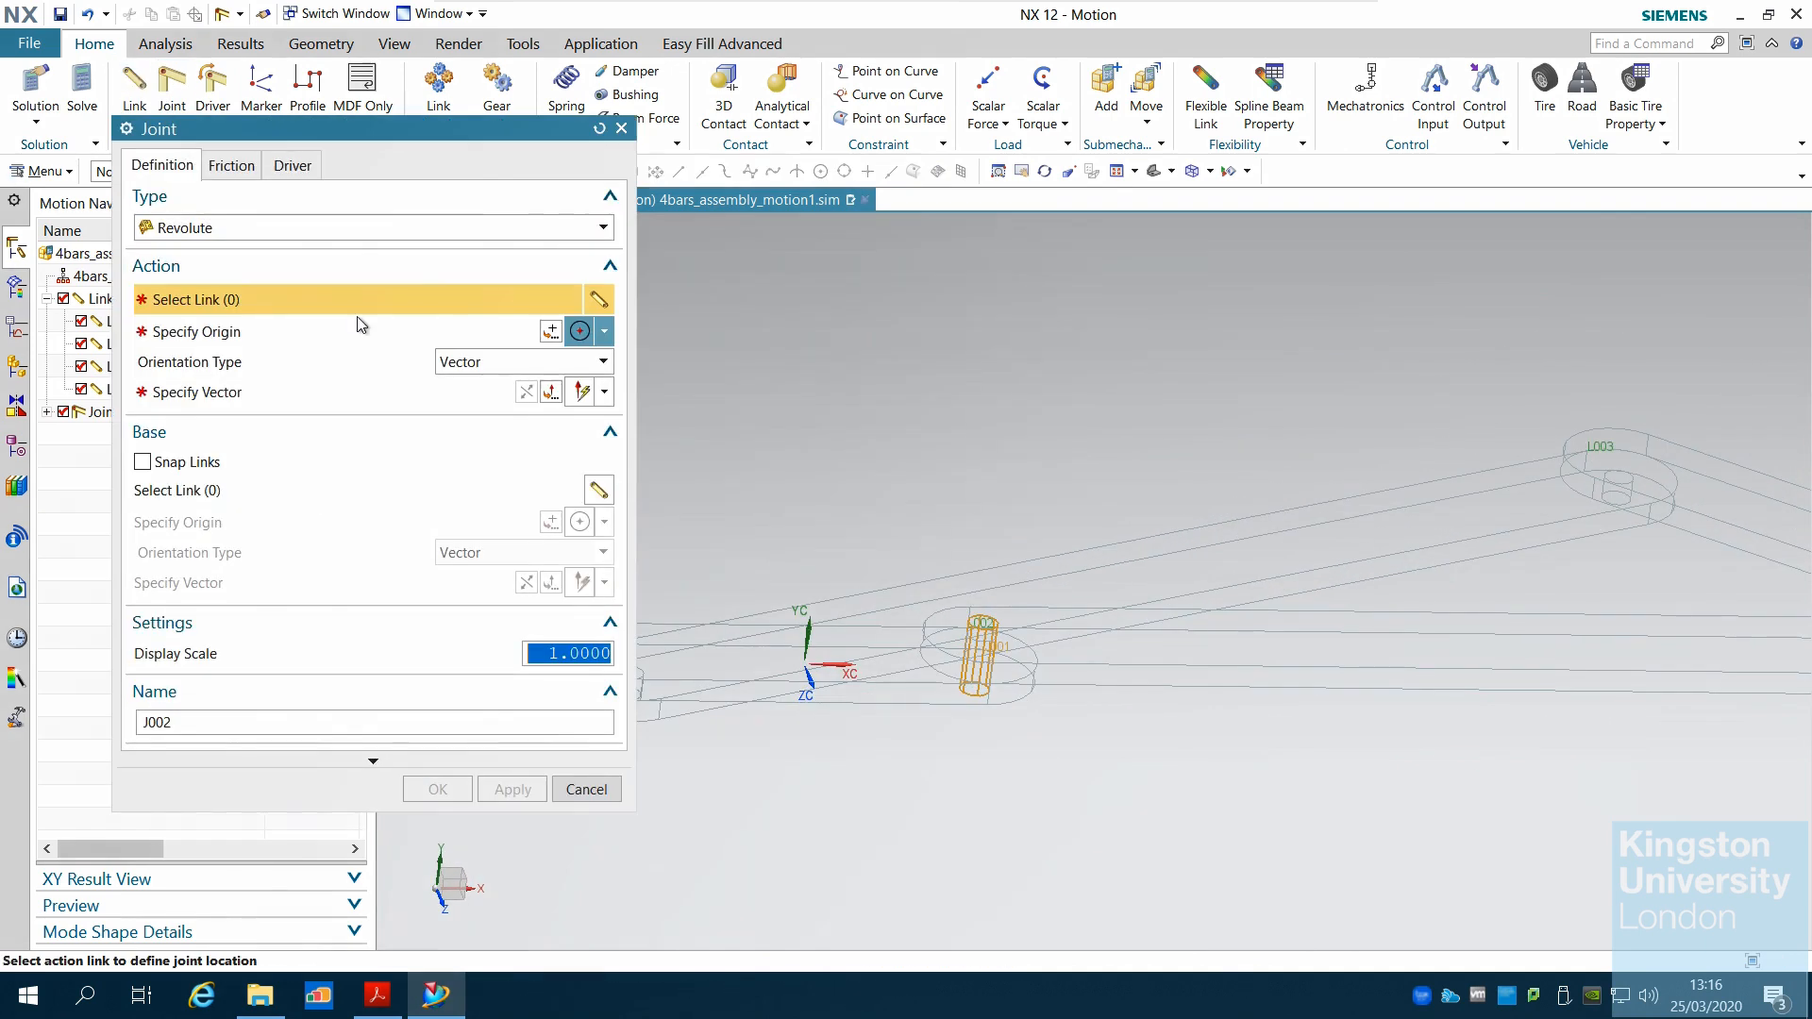
{"action": "left_click", "coordinate": [754, 674]}
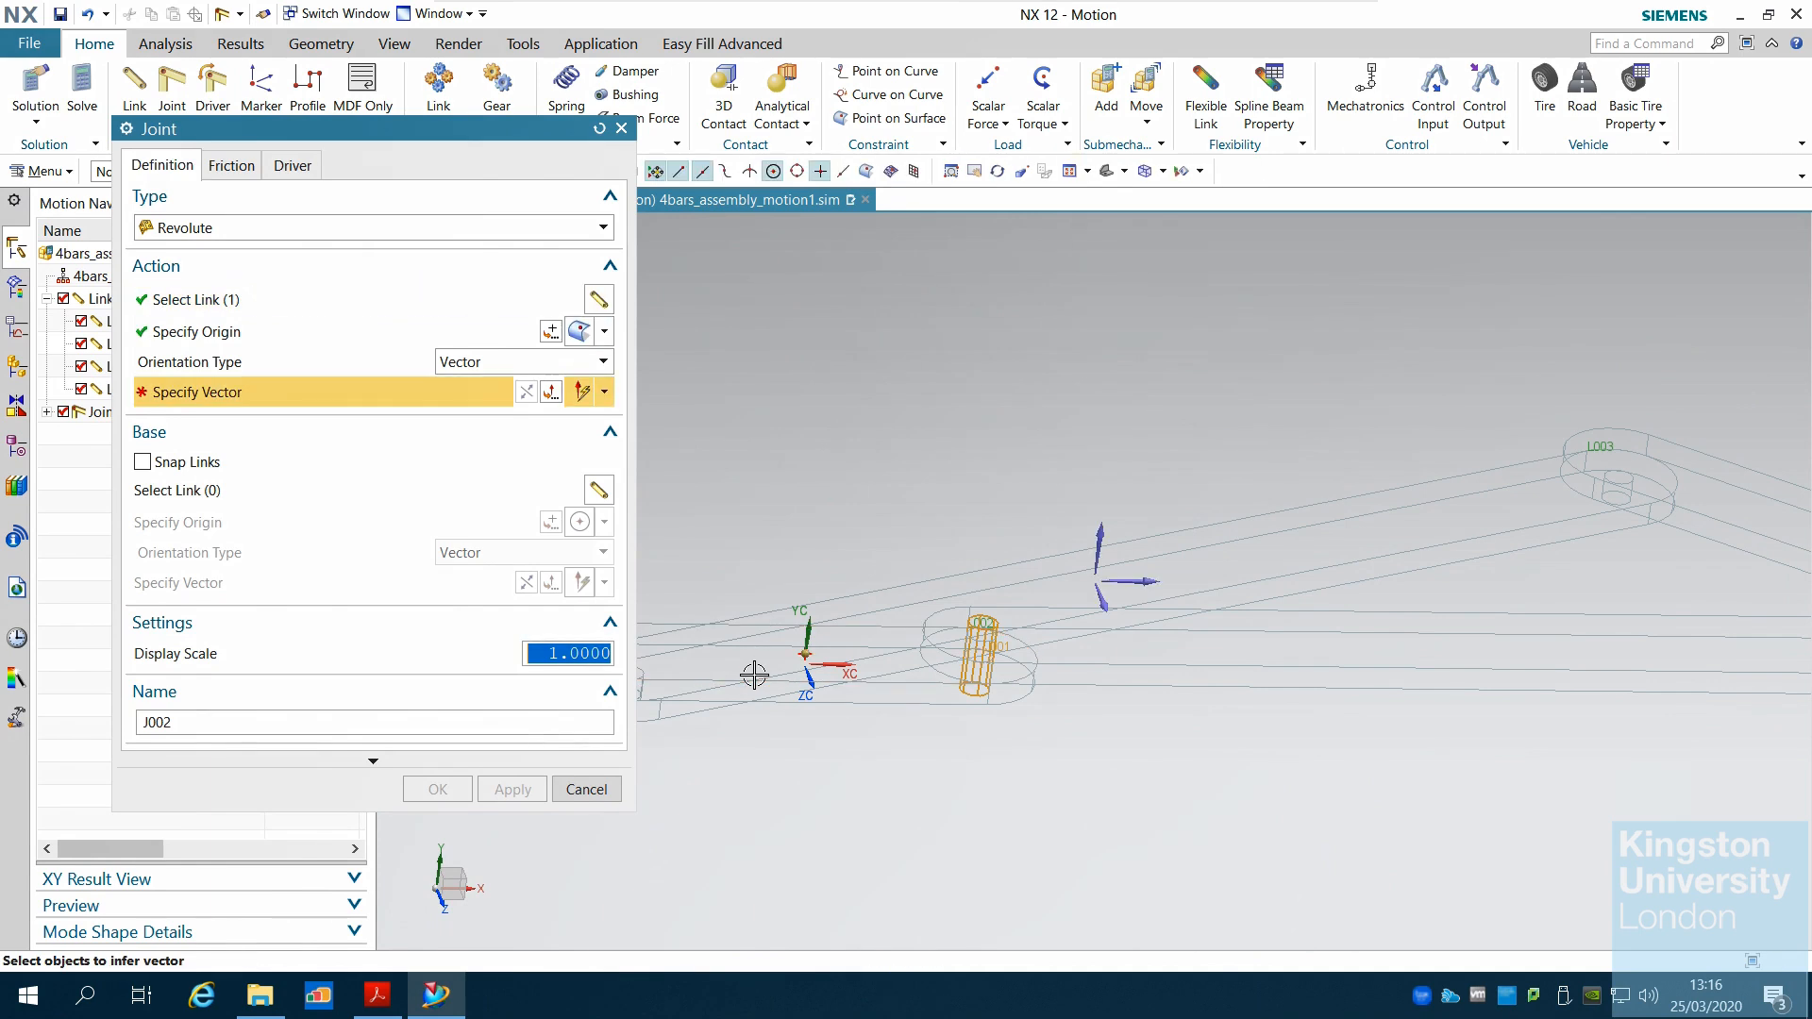
{"action": "left_click", "coordinate": [604, 331]}
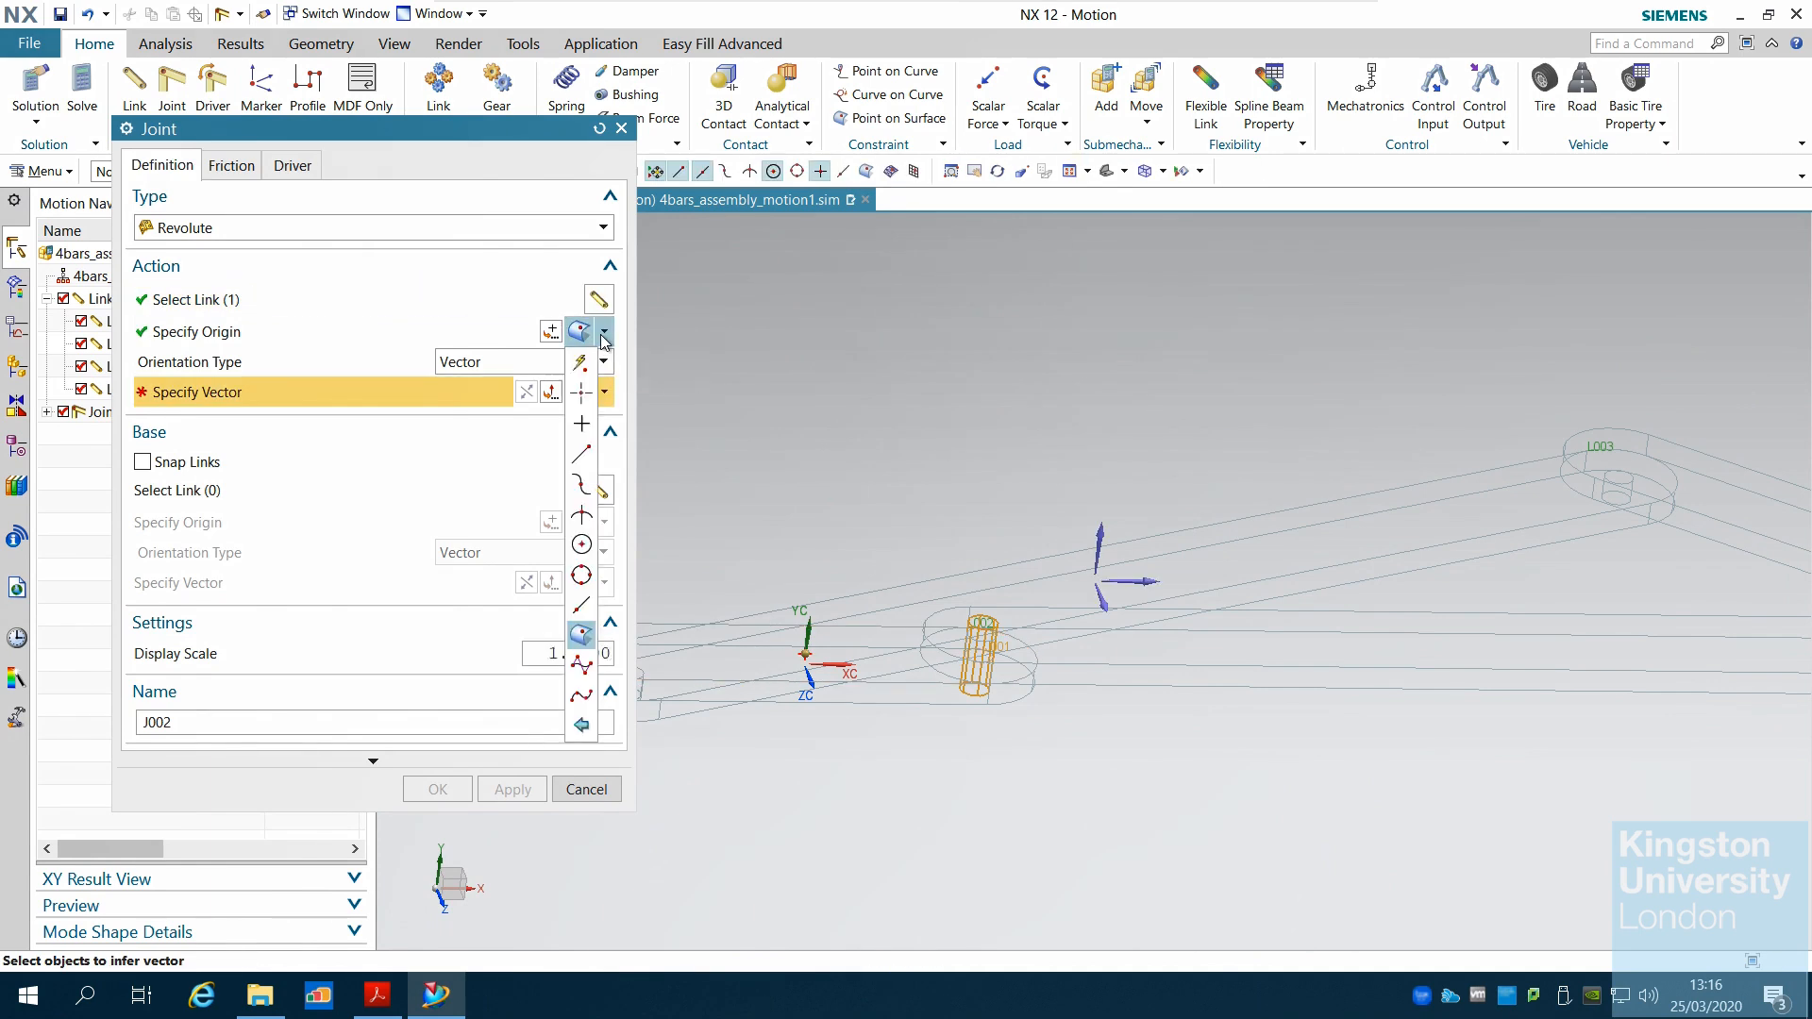
{"action": "left_click", "coordinate": [581, 544]}
{"action": "scroll", "coordinate": [1306, 651], "scroll_direction": "down", "scroll_amount": 2}
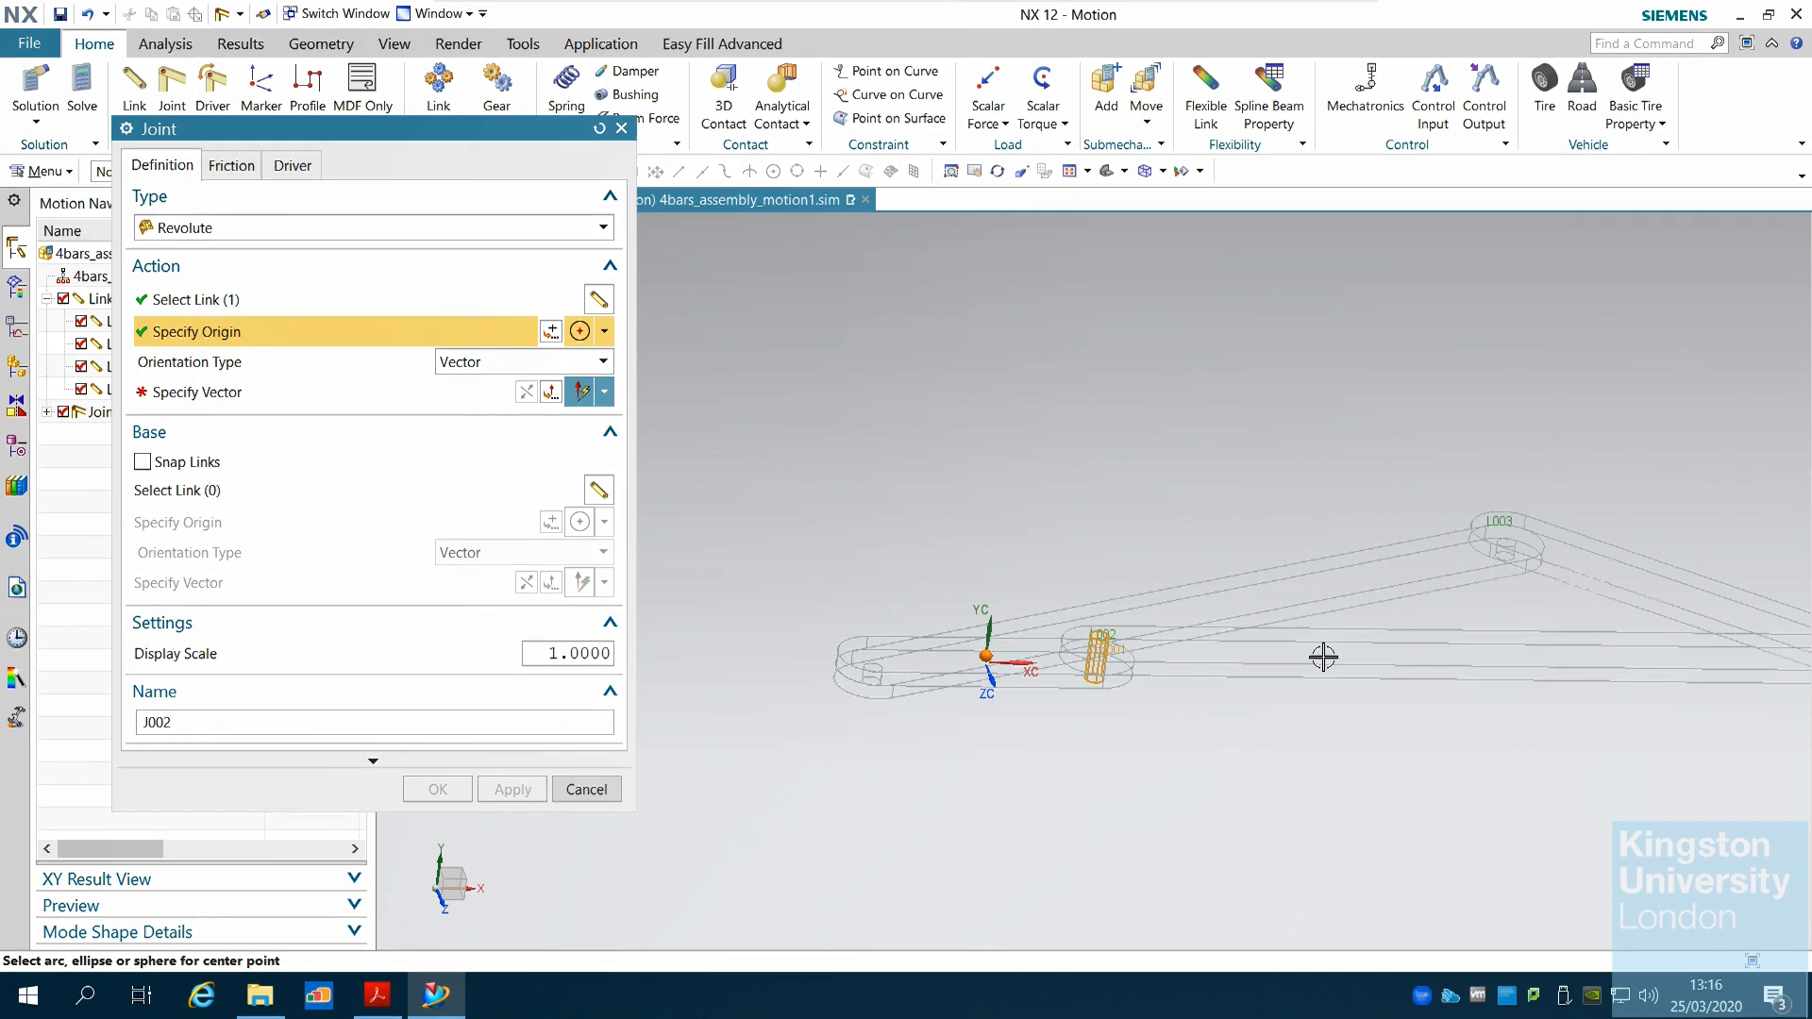
{"action": "scroll", "coordinate": [864, 676], "scroll_direction": "up", "scroll_amount": 2}
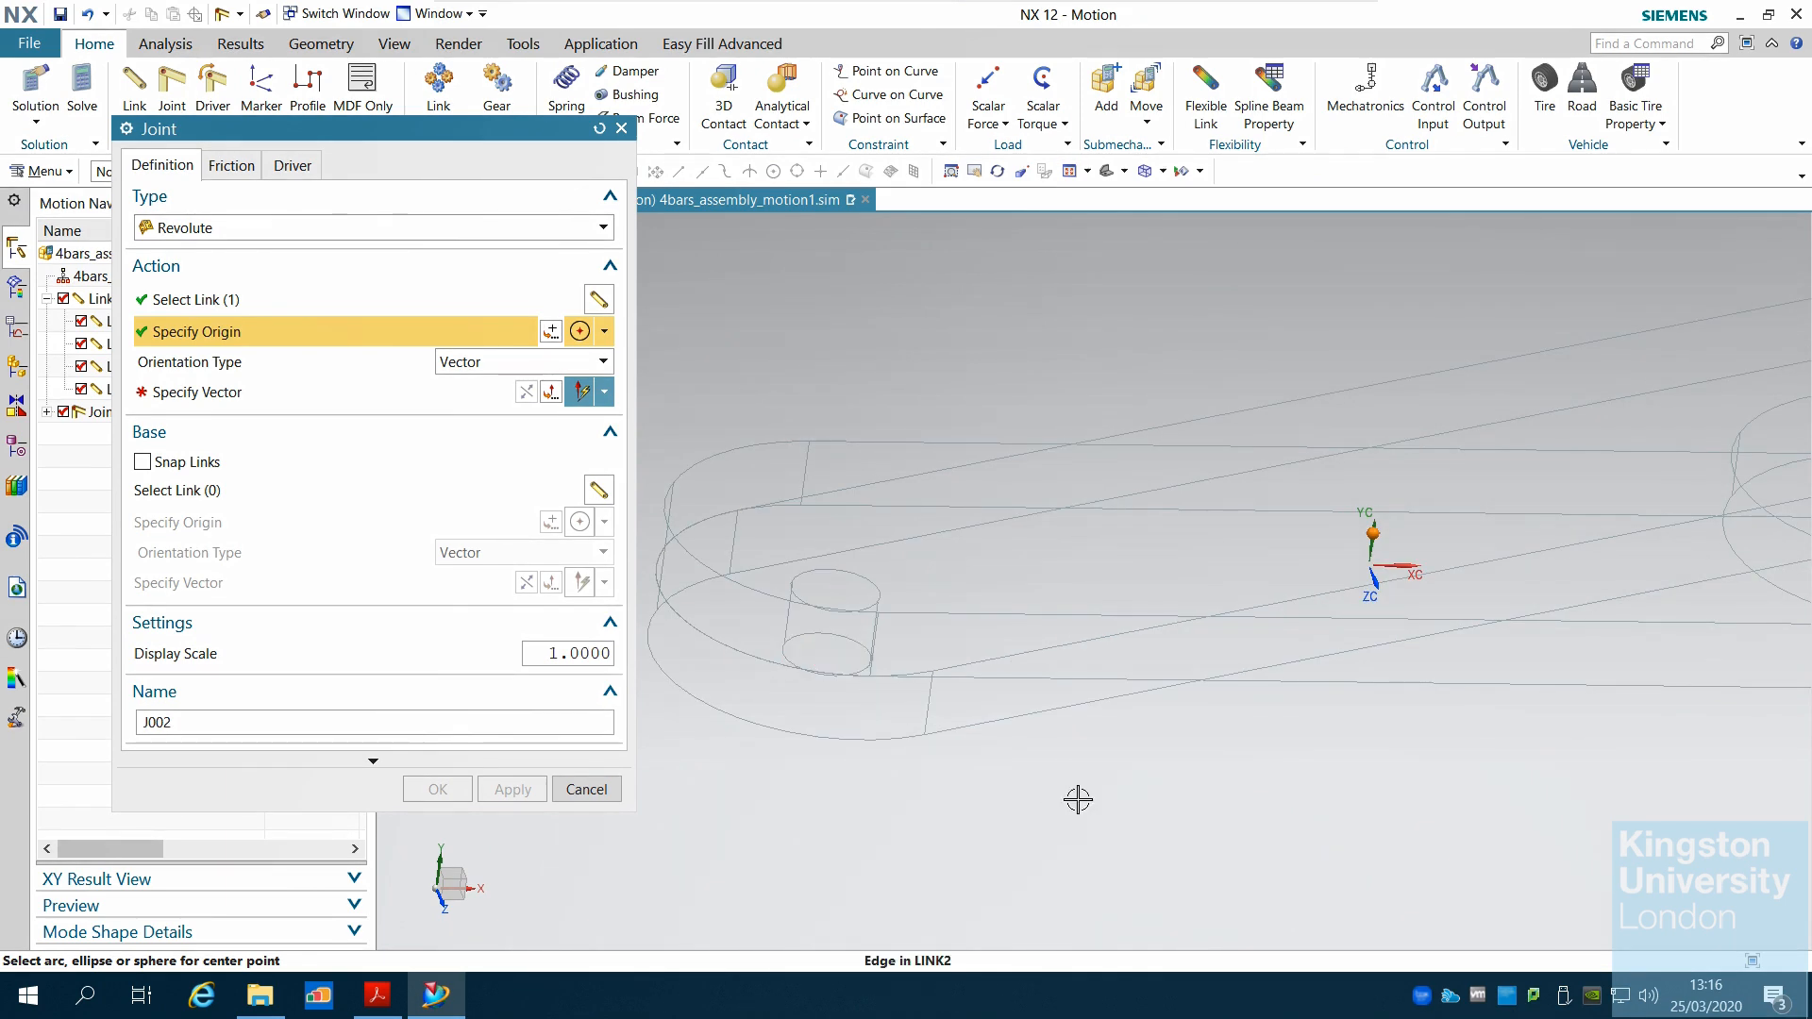
{"action": "middle_click_drag", "start_coordinate": [1076, 797], "coordinate": [1057, 759]}
{"action": "scroll", "coordinate": [947, 720], "scroll_direction": "down", "scroll_amount": 3}
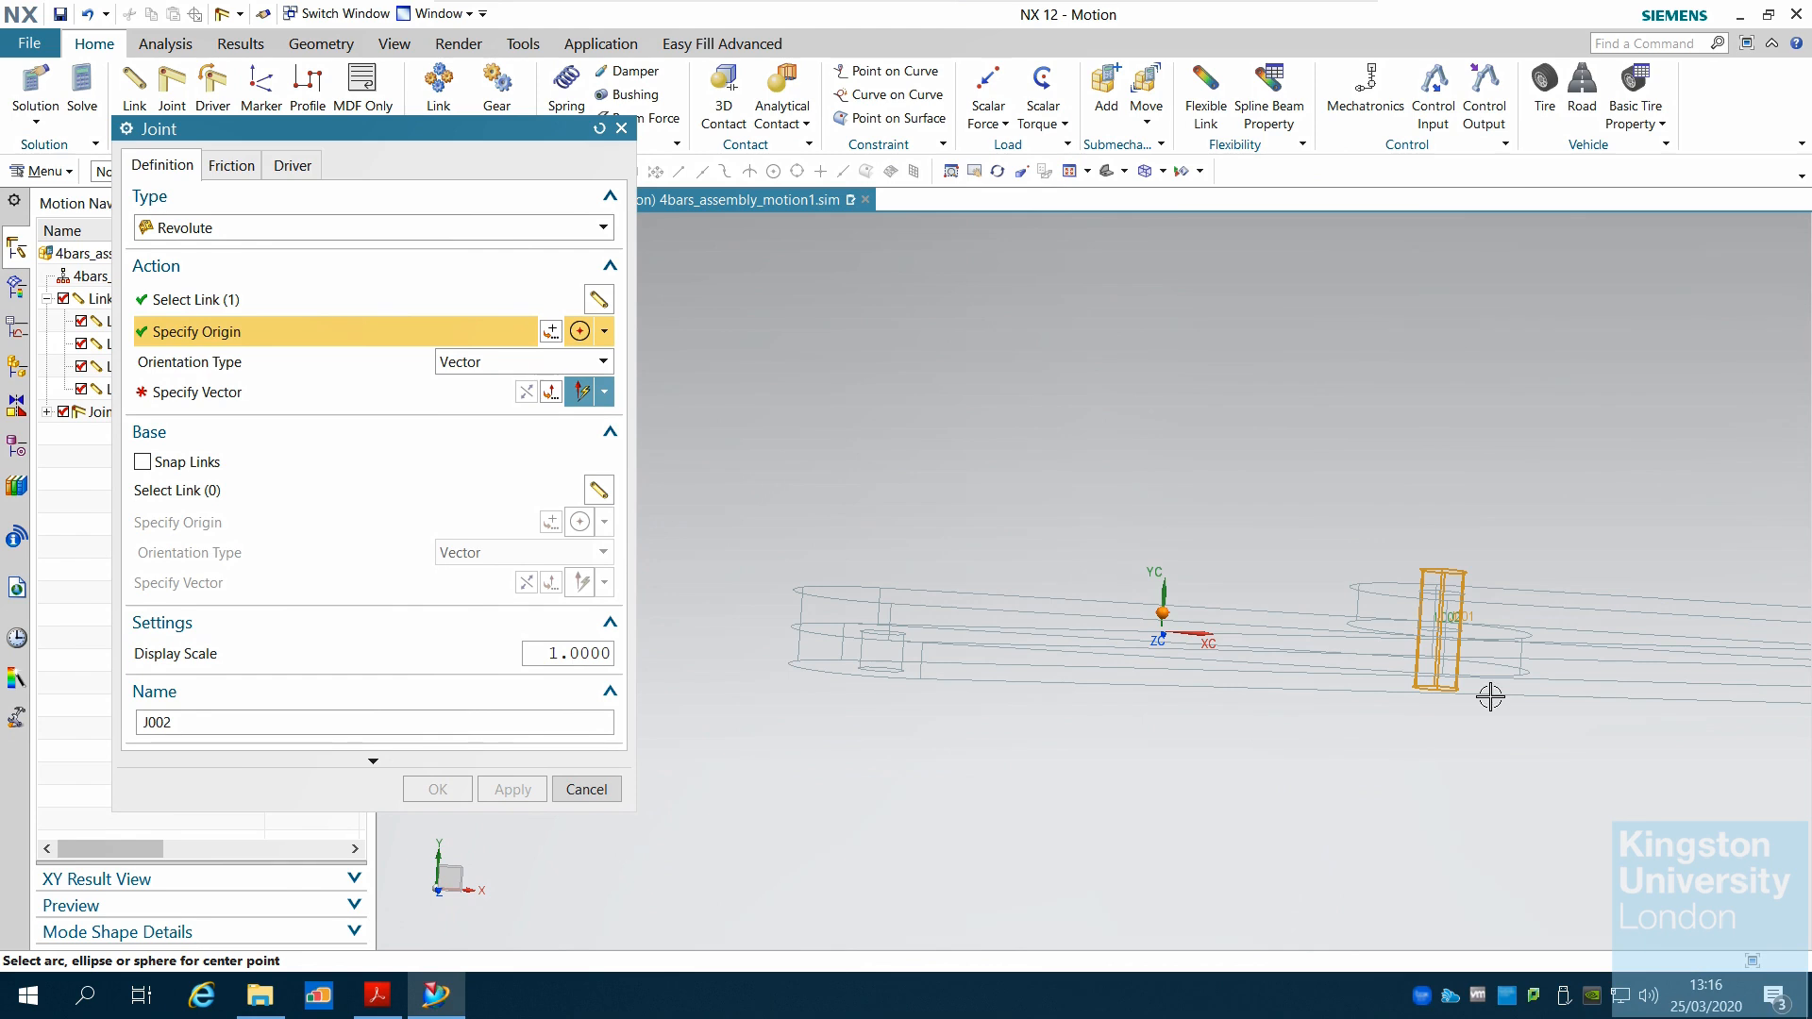
{"action": "scroll", "coordinate": [1490, 696], "scroll_direction": "up", "scroll_amount": 2}
{"action": "scroll", "coordinate": [1439, 708], "scroll_direction": "down", "scroll_amount": 3}
{"action": "scroll", "coordinate": [1000, 688], "scroll_direction": "up", "scroll_amount": 3}
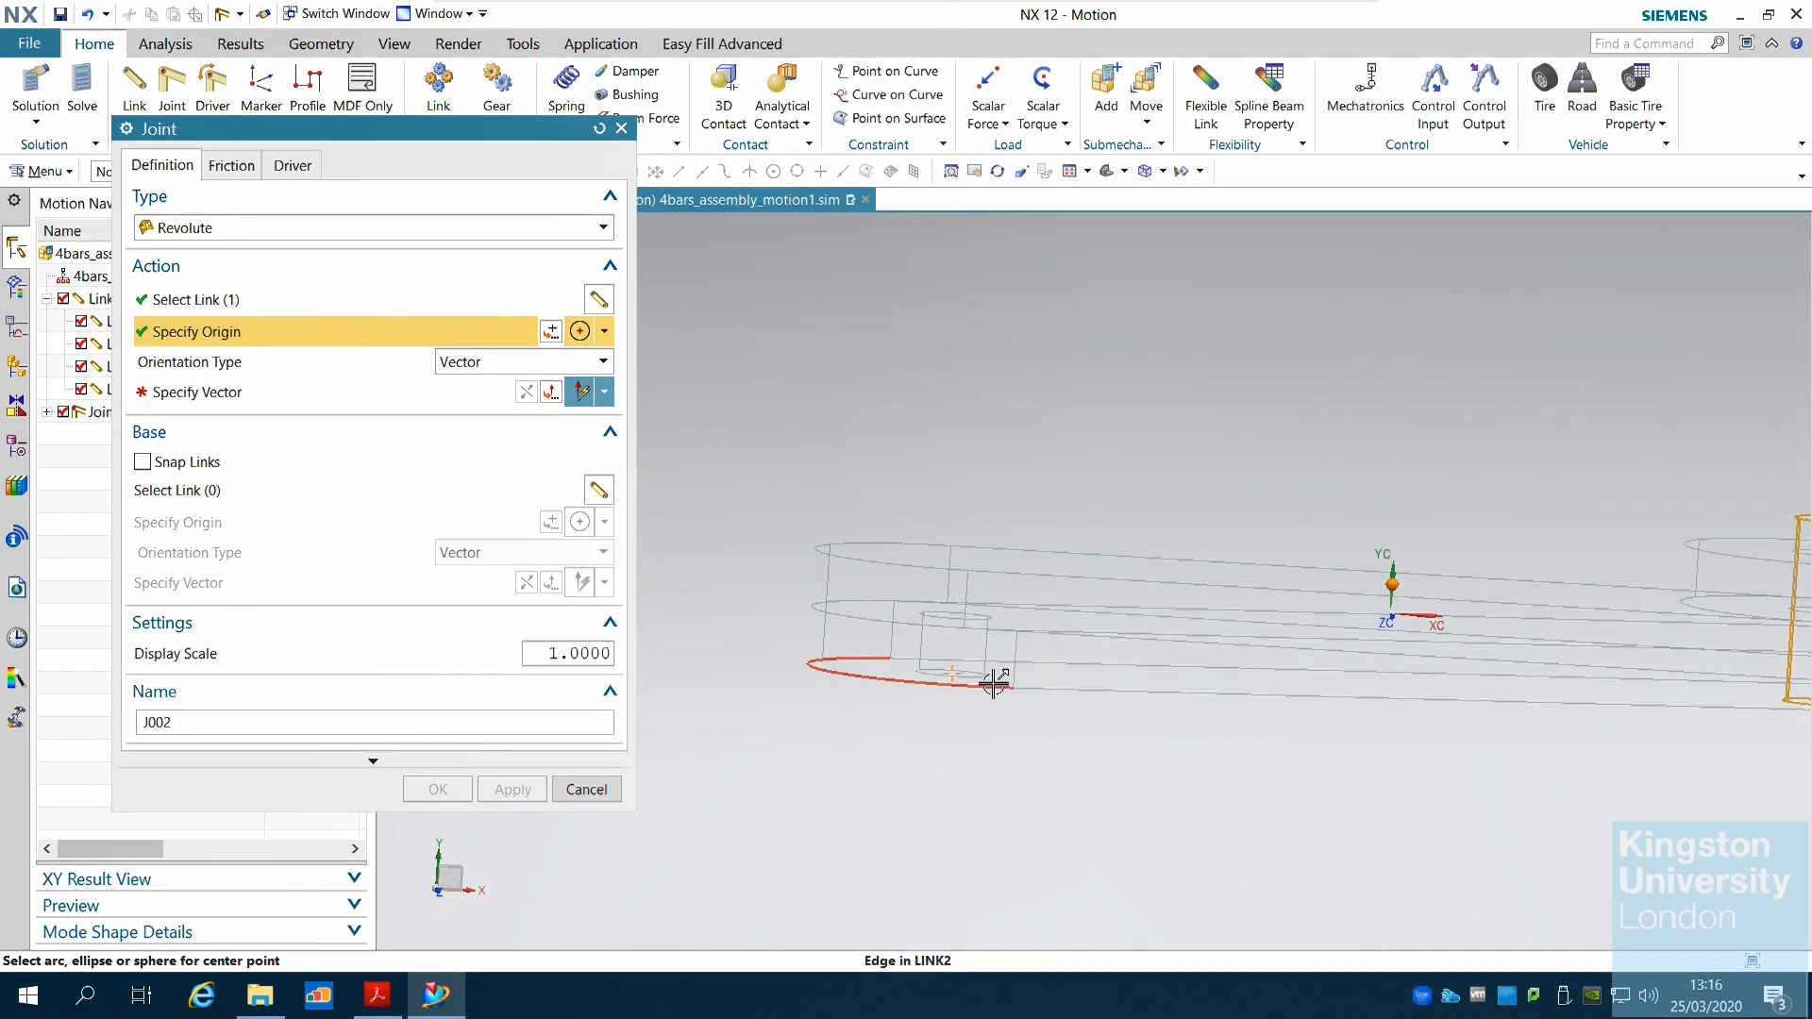
{"action": "left_click", "coordinate": [973, 620]}
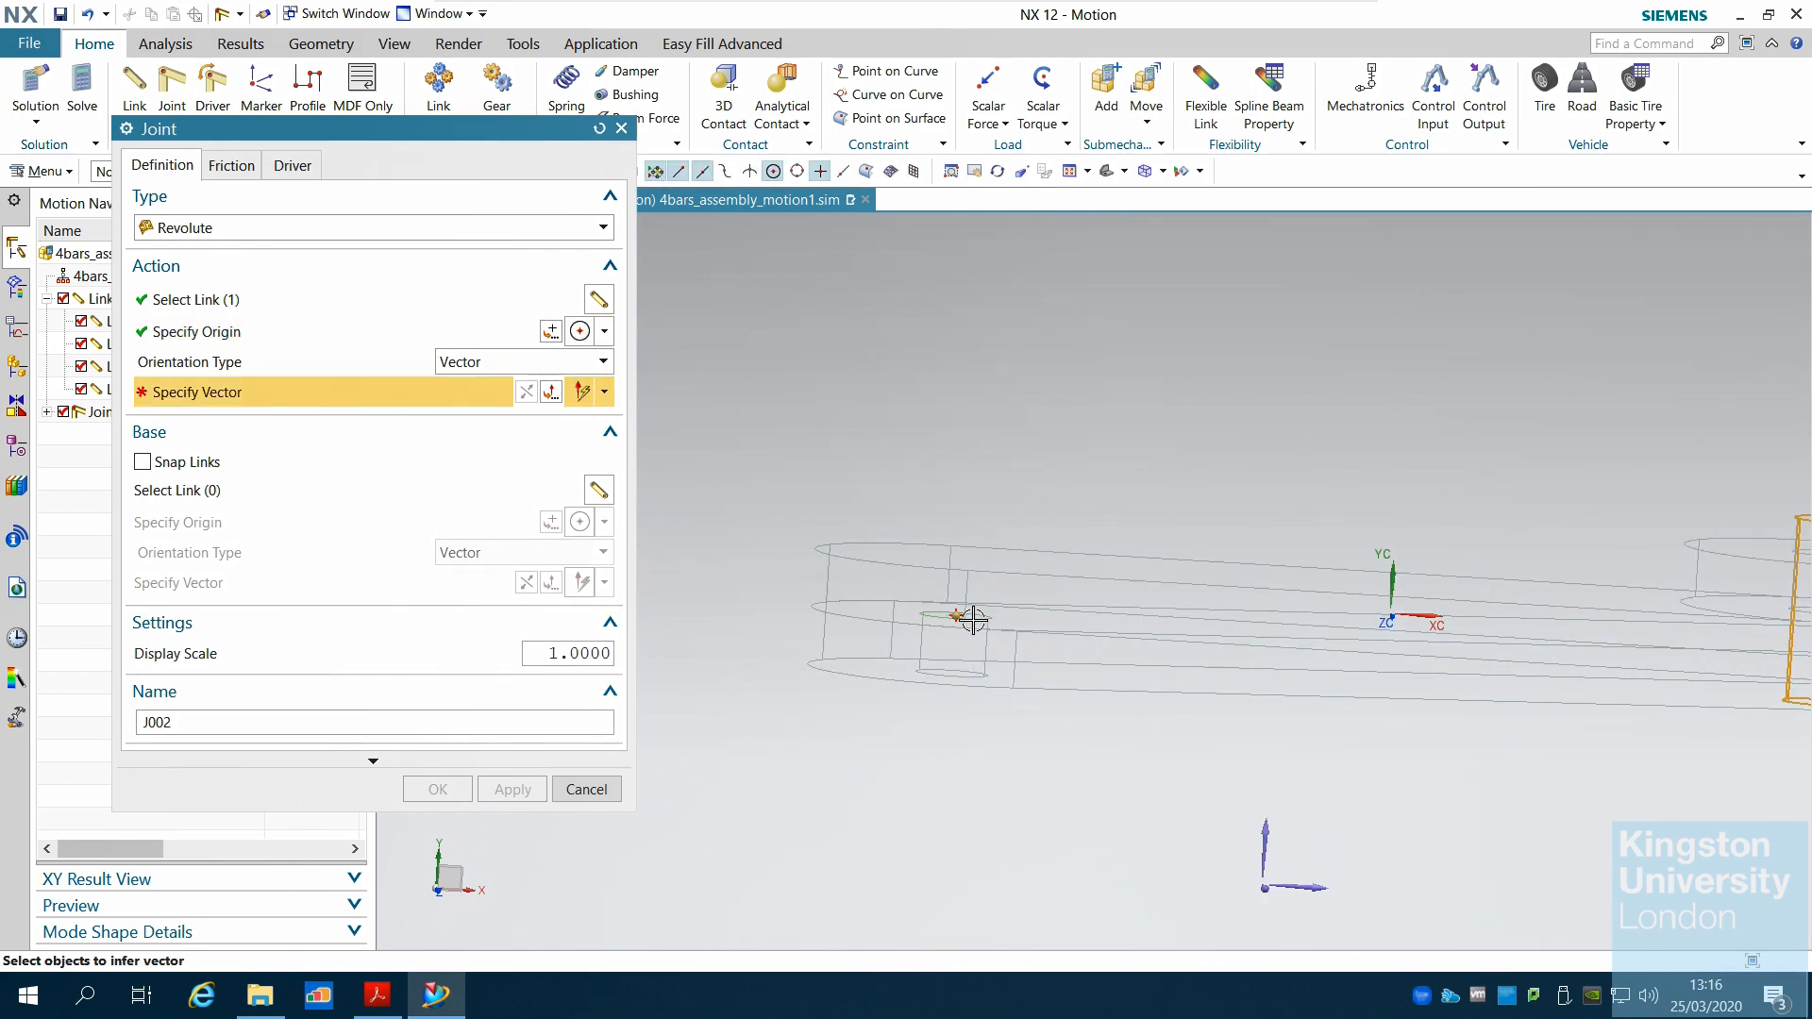
{"action": "left_click", "coordinate": [1268, 833]}
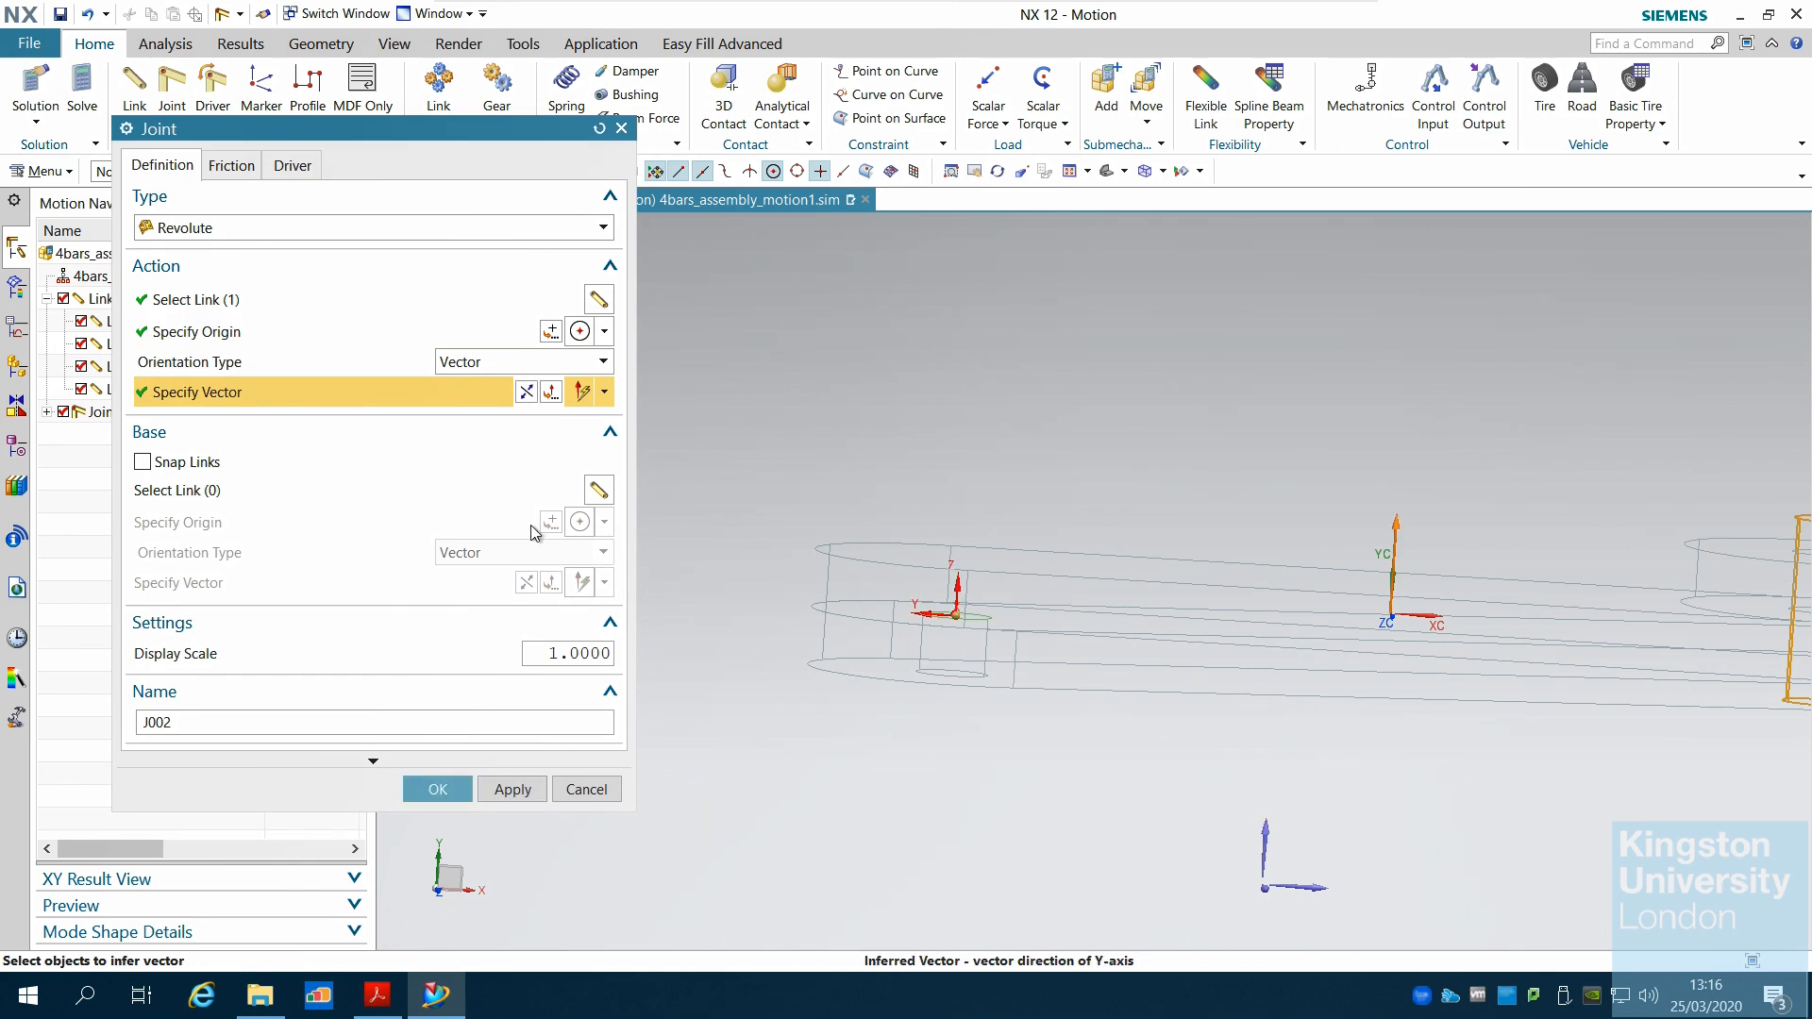
Step: Enable Snap Links with the adjoining long inclined bar as base, set the same hole centre and Y-axis vector, and create the joint
{"action": "left_click", "coordinate": [143, 461]}
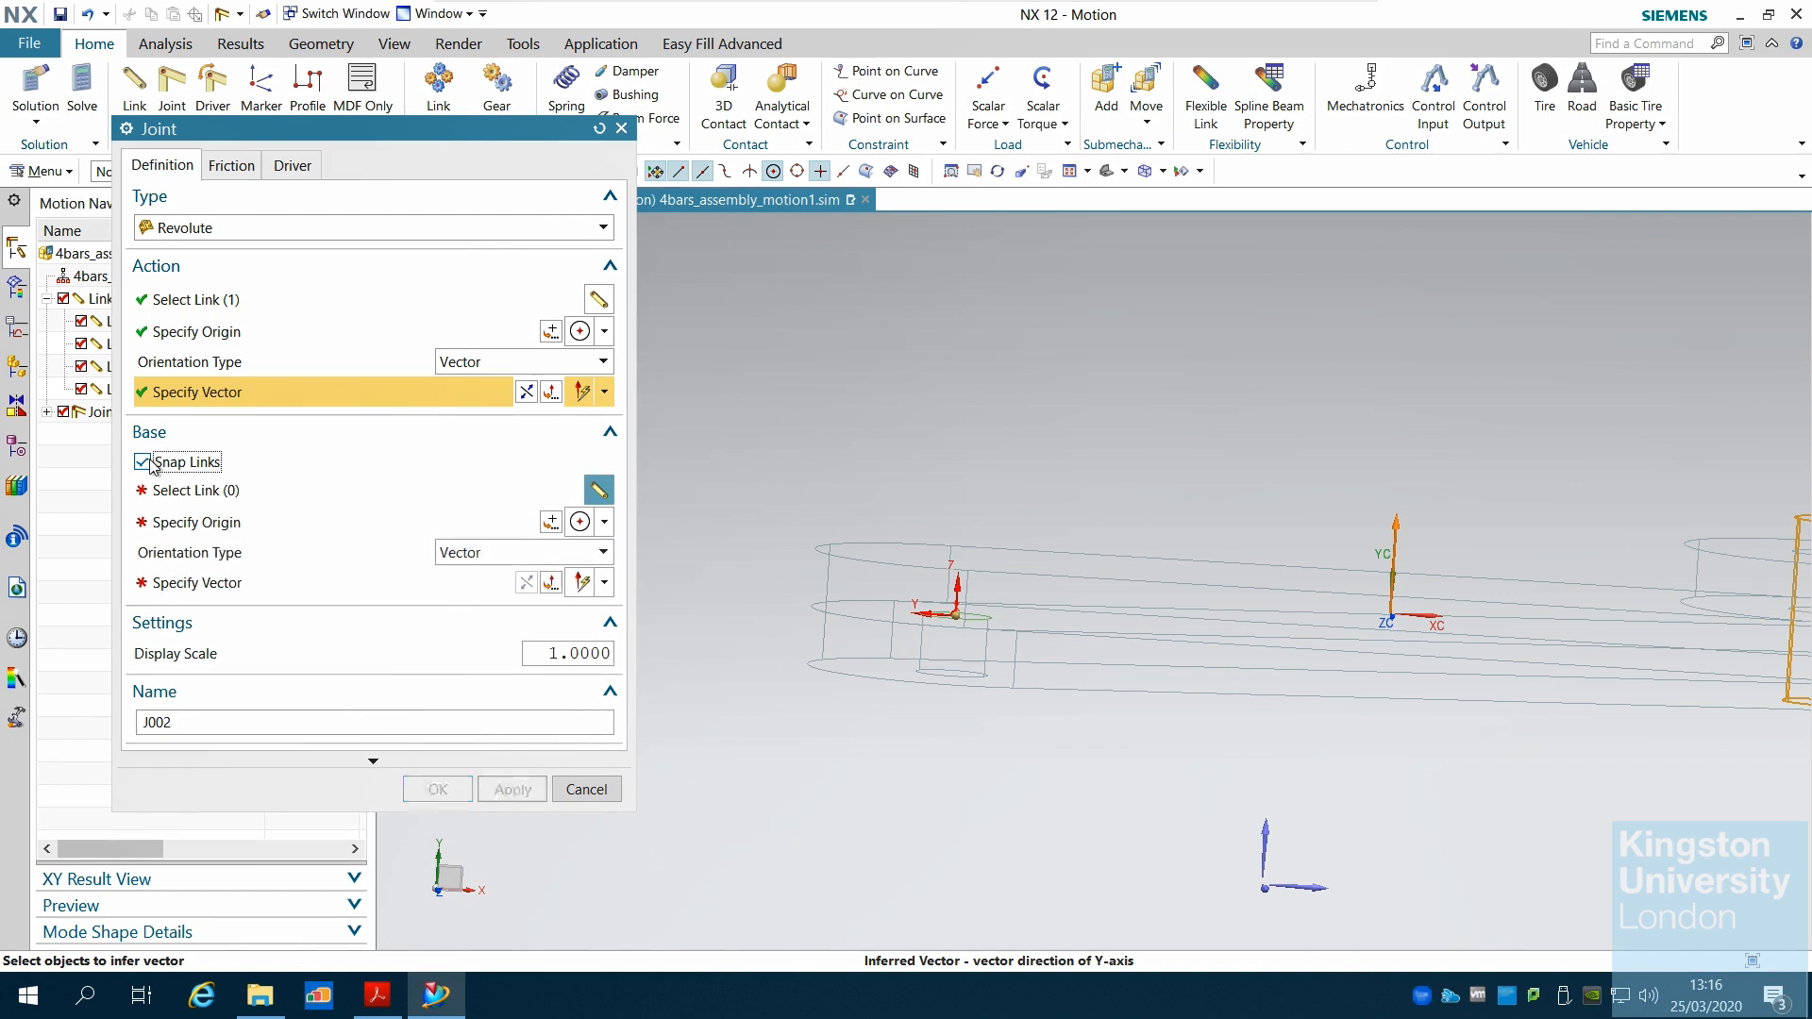
{"action": "middle_click", "coordinate": [1288, 681]}
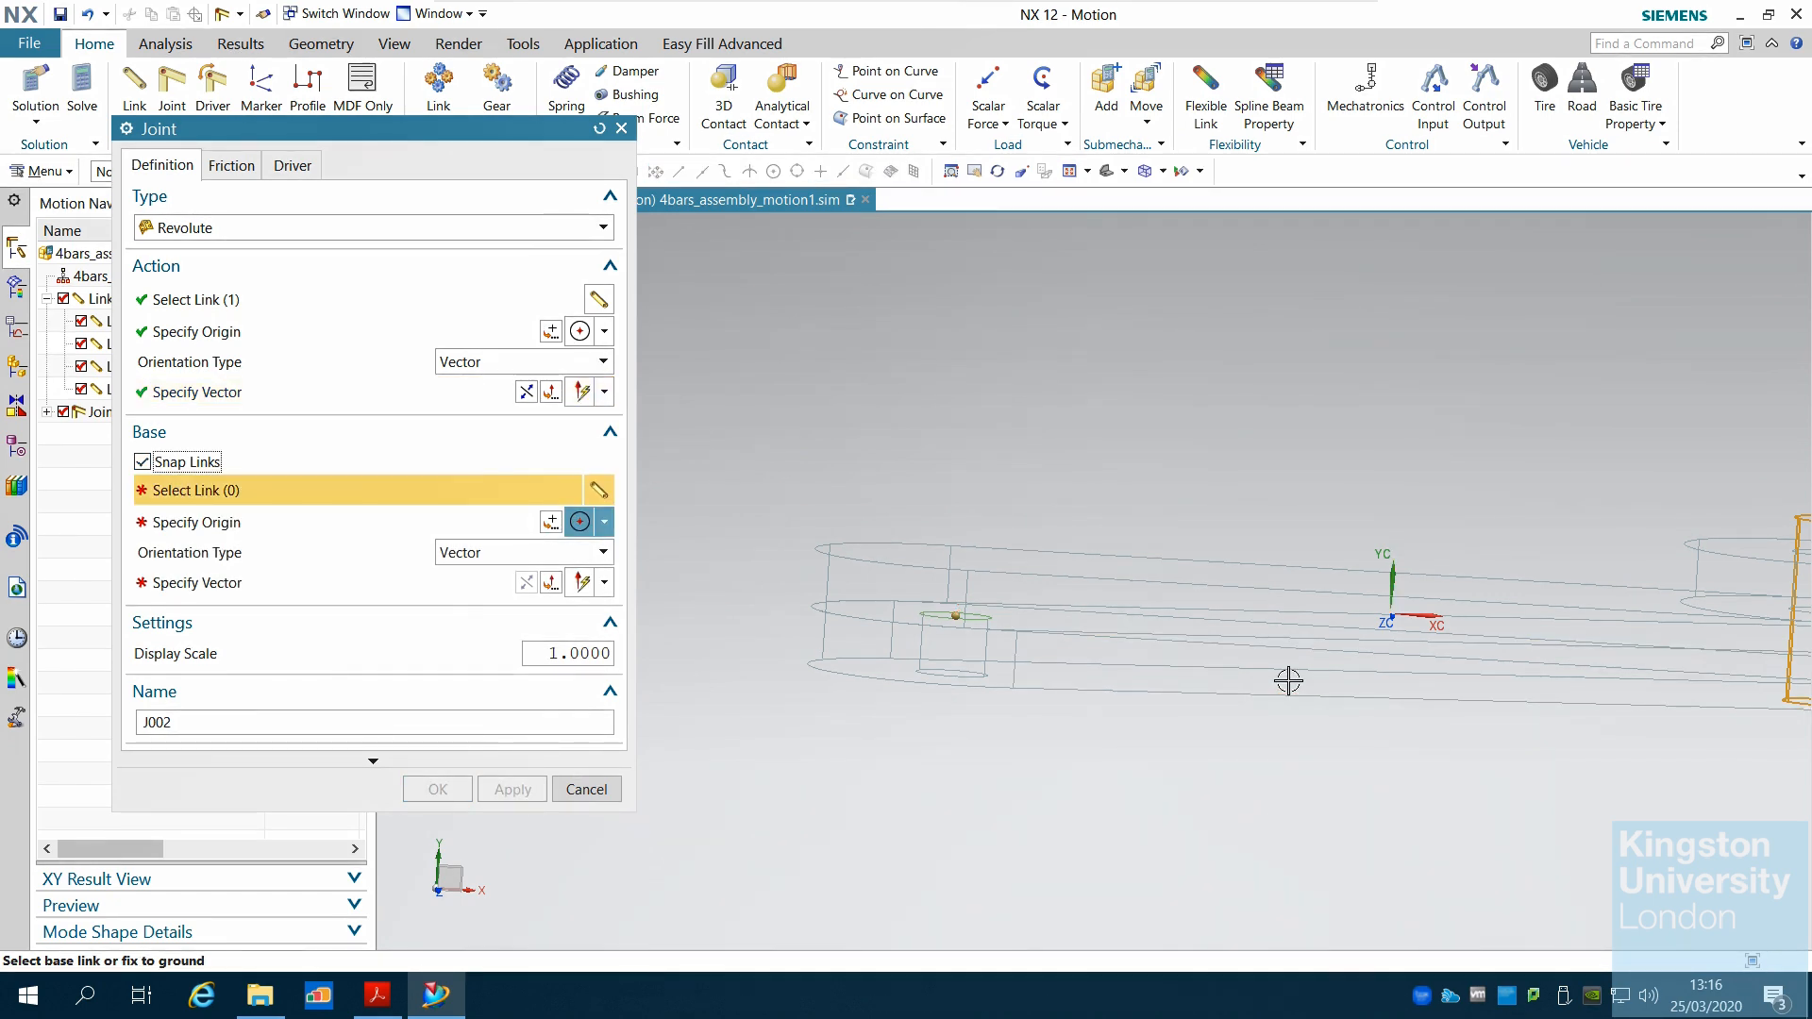
{"action": "left_click", "coordinate": [1232, 689]}
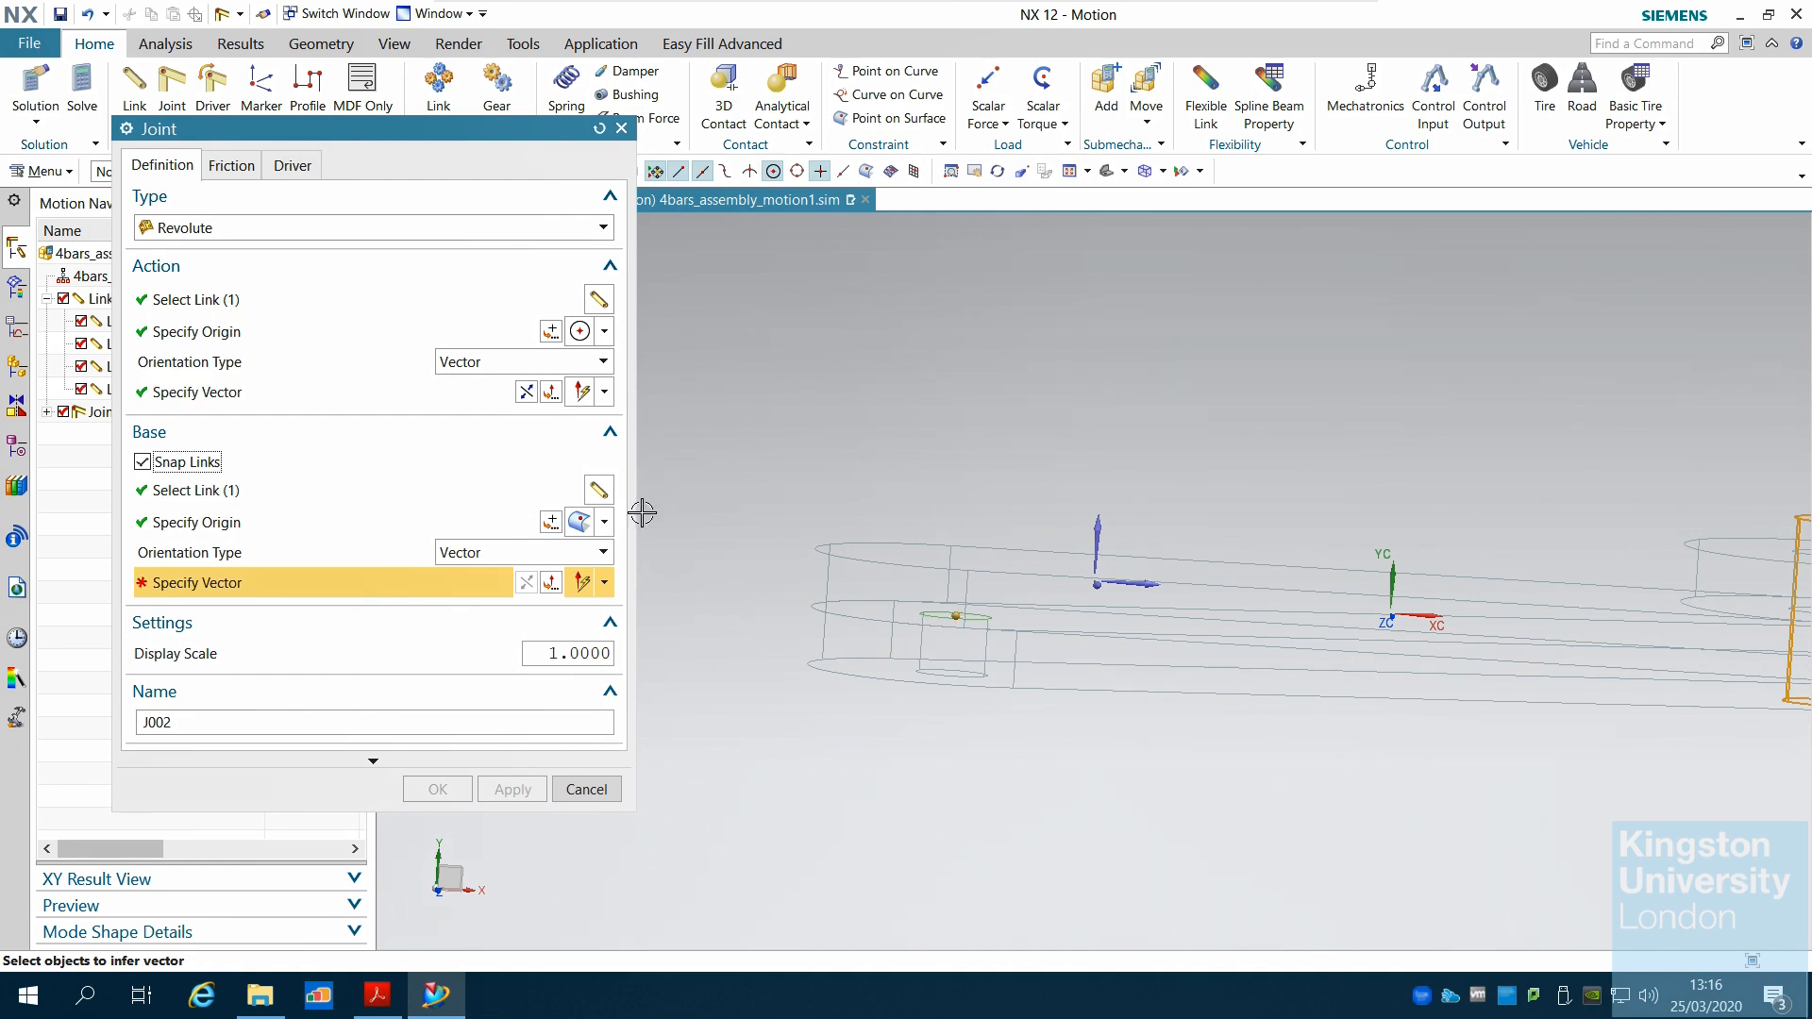
{"action": "left_click", "coordinate": [602, 524]}
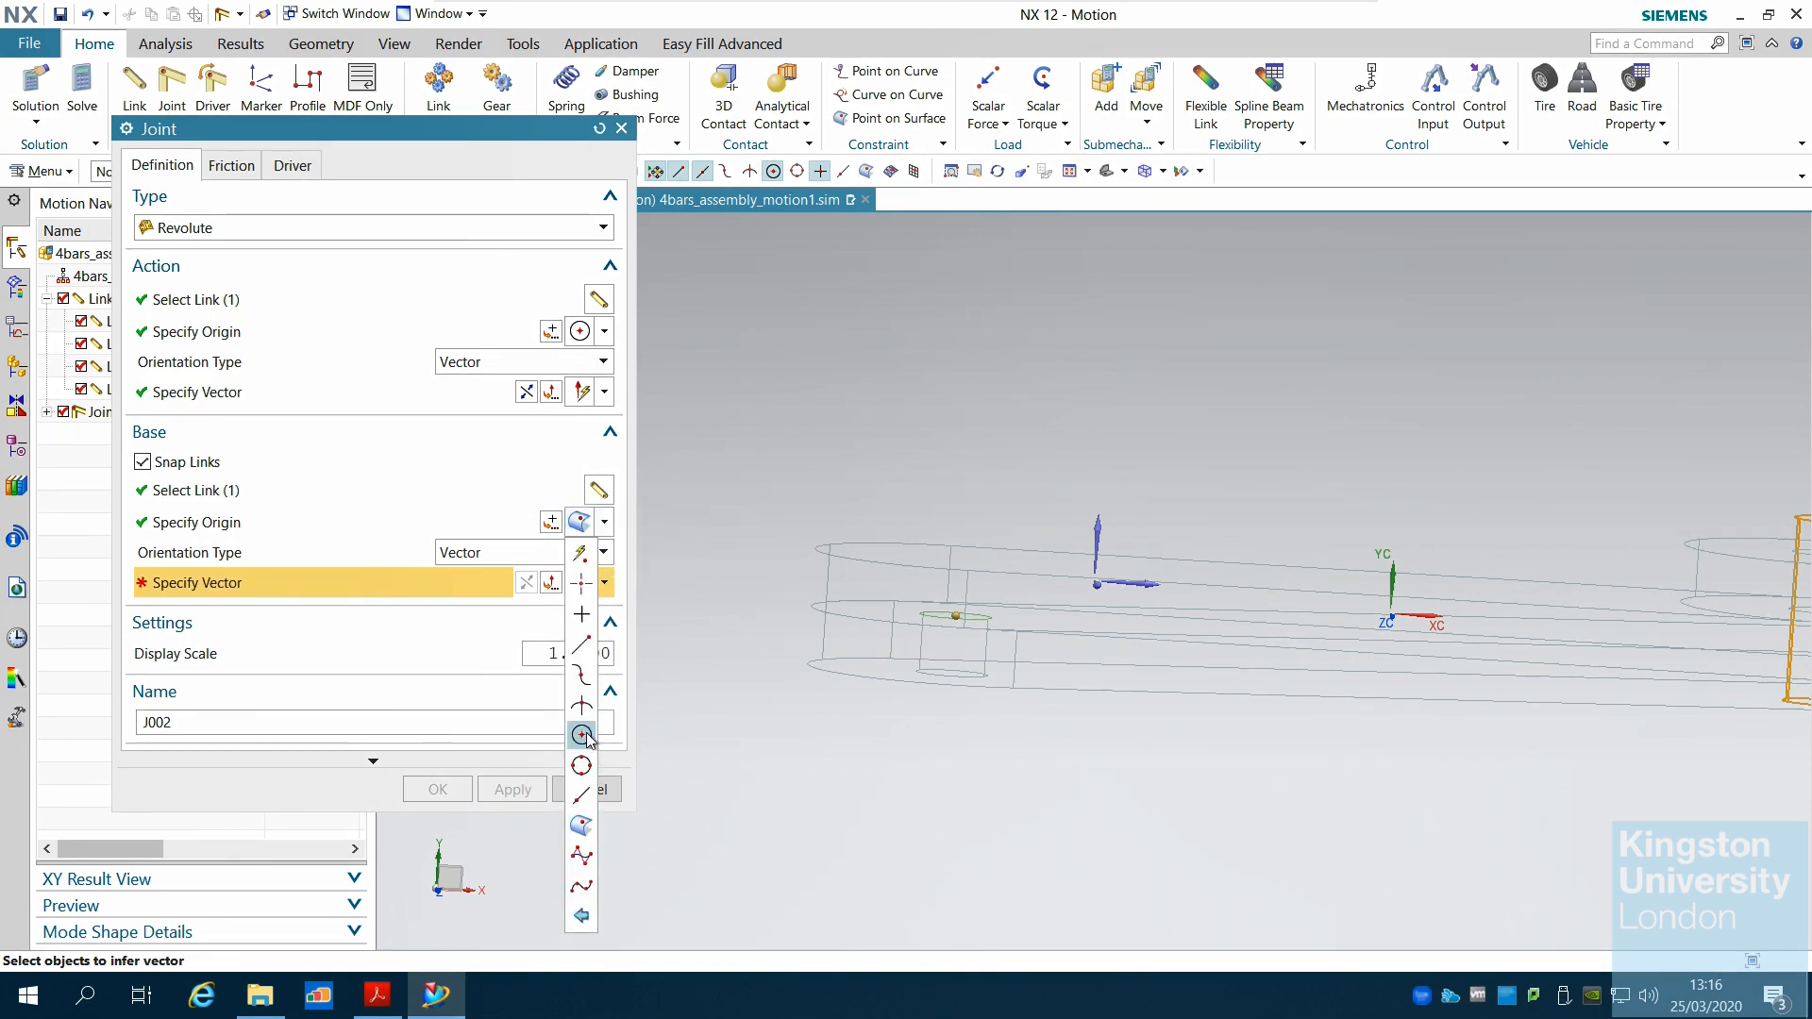
{"action": "left_click", "coordinate": [604, 728]}
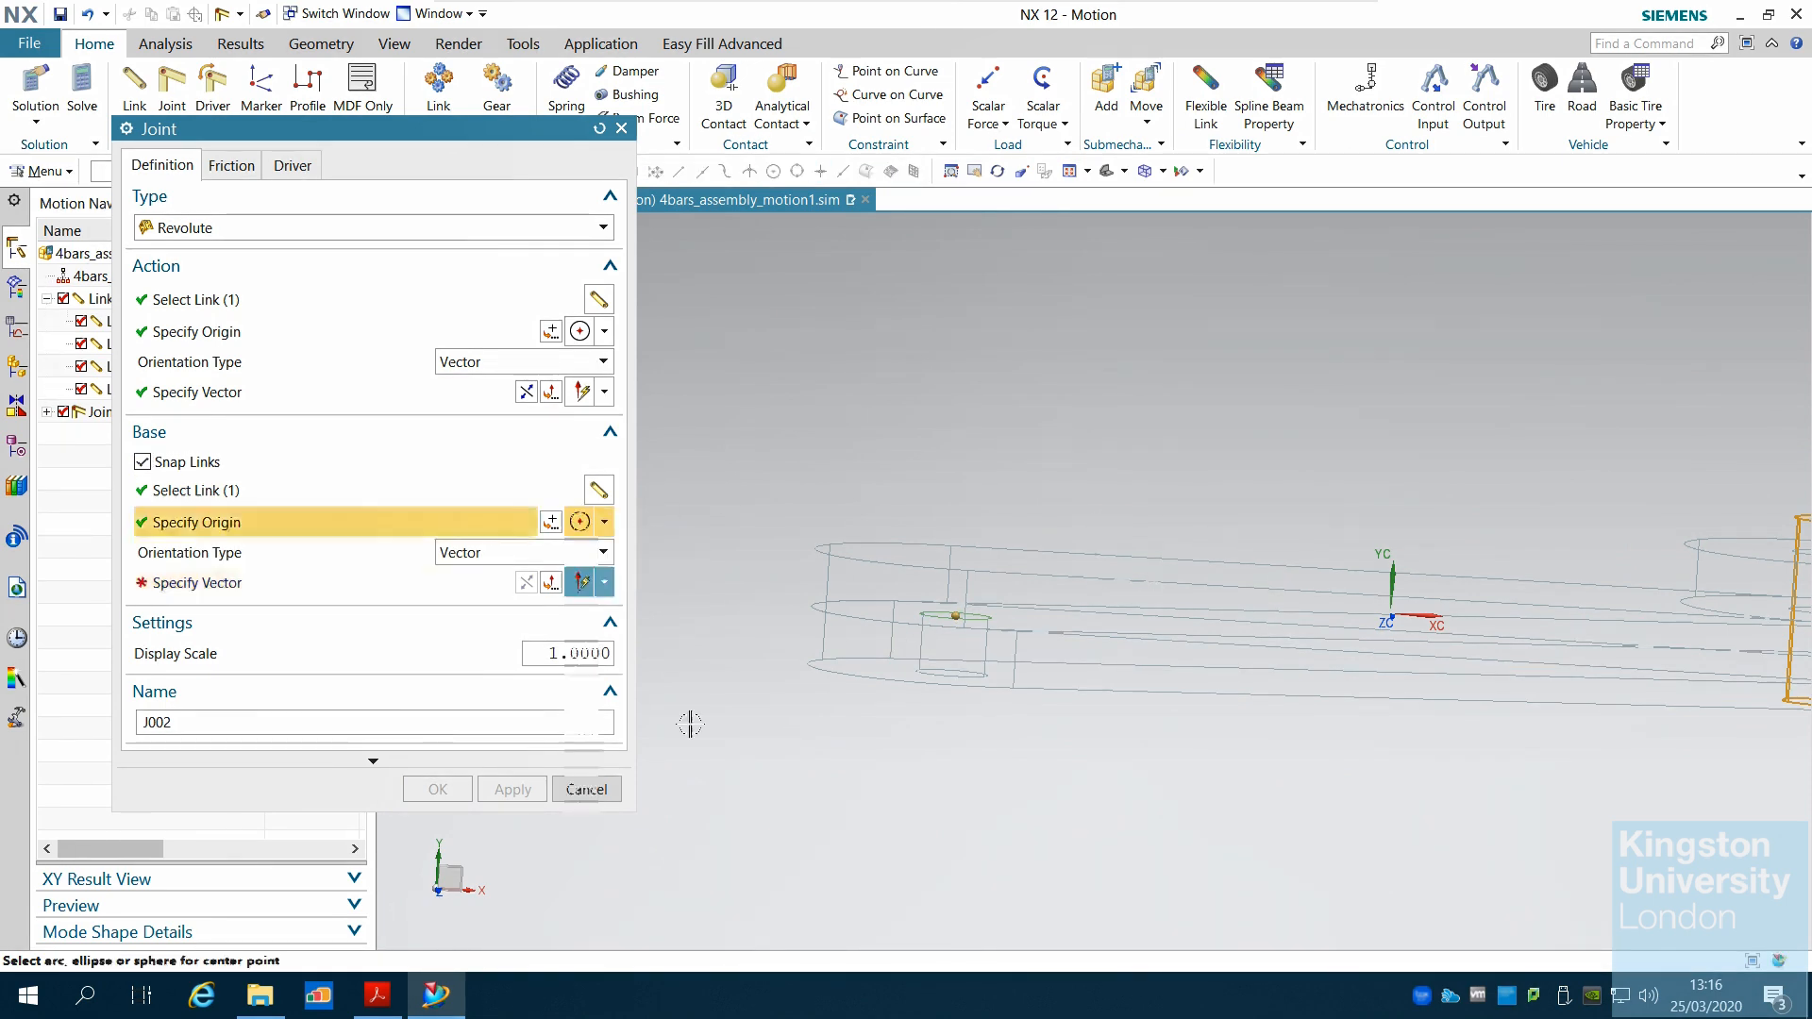
{"action": "left_click", "coordinate": [981, 620]}
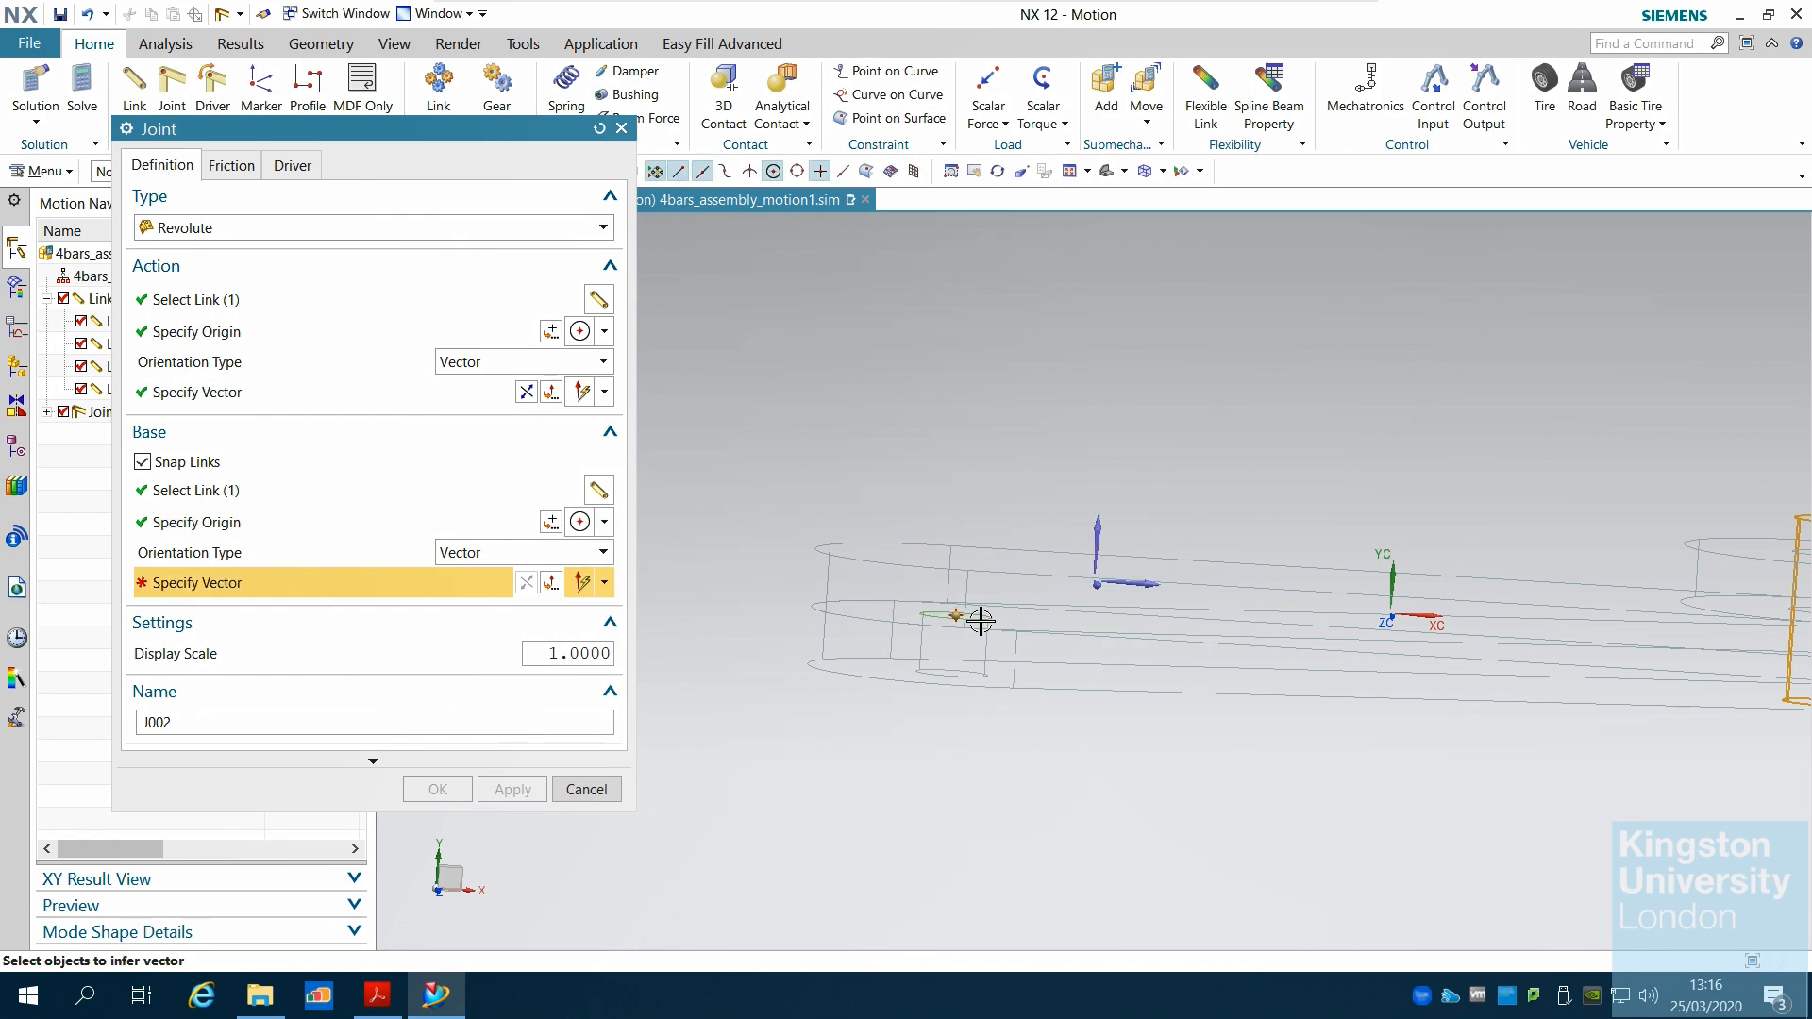
{"action": "left_click", "coordinate": [1097, 525]}
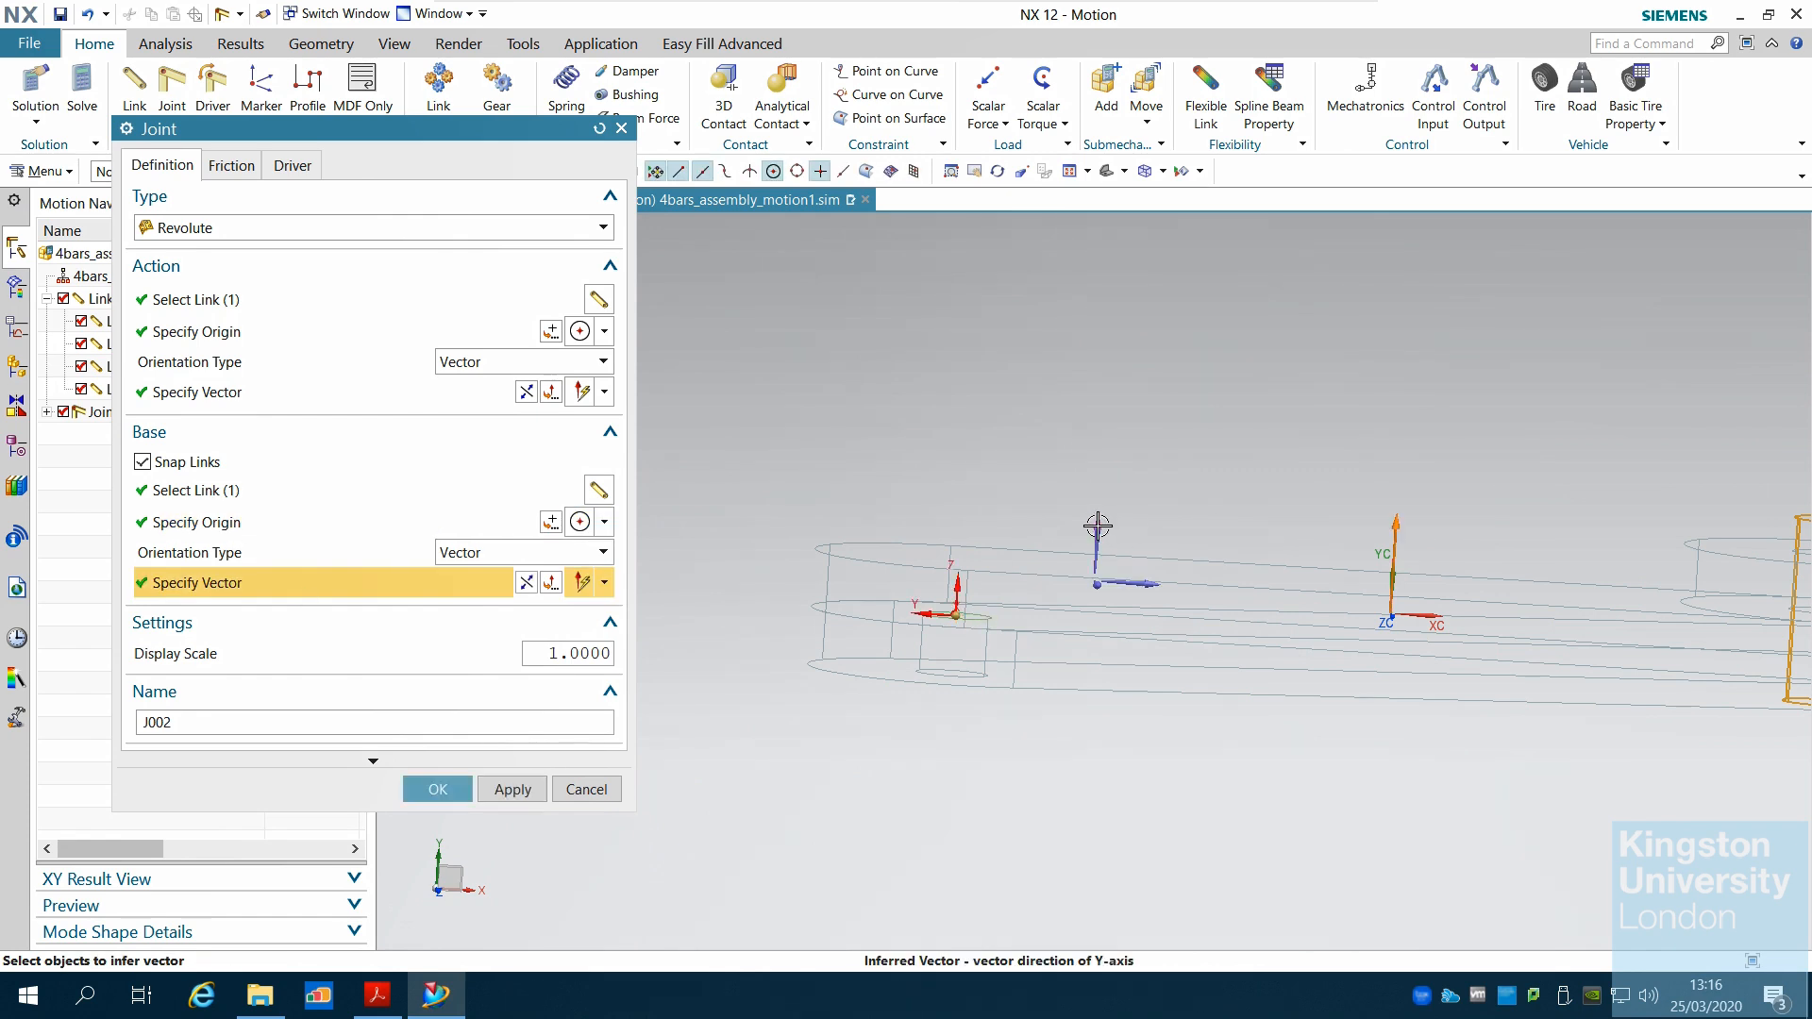
{"action": "left_click", "coordinate": [437, 789]}
Step: Inspect the orientation of the second joint's symbol and expand the list of joints
{"action": "middle_click_drag", "start_coordinate": [1057, 472], "coordinate": [1020, 546]}
{"action": "middle_click_drag", "start_coordinate": [1234, 632], "coordinate": [1114, 625]}
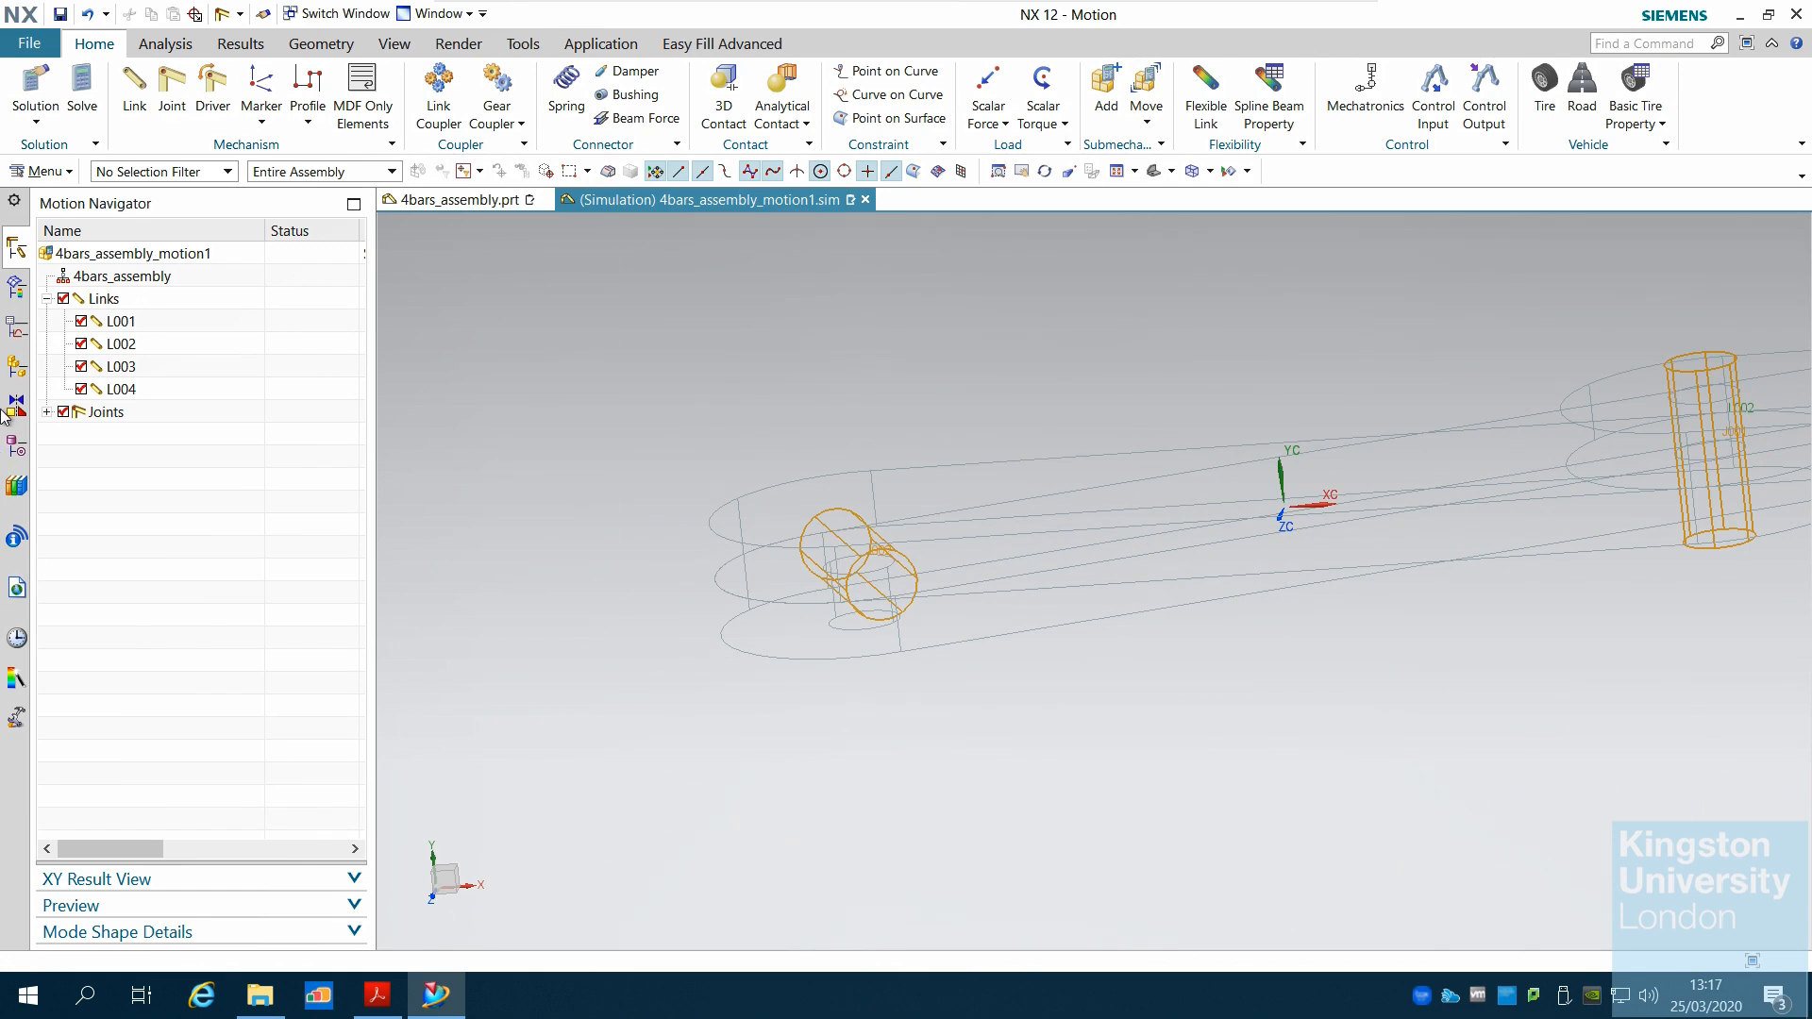
{"action": "left_click", "coordinate": [47, 412]}
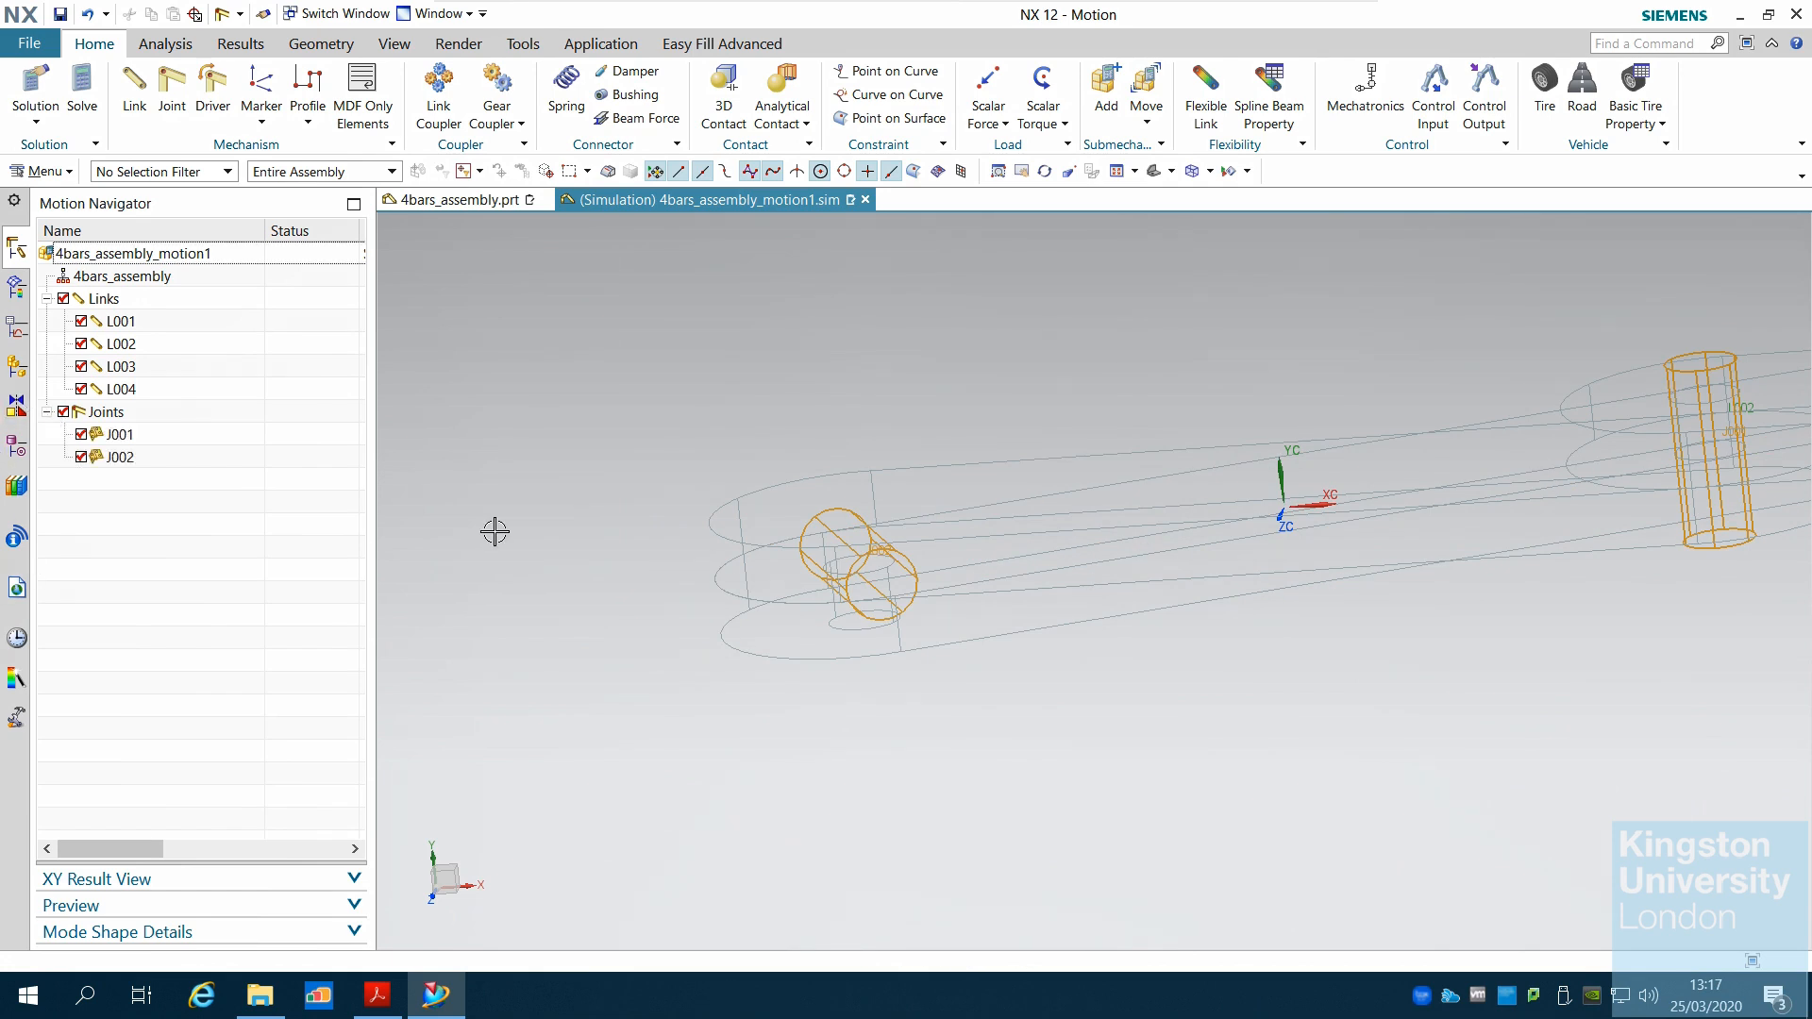
Step: Undo the second joint and restart it as revolute with the short bar as action link, its free end's upper hole-edge centre as origin, vector along Y
{"action": "left_click", "coordinate": [88, 15]}
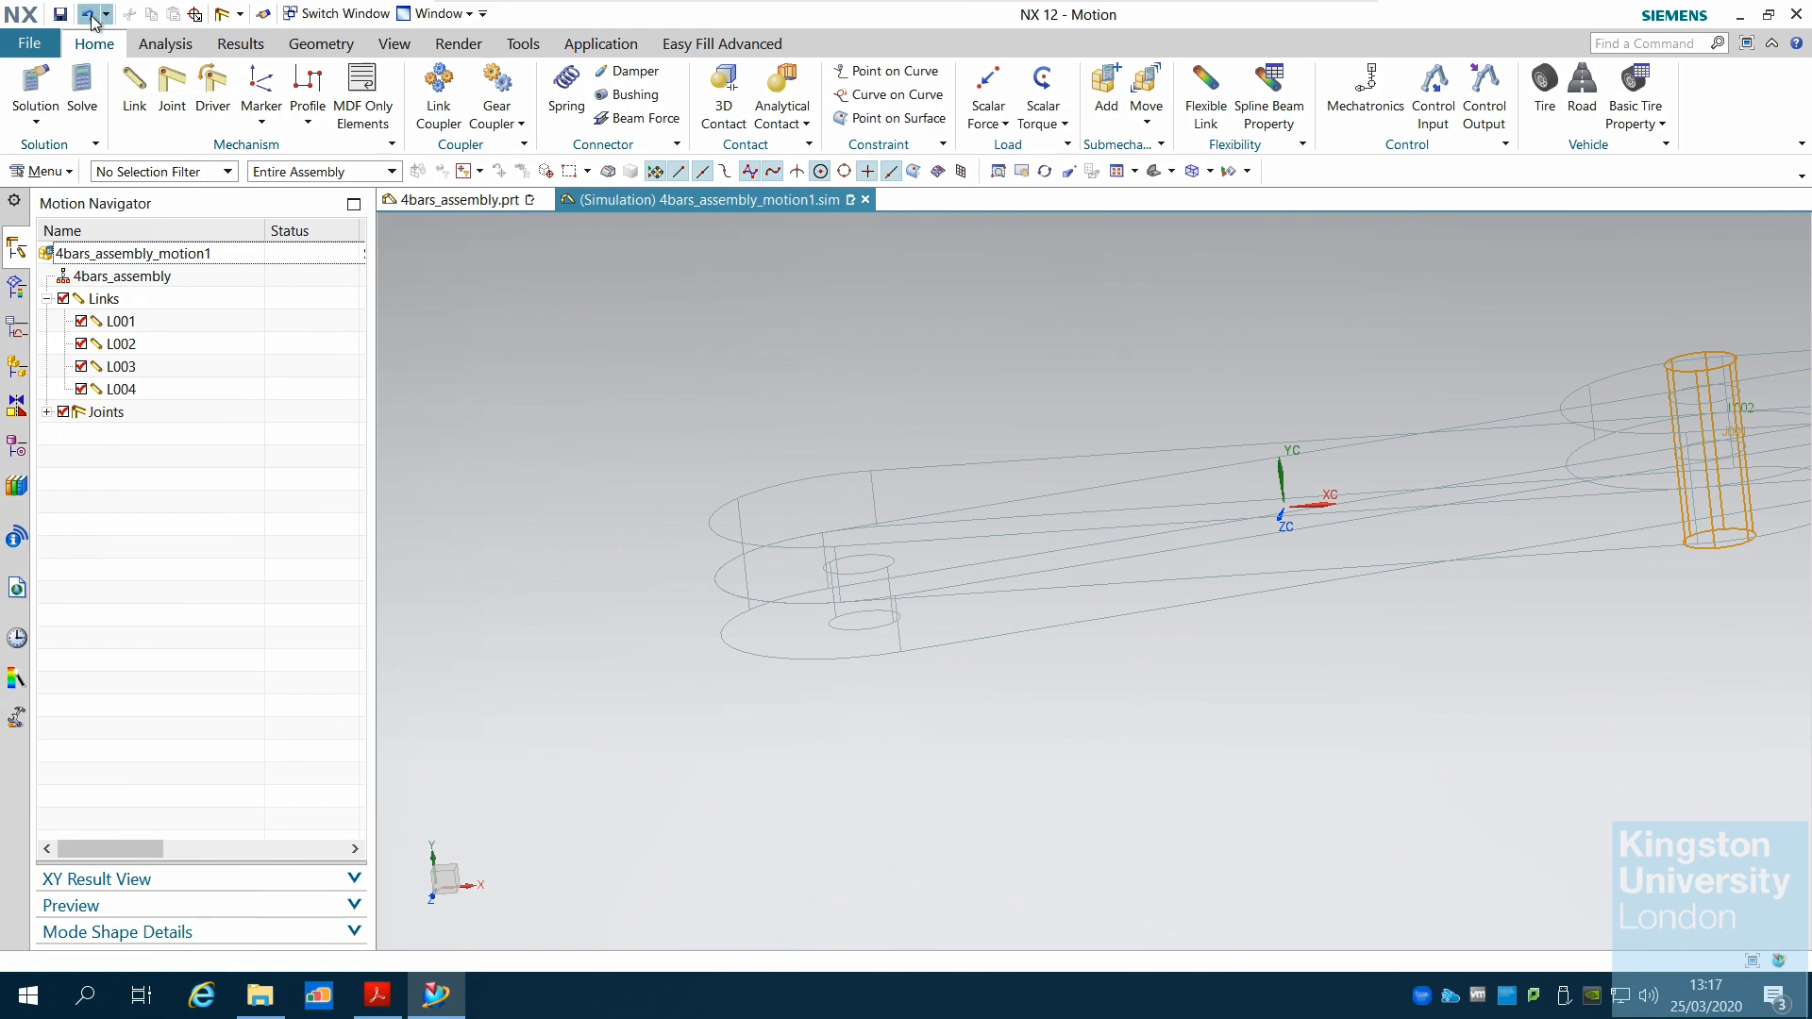
{"action": "left_click", "coordinate": [178, 110]}
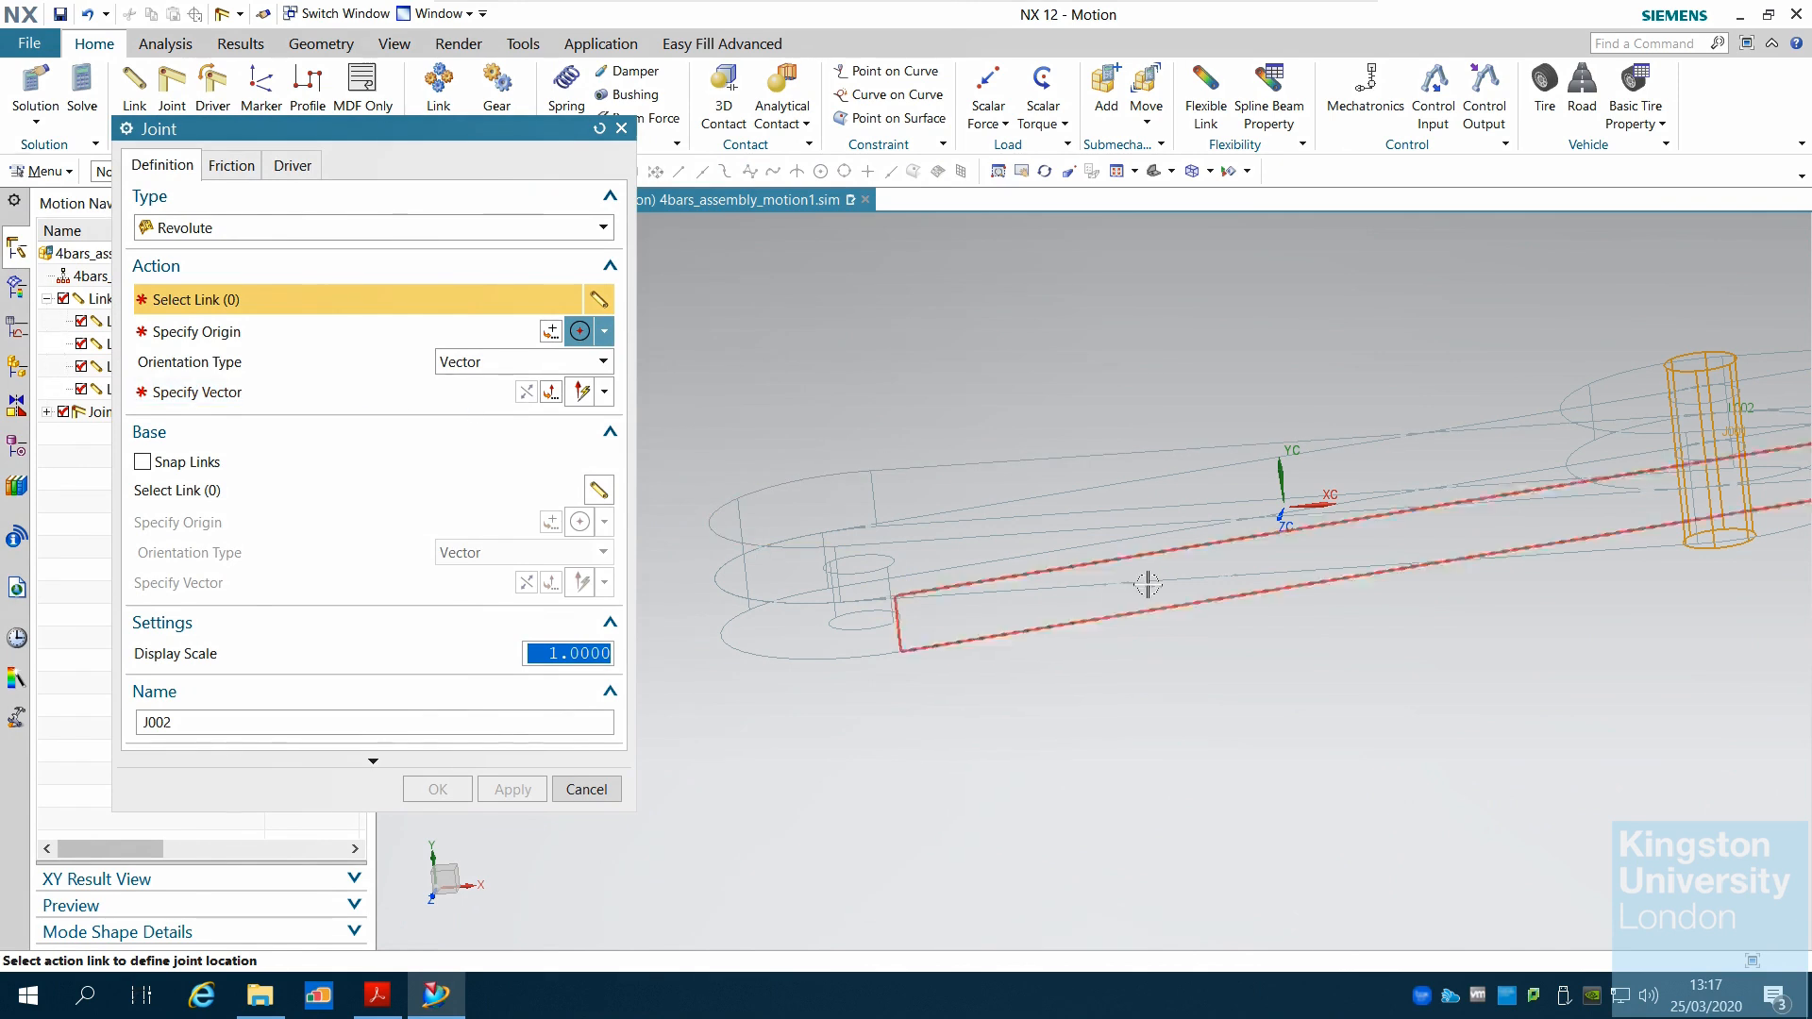
{"action": "mouse_move", "coordinate": [1234, 387]}
{"action": "middle_mouse_down"}
{"action": "mouse_move", "coordinate": [1250, 437]}
{"action": "mouse_move", "coordinate": [1245, 397]}
{"action": "middle_mouse_up"}
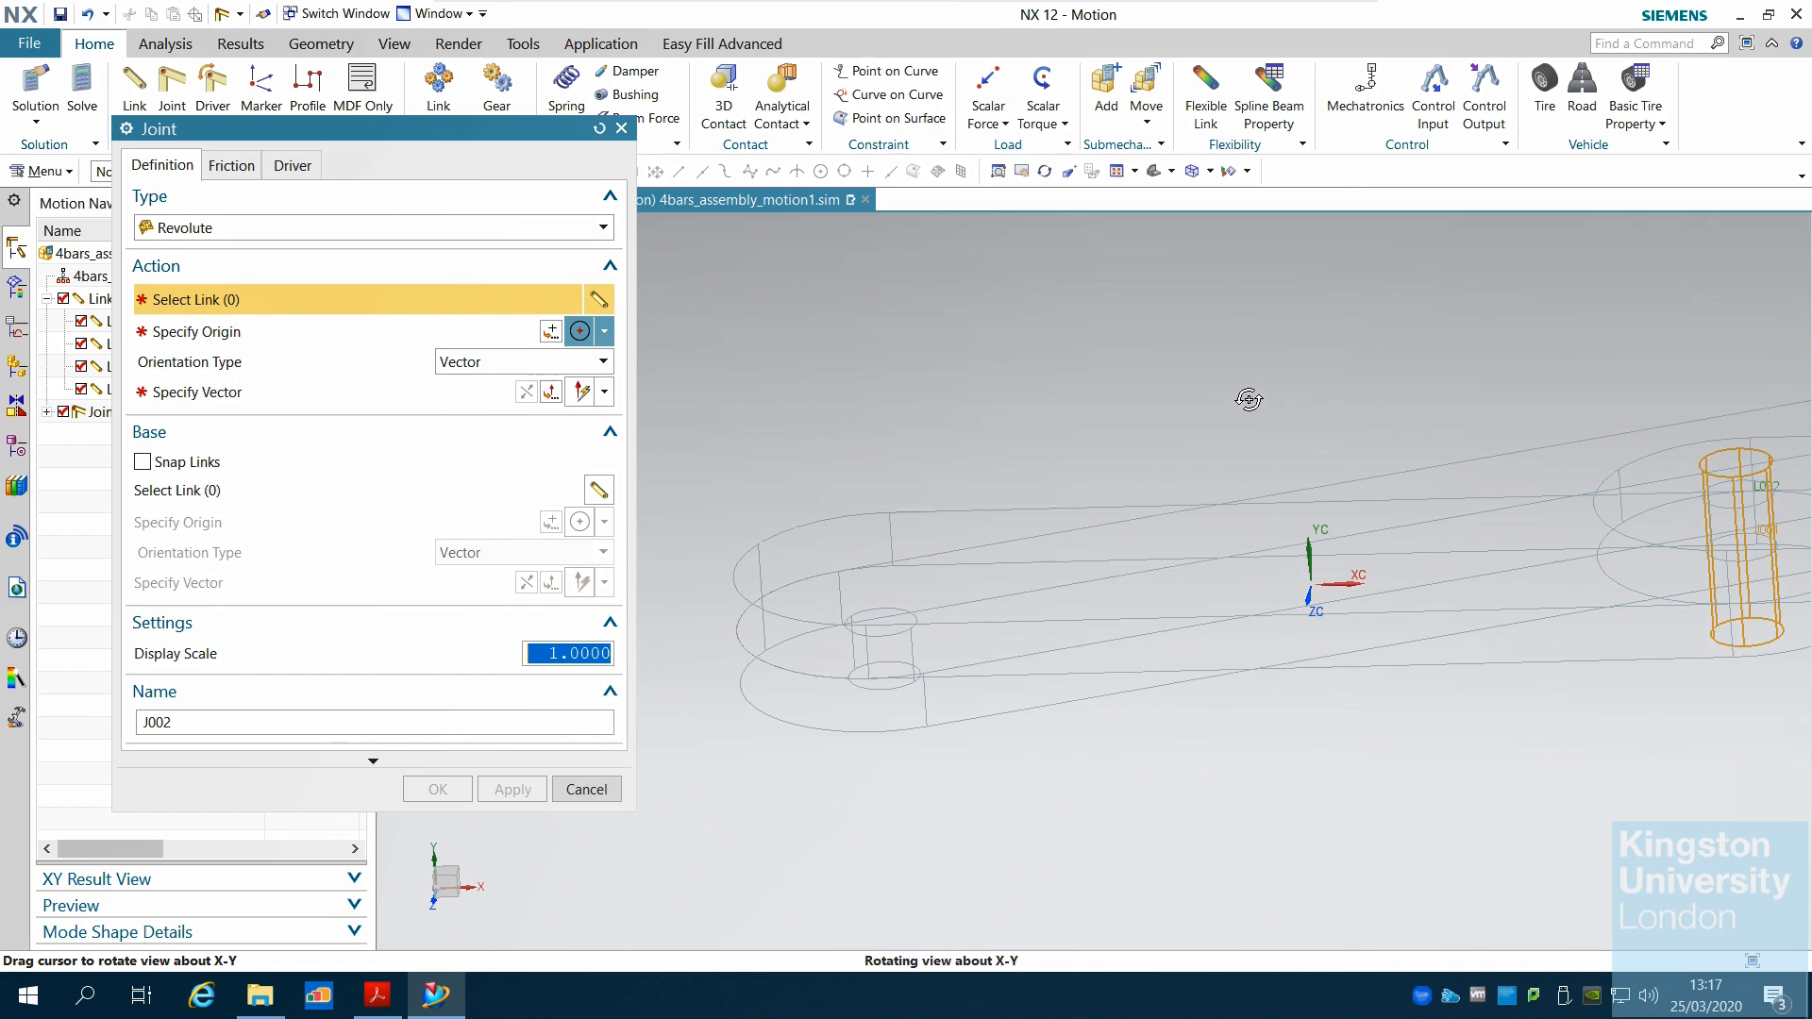
{"action": "left_click", "coordinate": [1572, 586]}
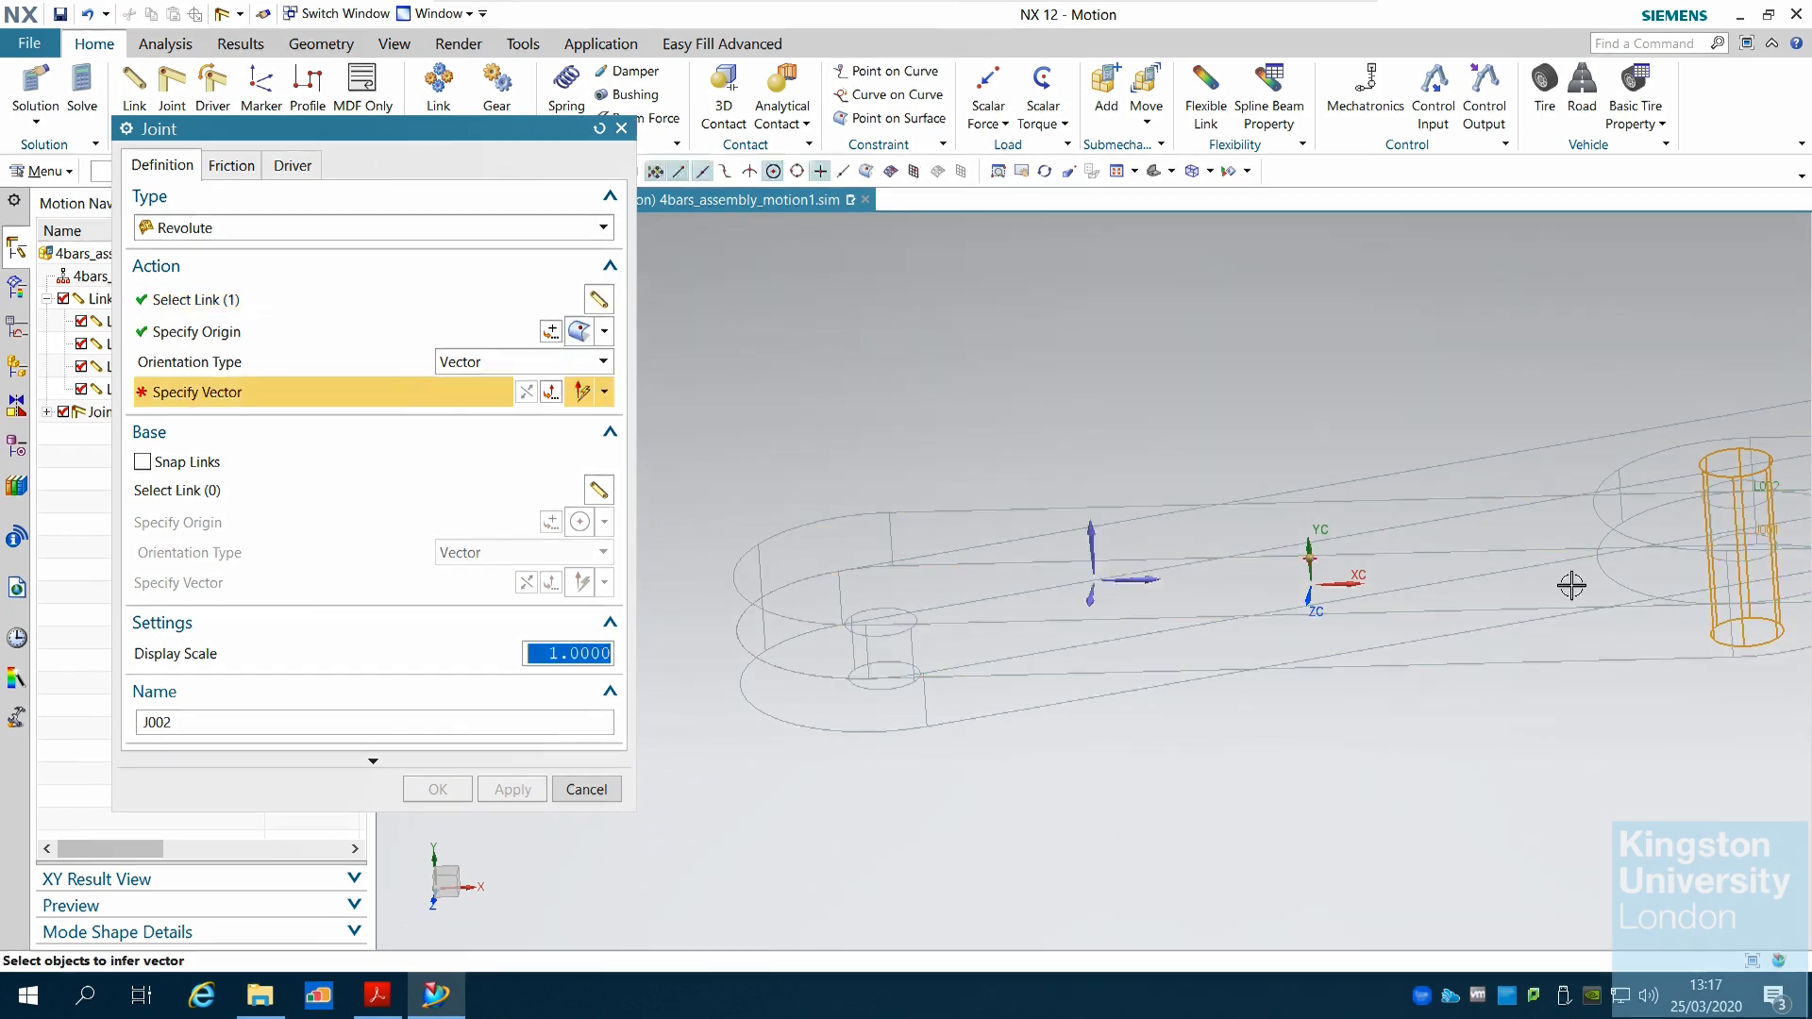
{"action": "left_click", "coordinate": [604, 331]}
{"action": "left_click", "coordinate": [582, 545]}
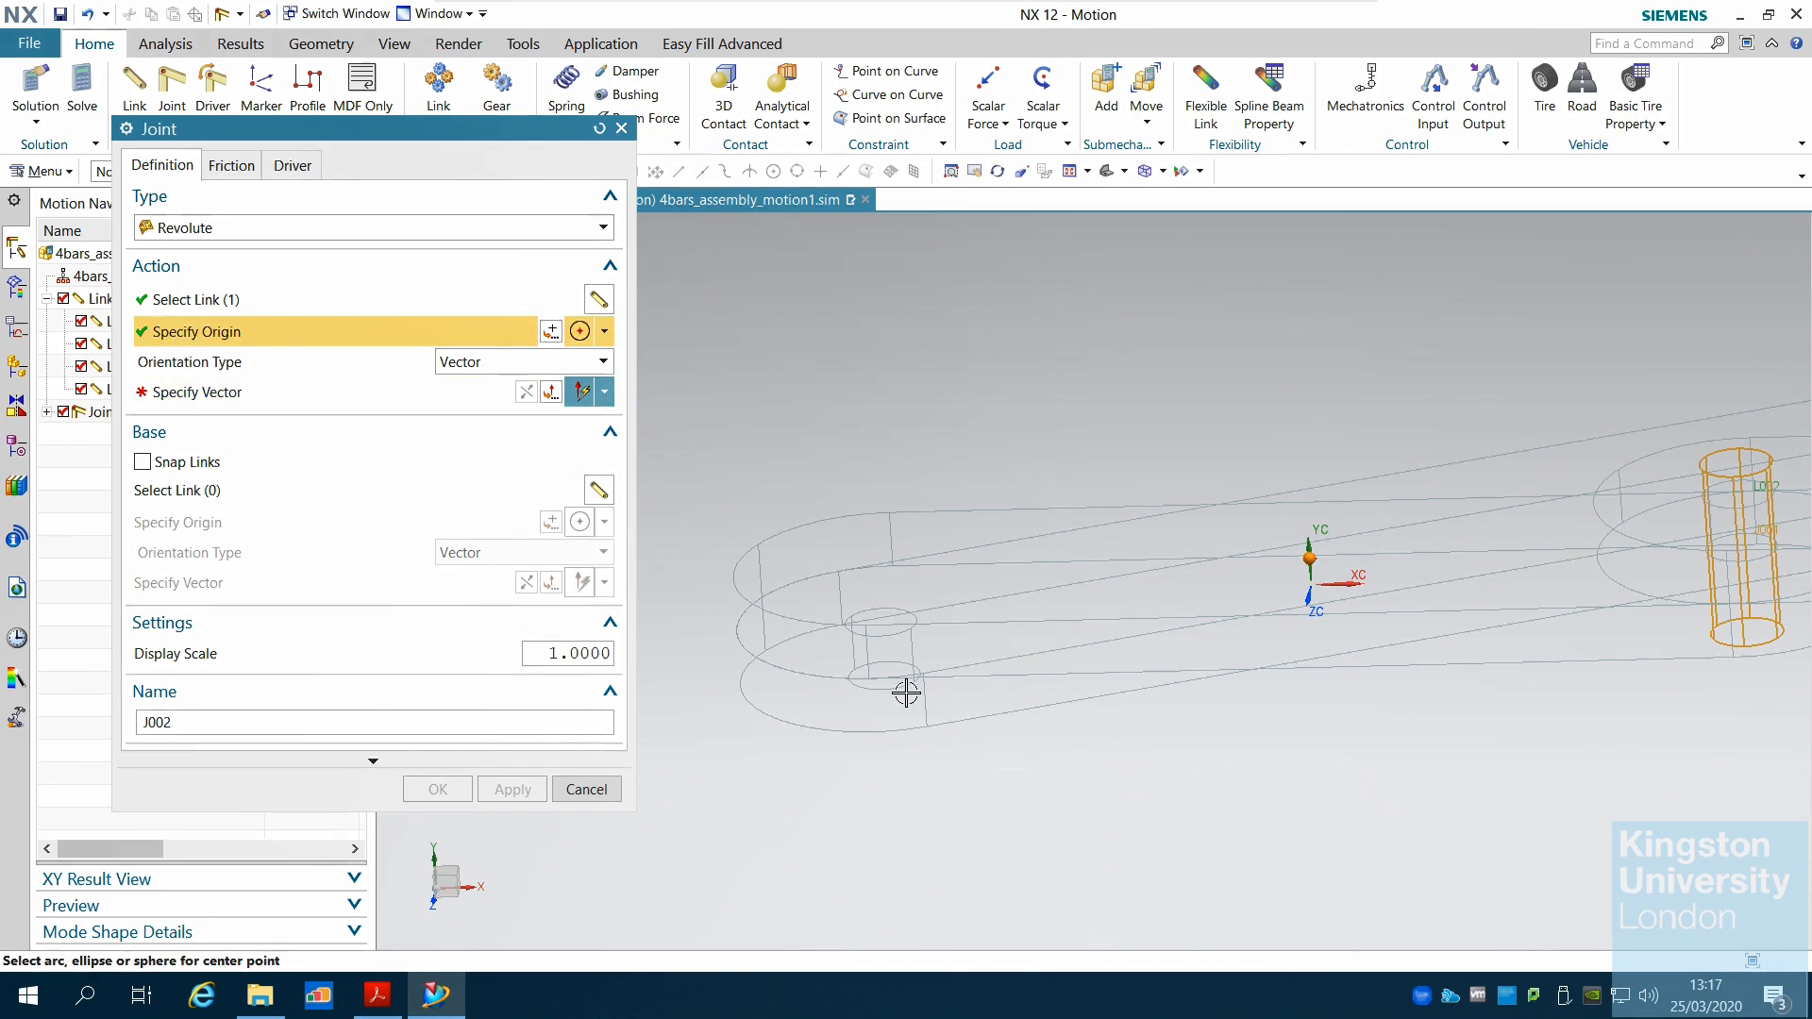
{"action": "middle_click_drag", "start_coordinate": [995, 507], "coordinate": [962, 586]}
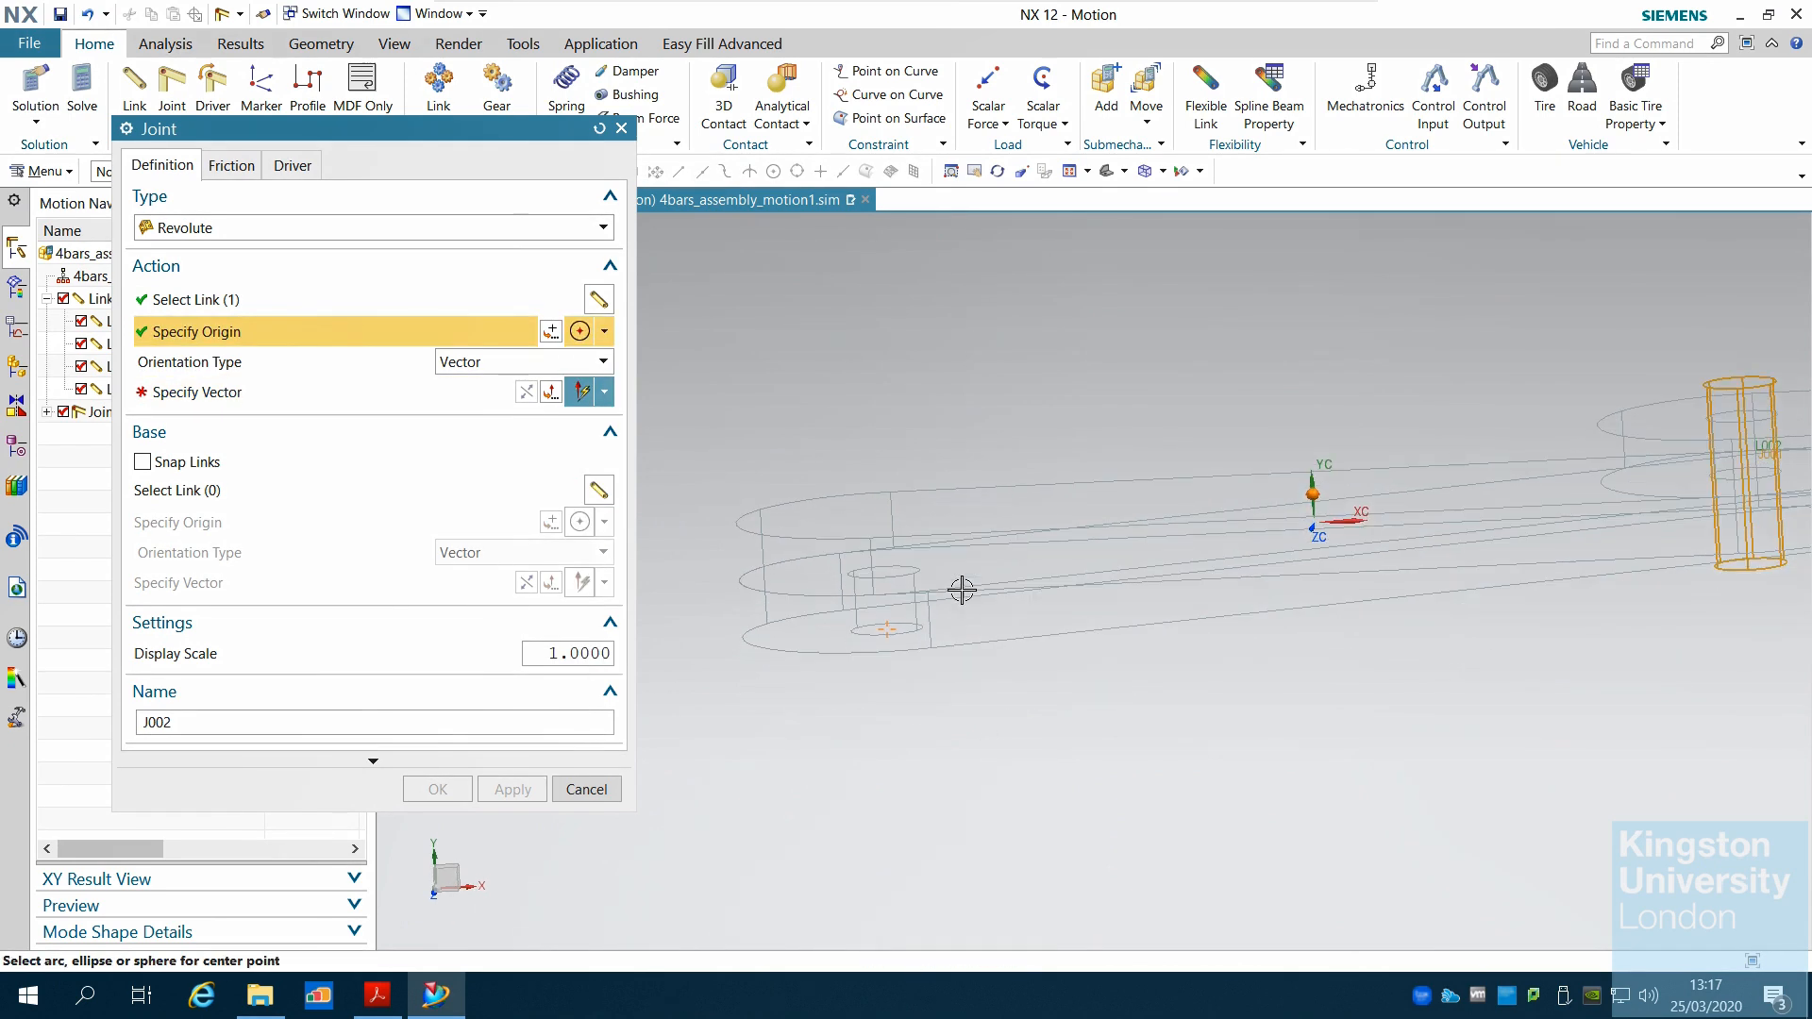
{"action": "left_click", "coordinate": [897, 573]}
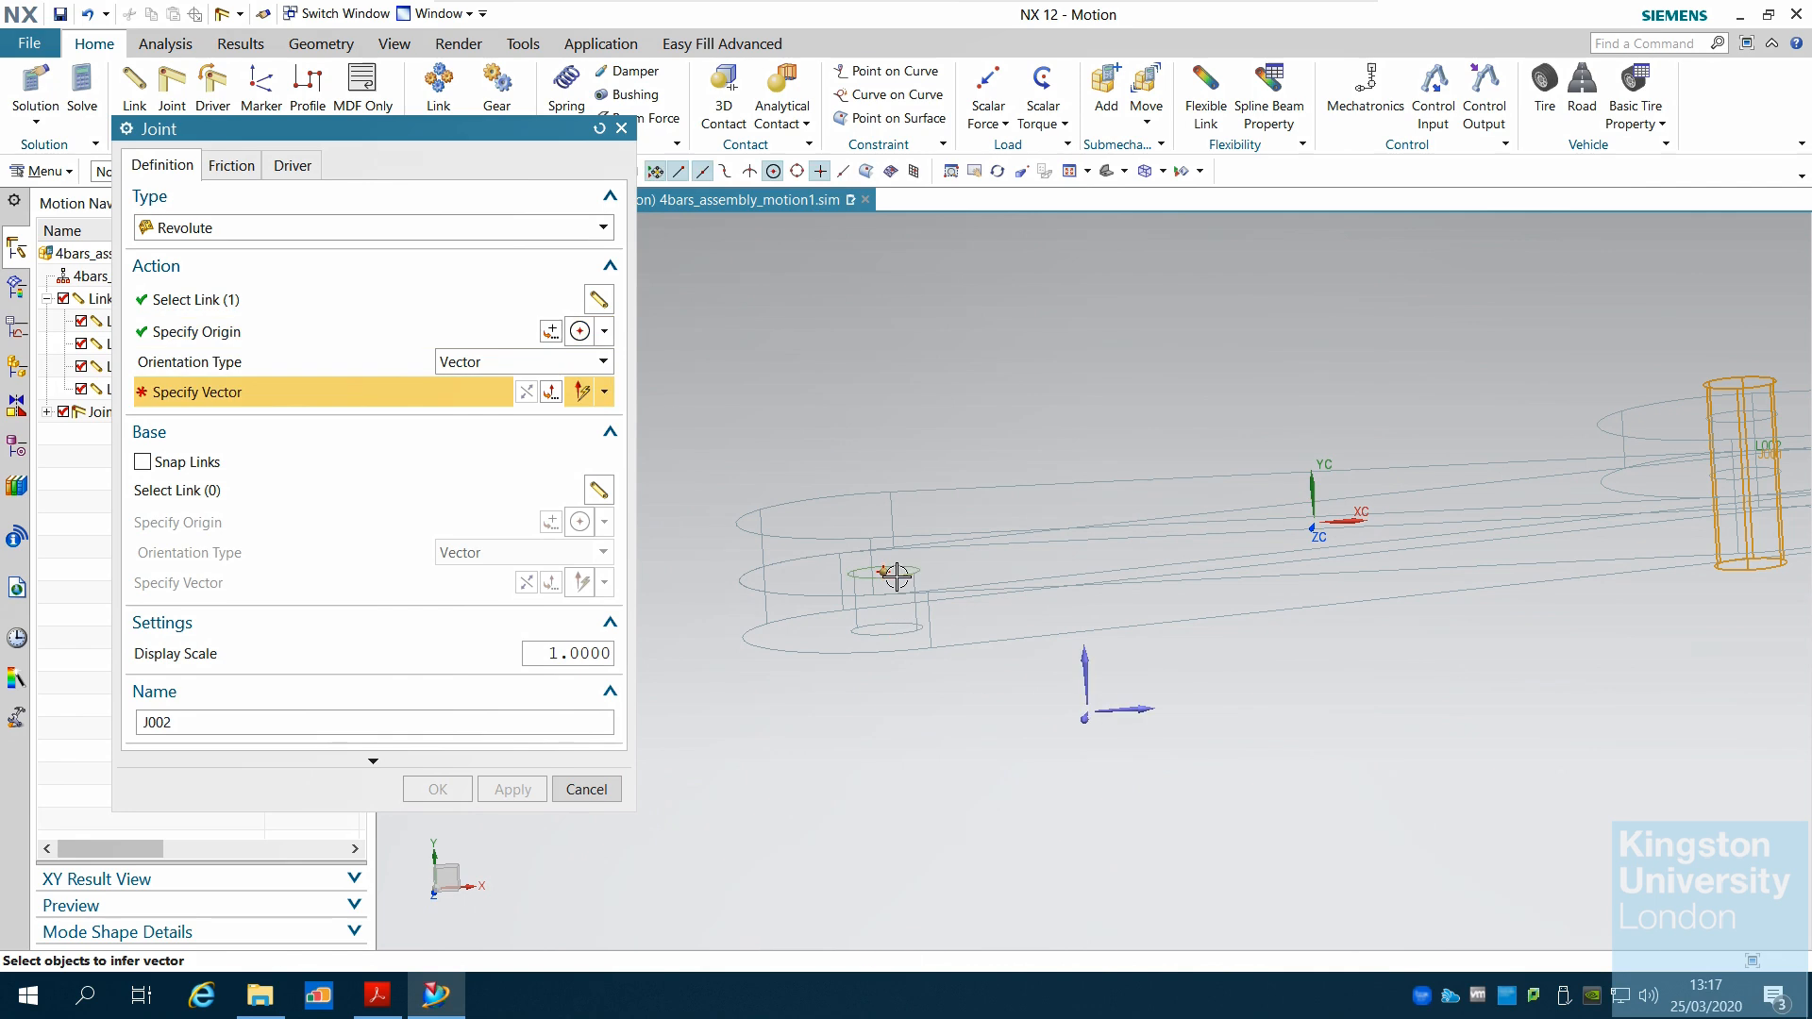
{"action": "left_click", "coordinate": [1085, 657]}
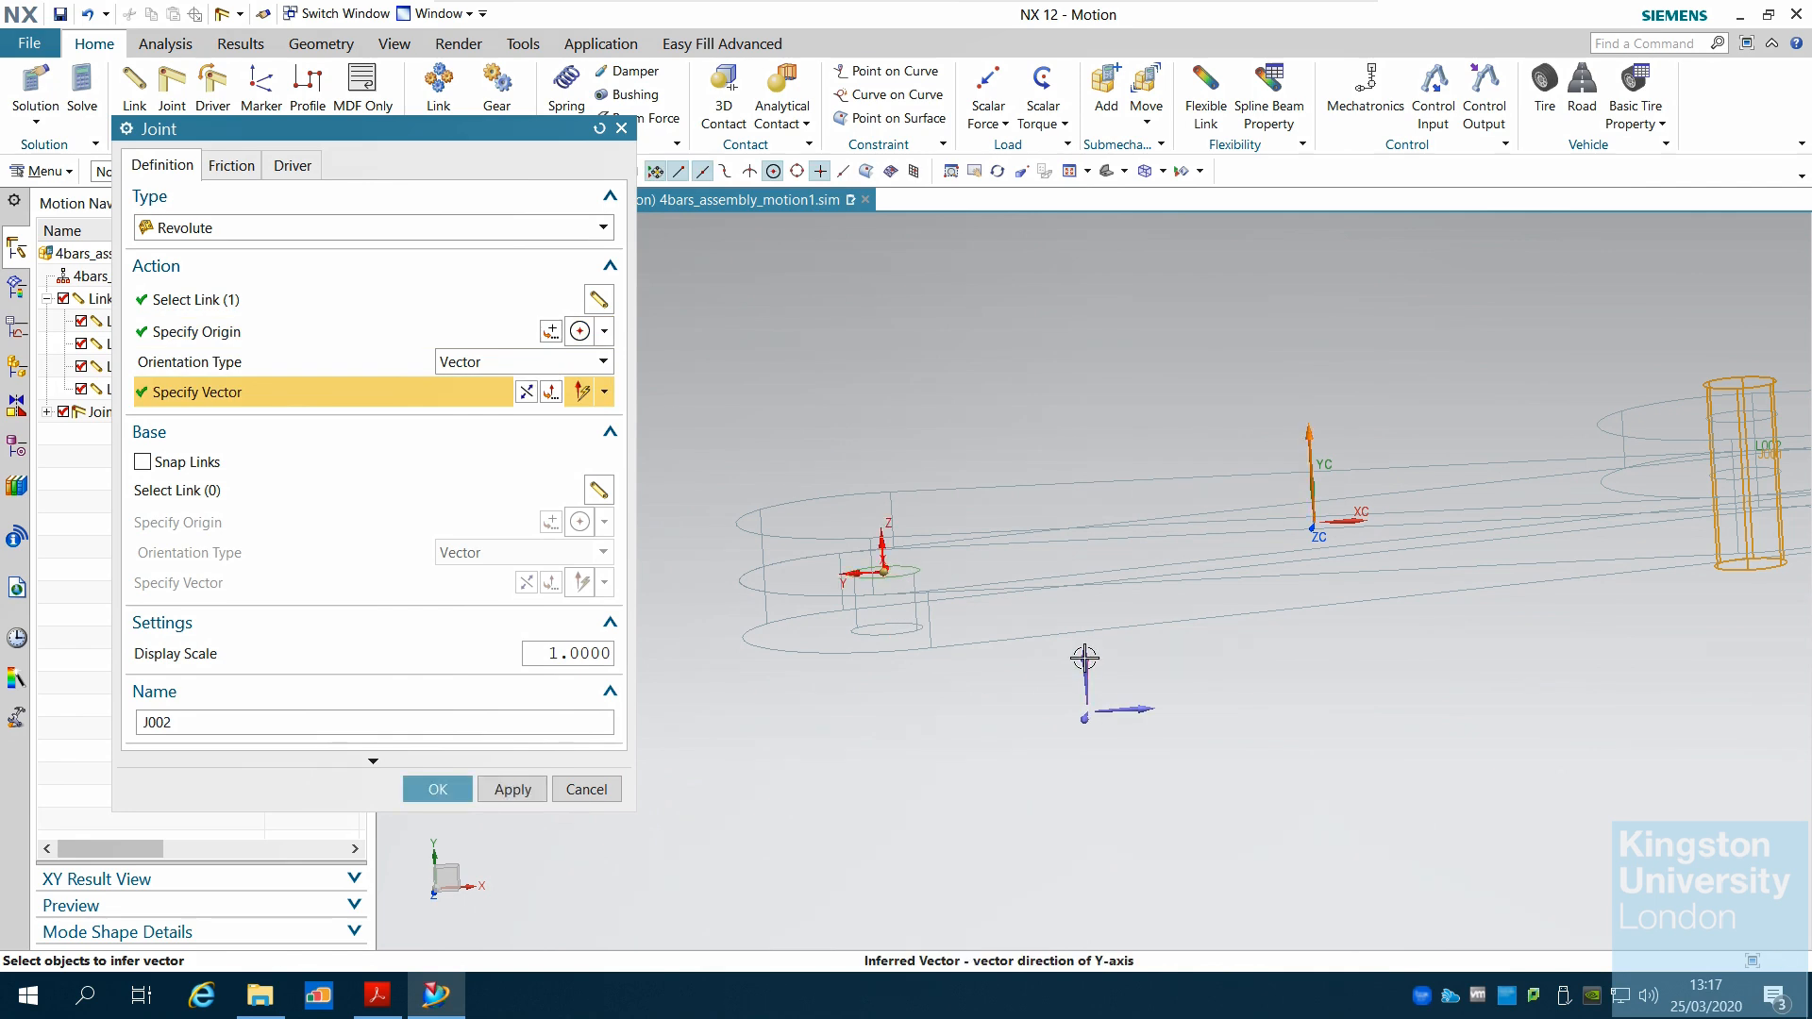
Step: Enable Snap Links with the long inclined bar as base, set the hole's lower-edge centre and the Y-axis vector, and create the joint
{"action": "left_click", "coordinate": [157, 462]}
{"action": "middle_click_drag", "start_coordinate": [1174, 295], "coordinate": [1690, 586]}
{"action": "middle_click", "coordinate": [1690, 586]}
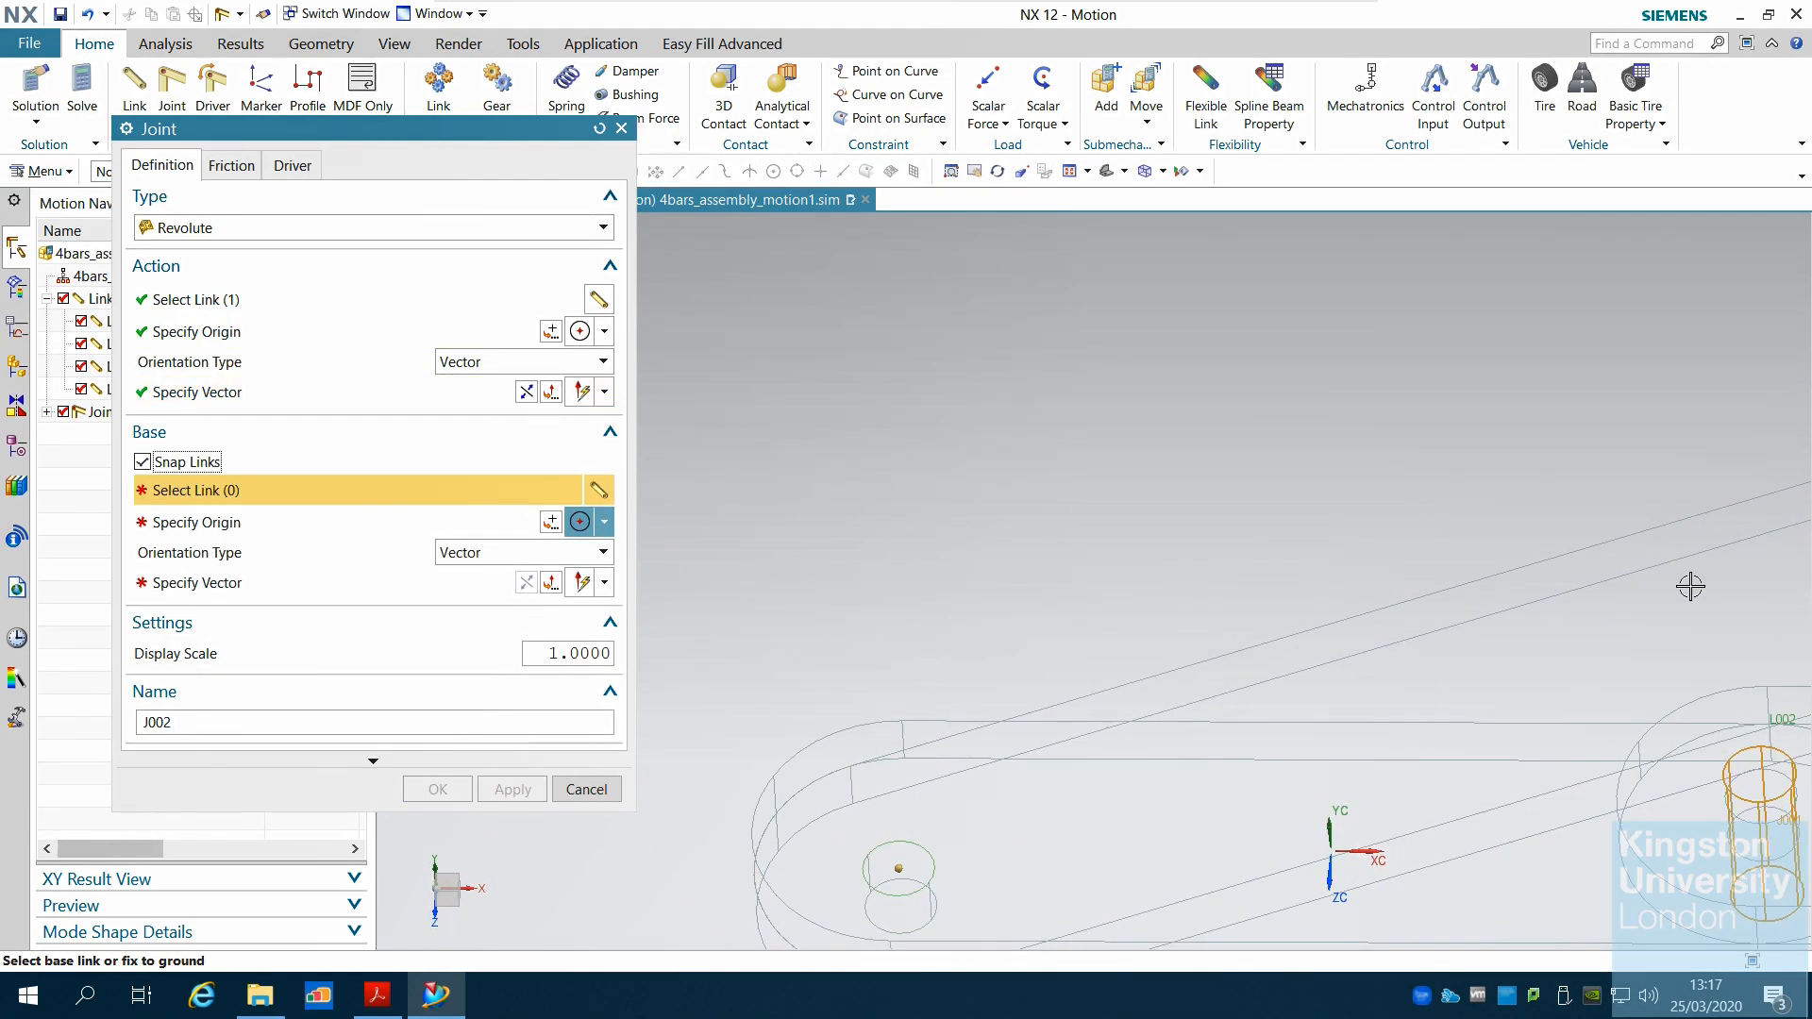
{"action": "left_click", "coordinate": [1633, 586]}
{"action": "middle_click_drag", "start_coordinate": [1152, 518], "coordinate": [1154, 469]}
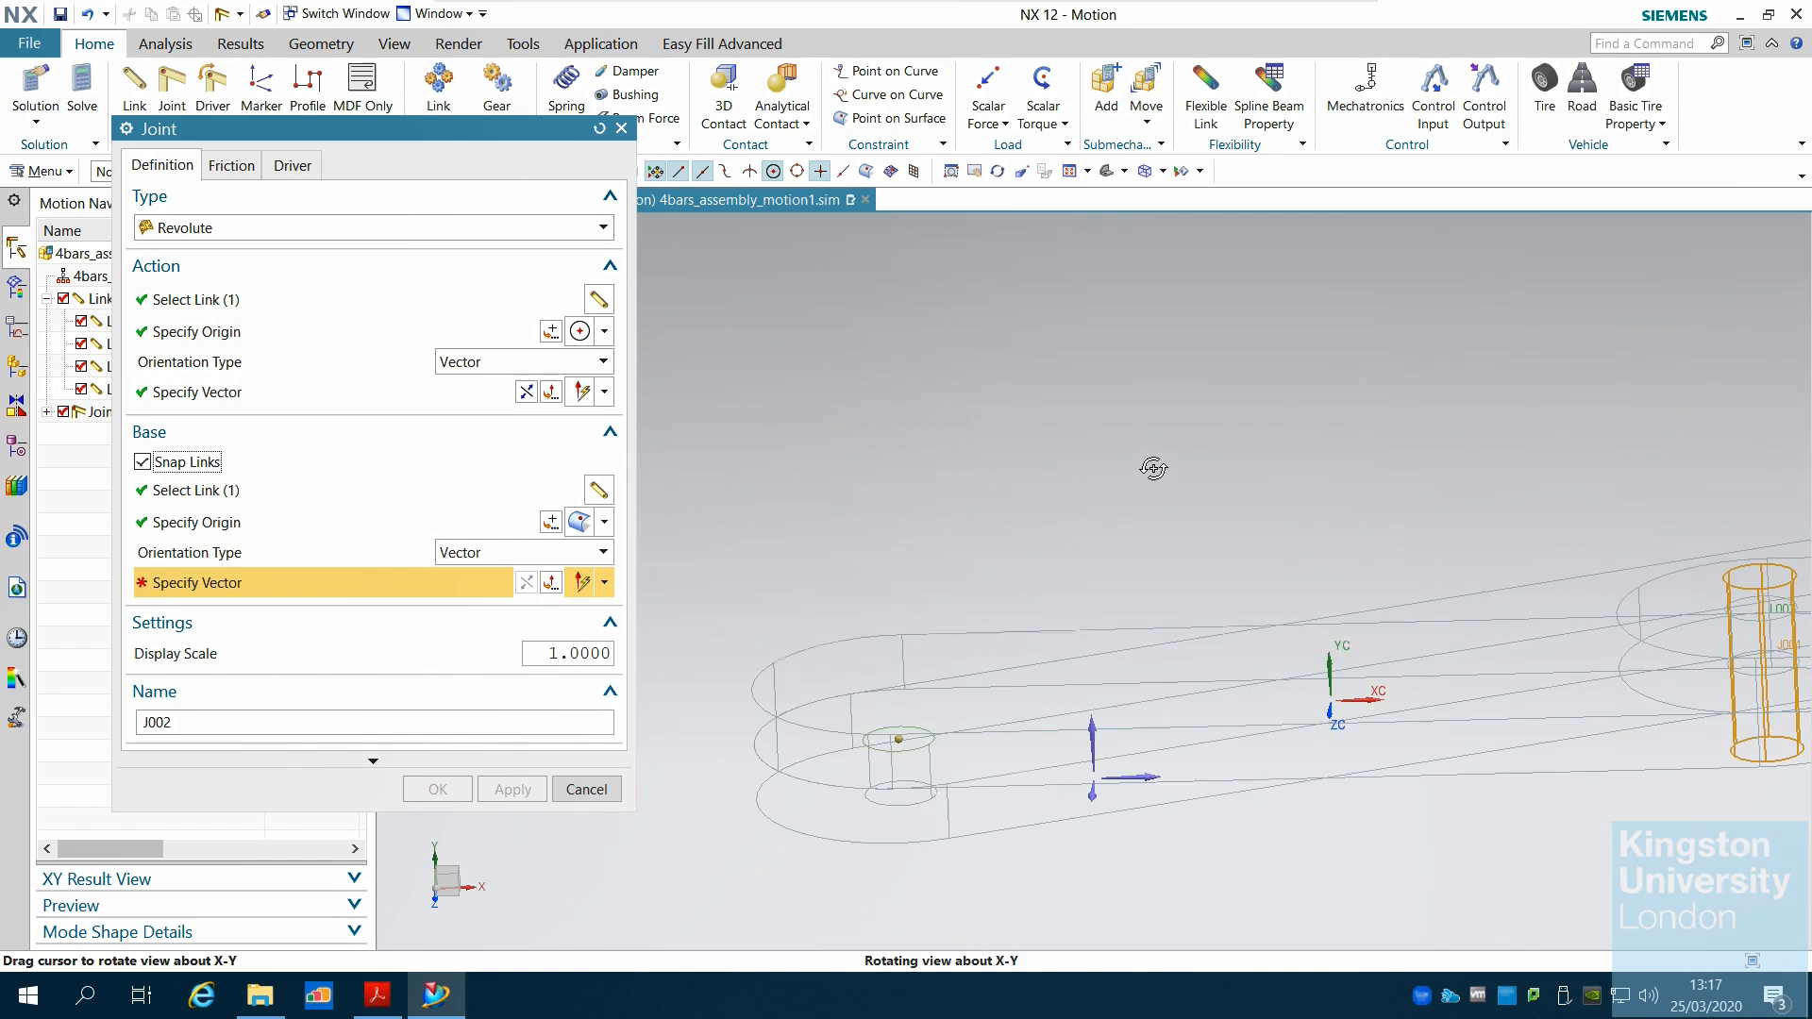
{"action": "left_click", "coordinate": [606, 526]}
{"action": "left_click", "coordinate": [583, 765]}
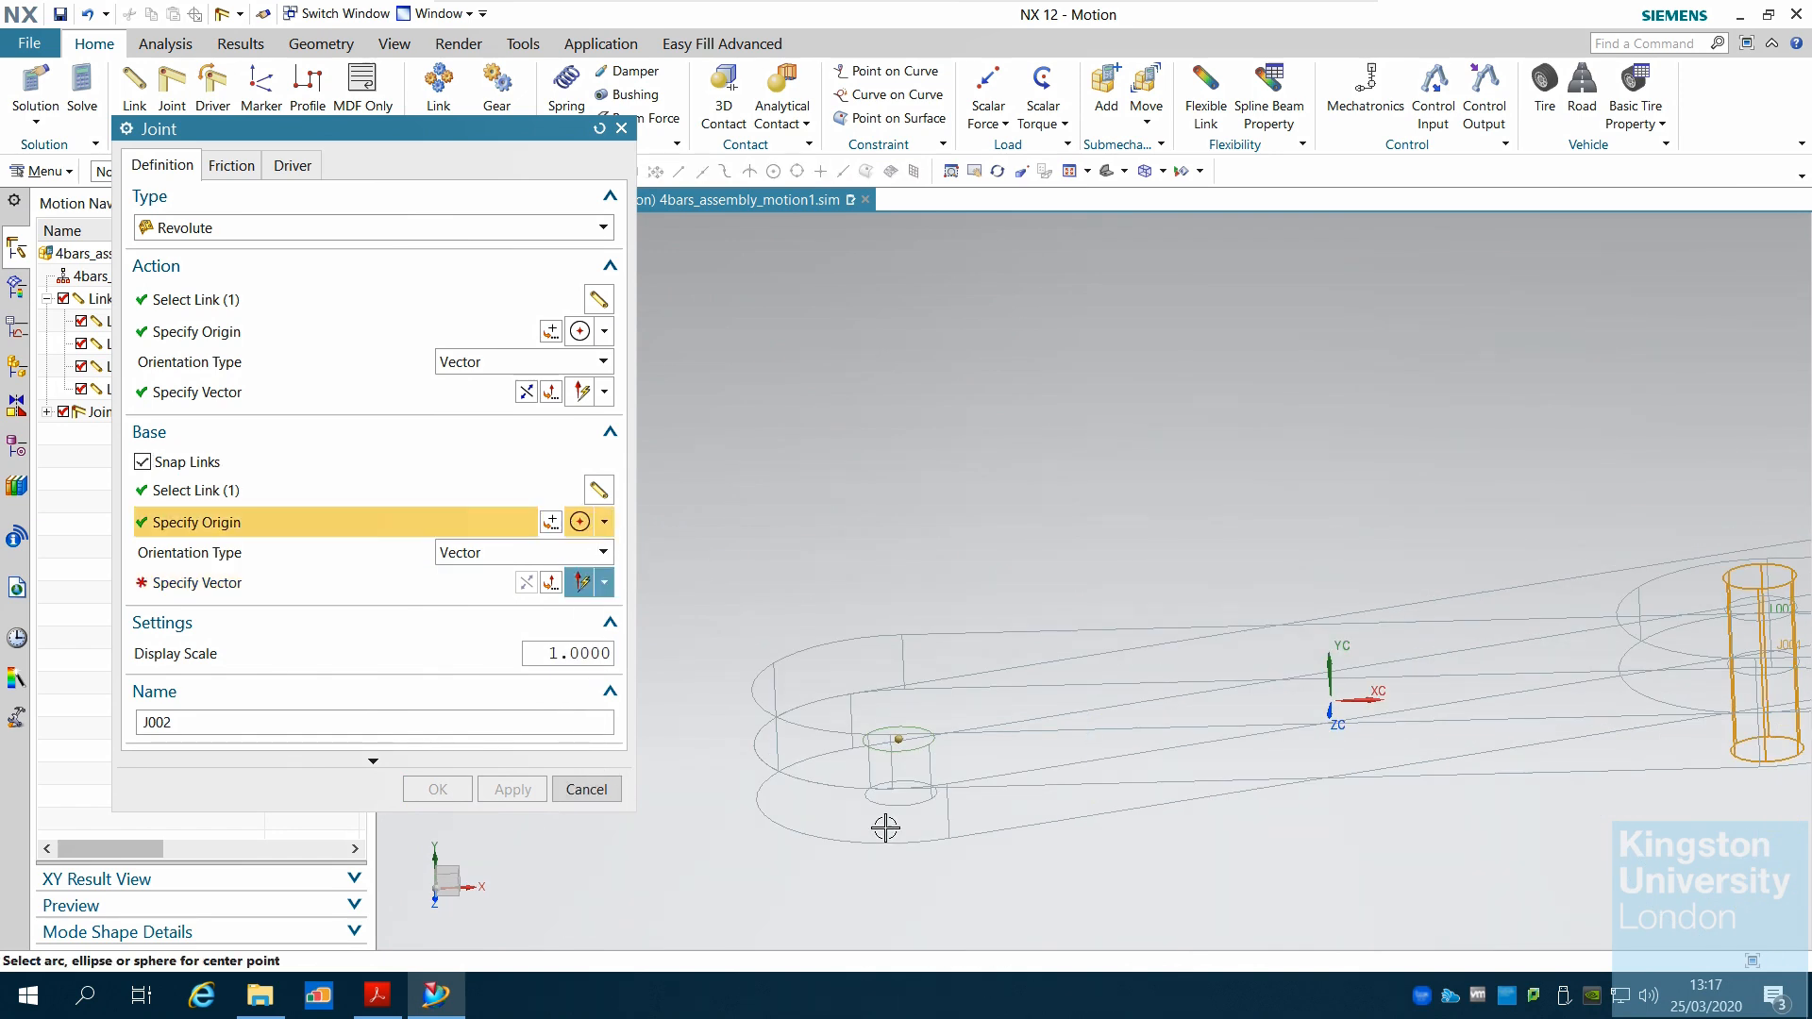
{"action": "left_click", "coordinate": [900, 802]}
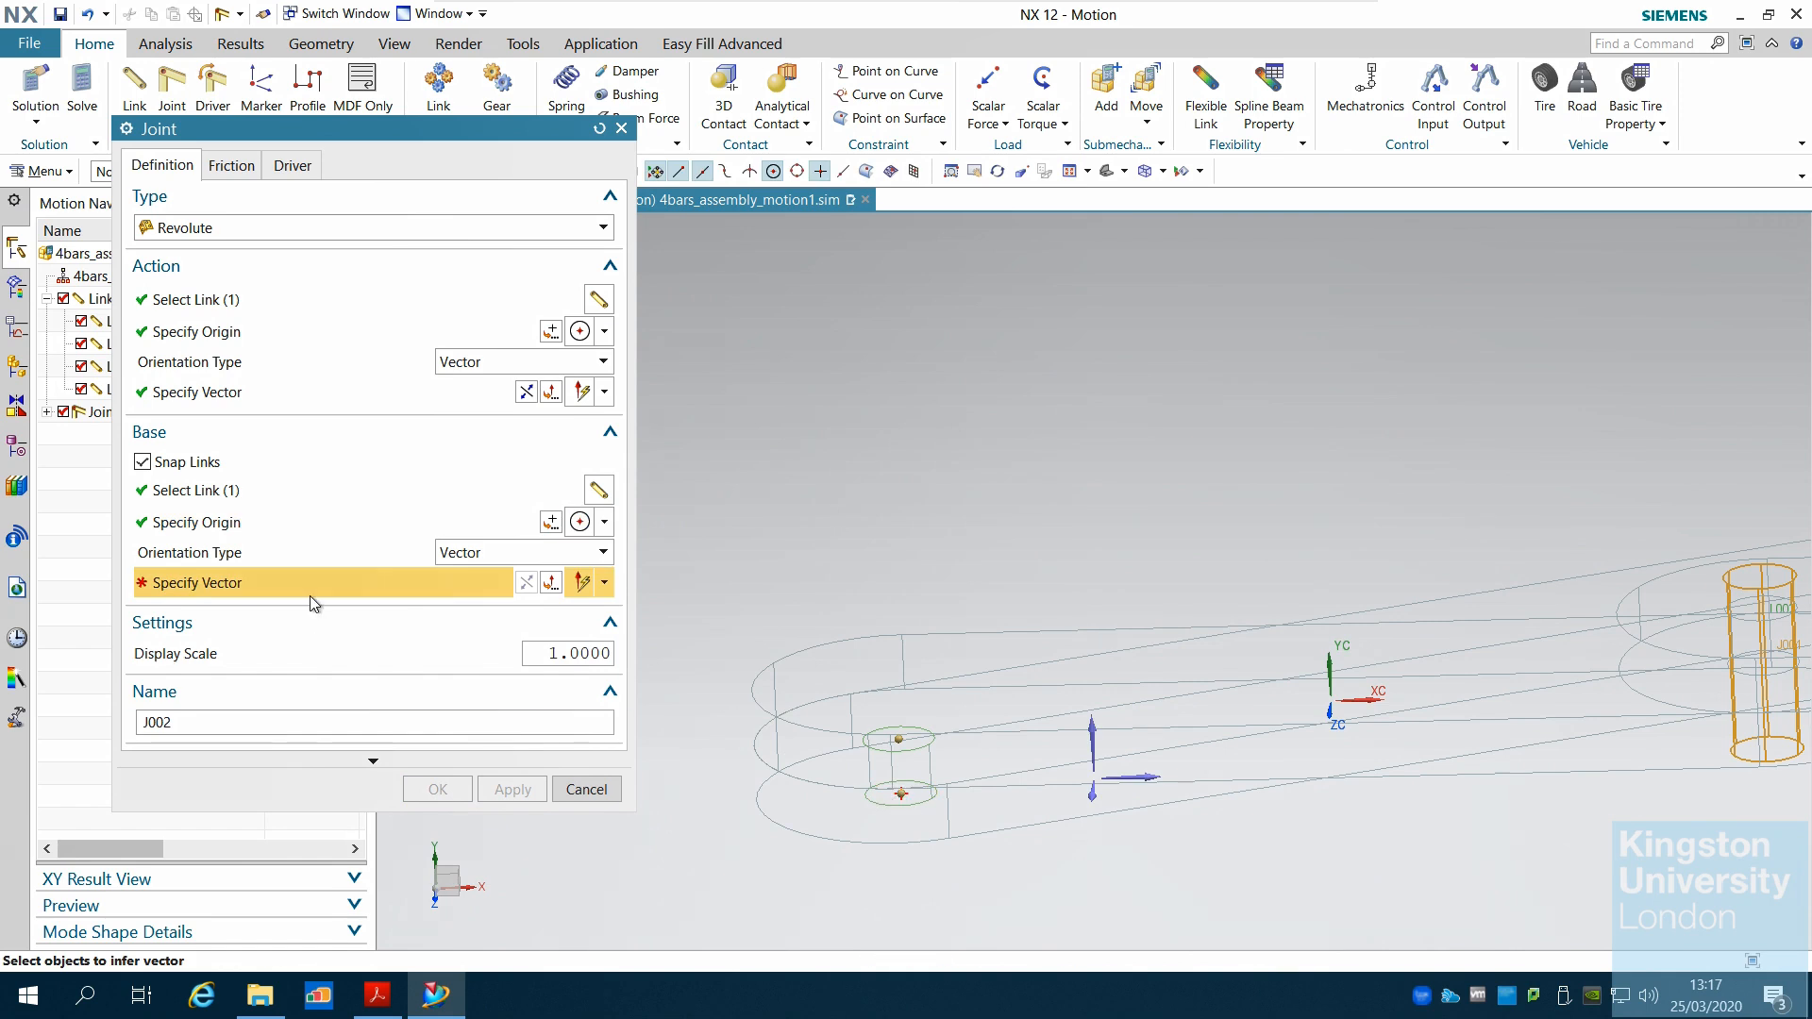
{"action": "left_click", "coordinate": [1098, 740]}
{"action": "left_click", "coordinate": [436, 790]}
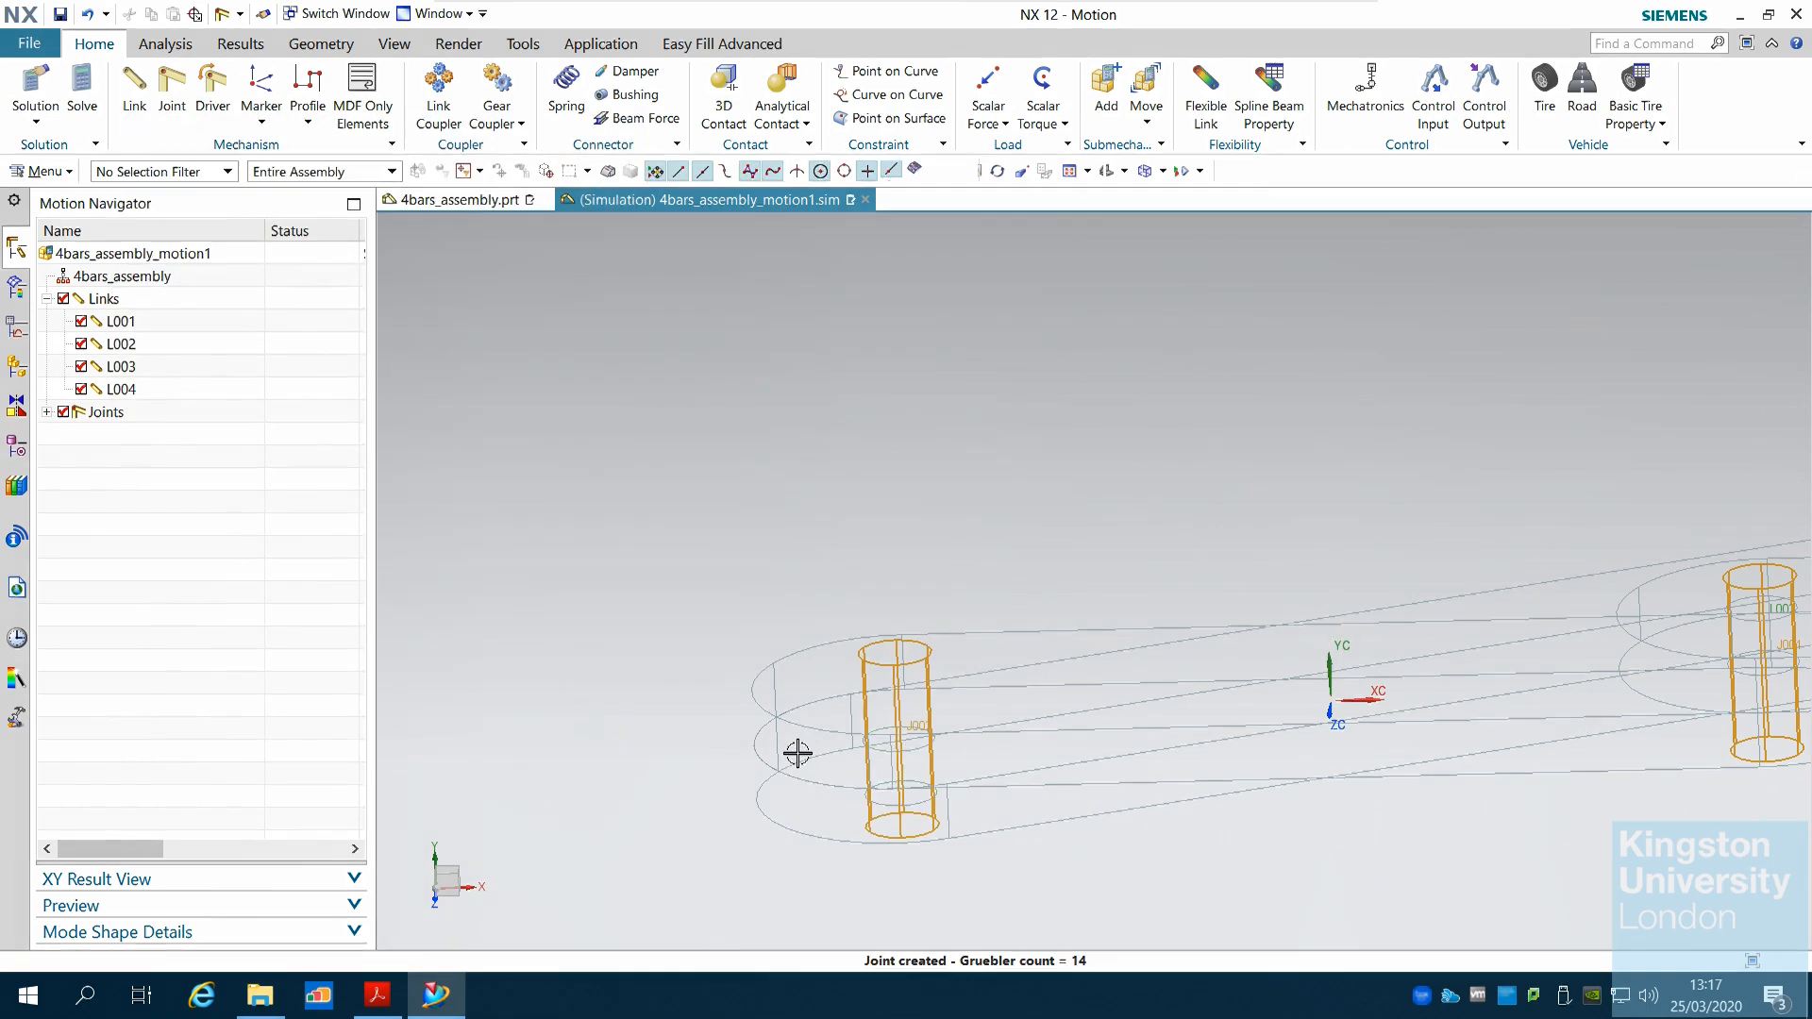
Step: Check the placement of both joint symbols on the mechanism and expand the list of joints
{"action": "scroll", "coordinate": [907, 628], "scroll_direction": "down", "scroll_amount": 3}
{"action": "mouse_move", "coordinate": [1136, 503]}
{"action": "middle_mouse_down"}
{"action": "mouse_move", "coordinate": [1165, 598]}
{"action": "mouse_move", "coordinate": [1140, 507]}
{"action": "middle_mouse_up"}
{"action": "scroll", "coordinate": [620, 495], "scroll_direction": "down", "scroll_amount": 3}
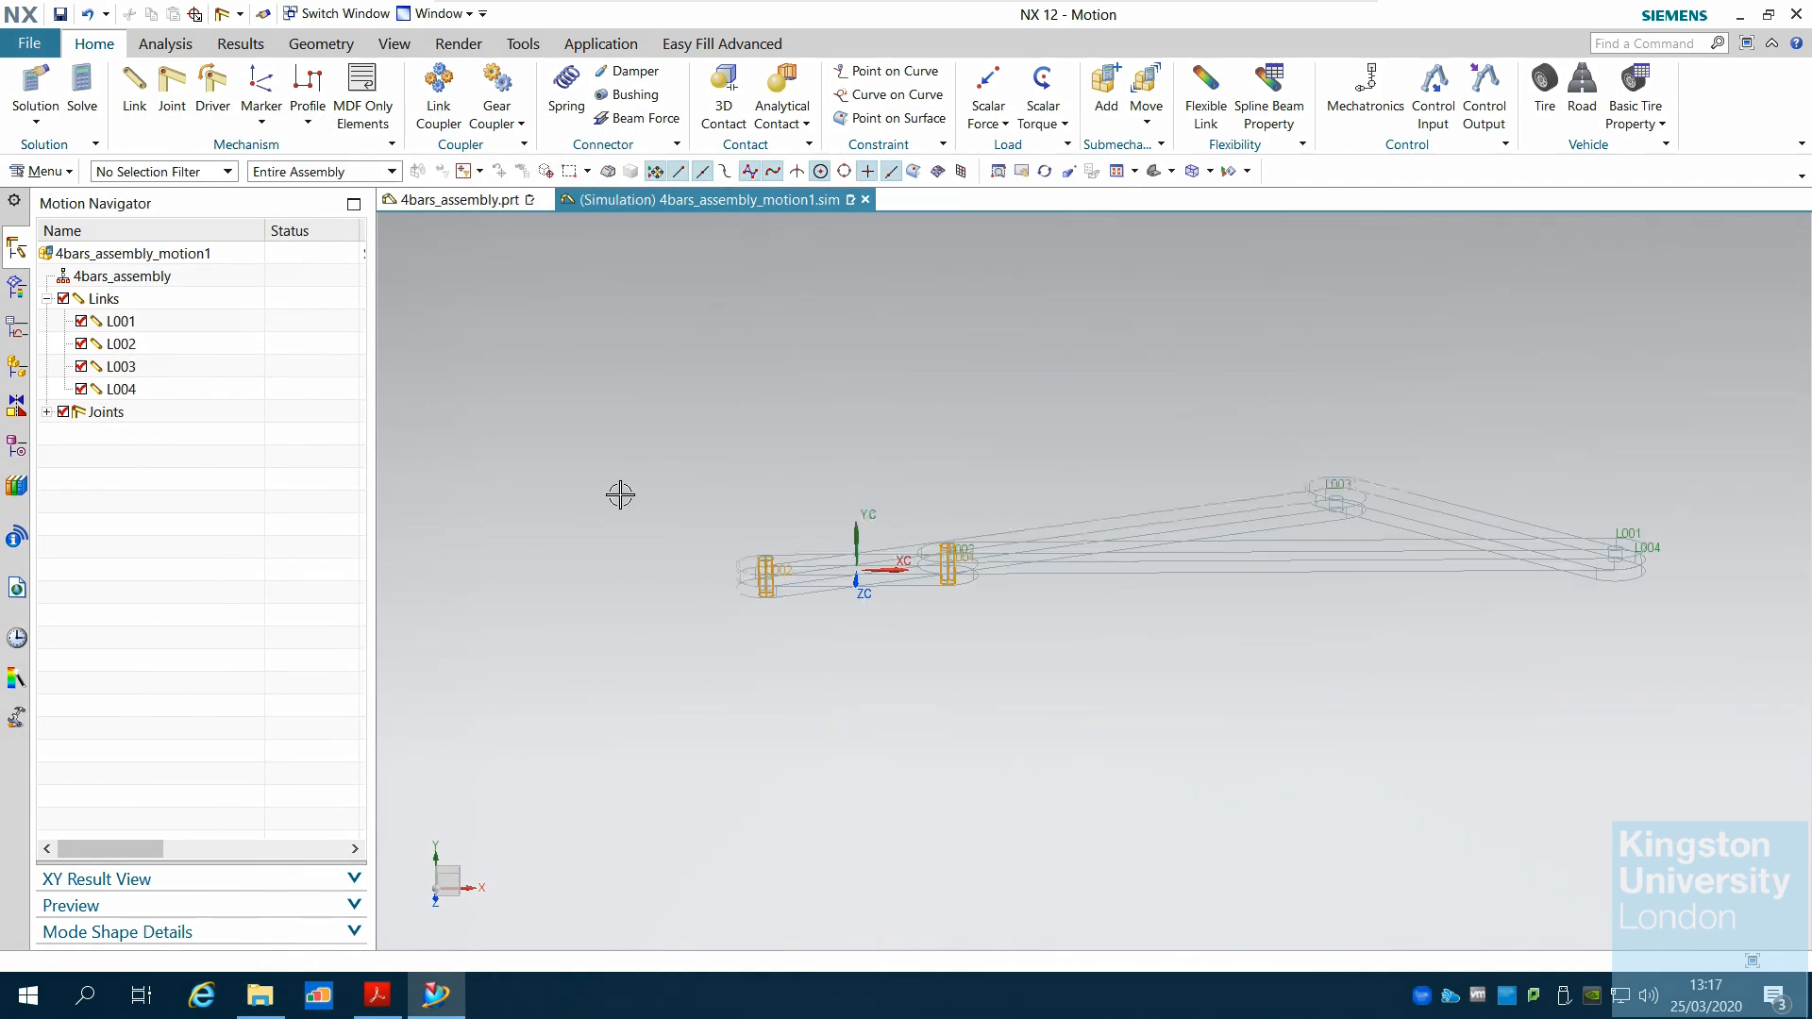
{"action": "left_click", "coordinate": [47, 412]}
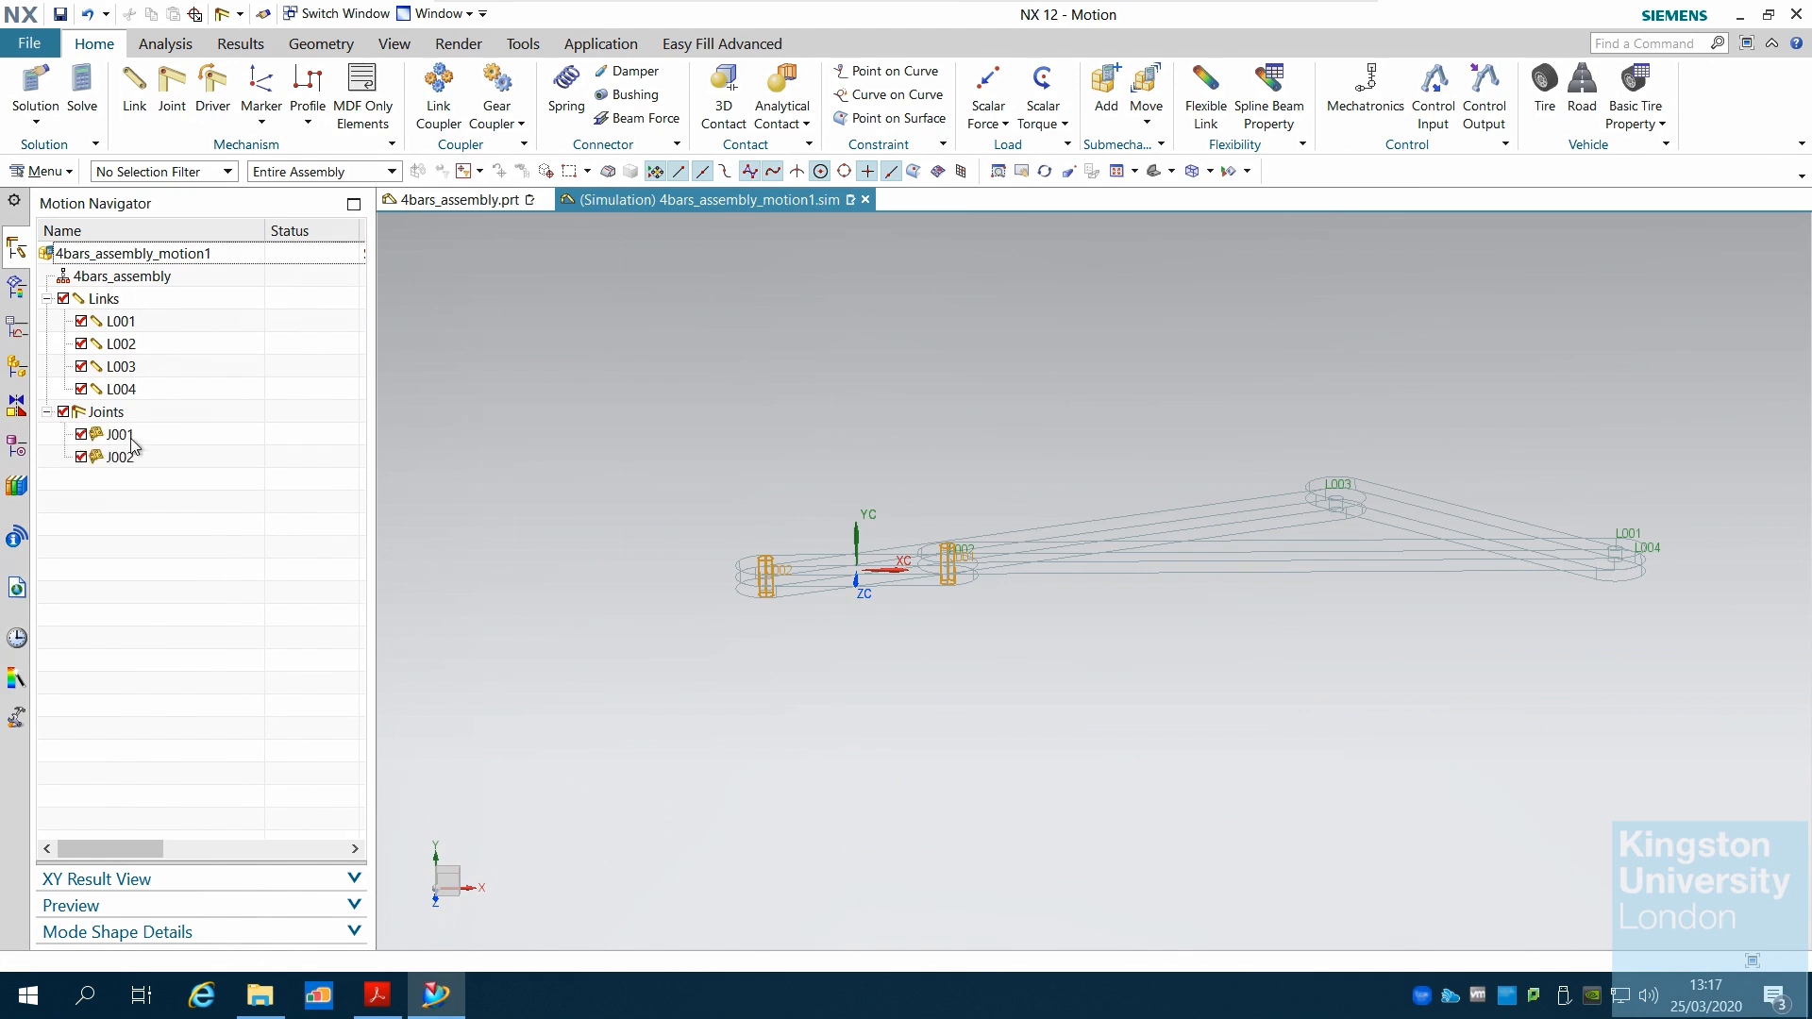
Step: Begin a third revolute joint with the long inclined bar as action link, origin at its upper end's hole centre, and vector along Y
{"action": "scroll", "coordinate": [1343, 409], "scroll_direction": "up", "scroll_amount": 2}
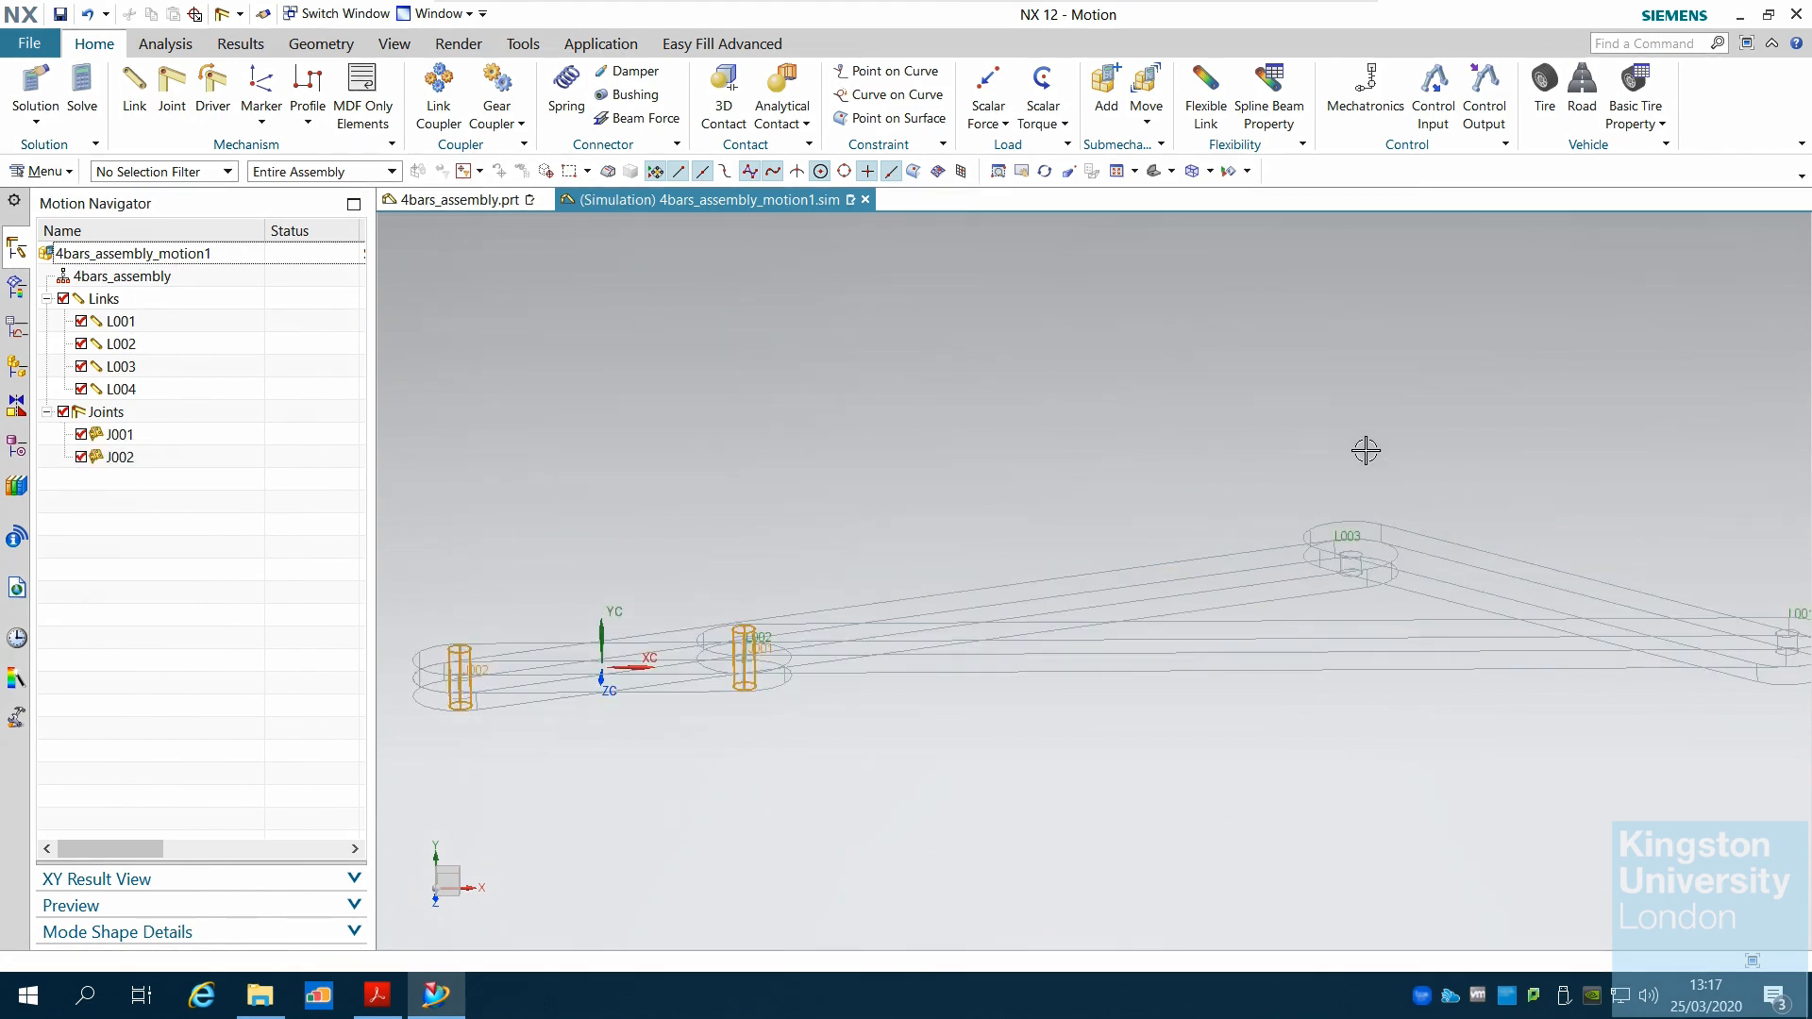
{"action": "middle_click_drag", "start_coordinate": [1366, 450], "coordinate": [1465, 435]}
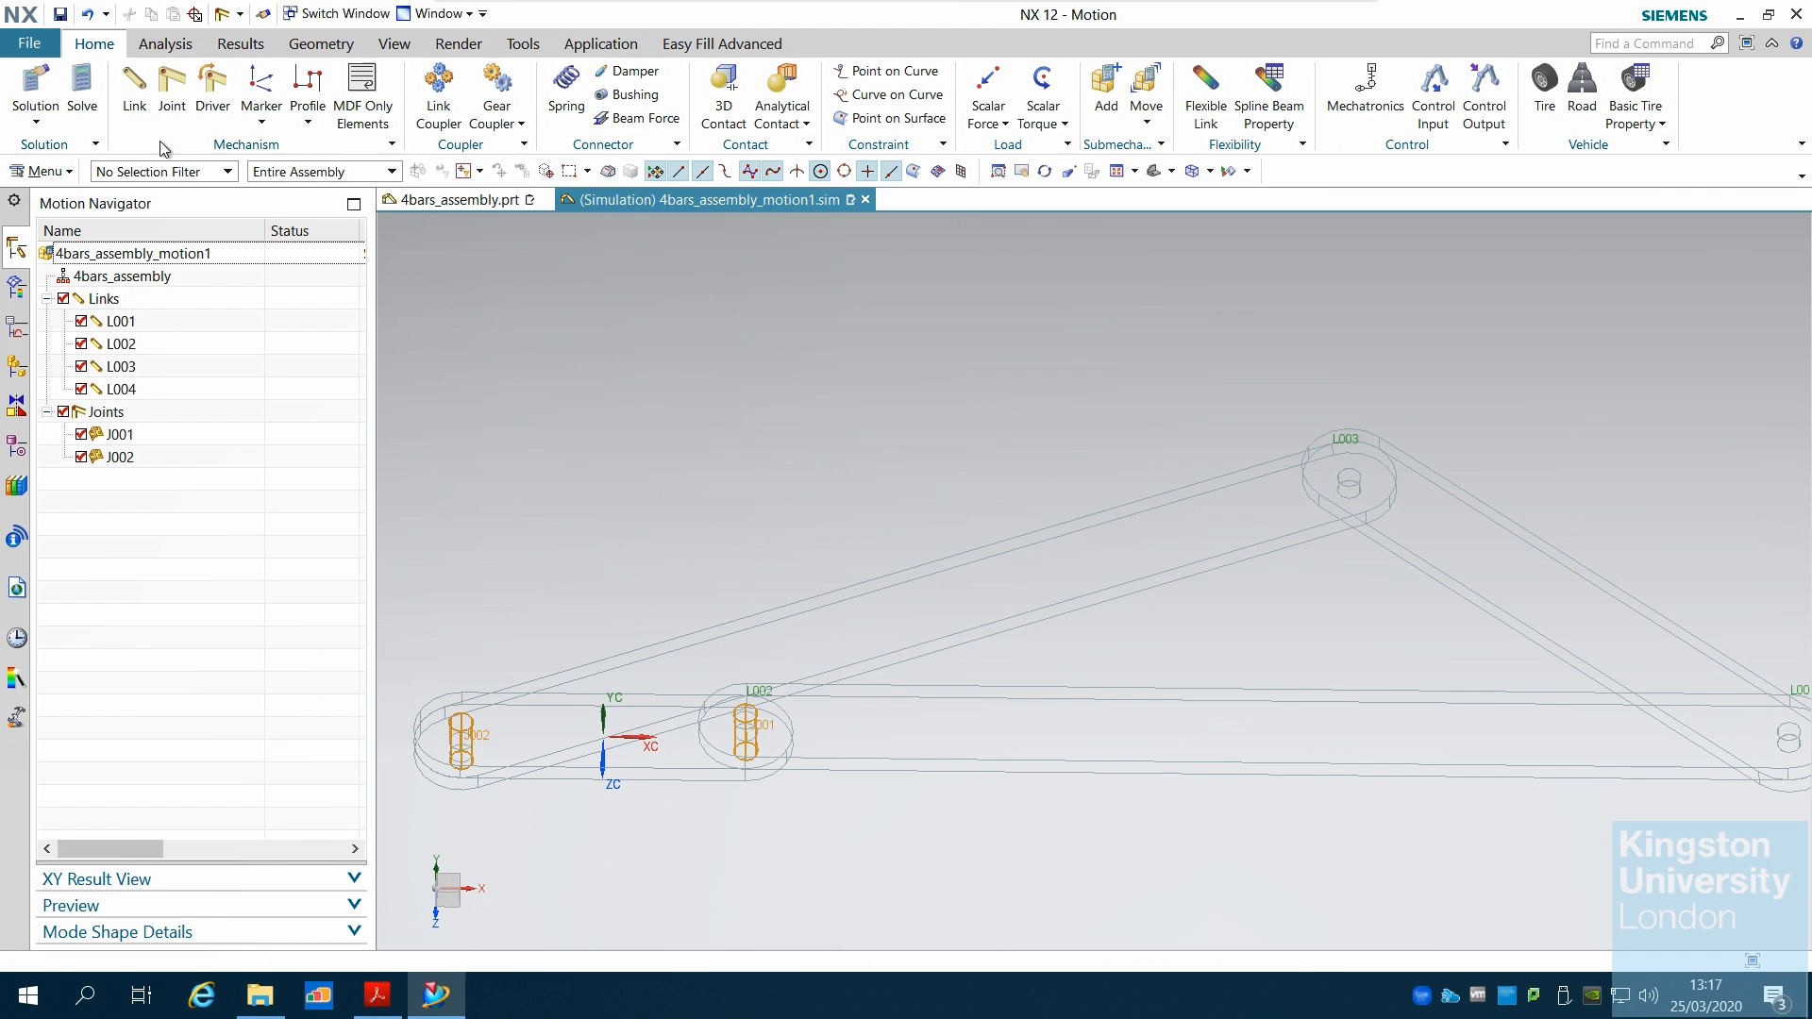
{"action": "left_click", "coordinate": [172, 95]}
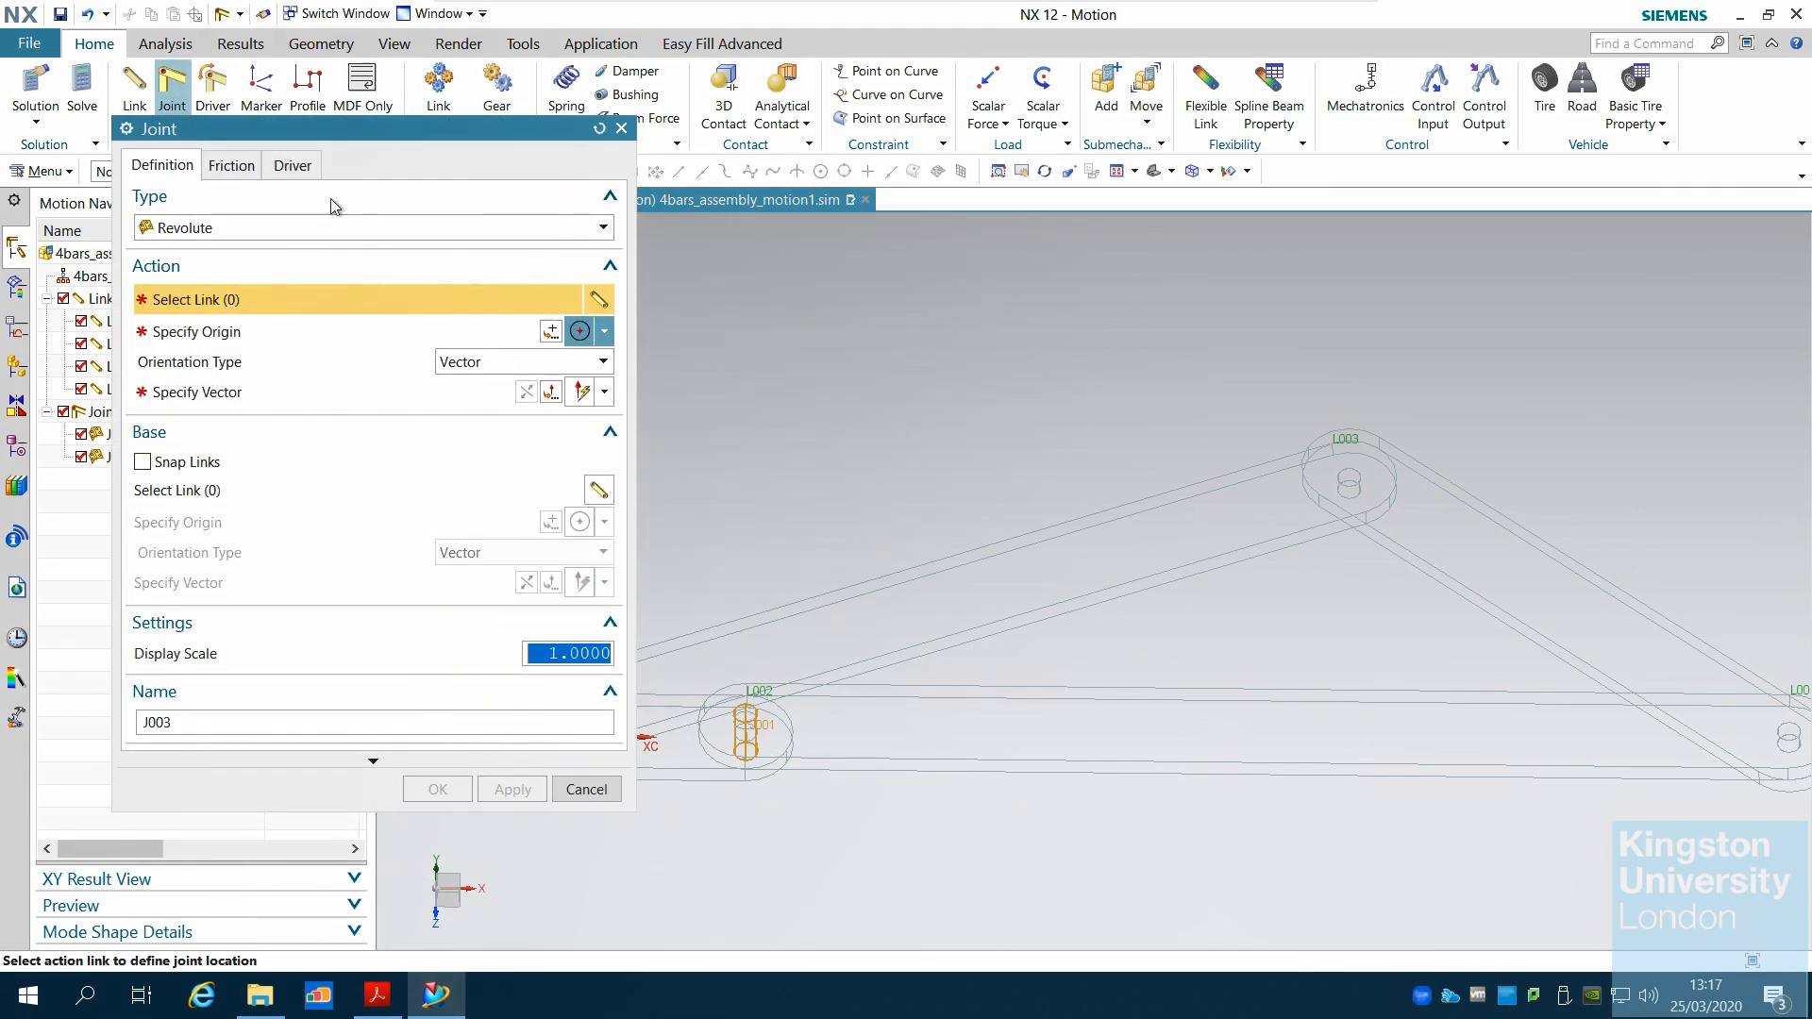
{"action": "left_click", "coordinate": [1253, 521]}
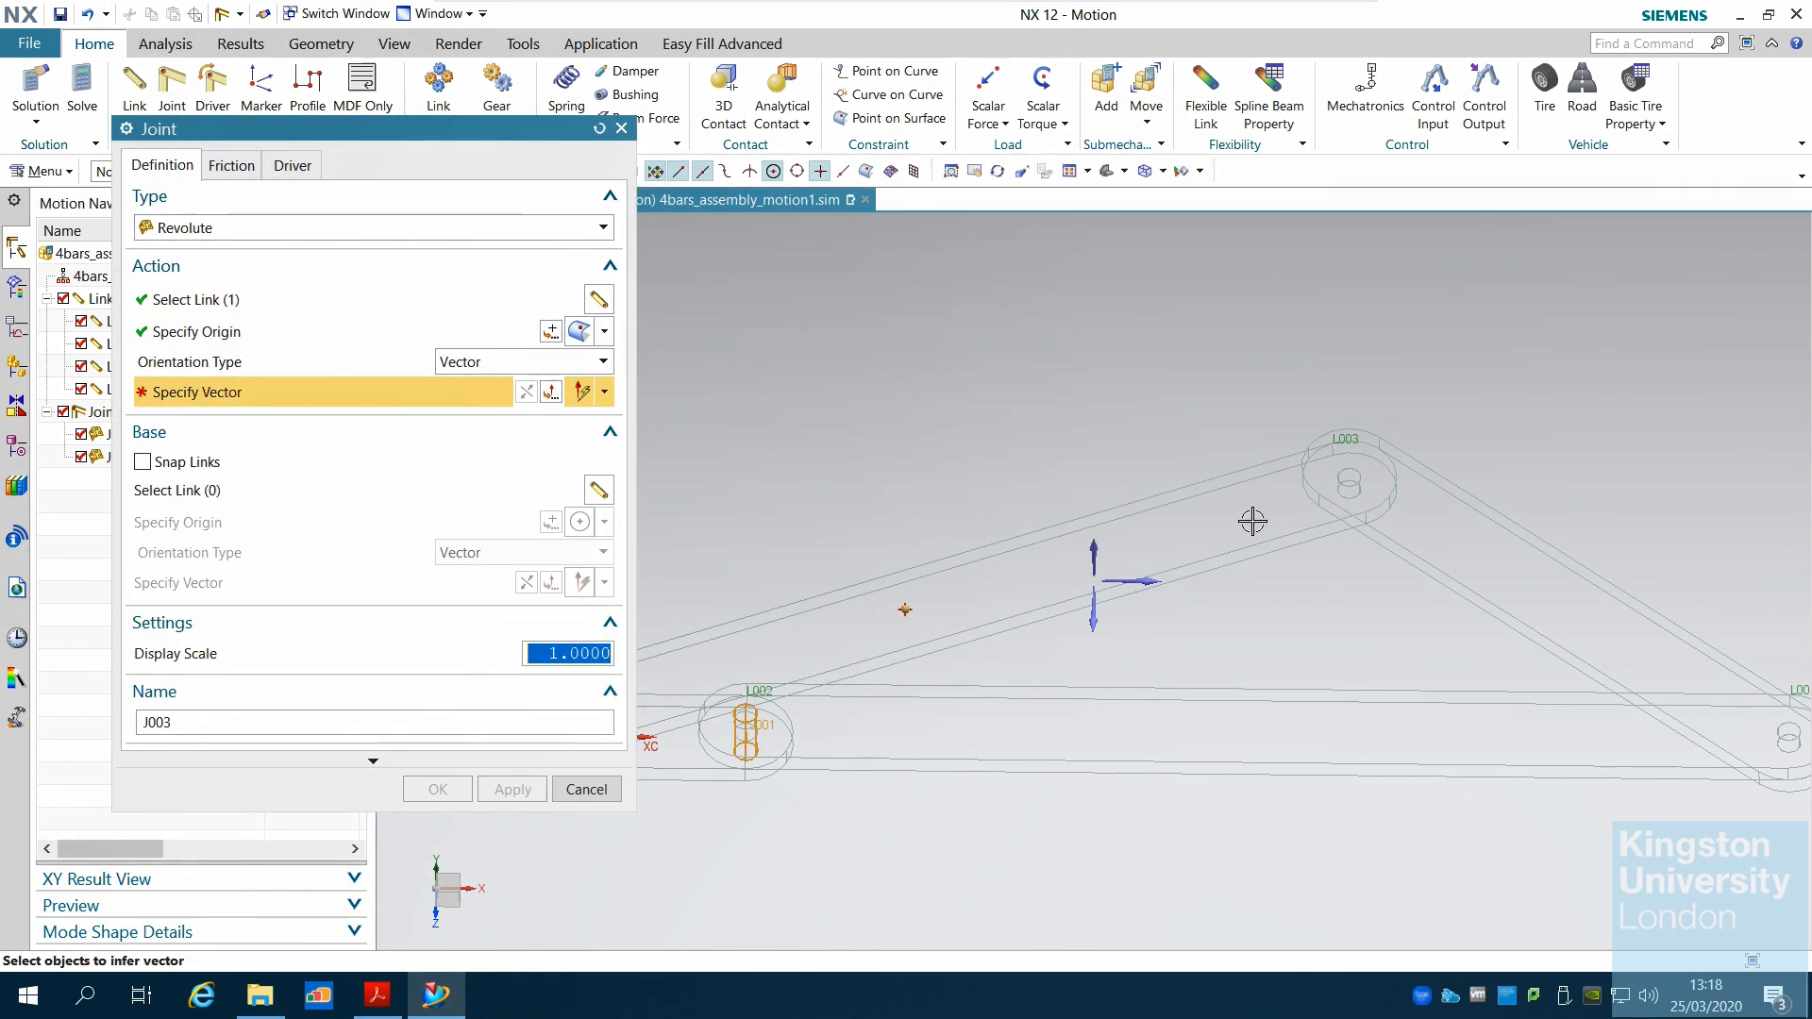
{"action": "left_click", "coordinate": [604, 333]}
{"action": "left_click", "coordinate": [591, 573]}
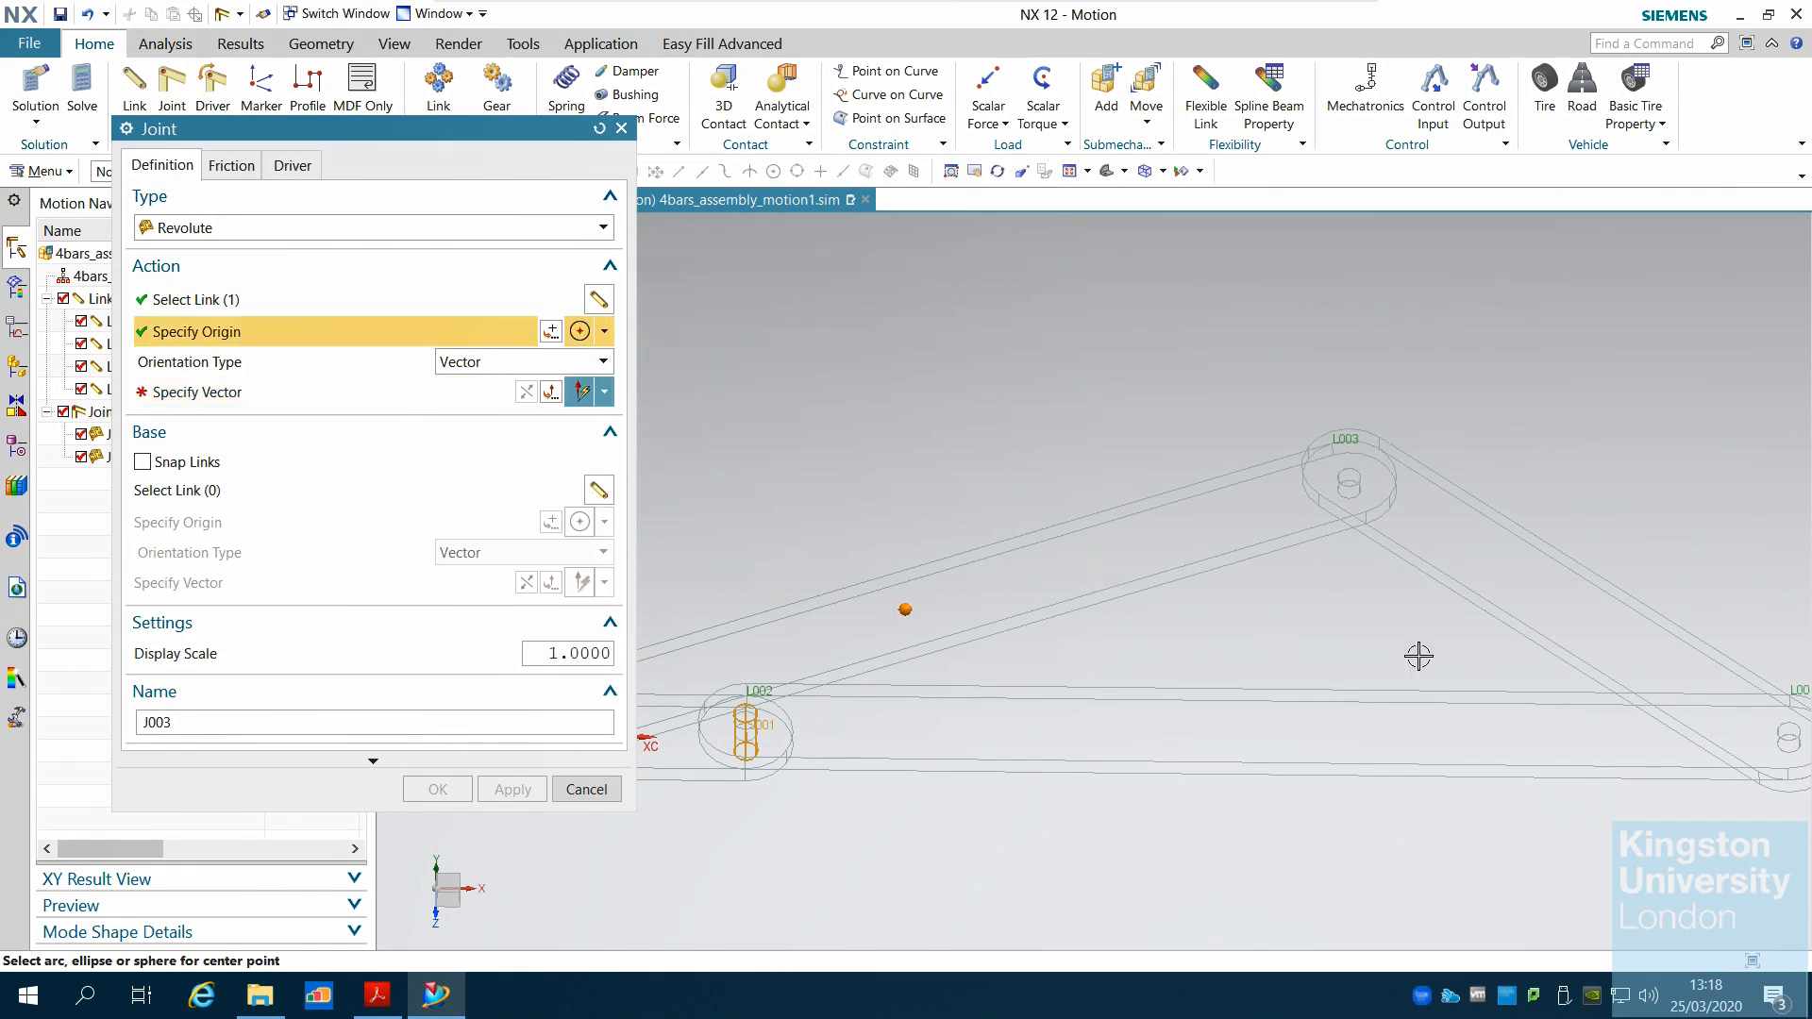
{"action": "mouse_move", "coordinate": [1390, 612]}
{"action": "middle_mouse_down"}
{"action": "mouse_move", "coordinate": [1388, 578]}
{"action": "mouse_move", "coordinate": [1400, 609]}
{"action": "middle_mouse_up"}
{"action": "scroll", "coordinate": [1335, 603], "scroll_direction": "up", "scroll_amount": 6}
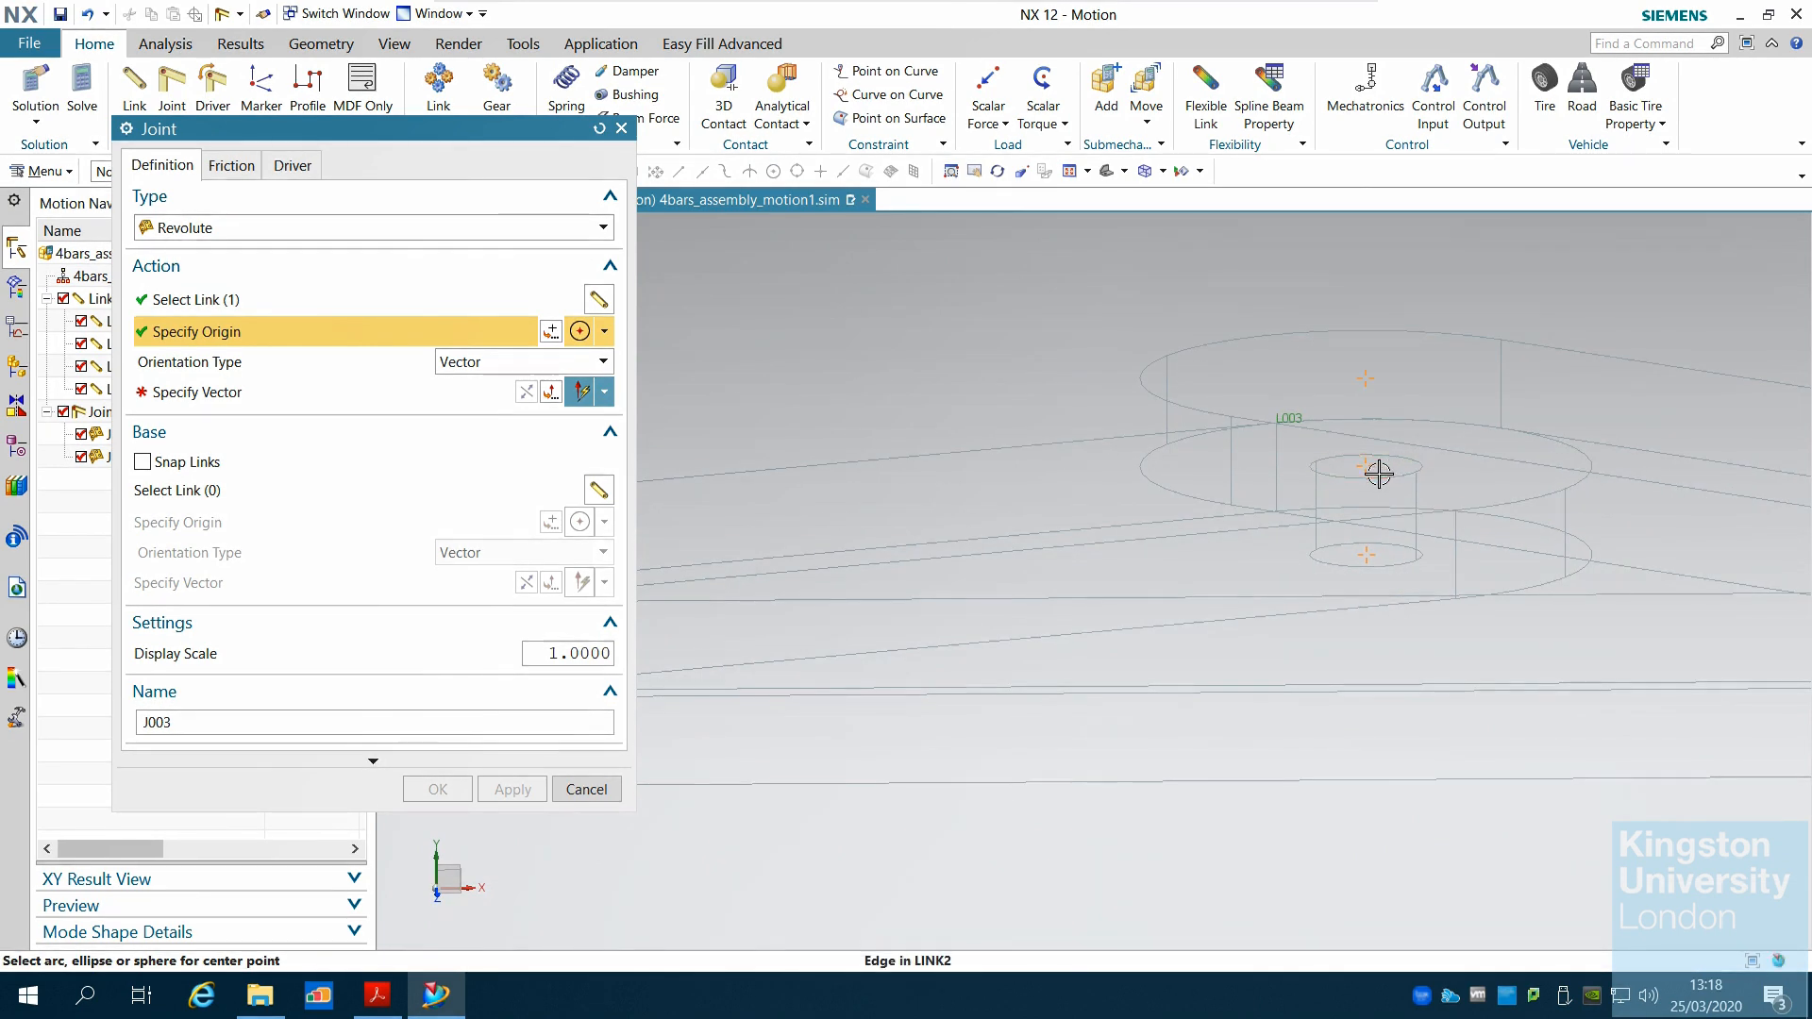
{"action": "left_click", "coordinate": [1379, 473]}
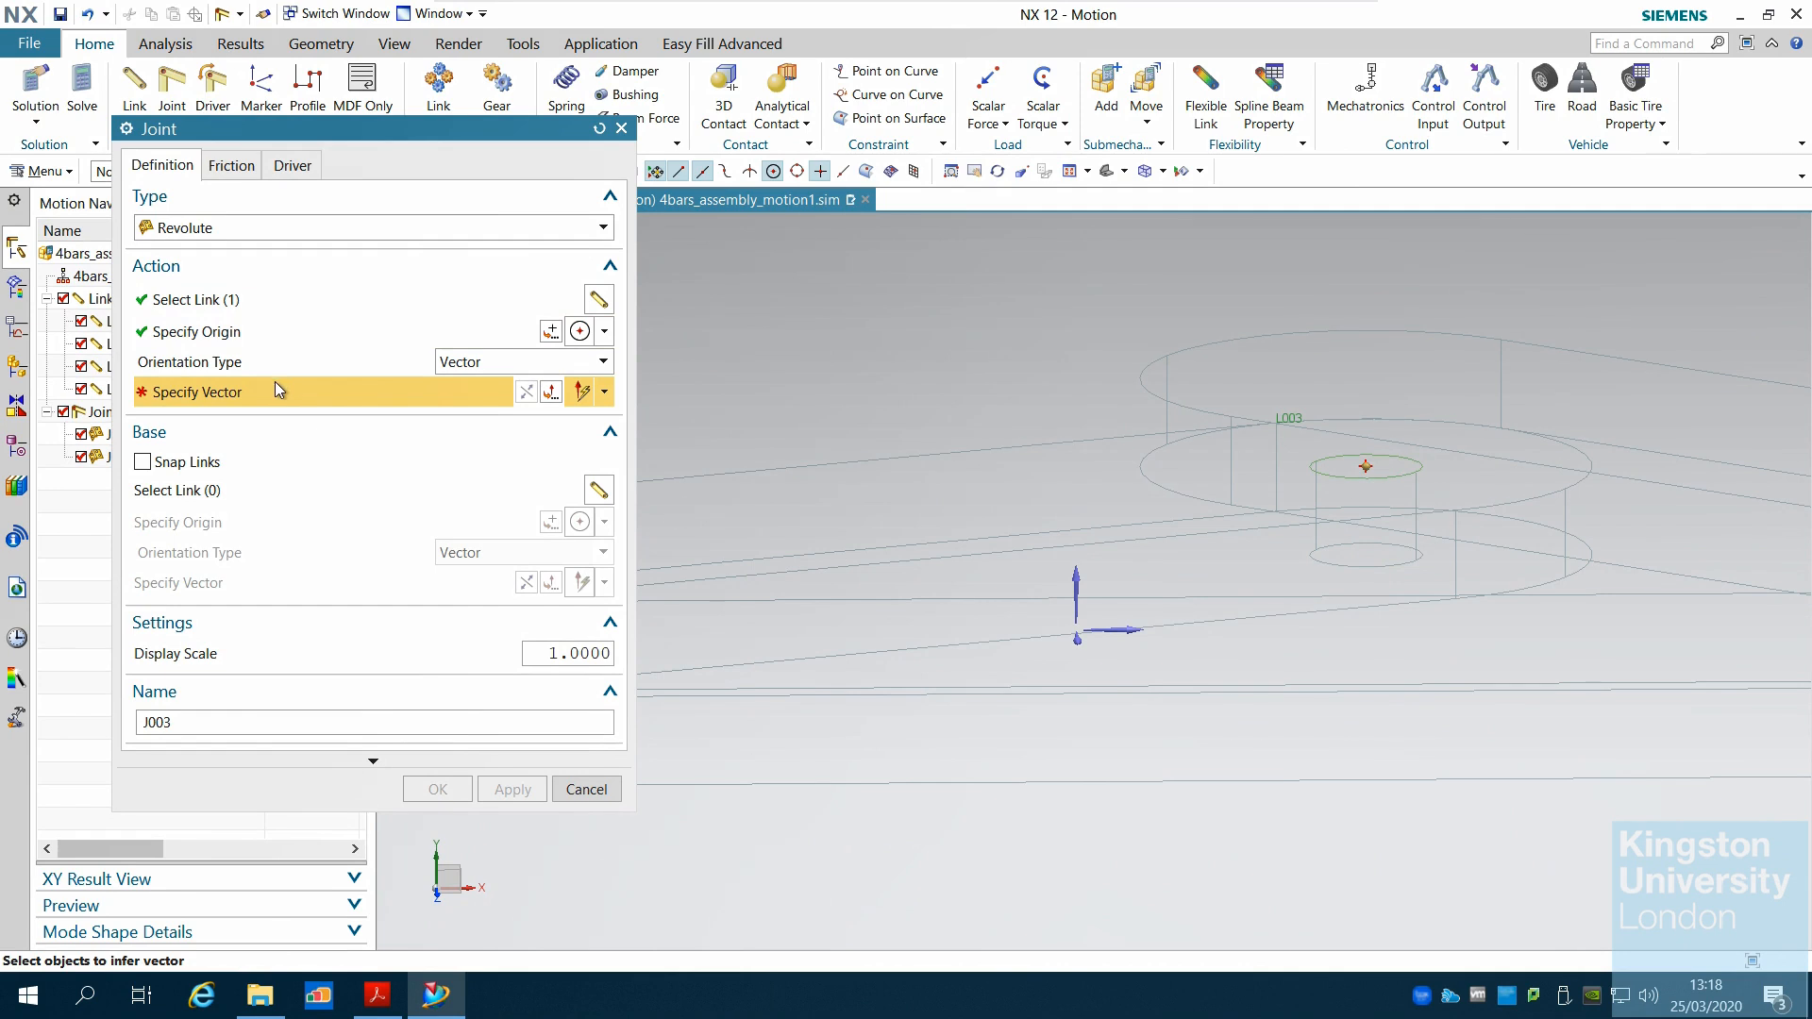
{"action": "left_click", "coordinate": [1082, 570]}
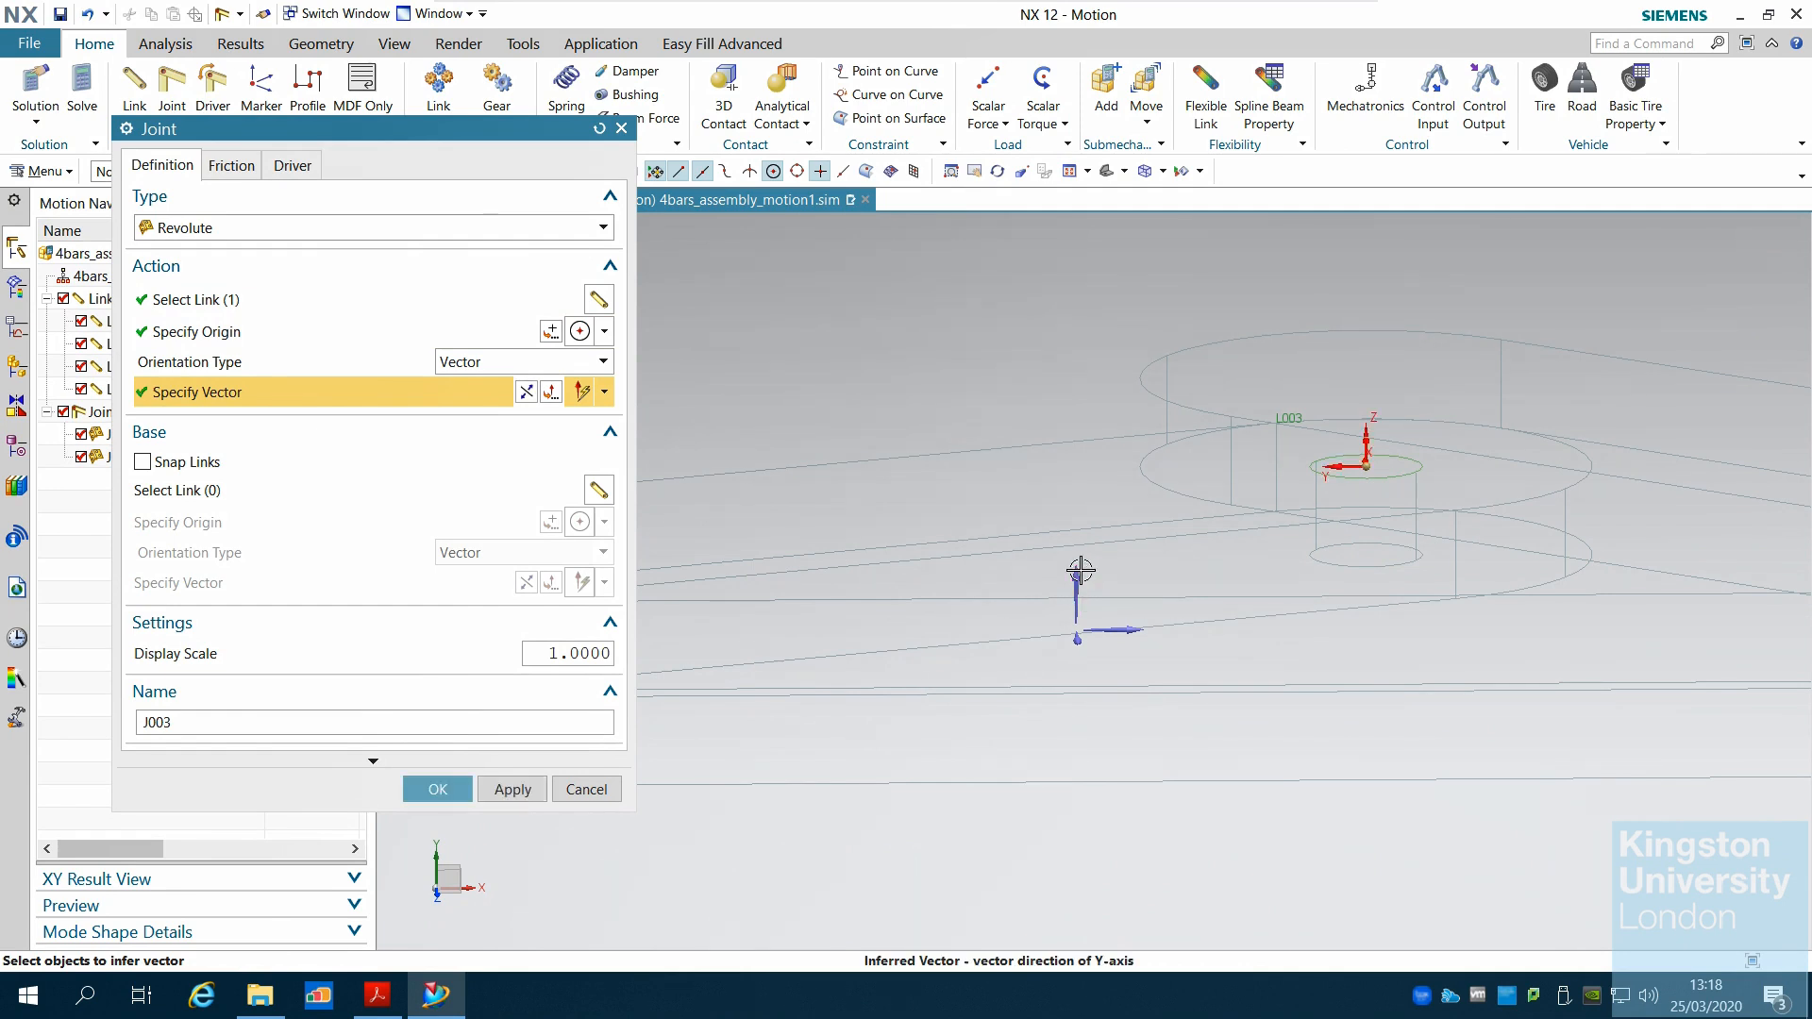
Step: Enable Snap Links with the bar descending from the apex as base, set the same apex hole centre and Y-axis vector, and create the joint
{"action": "left_click", "coordinate": [144, 462]}
{"action": "scroll", "coordinate": [755, 429], "scroll_direction": "down", "scroll_amount": 2}
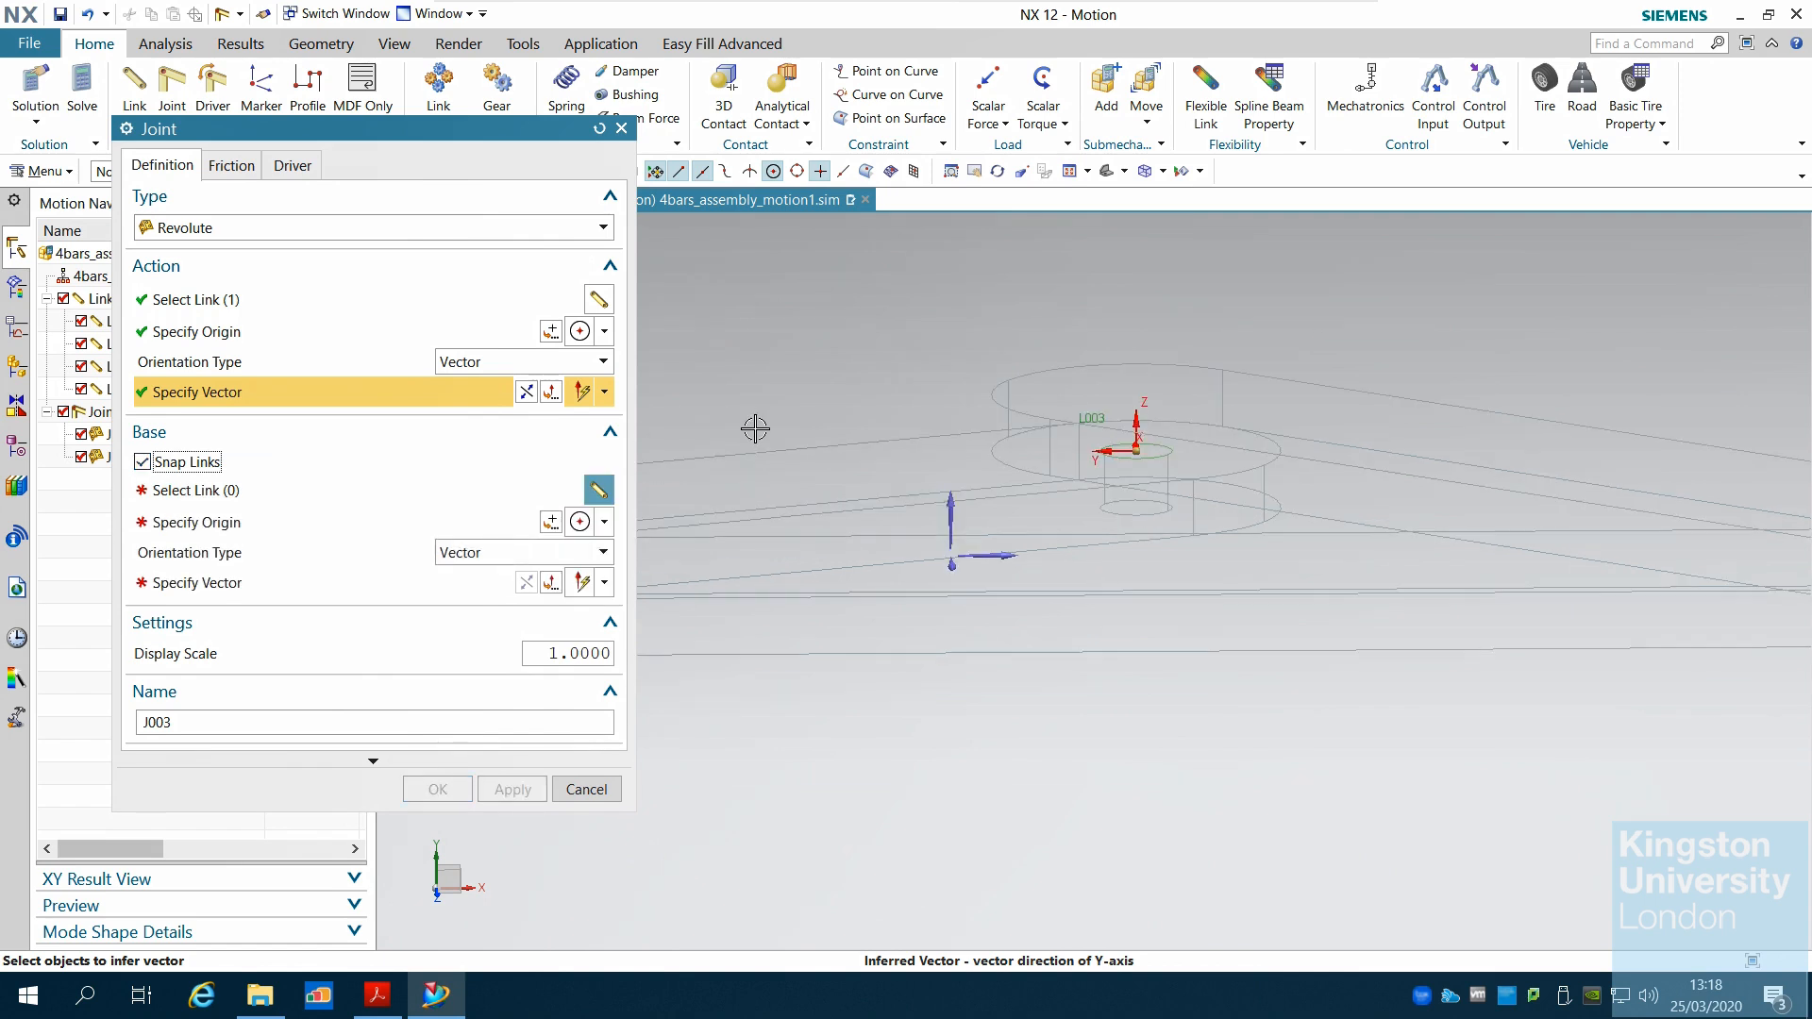
{"action": "middle_click", "coordinate": [1666, 487]}
{"action": "left_click", "coordinate": [1637, 501]}
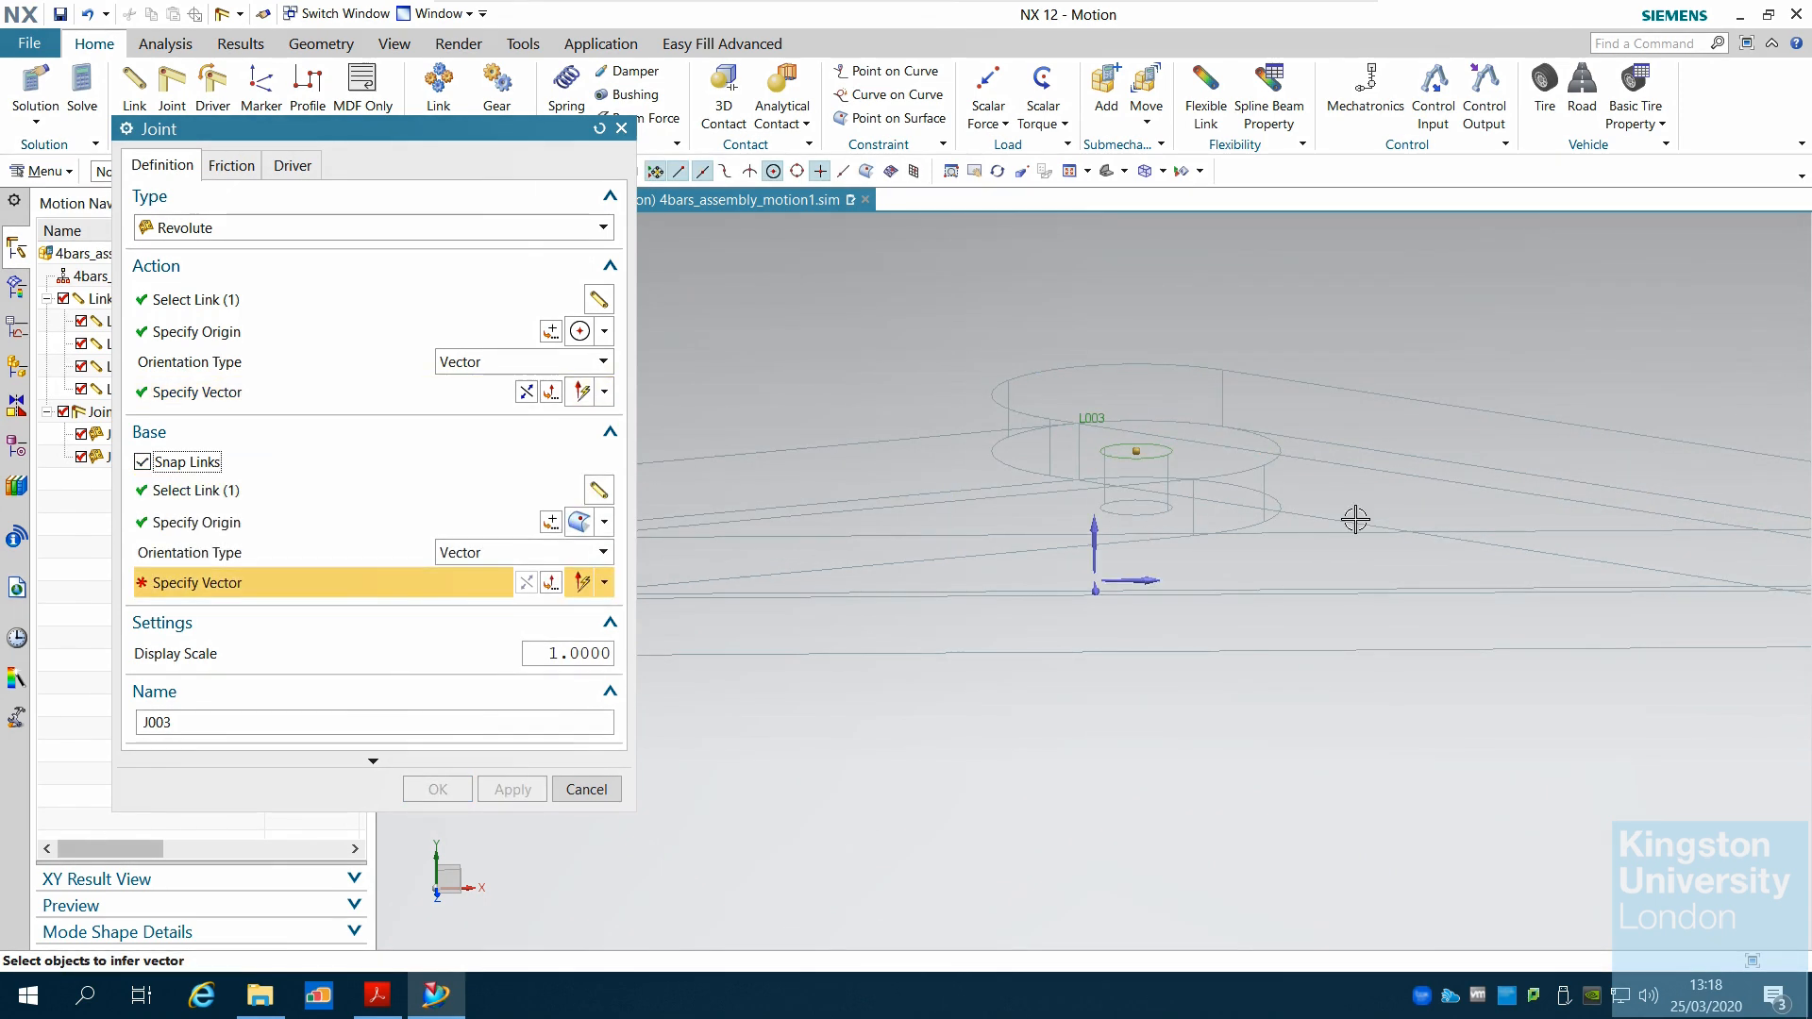
{"action": "left_click", "coordinate": [604, 522]}
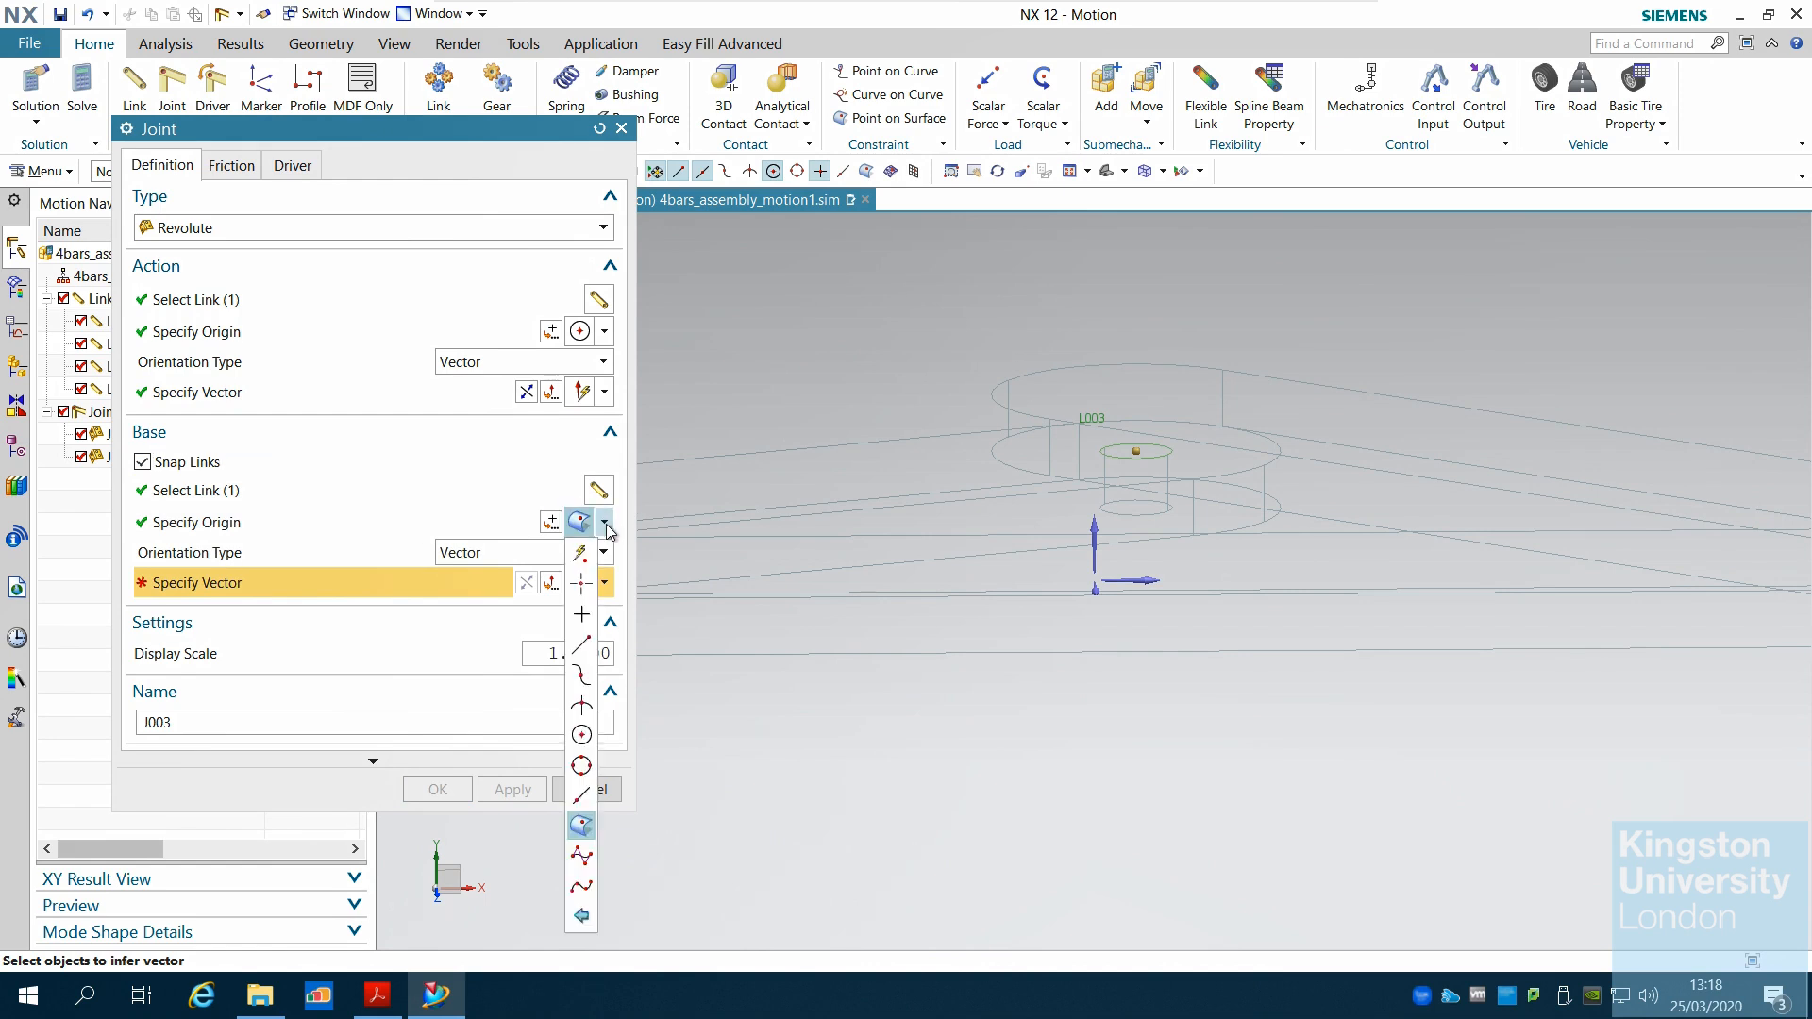
{"action": "left_click", "coordinate": [584, 736]}
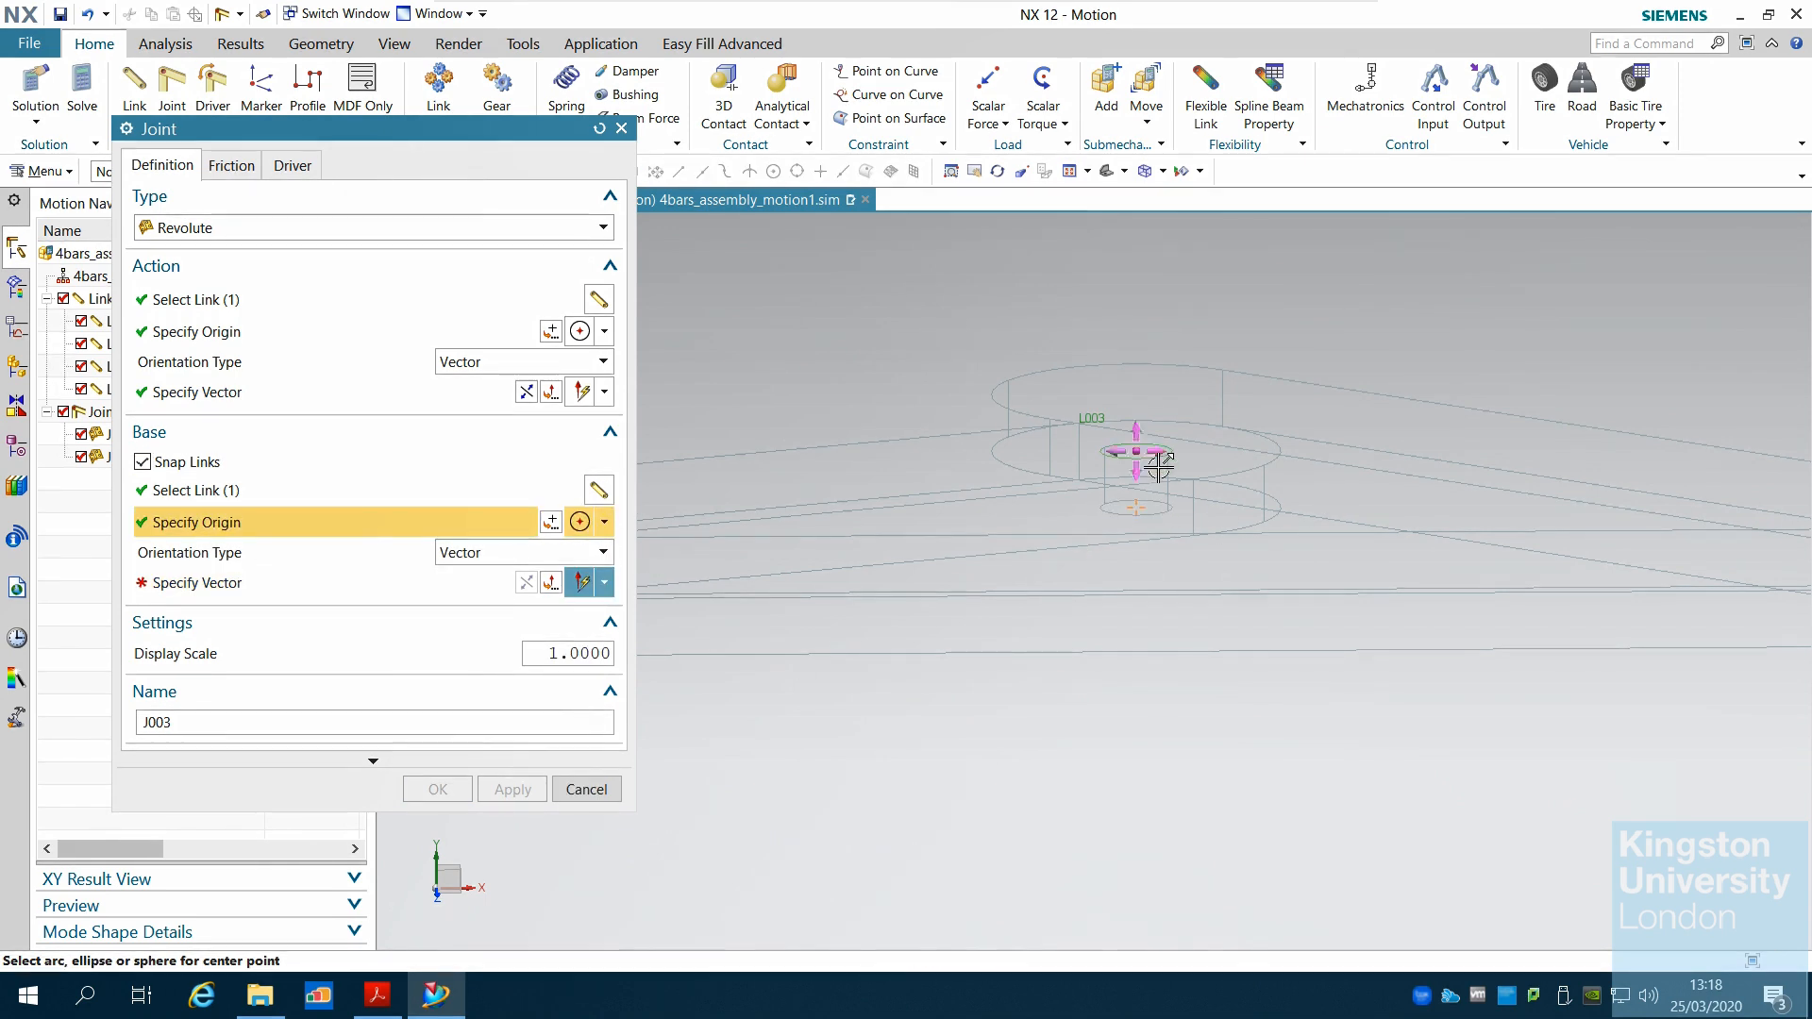
{"action": "left_click", "coordinate": [1159, 454]}
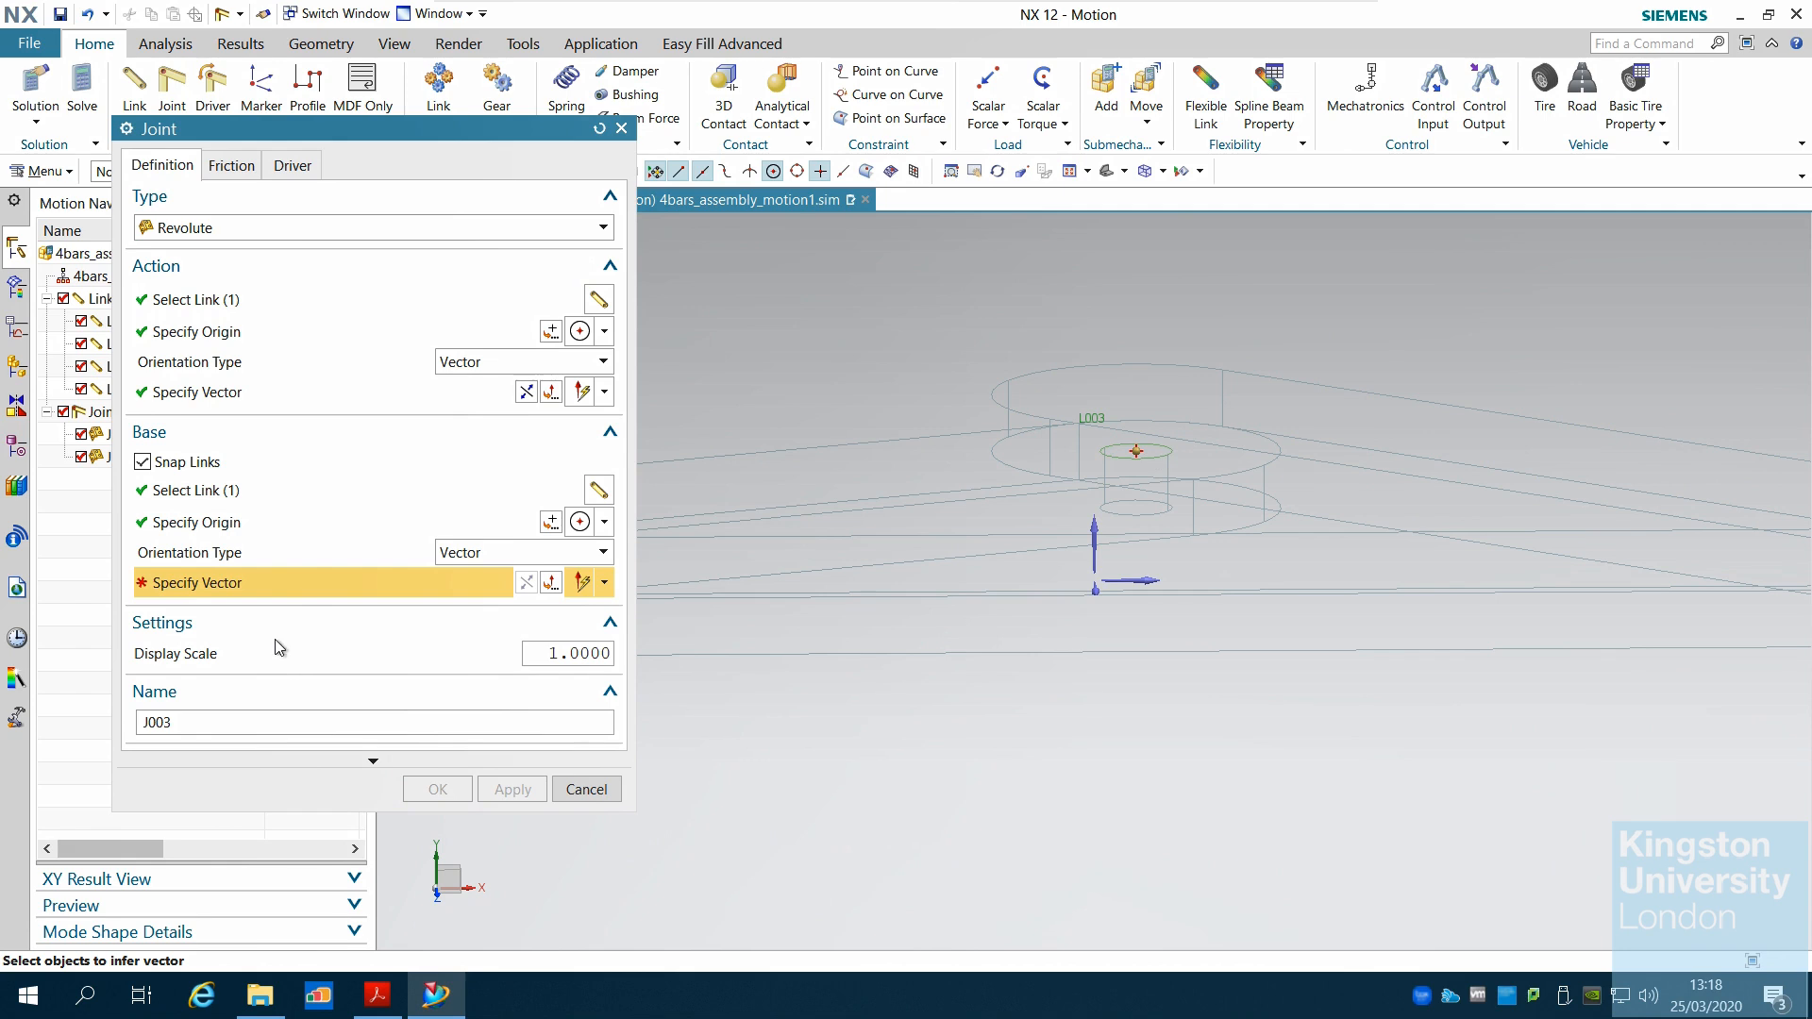
{"action": "left_click", "coordinate": [1098, 540]}
{"action": "left_click", "coordinate": [437, 789]}
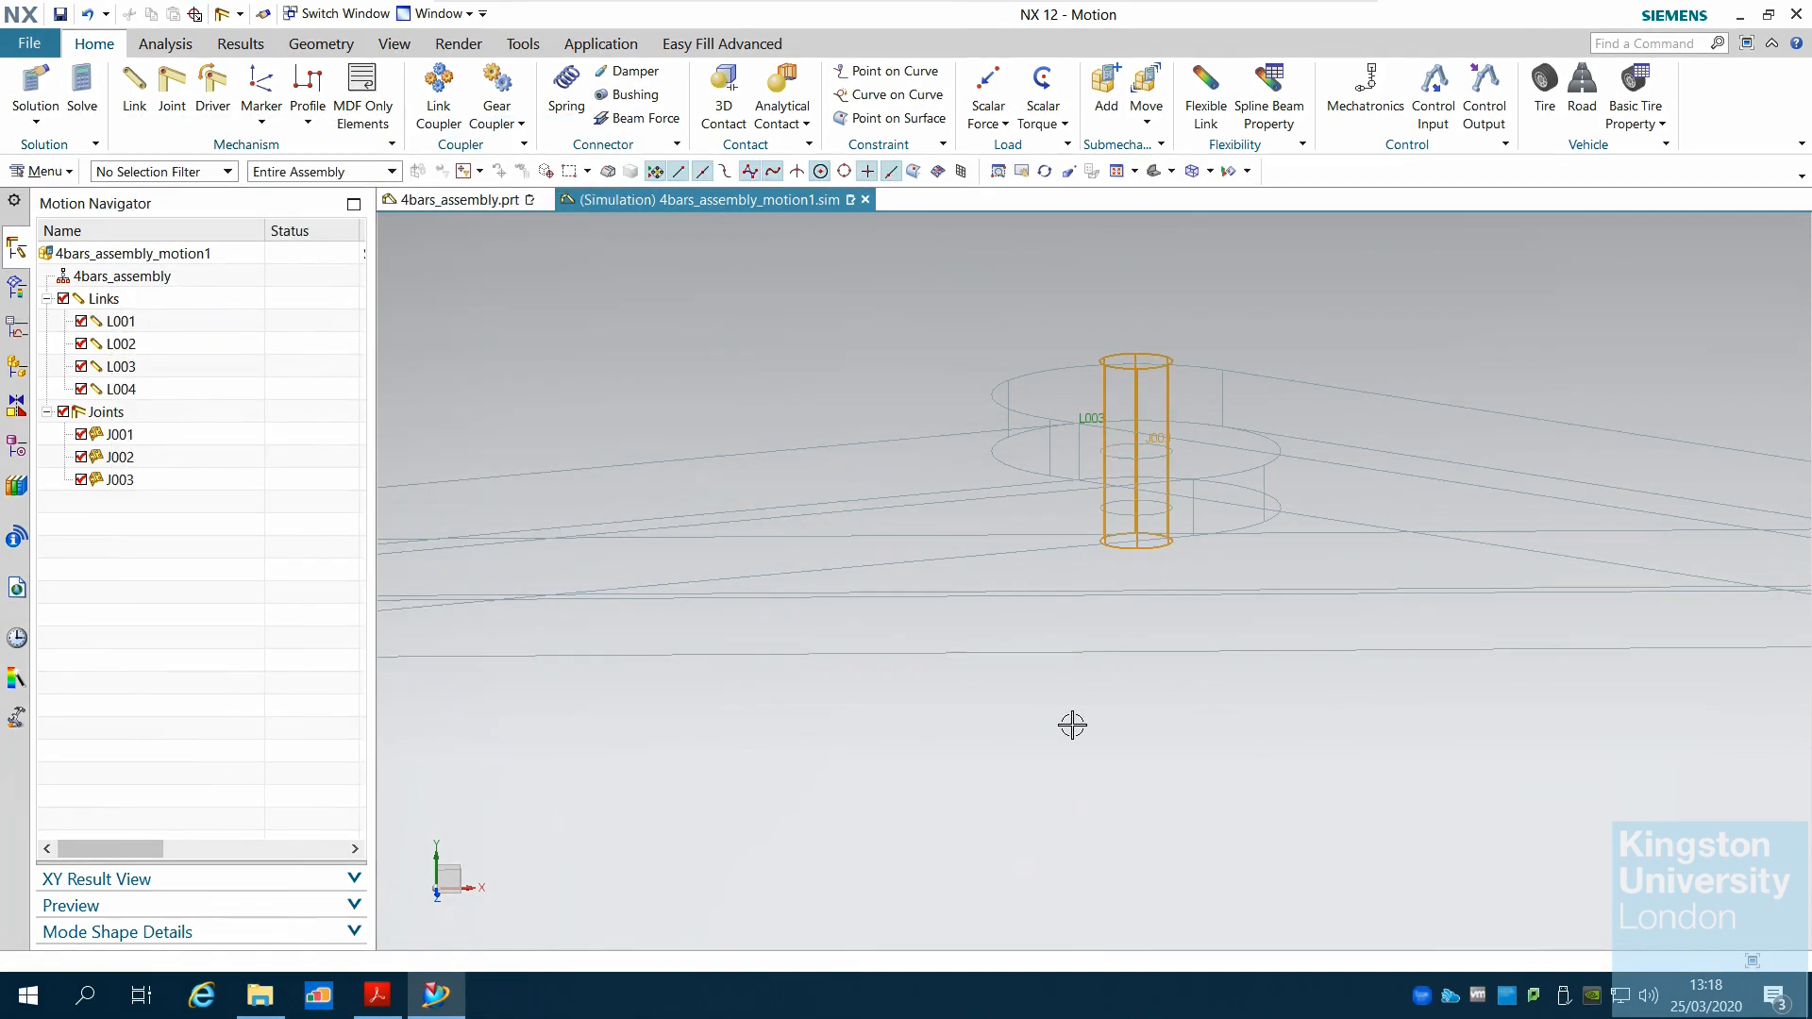
Step: Begin a fourth revolute joint with the bar descending from the apex as action link, origin at its lower end's hole centre, and vector along Y
{"action": "scroll", "coordinate": [1086, 723], "scroll_direction": "down", "scroll_amount": 3}
{"action": "middle_click_drag", "start_coordinate": [1169, 740], "coordinate": [1567, 694]}
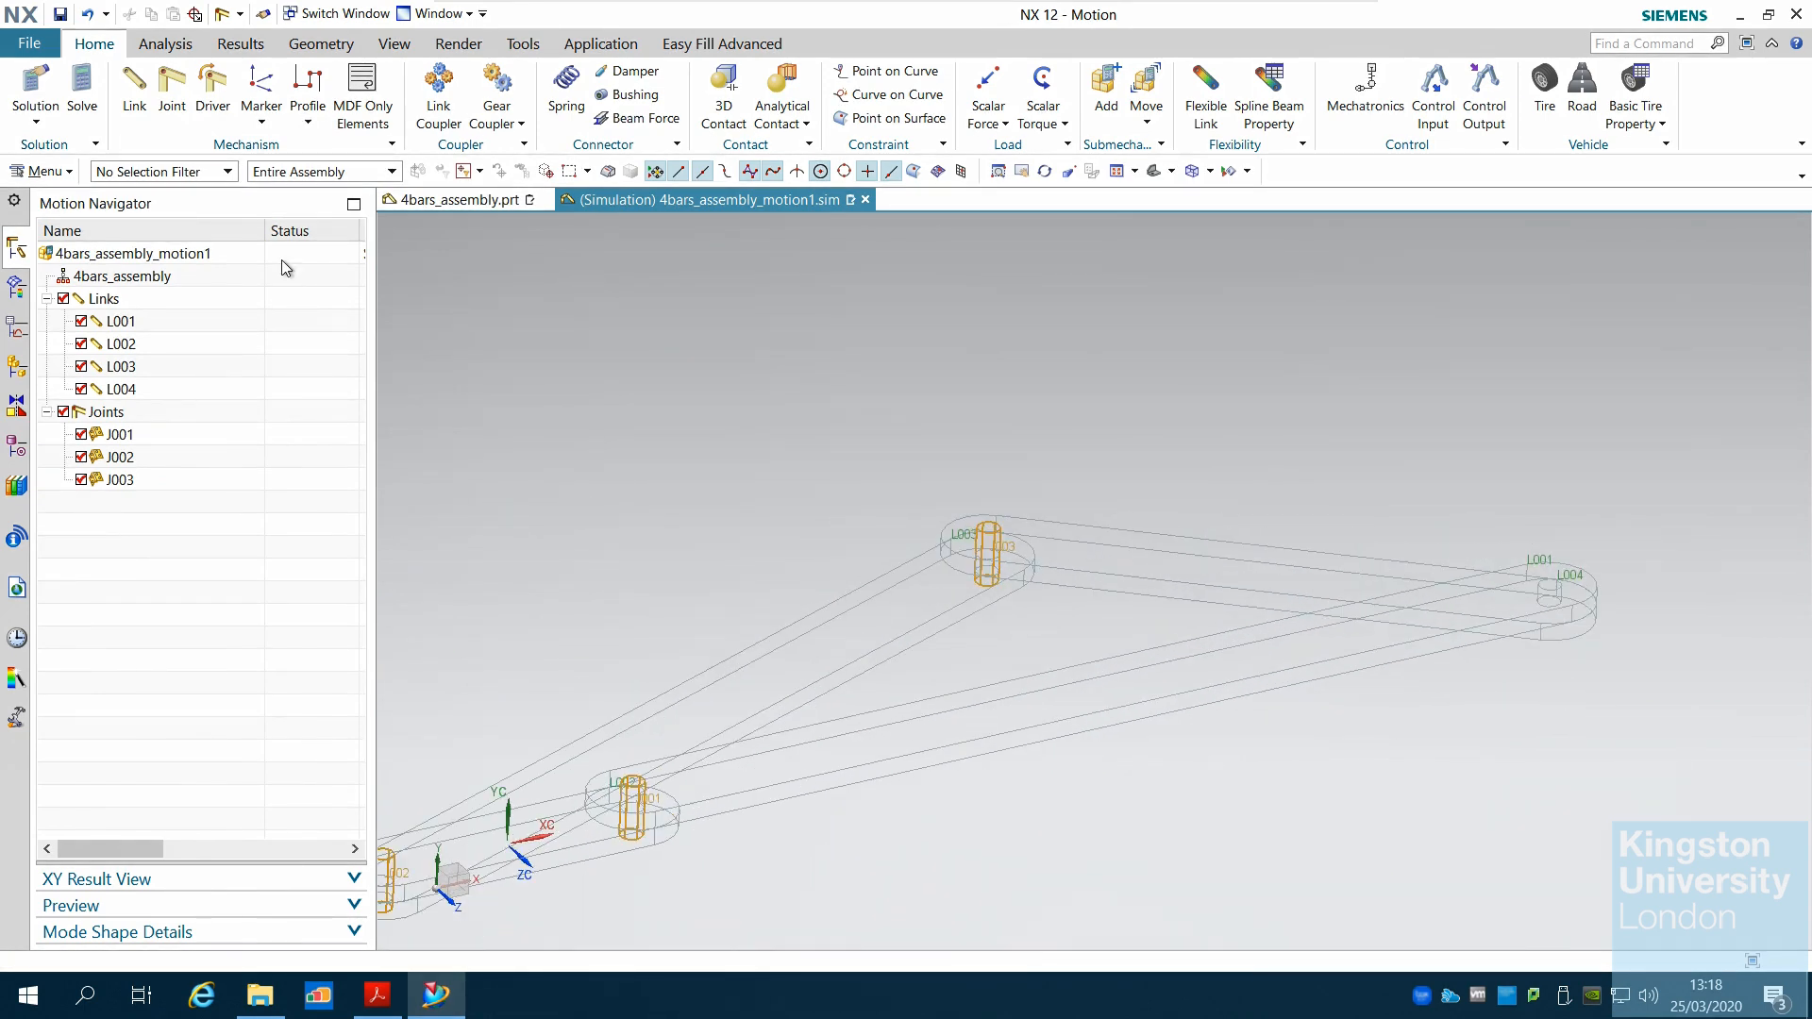
{"action": "left_click", "coordinate": [173, 112]}
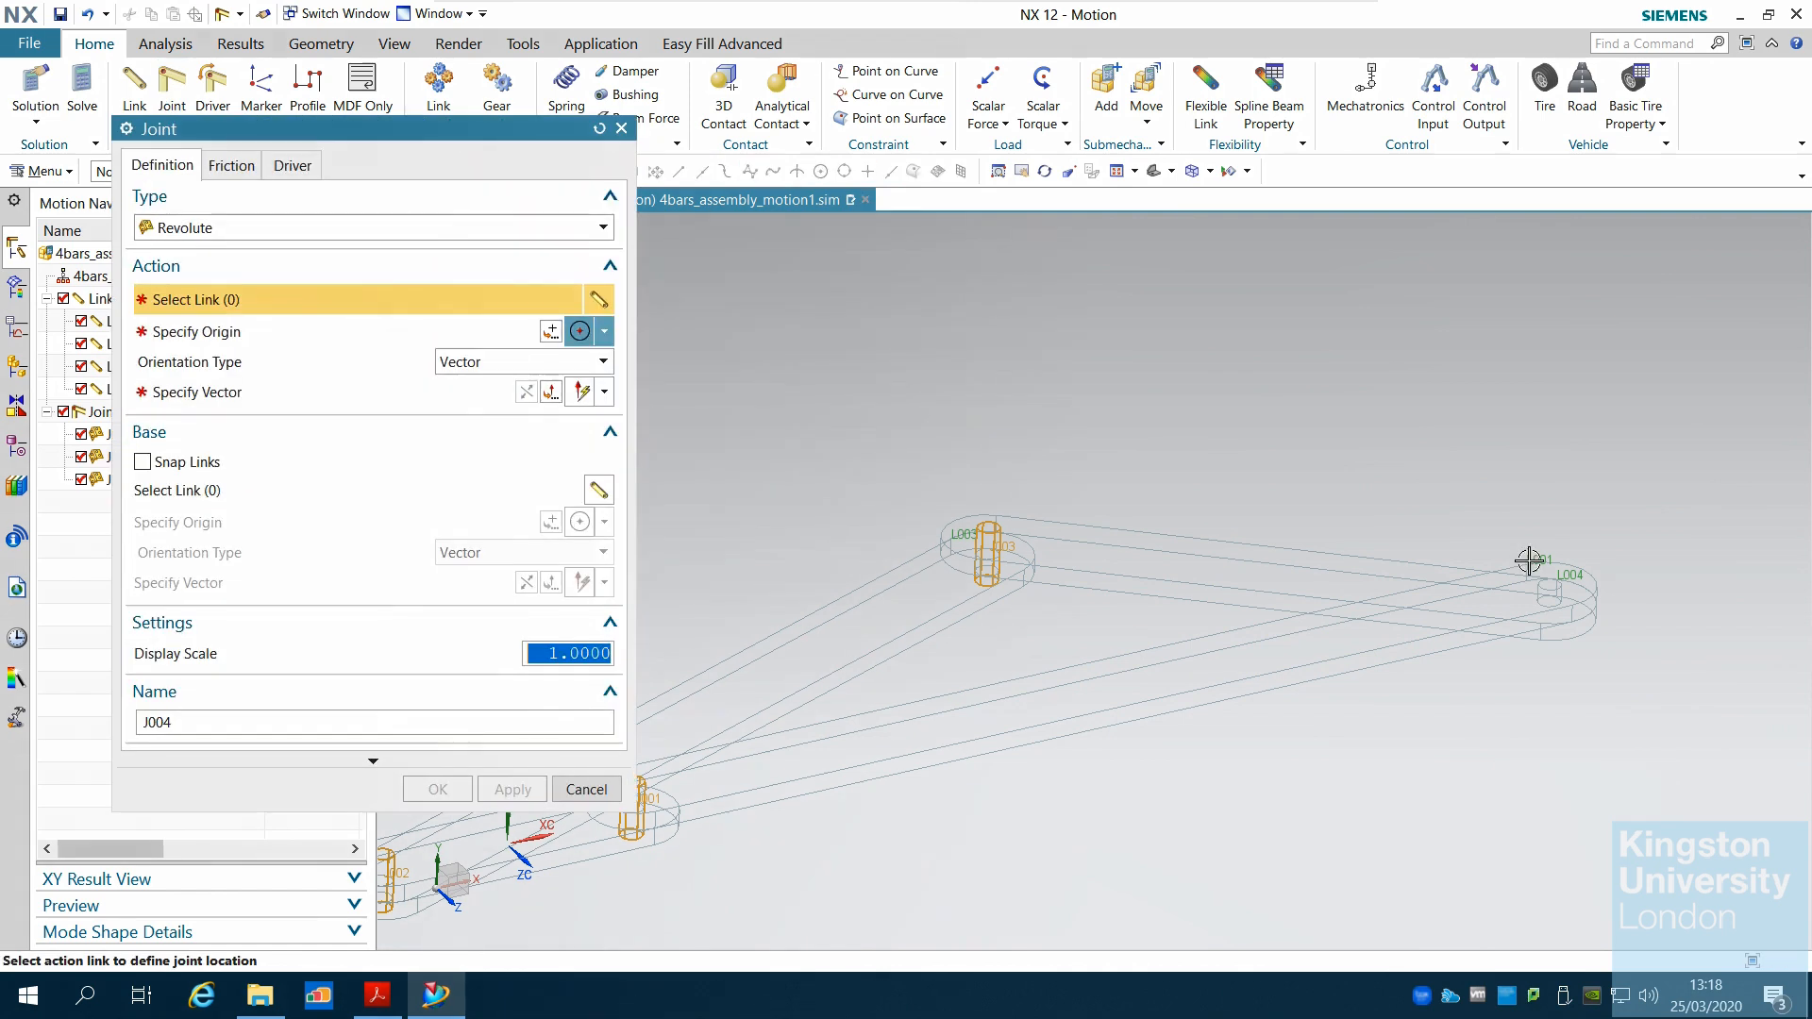
{"action": "scroll", "coordinate": [1733, 771], "scroll_direction": "down", "scroll_amount": 3}
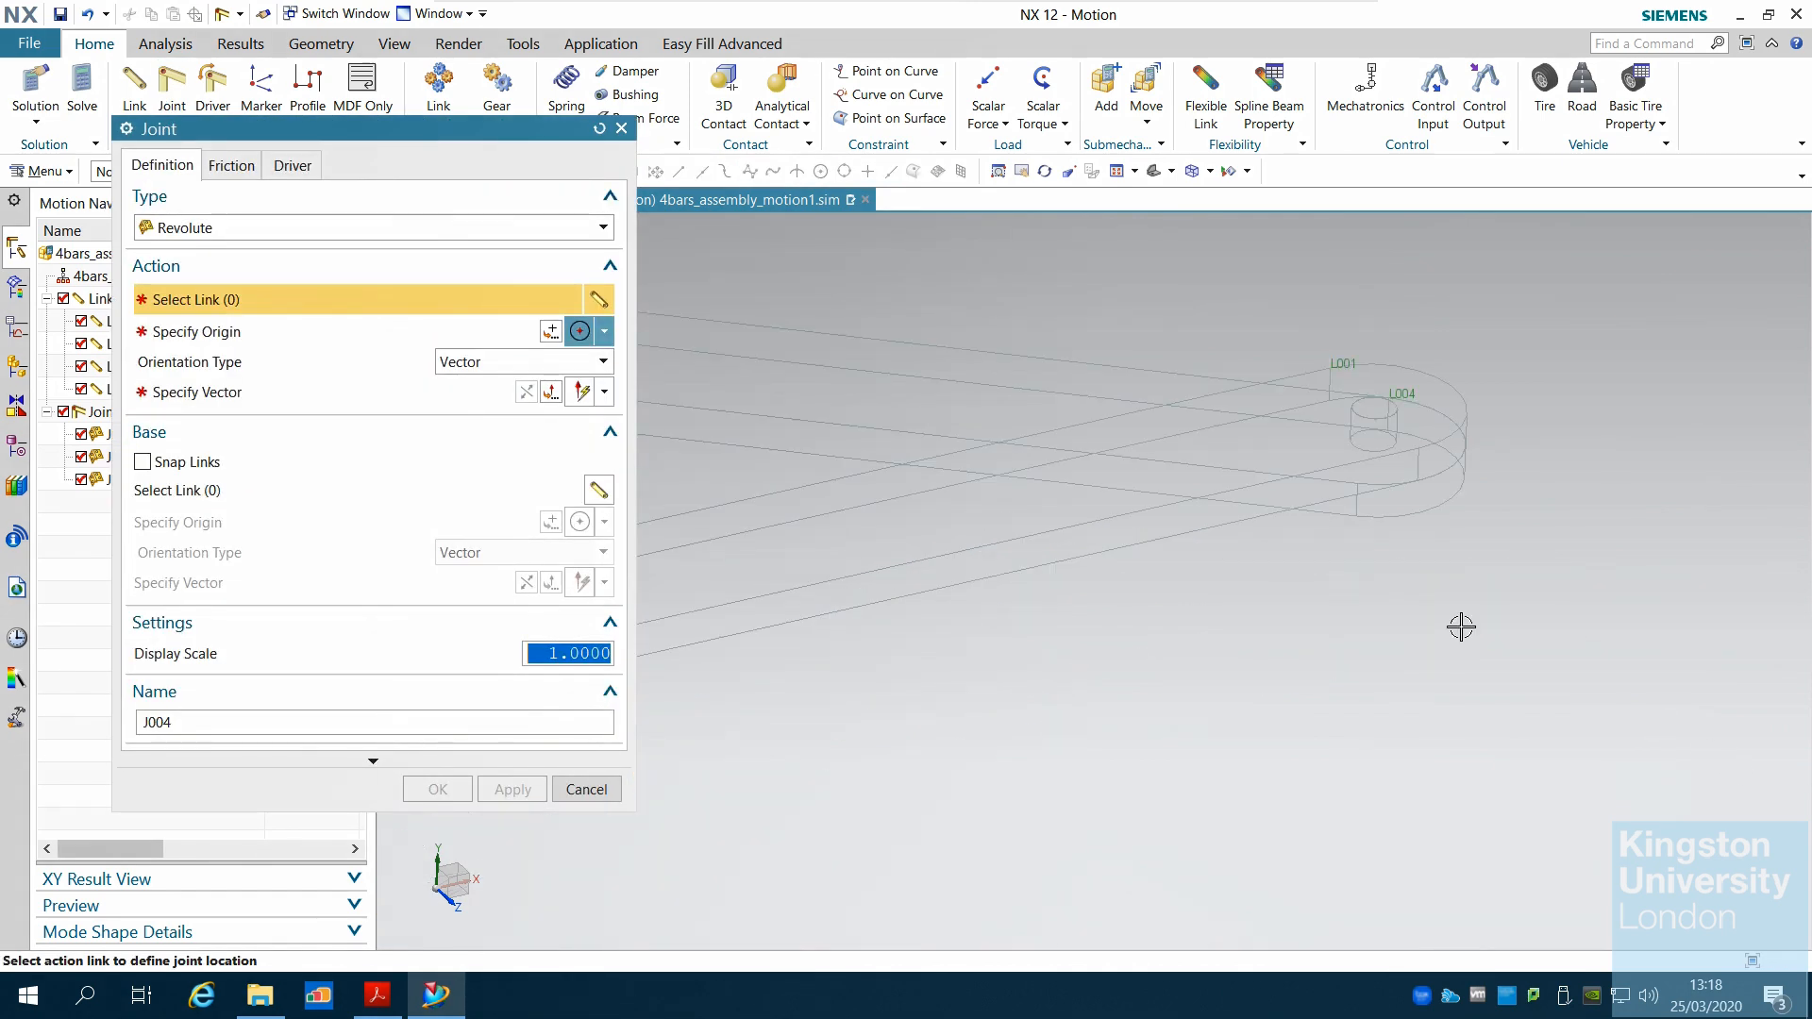
{"action": "middle_click_drag", "start_coordinate": [1429, 623], "coordinate": [1428, 627]}
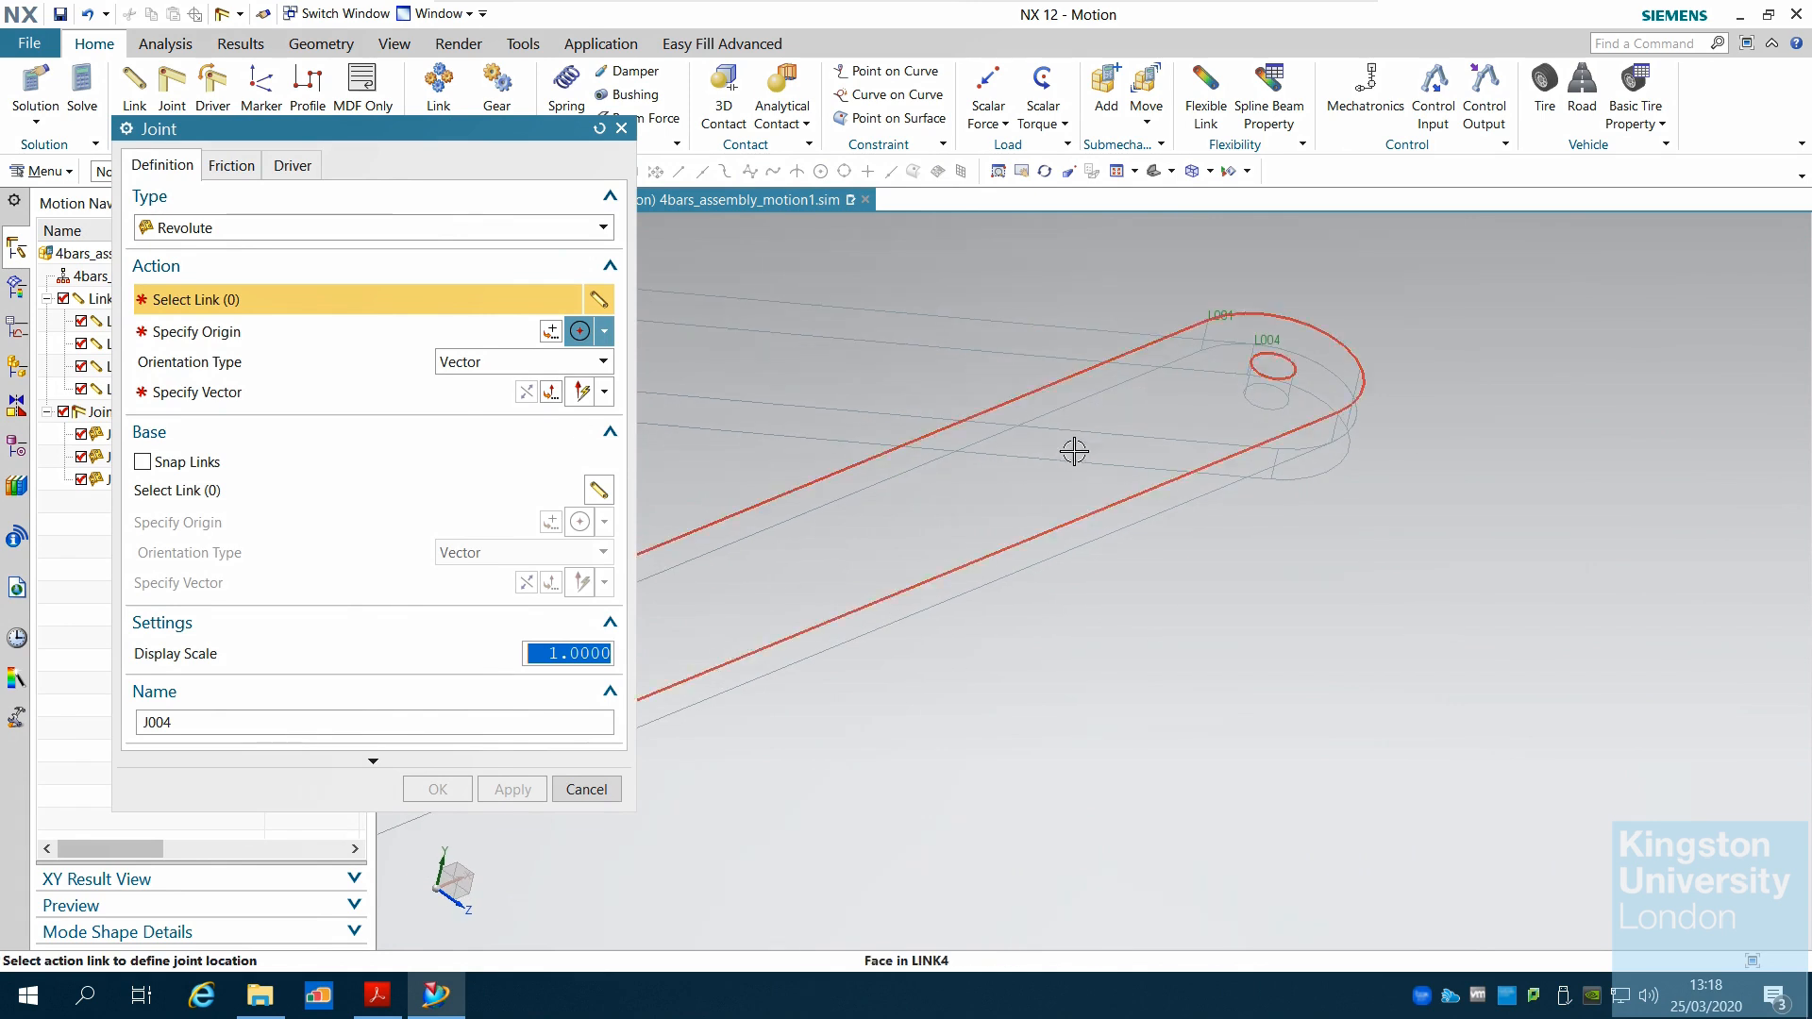
{"action": "left_click", "coordinate": [991, 361]}
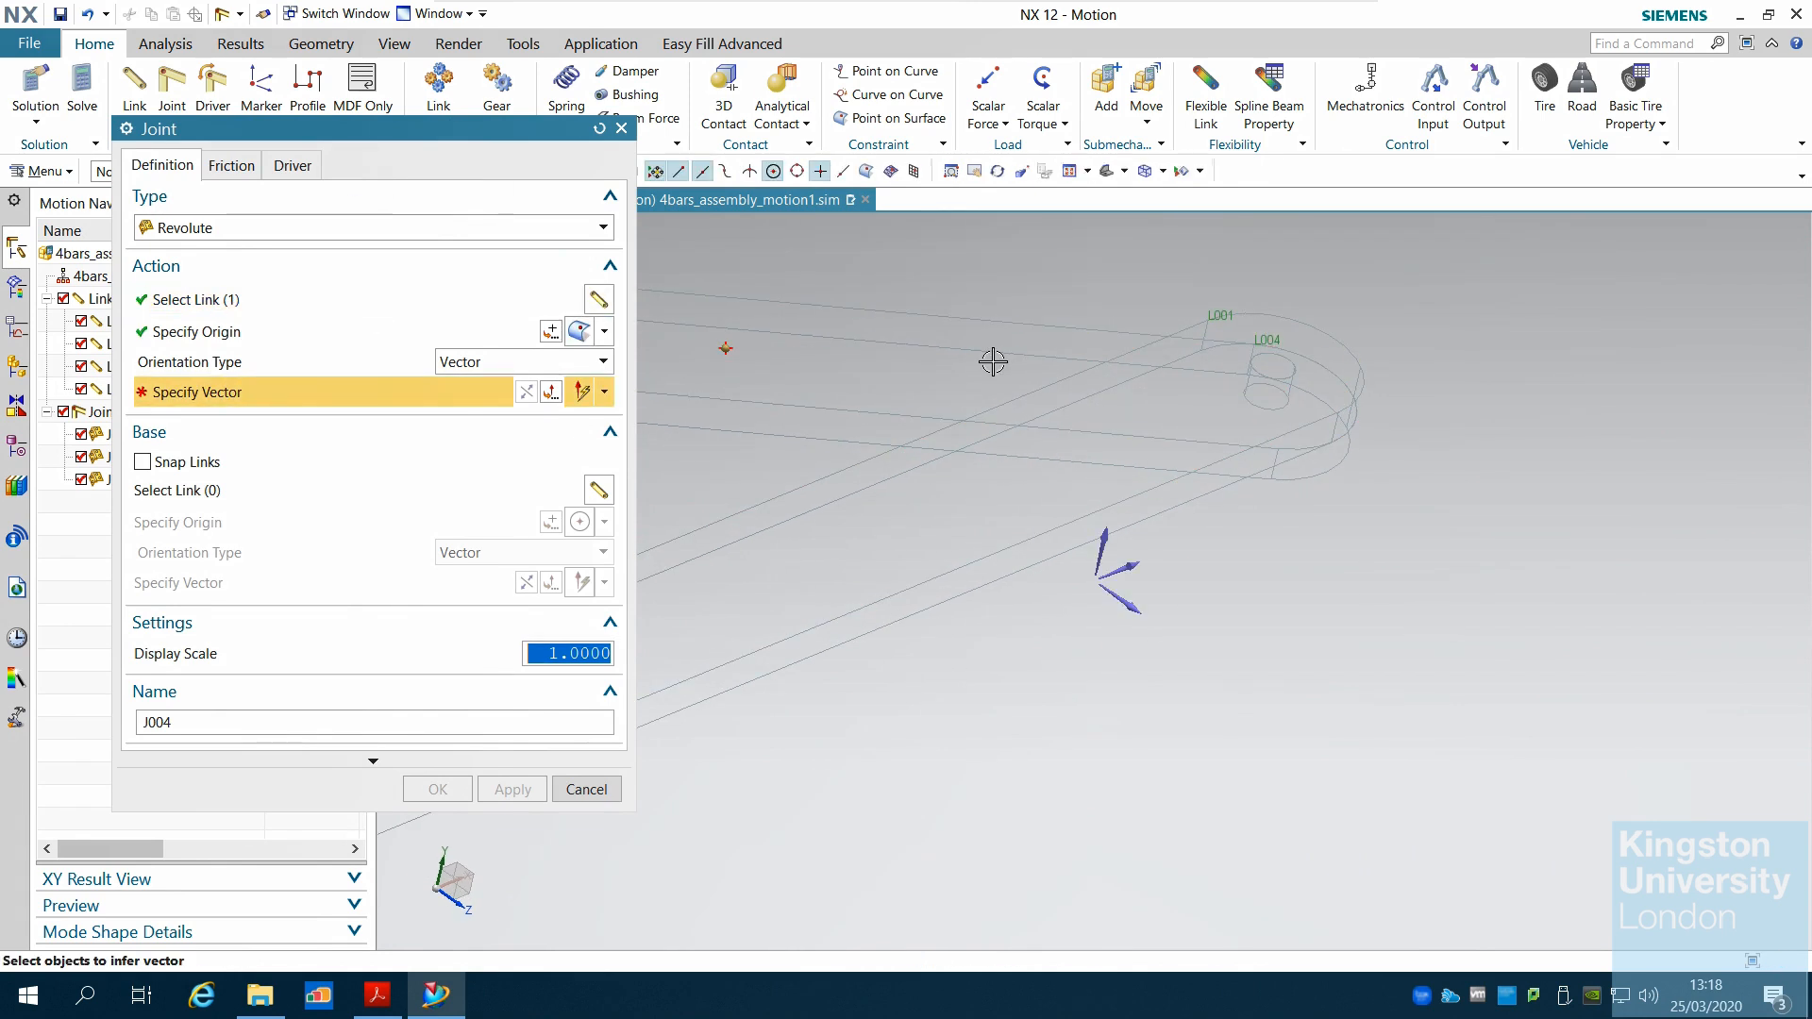
{"action": "left_click", "coordinate": [604, 331]}
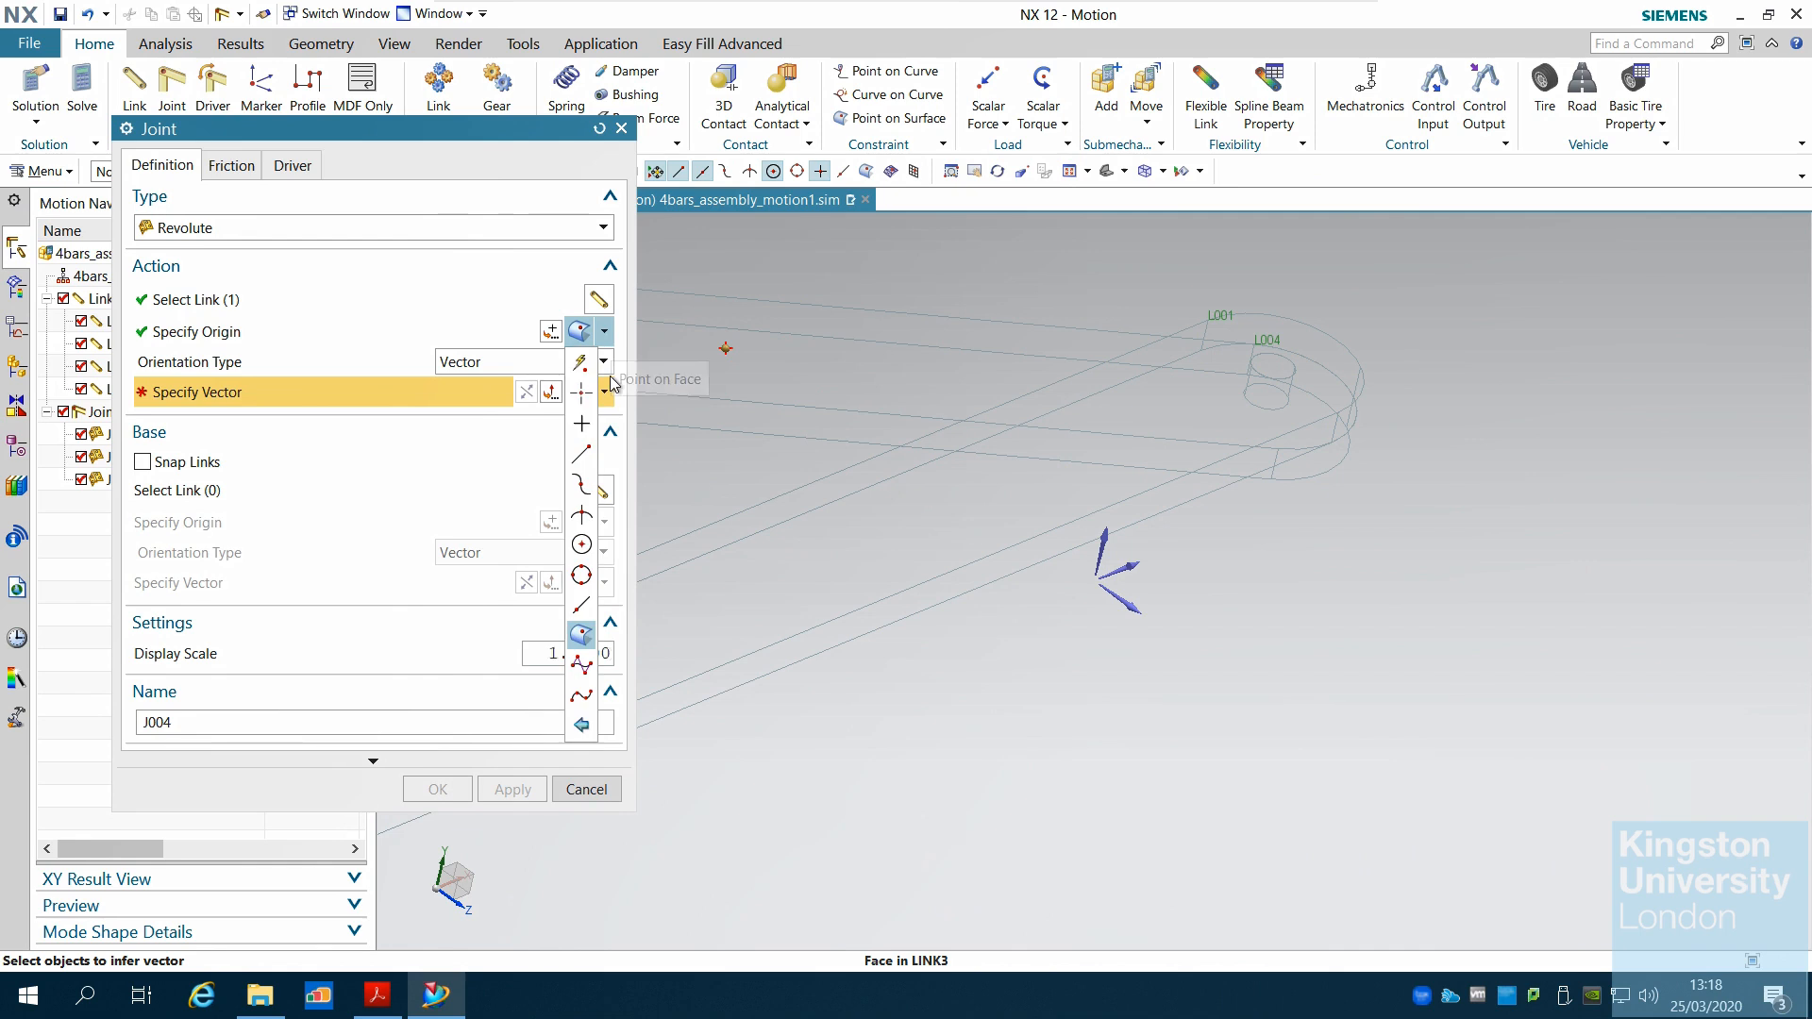
{"action": "left_click", "coordinate": [585, 570]}
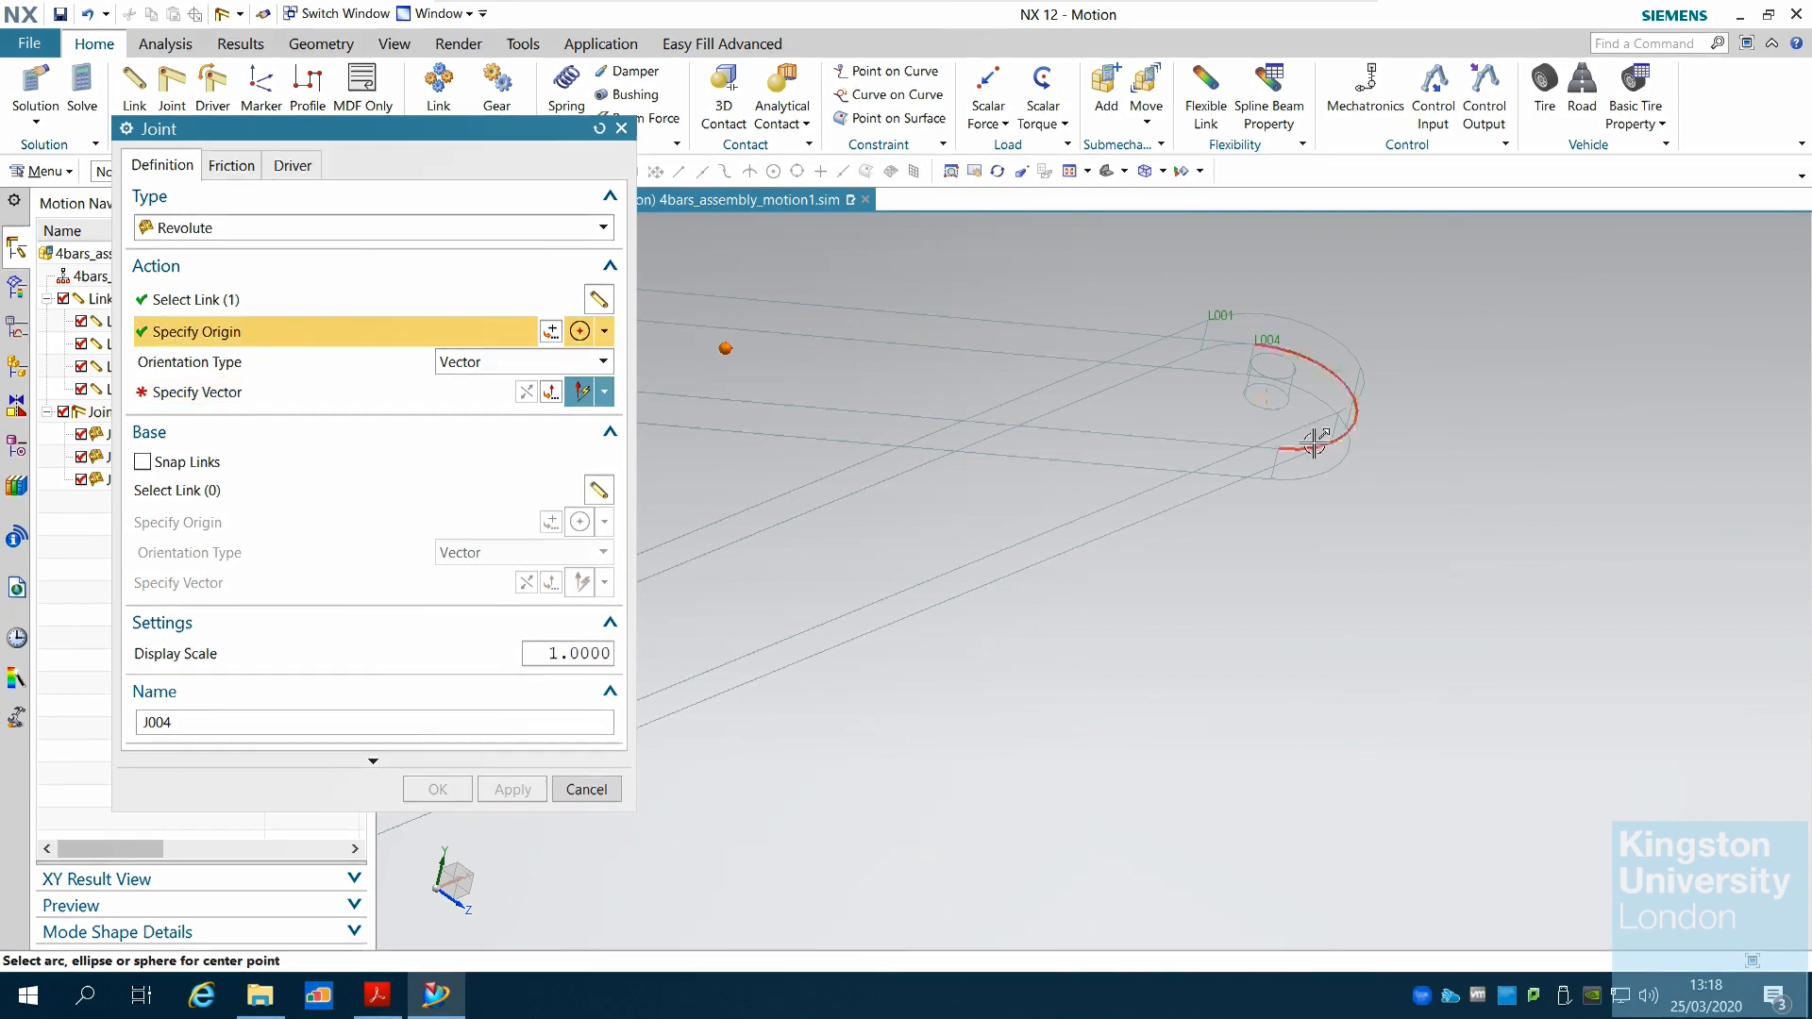
{"action": "left_click", "coordinate": [1269, 409]}
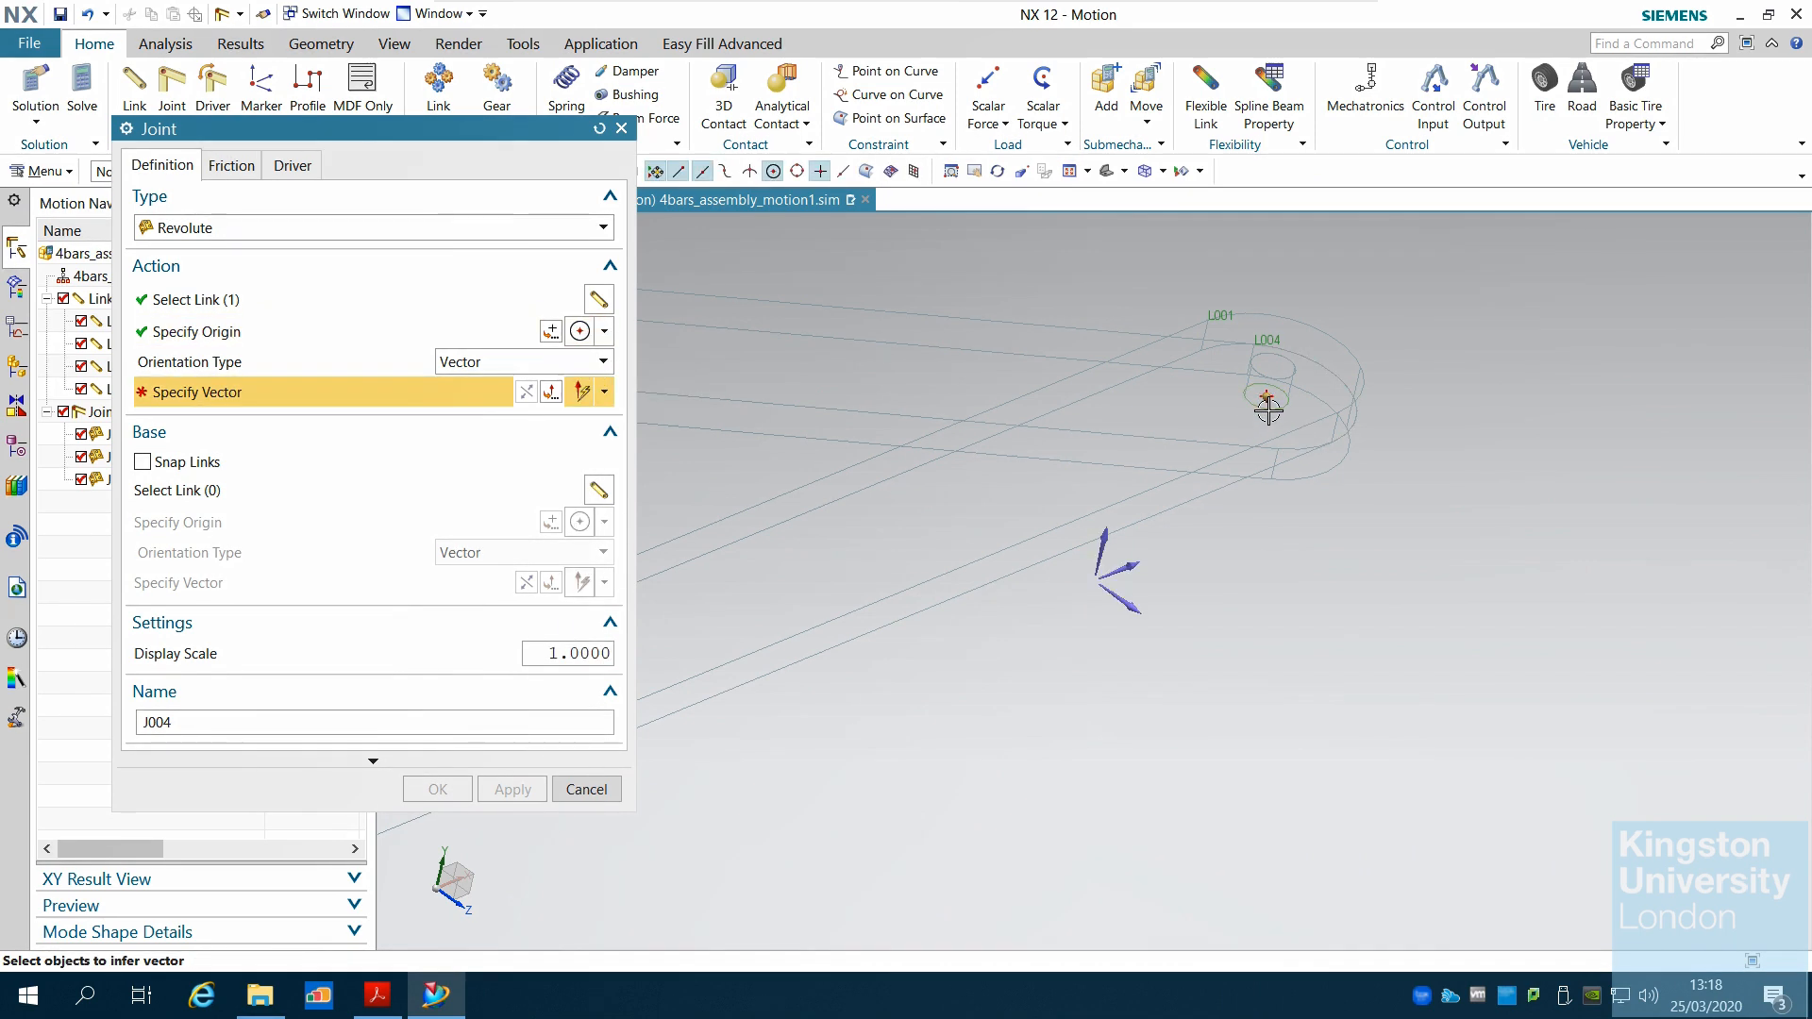
{"action": "left_click", "coordinate": [1107, 534]}
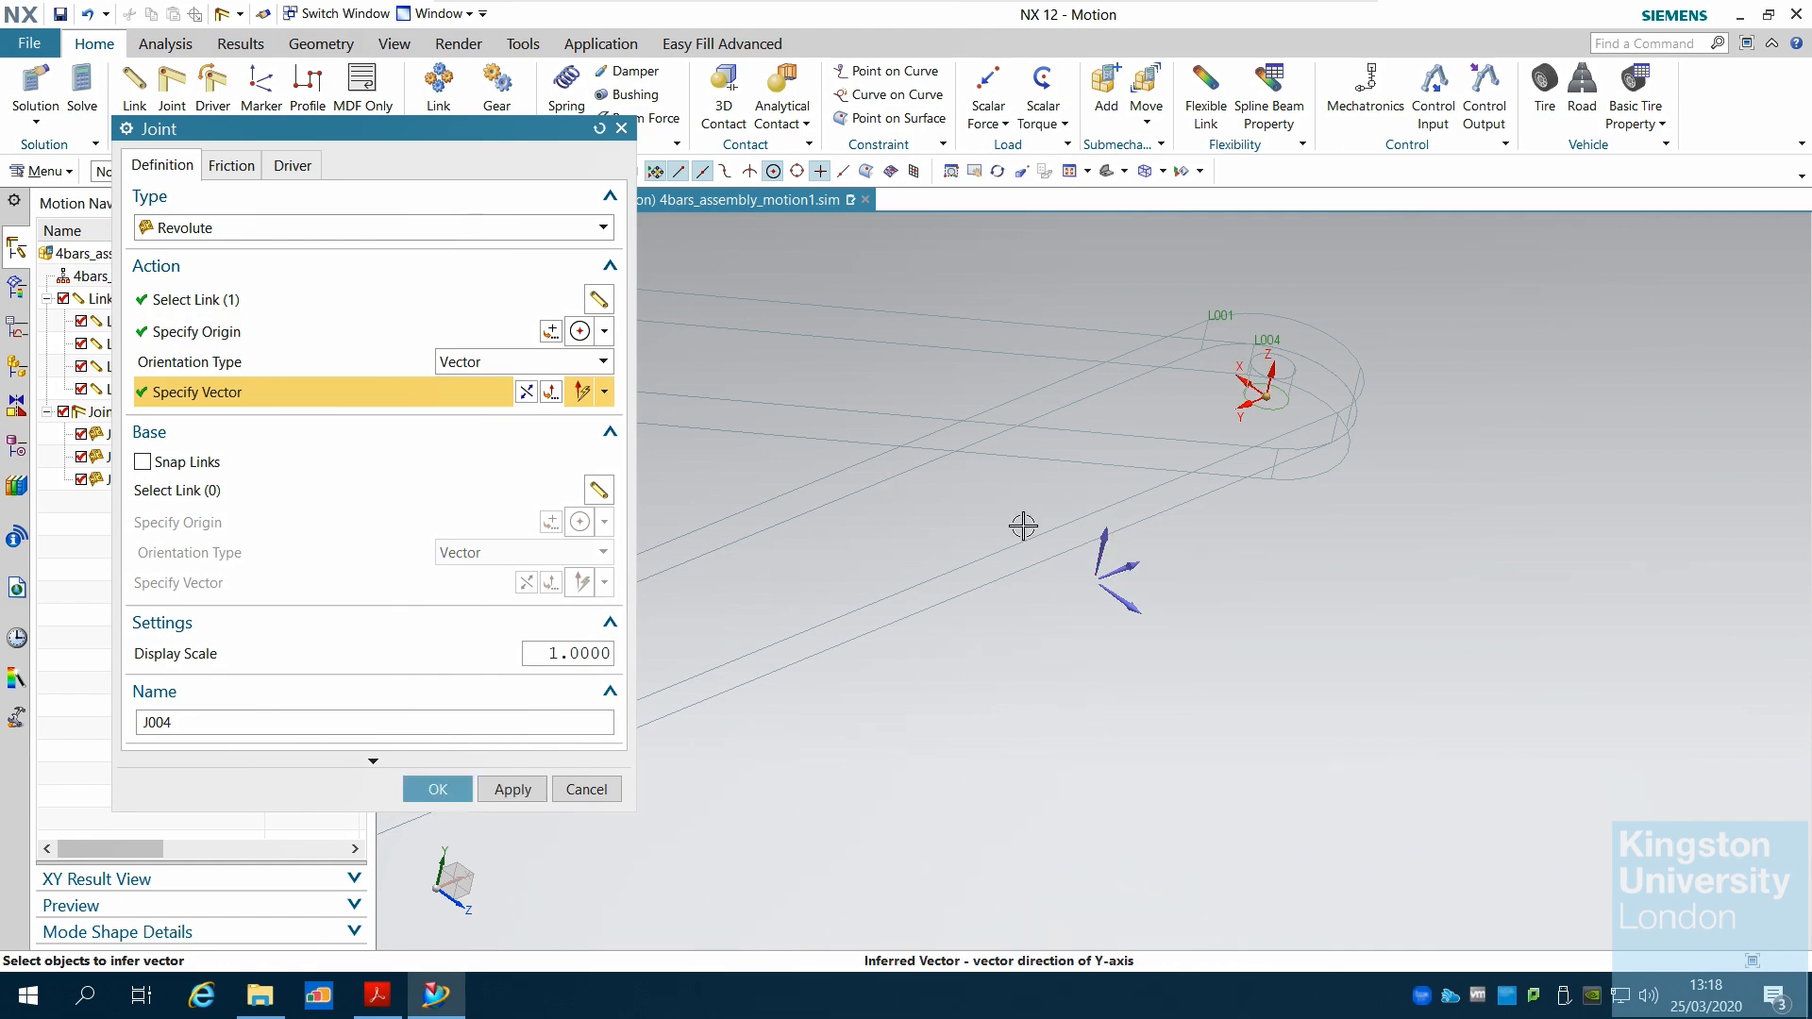
Step: Enable Snap Links with the long horizontal bar as base, set the same hole-edge centre and Y-axis vector, and create the joint
{"action": "left_click", "coordinate": [143, 463]}
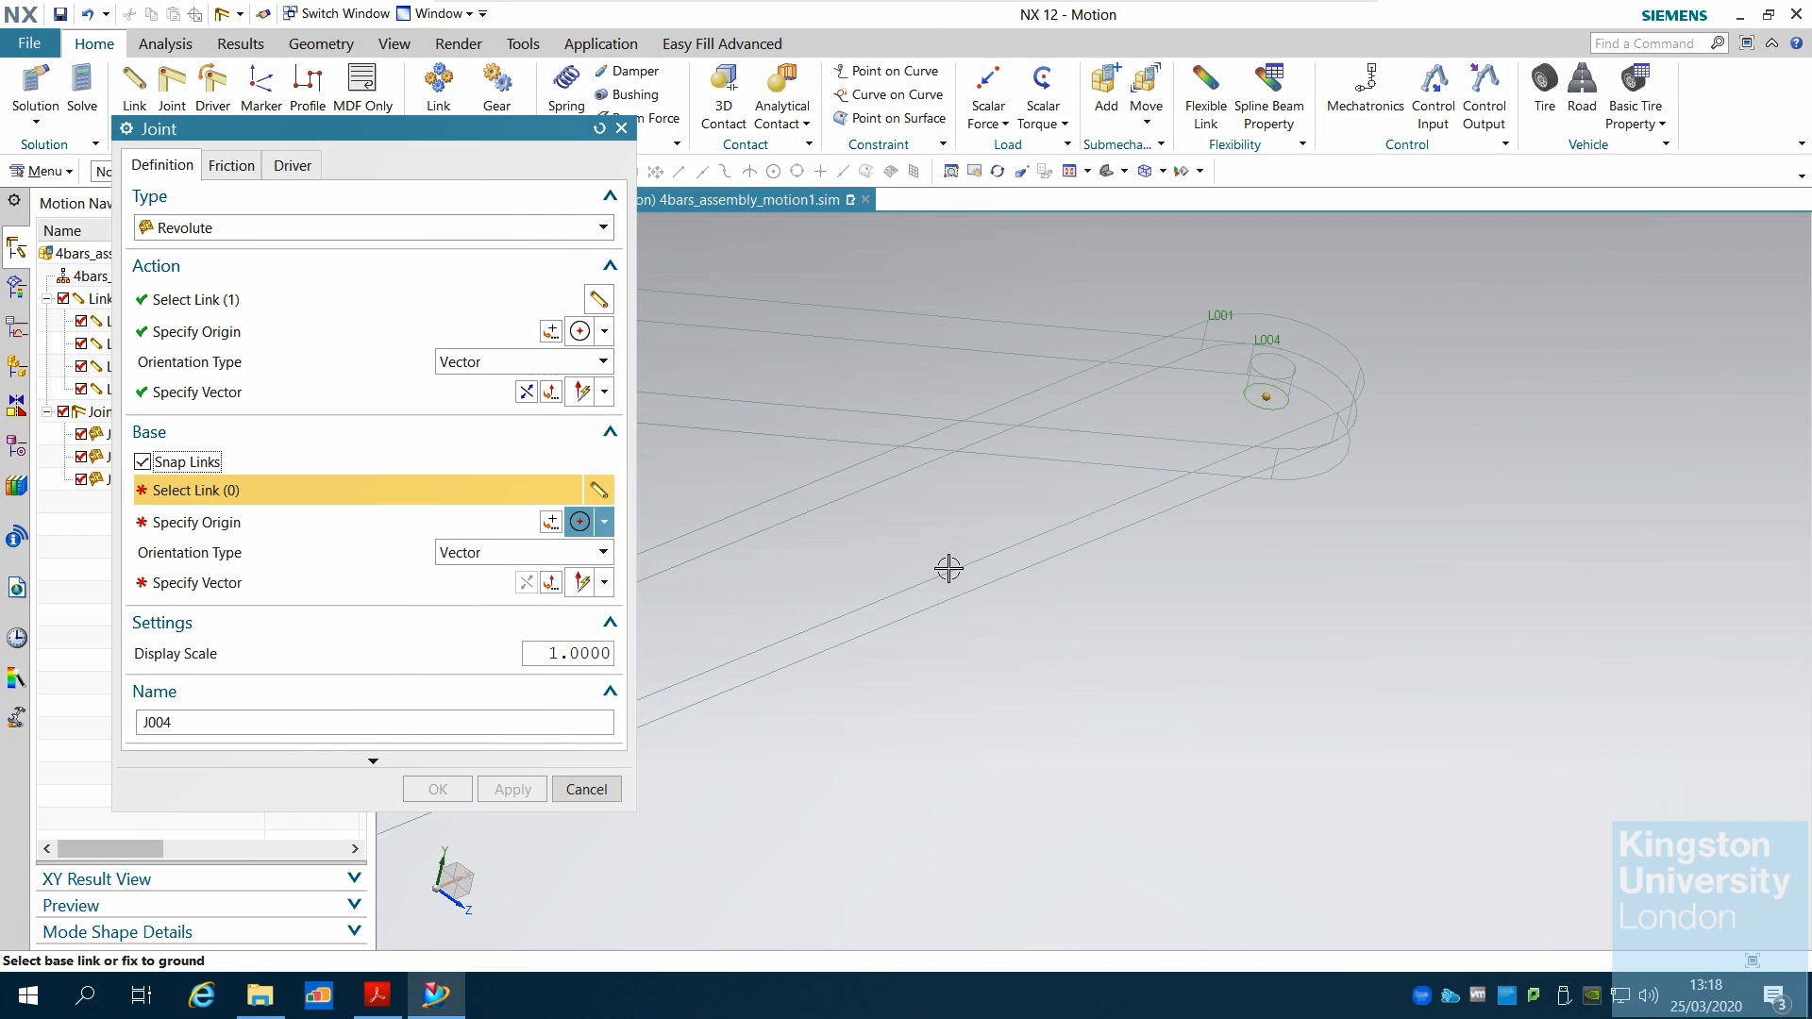
{"action": "left_click", "coordinate": [977, 552]}
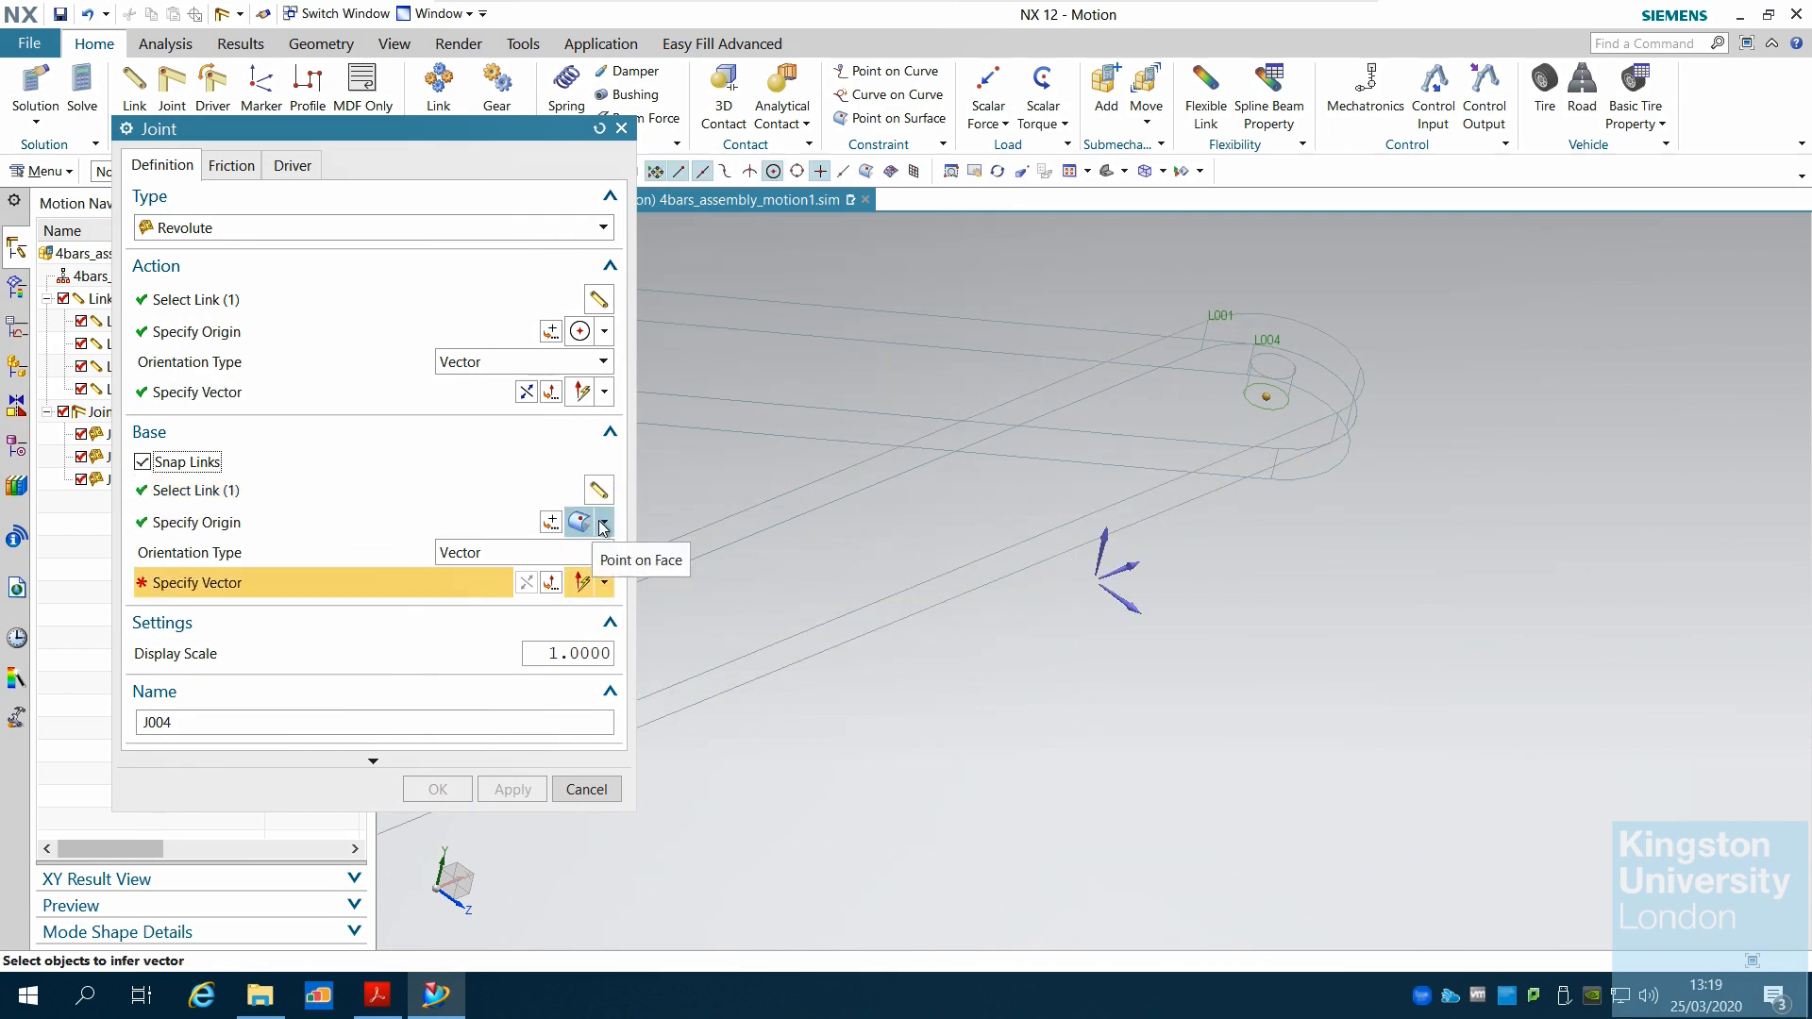
{"action": "left_click", "coordinate": [604, 522]}
{"action": "left_click", "coordinate": [582, 735]}
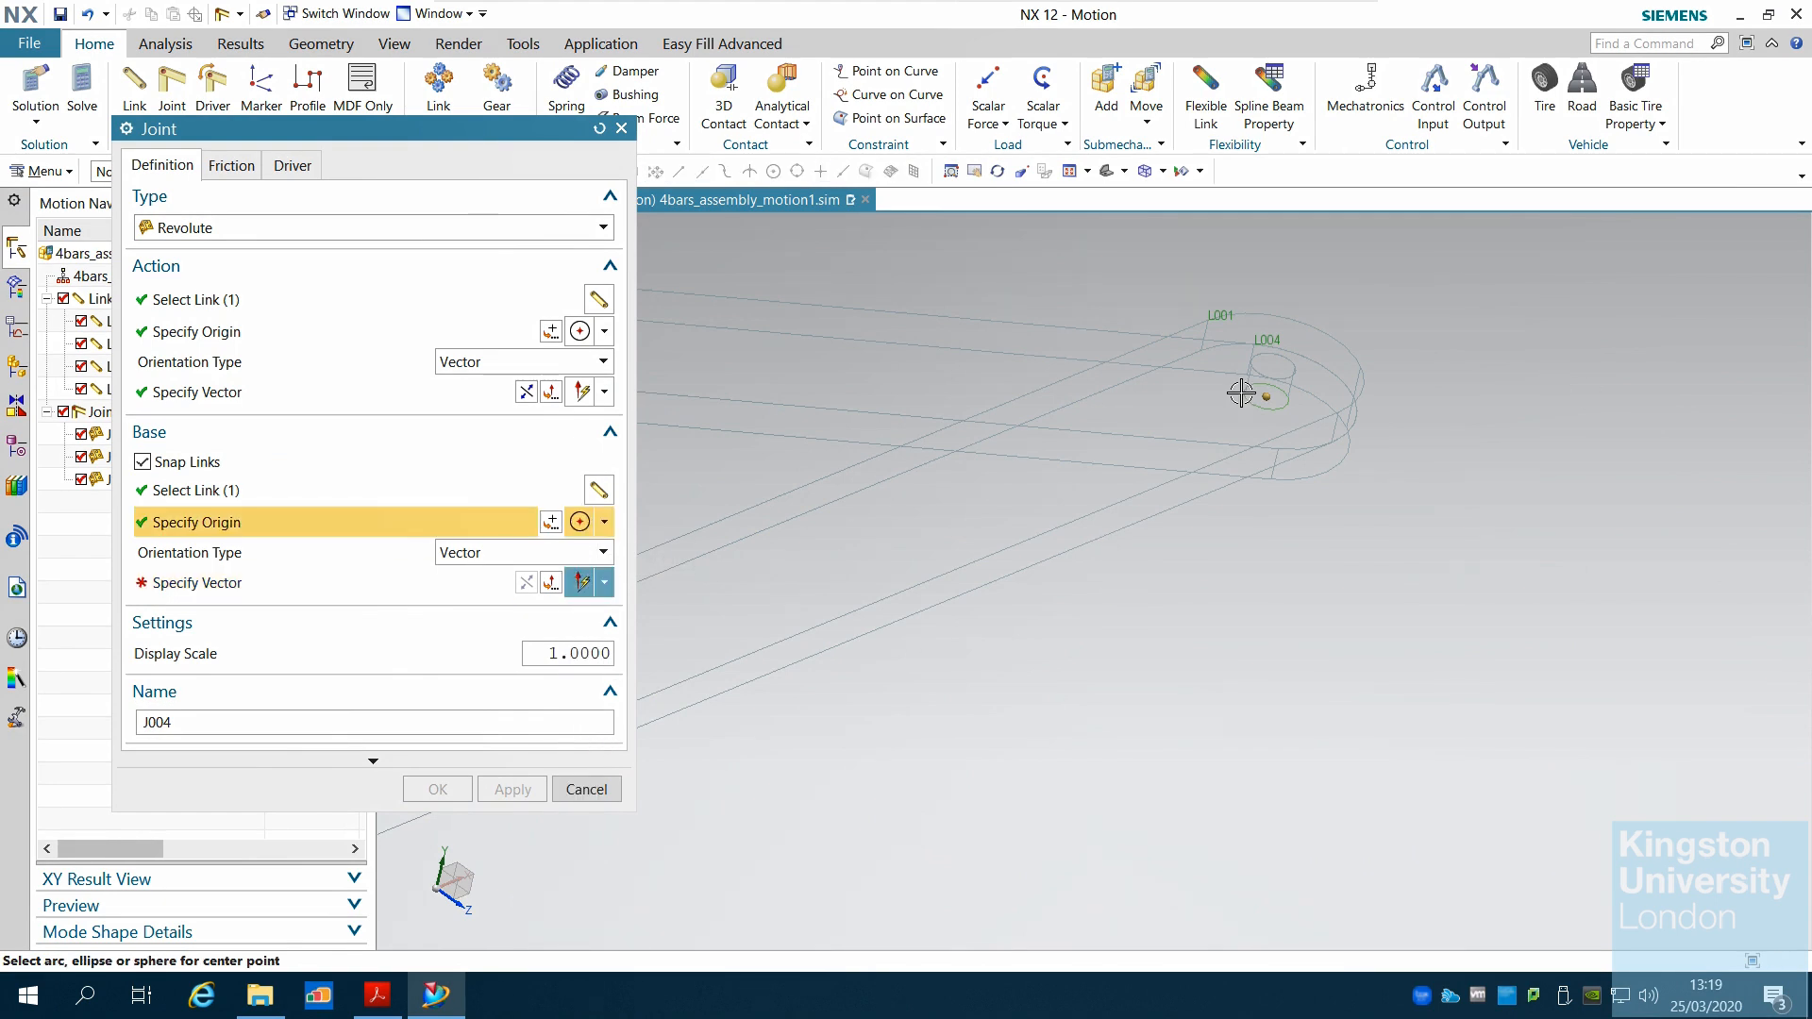
{"action": "middle_click_drag", "start_coordinate": [1484, 441], "coordinate": [1473, 424]}
{"action": "left_click", "coordinate": [1295, 471]}
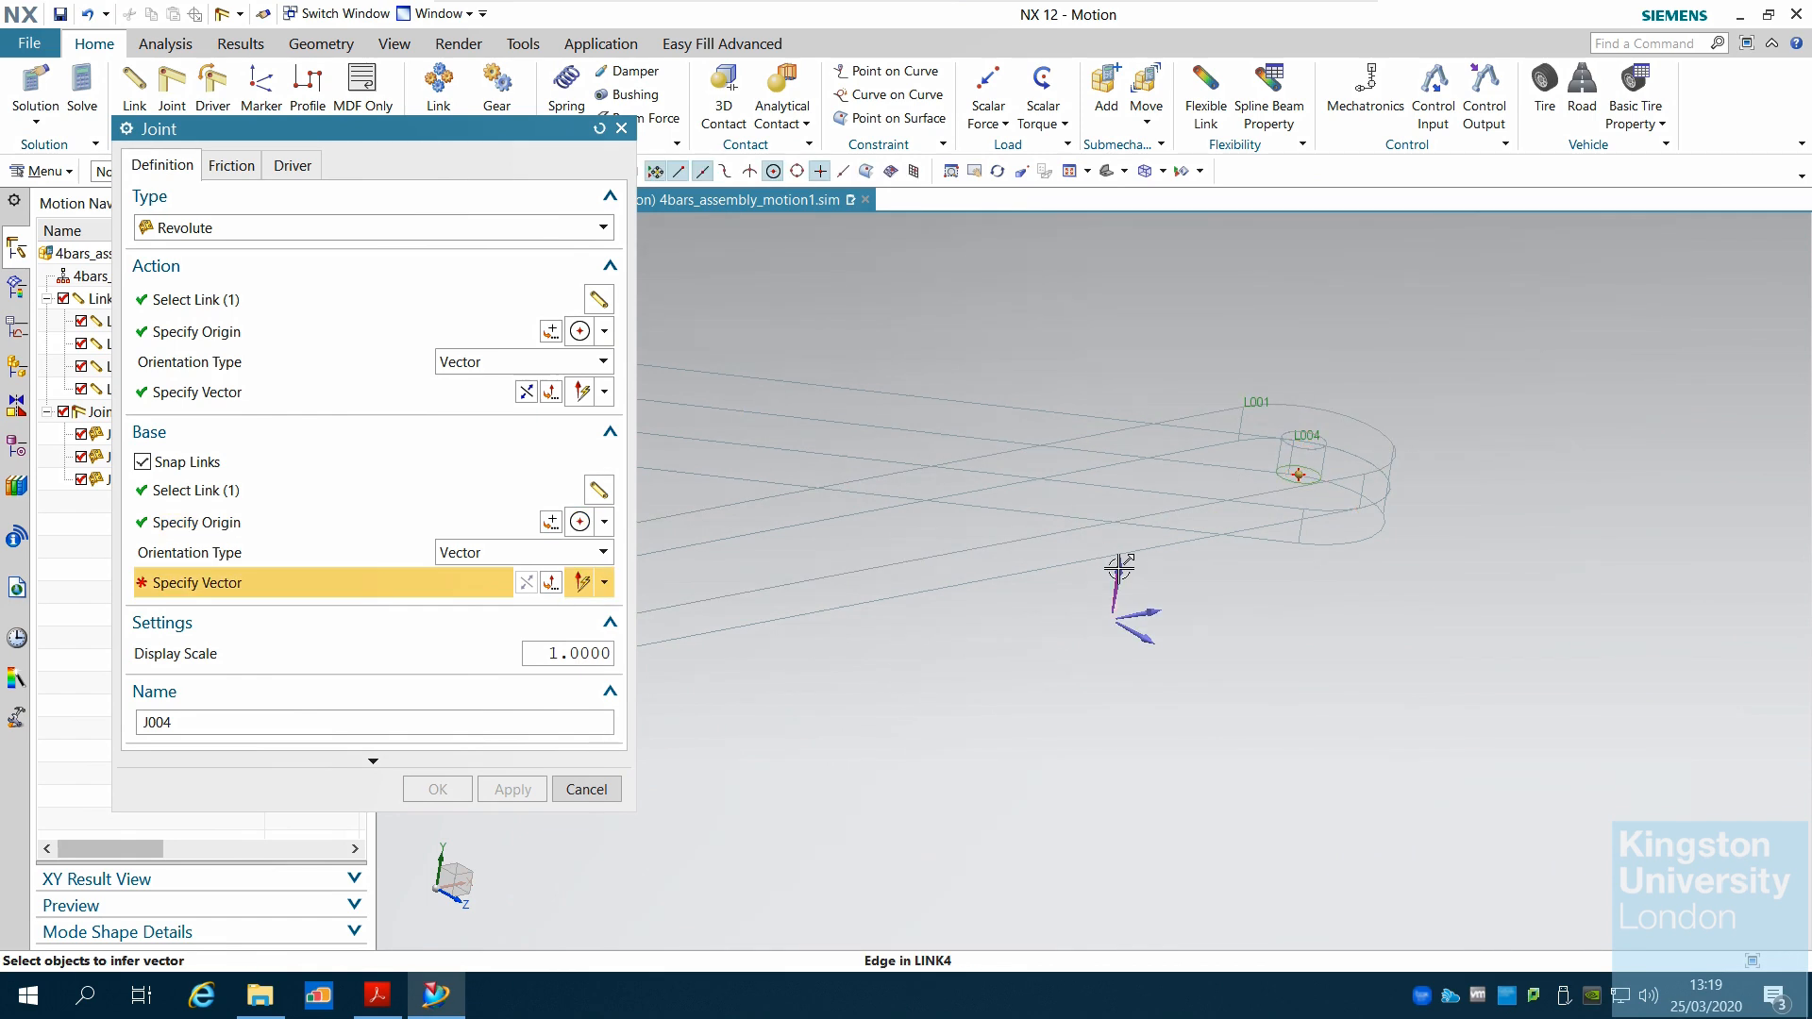
{"action": "left_click", "coordinate": [1116, 568]}
{"action": "left_click", "coordinate": [434, 789]}
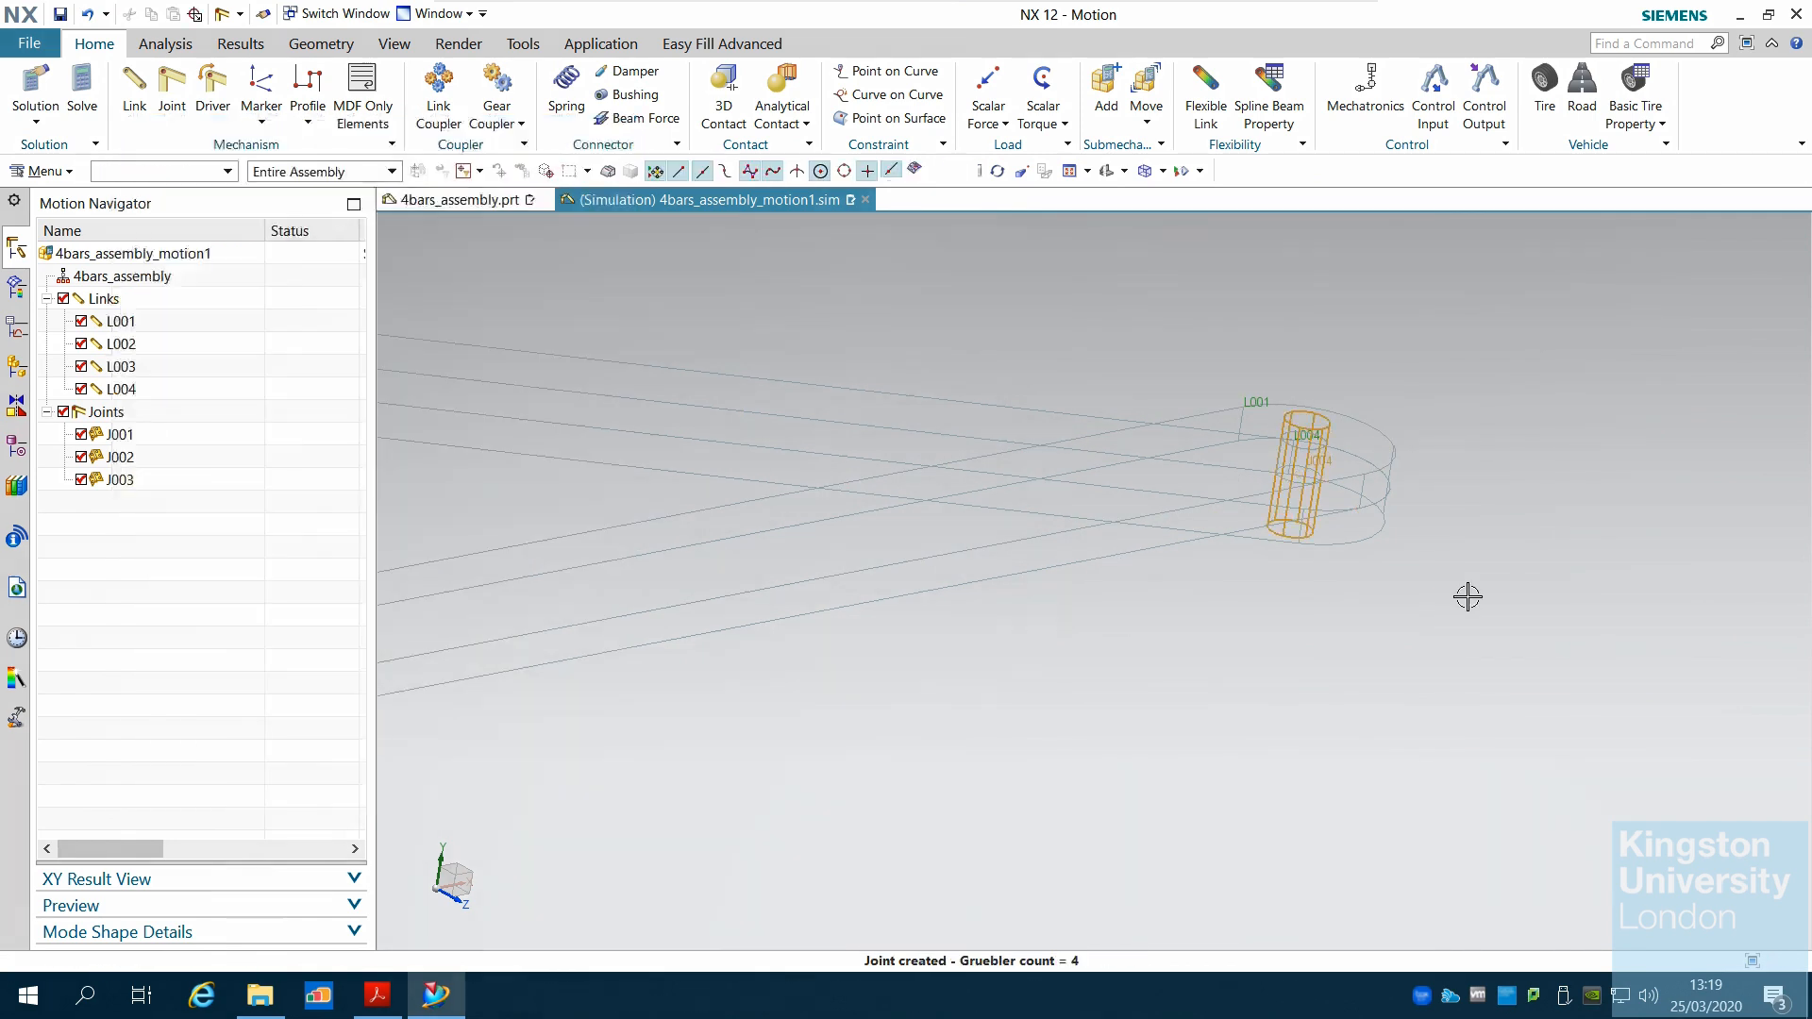
Step: Check the definition of joint J004 and inspect the placement of all four joint symbols on the mechanism
{"action": "mouse_move", "coordinate": [1469, 598]}
{"action": "middle_mouse_down"}
{"action": "mouse_move", "coordinate": [1509, 575]}
{"action": "mouse_move", "coordinate": [1541, 494]}
{"action": "mouse_move", "coordinate": [1508, 606]}
{"action": "mouse_move", "coordinate": [1504, 525]}
{"action": "mouse_move", "coordinate": [1472, 595]}
{"action": "middle_mouse_up"}
{"action": "scroll", "coordinate": [1531, 564], "scroll_direction": "down", "scroll_amount": 3}
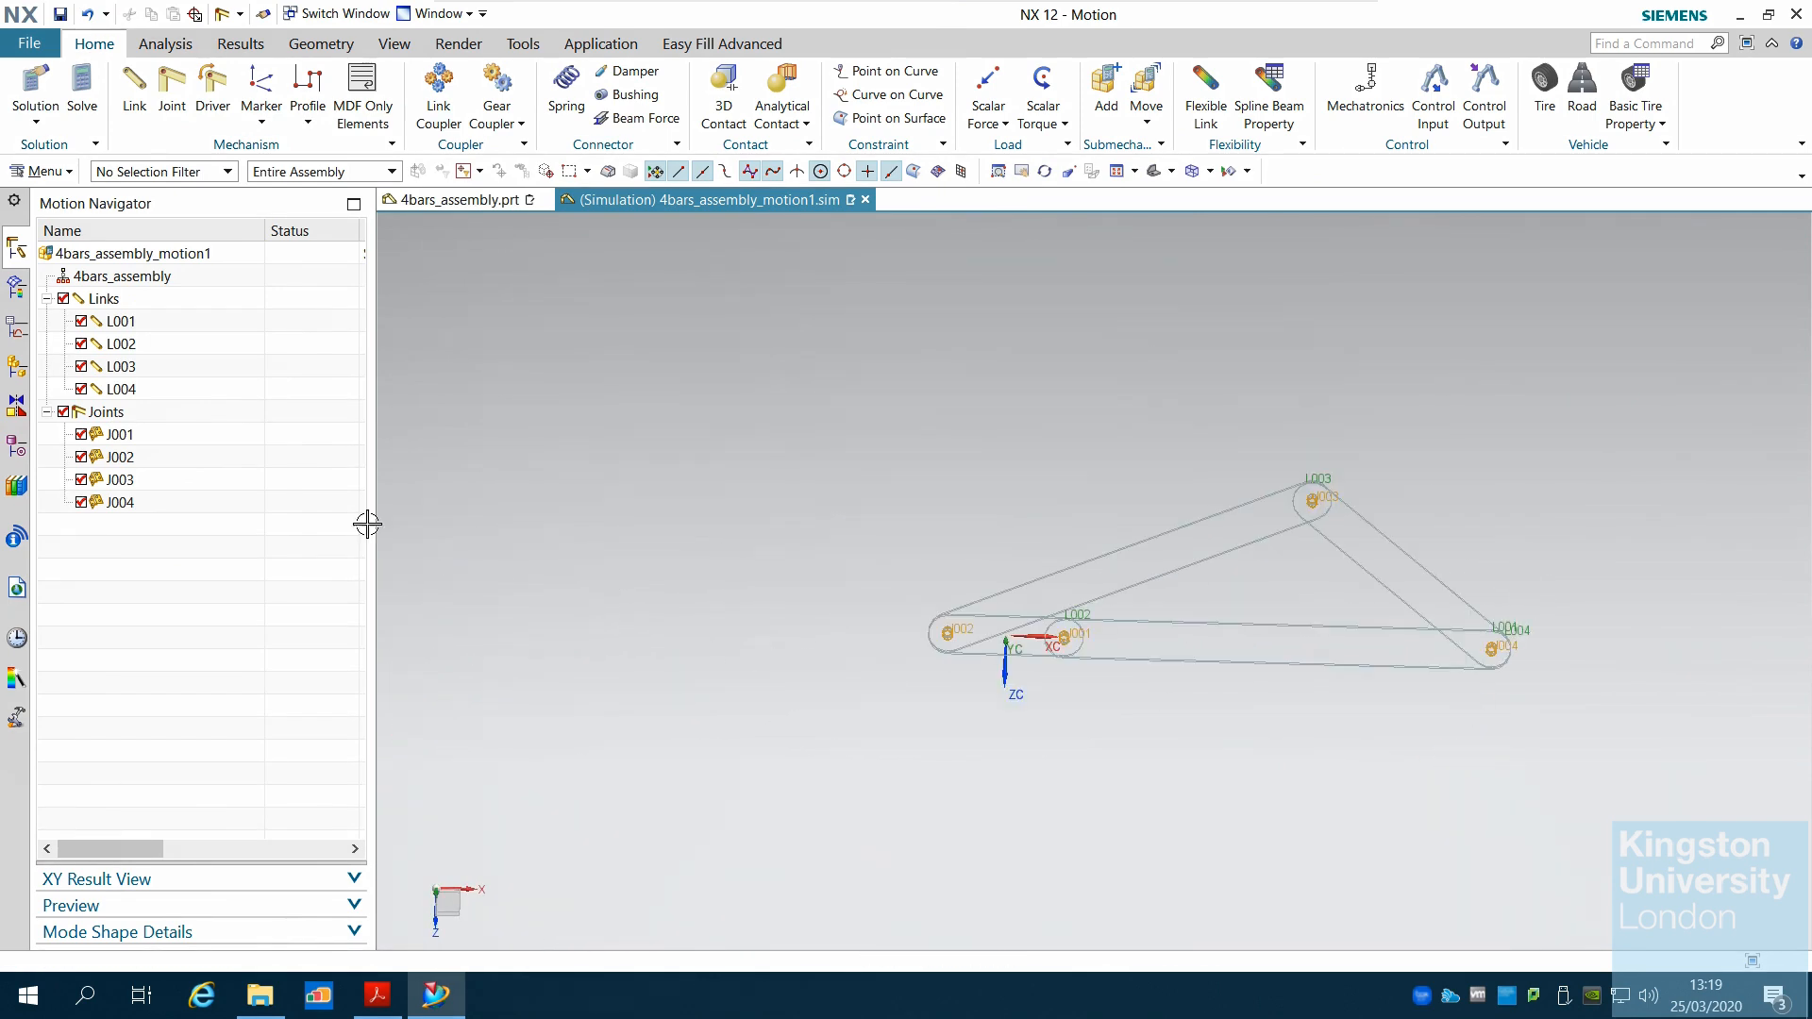
{"action": "left_click", "coordinate": [140, 504]}
{"action": "double_click", "coordinate": [141, 504]}
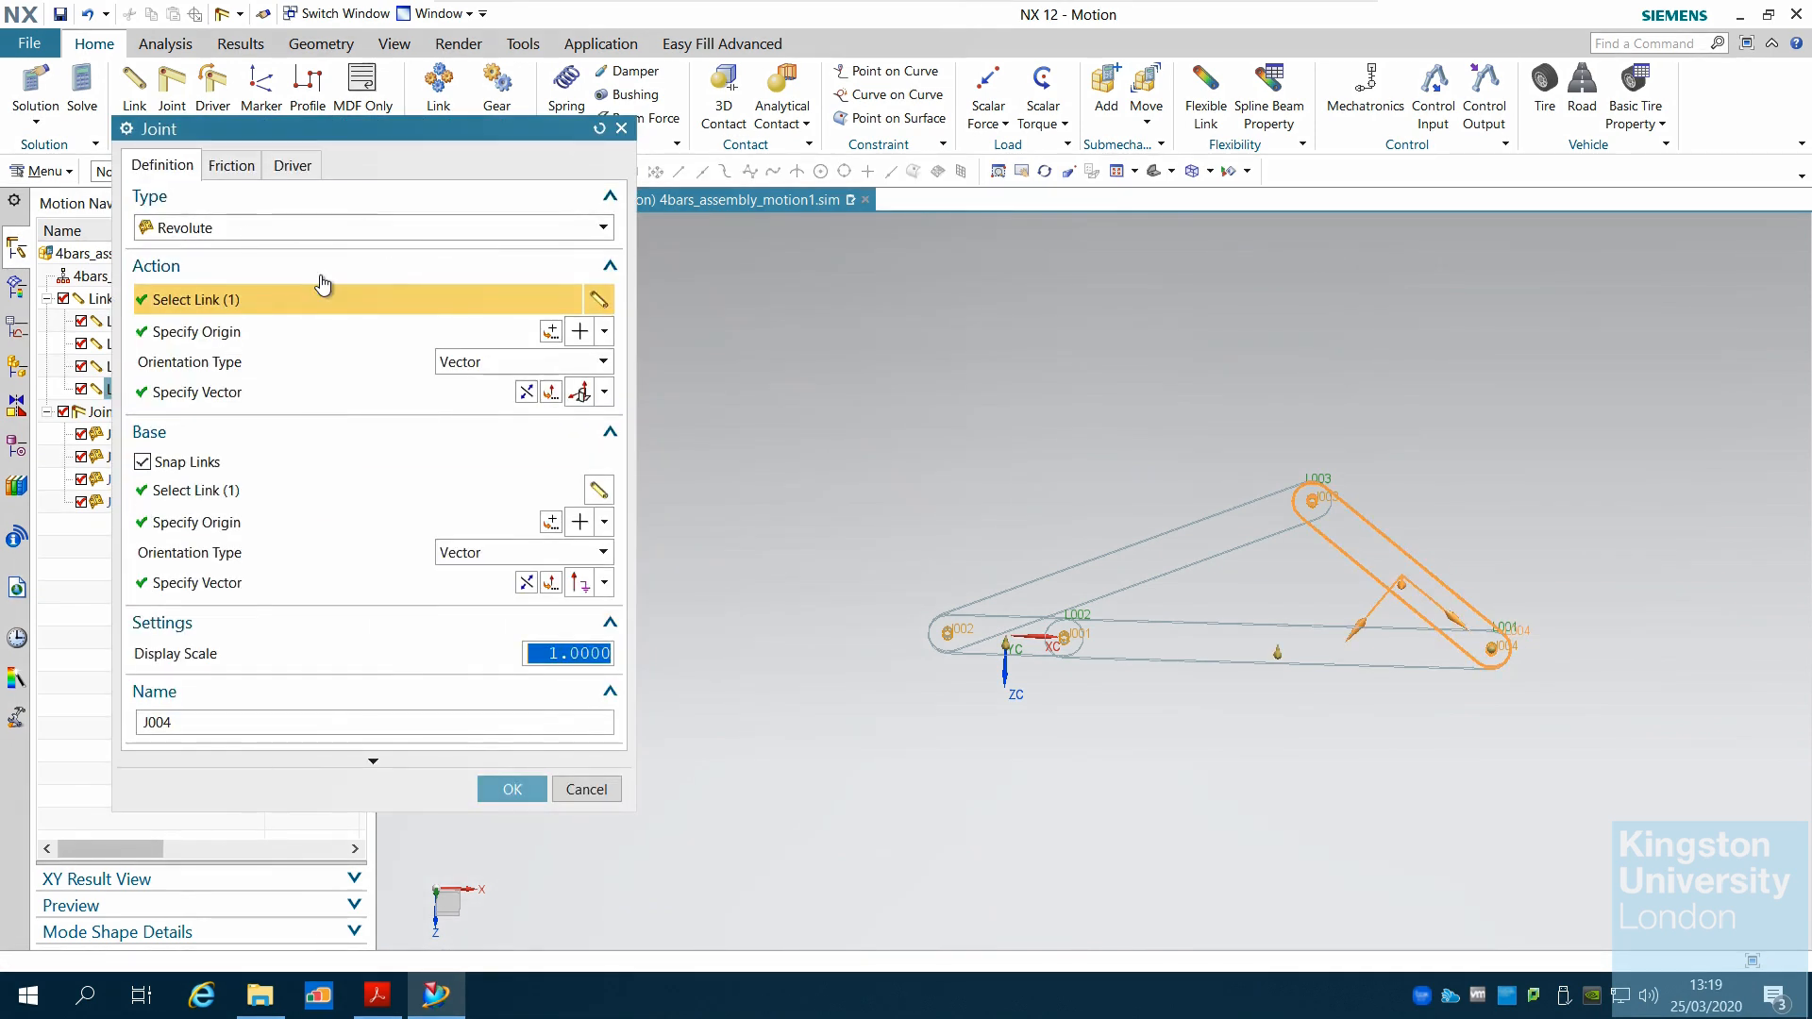
{"action": "left_click", "coordinate": [621, 129]}
{"action": "scroll", "coordinate": [671, 524], "scroll_direction": "up", "scroll_amount": 2}
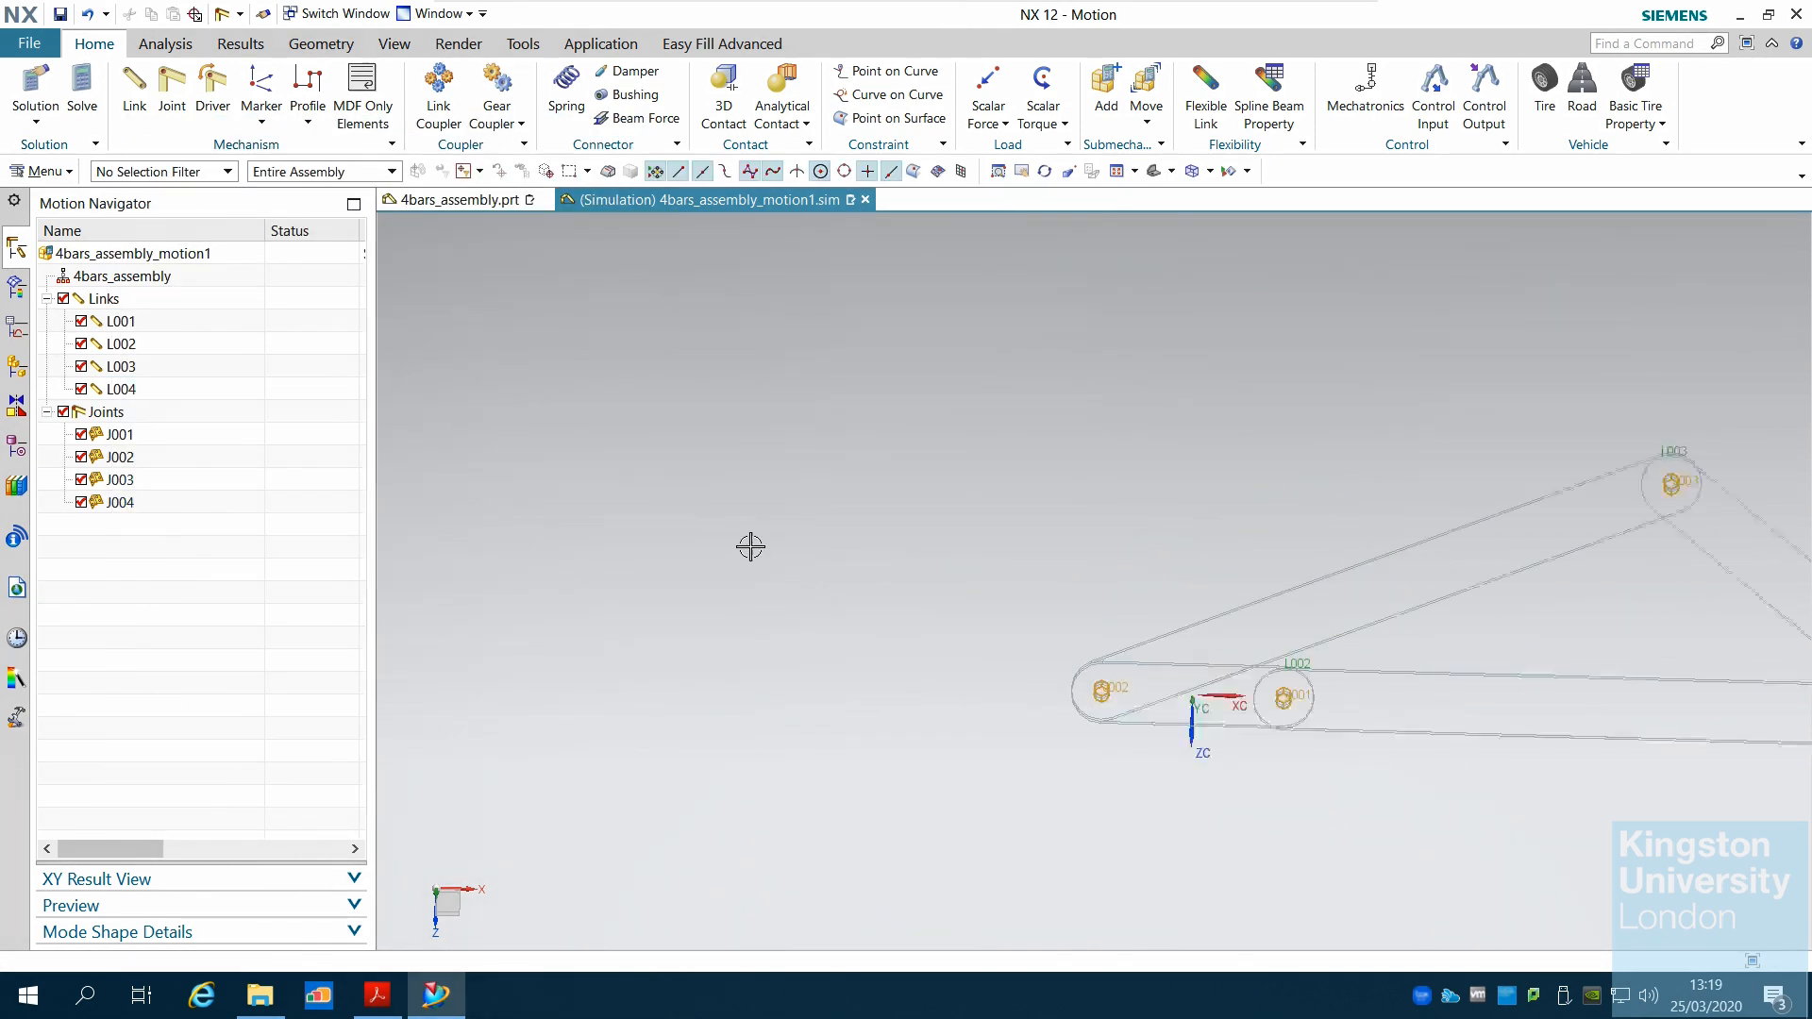
{"action": "scroll", "coordinate": [879, 547], "scroll_direction": "down", "scroll_amount": 3}
{"action": "scroll", "coordinate": [1614, 609], "scroll_direction": "up", "scroll_amount": 1}
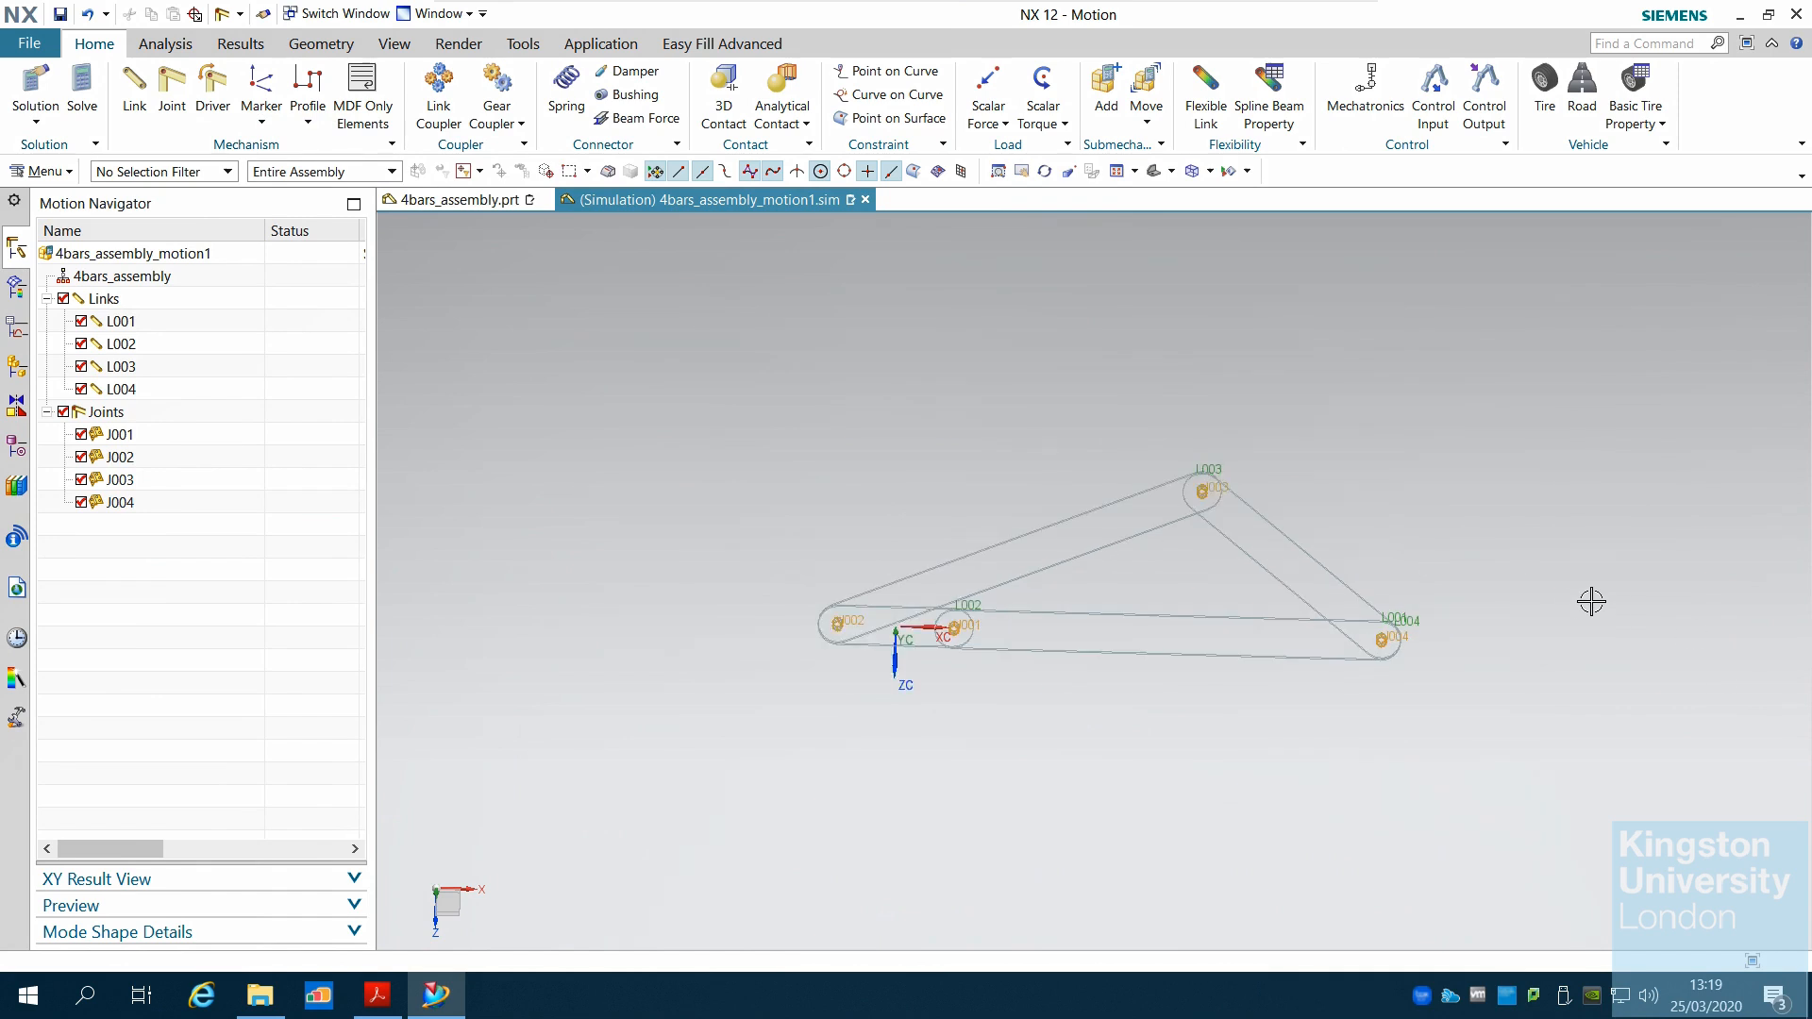
{"action": "scroll", "coordinate": [1593, 603], "scroll_direction": "up", "scroll_amount": 1}
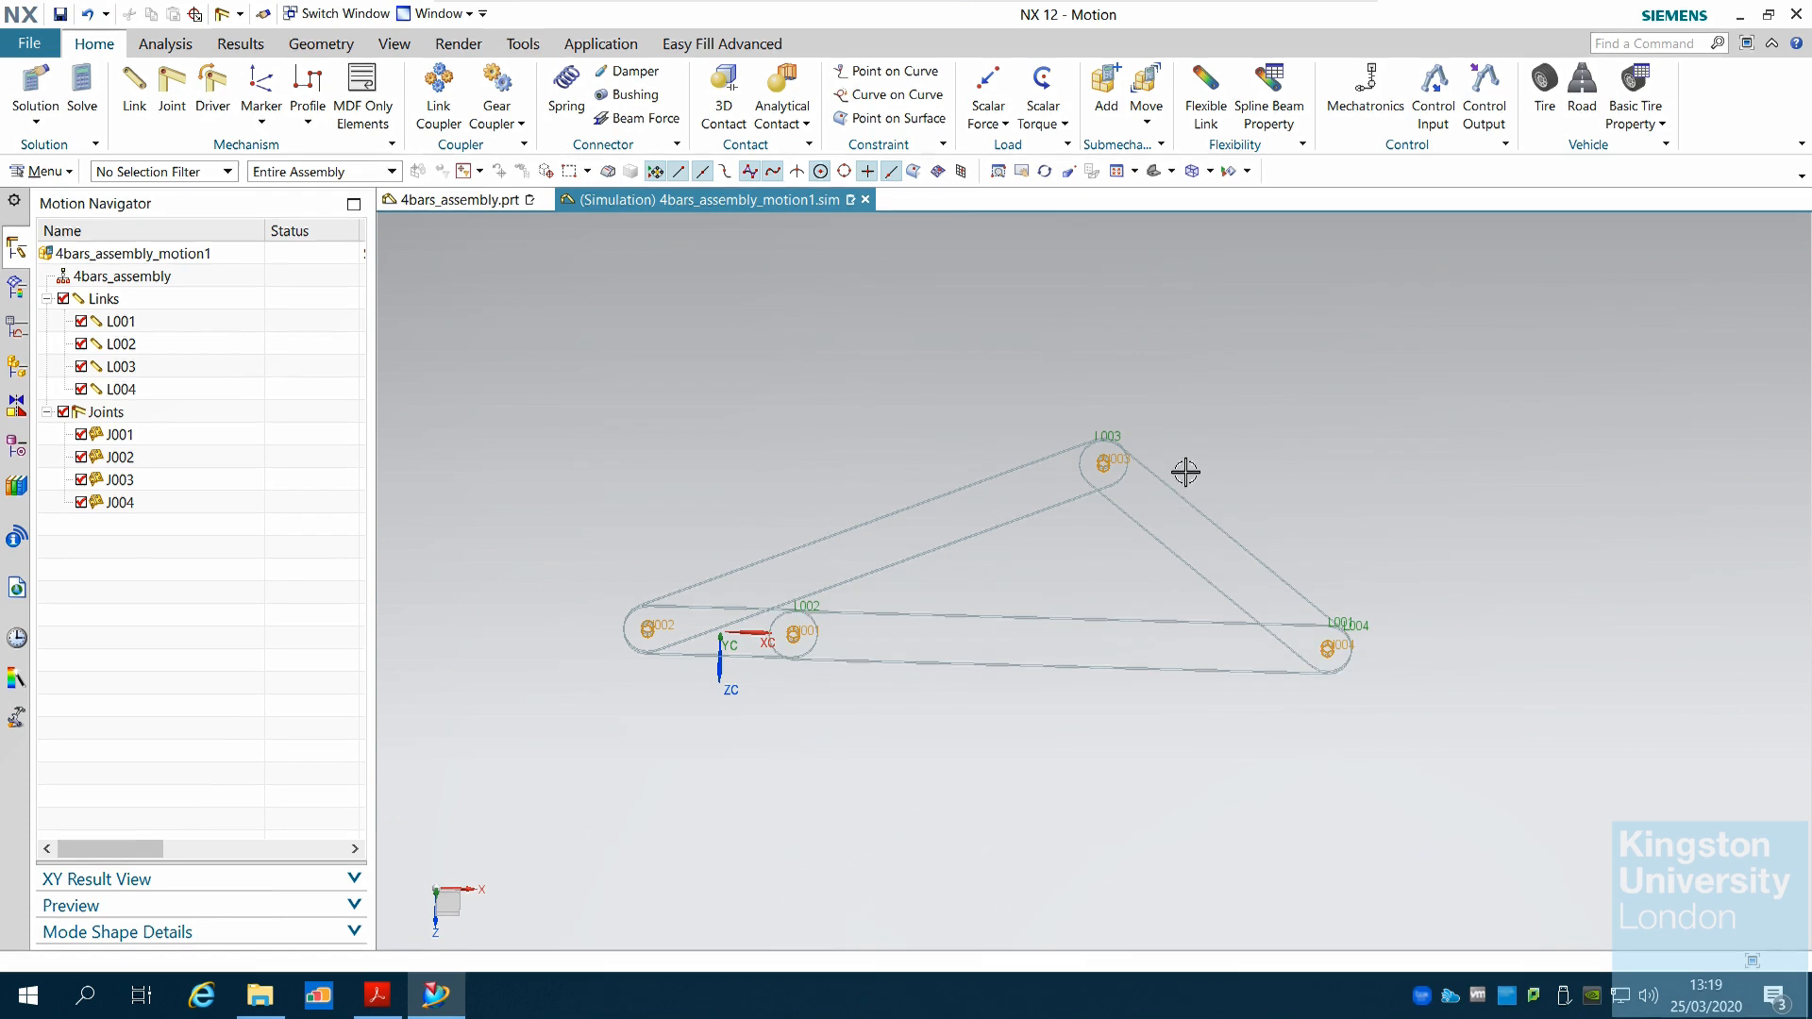
{"action": "middle_click_drag", "start_coordinate": [1400, 505], "coordinate": [1399, 462]}
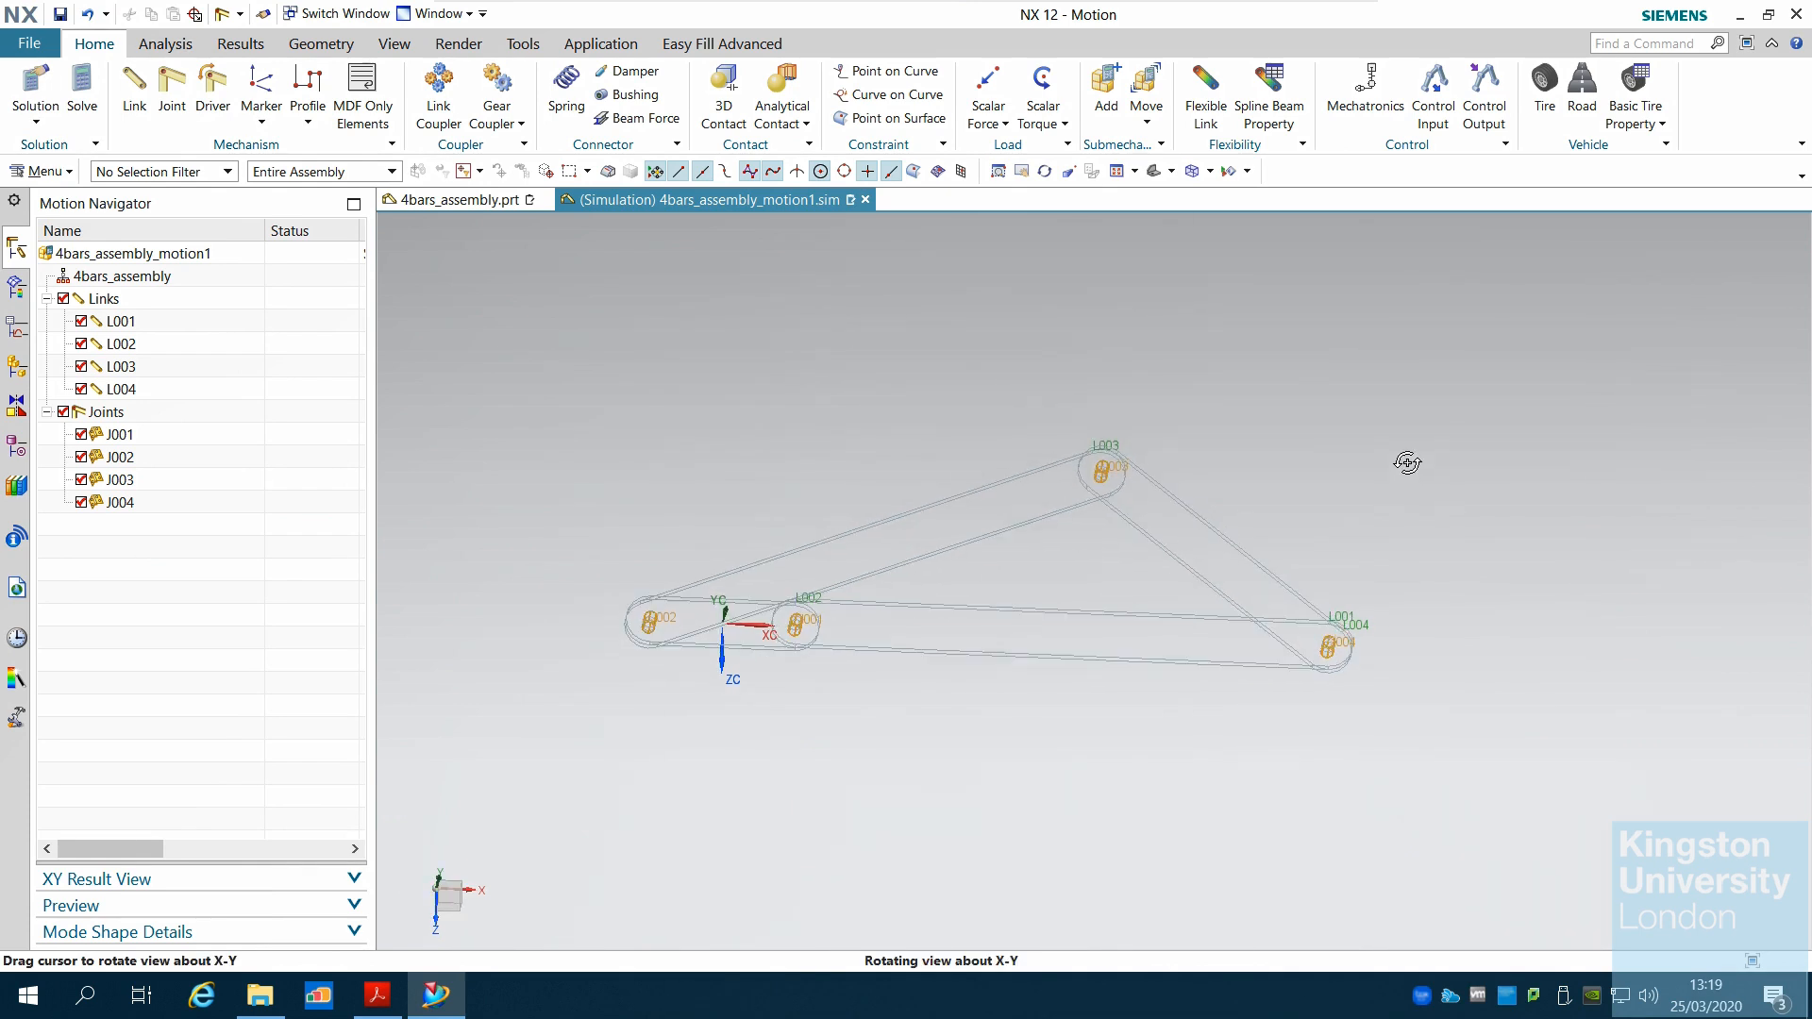
{"action": "scroll", "coordinate": [1119, 491], "scroll_direction": "up", "scroll_amount": 3}
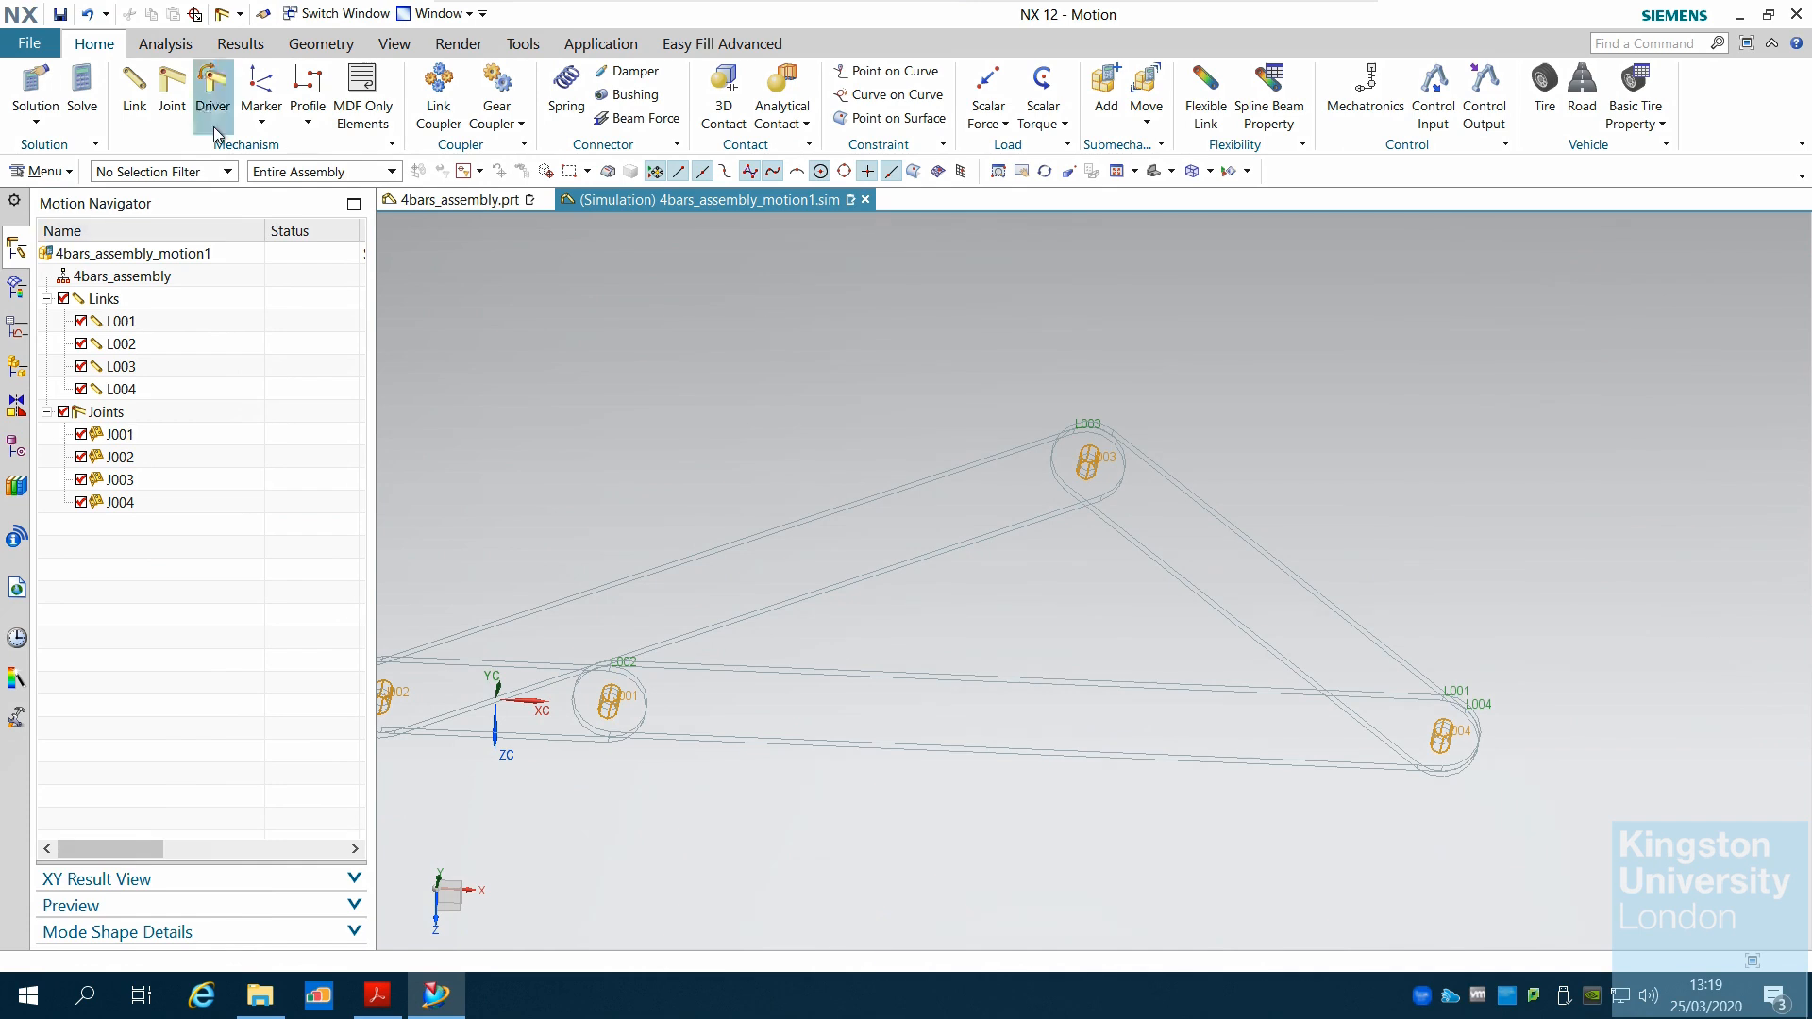
Step: Create a Fixed joint grounding the long horizontal bar, with the origin on its face and the vector along the Y axis
{"action": "left_click", "coordinate": [171, 108]}
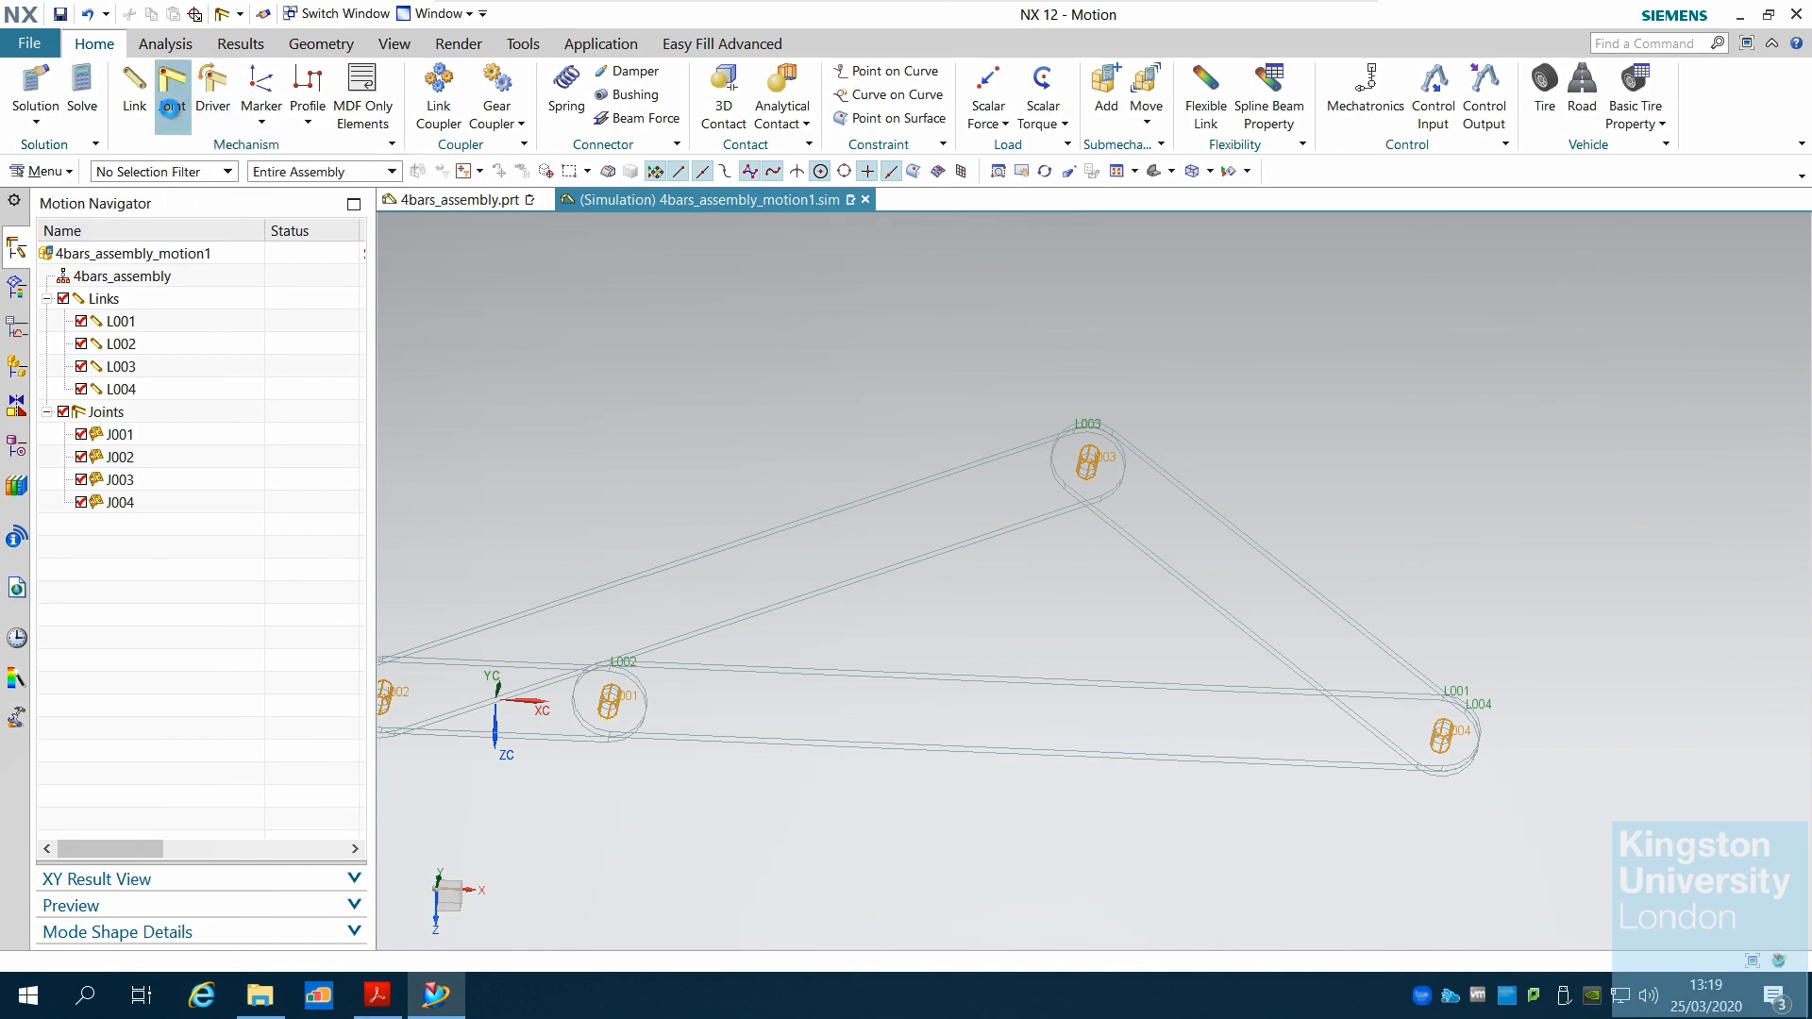
{"action": "left_click", "coordinate": [1020, 736]}
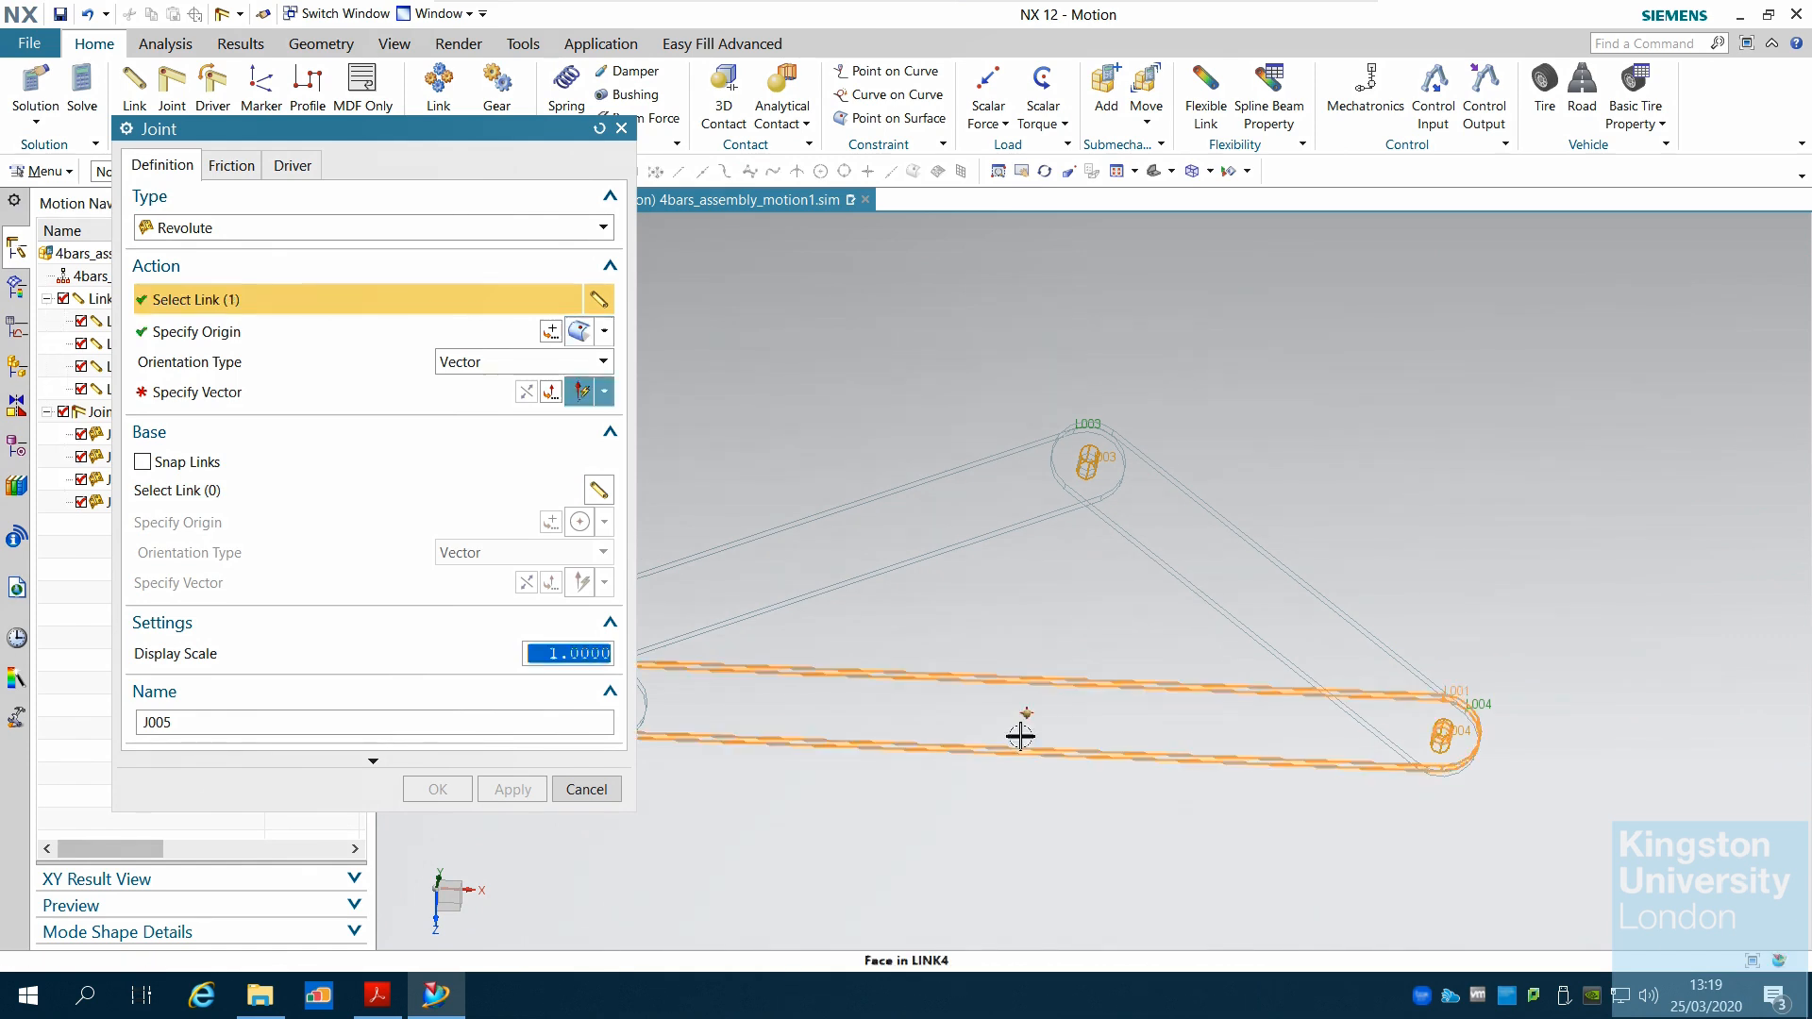
{"action": "left_click", "coordinate": [476, 230]}
{"action": "left_click", "coordinate": [408, 398]}
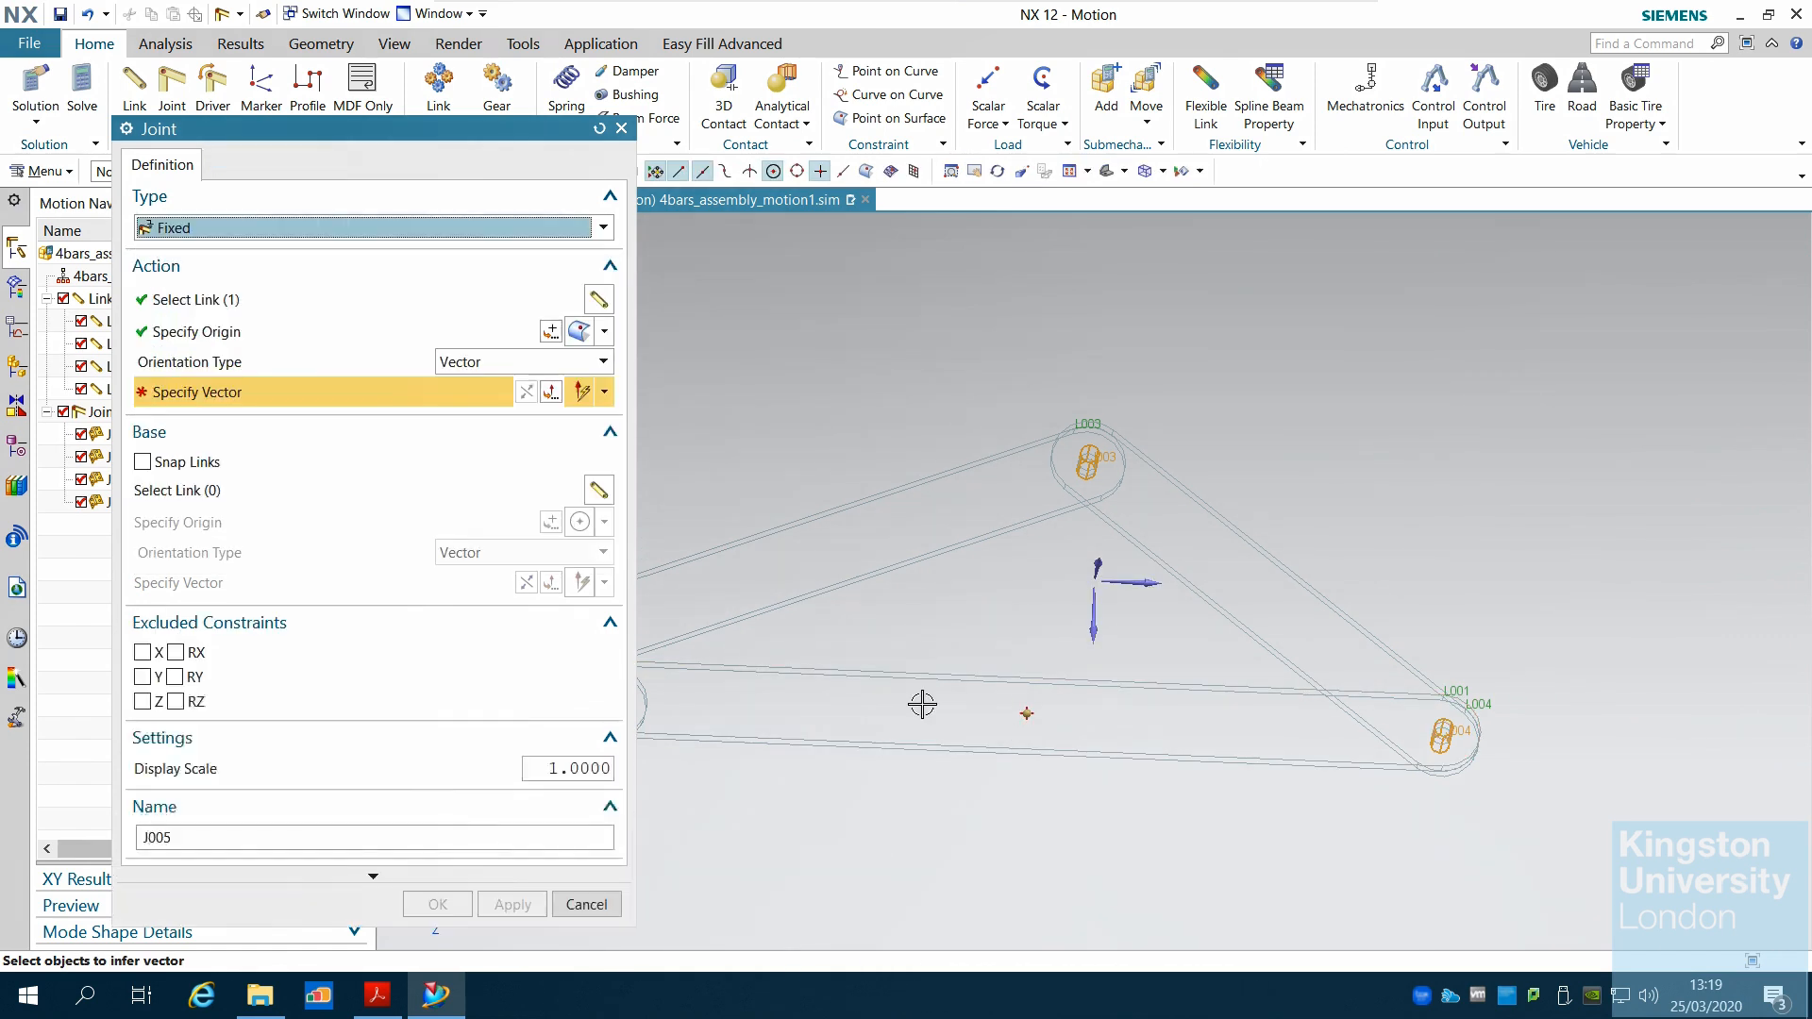
{"action": "scroll", "coordinate": [1180, 680], "scroll_direction": "down", "scroll_amount": 2}
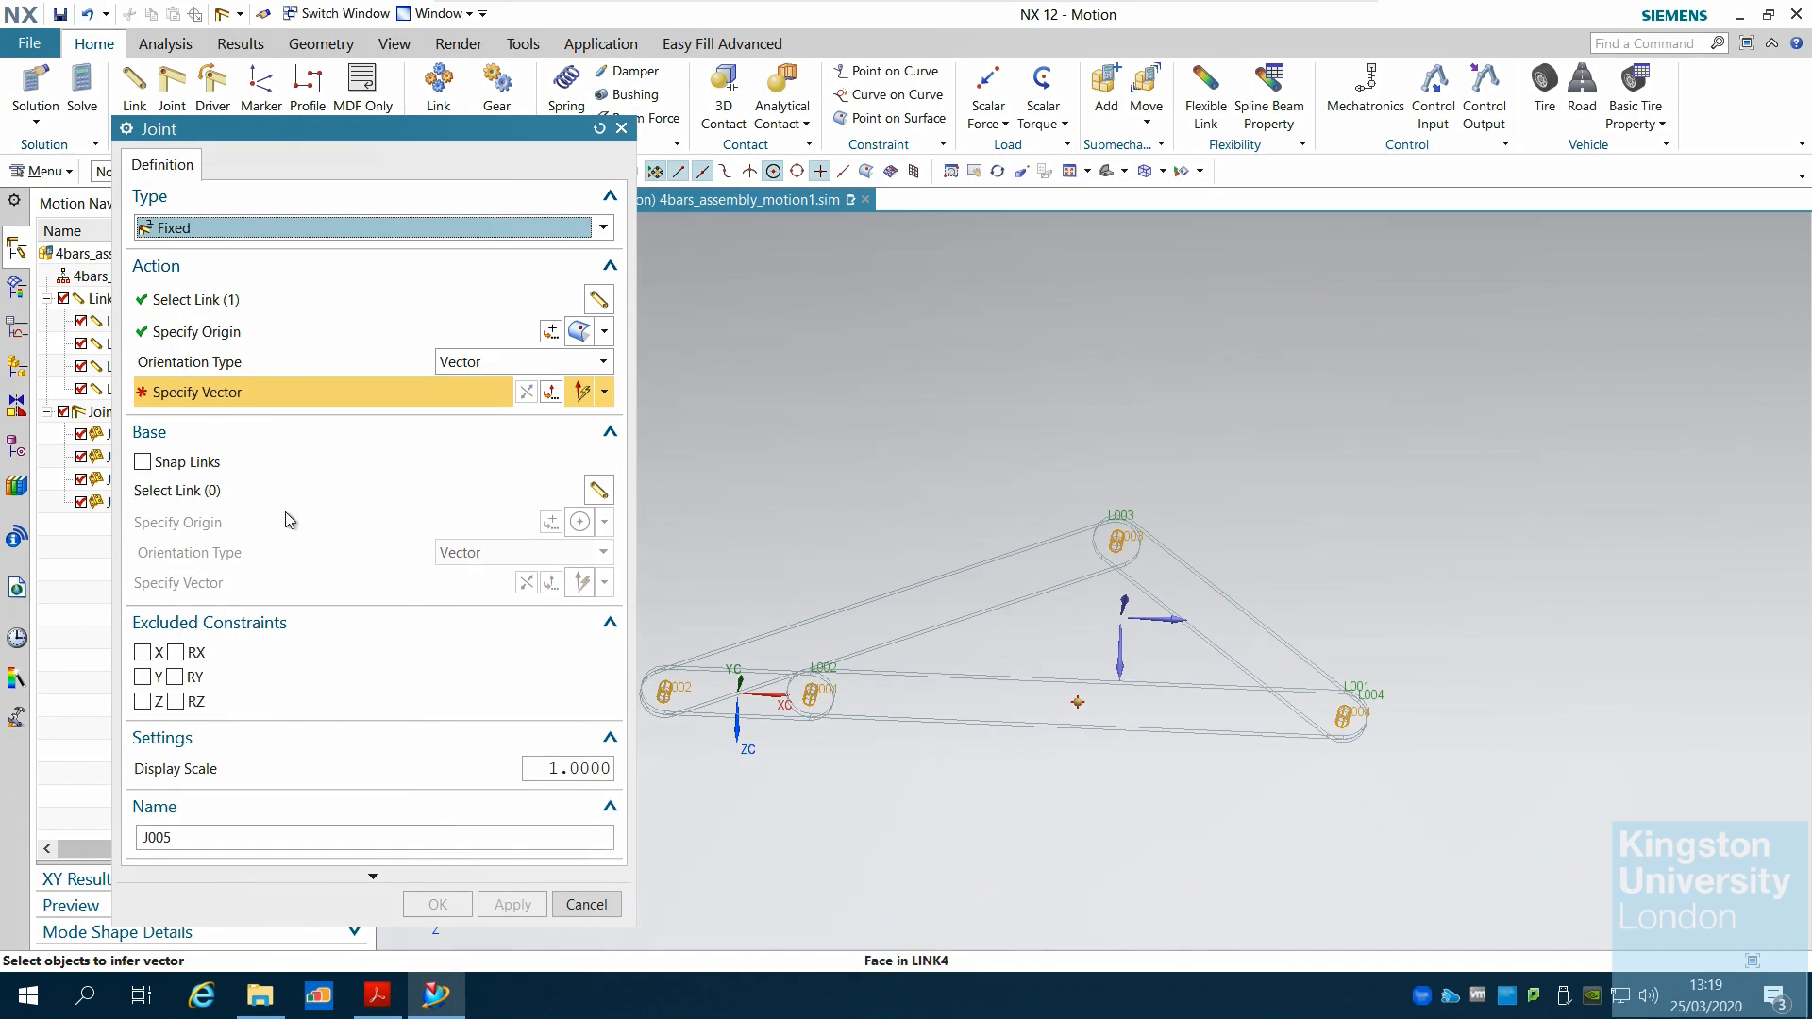
{"action": "left_click", "coordinate": [1129, 597]}
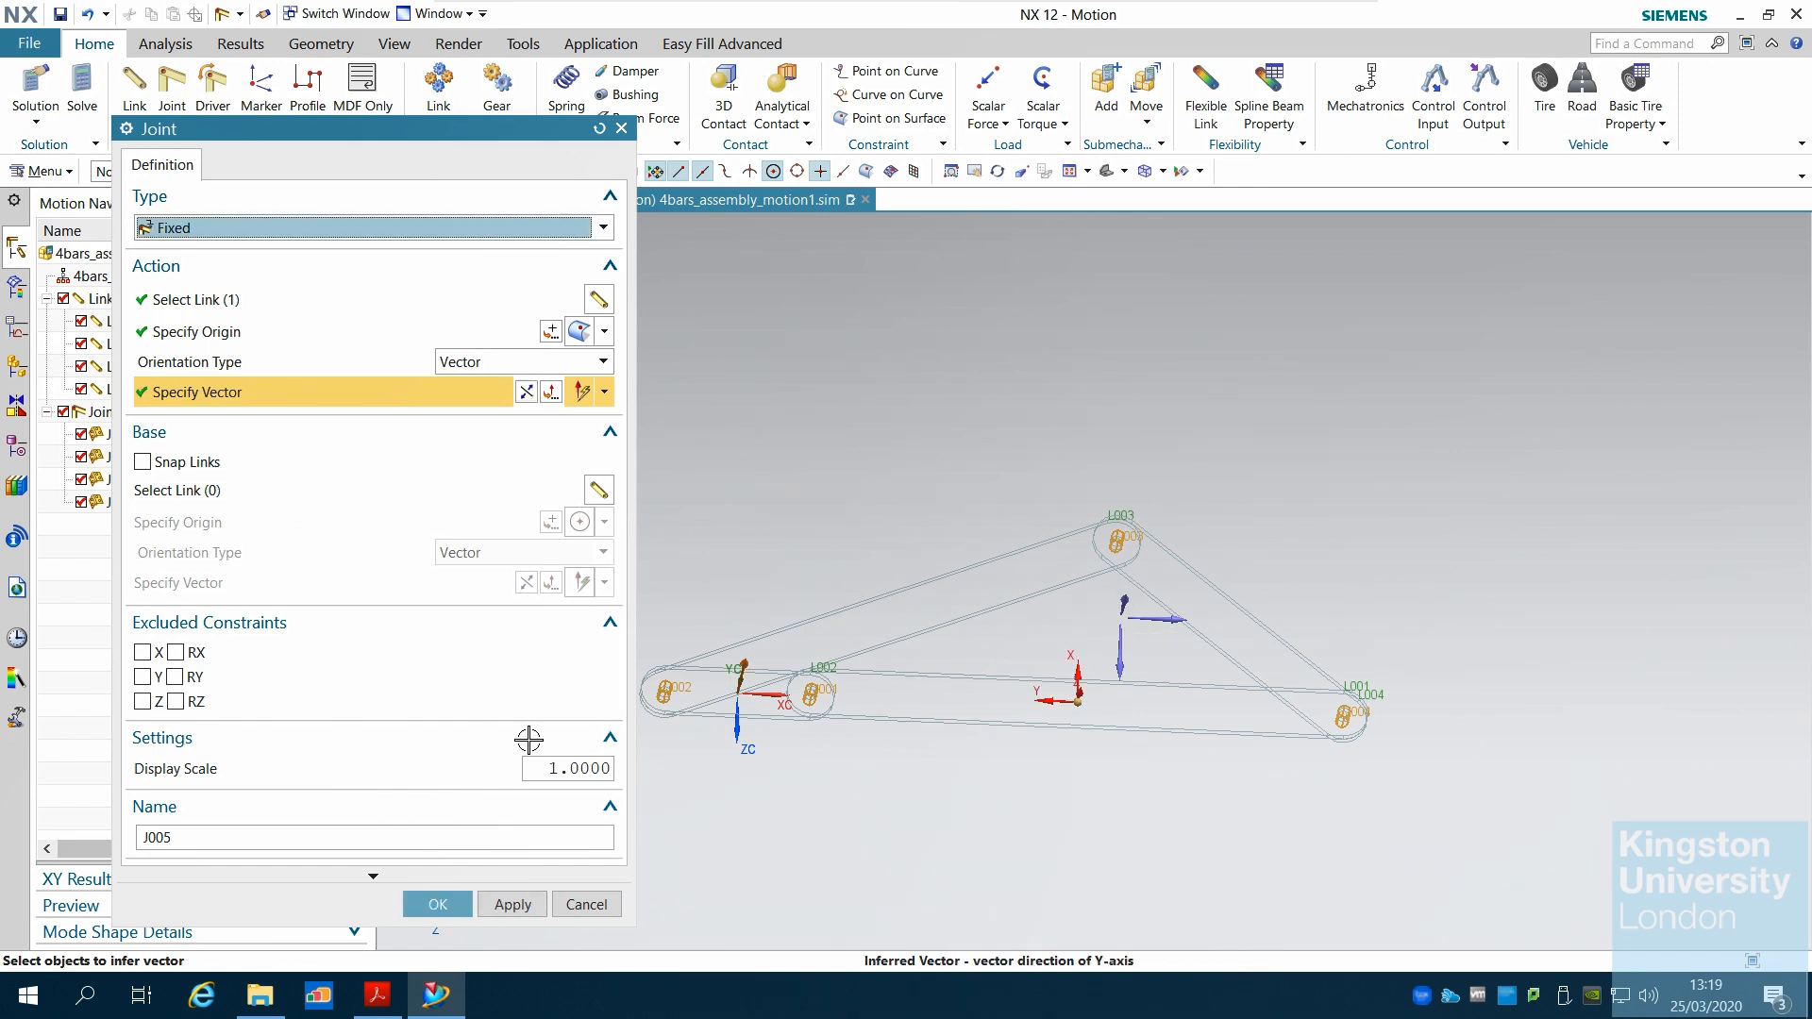
{"action": "left_click", "coordinate": [438, 904]}
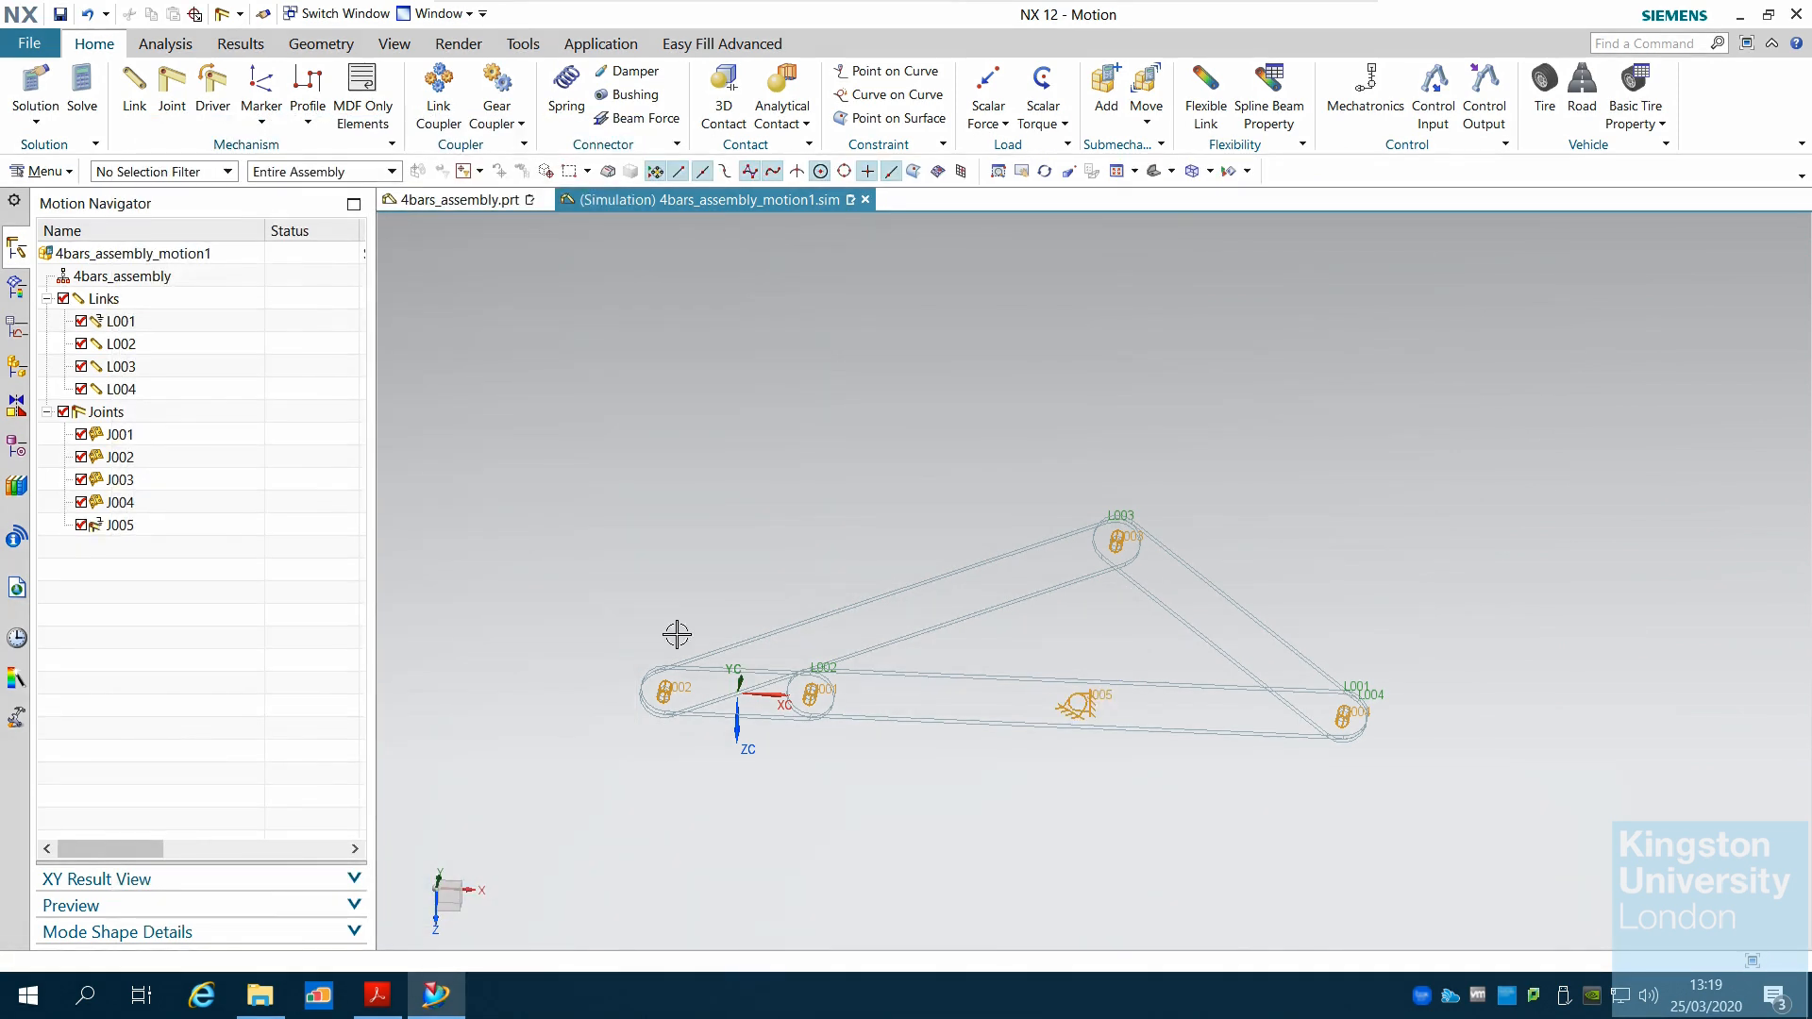
Step: Add a Polynomial rotation driver with a velocity of 20 °/s to revolute joint J001
{"action": "middle_click_drag", "start_coordinate": [646, 468], "coordinate": [644, 510]}
{"action": "scroll", "coordinate": [1509, 605], "scroll_direction": "down", "scroll_amount": 2}
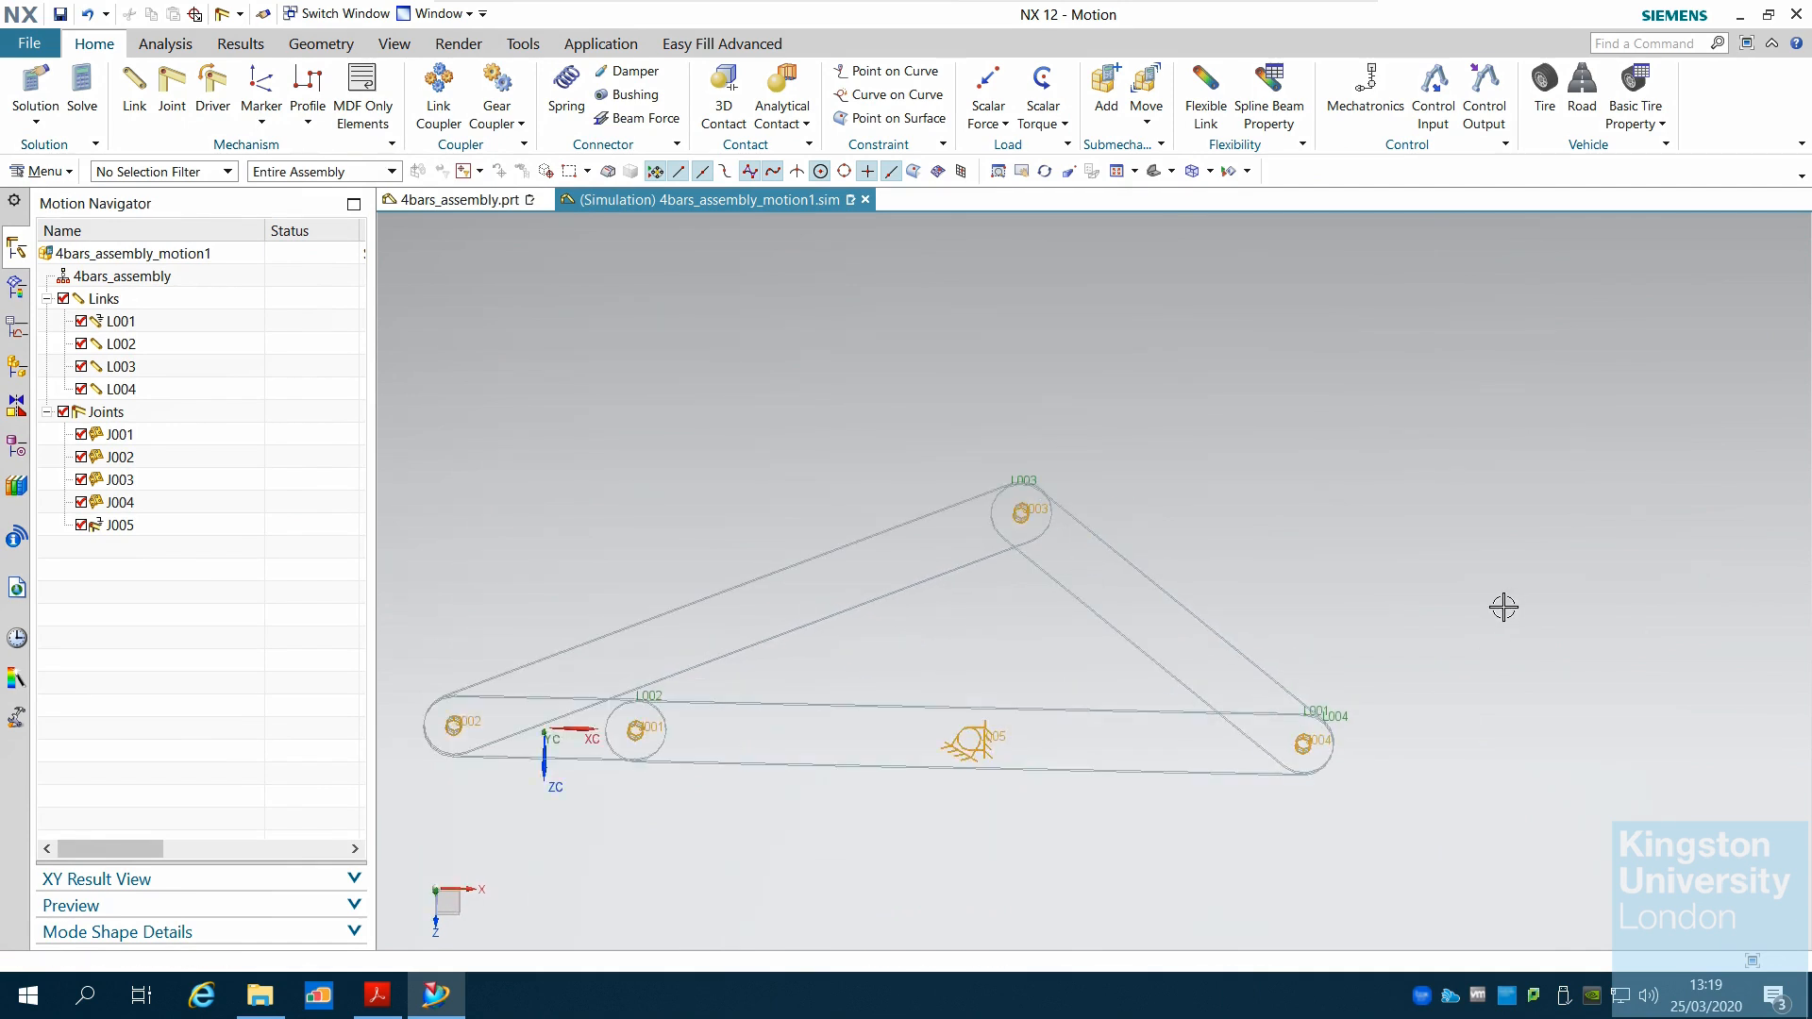
{"action": "scroll", "coordinate": [1503, 607], "scroll_direction": "up", "scroll_amount": 1}
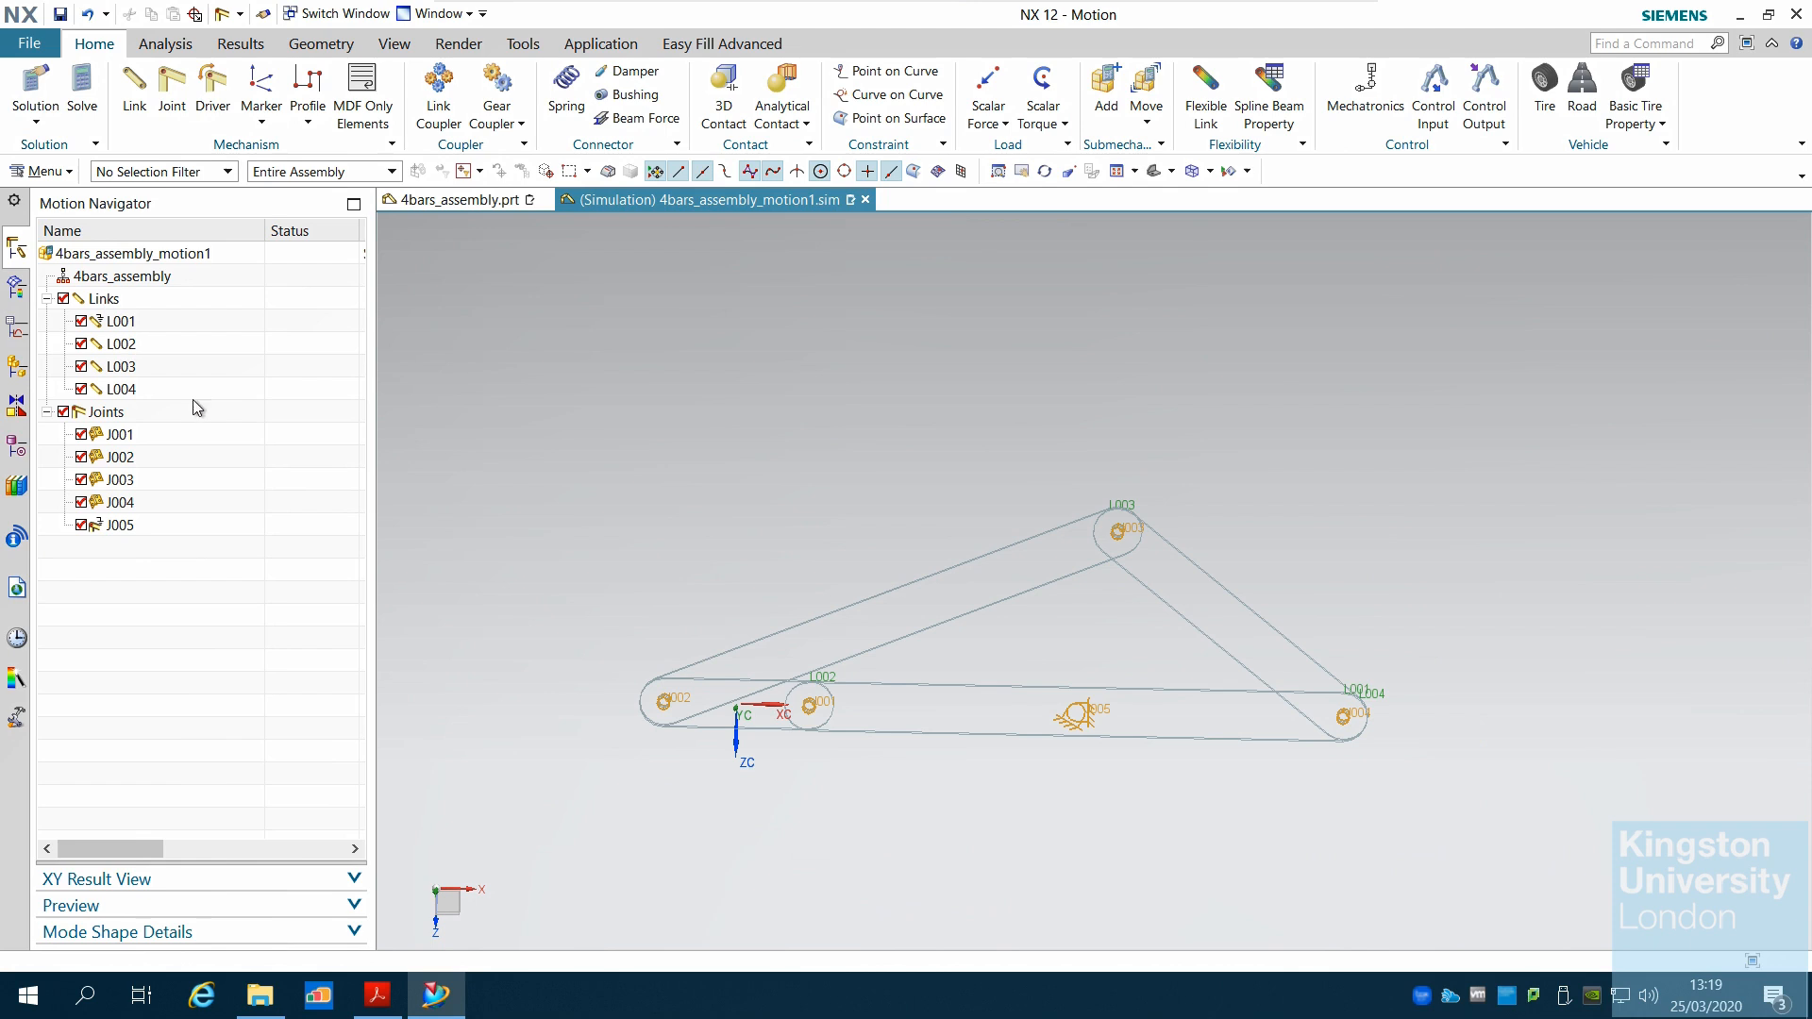
{"action": "left_click", "coordinate": [120, 456]}
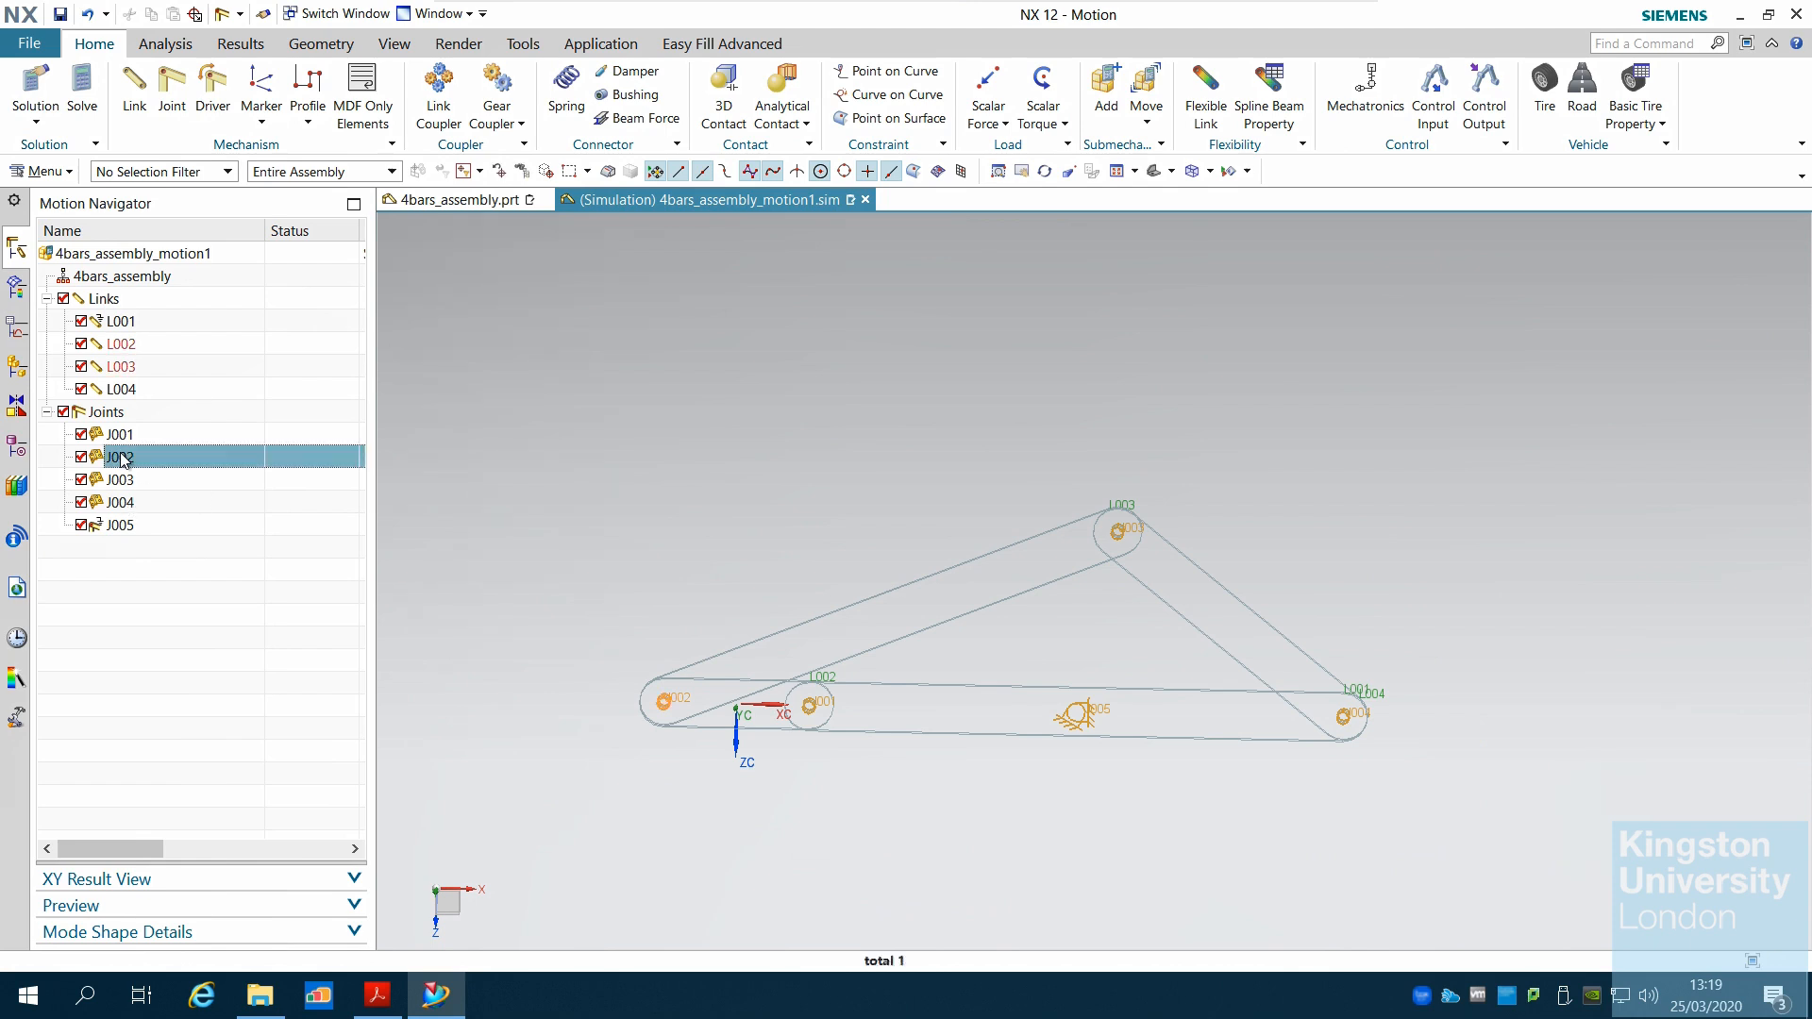
{"action": "left_click", "coordinate": [120, 434]}
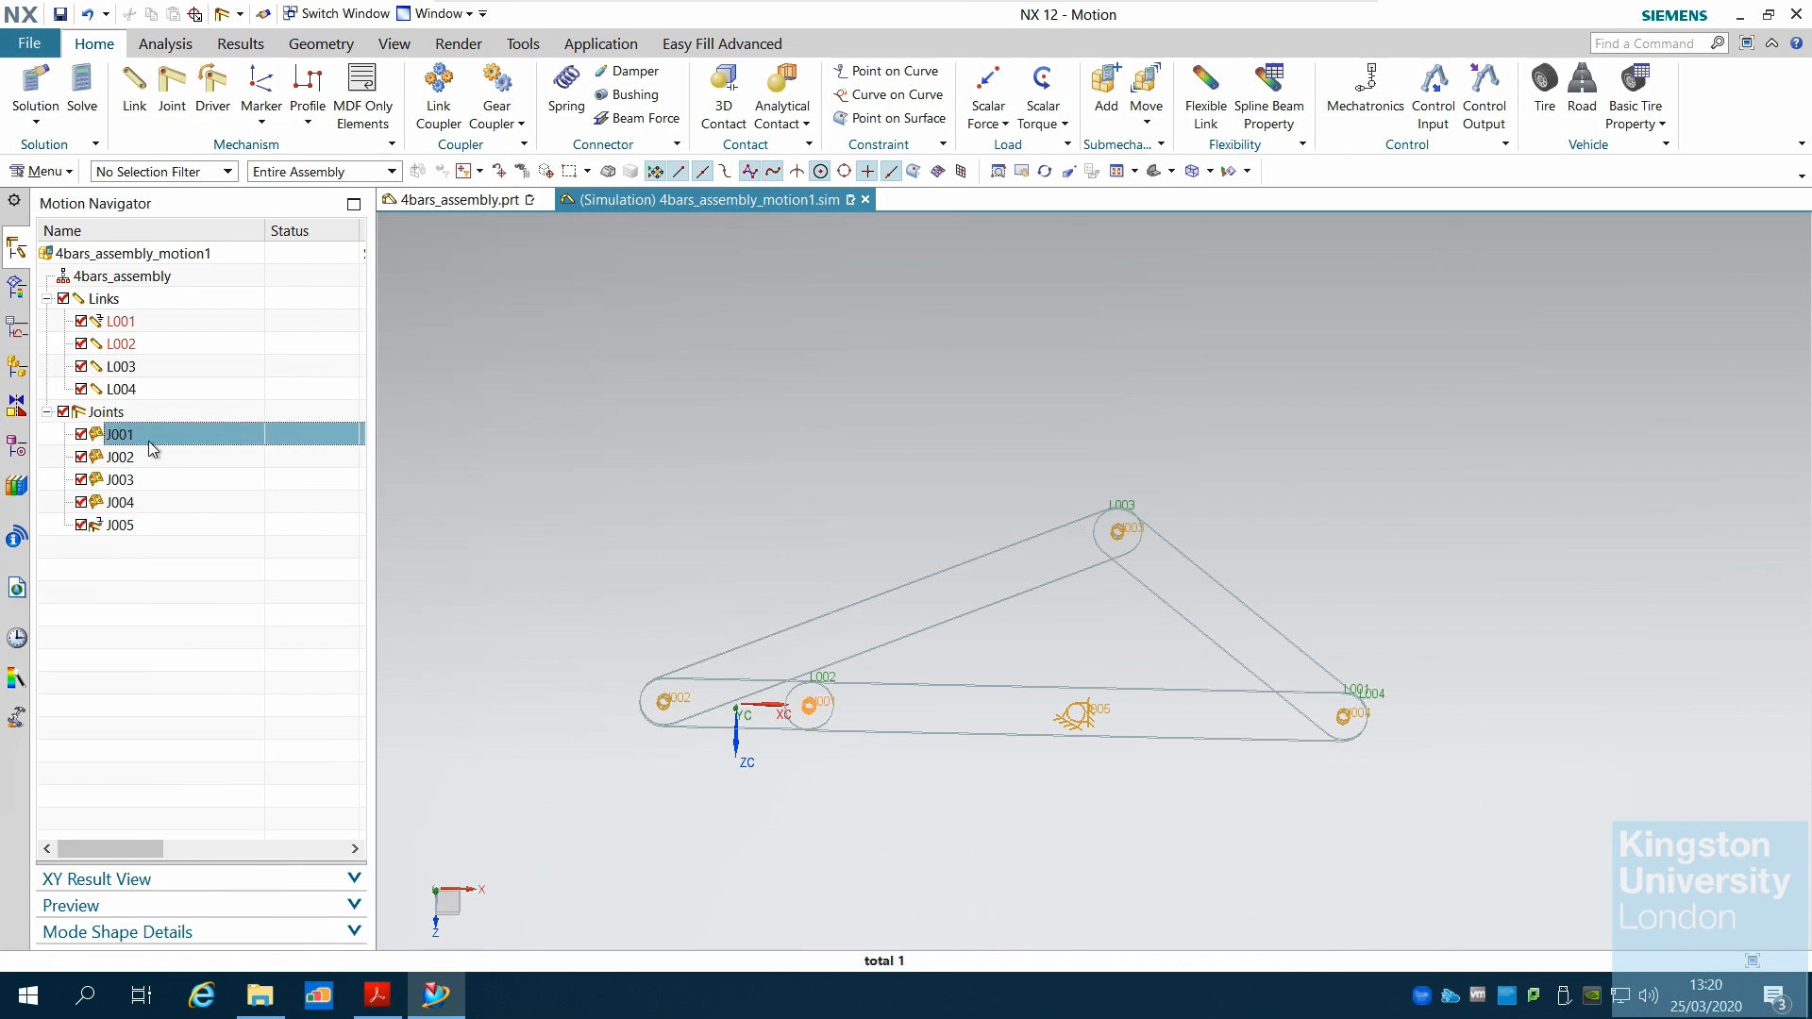
{"action": "right_click", "coordinate": [151, 448]}
{"action": "left_click", "coordinate": [189, 455]}
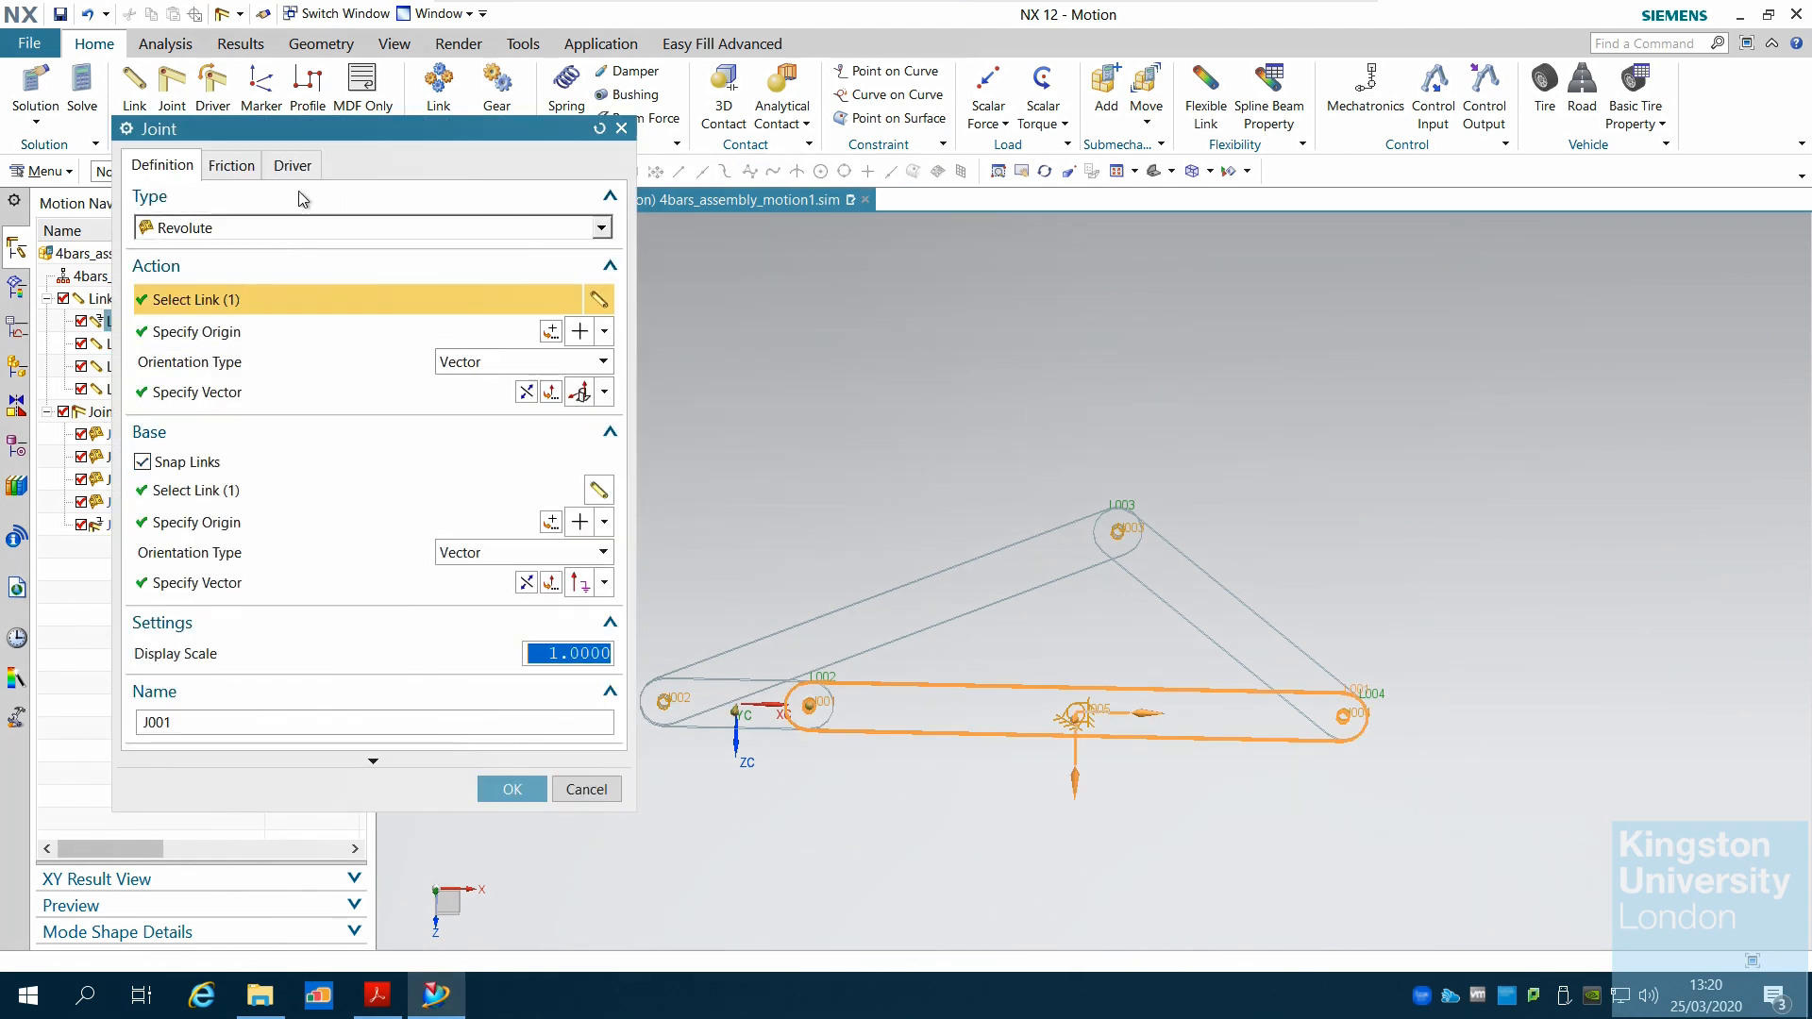
{"action": "left_click", "coordinate": [294, 168]}
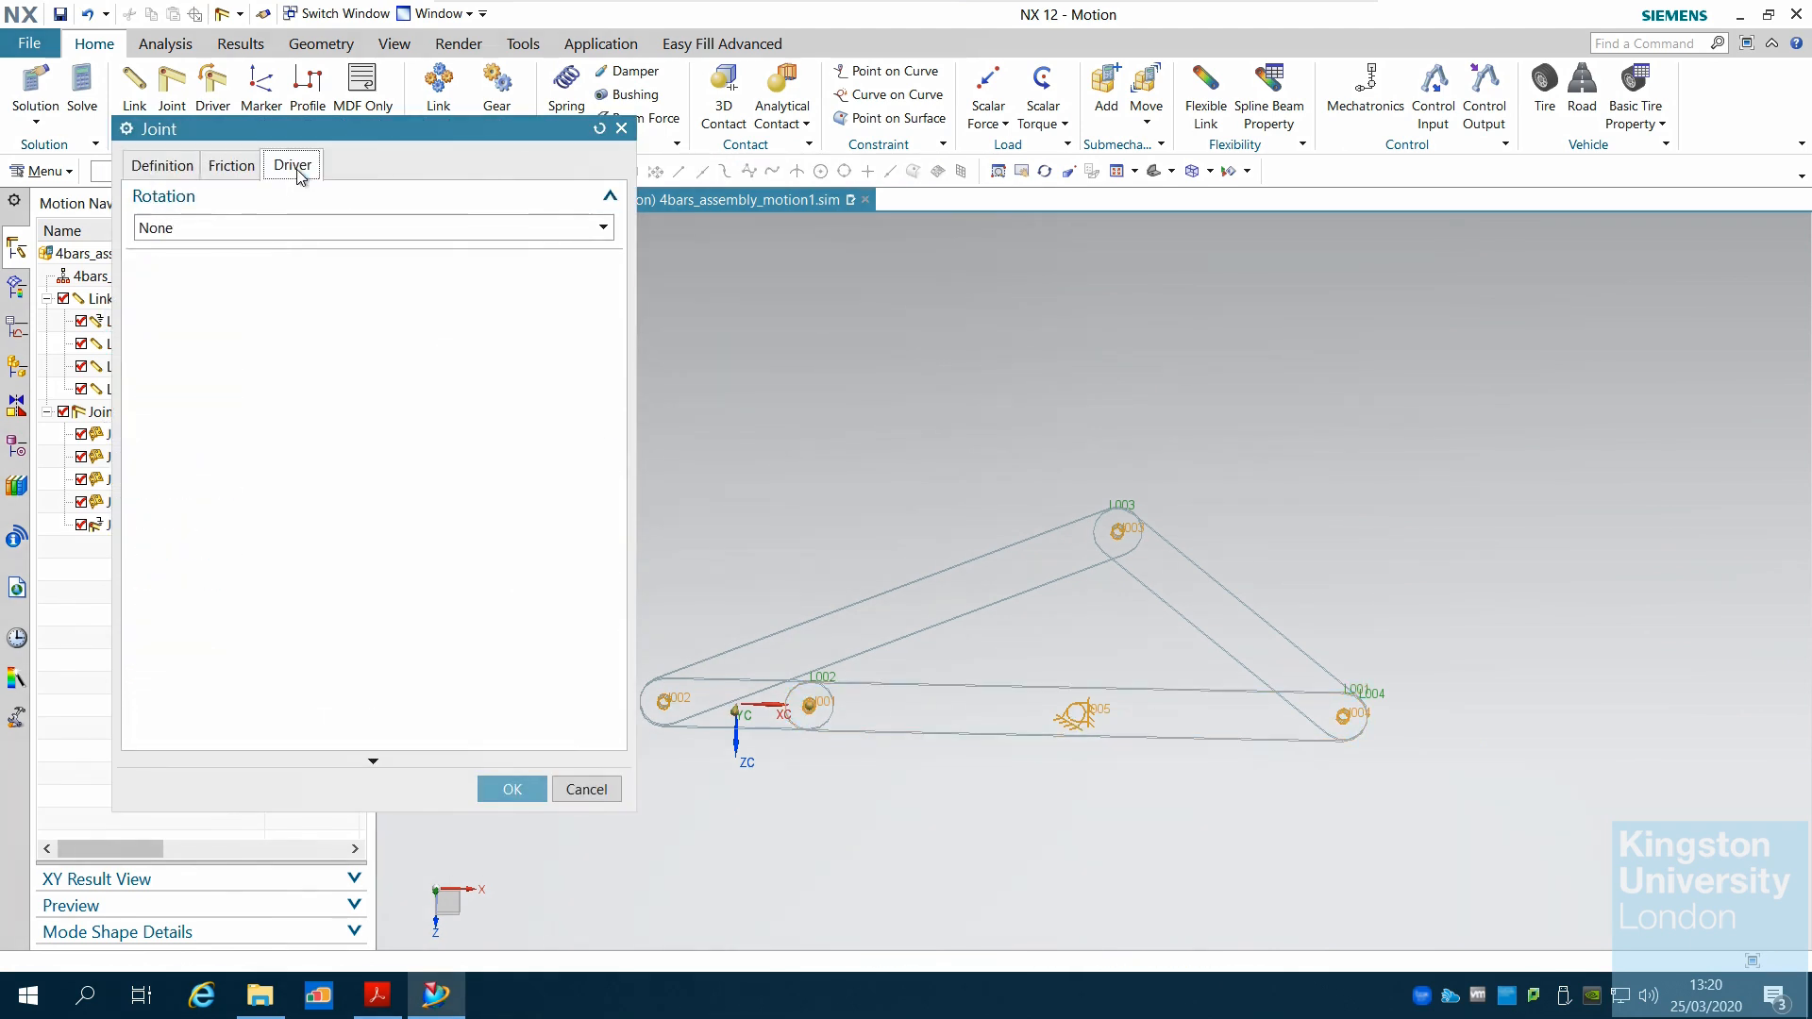
{"action": "left_click", "coordinate": [288, 231]}
{"action": "left_click", "coordinate": [232, 274]}
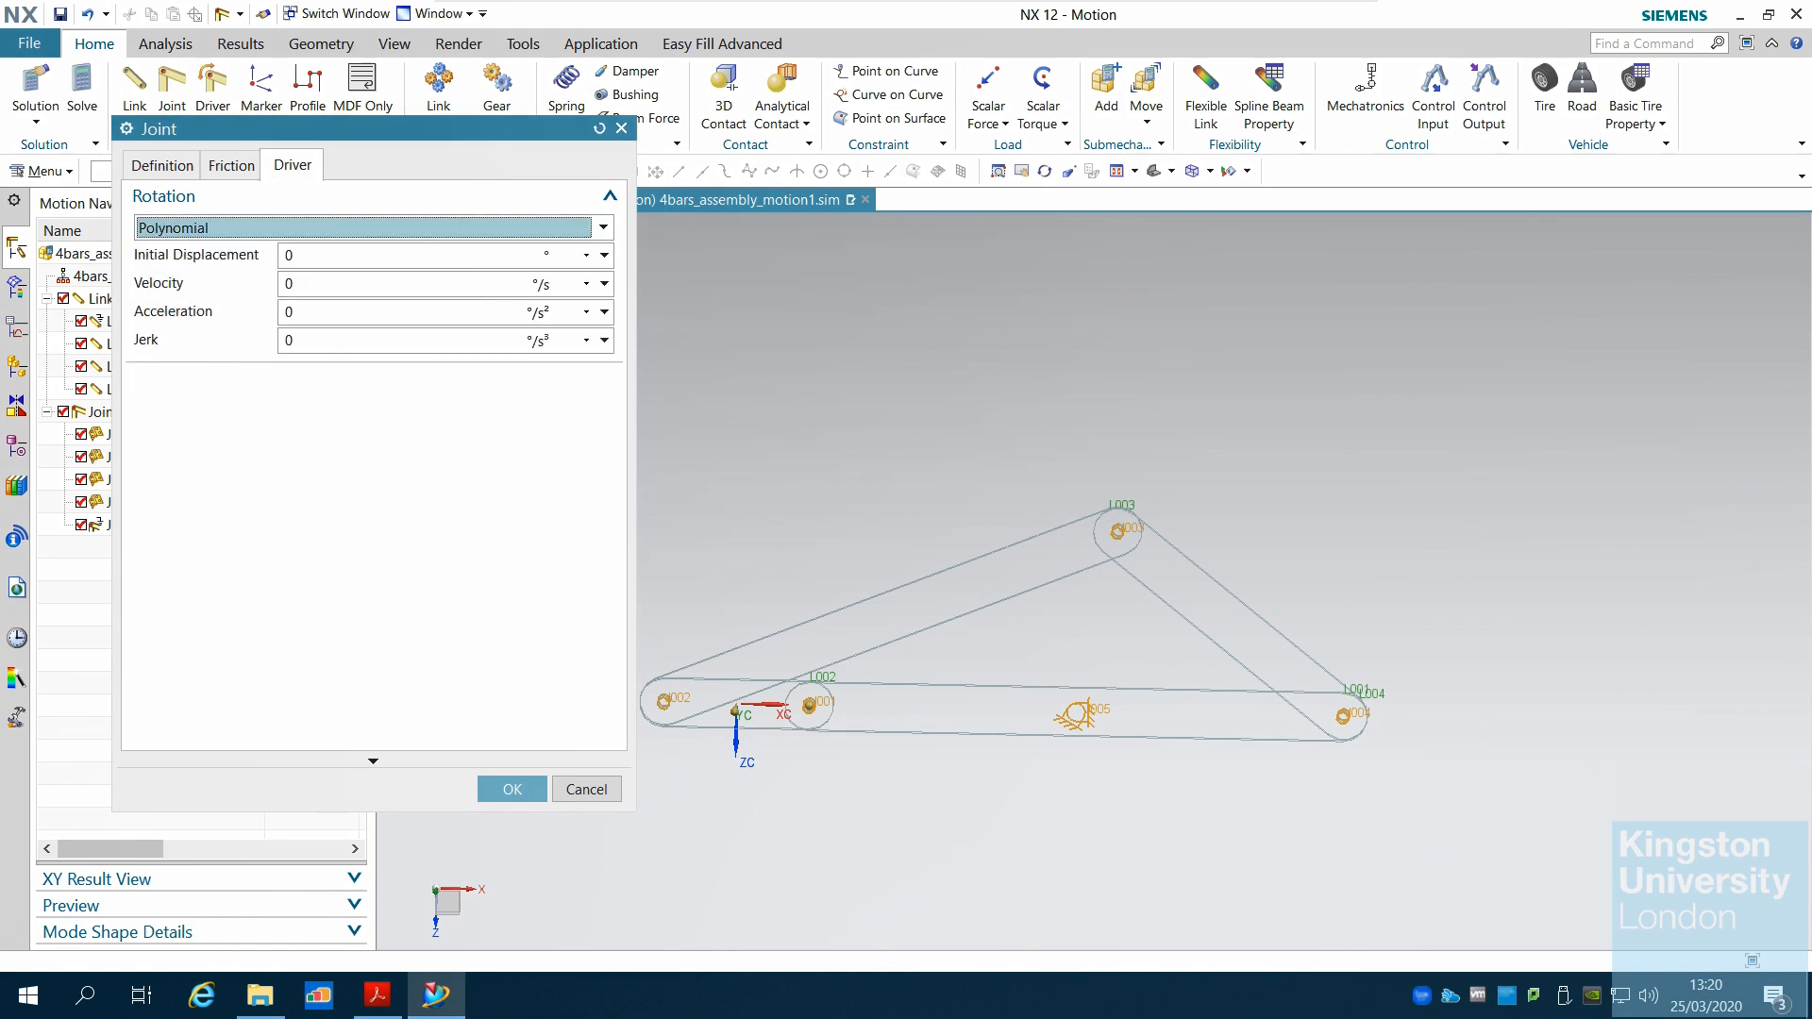
{"action": "left_click", "coordinate": [287, 283]}
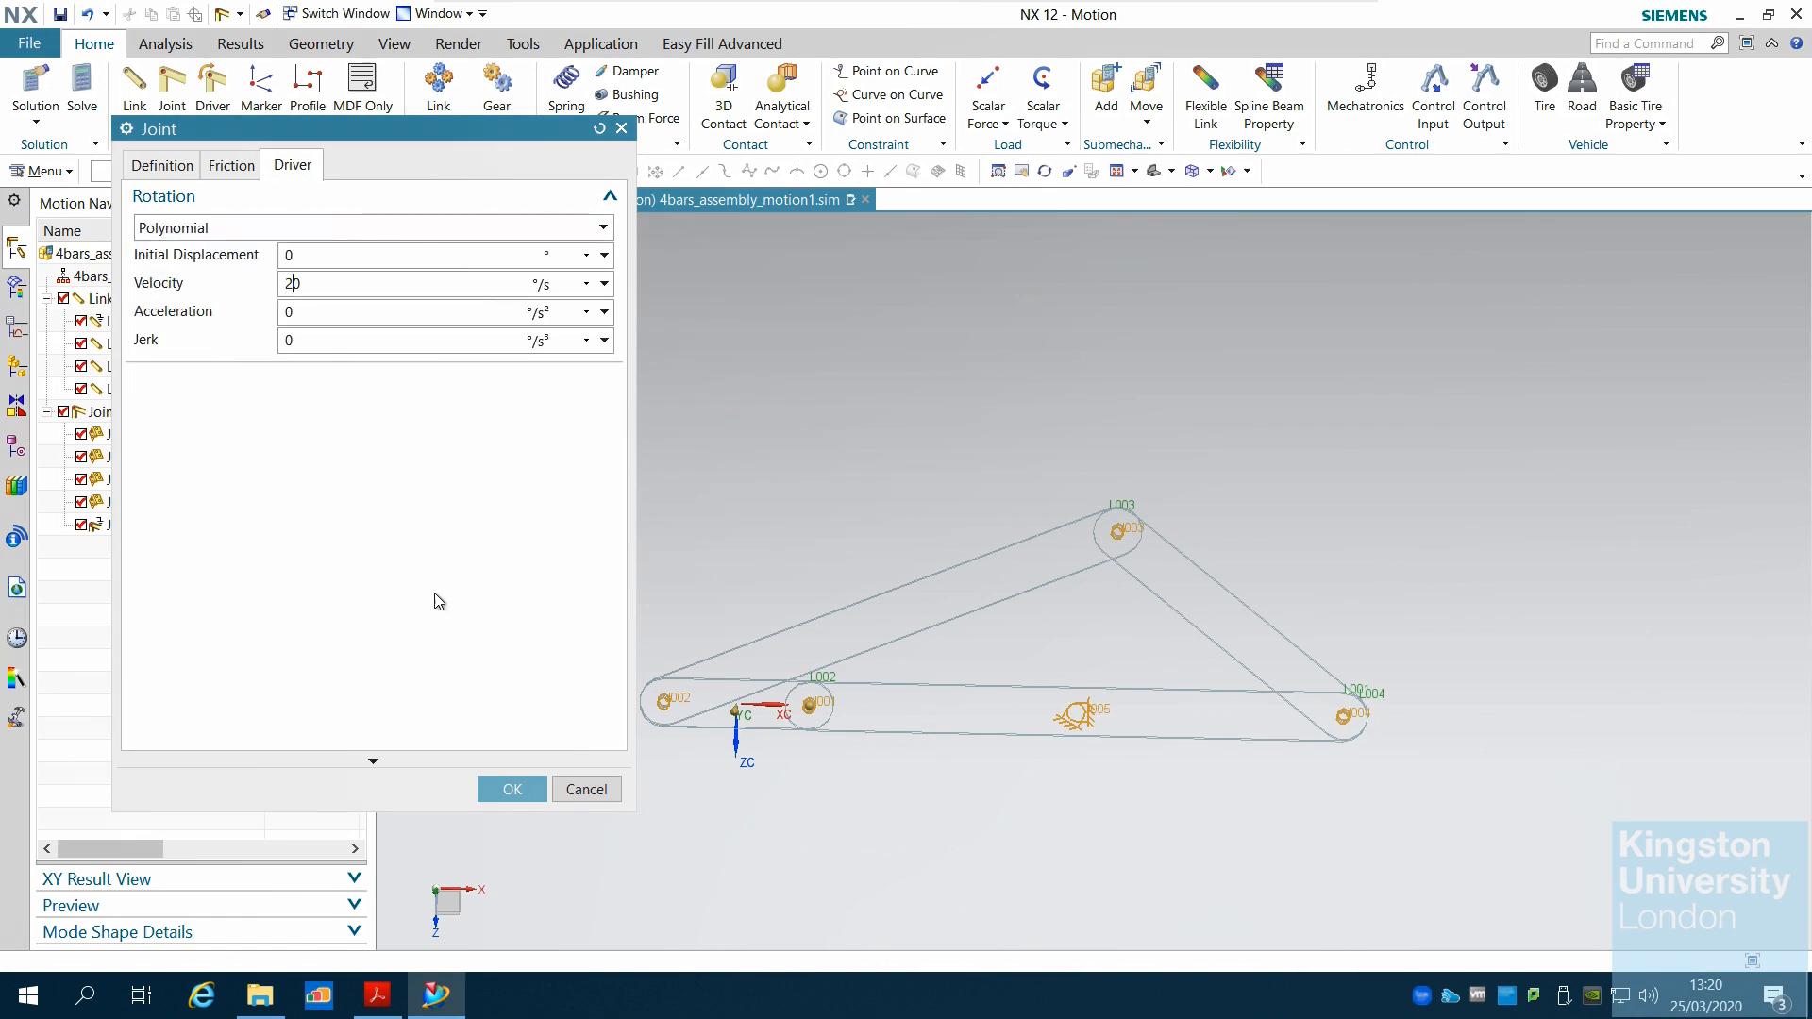
{"action": "left_click", "coordinate": [517, 791]}
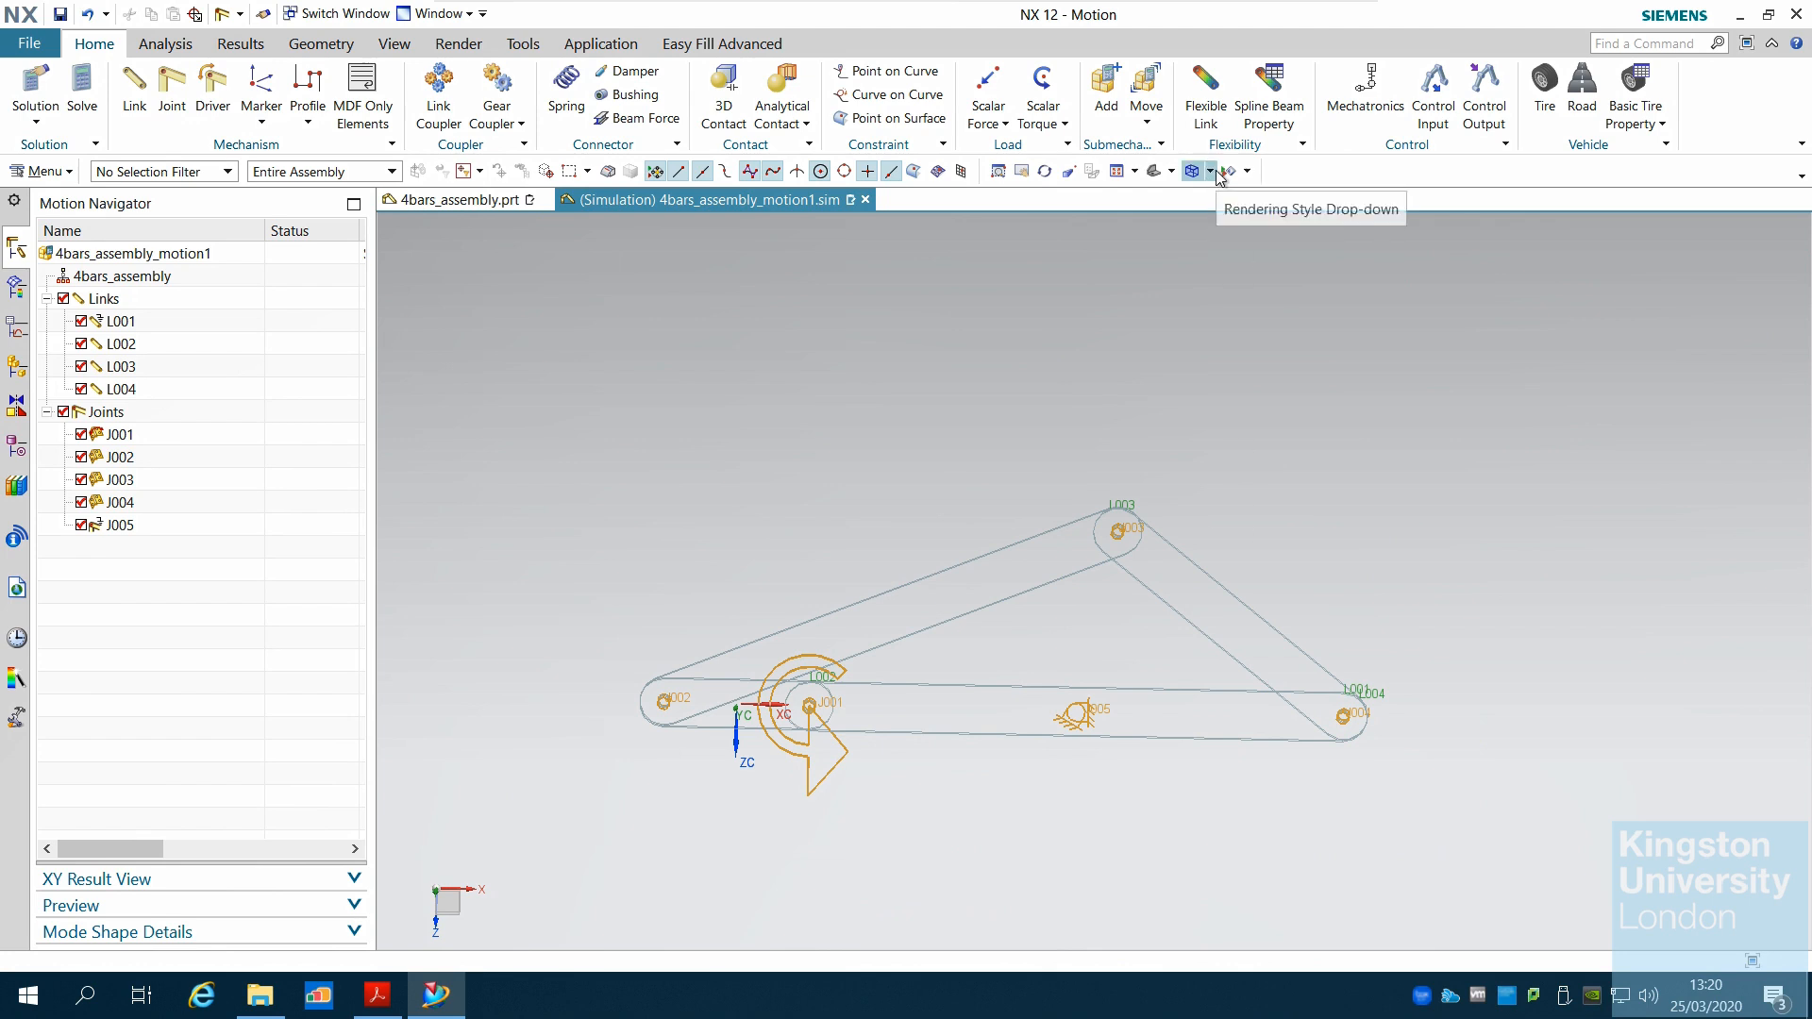
Step: Display the mechanism as shaded solids with edges instead of wireframe
{"action": "left_click", "coordinate": [1212, 172]}
{"action": "left_click", "coordinate": [1242, 198]}
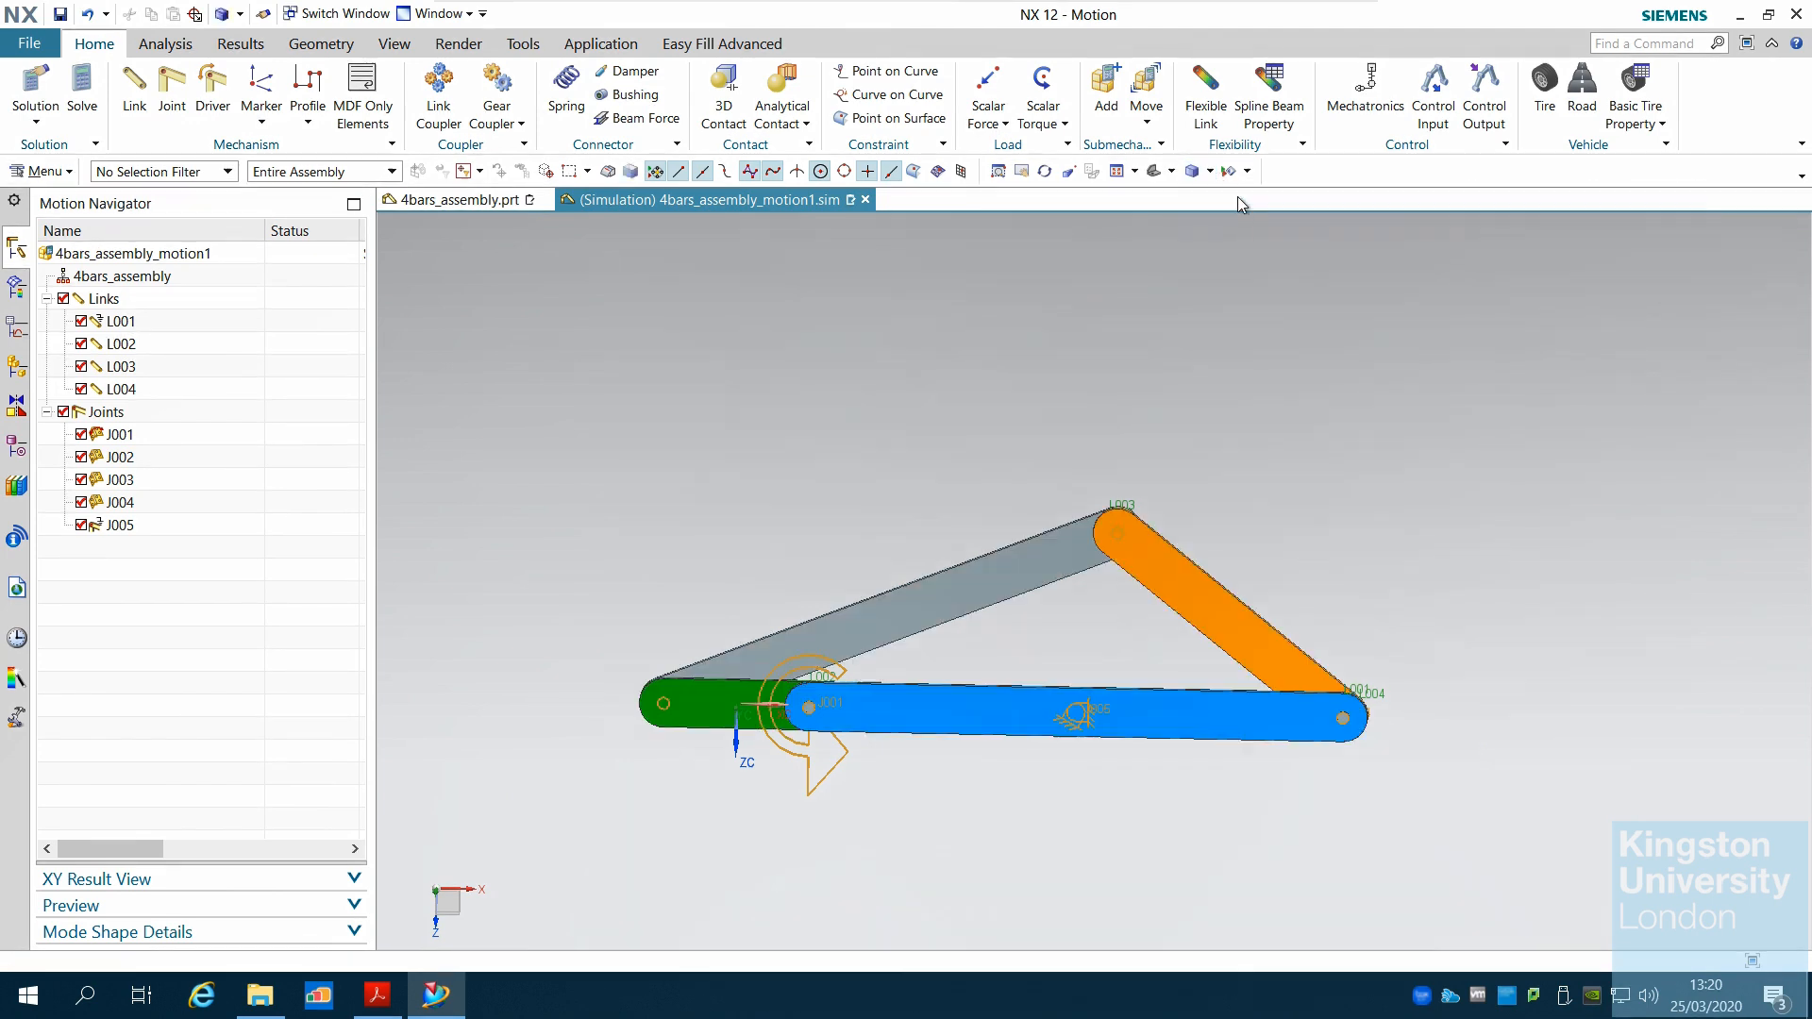
Step: Create and solve a Normal Run Kinematics/Dynamics solution with a time of 20 s and 360 steps, and dismiss the solver report
{"action": "left_click", "coordinate": [36, 104]}
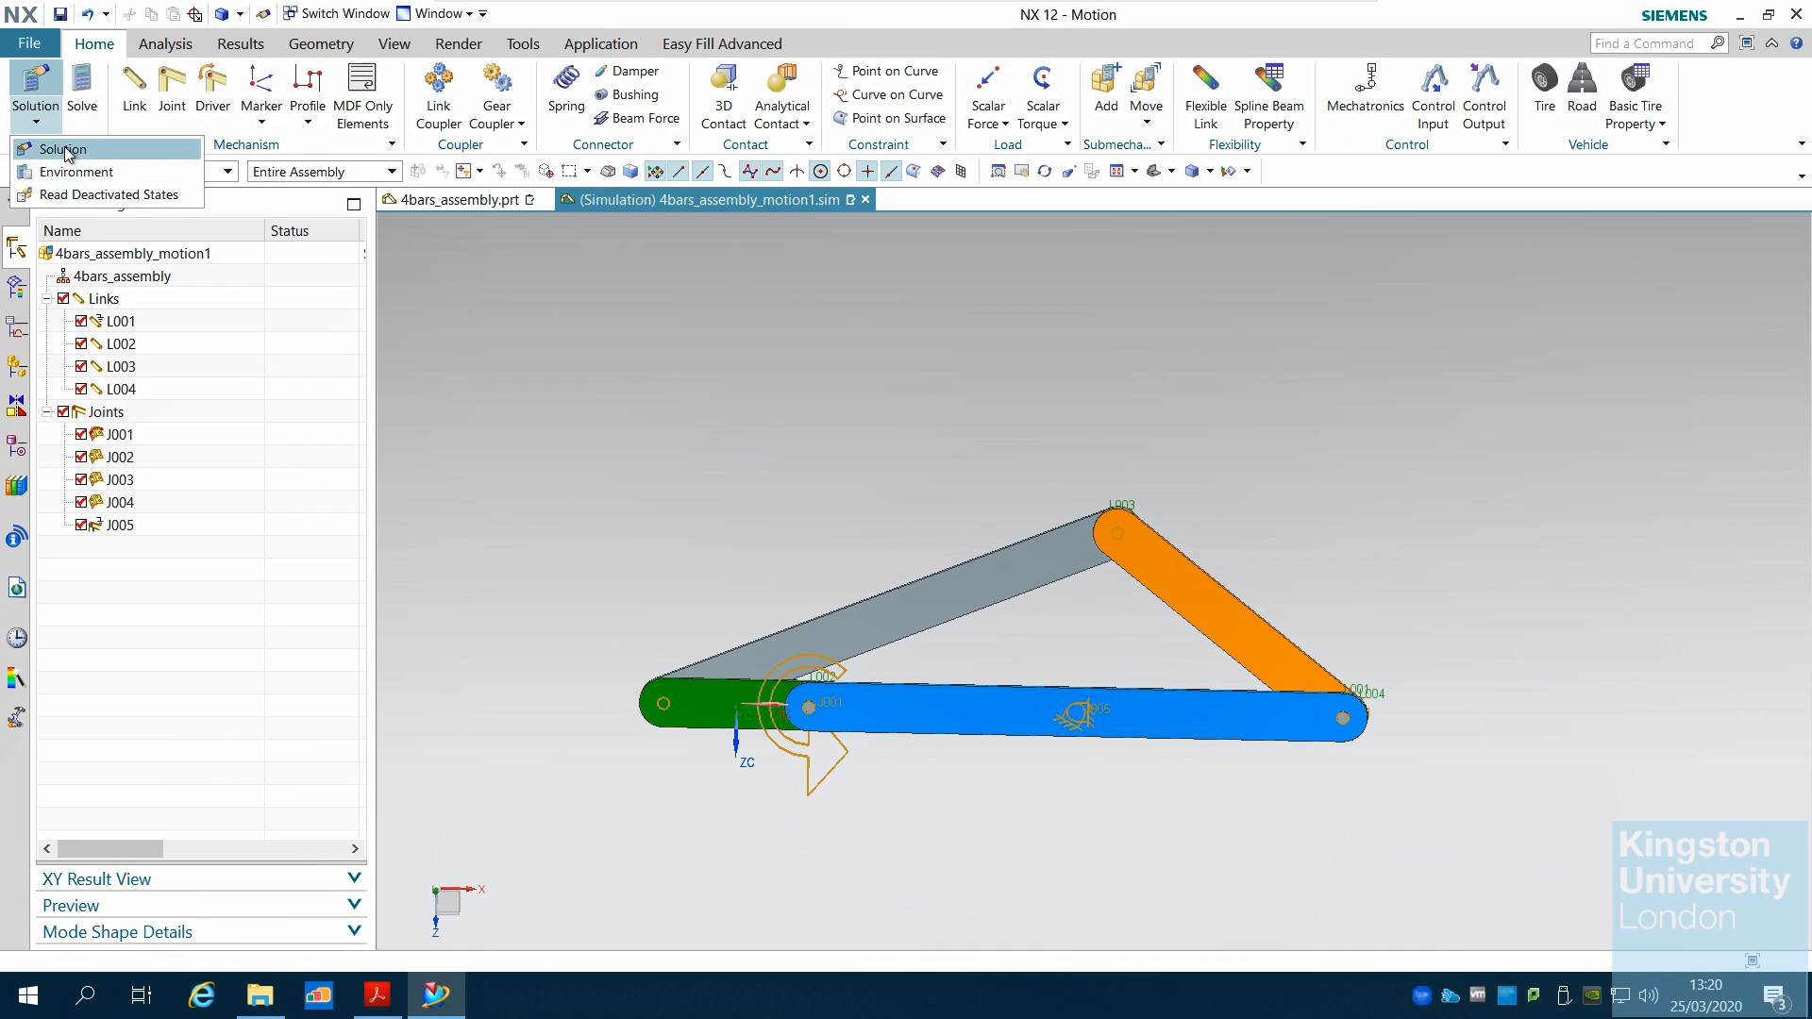
{"action": "left_click", "coordinate": [65, 149]}
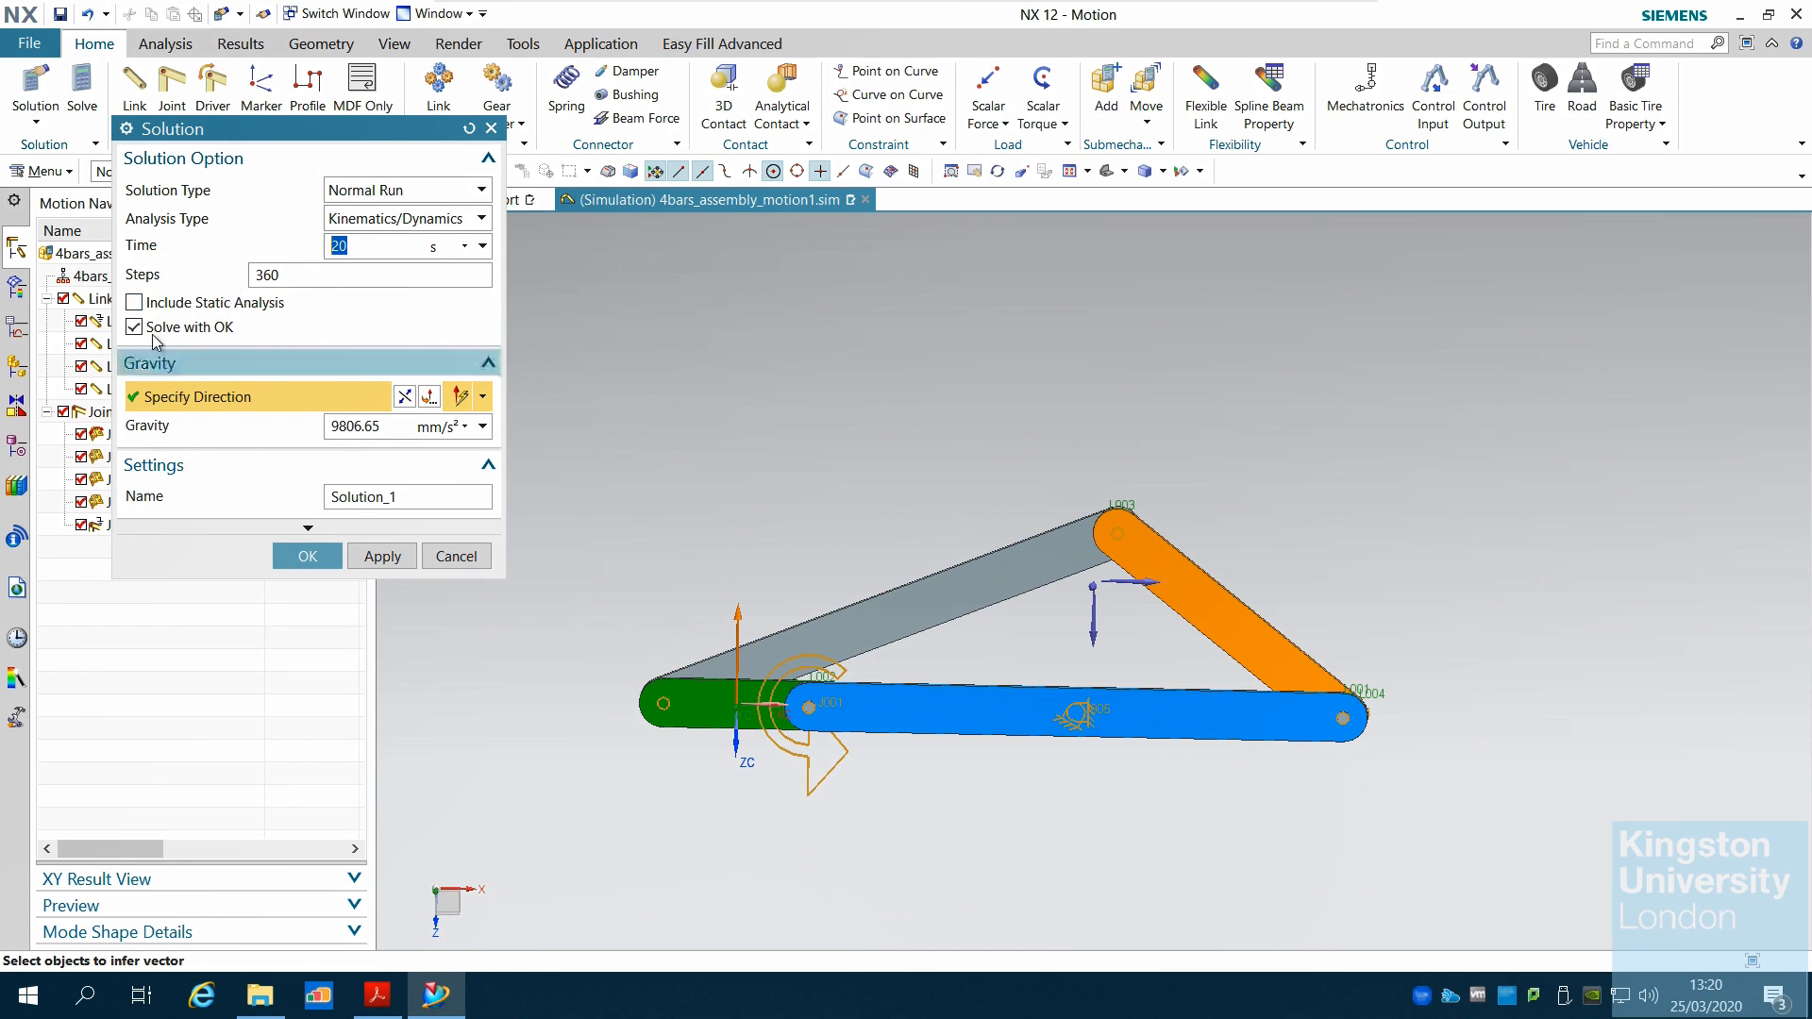
{"action": "left_click", "coordinate": [304, 556]}
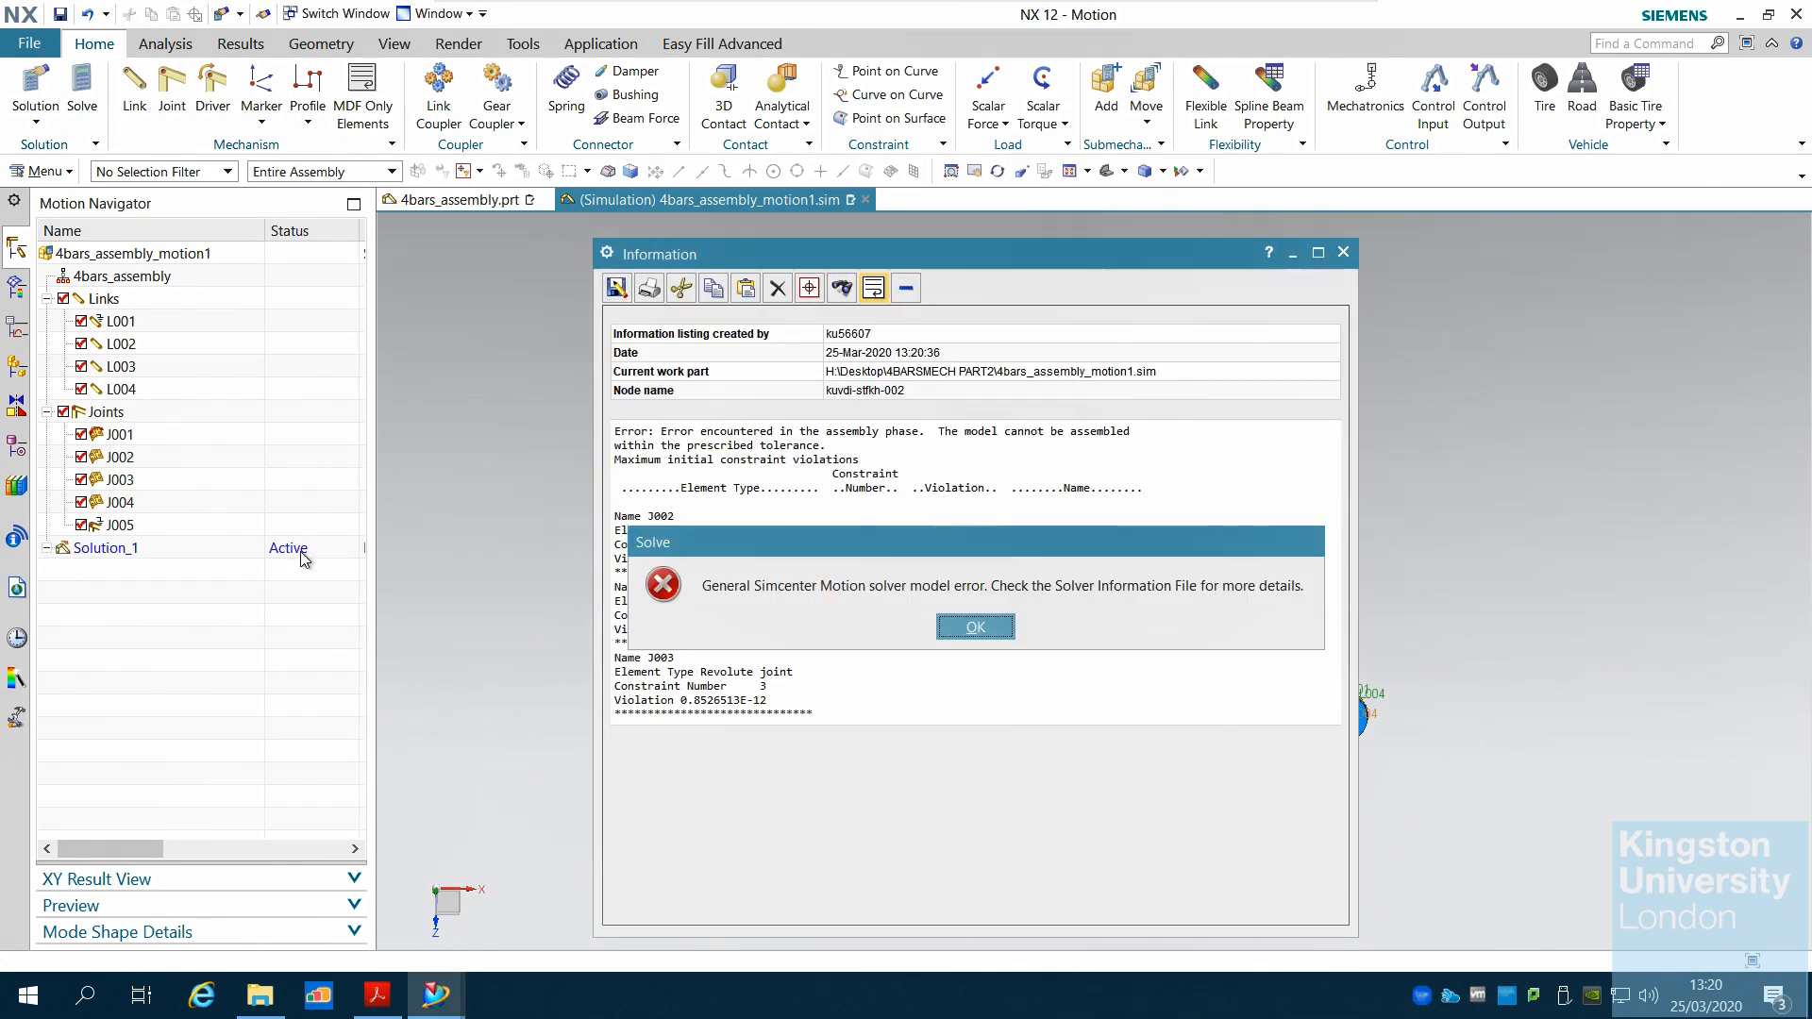
{"action": "left_click", "coordinate": [984, 636]}
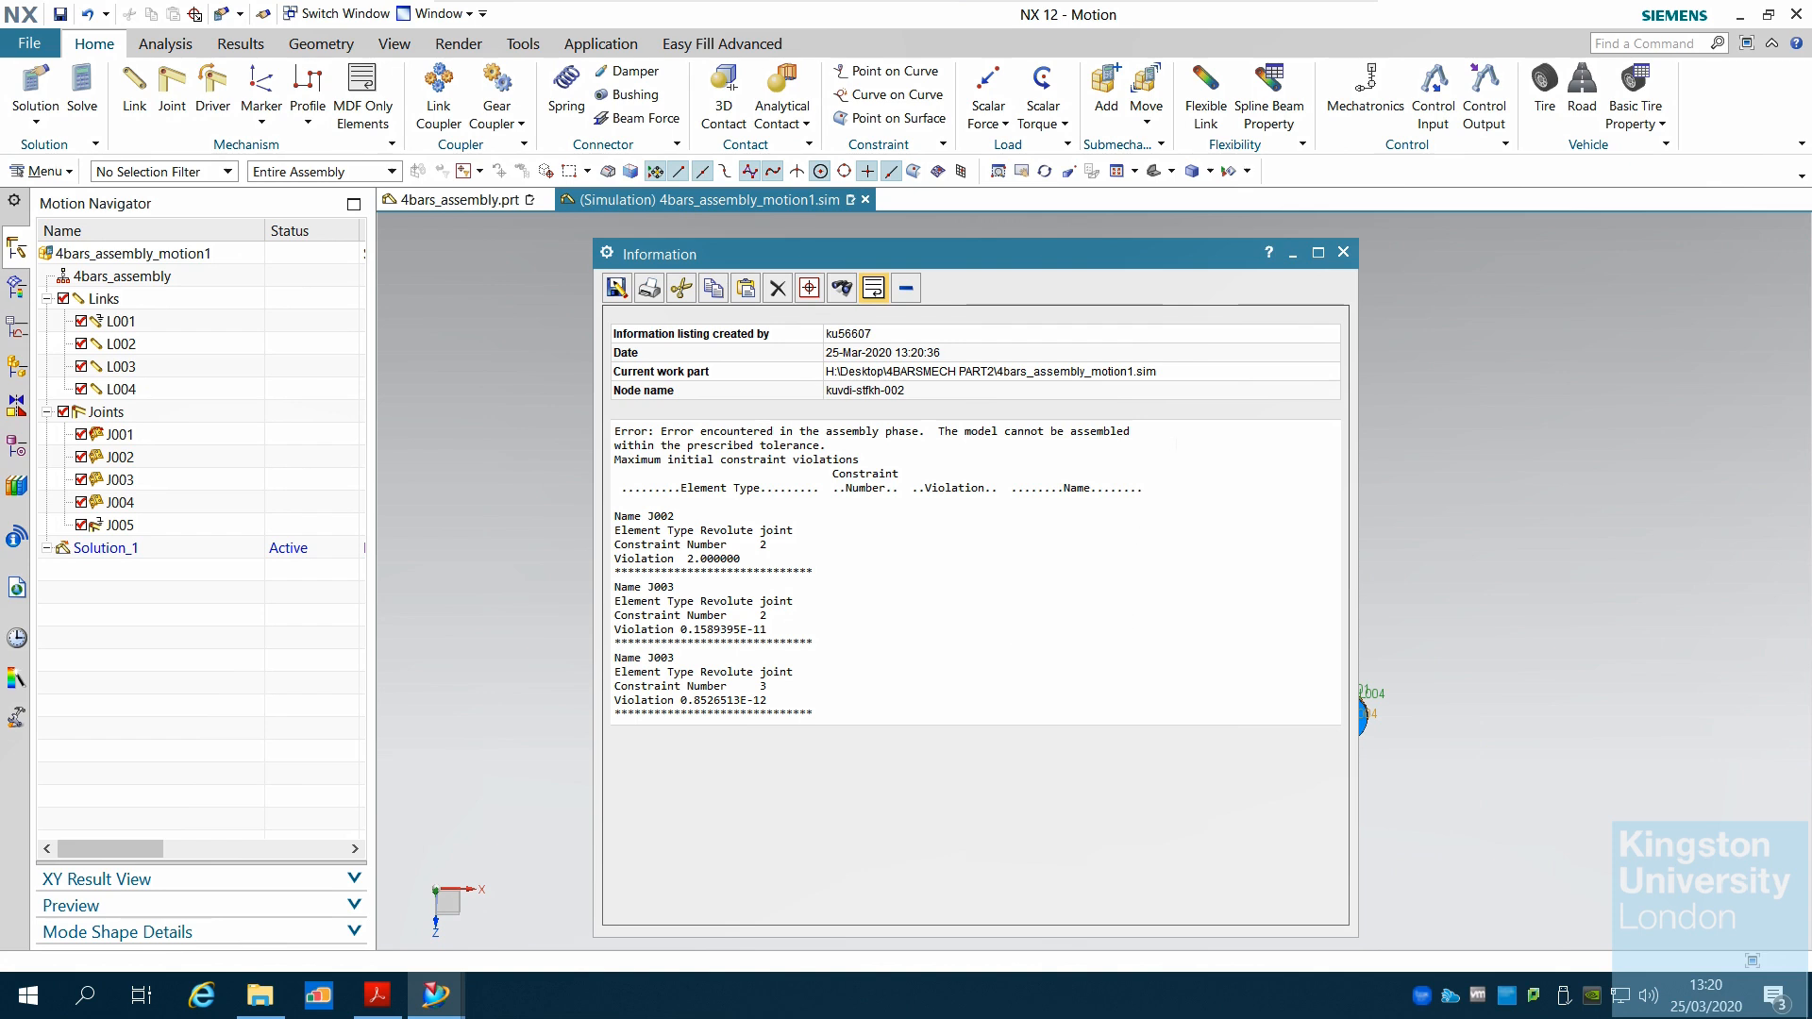
{"action": "left_click", "coordinate": [1343, 252]}
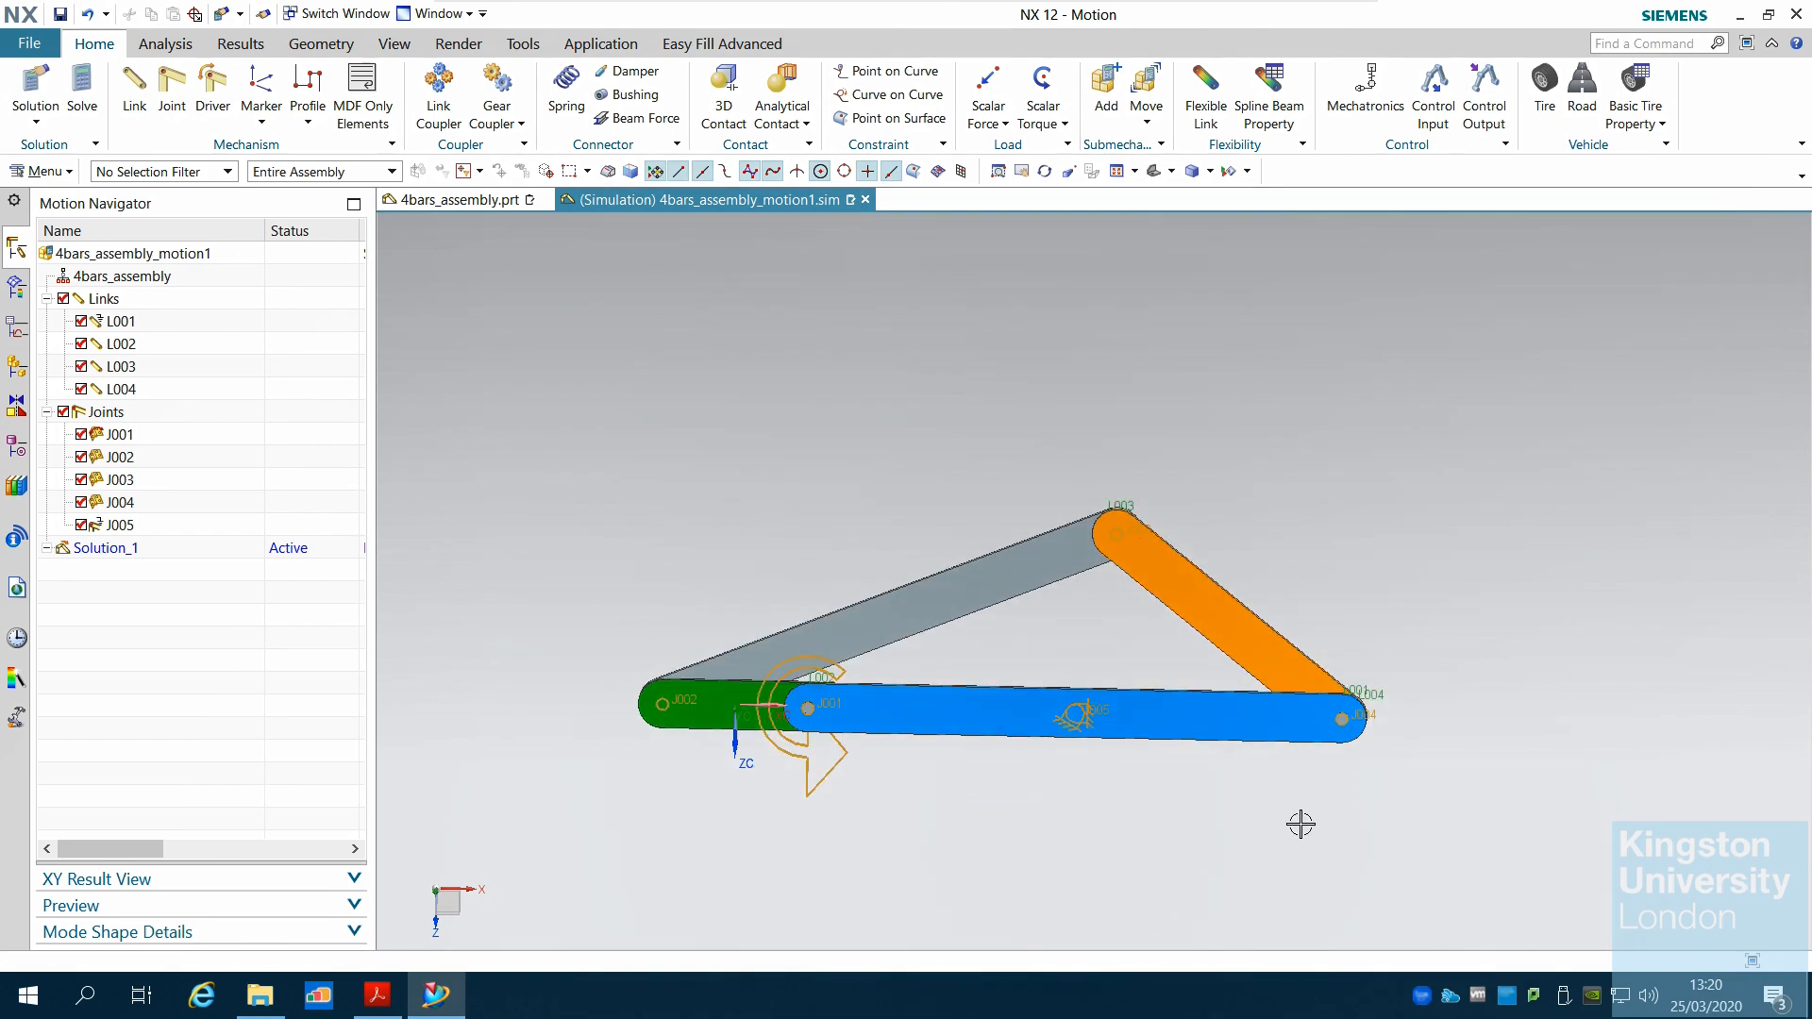
Step: Examine the joint placements and the stacking of the bars on the shaded mechanism from several angles
{"action": "middle_click_drag", "start_coordinate": [1299, 821], "coordinate": [1302, 736]}
{"action": "middle_click_drag", "start_coordinate": [595, 653], "coordinate": [623, 639]}
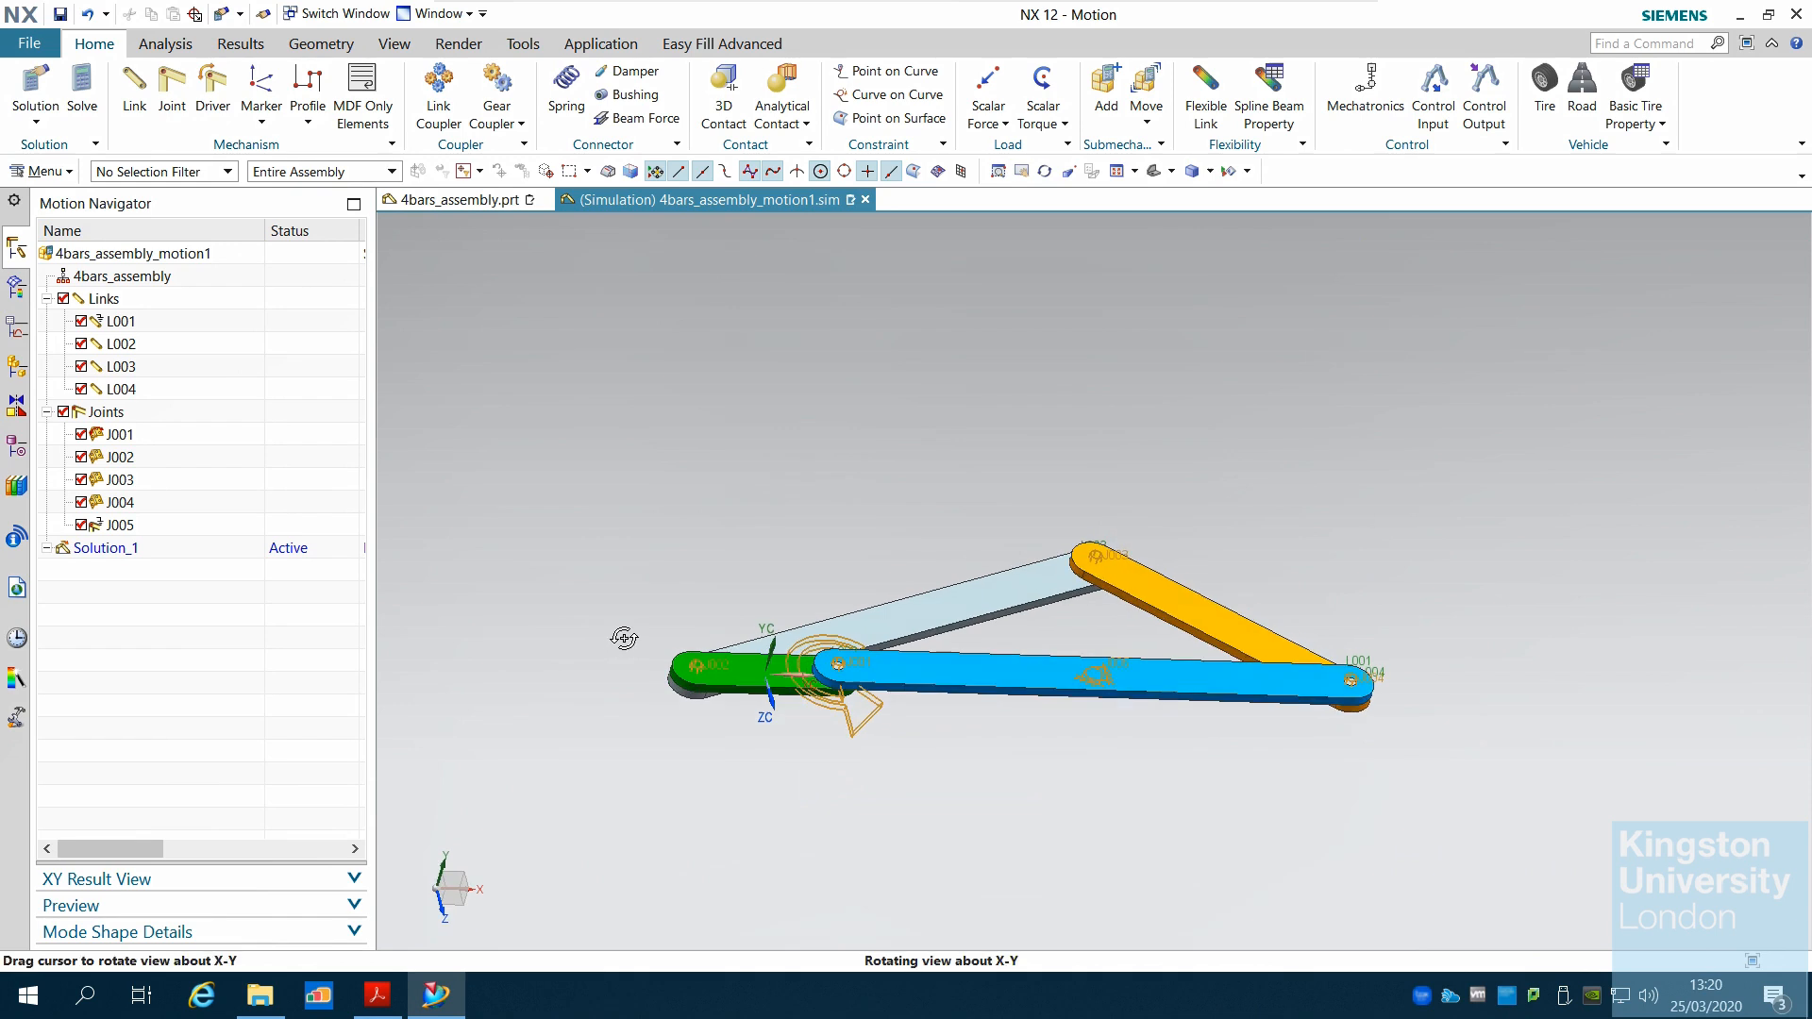
{"action": "left_click", "coordinate": [1054, 661]}
{"action": "scroll", "coordinate": [1053, 659], "scroll_direction": "up", "scroll_amount": 2}
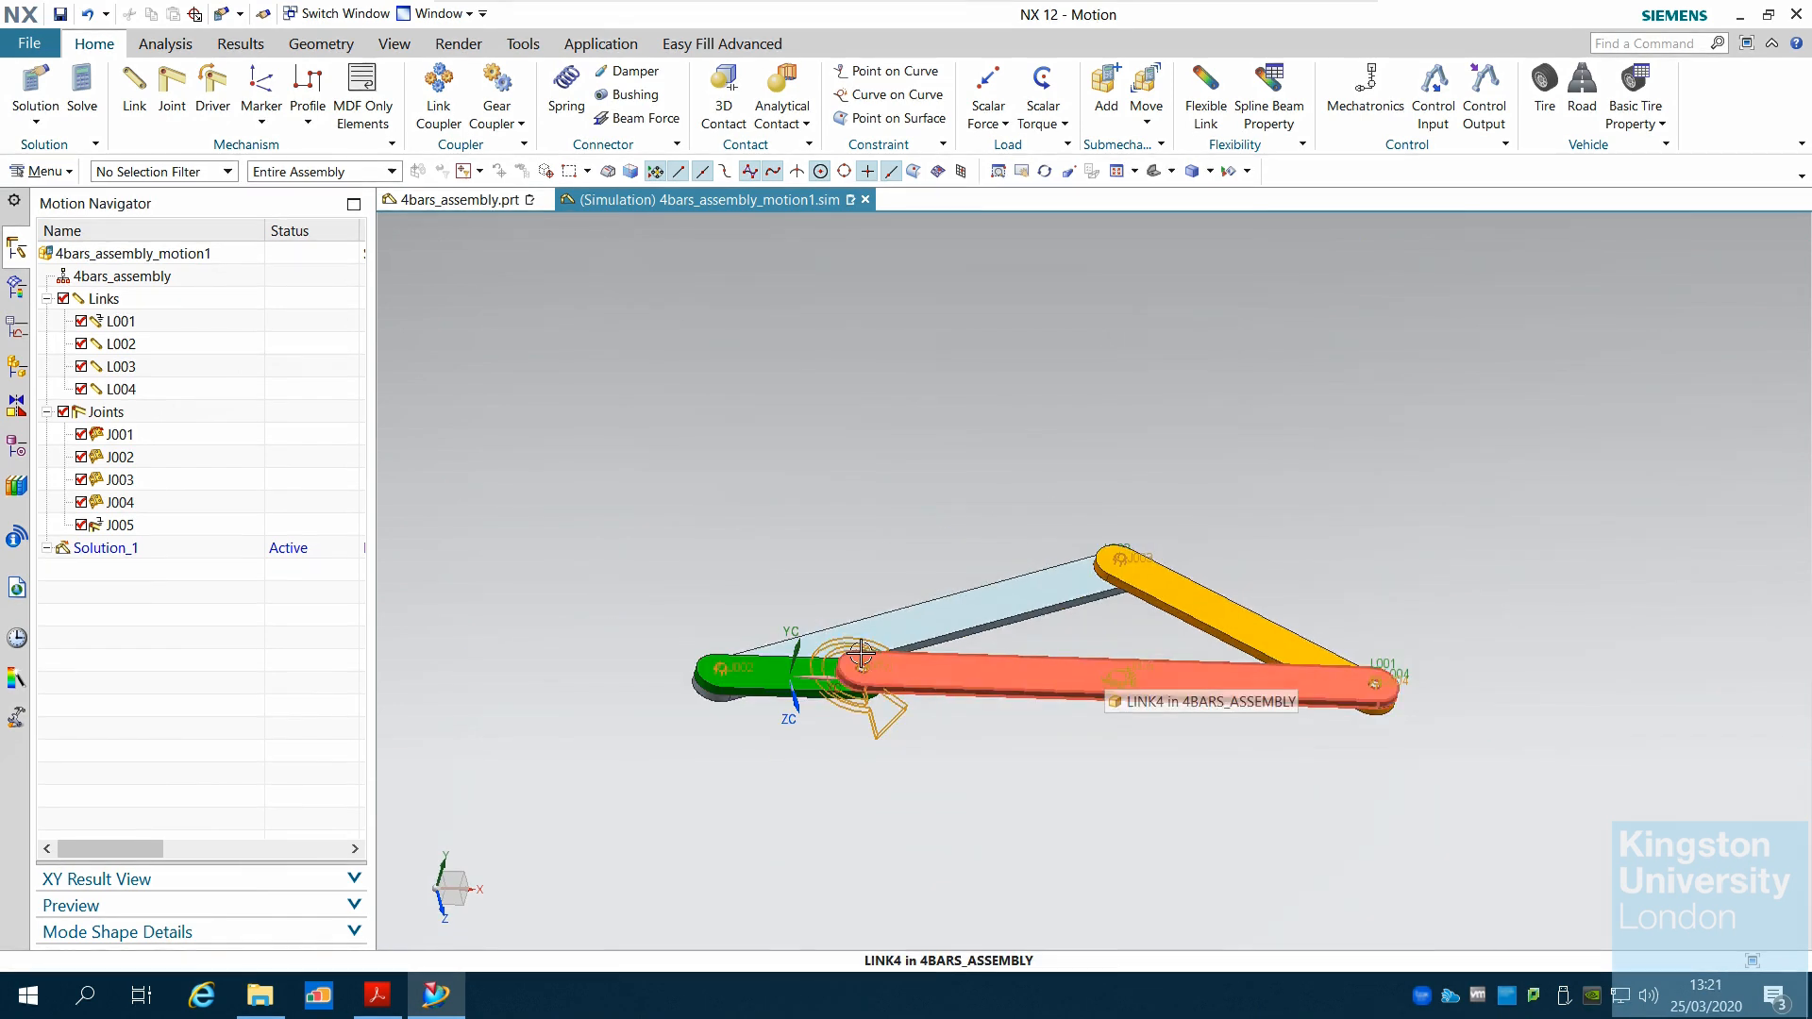
{"action": "scroll", "coordinate": [1212, 830], "scroll_direction": "up", "scroll_amount": 2}
{"action": "middle_click_drag", "start_coordinate": [1212, 830], "coordinate": [1192, 871]}
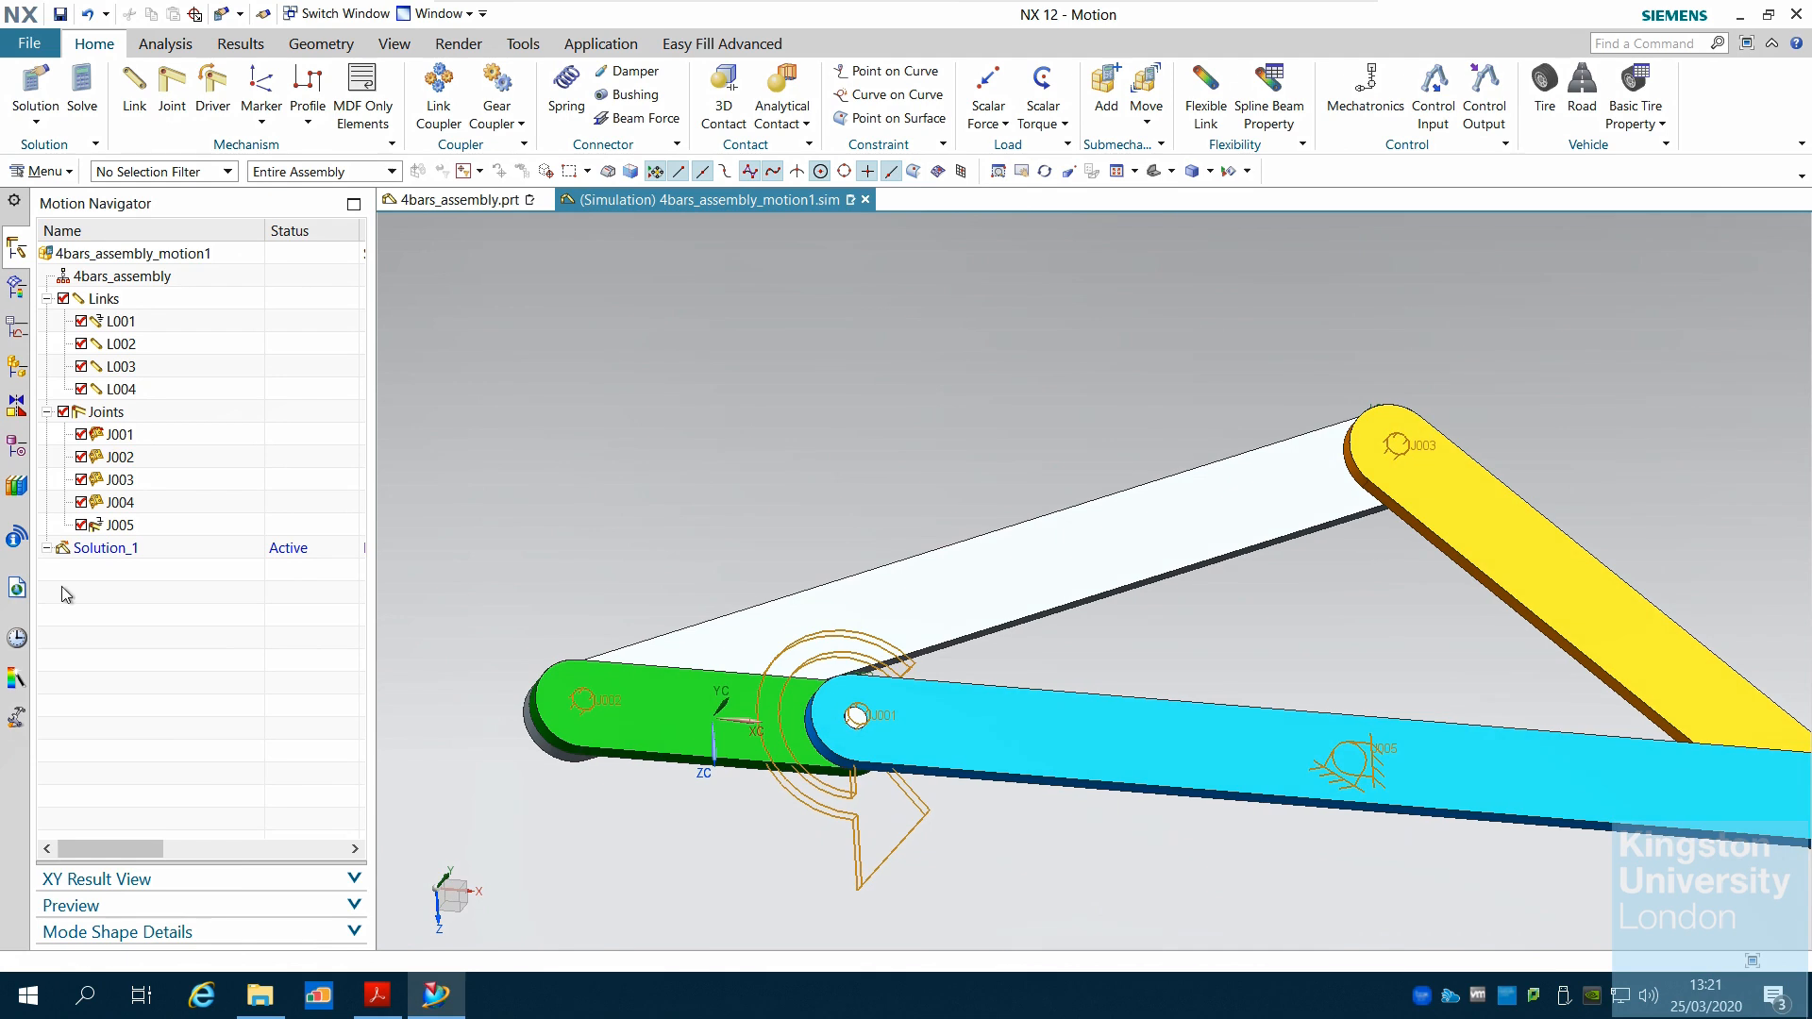
{"action": "left_click", "coordinate": [104, 554]}
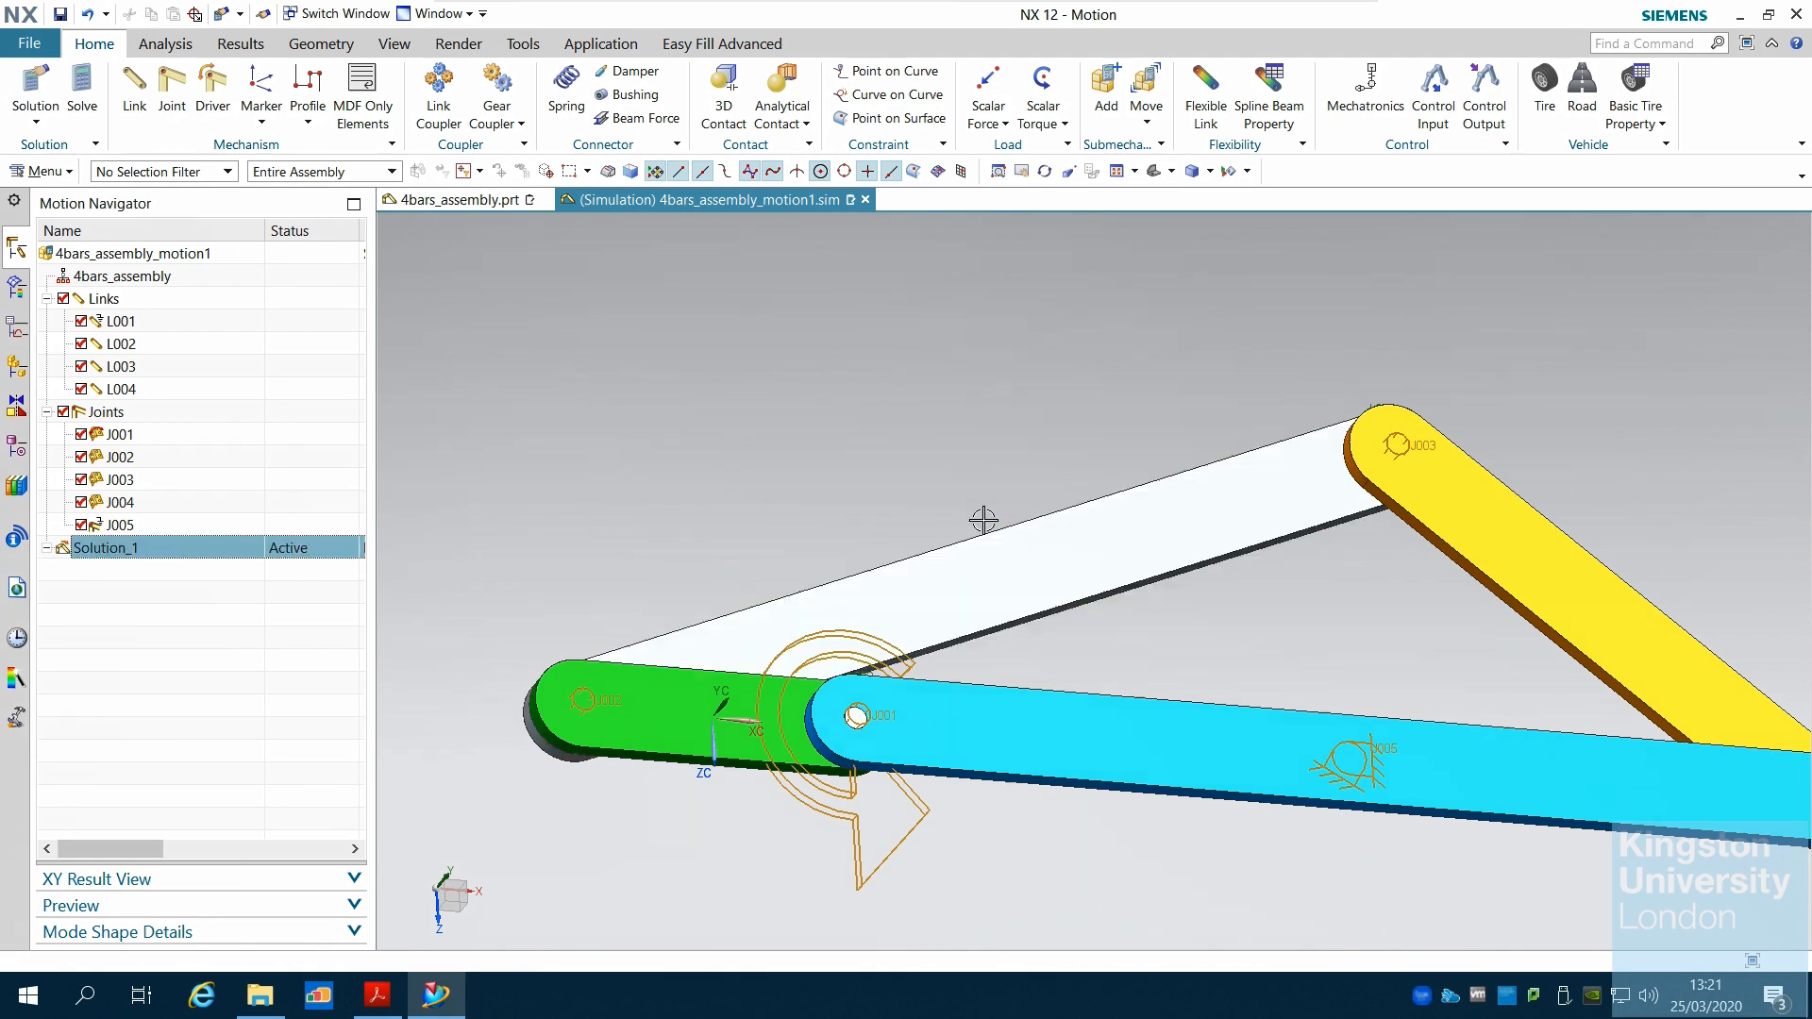
{"action": "scroll", "coordinate": [986, 523], "scroll_direction": "down", "scroll_amount": 4}
{"action": "scroll", "coordinate": [1199, 686], "scroll_direction": "up", "scroll_amount": 2}
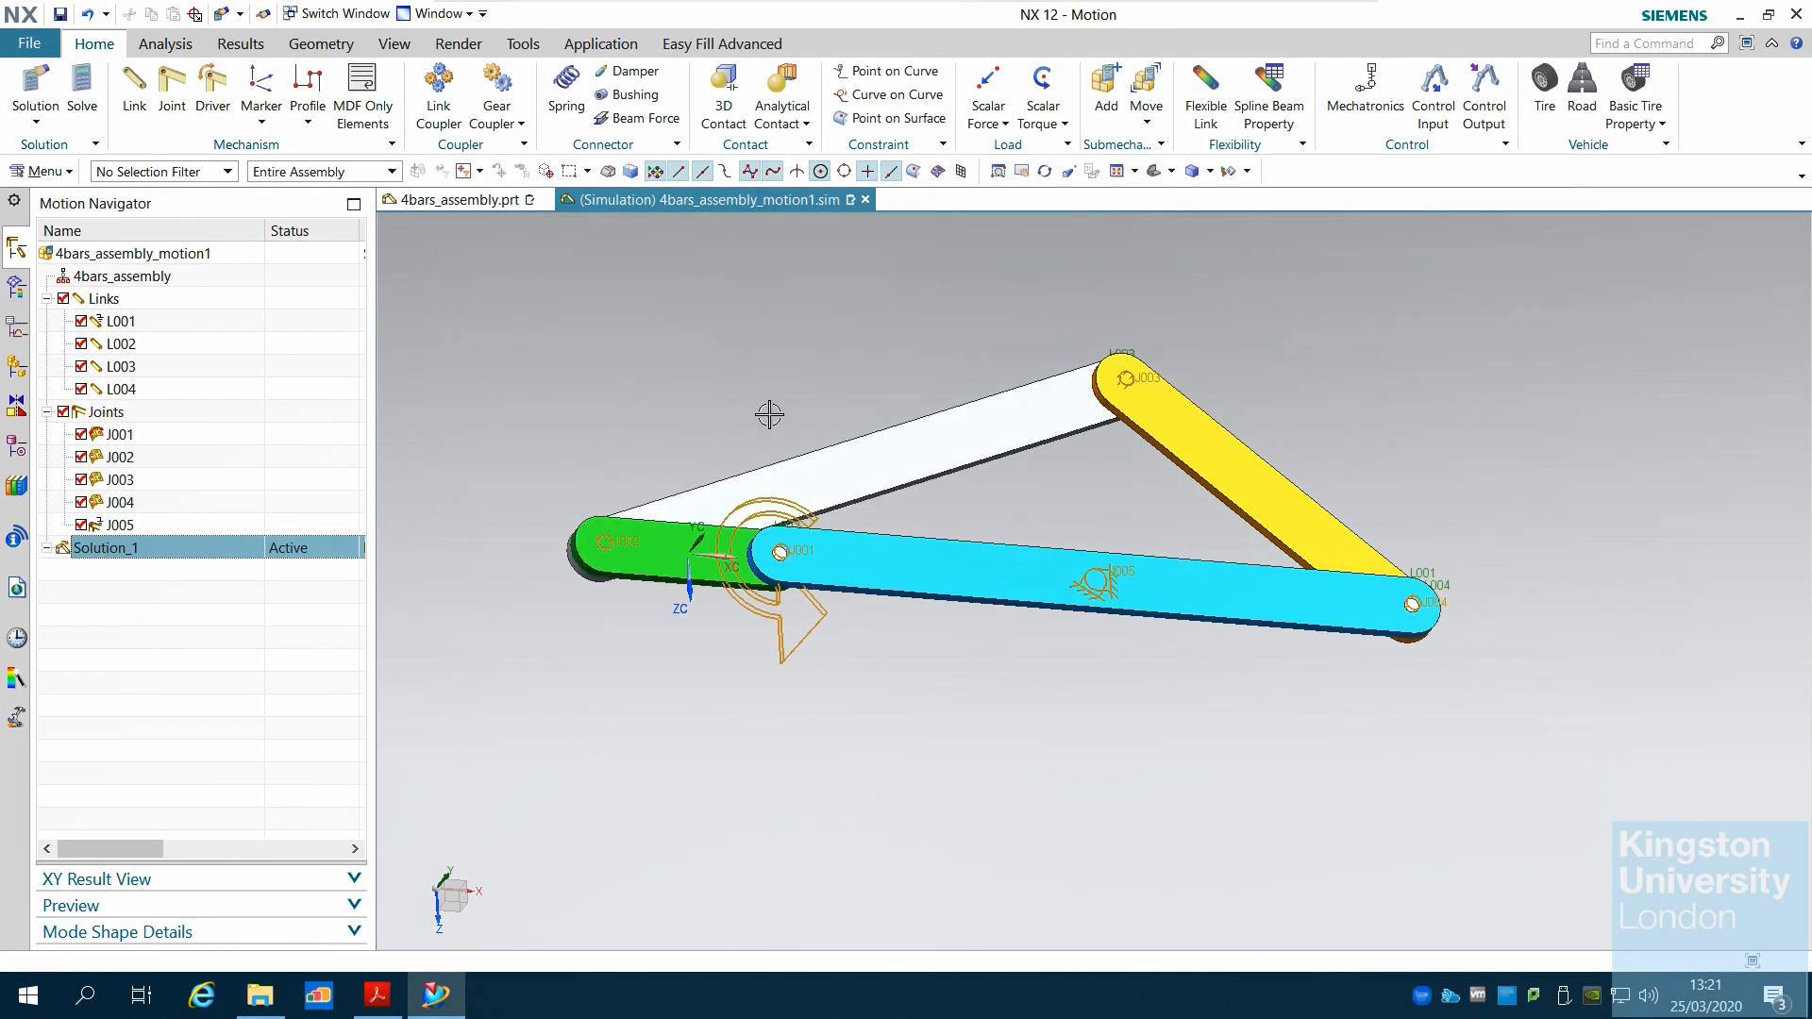
{"action": "mouse_move", "coordinate": [756, 434]}
{"action": "middle_mouse_down"}
{"action": "mouse_move", "coordinate": [736, 453]}
{"action": "mouse_move", "coordinate": [740, 417]}
{"action": "middle_mouse_up"}
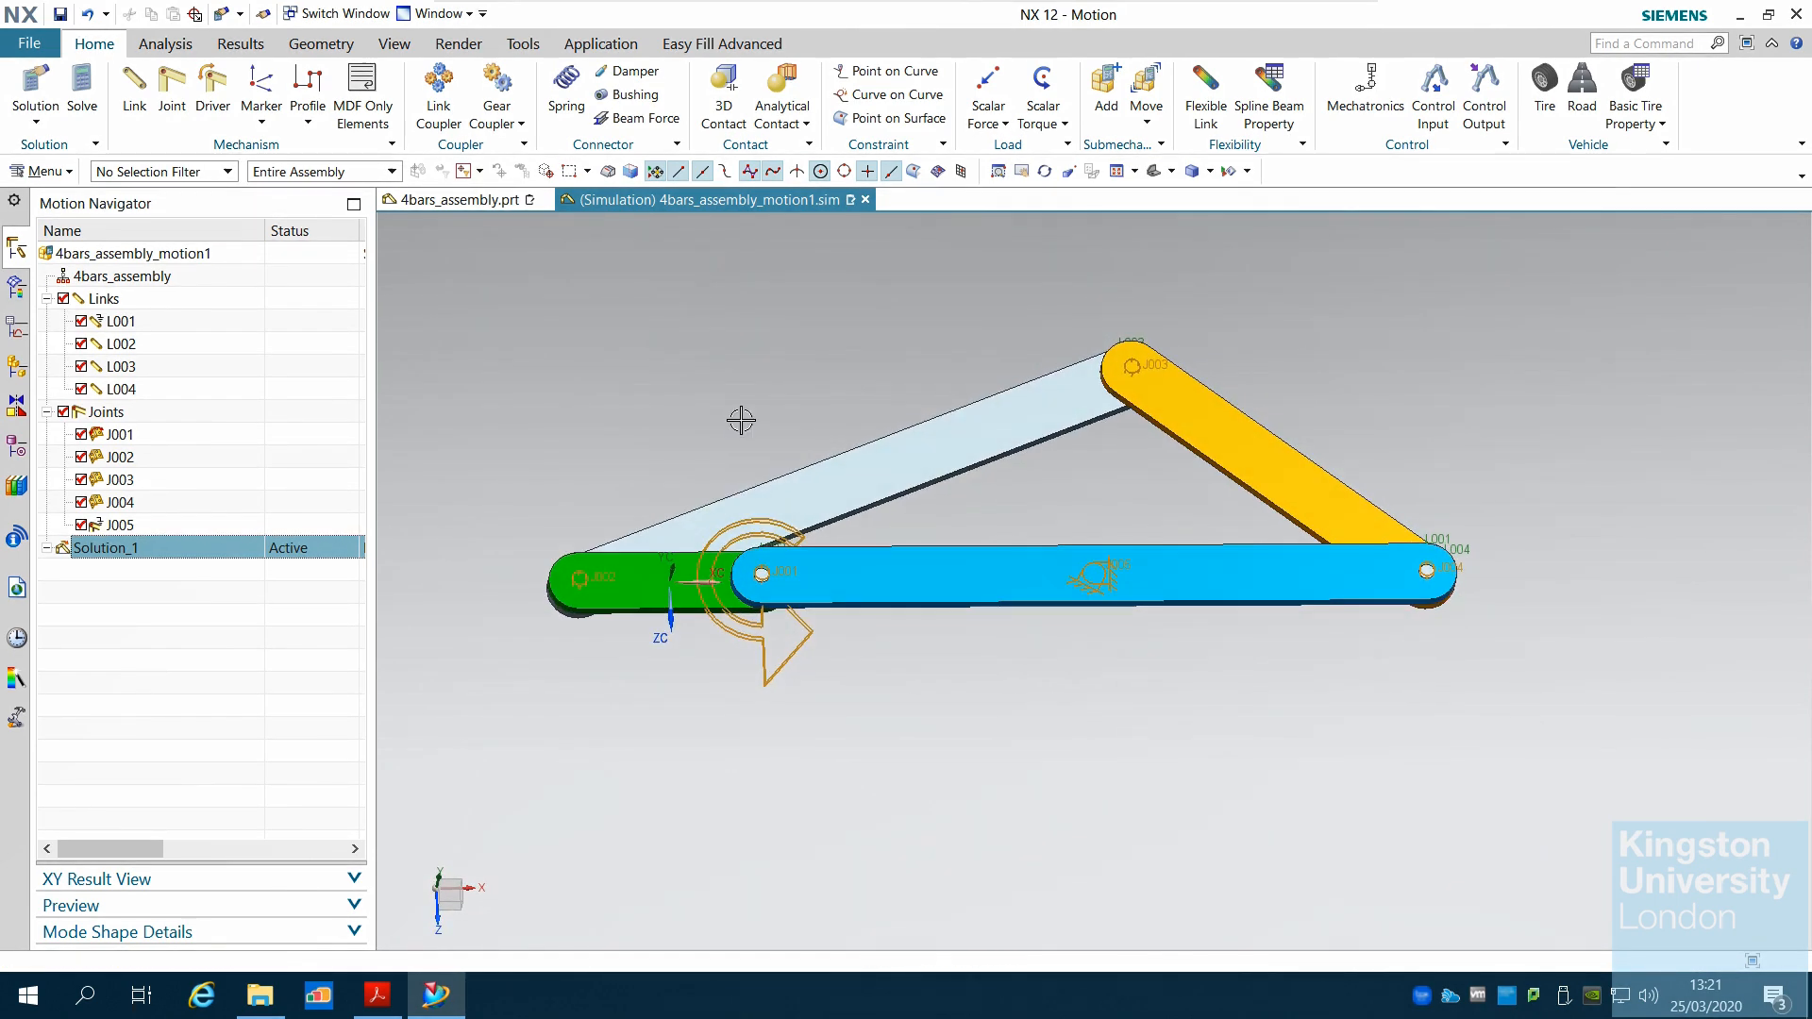
Step: Delete the motion solution Solution_1 from the simulation
{"action": "left_click", "coordinate": [138, 444]}
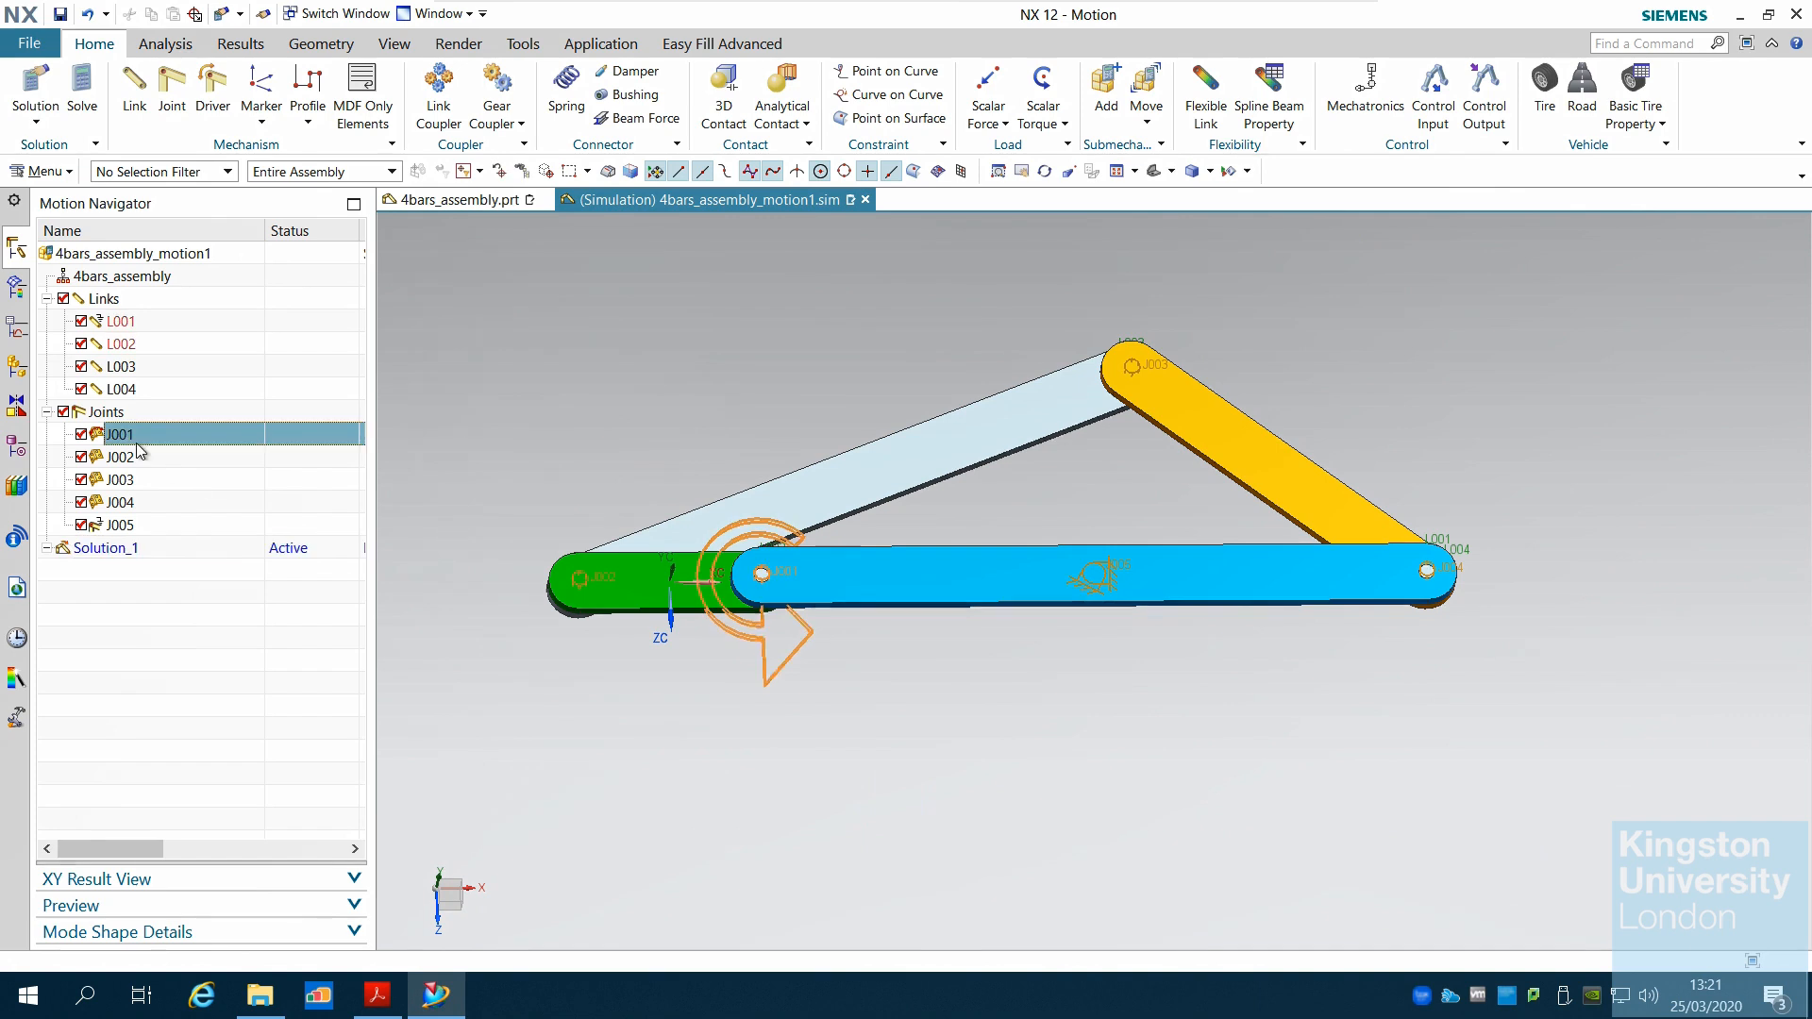
{"action": "right_click", "coordinate": [107, 550]}
{"action": "left_click", "coordinate": [200, 616]}
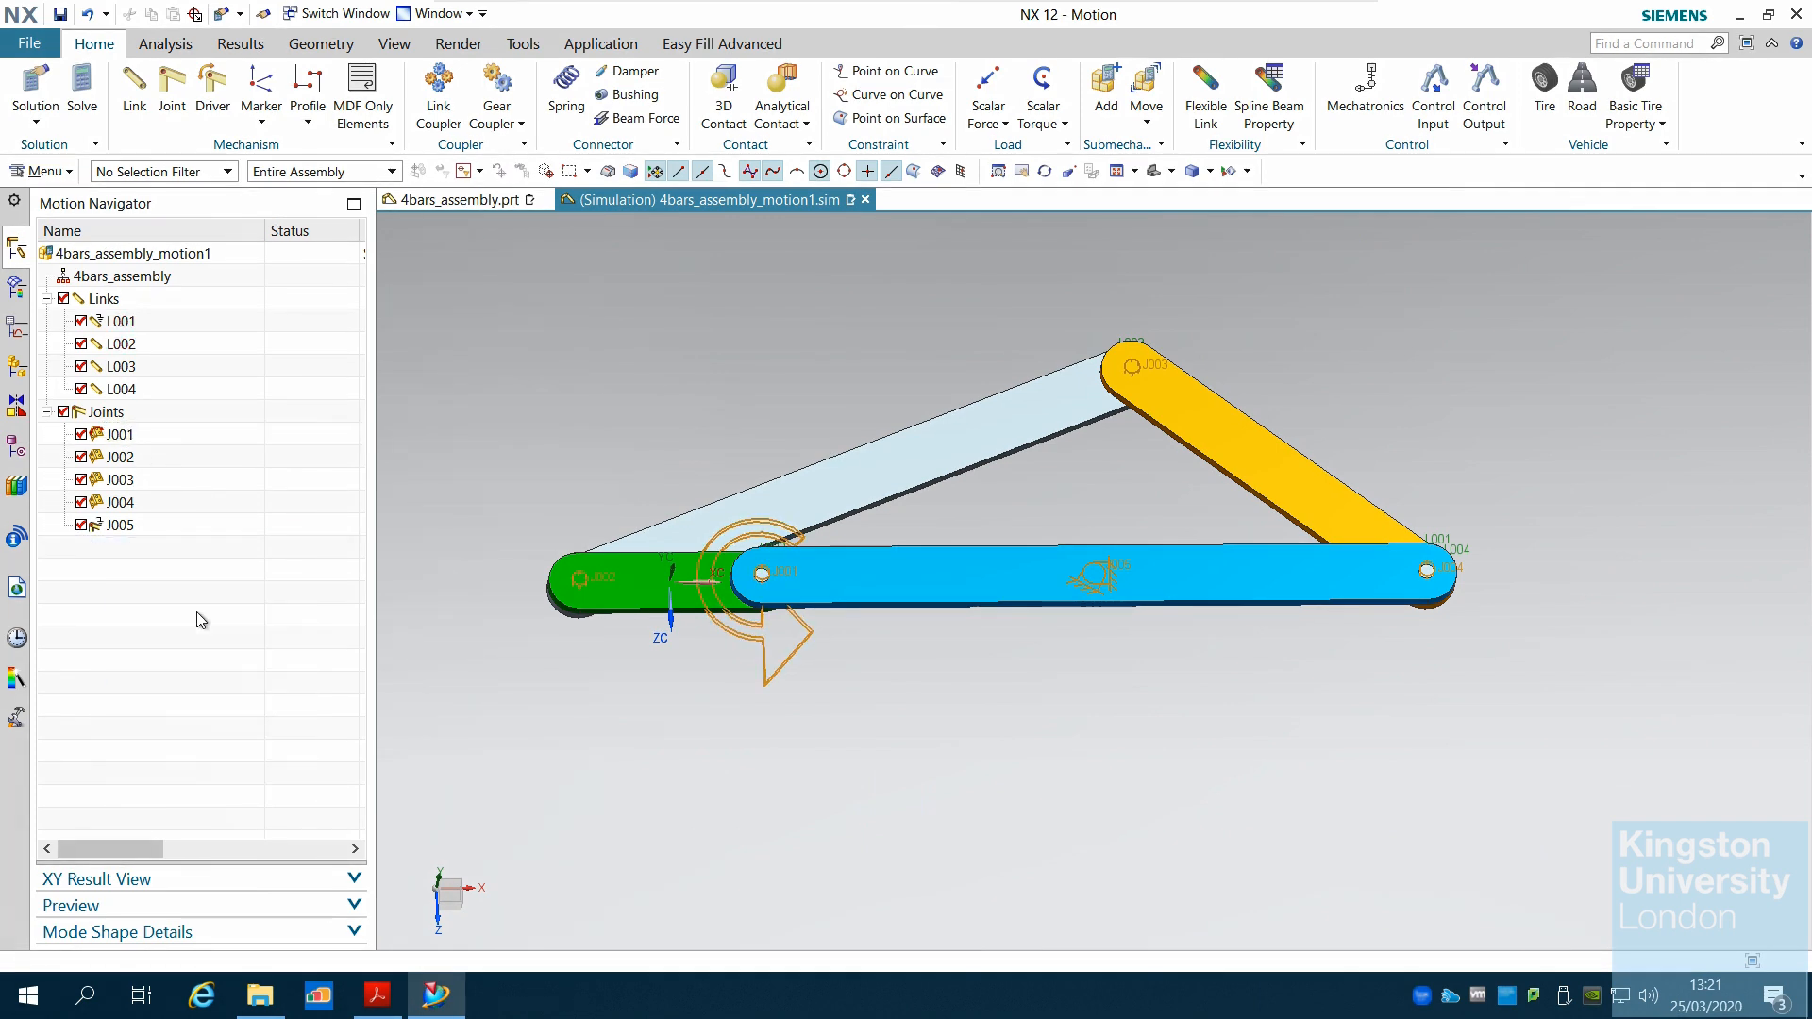
Step: Try to solve the simulation directly with the driven joint J001 selected
{"action": "scroll", "coordinate": [1038, 657], "scroll_direction": "down", "scroll_amount": 2}
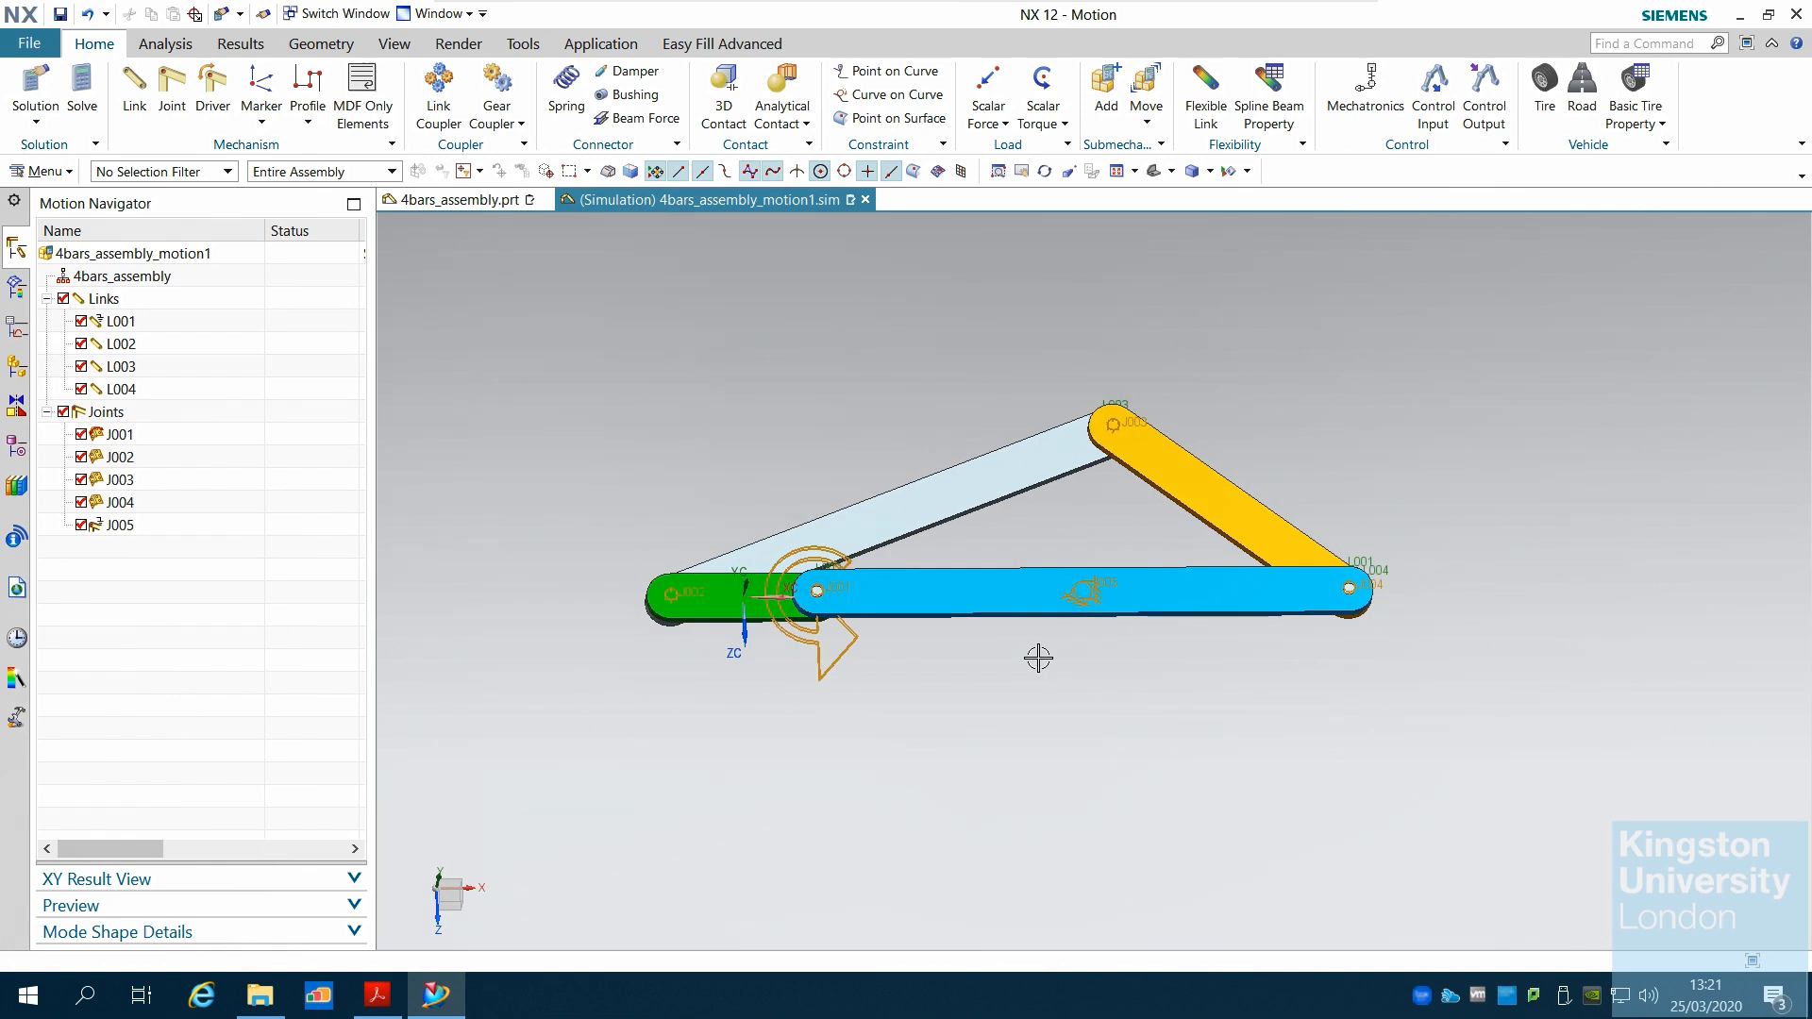
{"action": "scroll", "coordinate": [1036, 655], "scroll_direction": "up", "scroll_amount": 1}
{"action": "scroll", "coordinate": [587, 500], "scroll_direction": "up", "scroll_amount": 3}
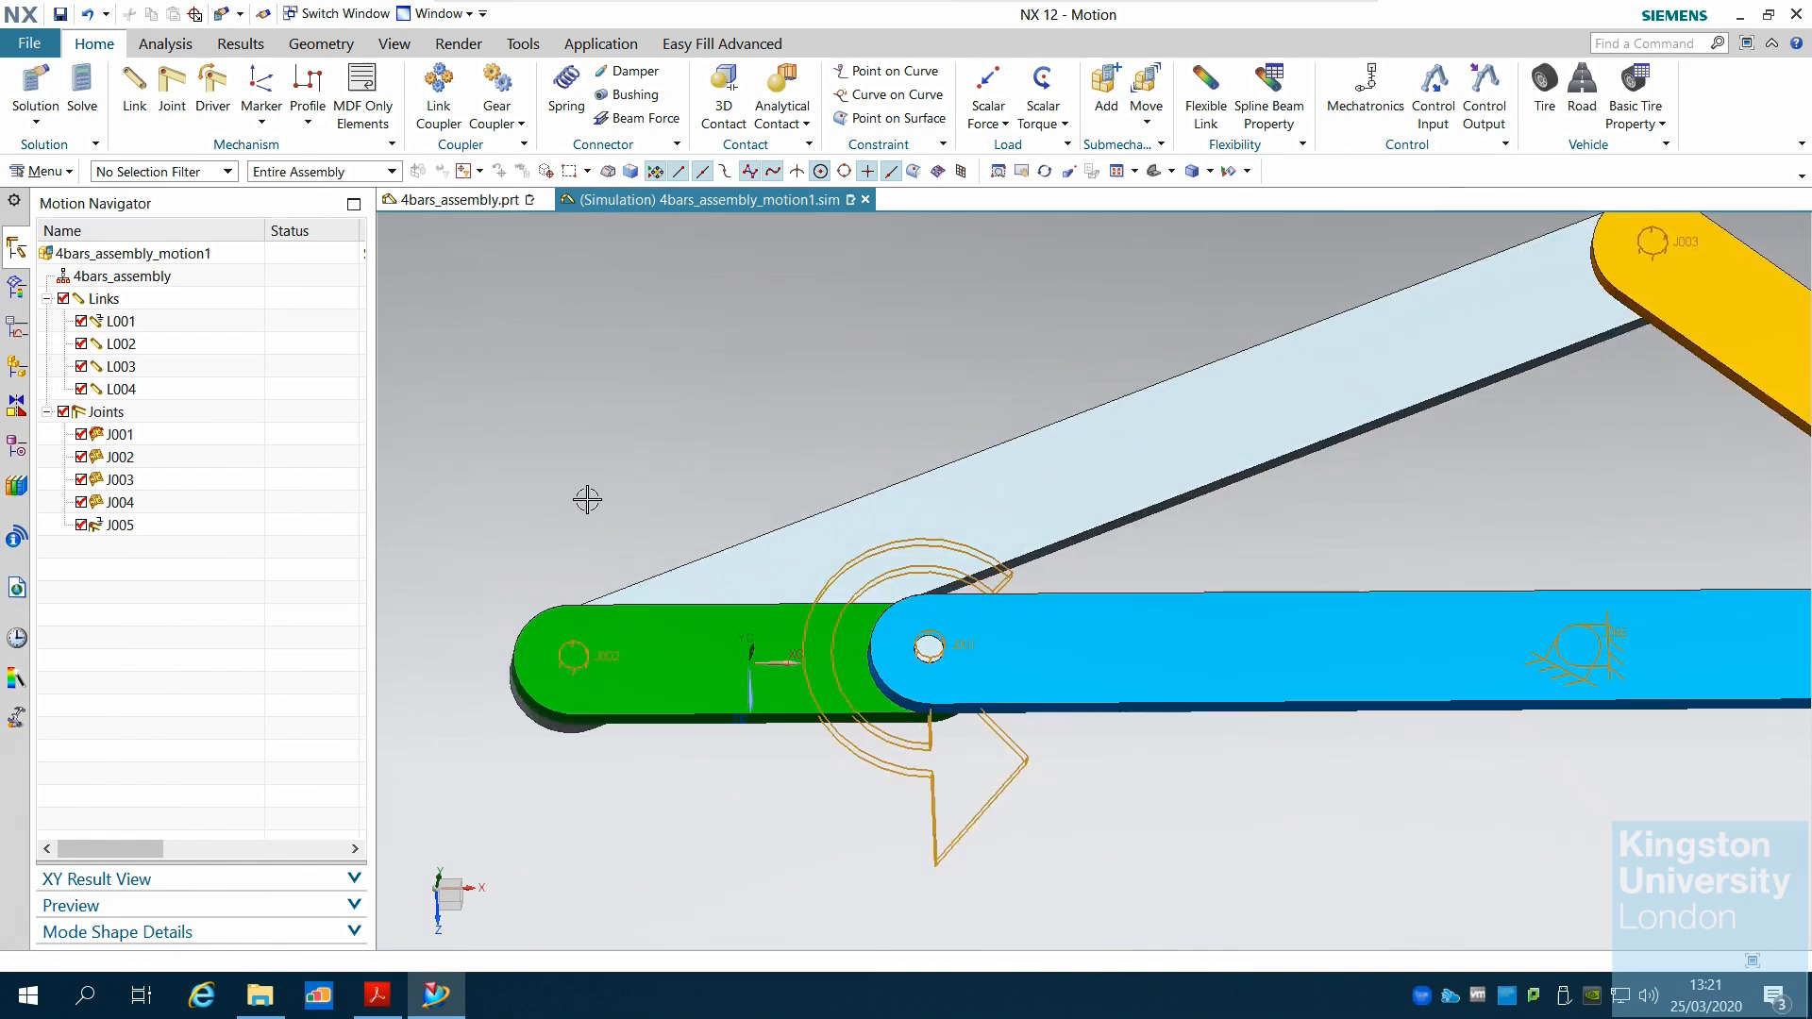
{"action": "scroll", "coordinate": [587, 500], "scroll_direction": "down", "scroll_amount": 1}
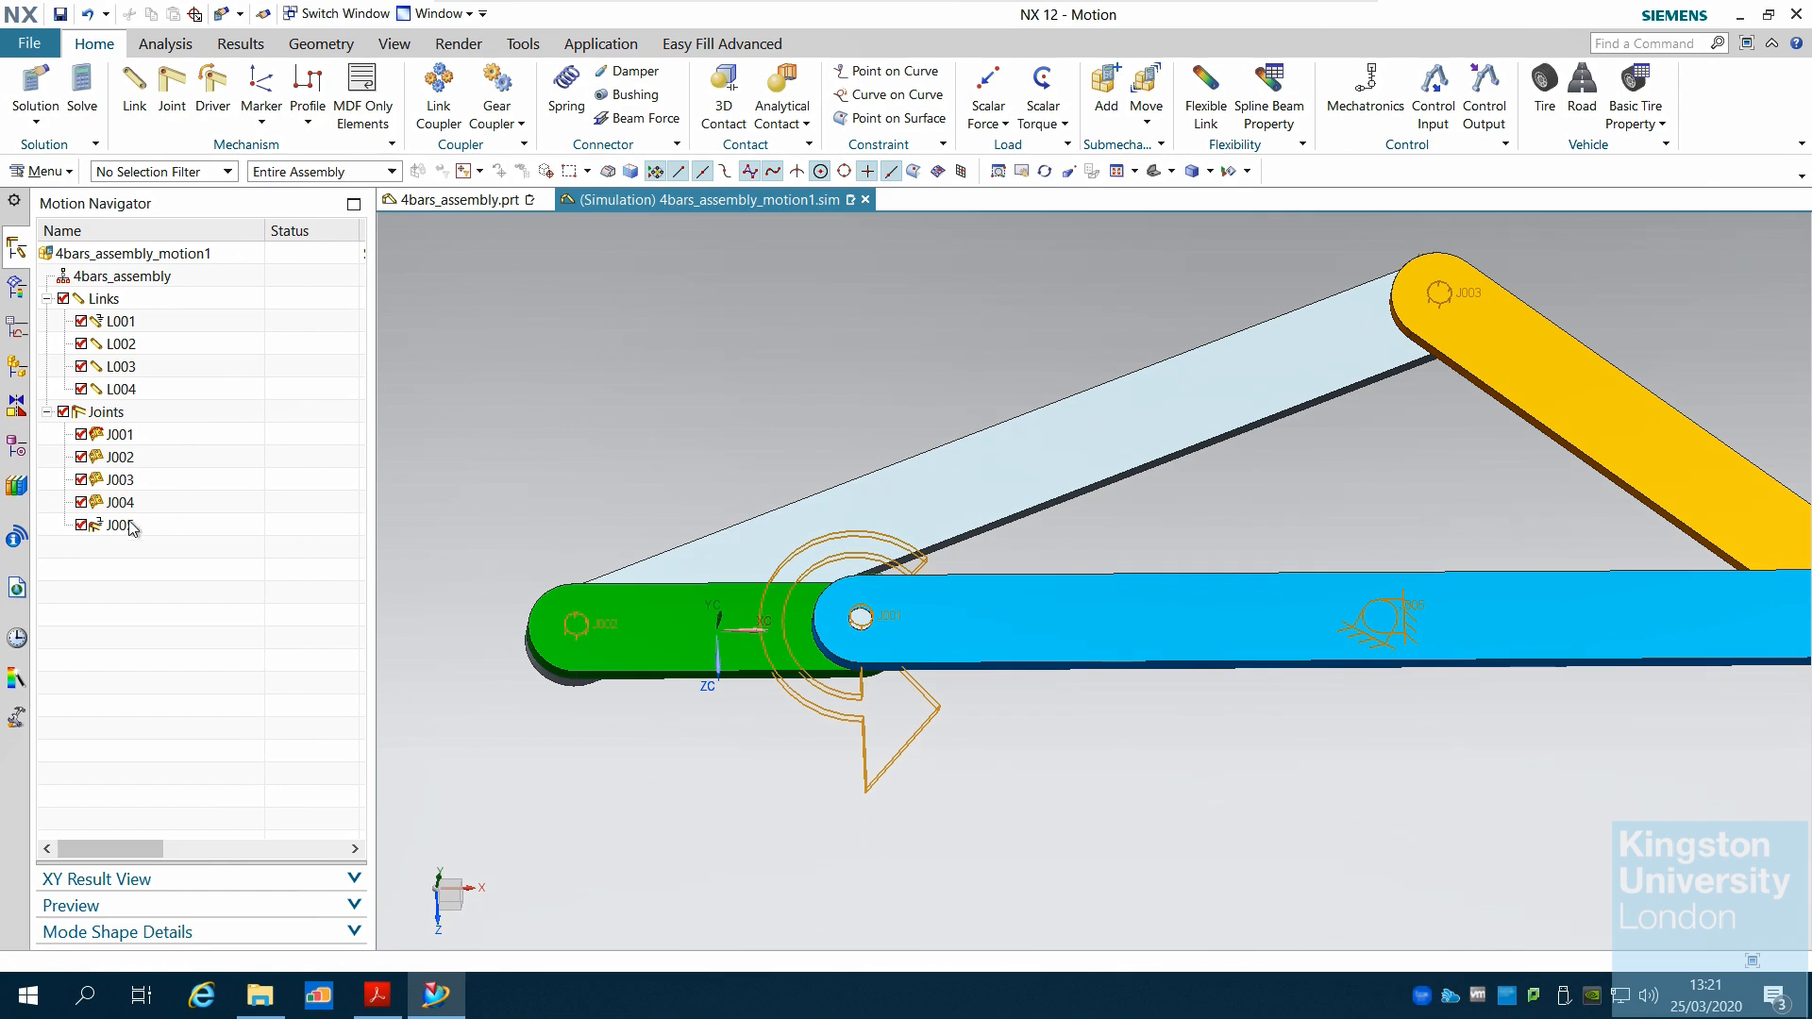
{"action": "left_click", "coordinate": [129, 443]}
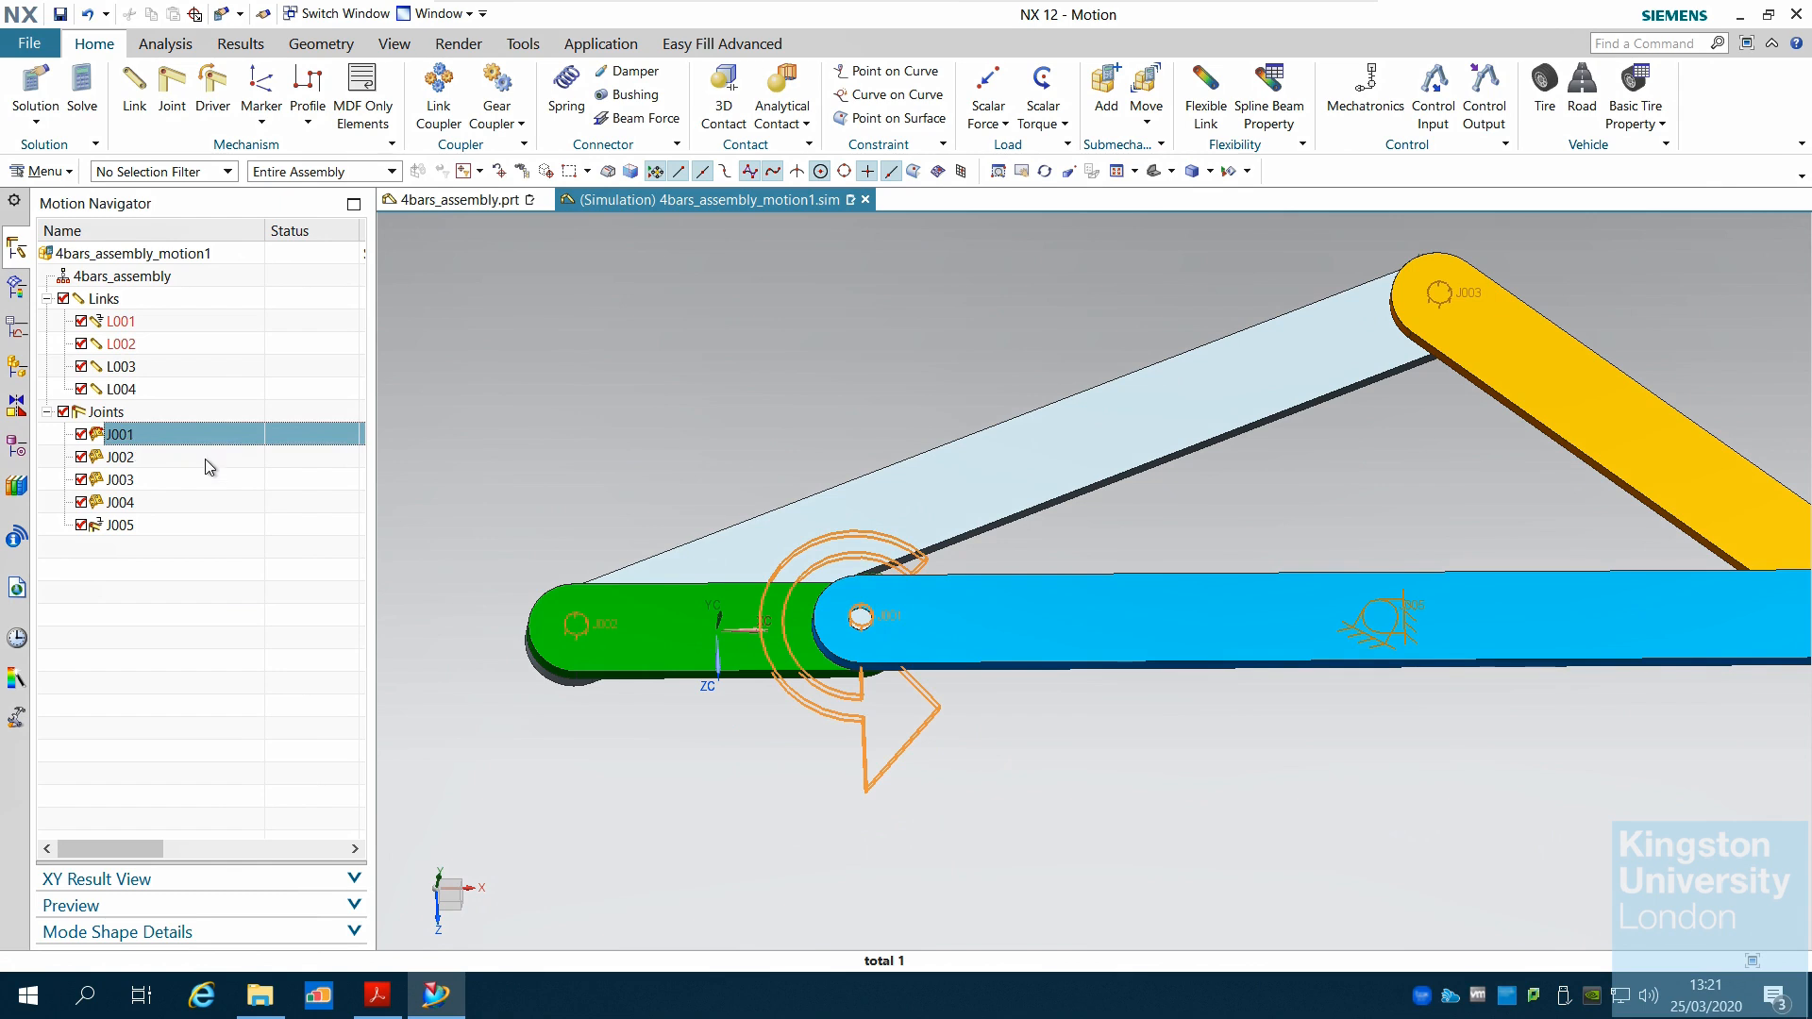
{"action": "left_click", "coordinate": [83, 94]}
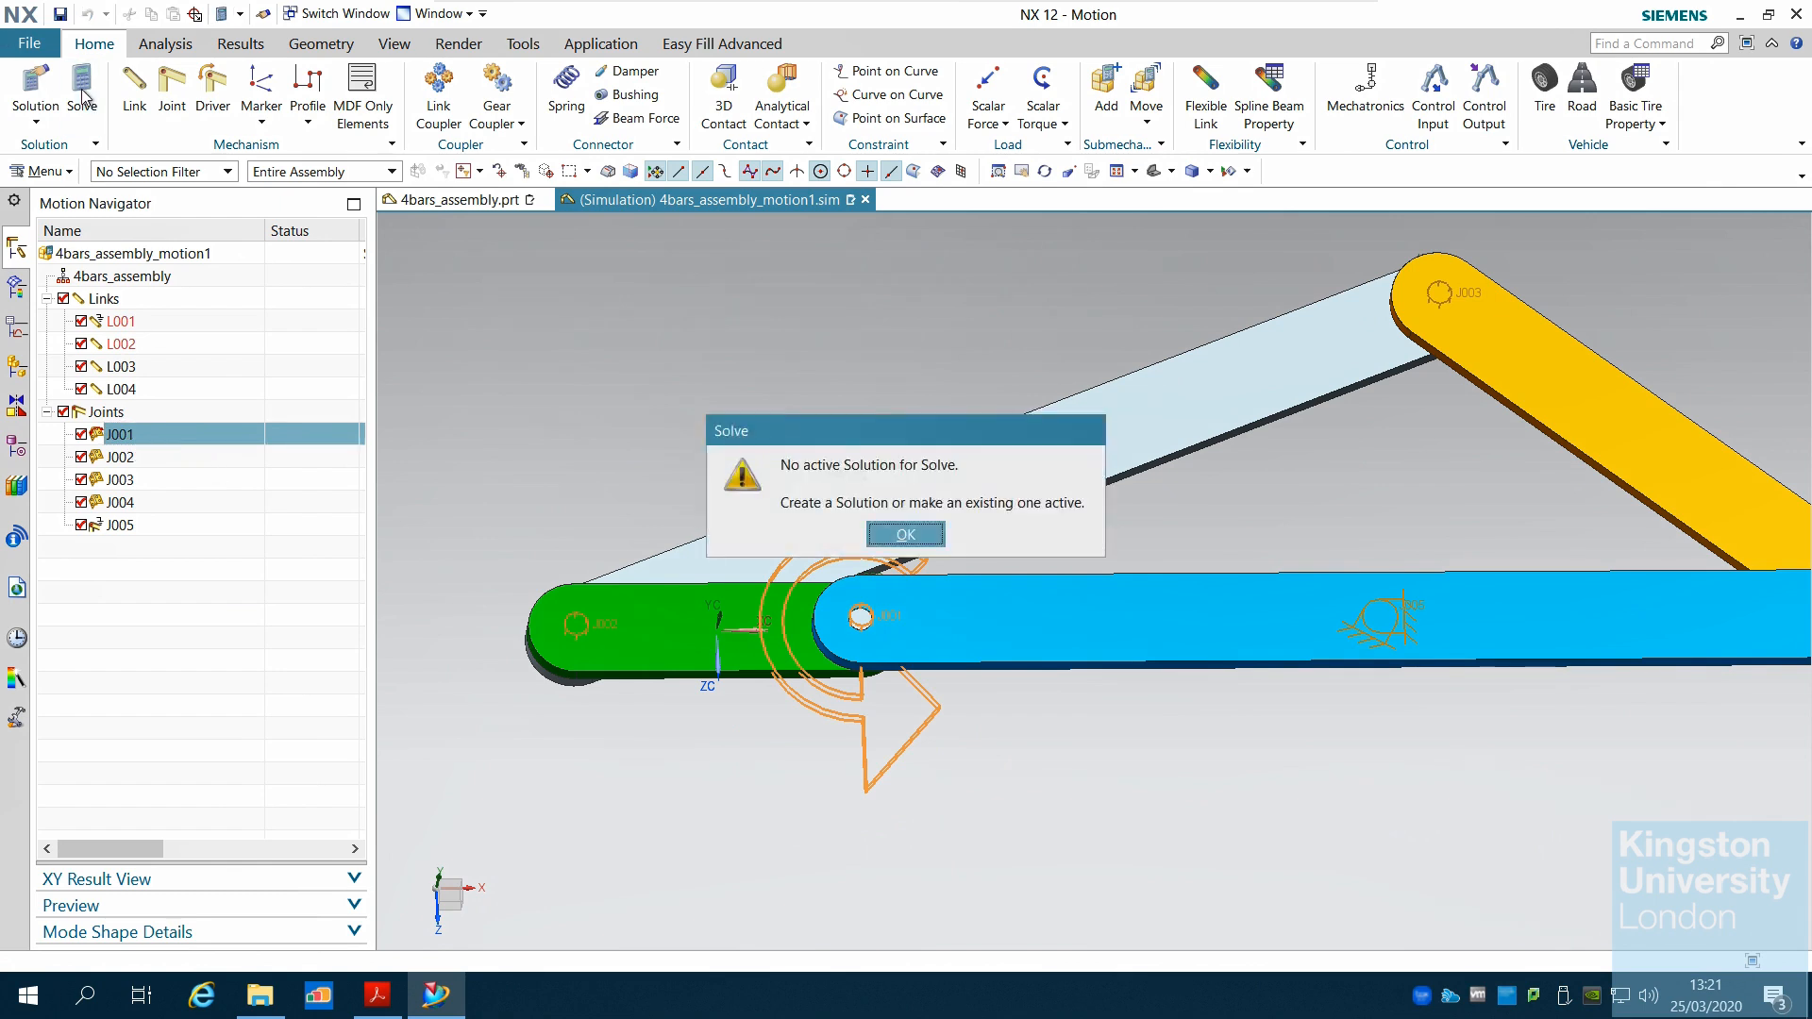
{"action": "left_click", "coordinate": [913, 536]}
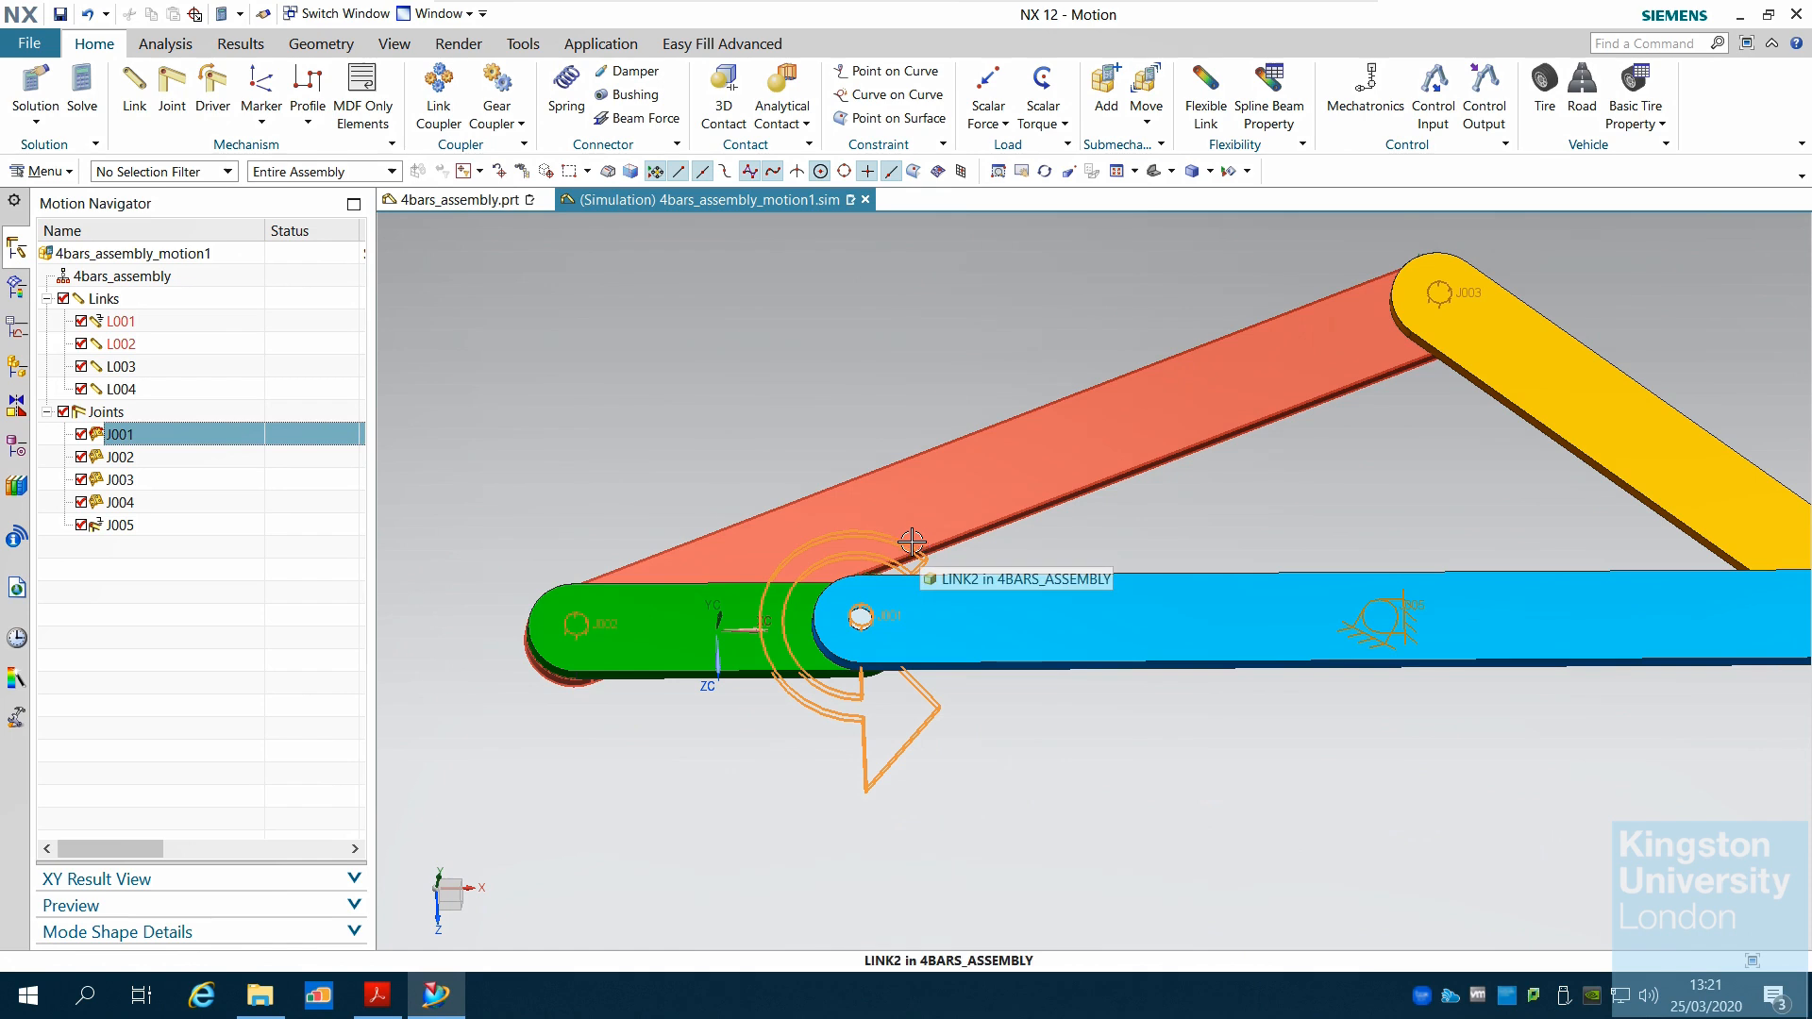
{"action": "left_click", "coordinate": [84, 102]}
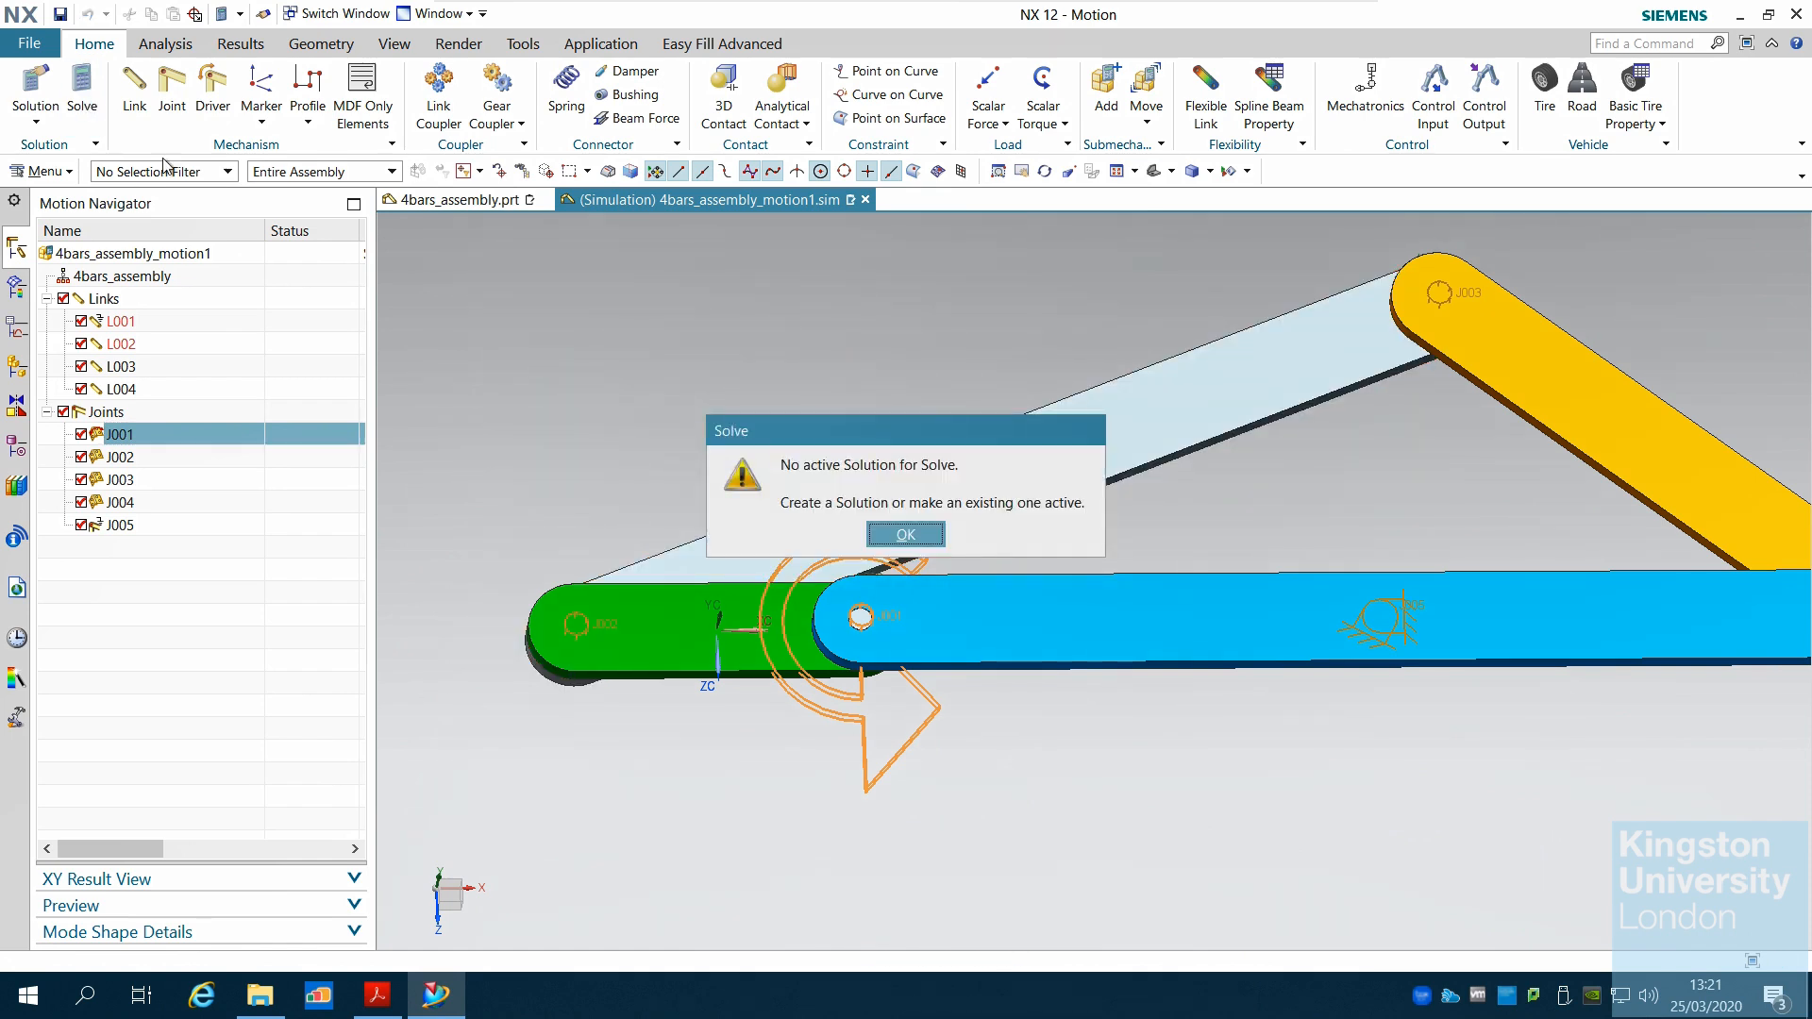
{"action": "left_click", "coordinate": [908, 535]}
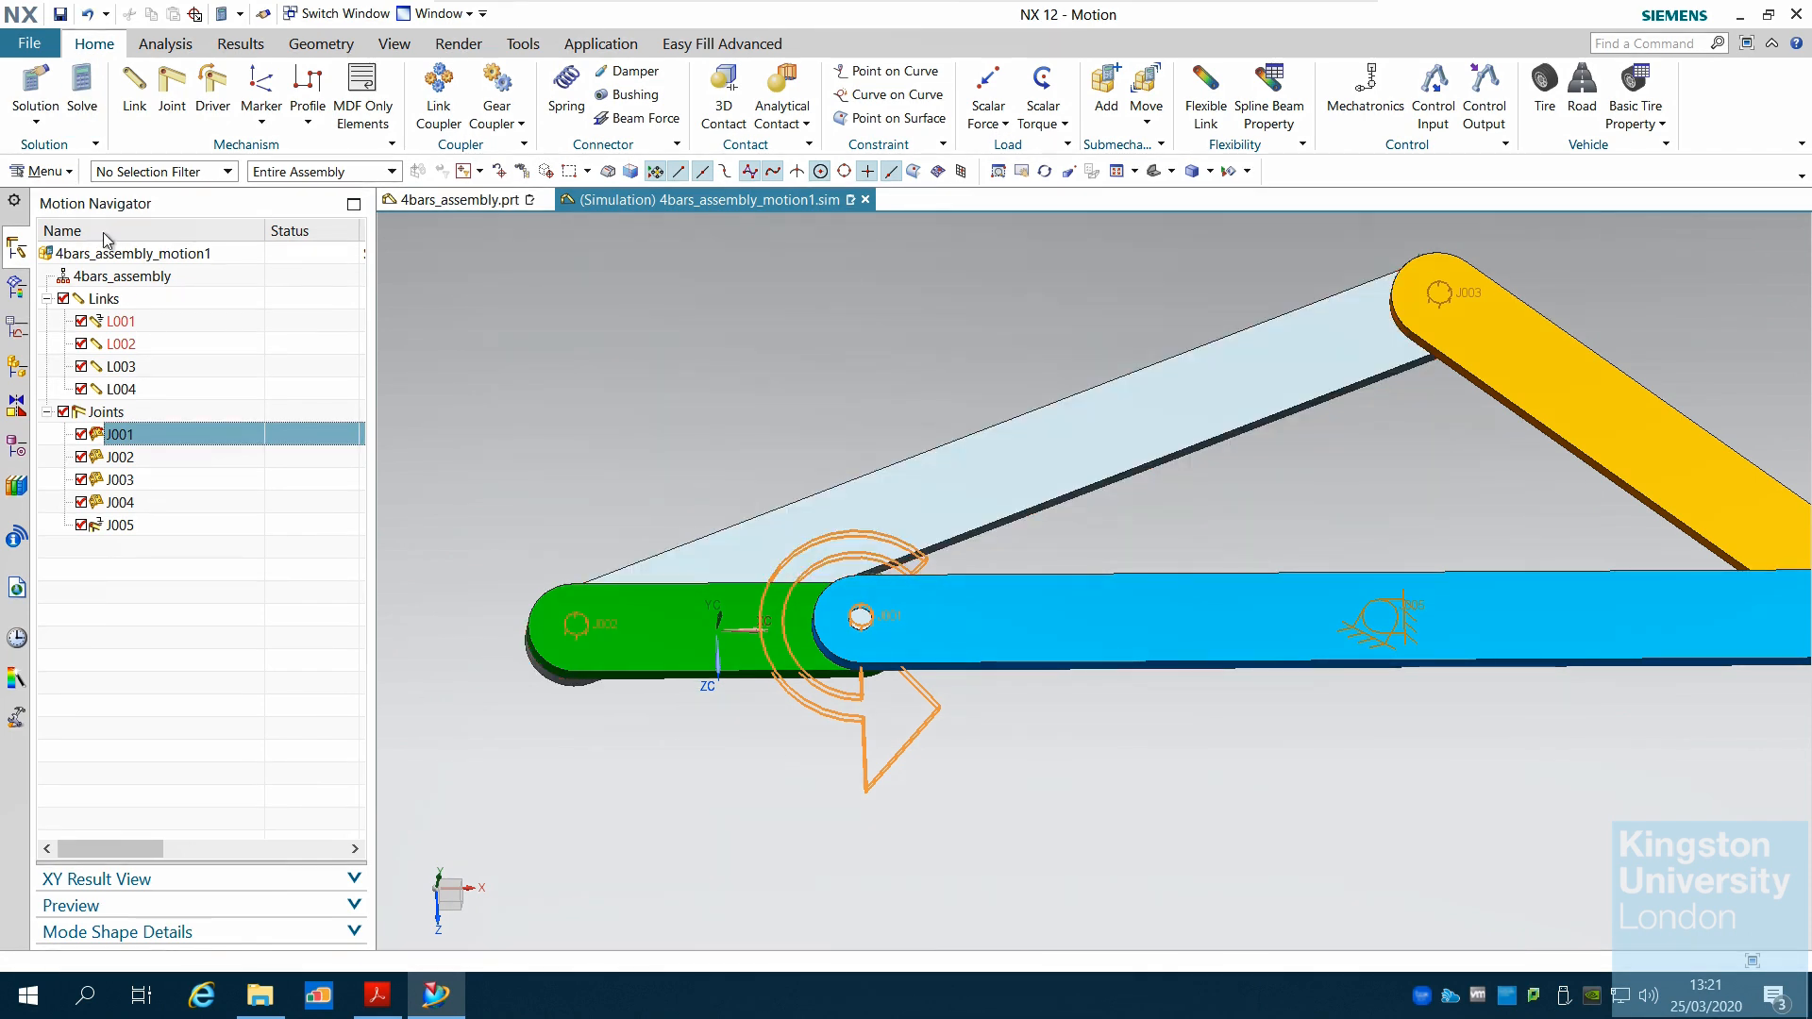
Step: Create and solve a new Normal Run Kinematics/Dynamics solution with 20 s and 360 steps, and review the constraint violations in the solver report
{"action": "left_click", "coordinate": [35, 113]}
{"action": "left_click", "coordinate": [72, 142]}
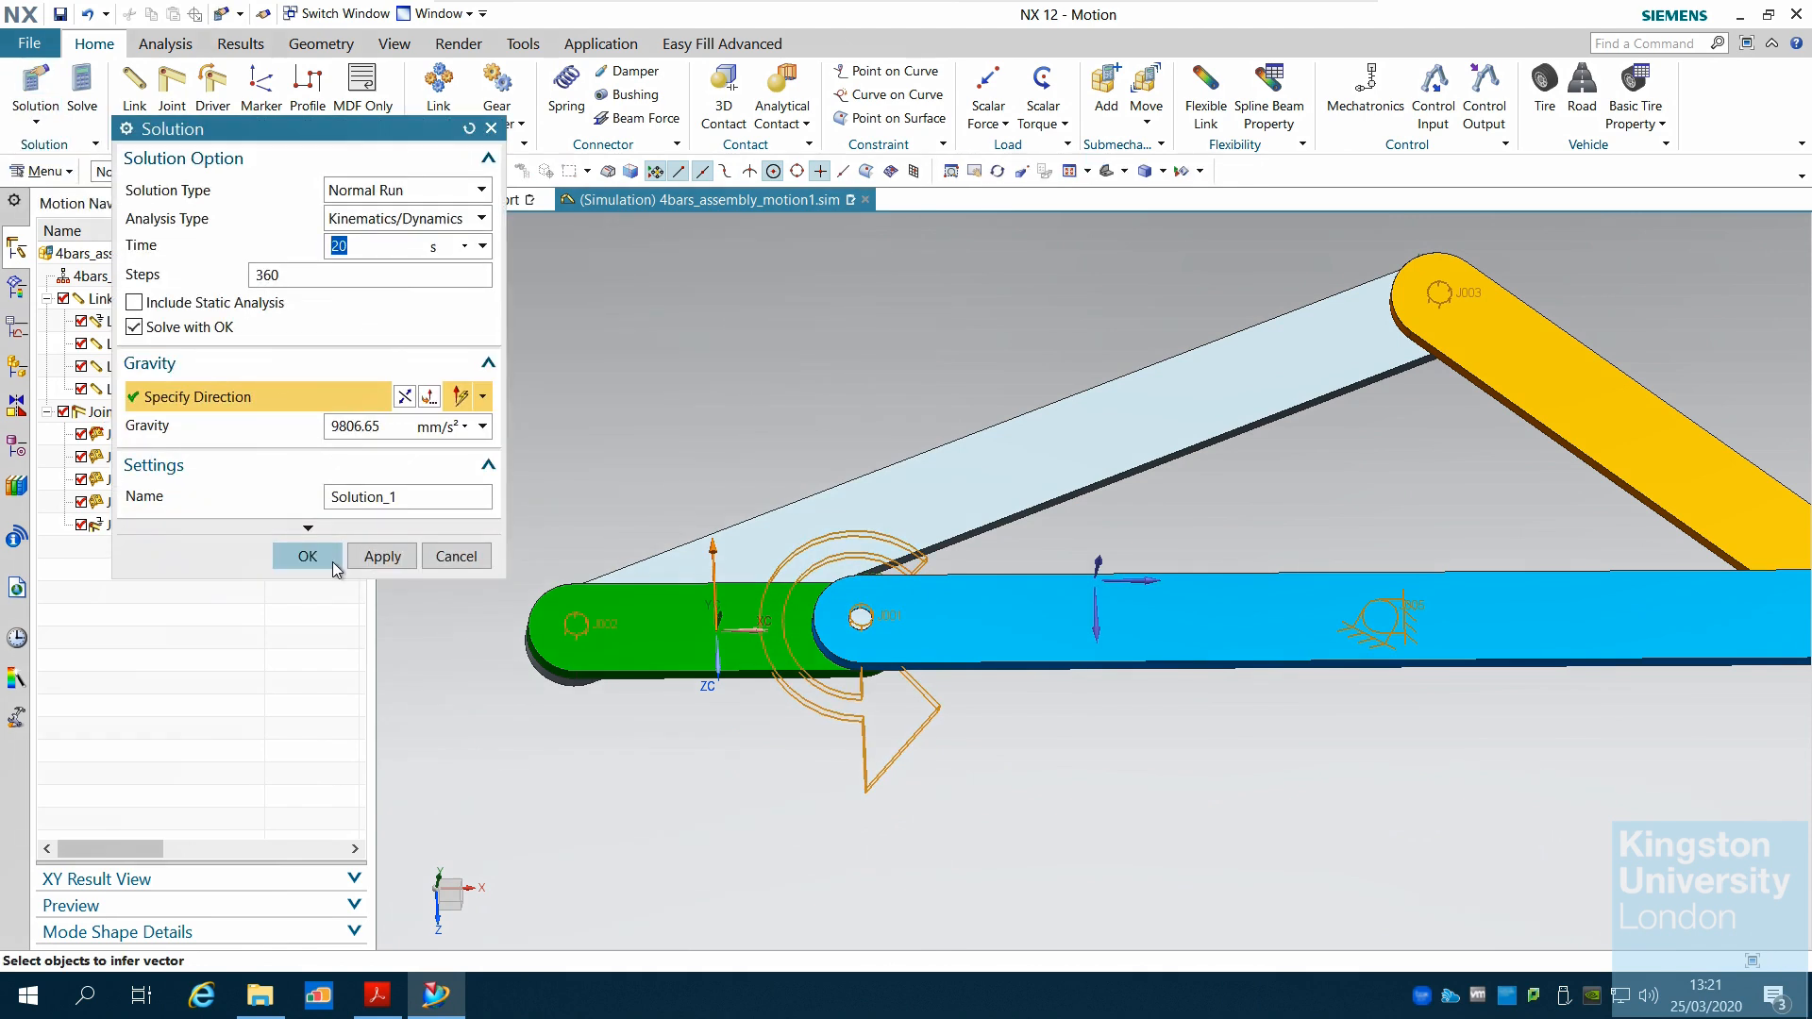
{"action": "left_click", "coordinate": [313, 561]}
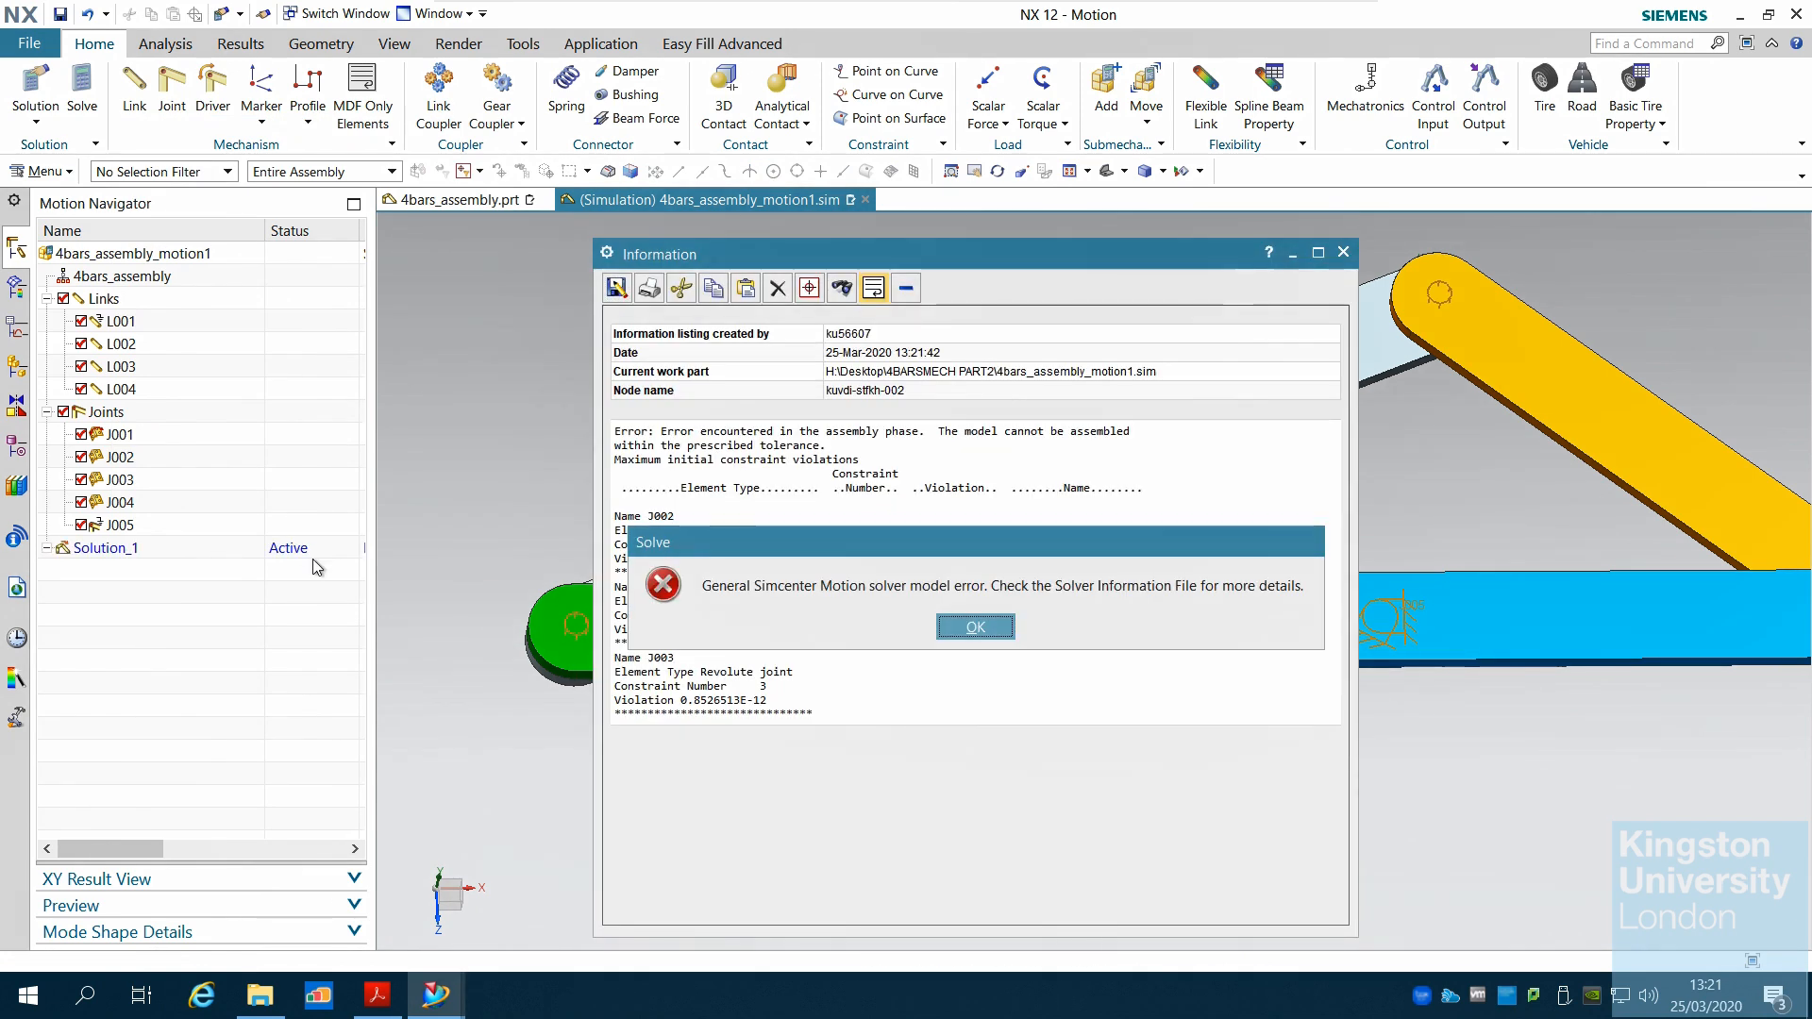
{"action": "left_click", "coordinate": [976, 627]}
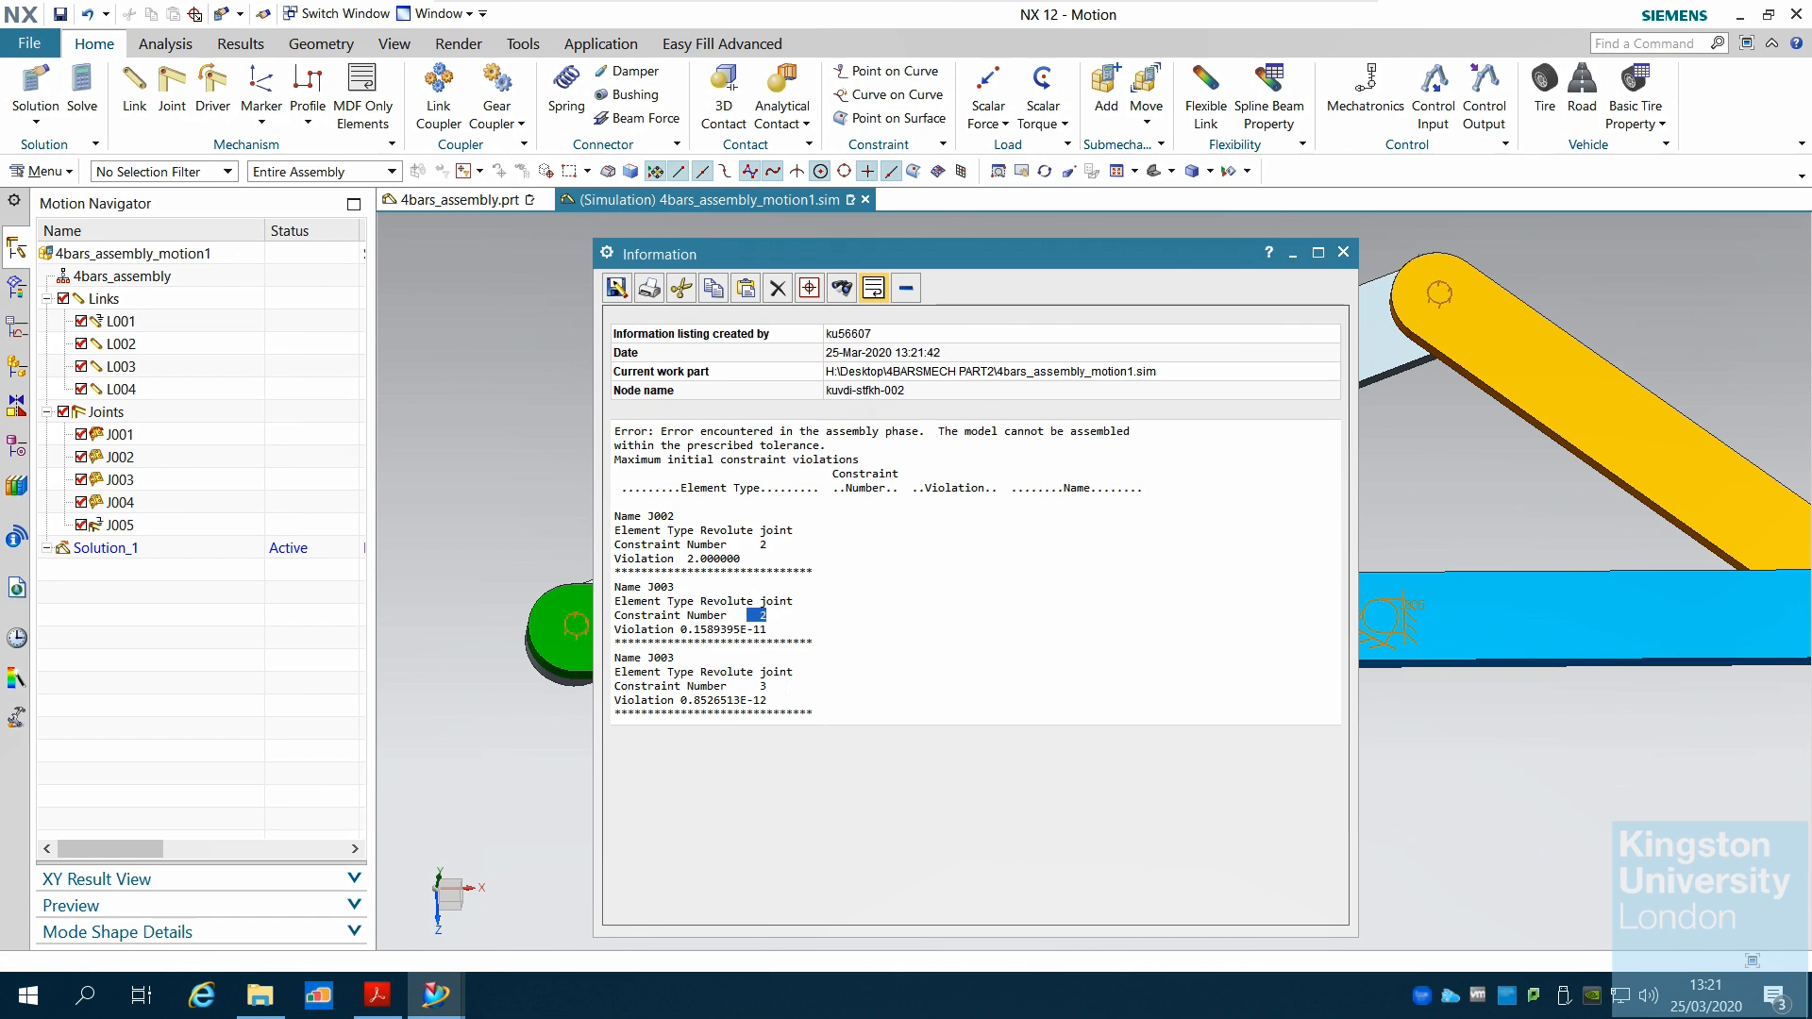
{"action": "left_click_drag", "start_coordinate": [767, 686], "coordinate": [749, 676]}
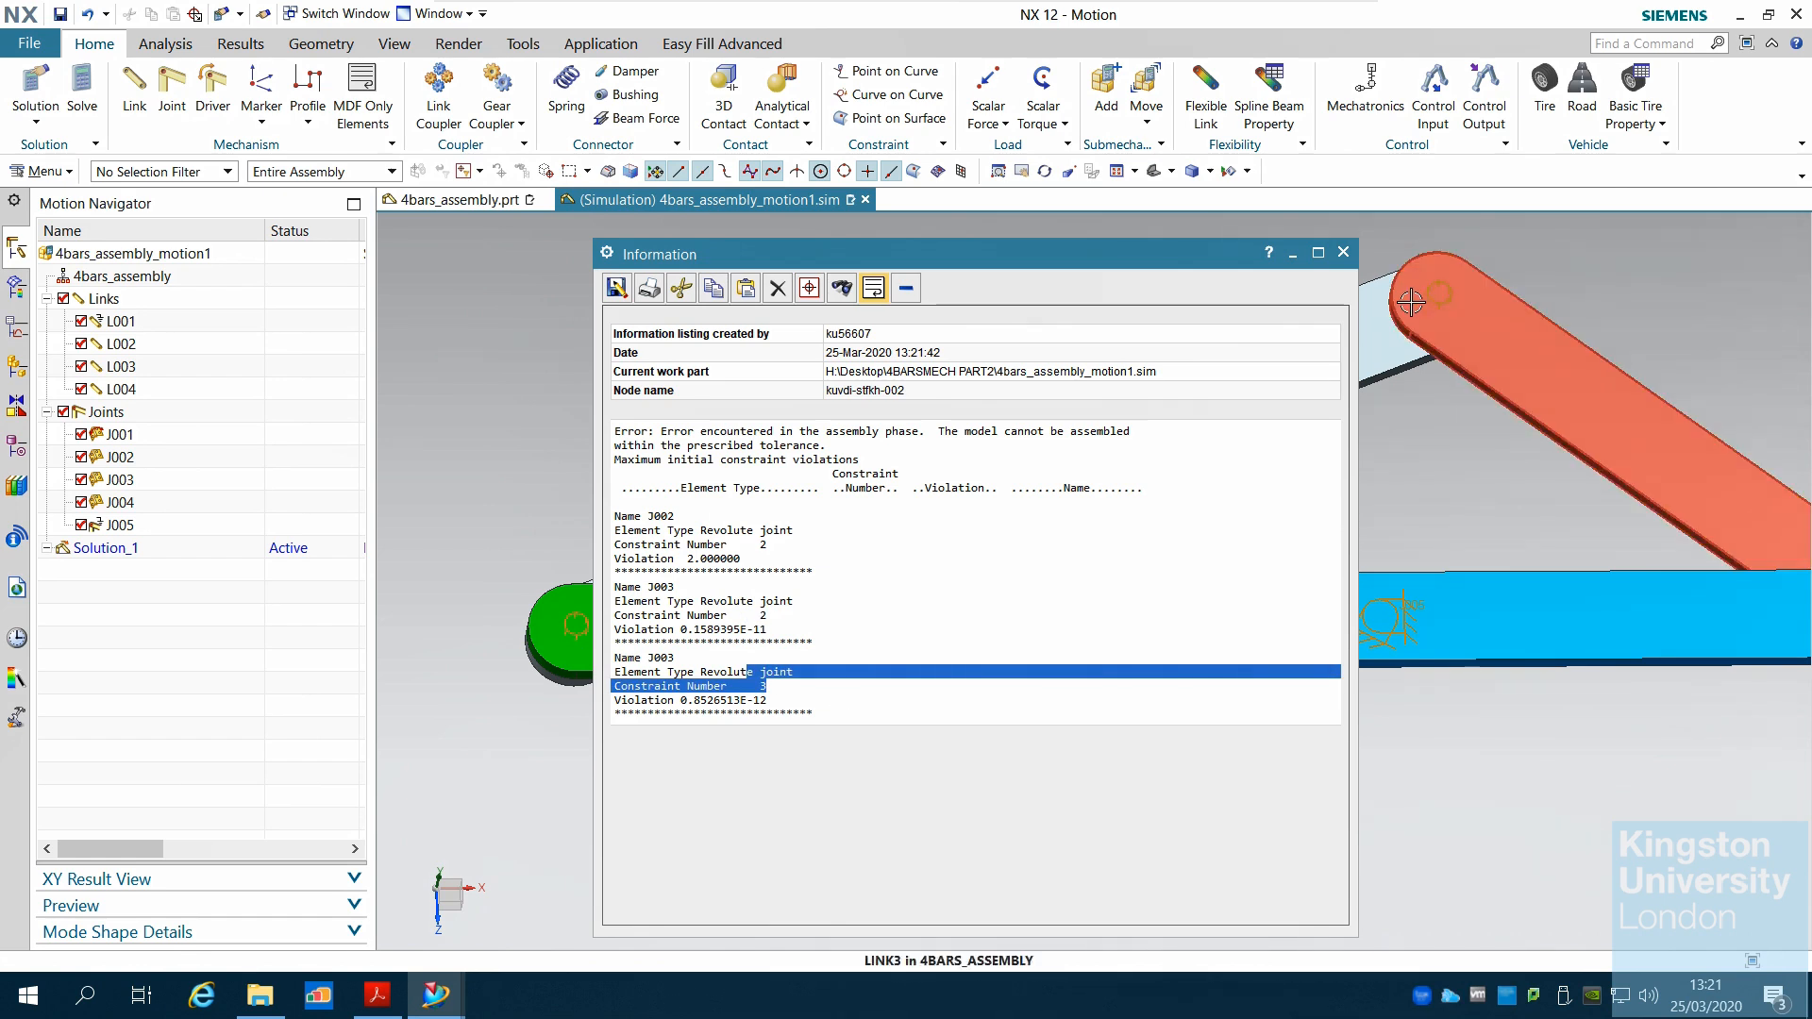
Step: Close the solver report and display the mechanism in static wireframe
{"action": "left_click", "coordinate": [1343, 252]}
{"action": "middle_click_drag", "start_coordinate": [772, 416], "coordinate": [777, 376]}
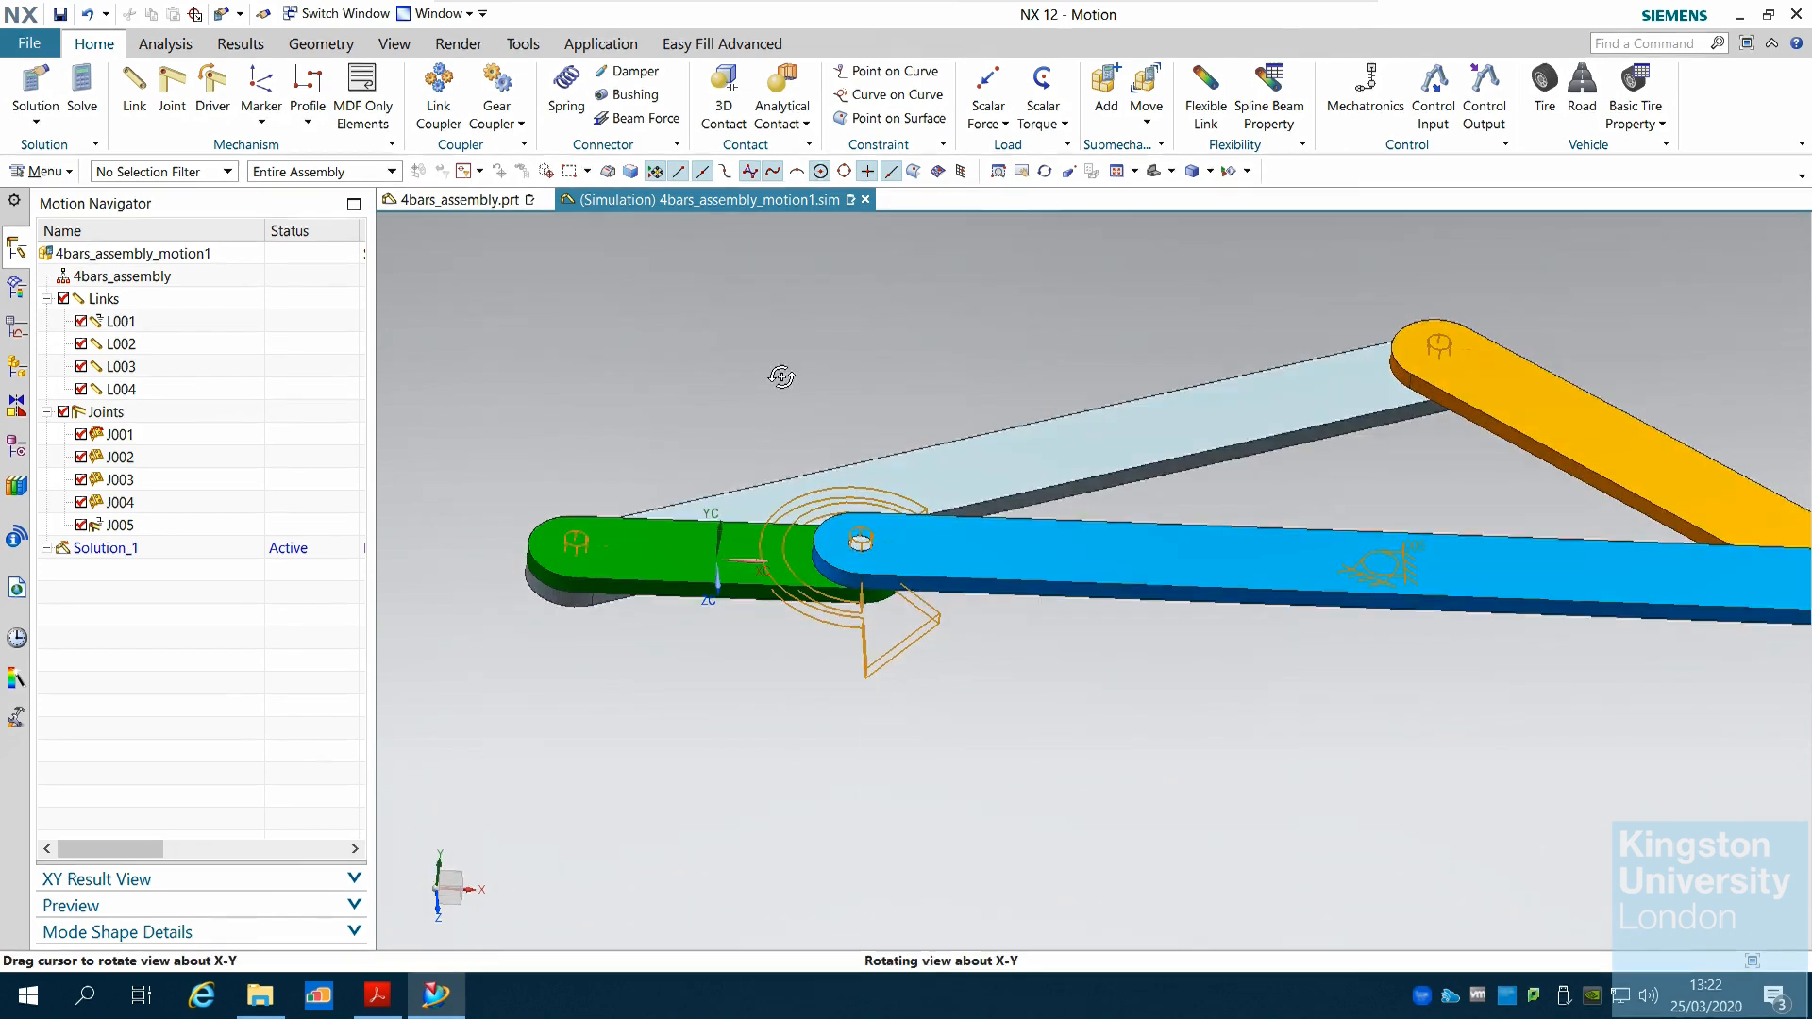
{"action": "left_click", "coordinate": [1212, 172]}
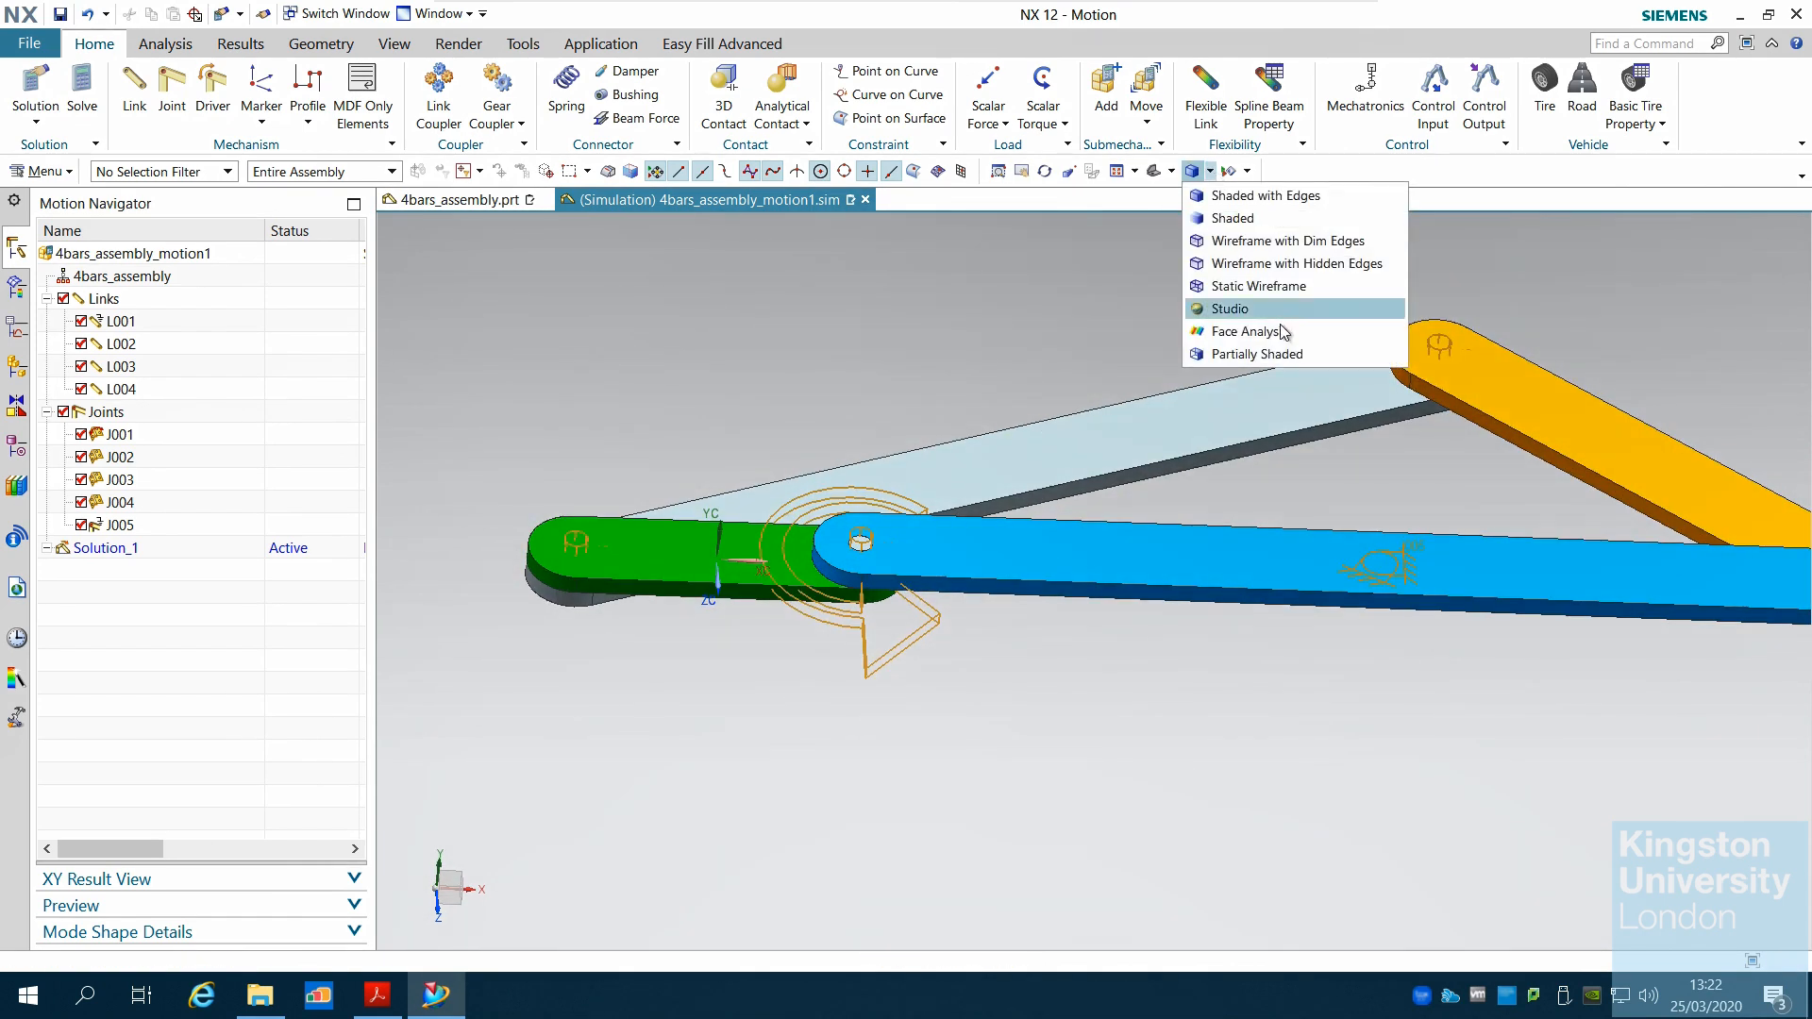
{"action": "left_click", "coordinate": [1267, 285]}
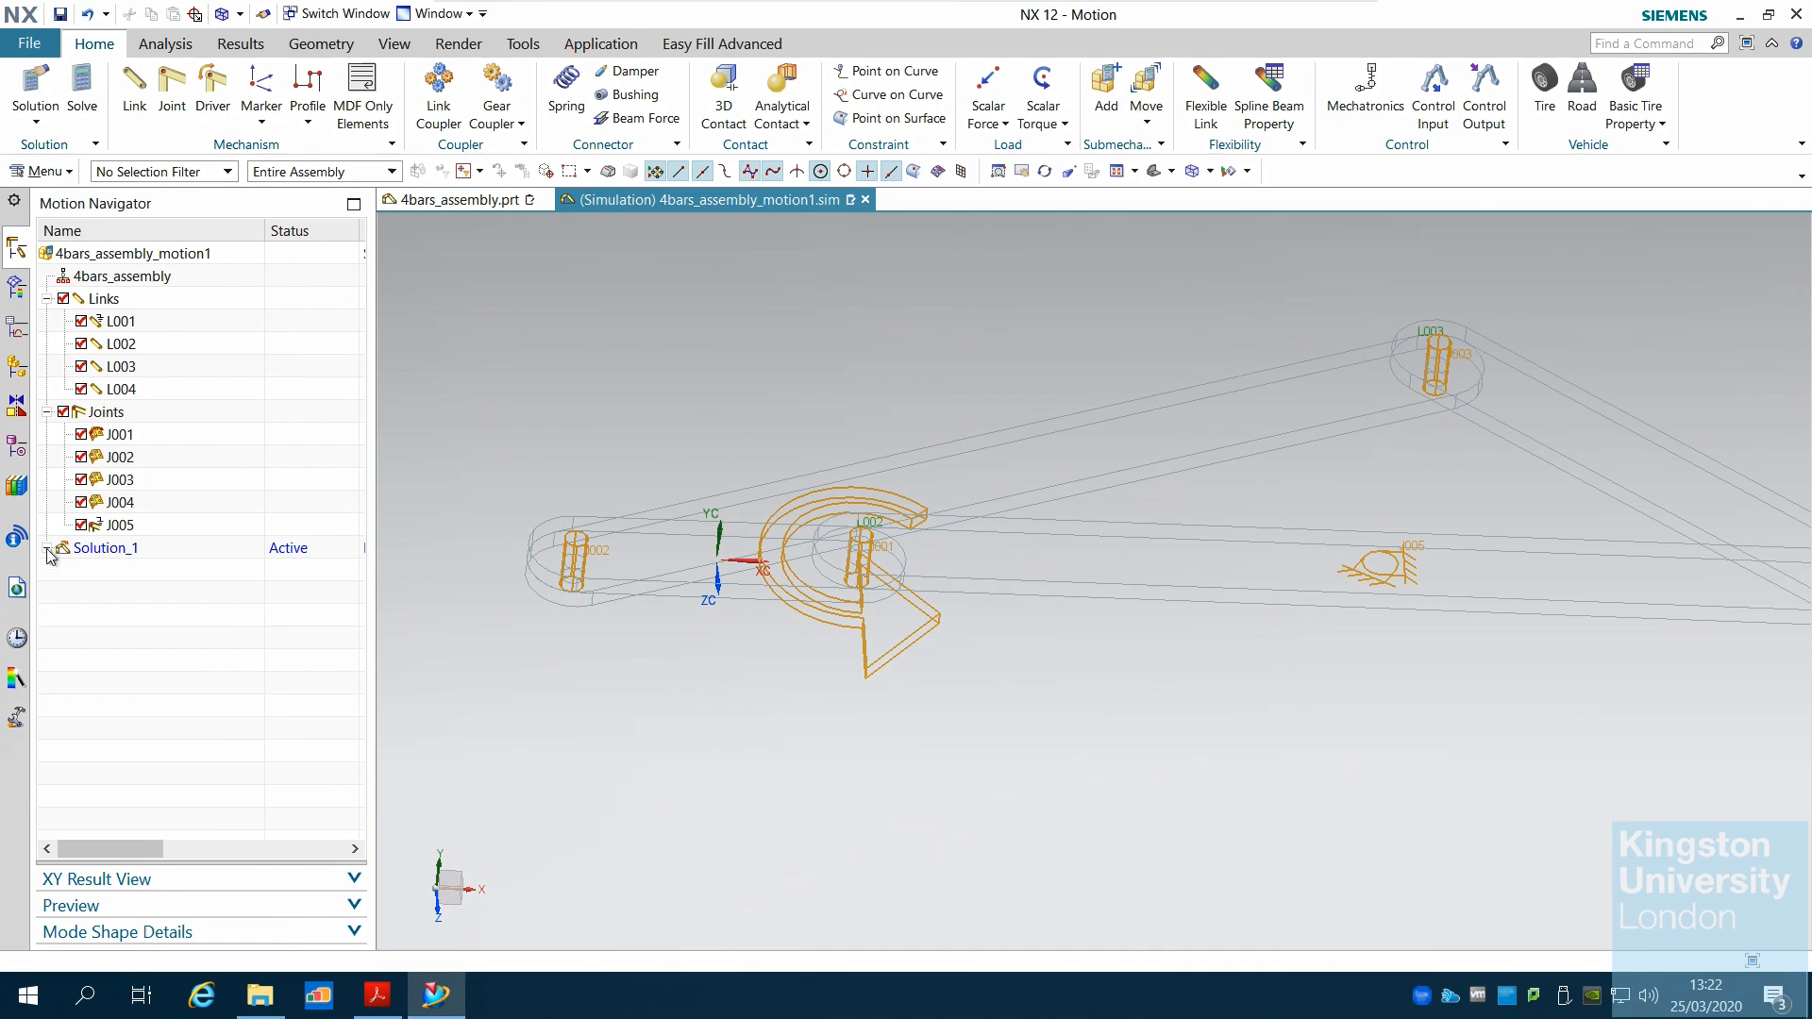
Step: Examine the links, origins and vectors of revolute joint J002 on the wireframe mechanism without changing its definition
{"action": "left_click", "coordinate": [131, 457]}
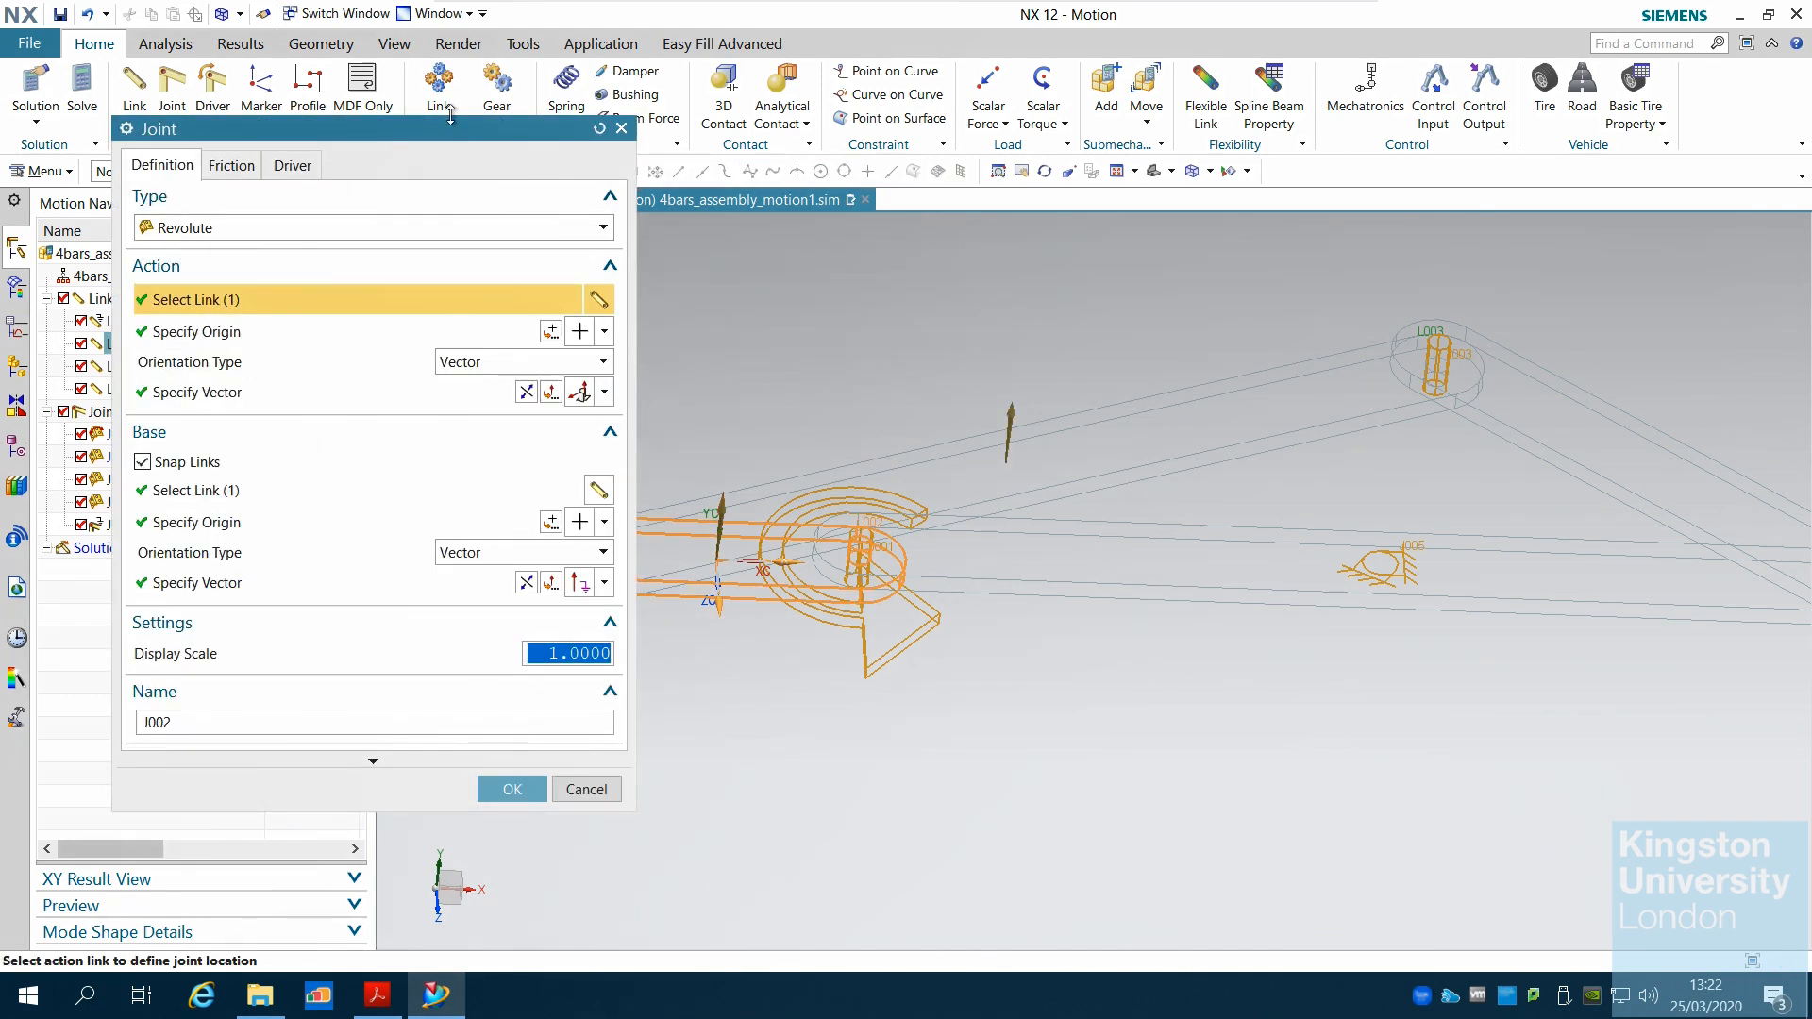
{"action": "left_click_drag", "start_coordinate": [453, 132], "coordinate": [237, 142]}
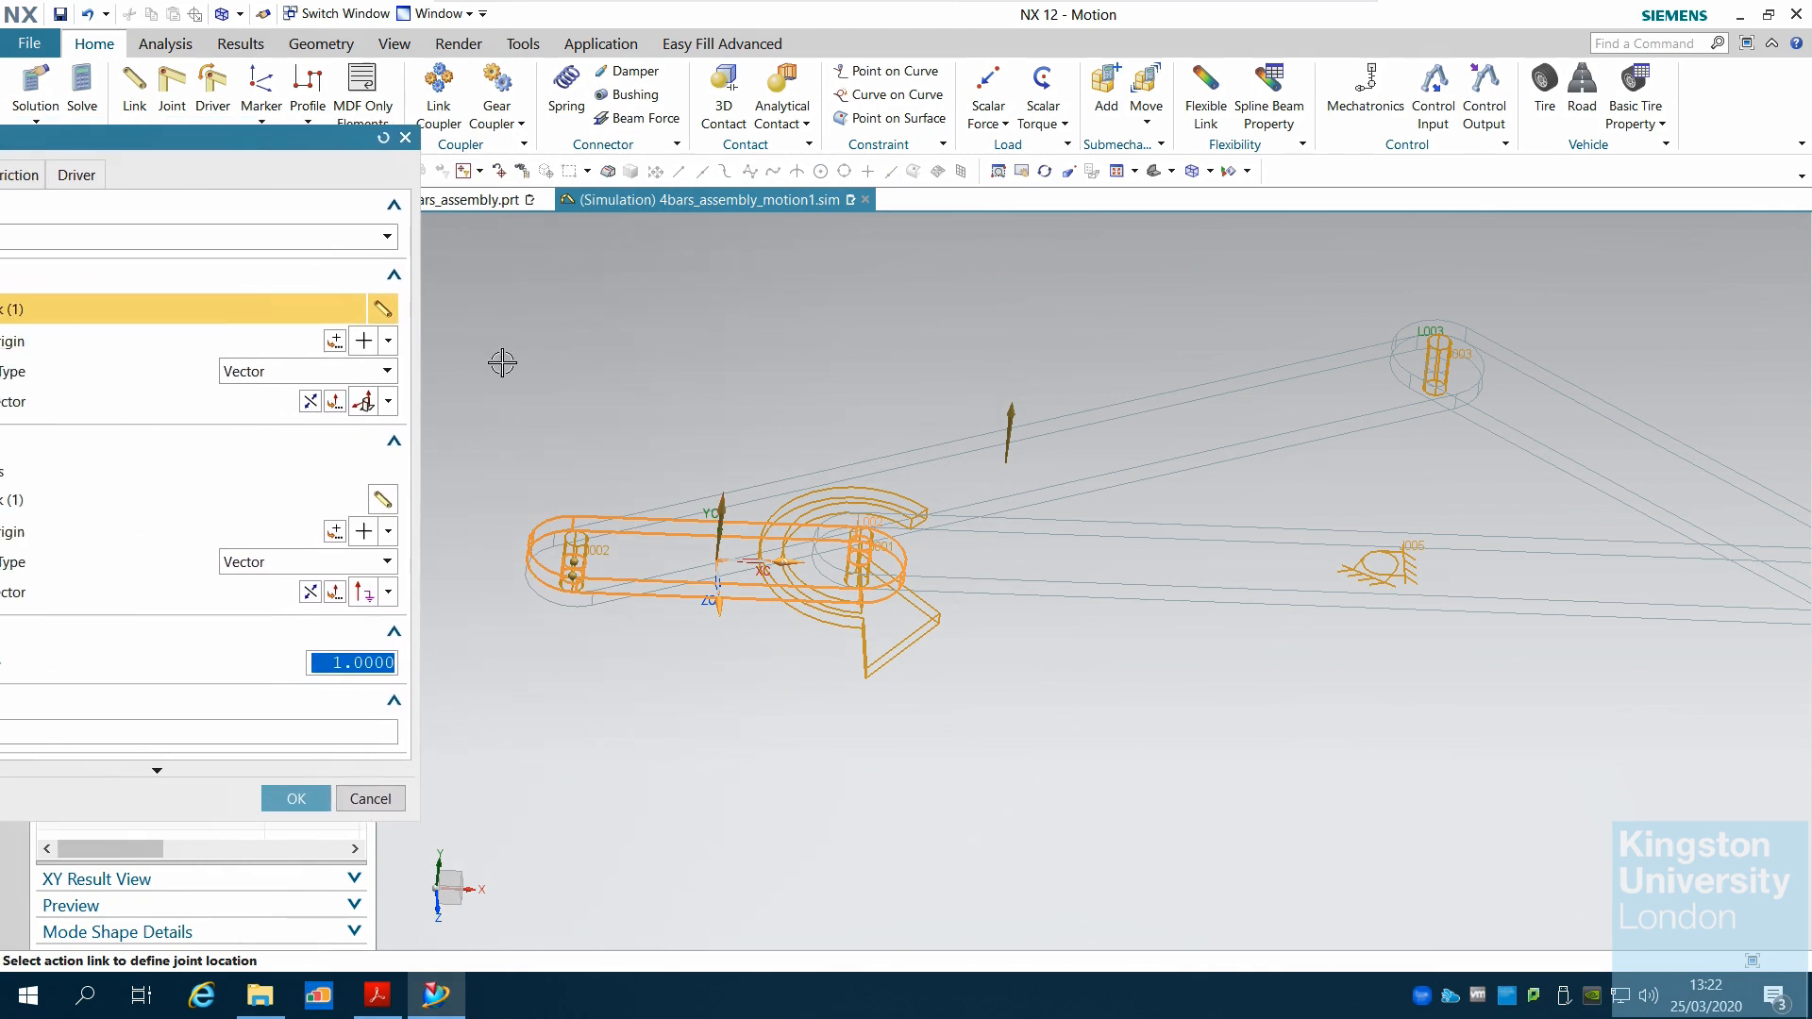
{"action": "scroll", "coordinate": [586, 432], "scroll_direction": "down", "scroll_amount": 2}
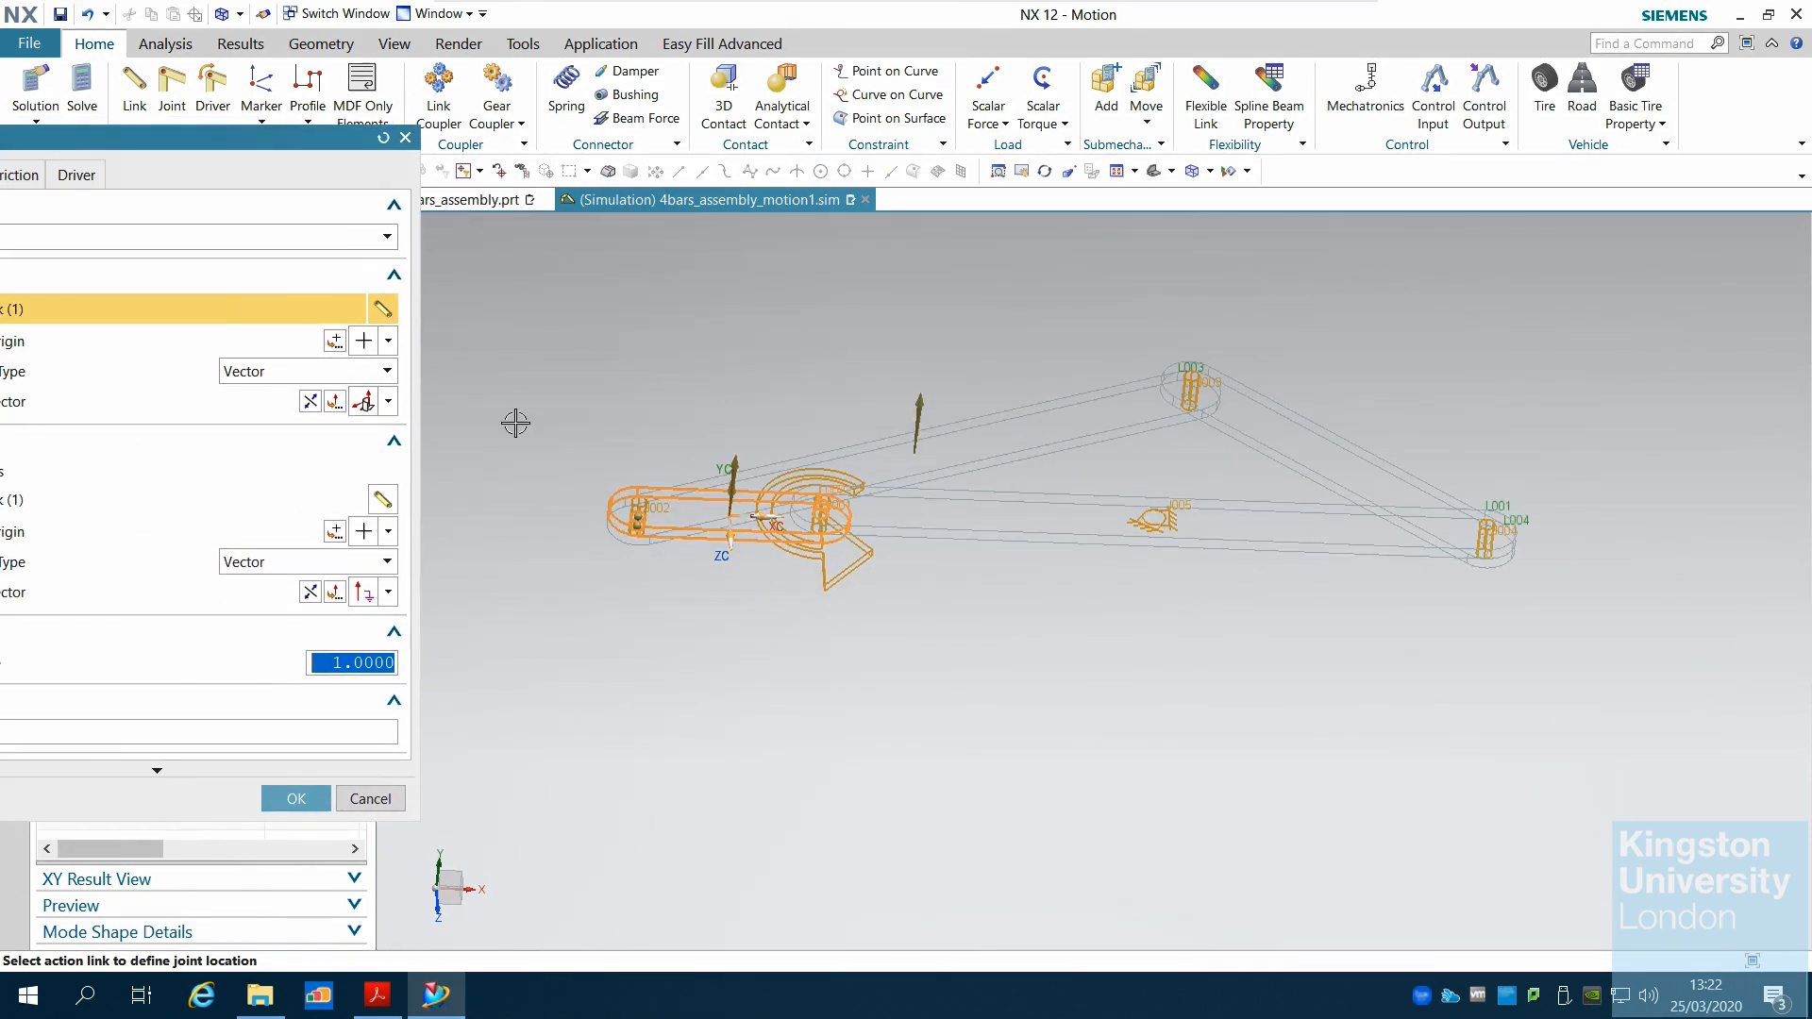
{"action": "scroll", "coordinate": [516, 423], "scroll_direction": "up", "scroll_amount": 4}
{"action": "mouse_move", "coordinate": [524, 418]}
{"action": "middle_mouse_down"}
{"action": "mouse_move", "coordinate": [518, 456]}
{"action": "mouse_move", "coordinate": [522, 393]}
{"action": "middle_mouse_up"}
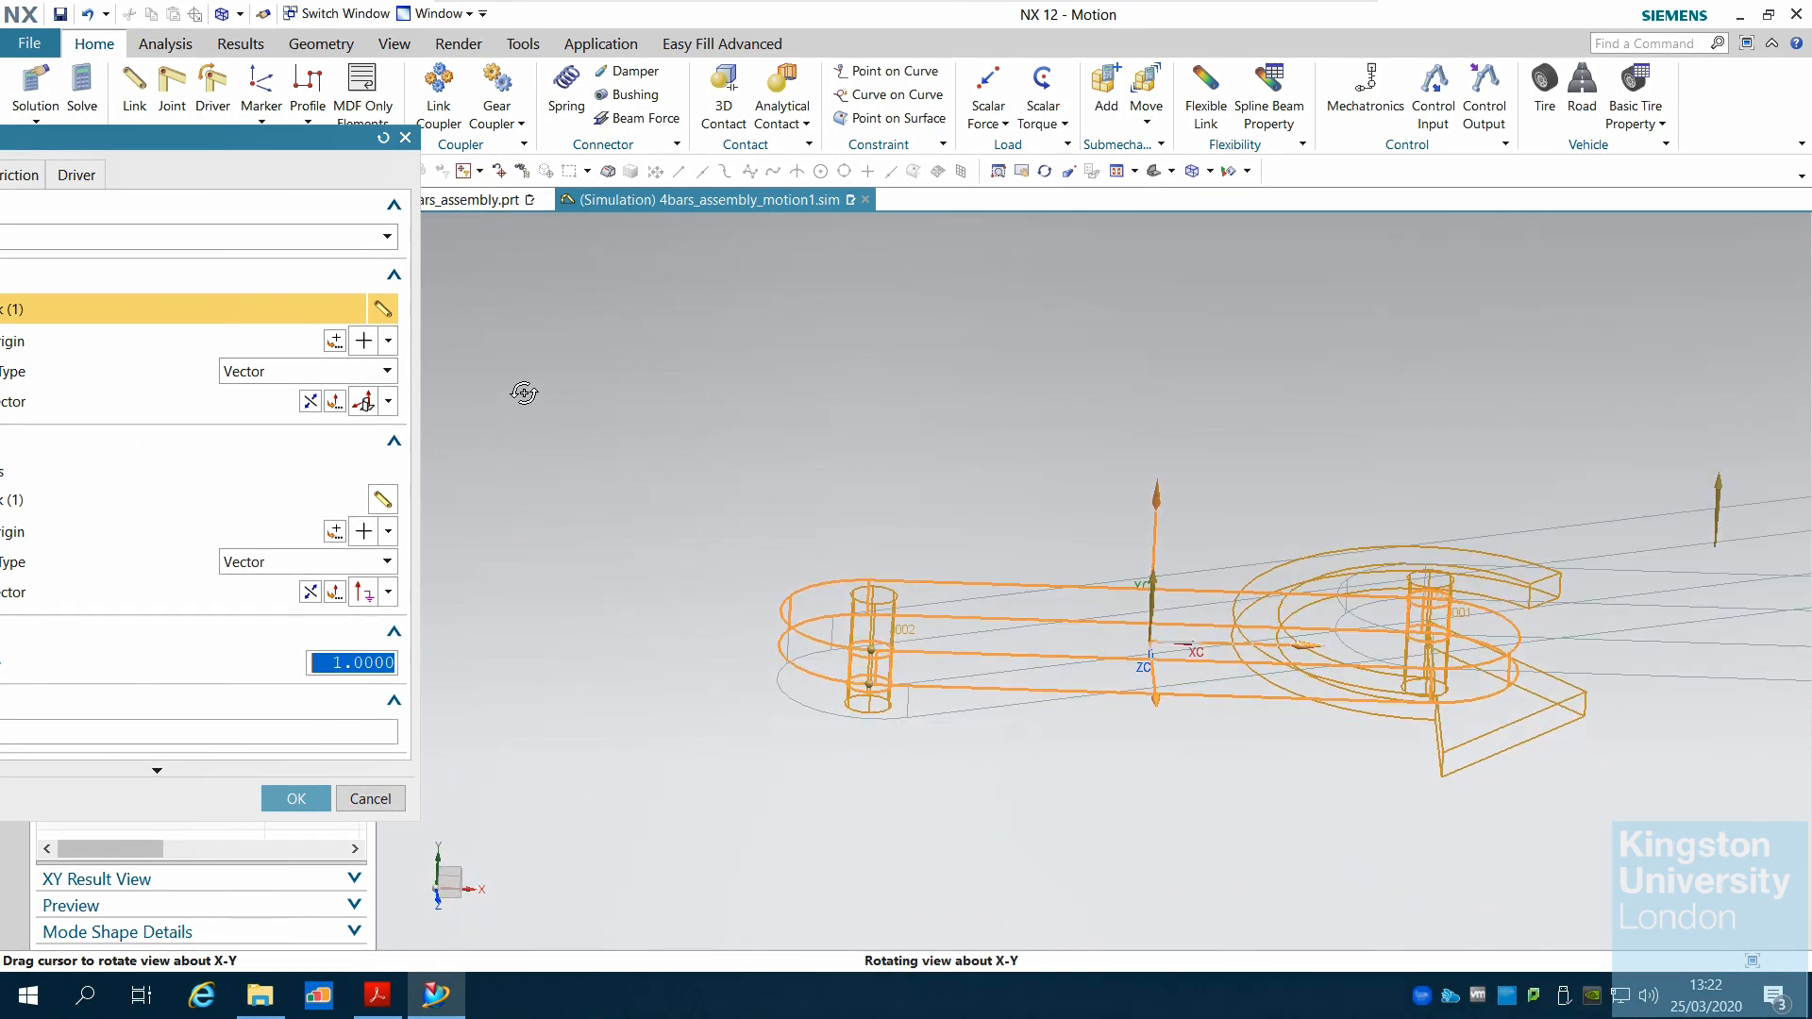
{"action": "left_click", "coordinate": [367, 799]}
Step: Delete joints J002 and J003 from the simulation
{"action": "left_click", "coordinate": [139, 468]}
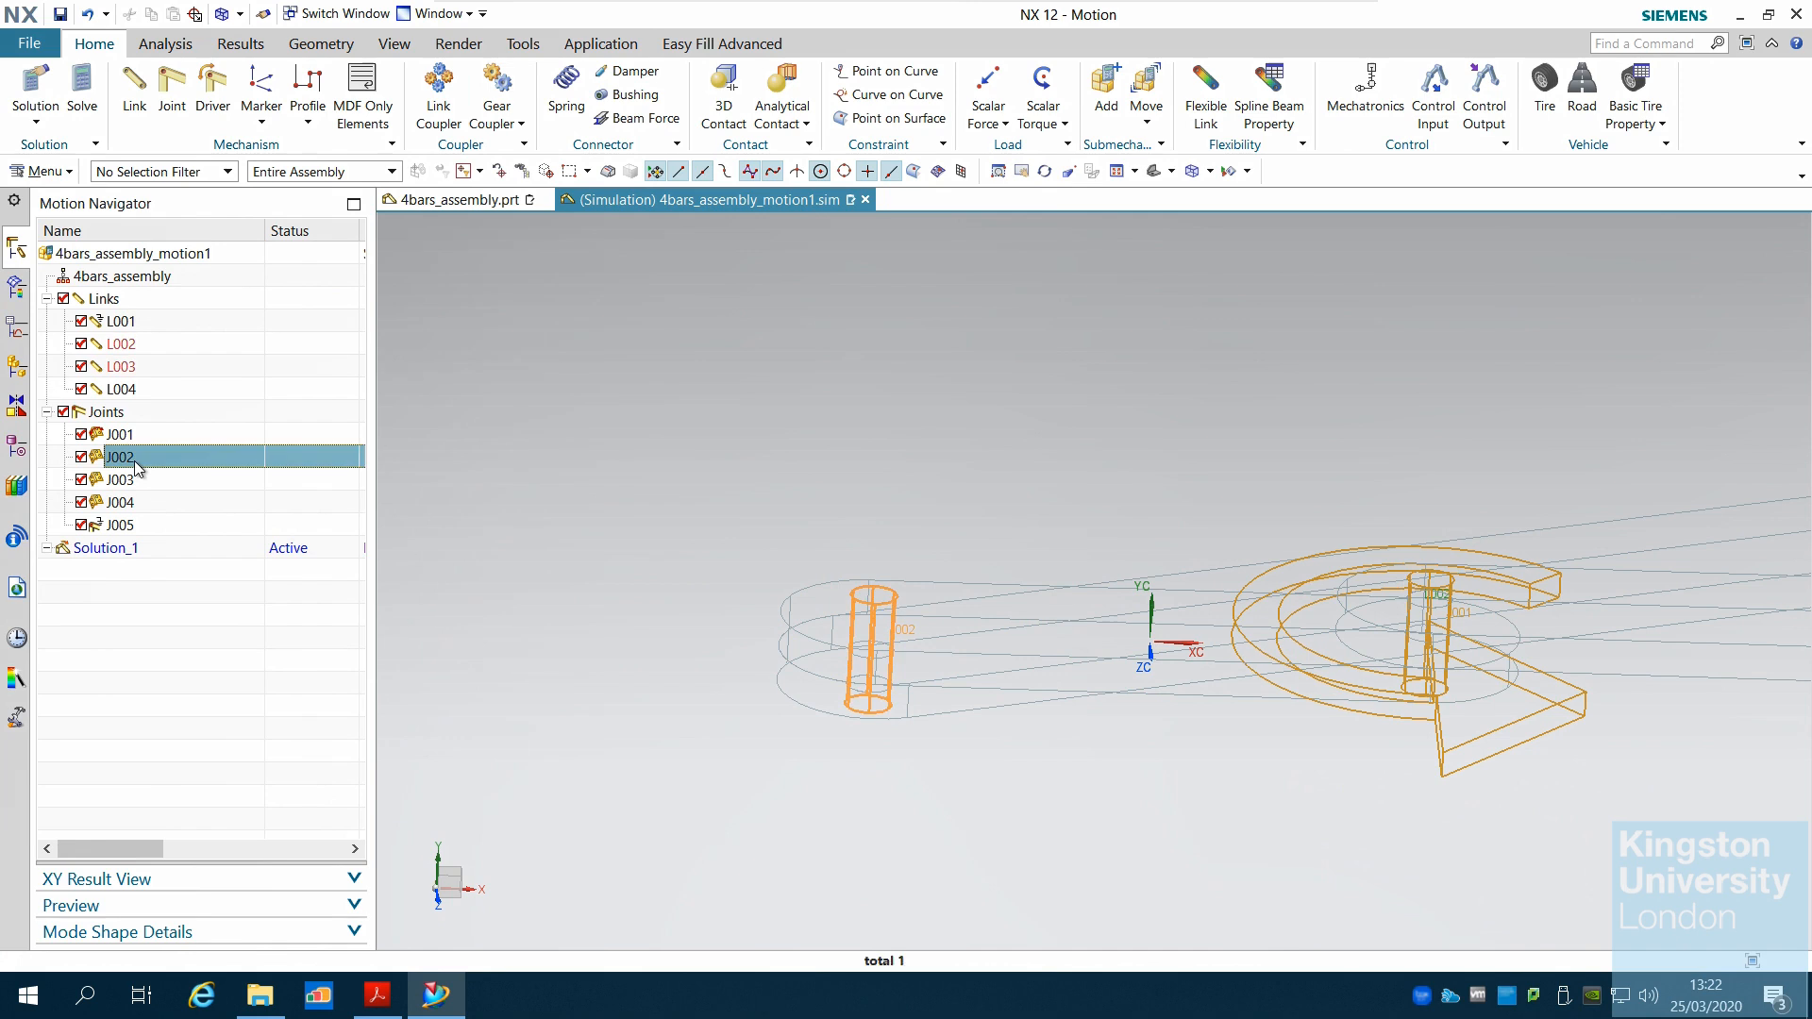
{"action": "left_click", "coordinate": [120, 480], "text": "ctrl"}
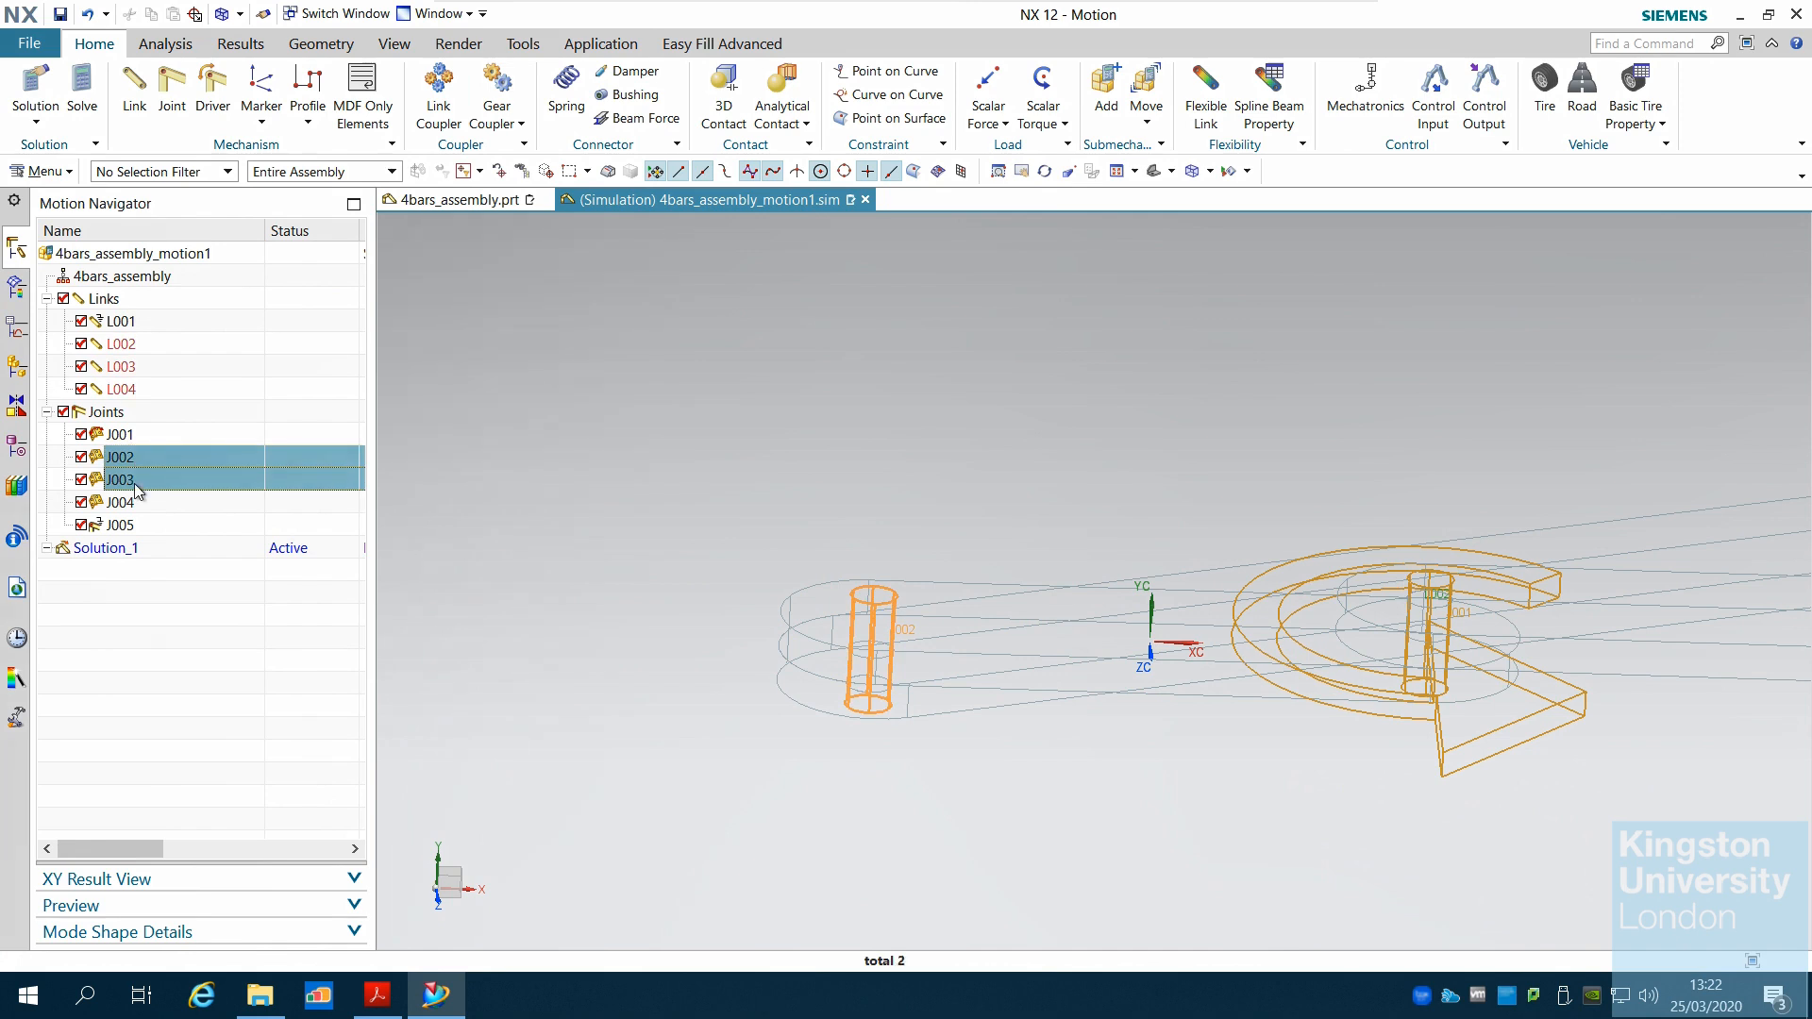
{"action": "right_click", "coordinate": [141, 482]}
{"action": "left_click", "coordinate": [187, 512]}
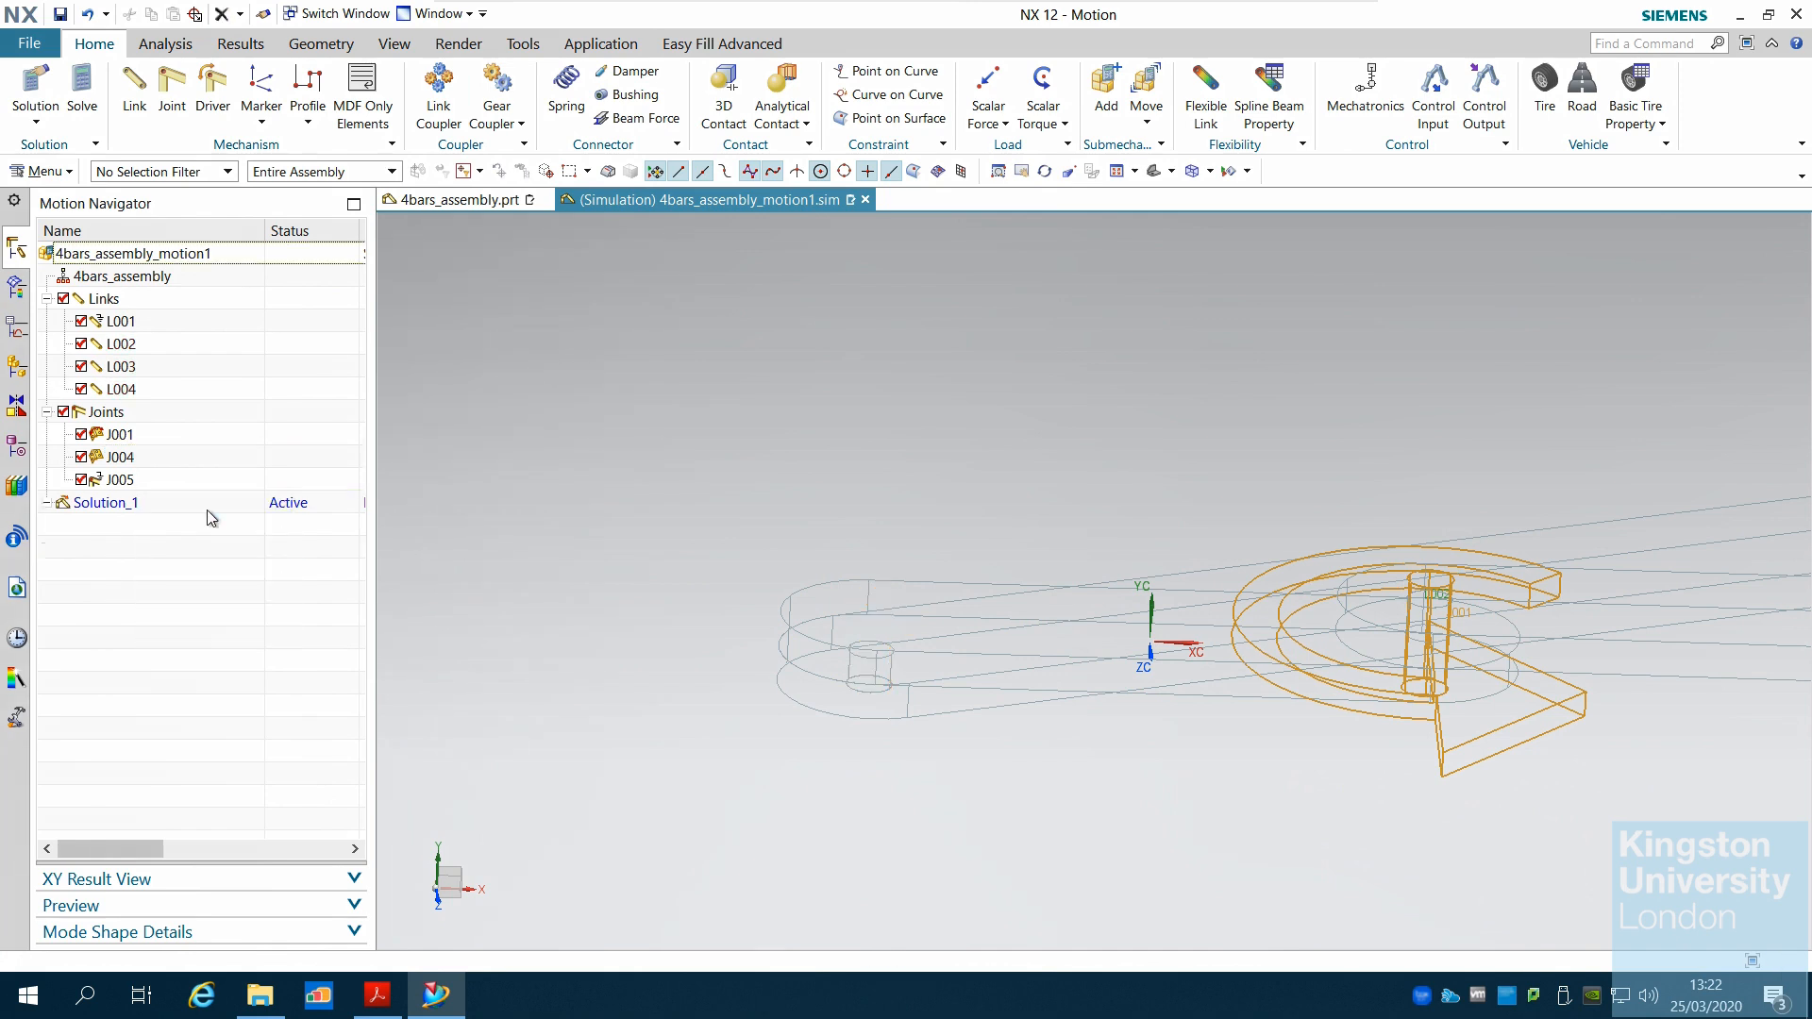
Step: Start a revolute joint with crank link L002 as action, its origin at the centre of the coupler-end hole and its vector along the Y-axis
{"action": "left_click", "coordinate": [173, 95]}
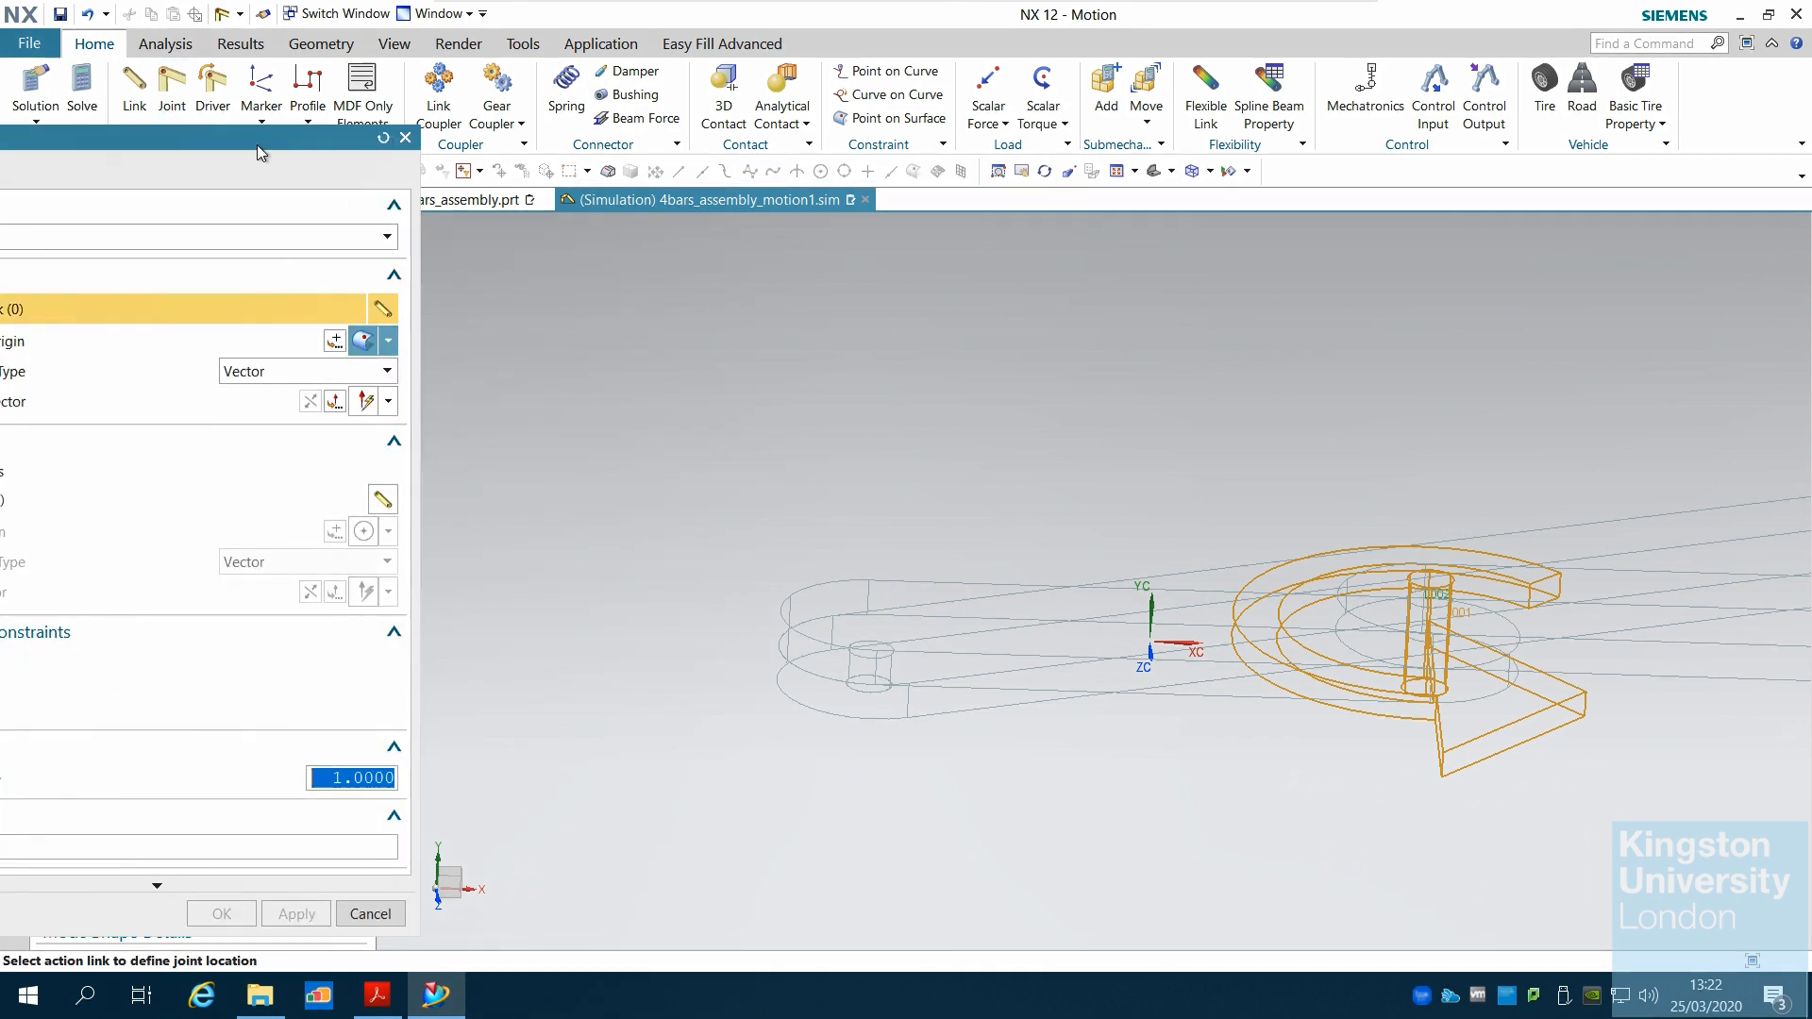
{"action": "left_click_drag", "start_coordinate": [257, 145], "coordinate": [406, 142]}
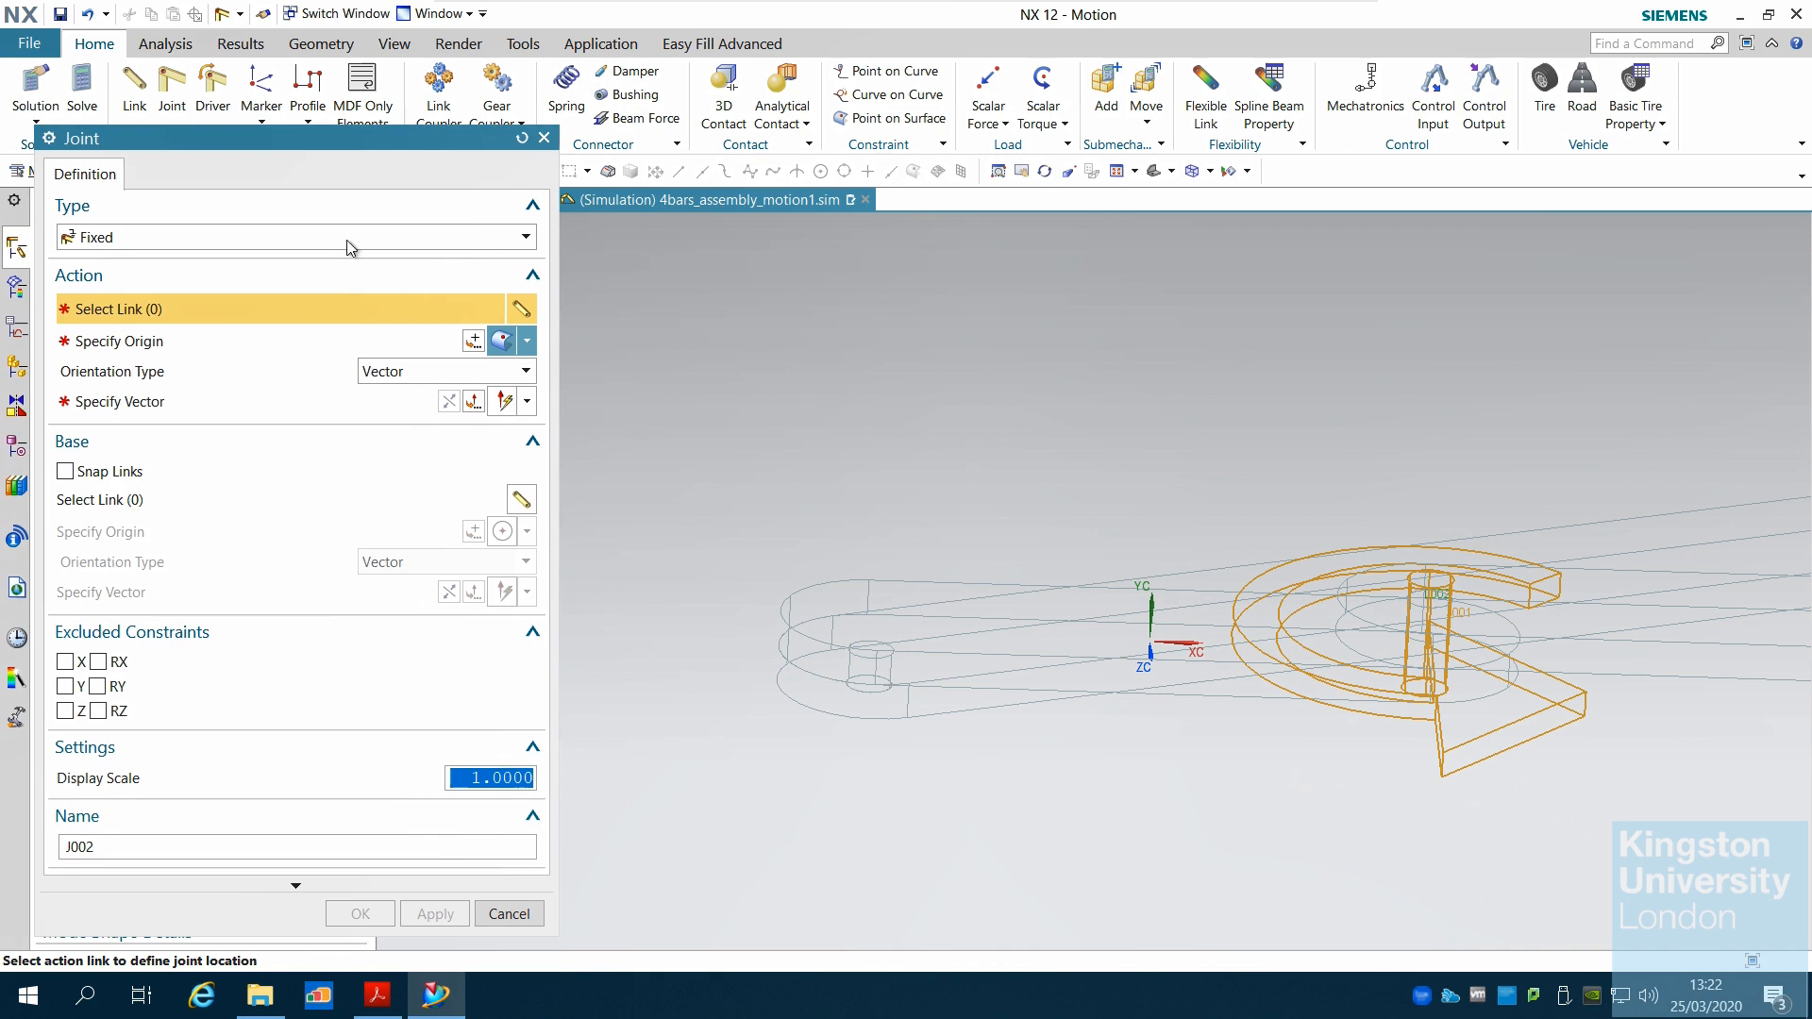
{"action": "left_click", "coordinate": [347, 240]}
{"action": "left_click", "coordinate": [302, 262]}
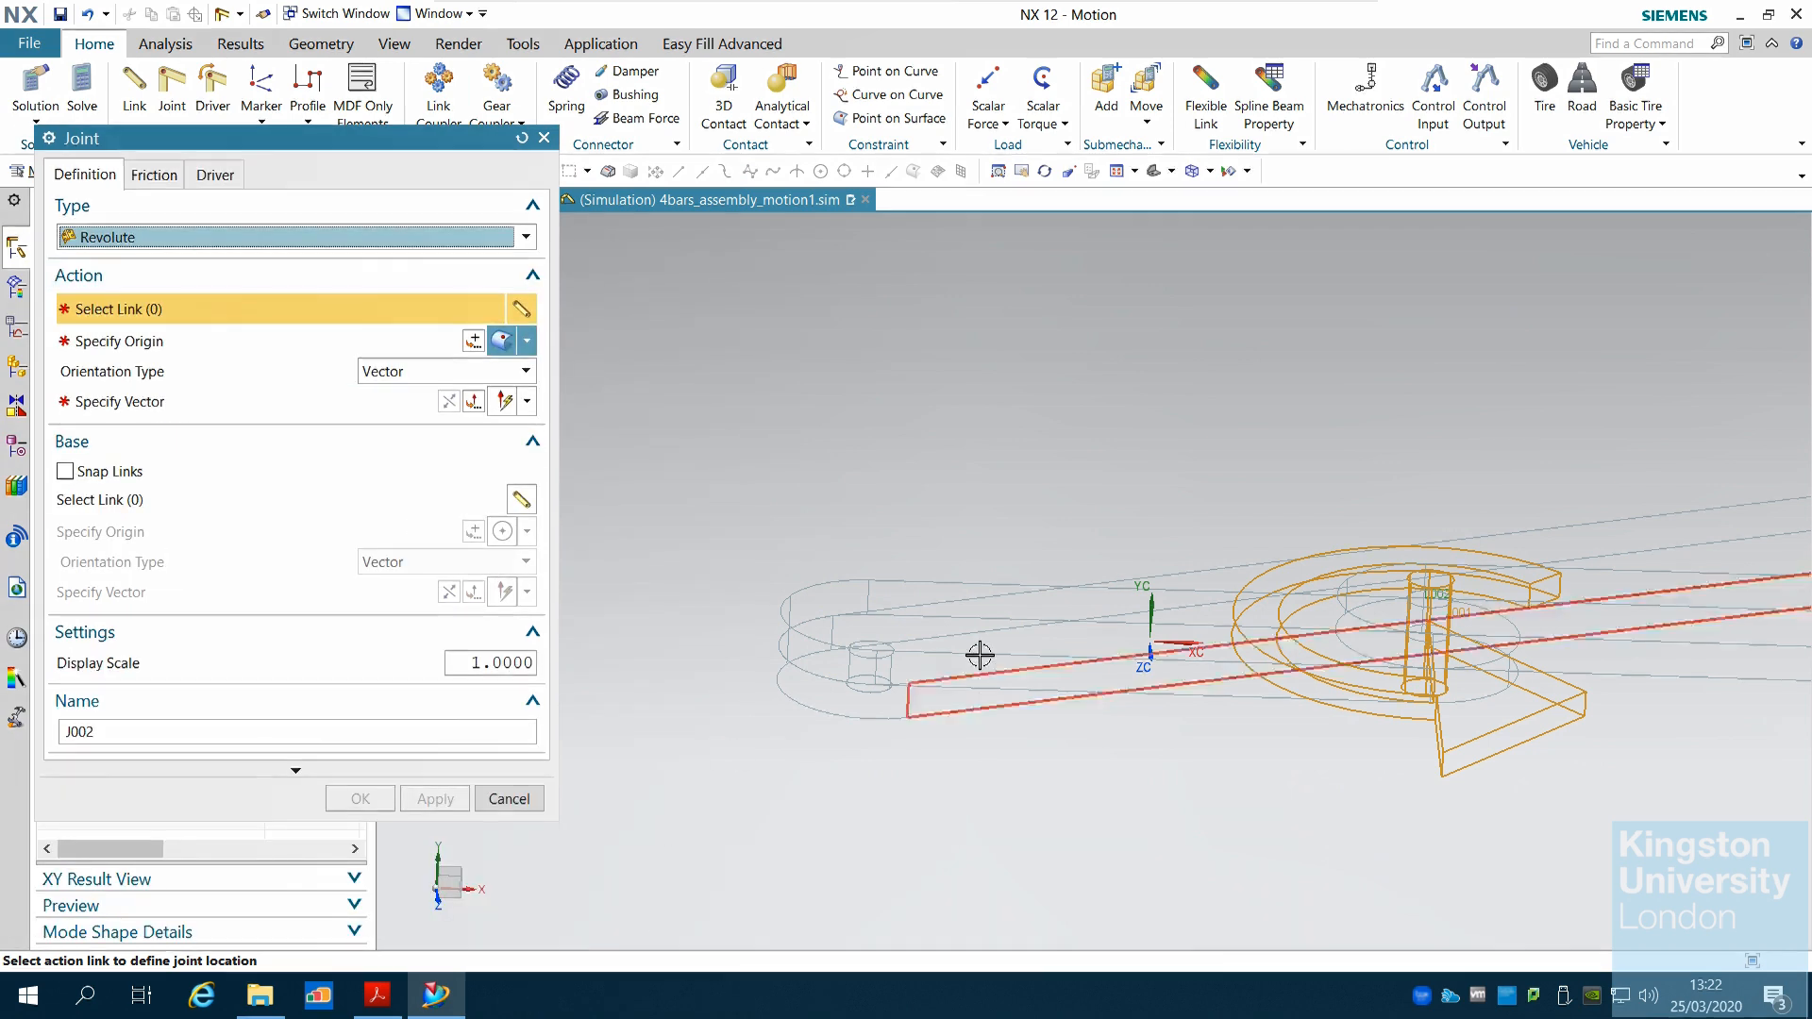
{"action": "middle_click_drag", "start_coordinate": [985, 554], "coordinate": [991, 591]}
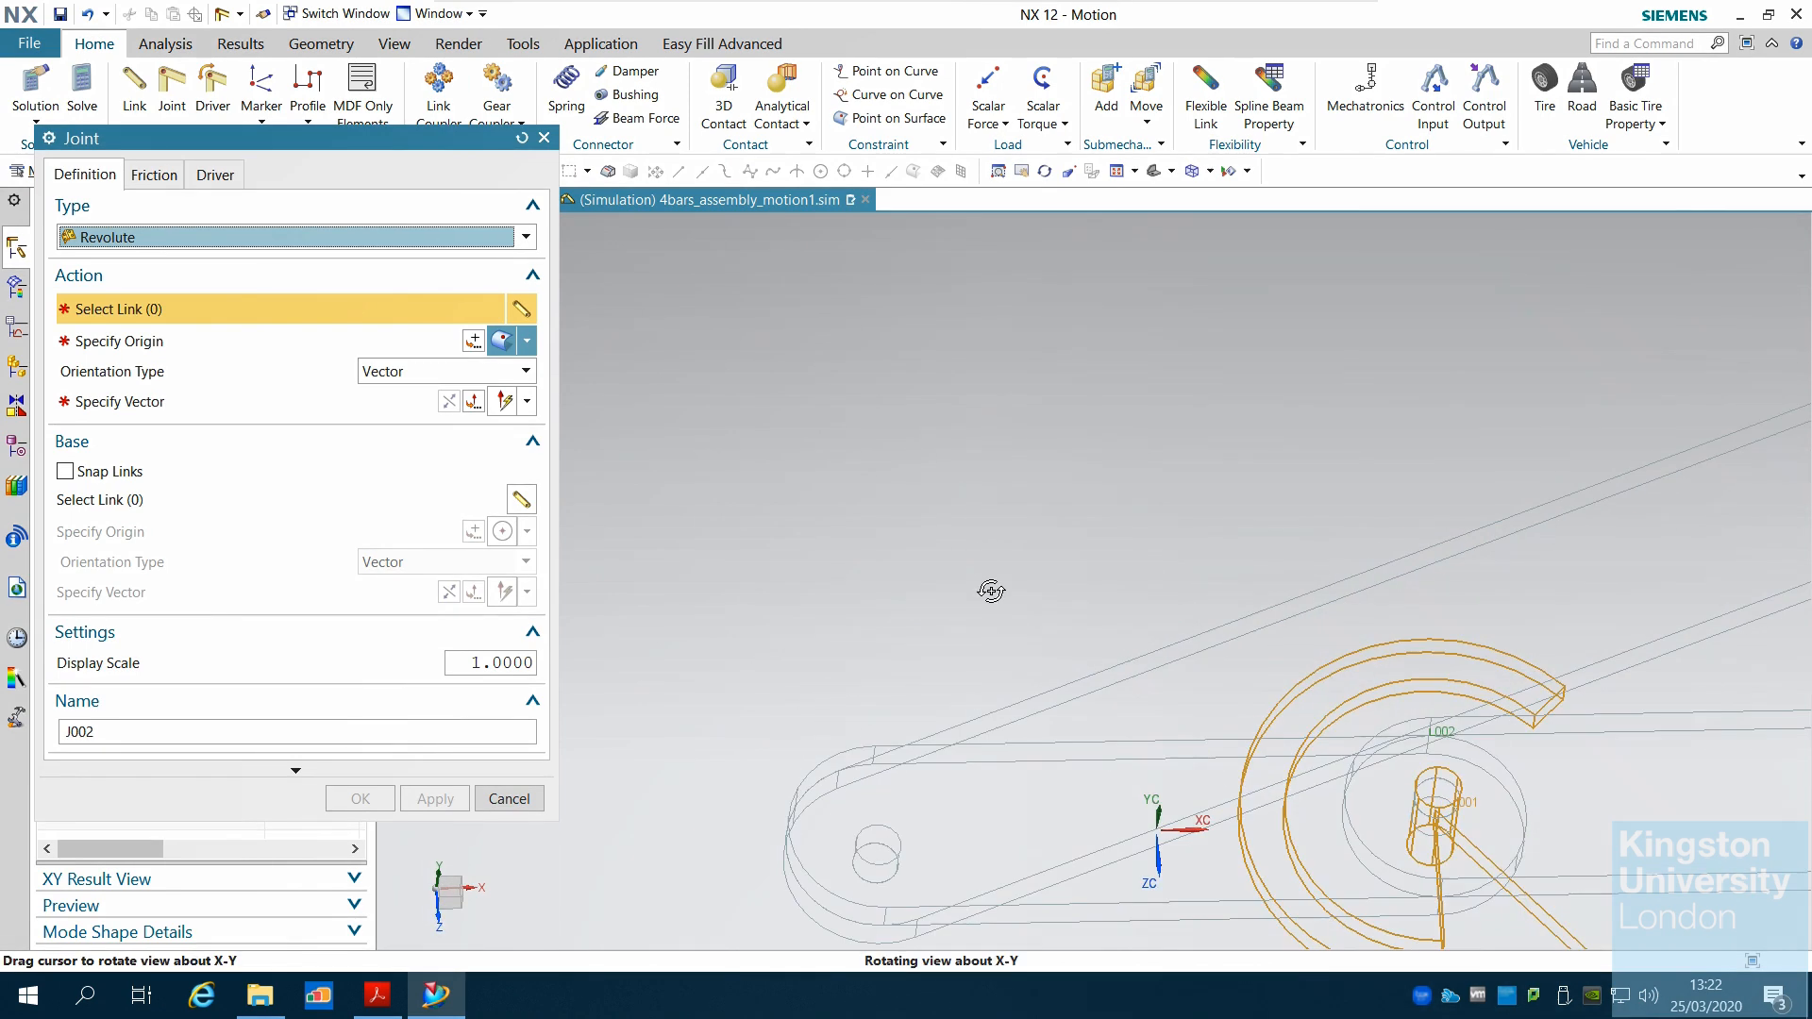
{"action": "left_click", "coordinate": [1210, 777]}
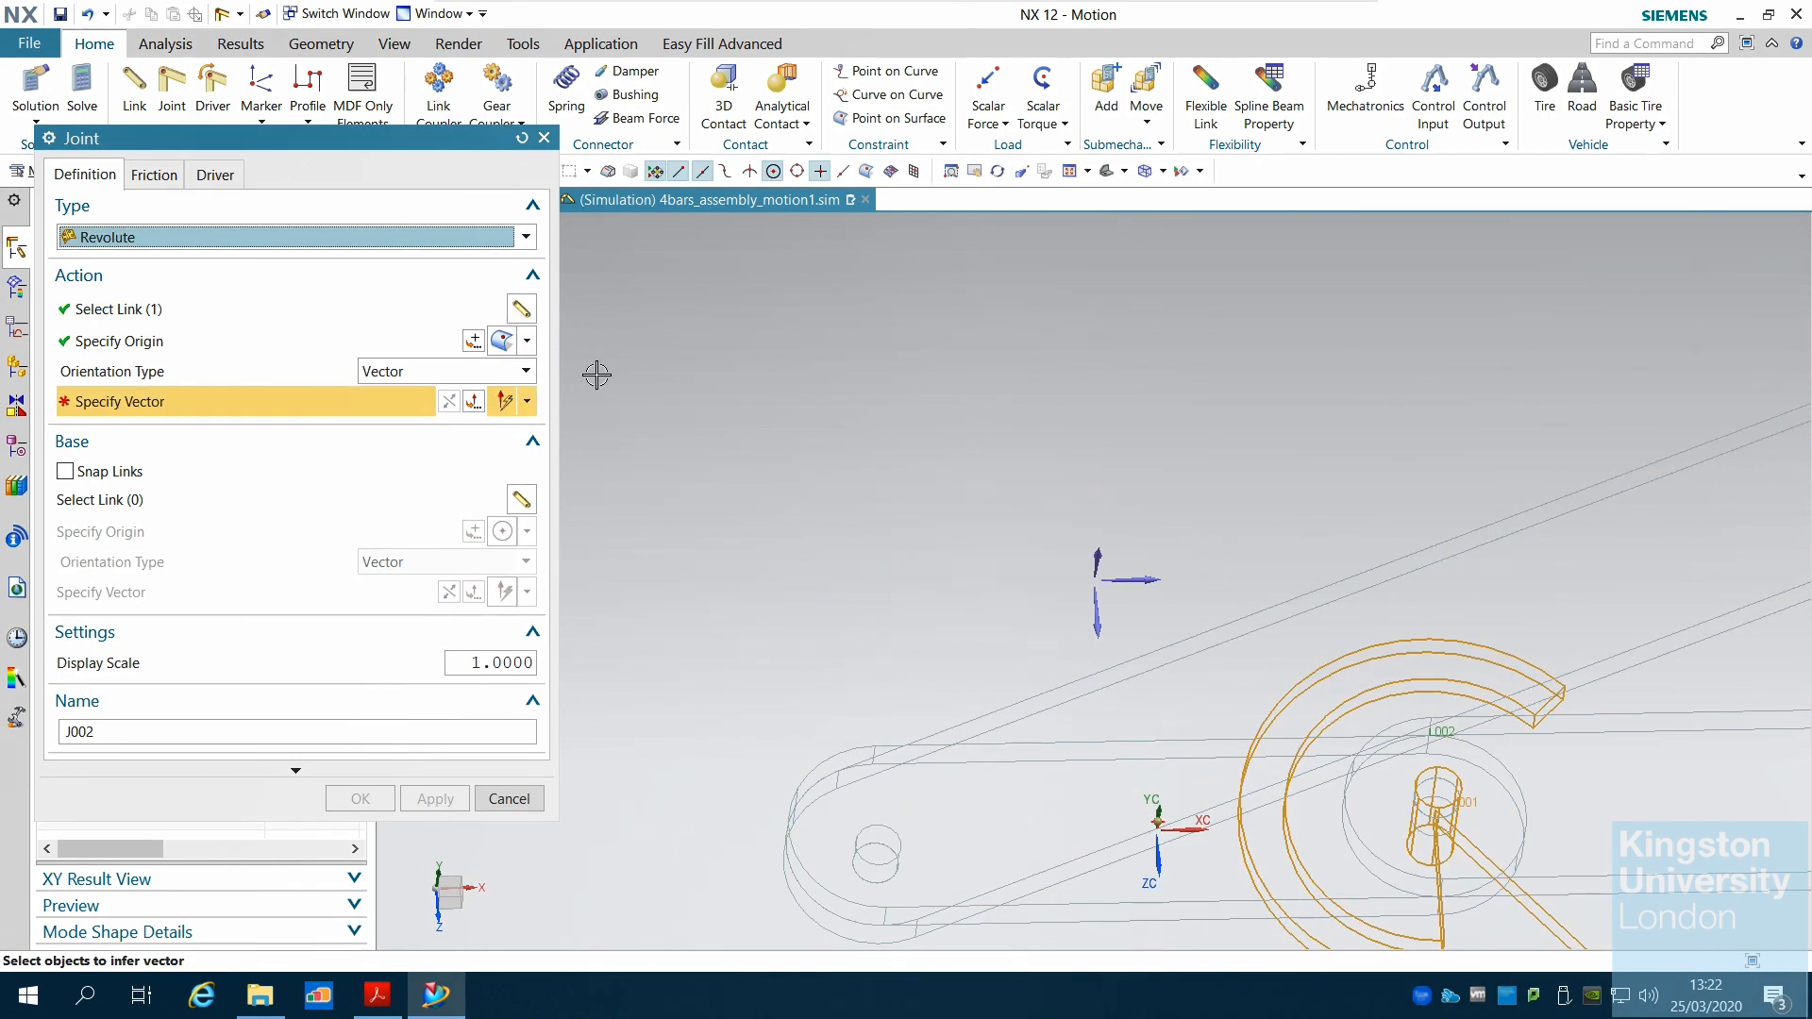
{"action": "left_click", "coordinate": [527, 401]}
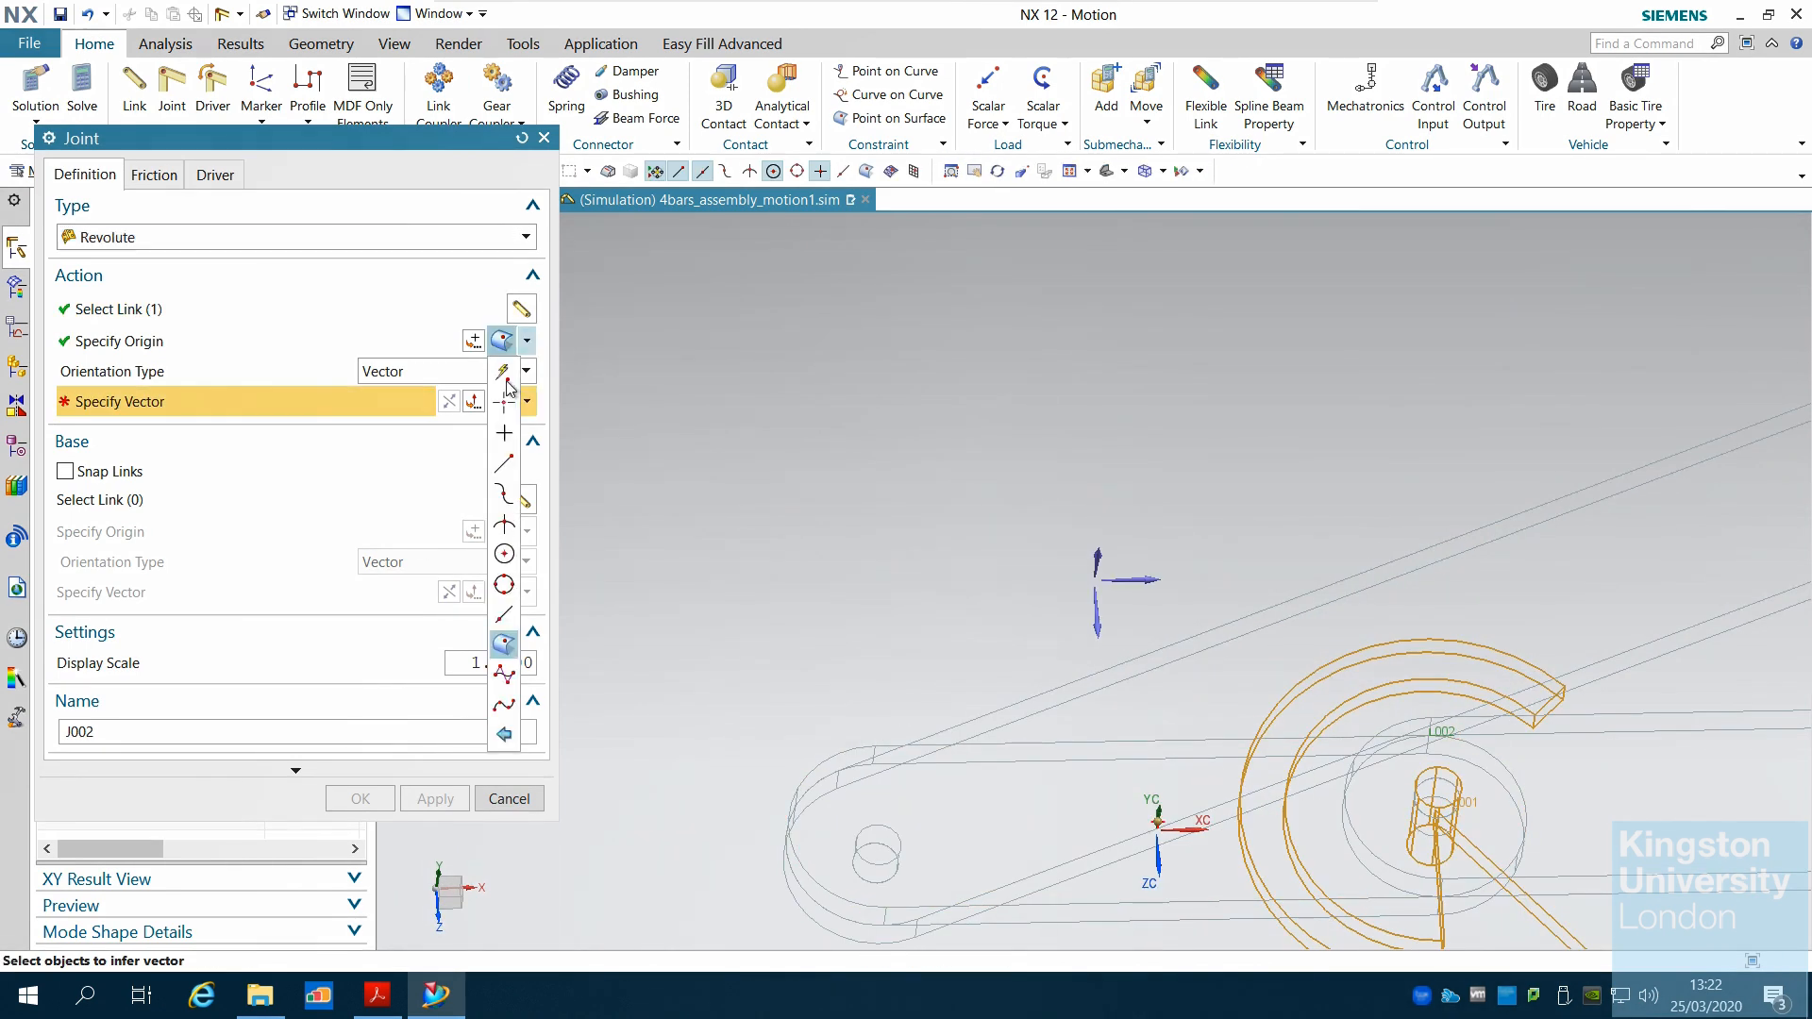
{"action": "left_click", "coordinate": [505, 563]}
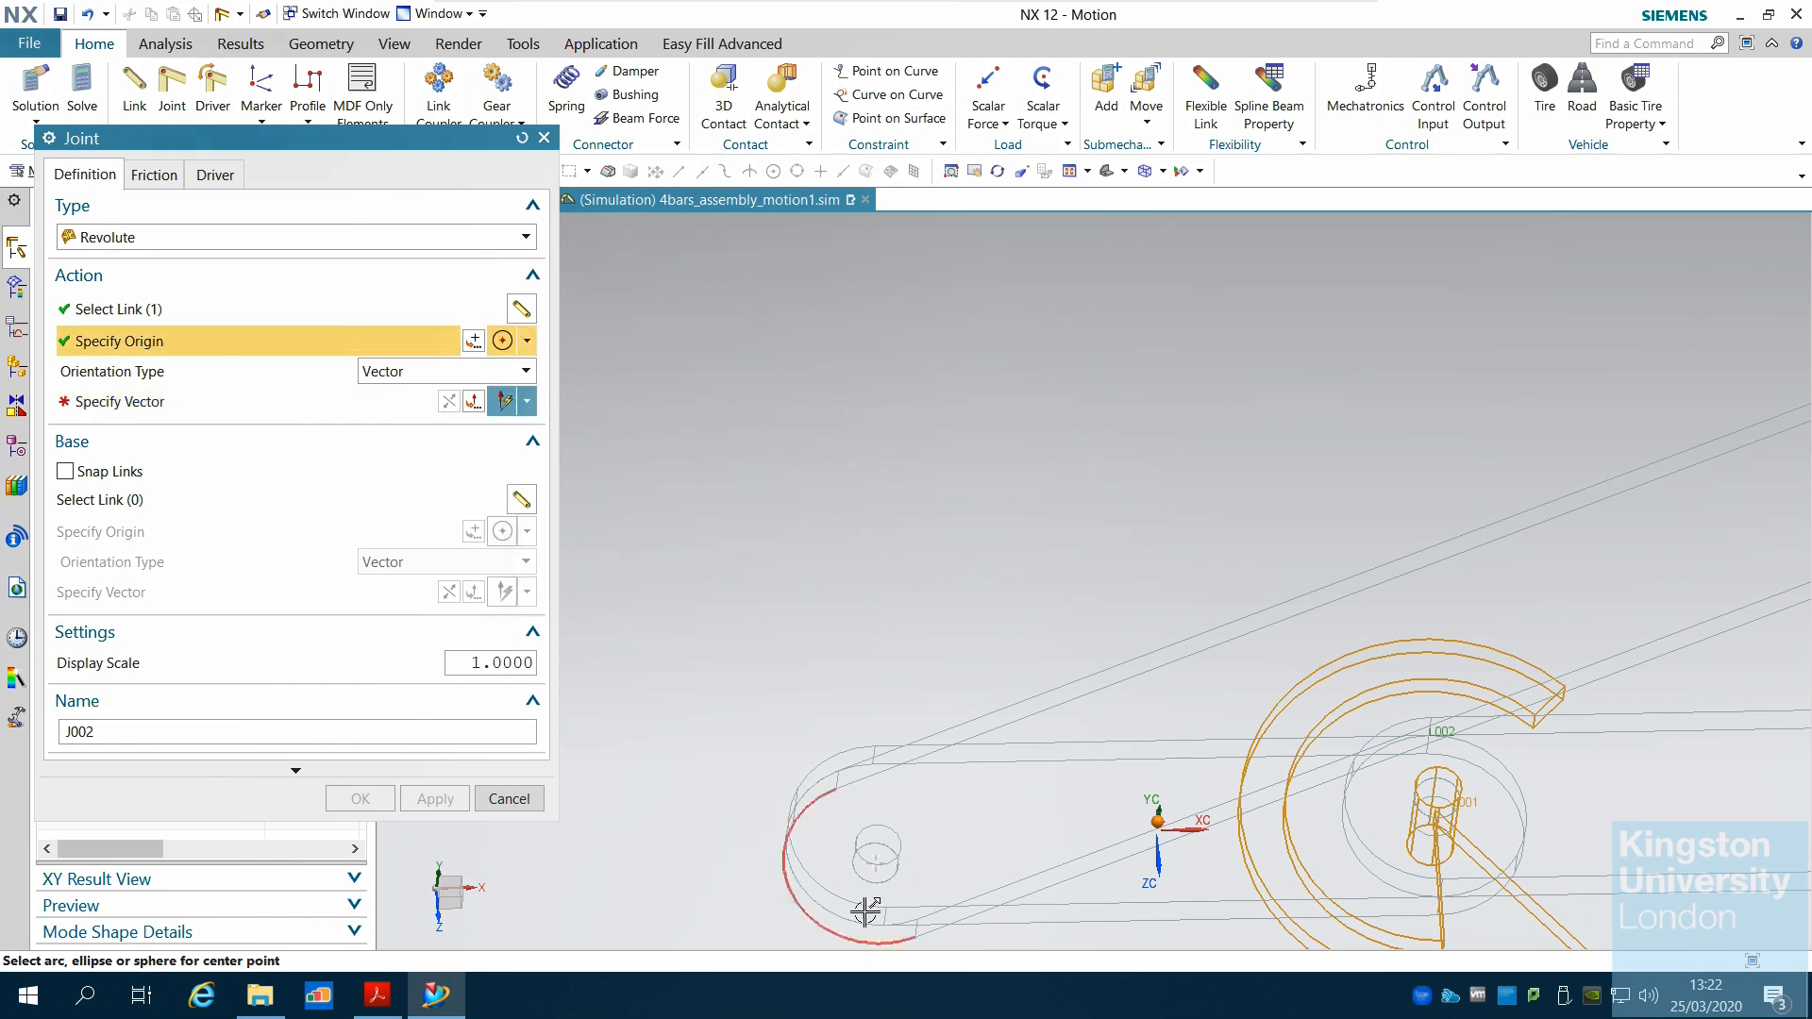
{"action": "middle_click_drag", "start_coordinate": [876, 732], "coordinate": [867, 639]}
{"action": "scroll", "coordinate": [907, 547], "scroll_direction": "up", "scroll_amount": 2}
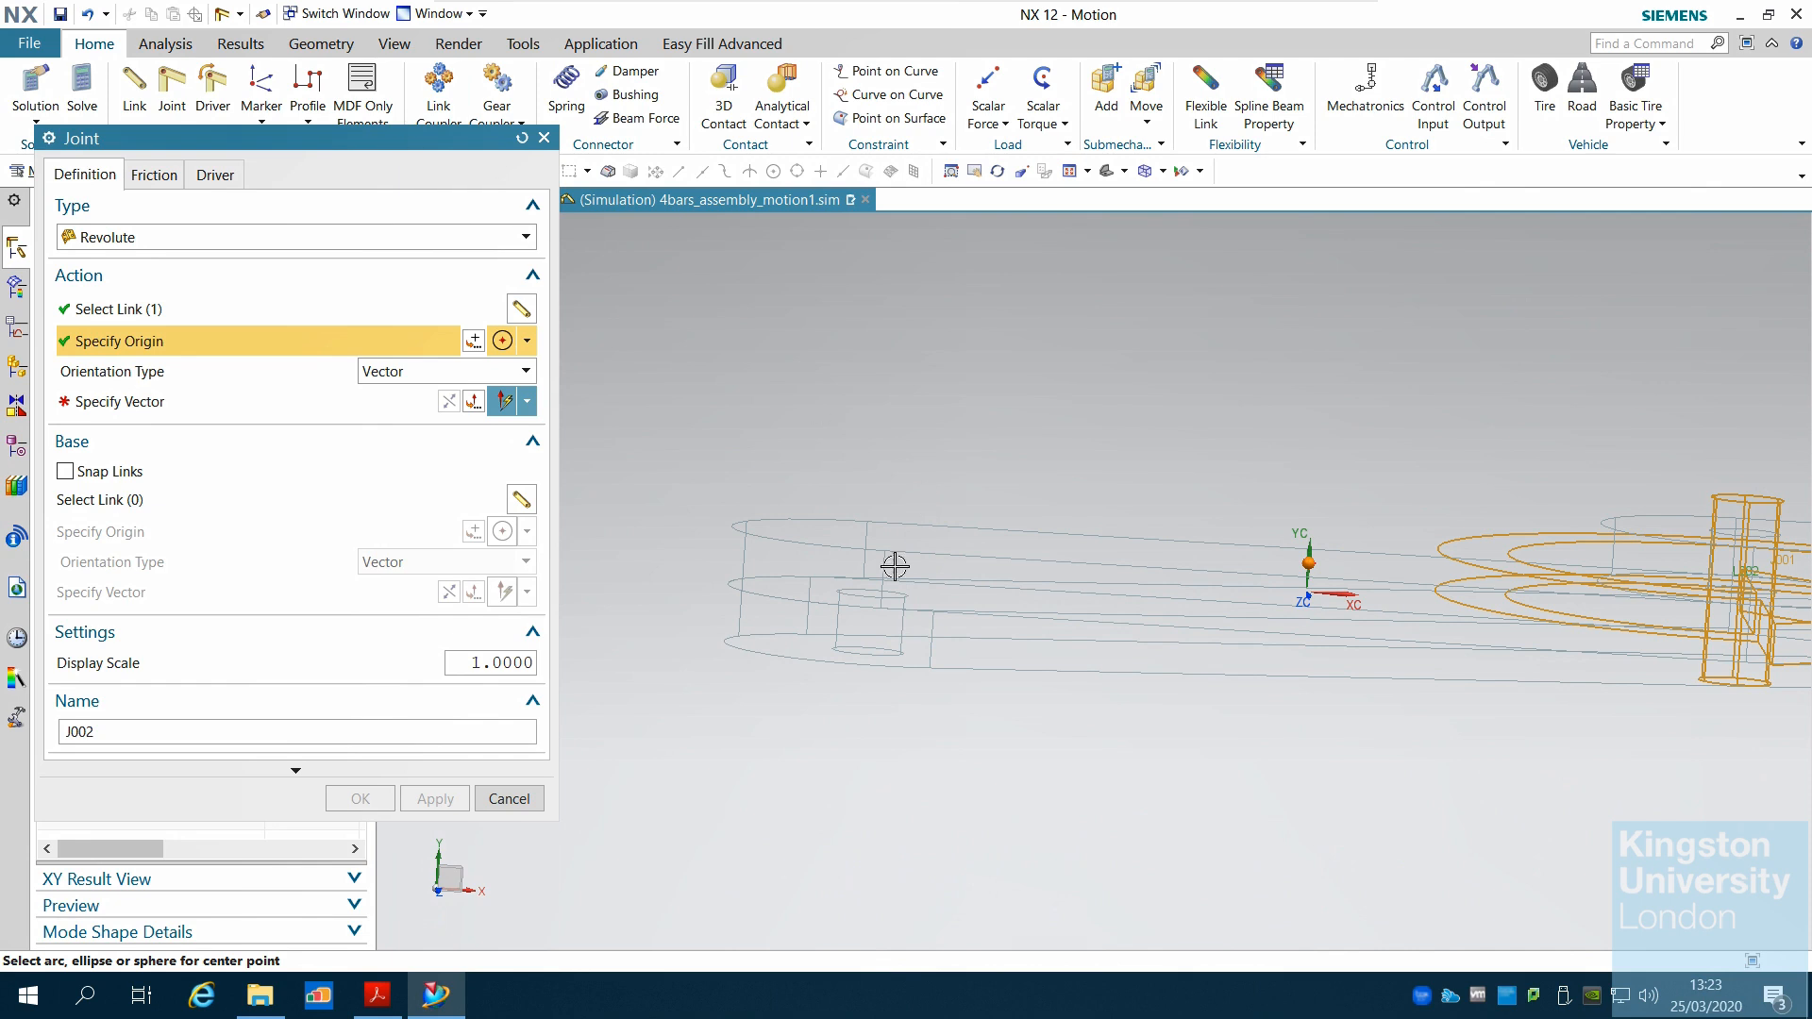
{"action": "left_click", "coordinate": [883, 597]}
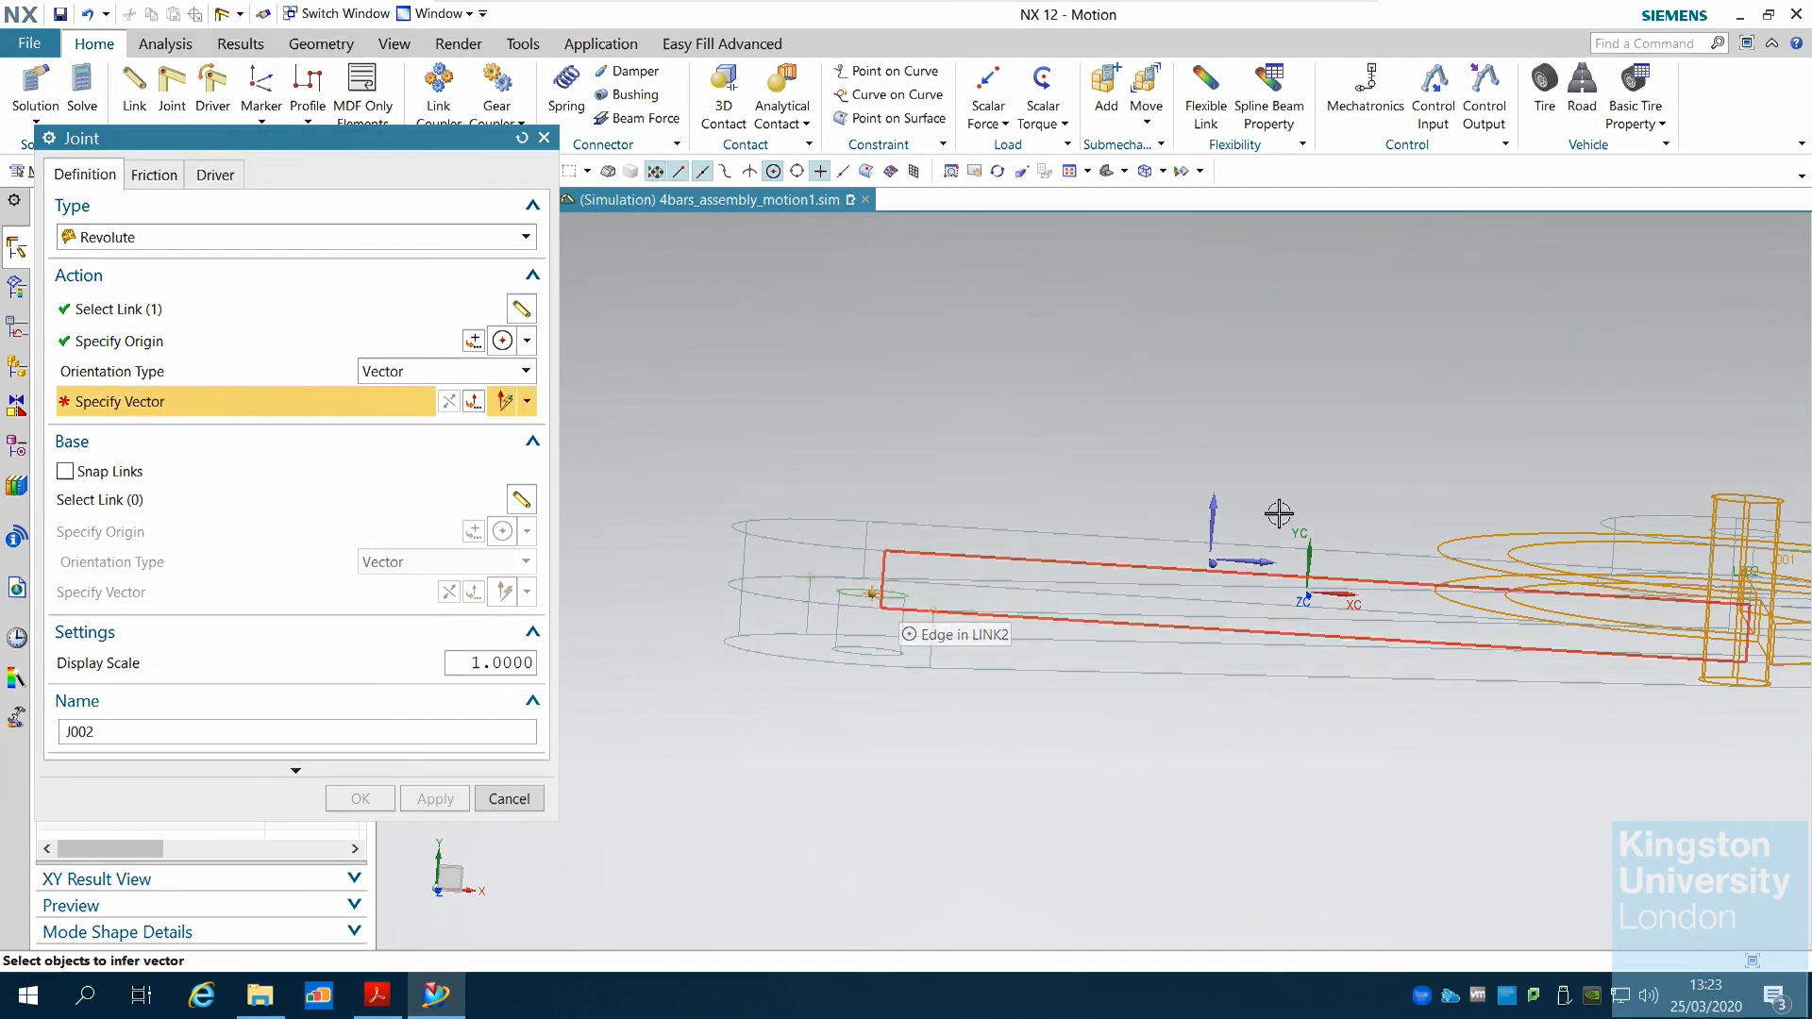
{"action": "left_click", "coordinate": [1309, 557]}
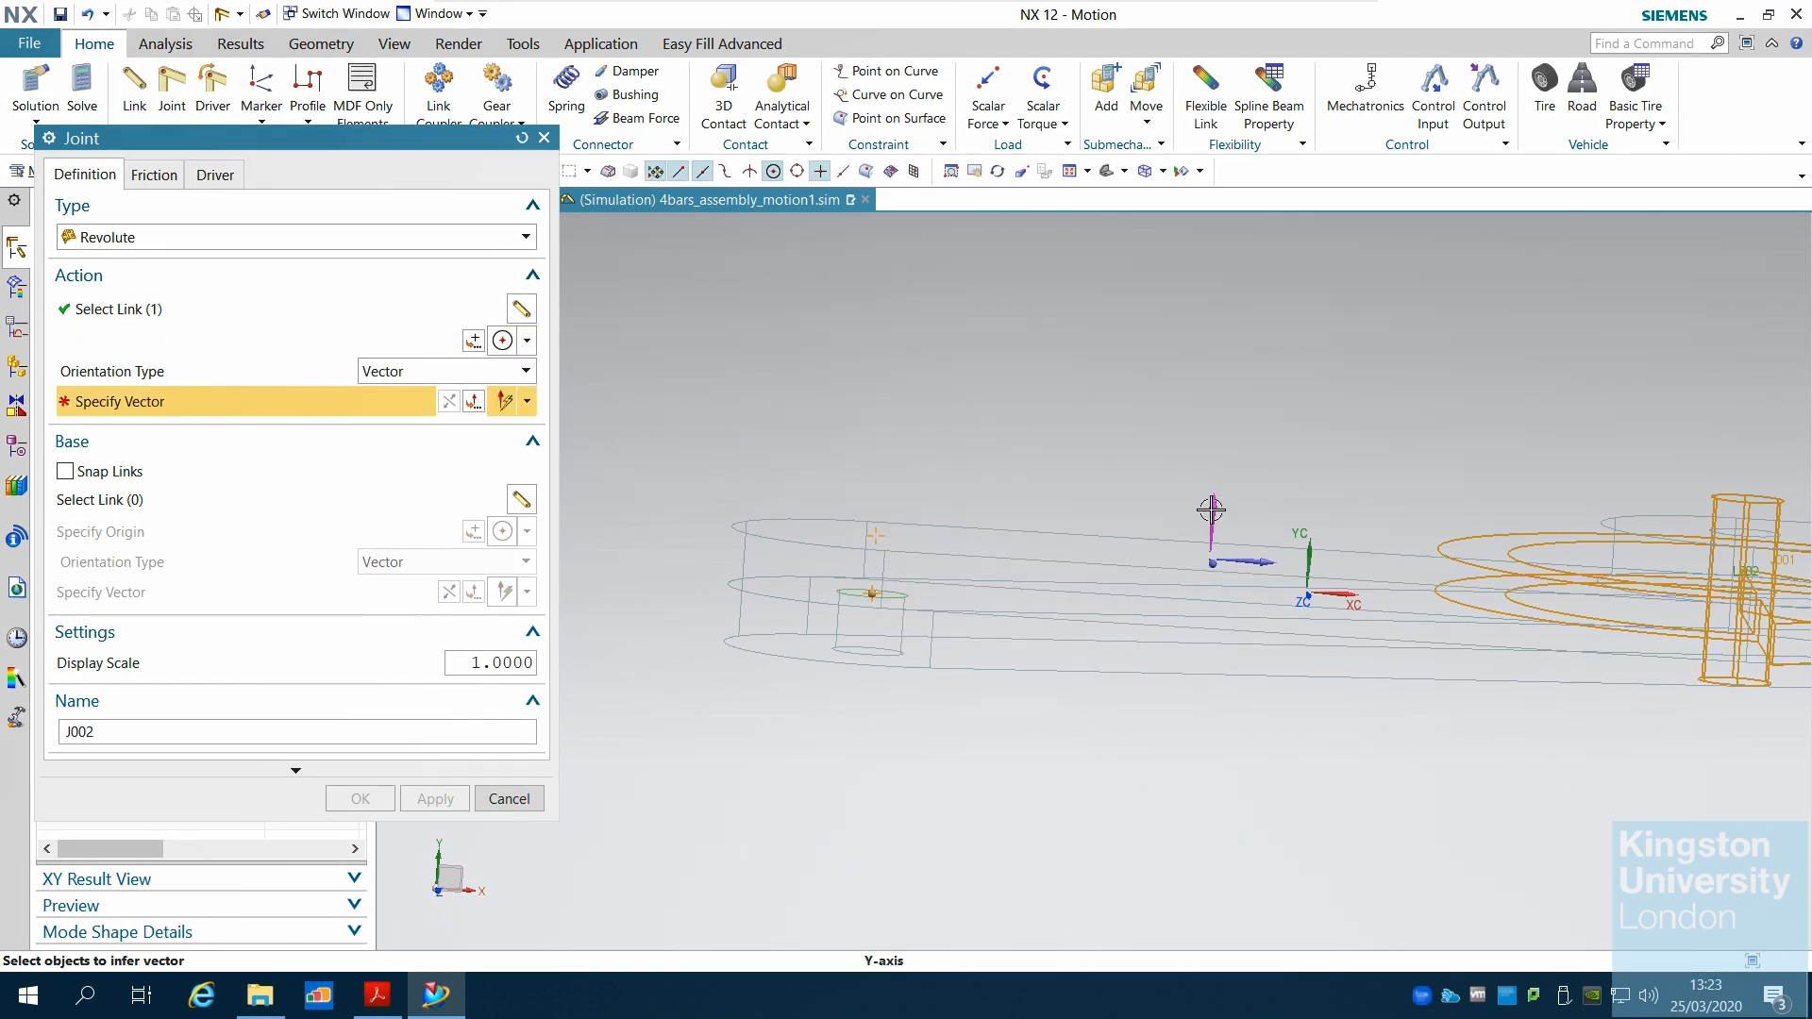
Step: Snap the joint to coupler link L003 as base, using the same hole's arc centre and the Y-axis vector, and create it
{"action": "left_click", "coordinate": [64, 472]}
{"action": "middle_click_drag", "start_coordinate": [939, 417], "coordinate": [955, 477]}
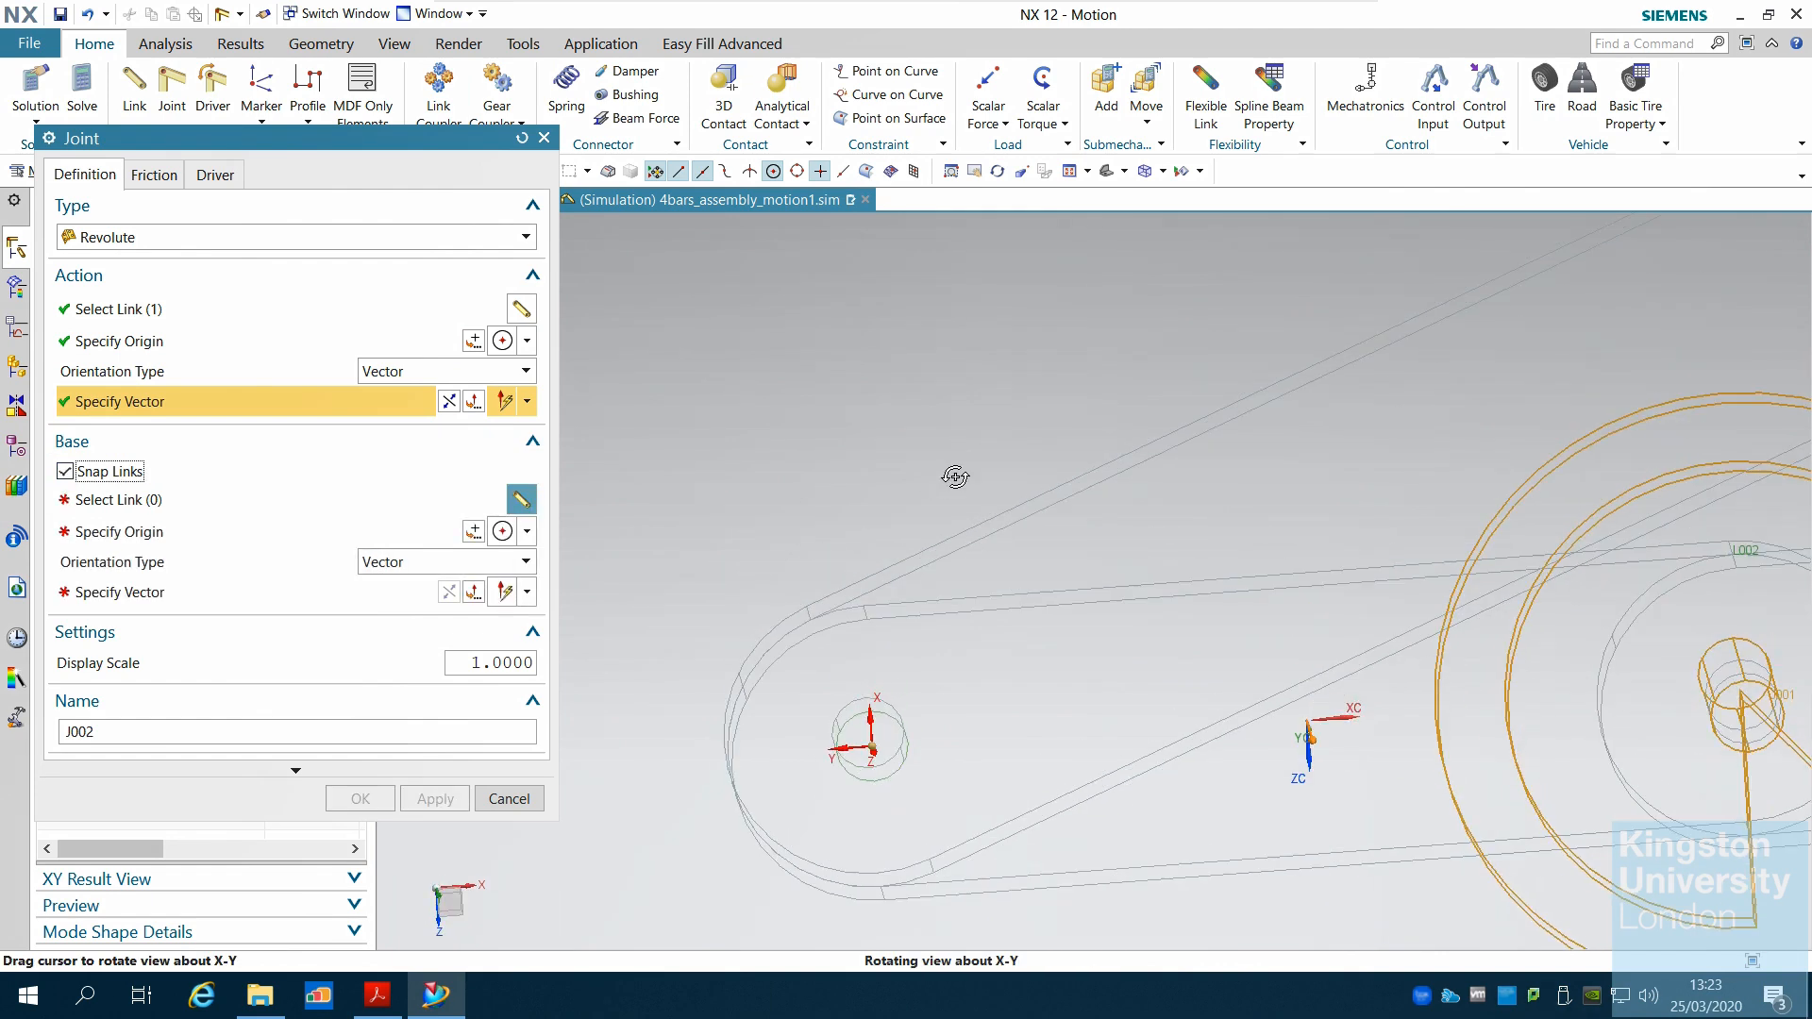
{"action": "middle_click", "coordinate": [1213, 491]}
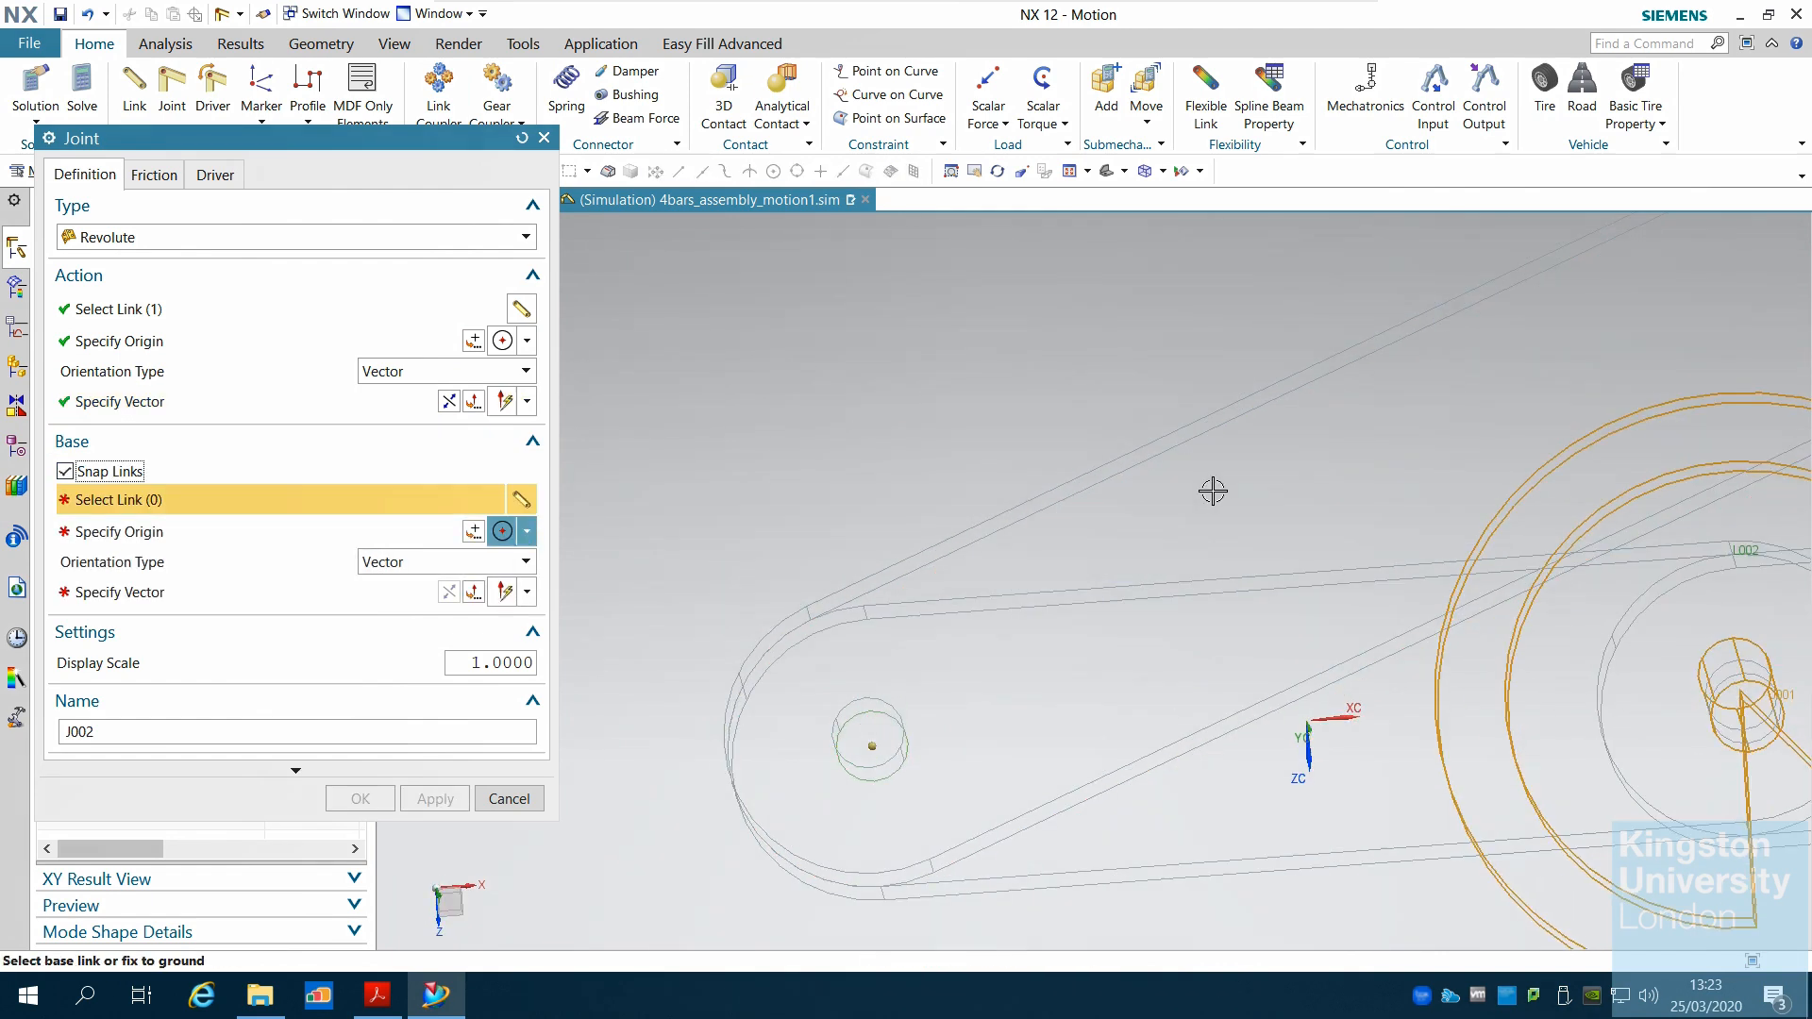
{"action": "left_click", "coordinate": [1294, 469]}
{"action": "left_click", "coordinate": [528, 533]}
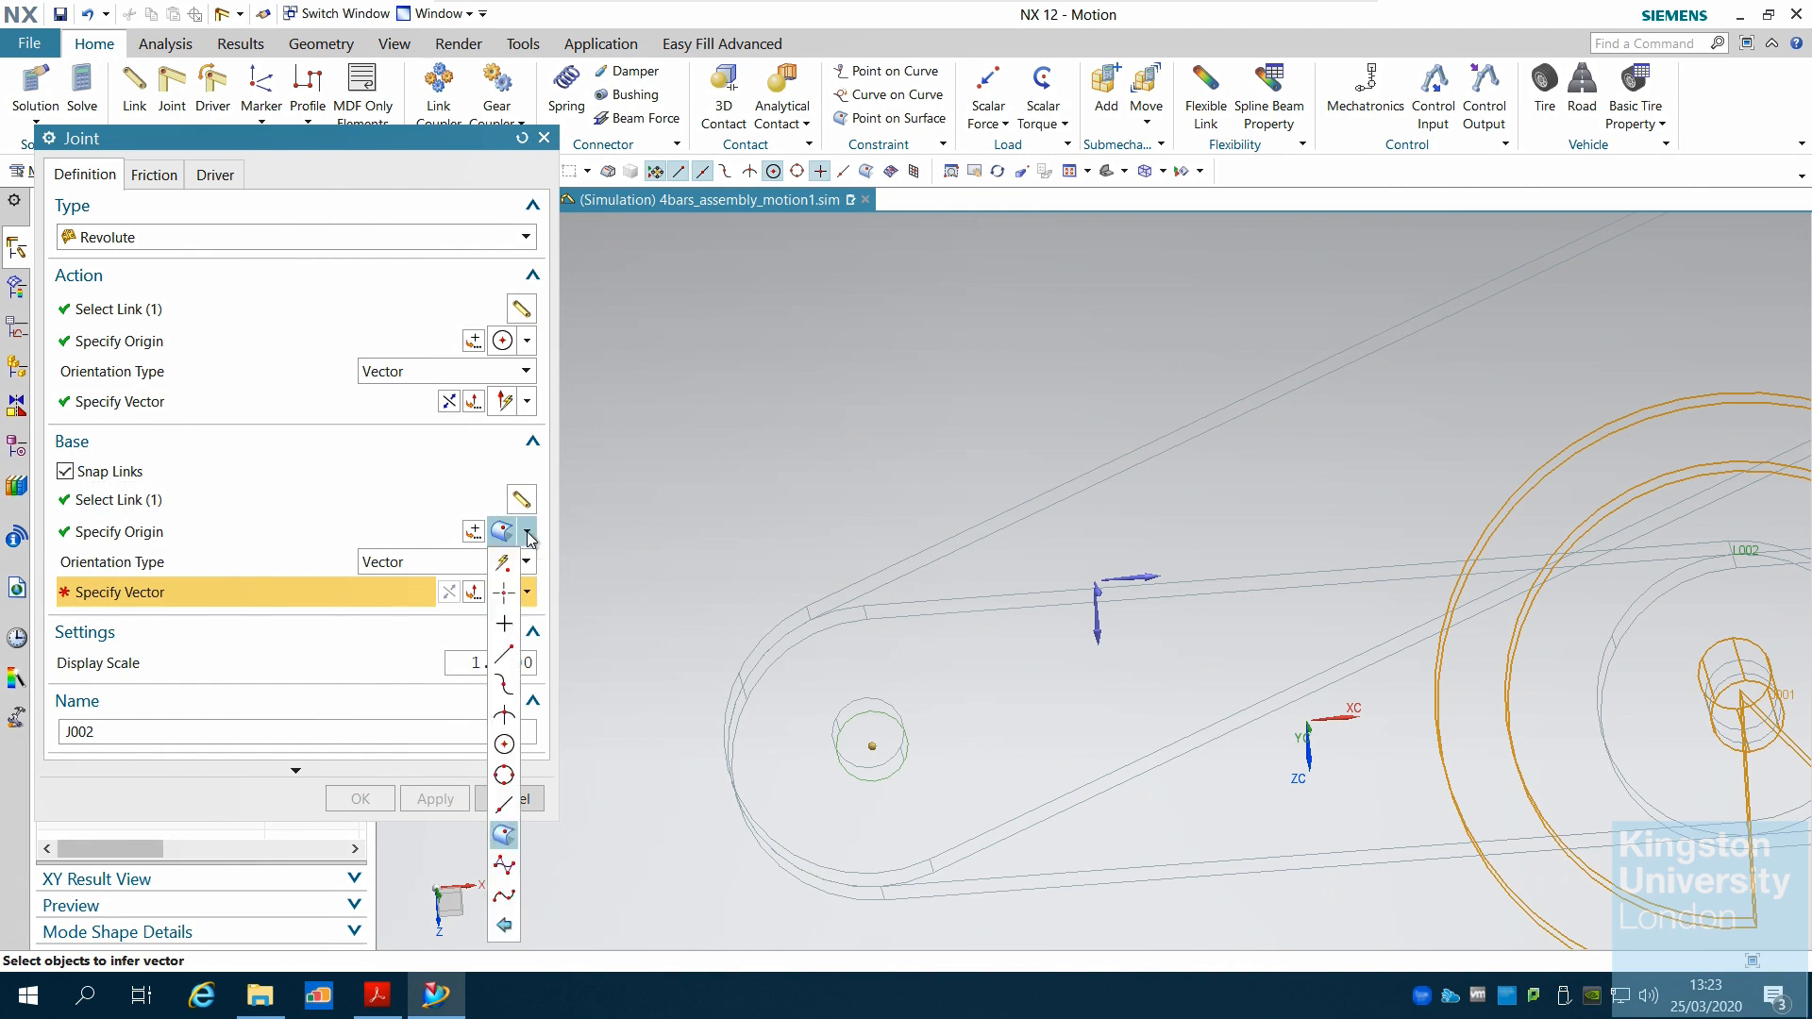
{"action": "left_click", "coordinate": [525, 533]}
{"action": "left_click", "coordinate": [528, 533]}
{"action": "left_click", "coordinate": [503, 745]}
{"action": "mouse_move", "coordinate": [850, 503]}
{"action": "middle_mouse_down"}
{"action": "mouse_move", "coordinate": [846, 368]}
{"action": "mouse_move", "coordinate": [866, 478]}
{"action": "middle_mouse_up"}
{"action": "left_click", "coordinate": [891, 605]}
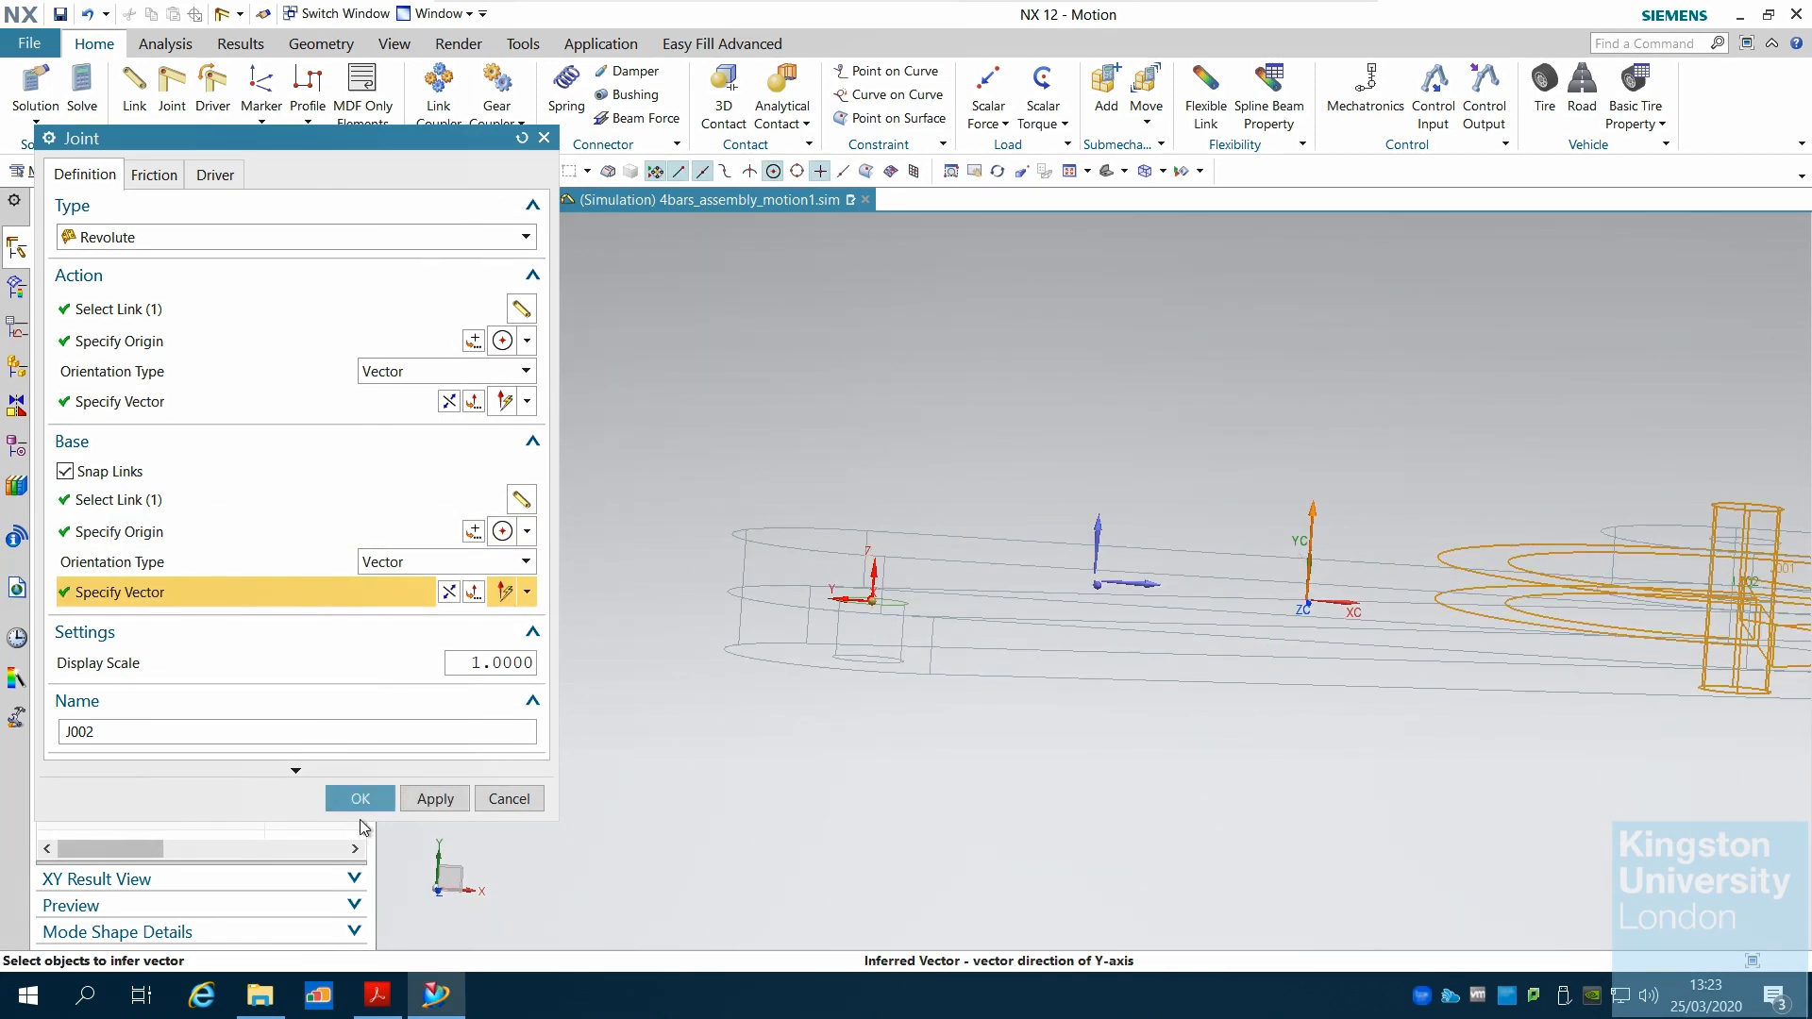
{"action": "left_click", "coordinate": [361, 798]}
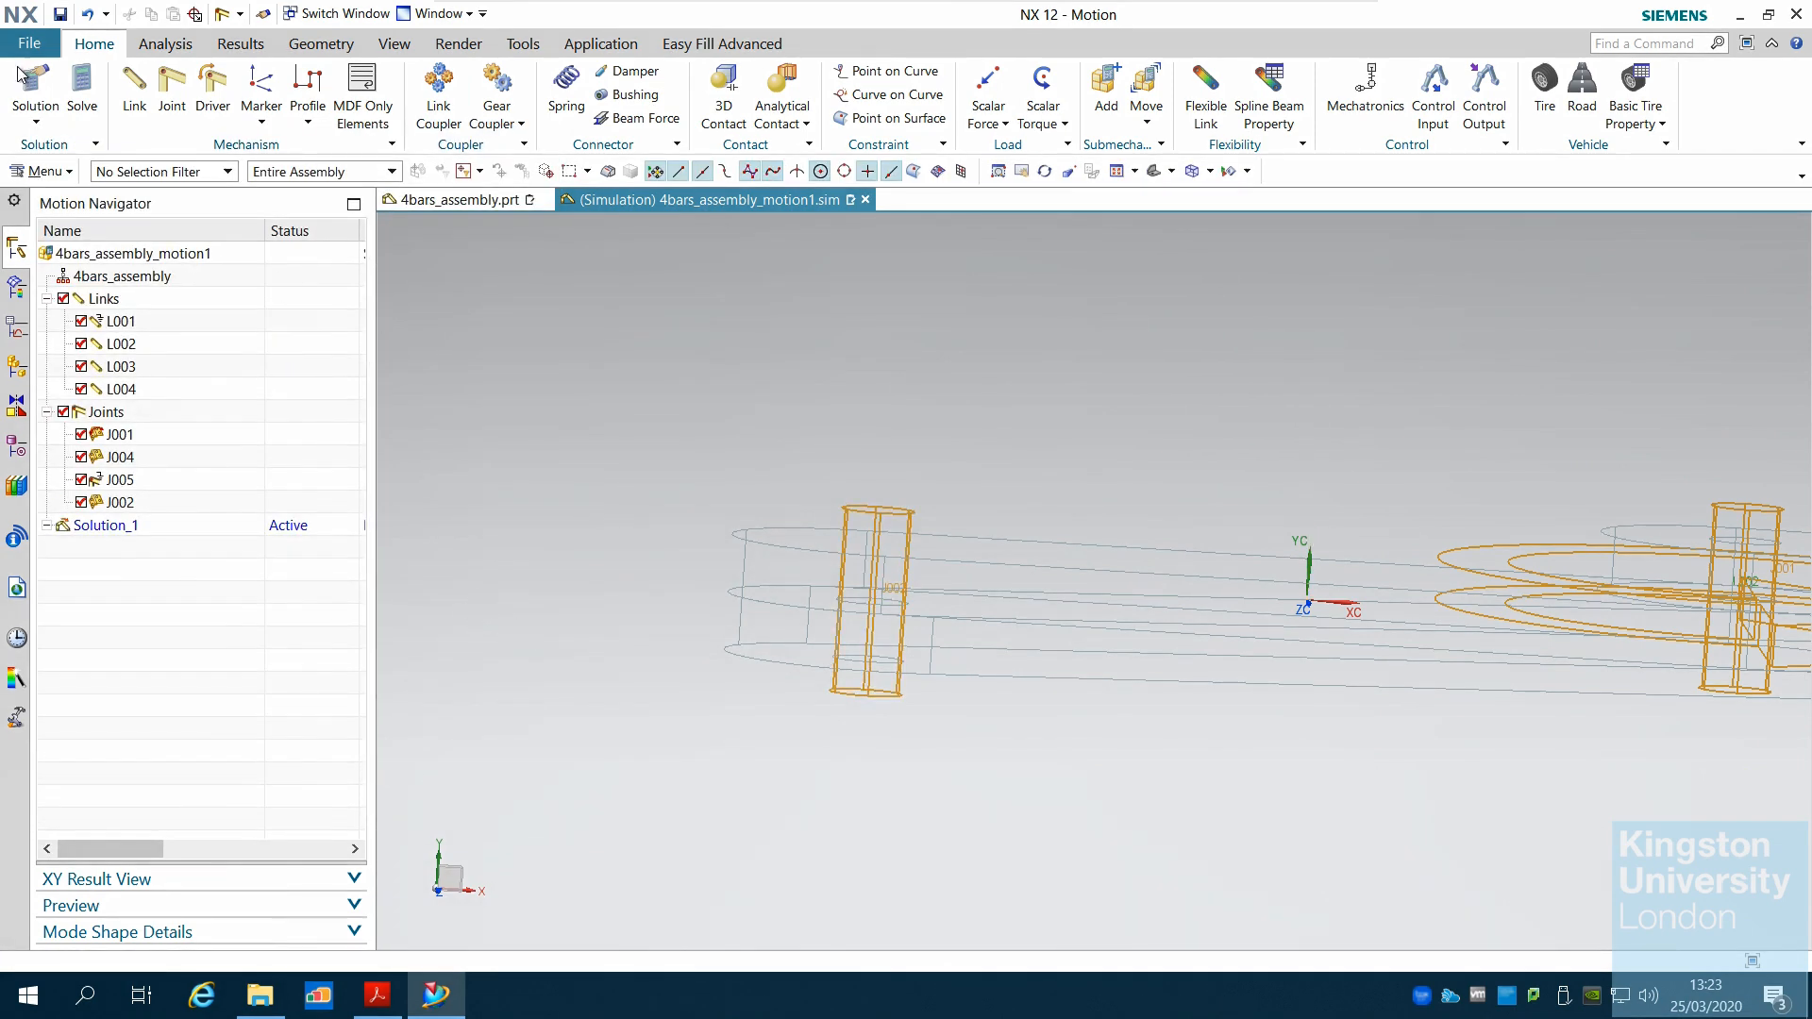
Step: Start a revolute joint with coupler link L003 as action, its origin at the upper pivot hole's centre and its vector along the Y-axis
{"action": "left_click", "coordinate": [176, 97]}
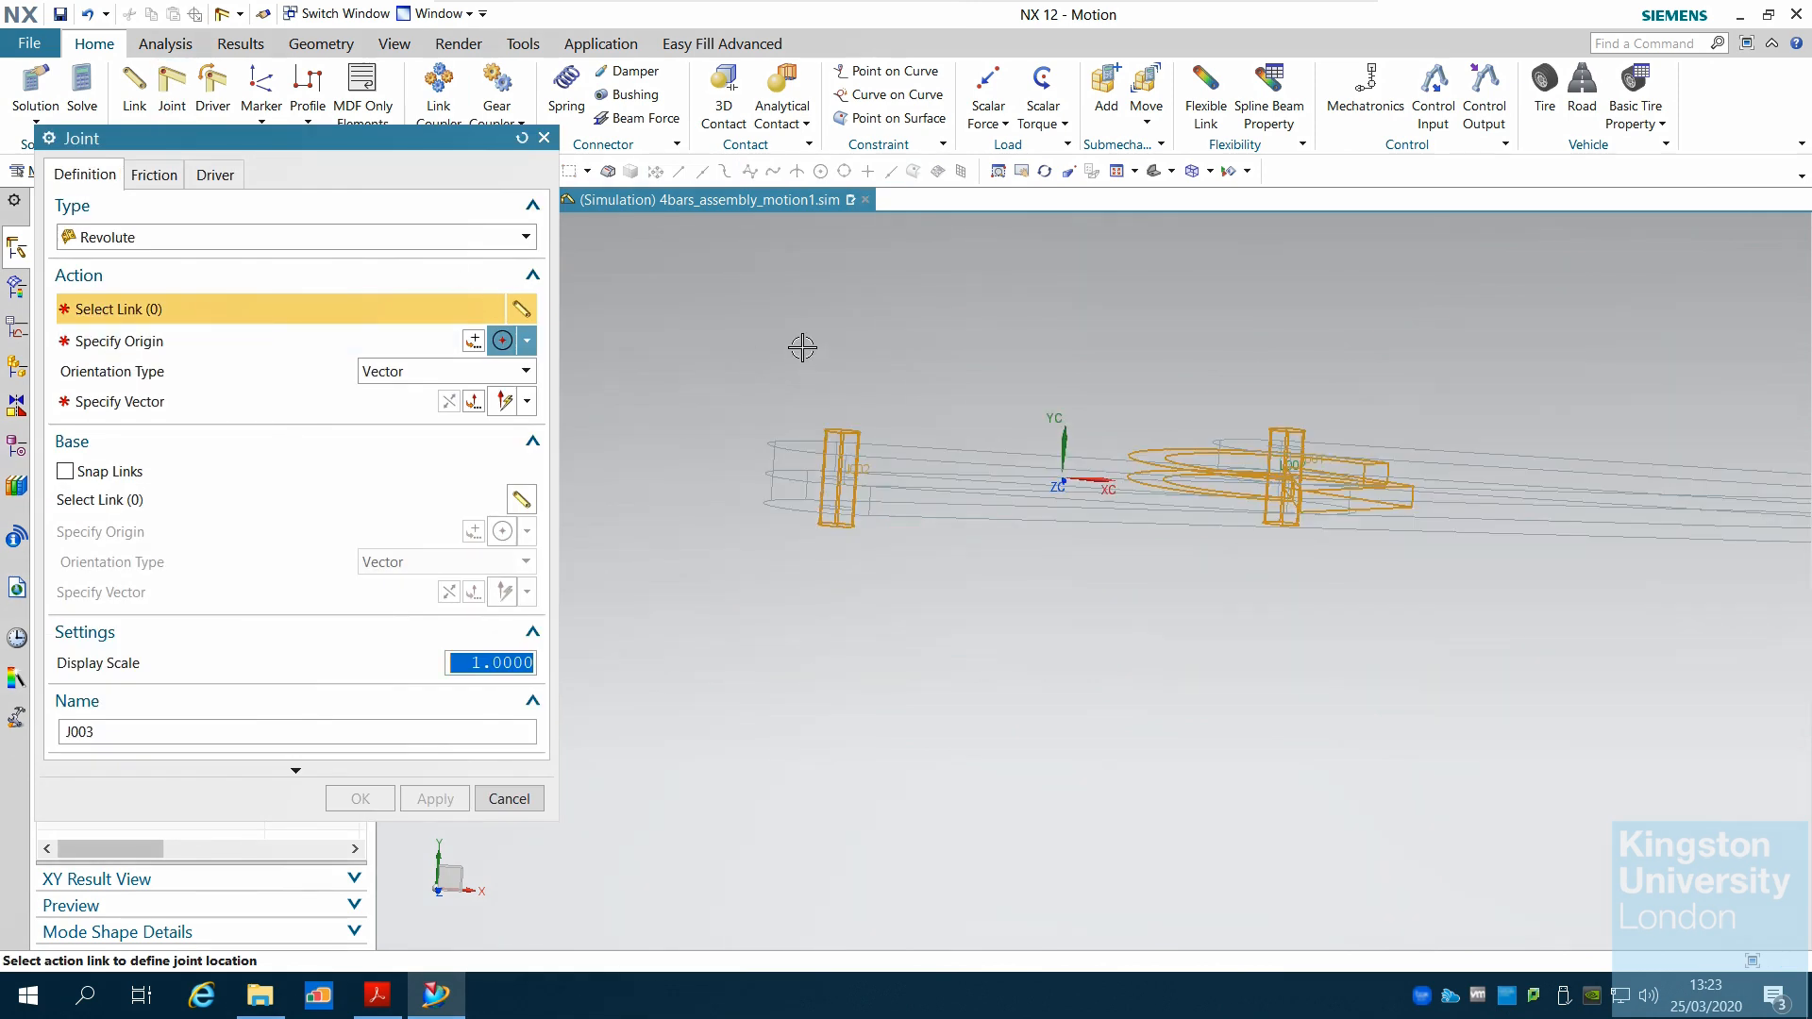
{"action": "middle_click_drag", "start_coordinate": [1180, 340], "coordinate": [871, 395]}
{"action": "scroll", "coordinate": [871, 395], "scroll_direction": "down", "scroll_amount": 3}
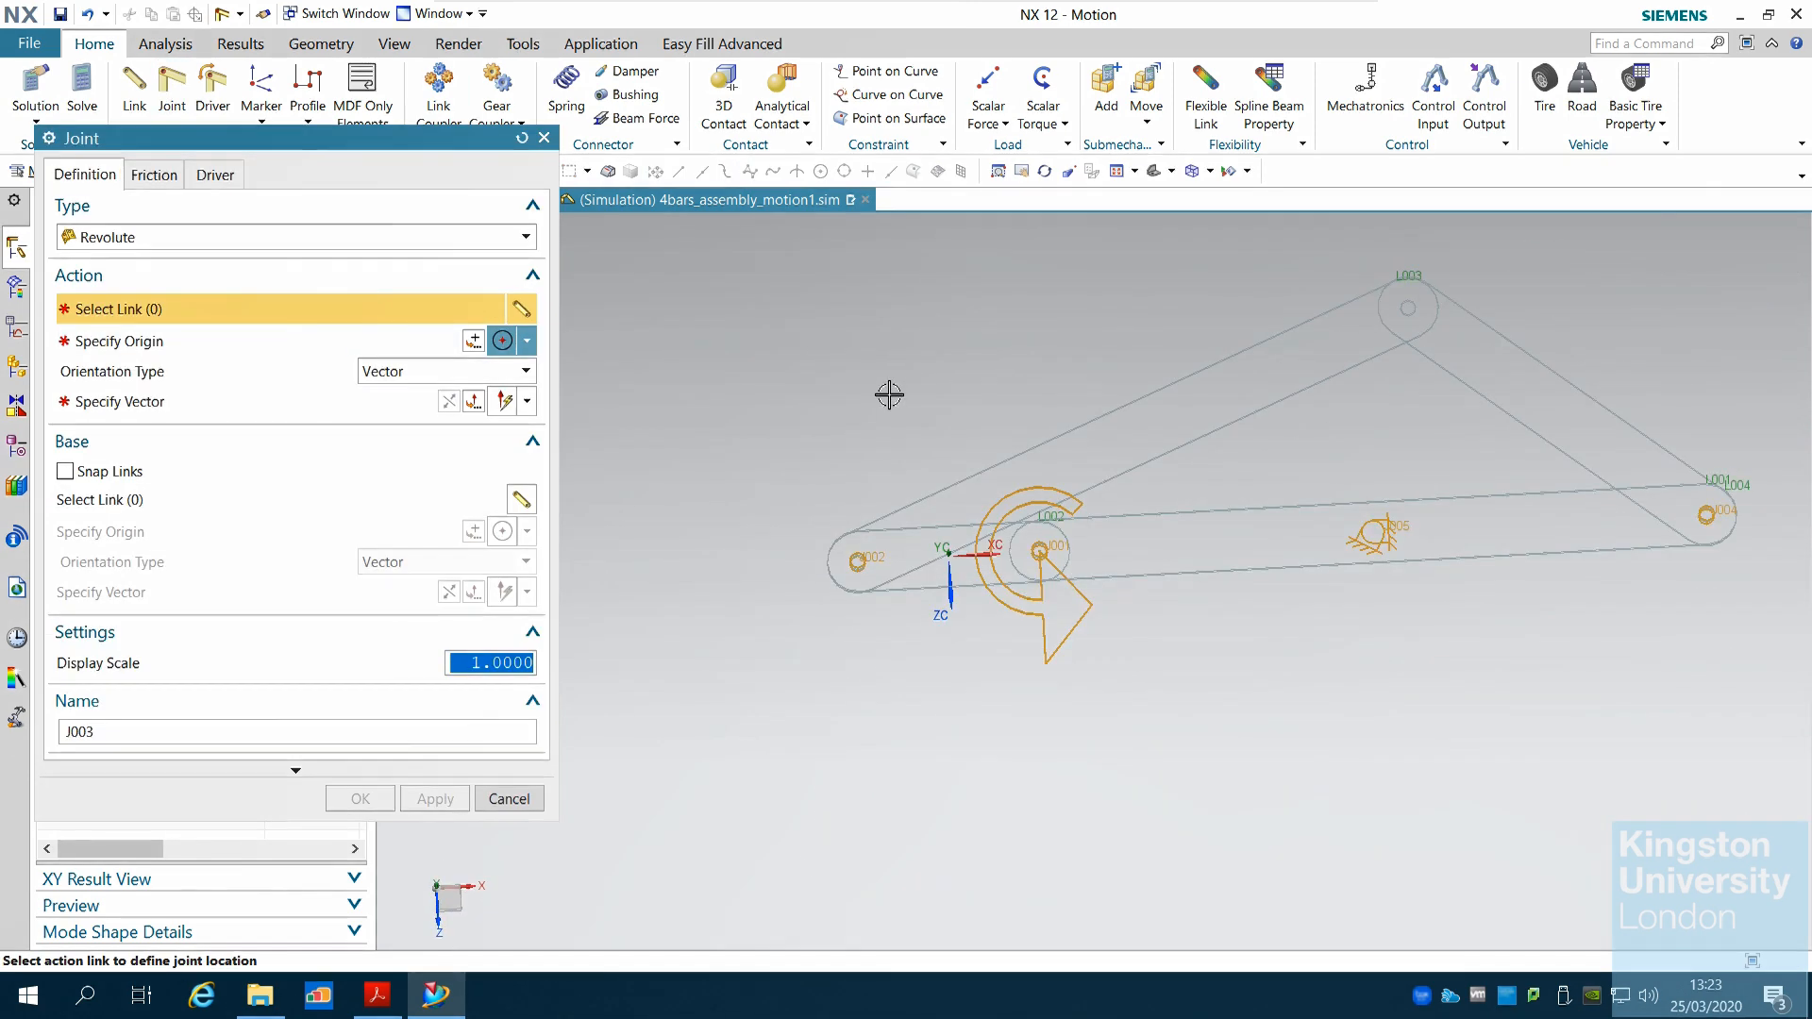
{"action": "scroll", "coordinate": [1557, 230], "scroll_direction": "up", "scroll_amount": 5}
{"action": "middle_click_drag", "start_coordinate": [1492, 375], "coordinate": [1469, 279]}
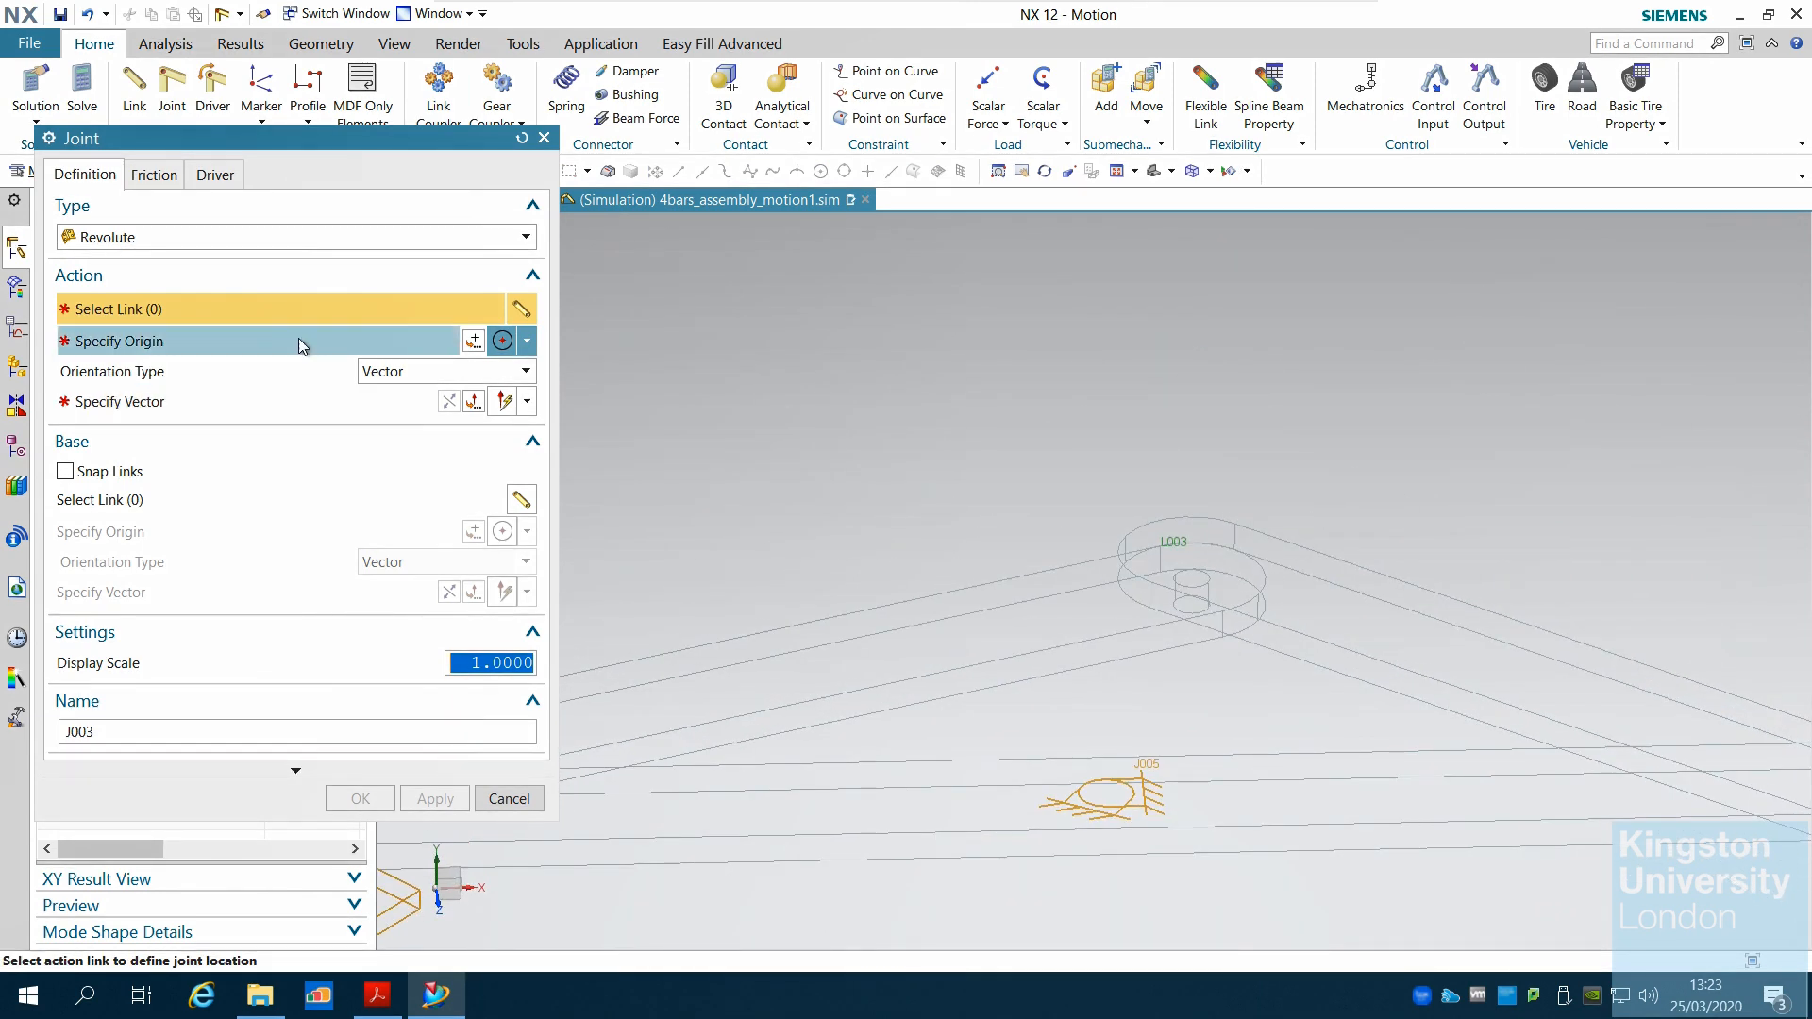
{"action": "left_click", "coordinate": [904, 660]}
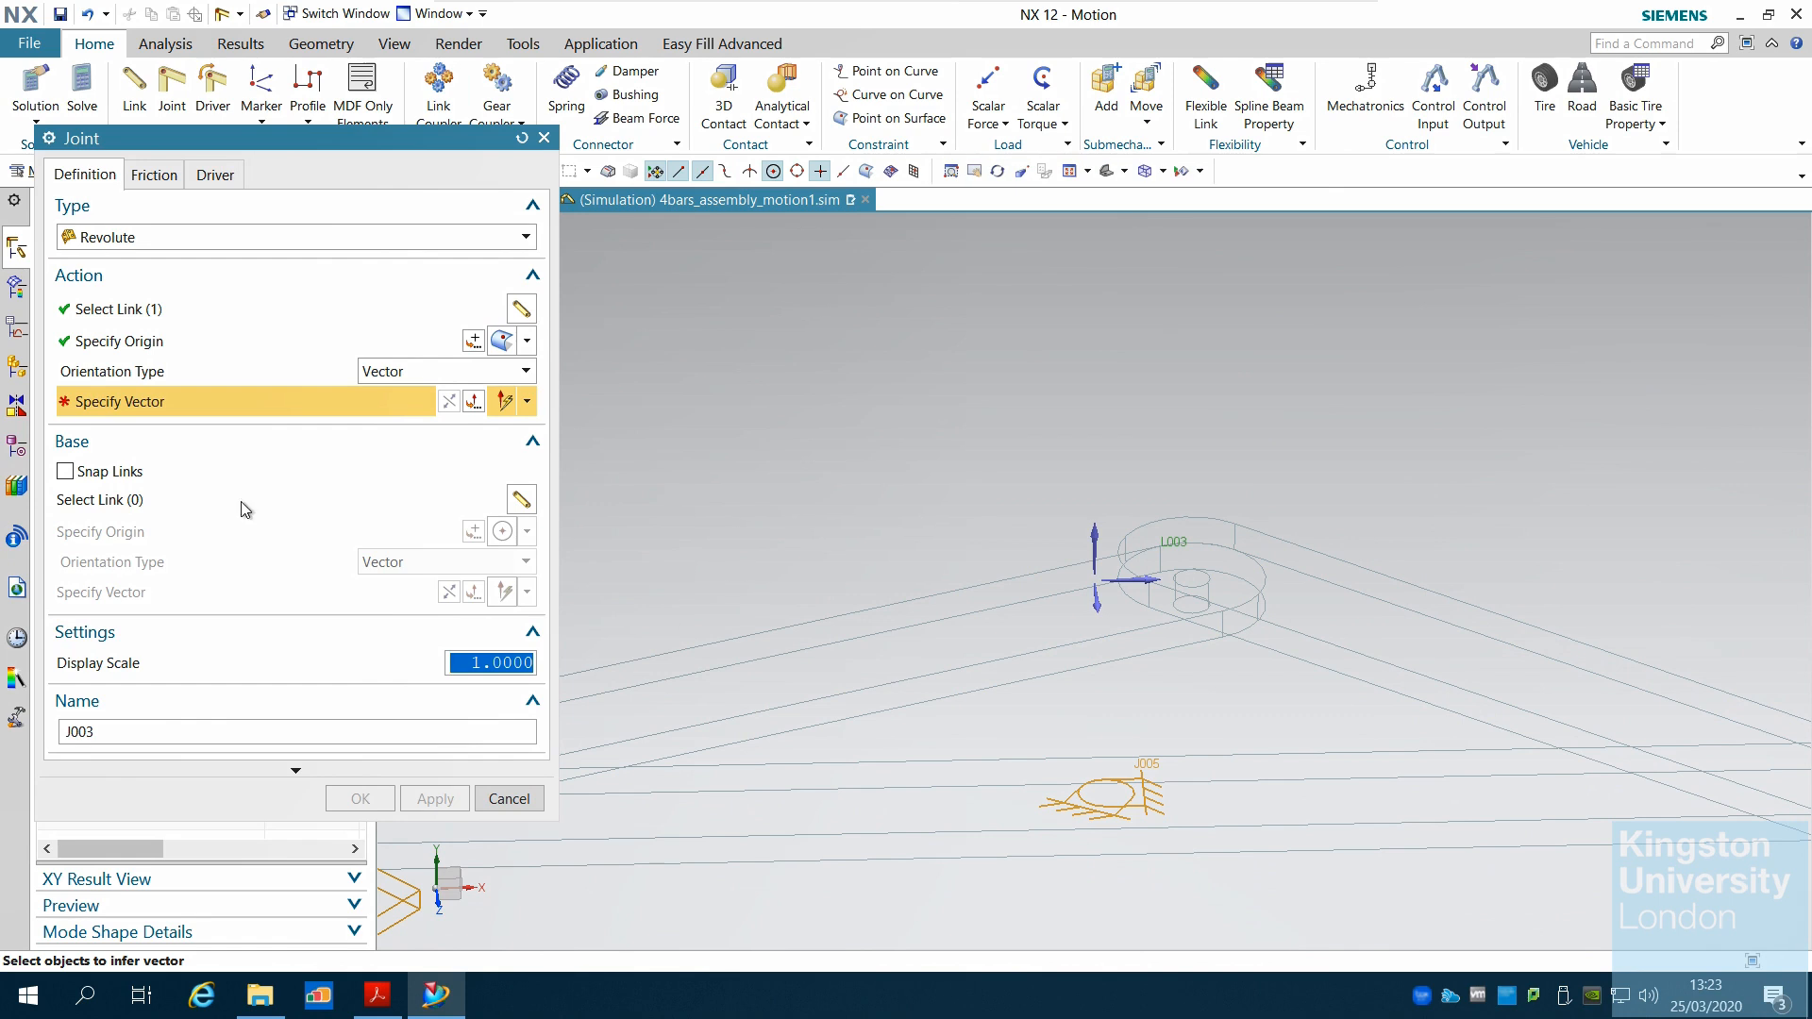
{"action": "left_click", "coordinate": [527, 401]}
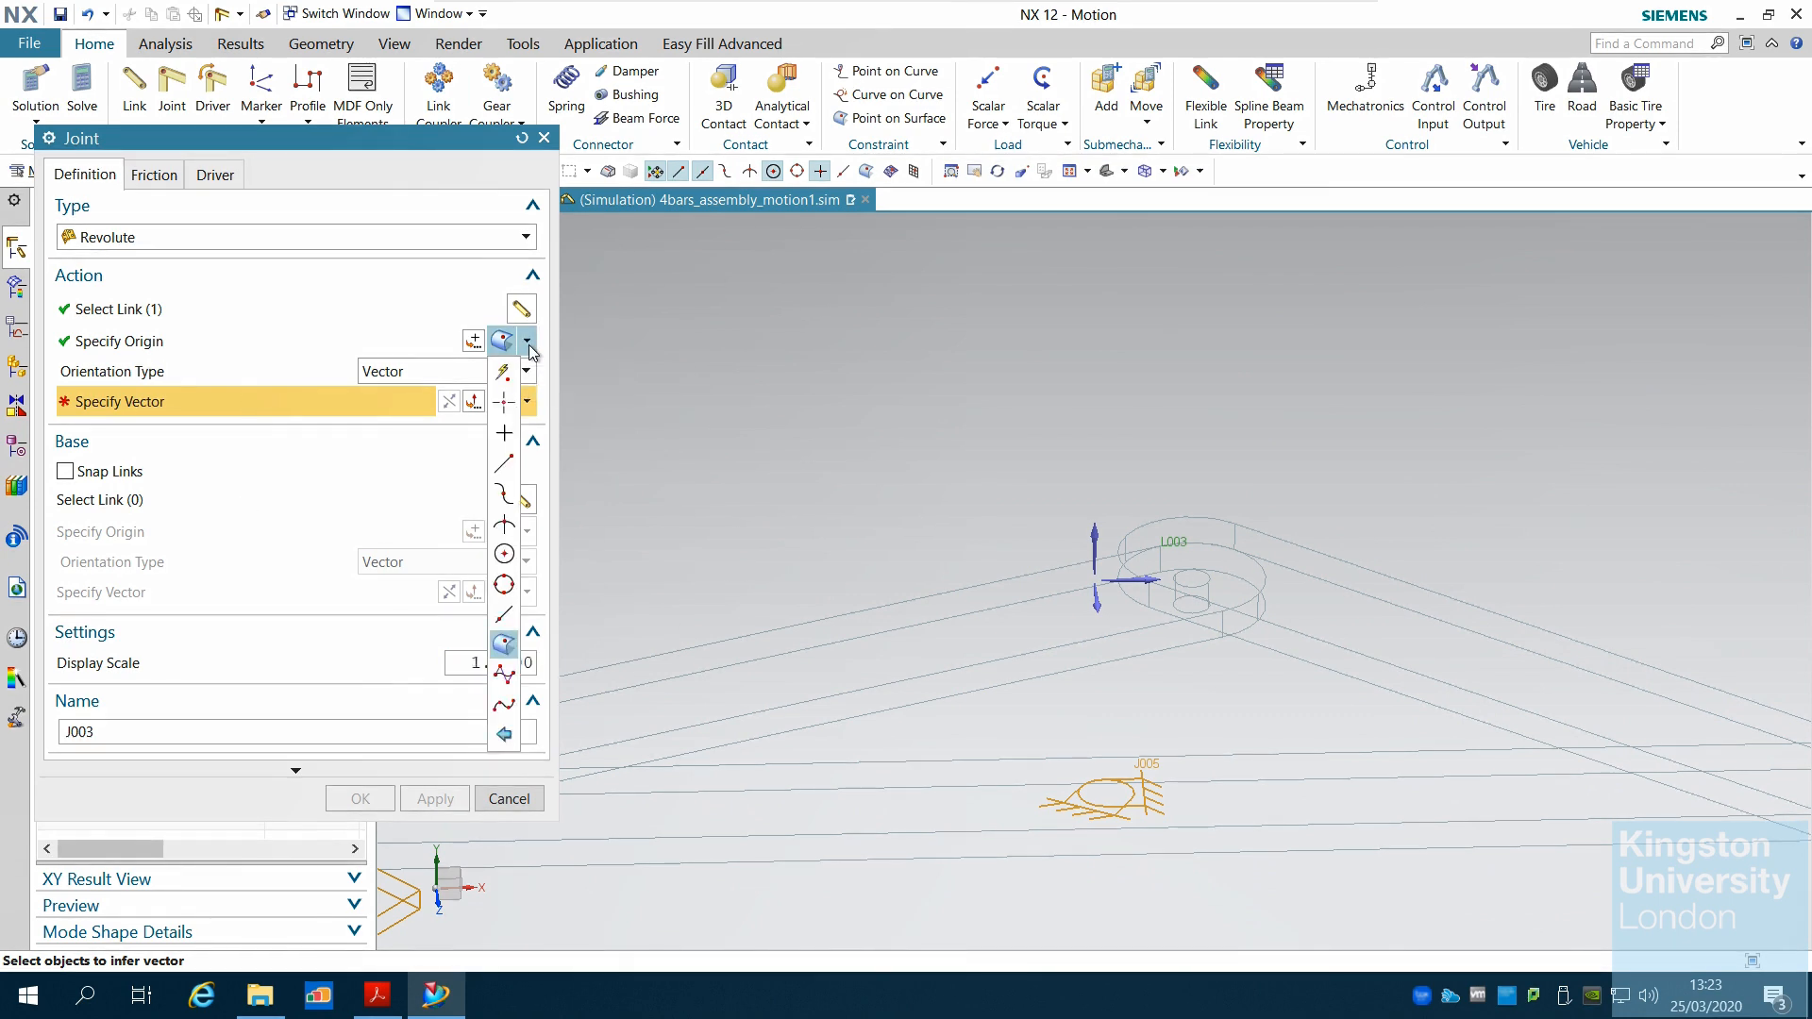
{"action": "left_click", "coordinate": [513, 558]}
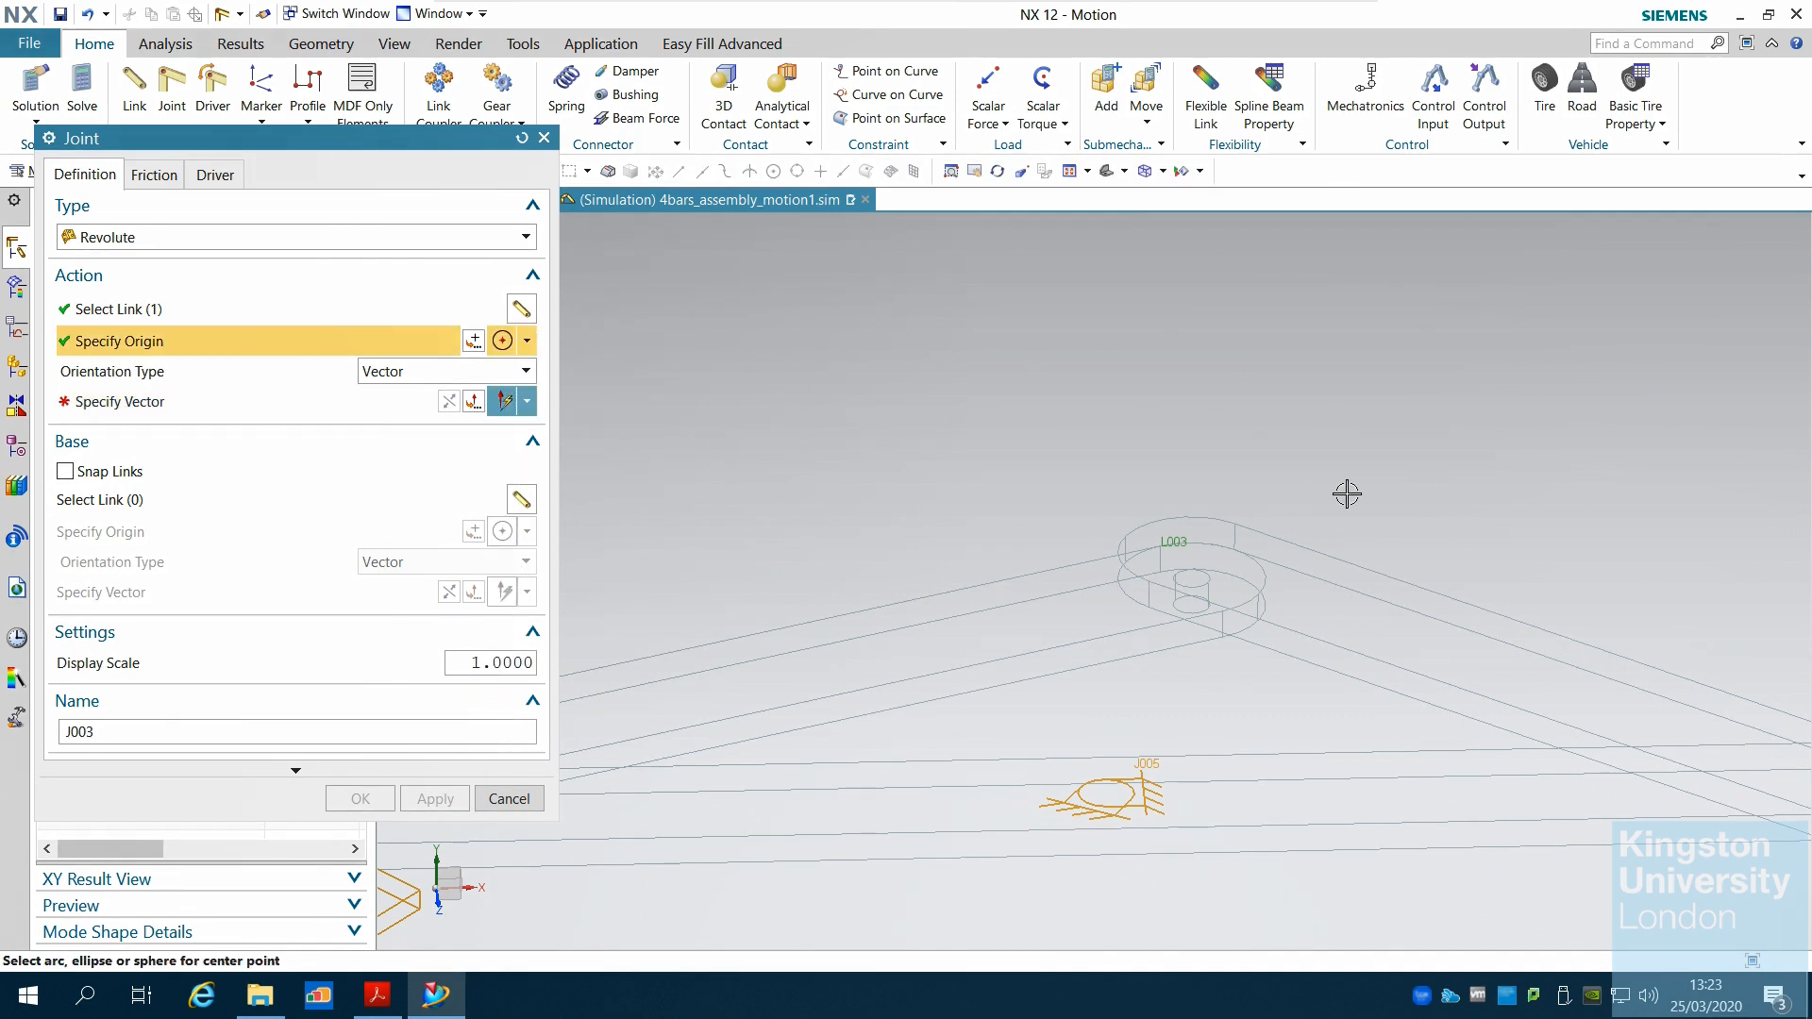
{"action": "middle_click_drag", "start_coordinate": [1340, 476], "coordinate": [1323, 513]}
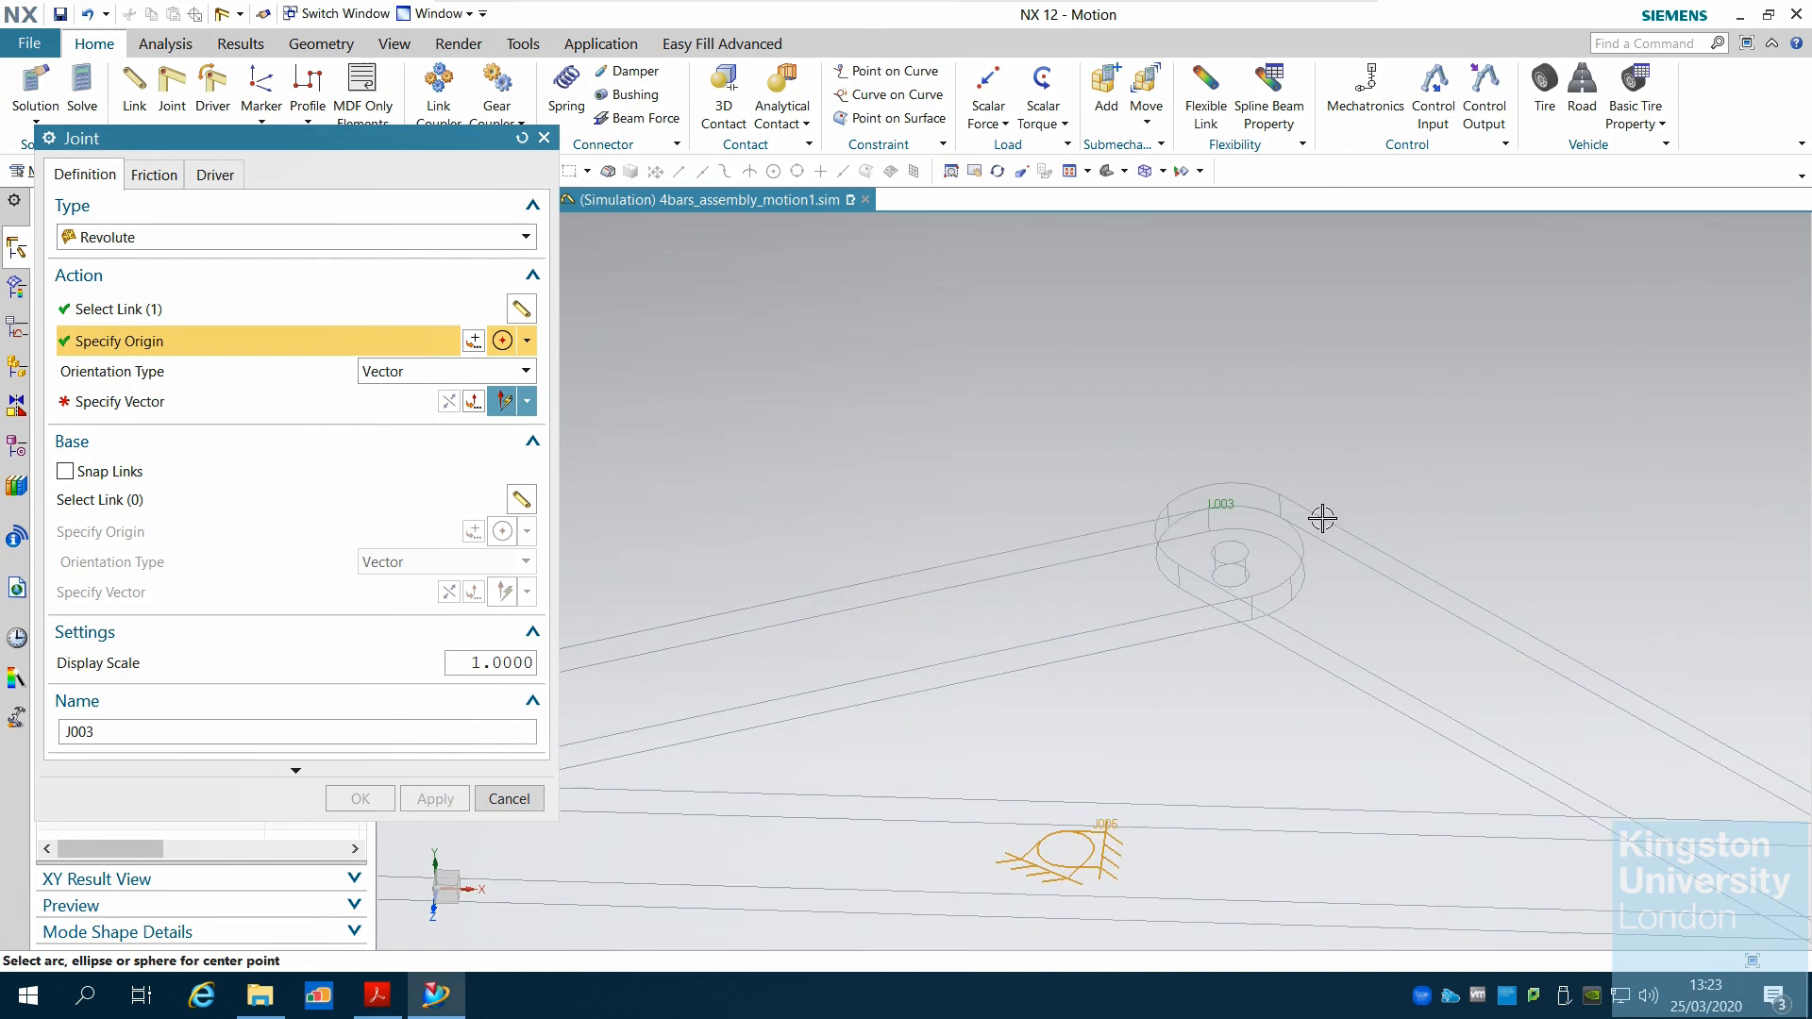
{"action": "left_click", "coordinate": [1244, 558]}
{"action": "left_click", "coordinate": [1168, 470]}
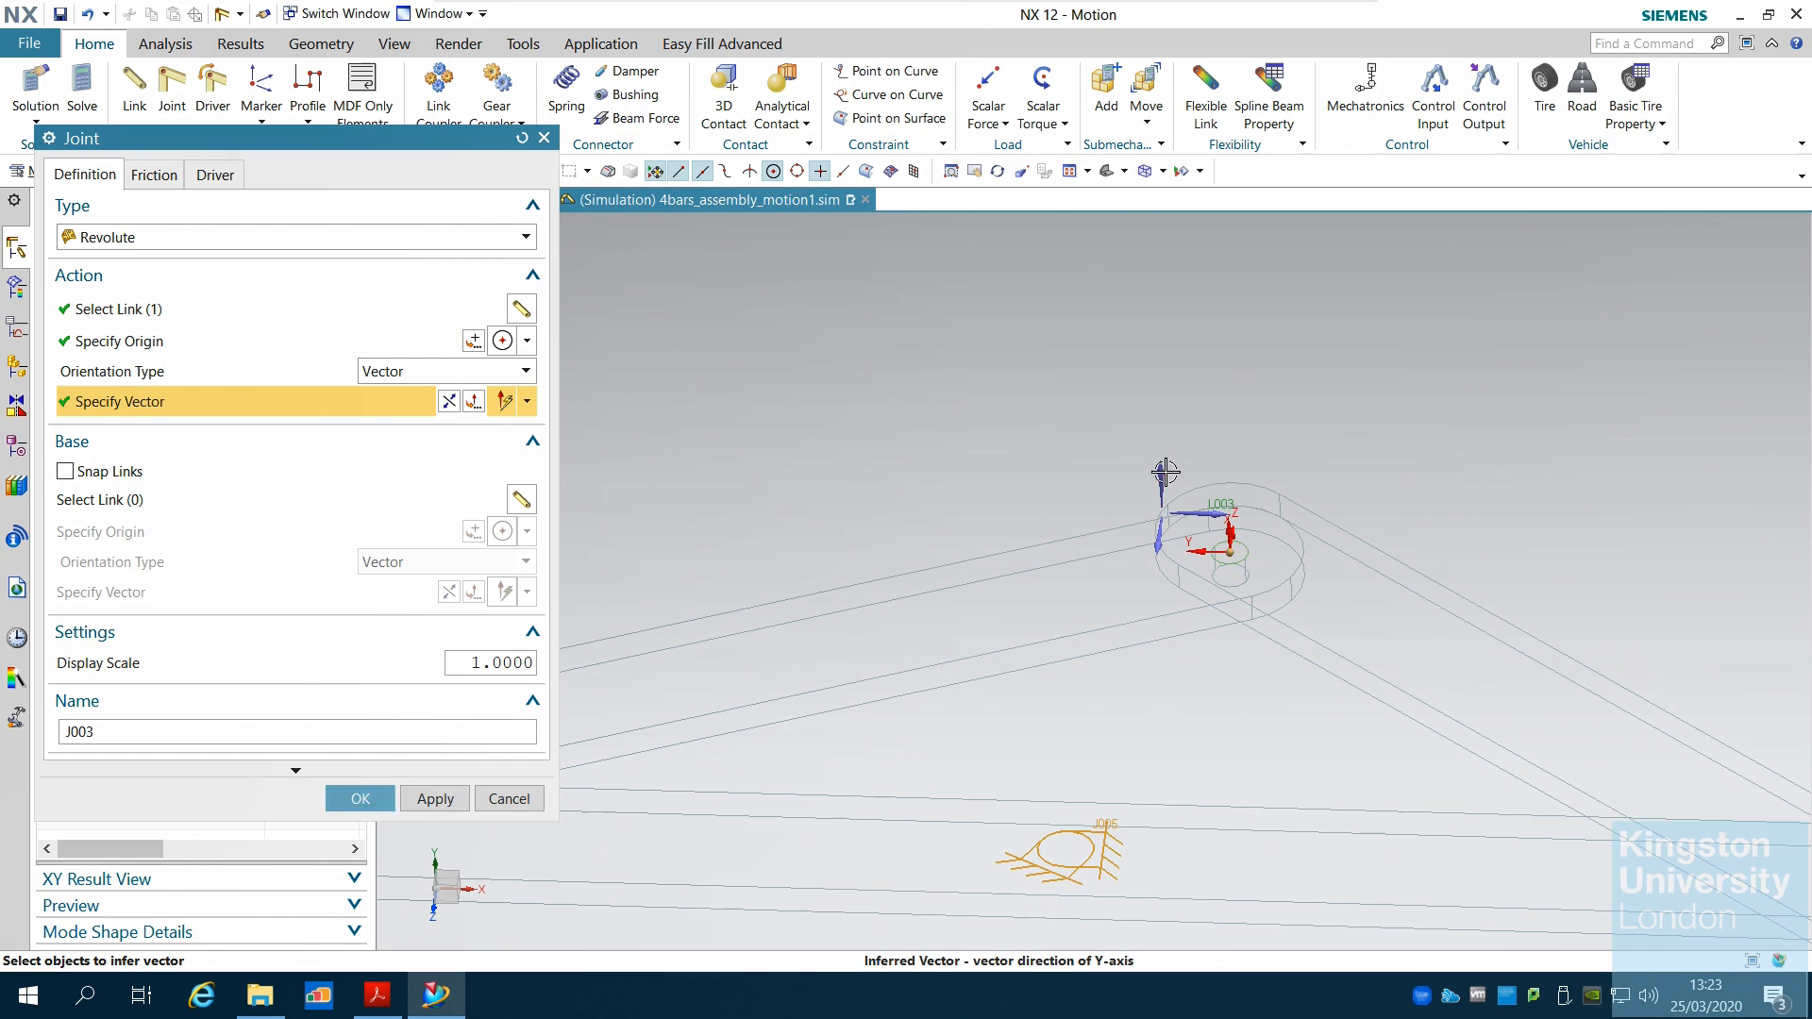
Step: Snap the joint to rocker link L004 as base, using the upper pivot hole's arc centre and the Y-axis vector, and create it
{"action": "left_click", "coordinate": [65, 471]}
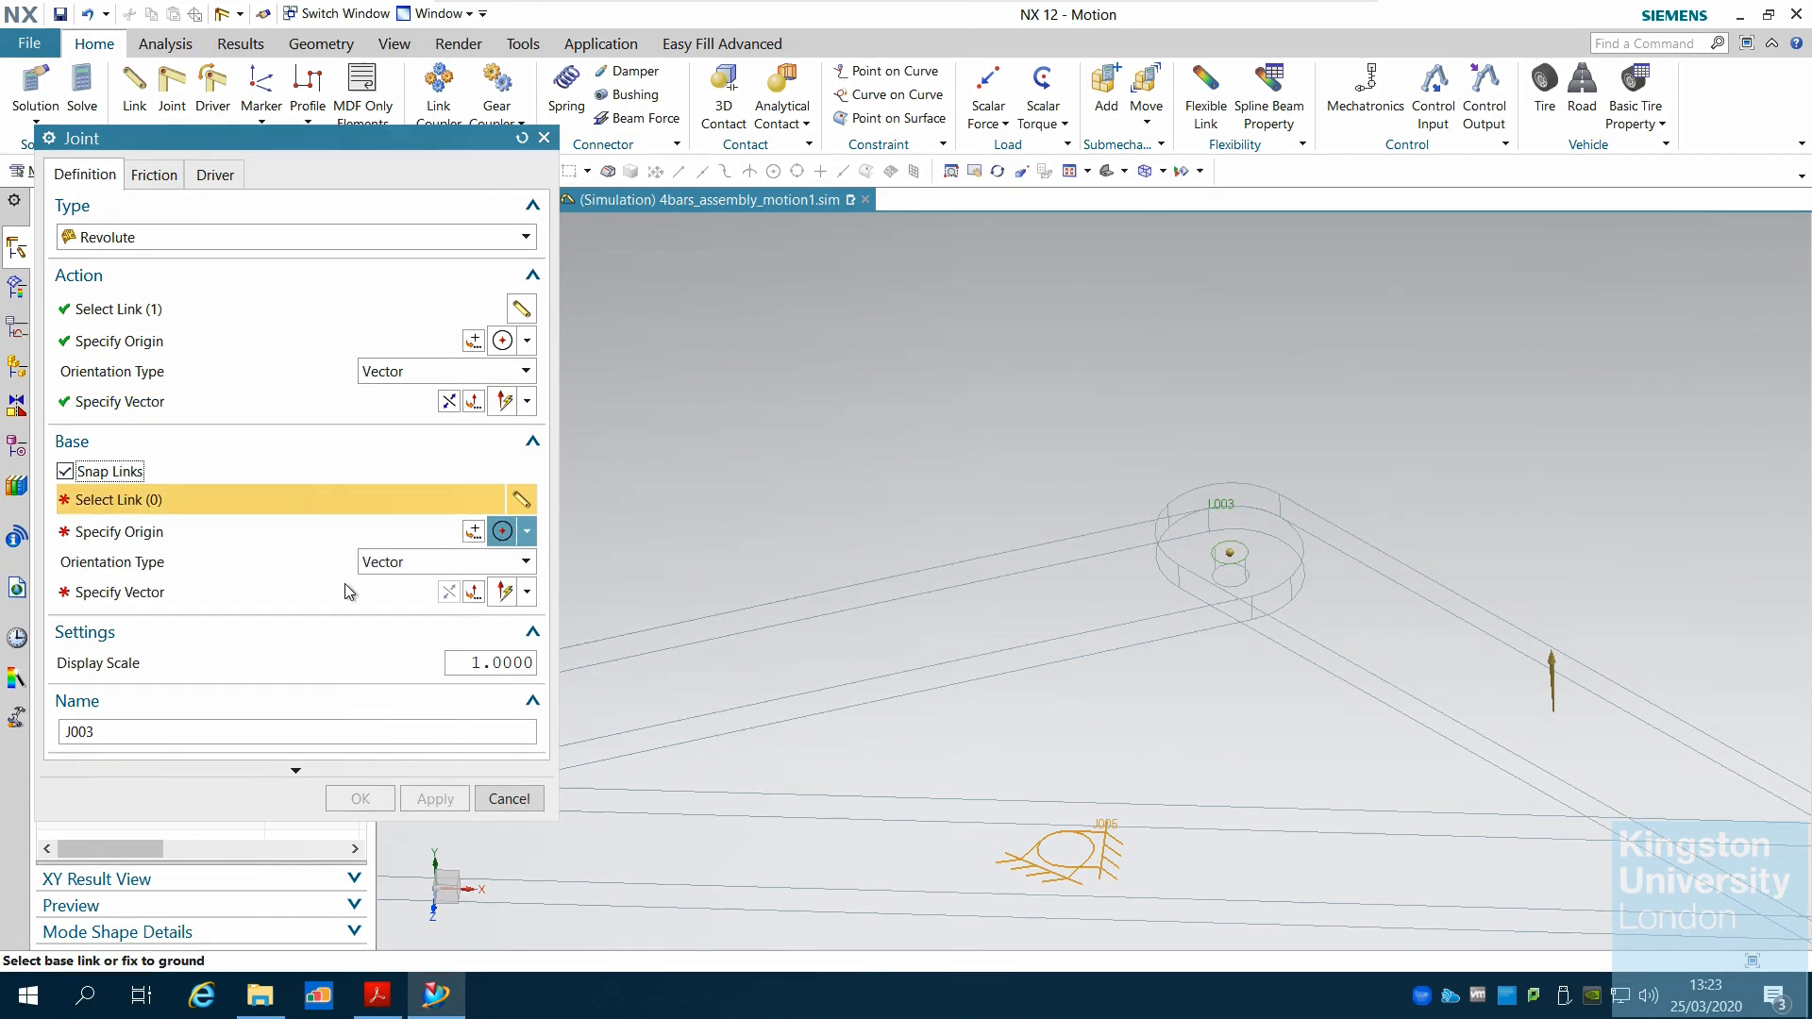
{"action": "left_click", "coordinate": [1525, 693]}
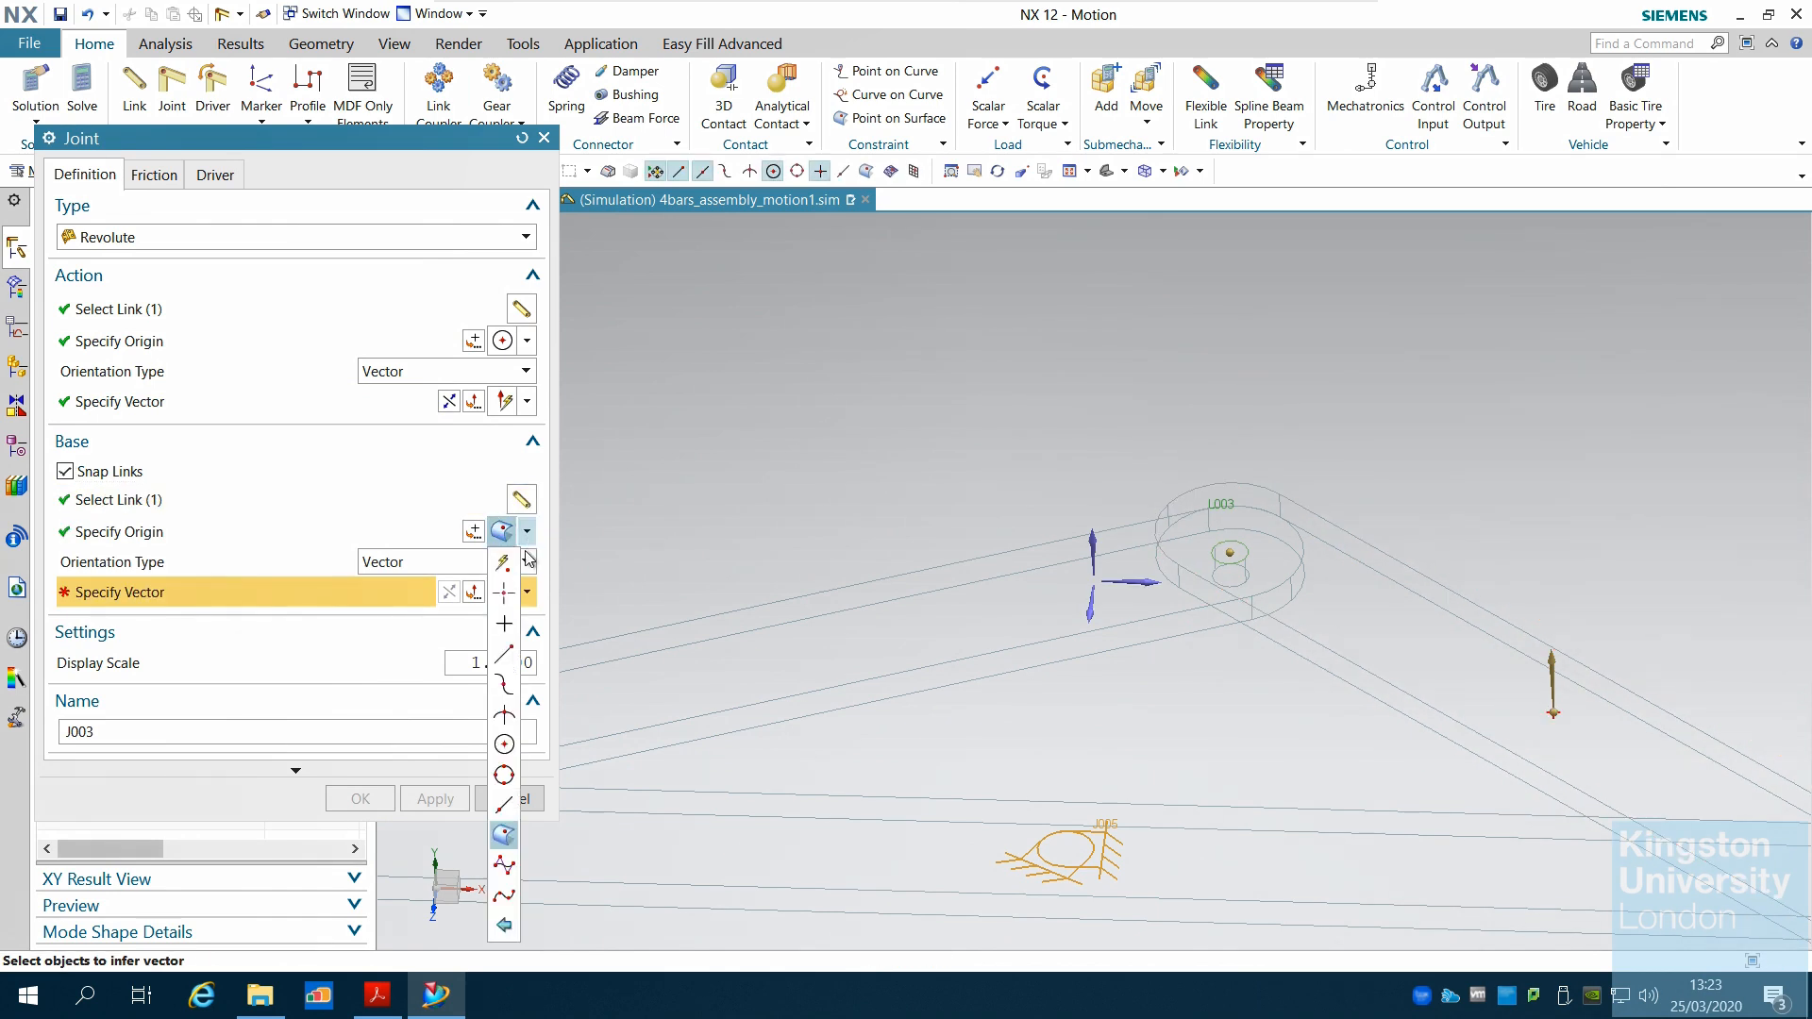
{"action": "left_click", "coordinate": [504, 744]}
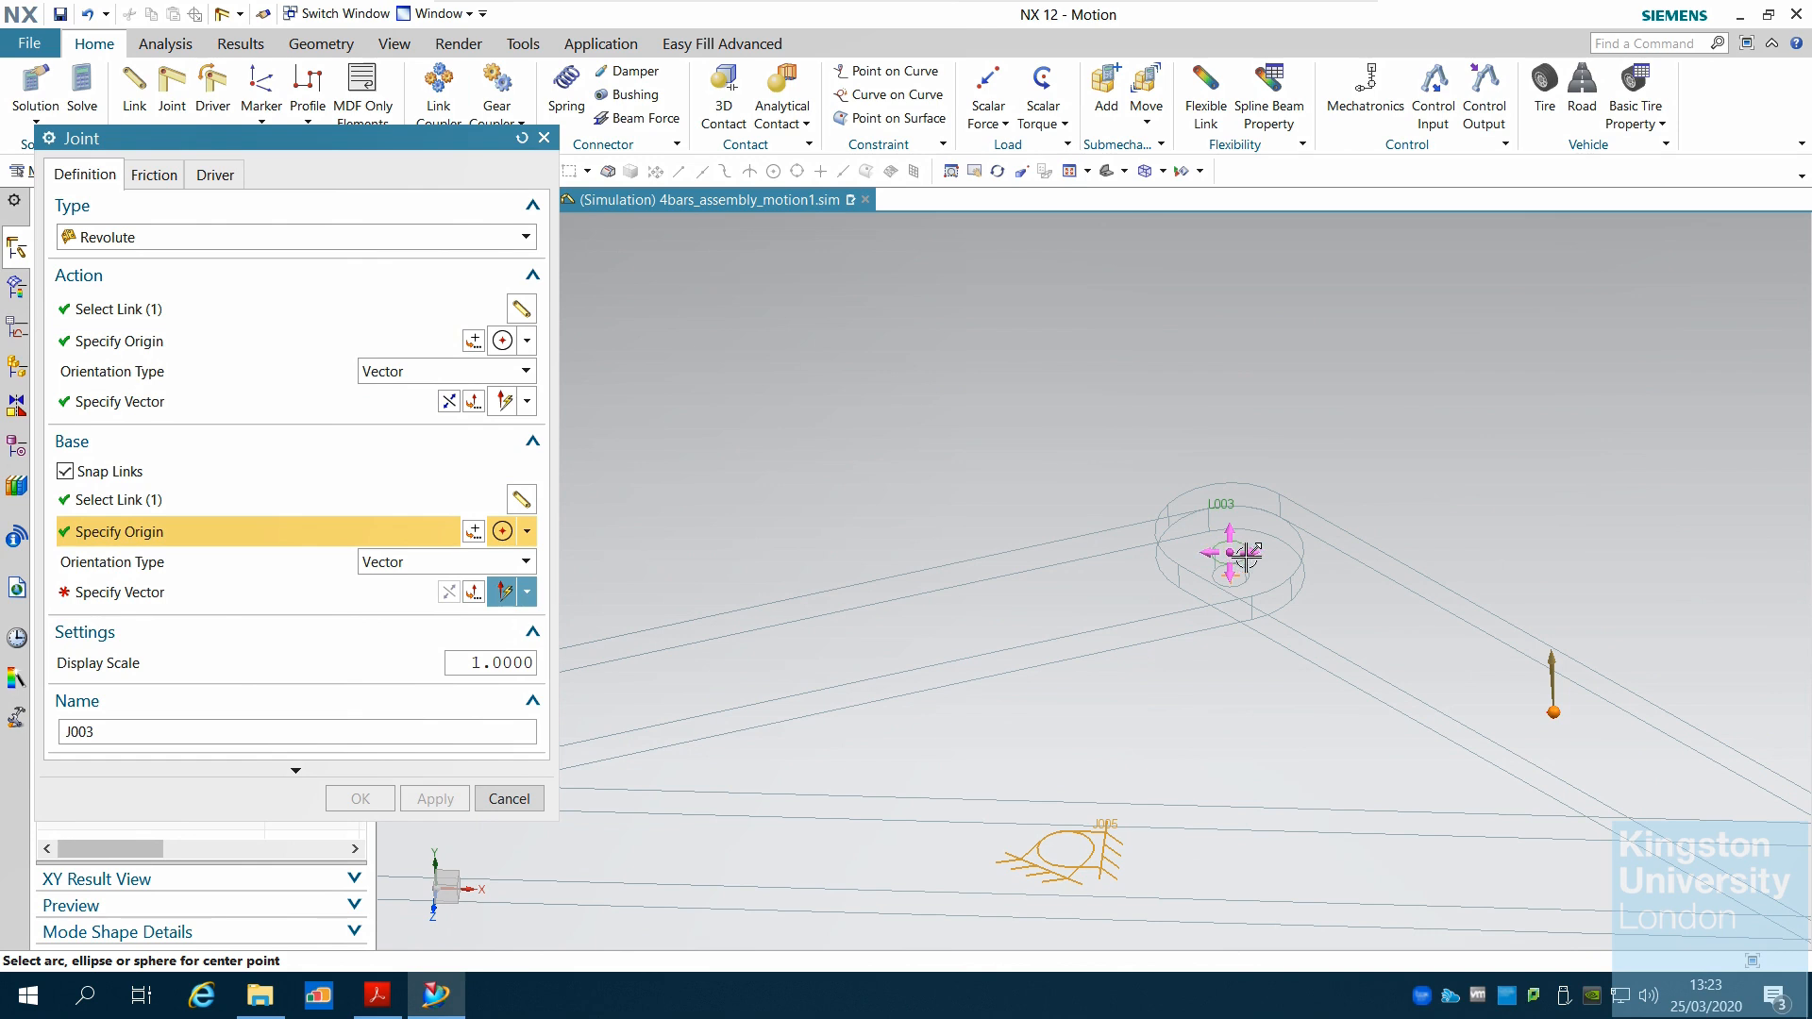
{"action": "left_click", "coordinate": [1247, 558]}
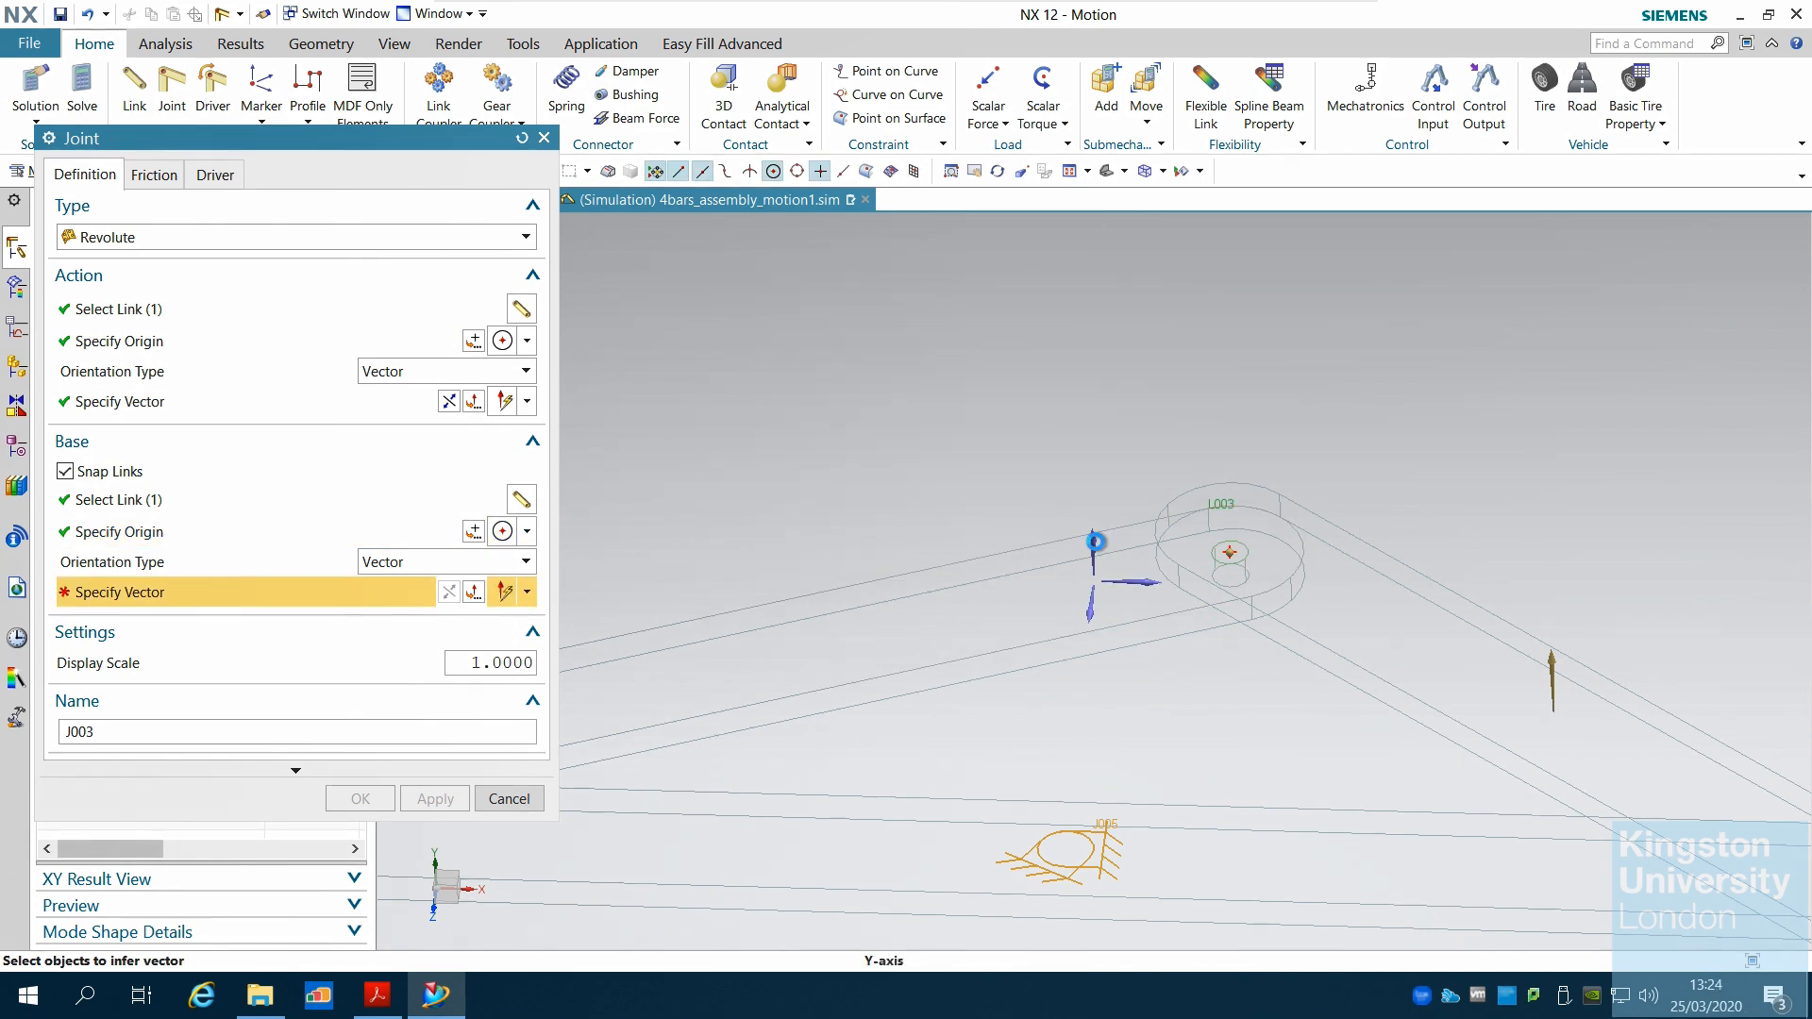
{"action": "left_click", "coordinate": [1095, 542]}
{"action": "left_click", "coordinate": [359, 798]}
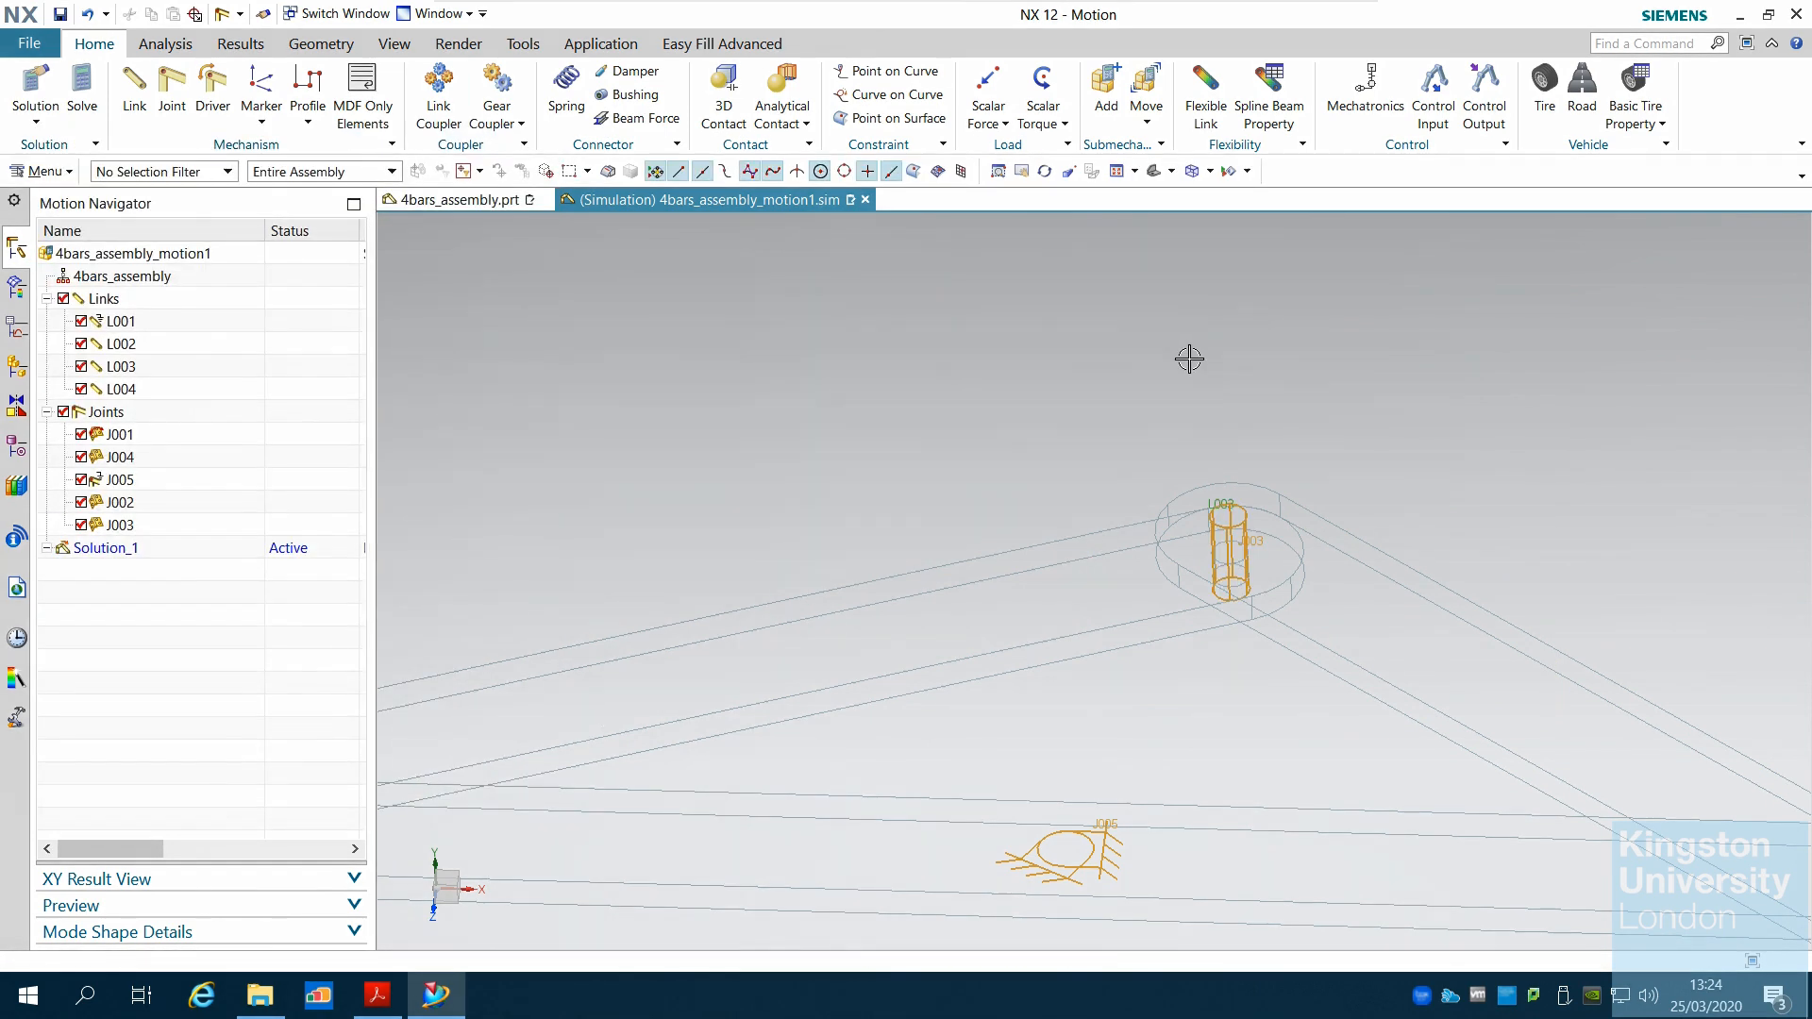
Step: Create and solve Solution_2 as a Kinematics/Dynamics normal run of 20 s with 360 steps
{"action": "scroll", "coordinate": [897, 478], "scroll_direction": "down", "scroll_amount": 3}
{"action": "scroll", "coordinate": [906, 455], "scroll_direction": "down", "scroll_amount": 1}
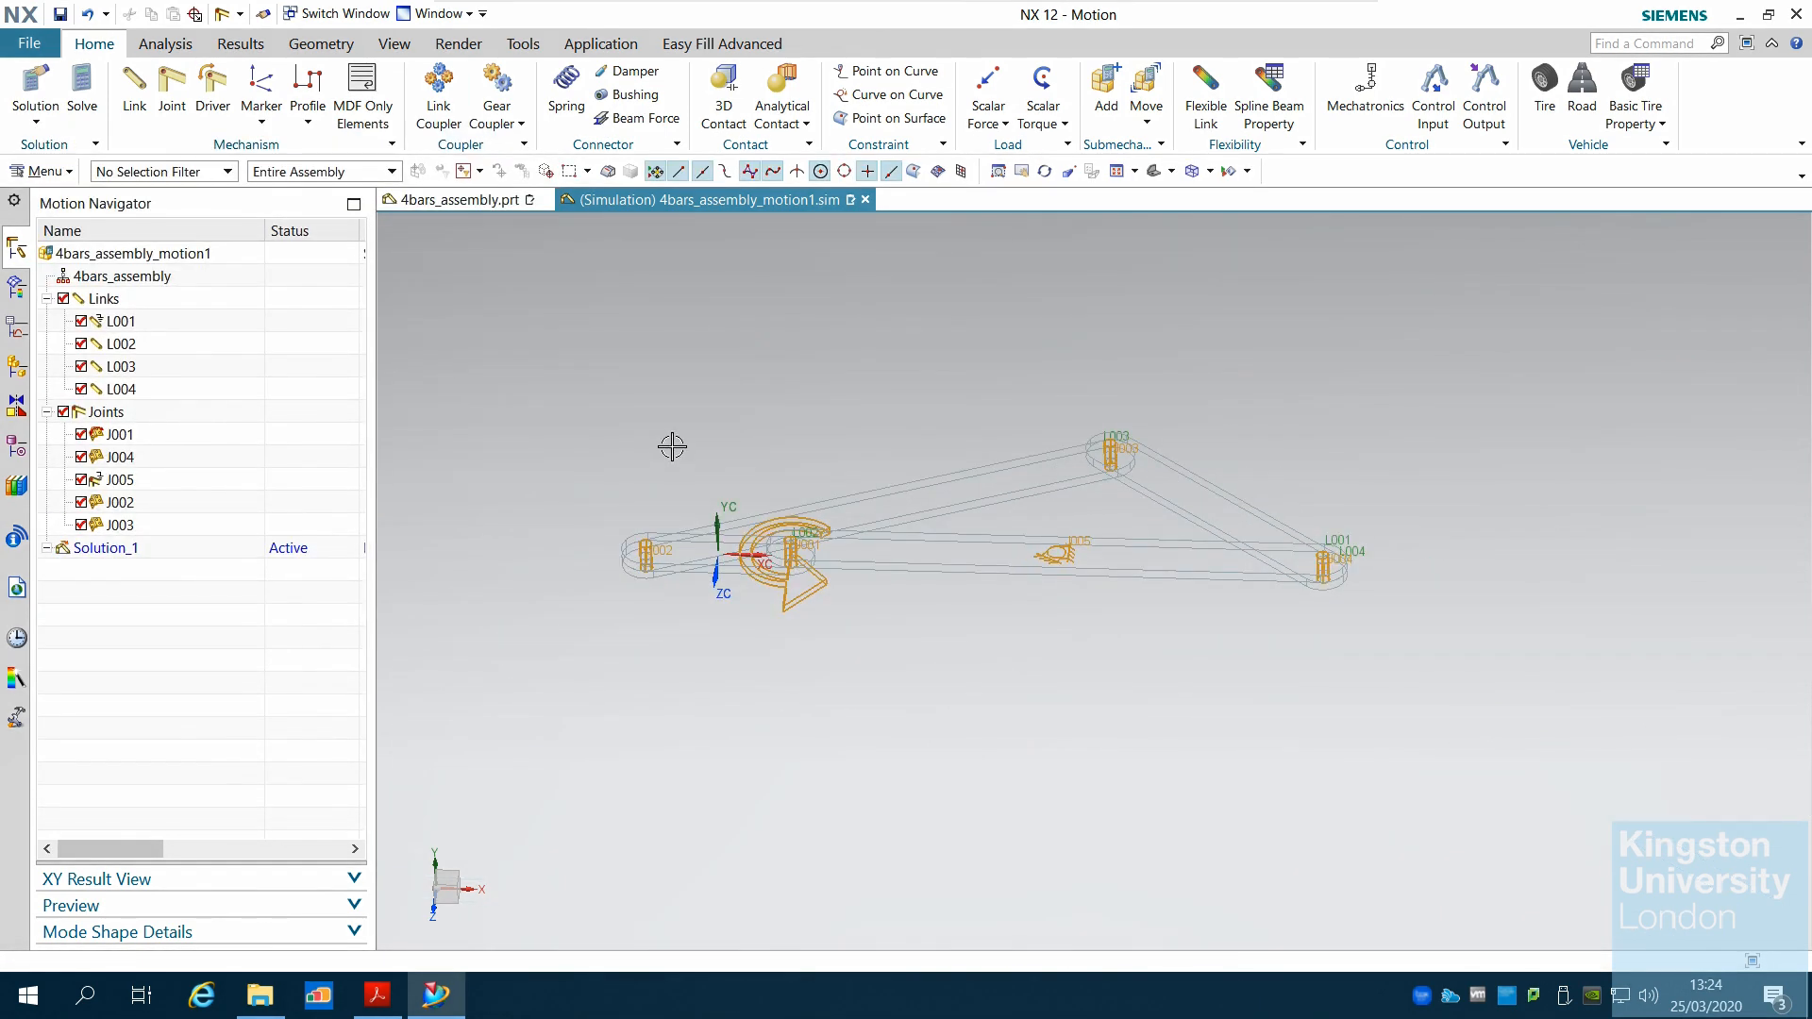
{"action": "mouse_move", "coordinate": [672, 446]}
{"action": "middle_mouse_down"}
{"action": "mouse_move", "coordinate": [676, 485]}
{"action": "mouse_move", "coordinate": [661, 477]}
{"action": "middle_mouse_up"}
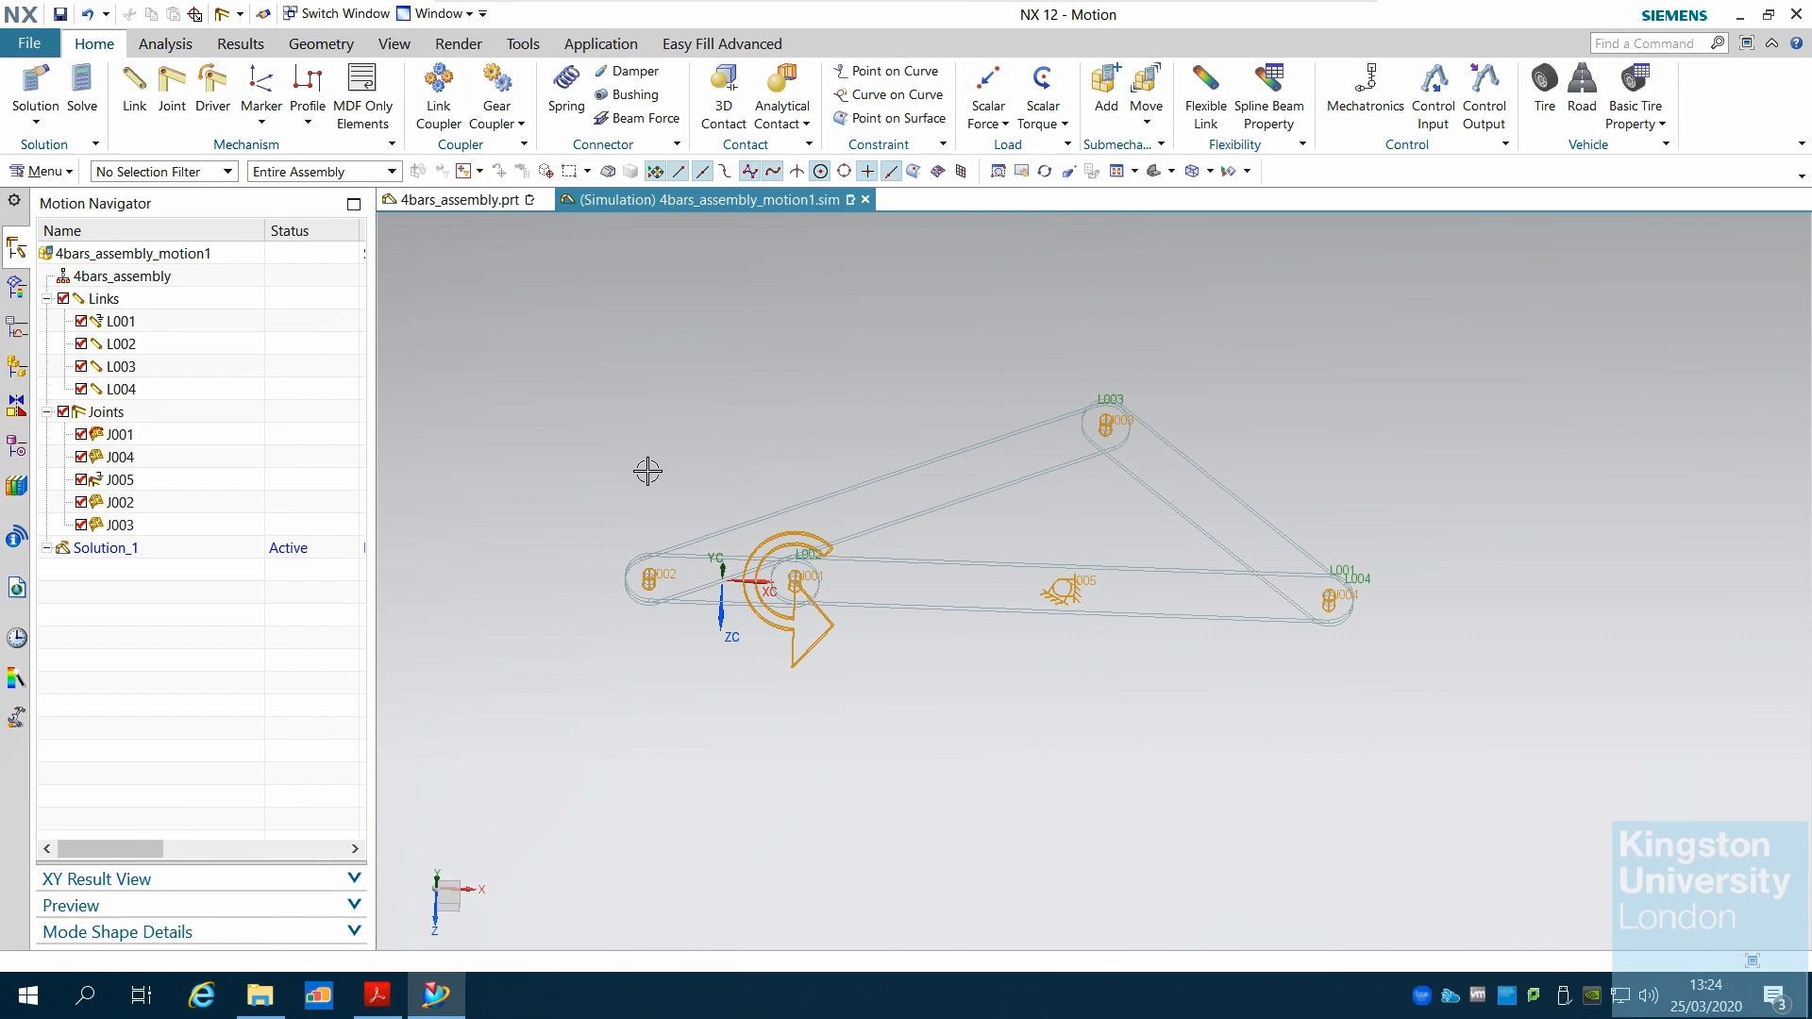
{"action": "left_click", "coordinate": [35, 119]}
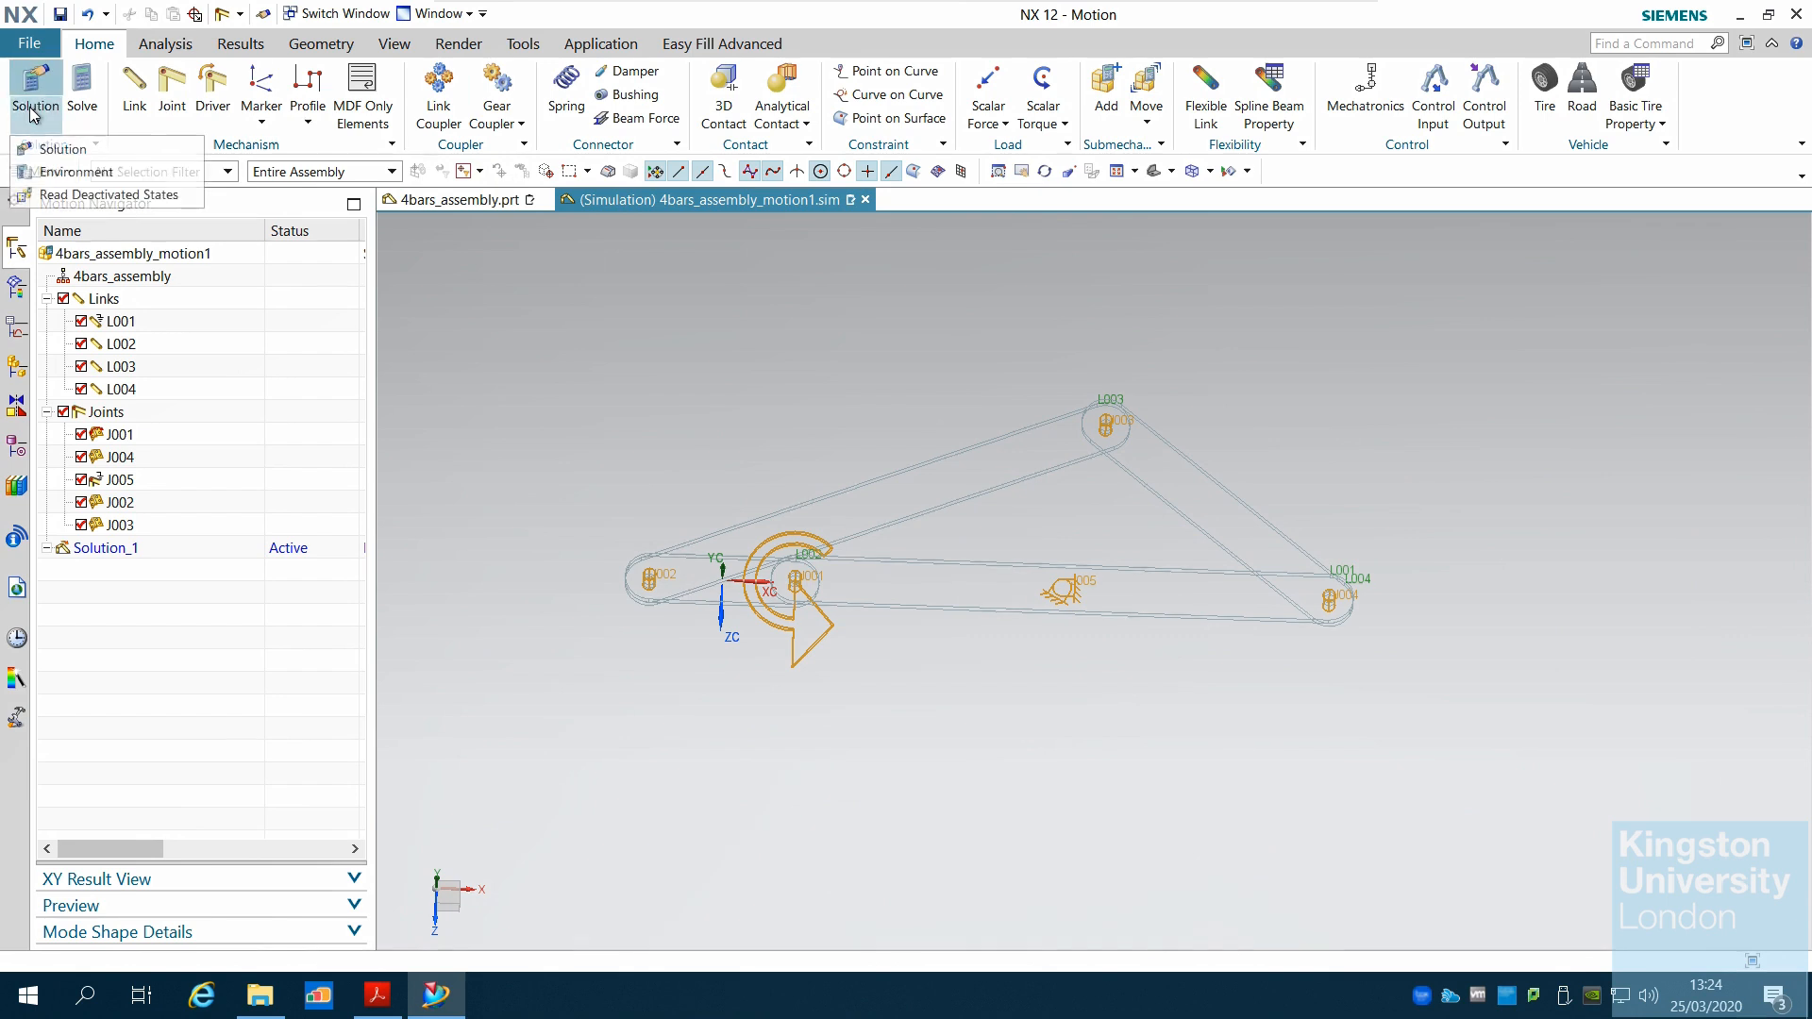
{"action": "left_click", "coordinate": [79, 149]}
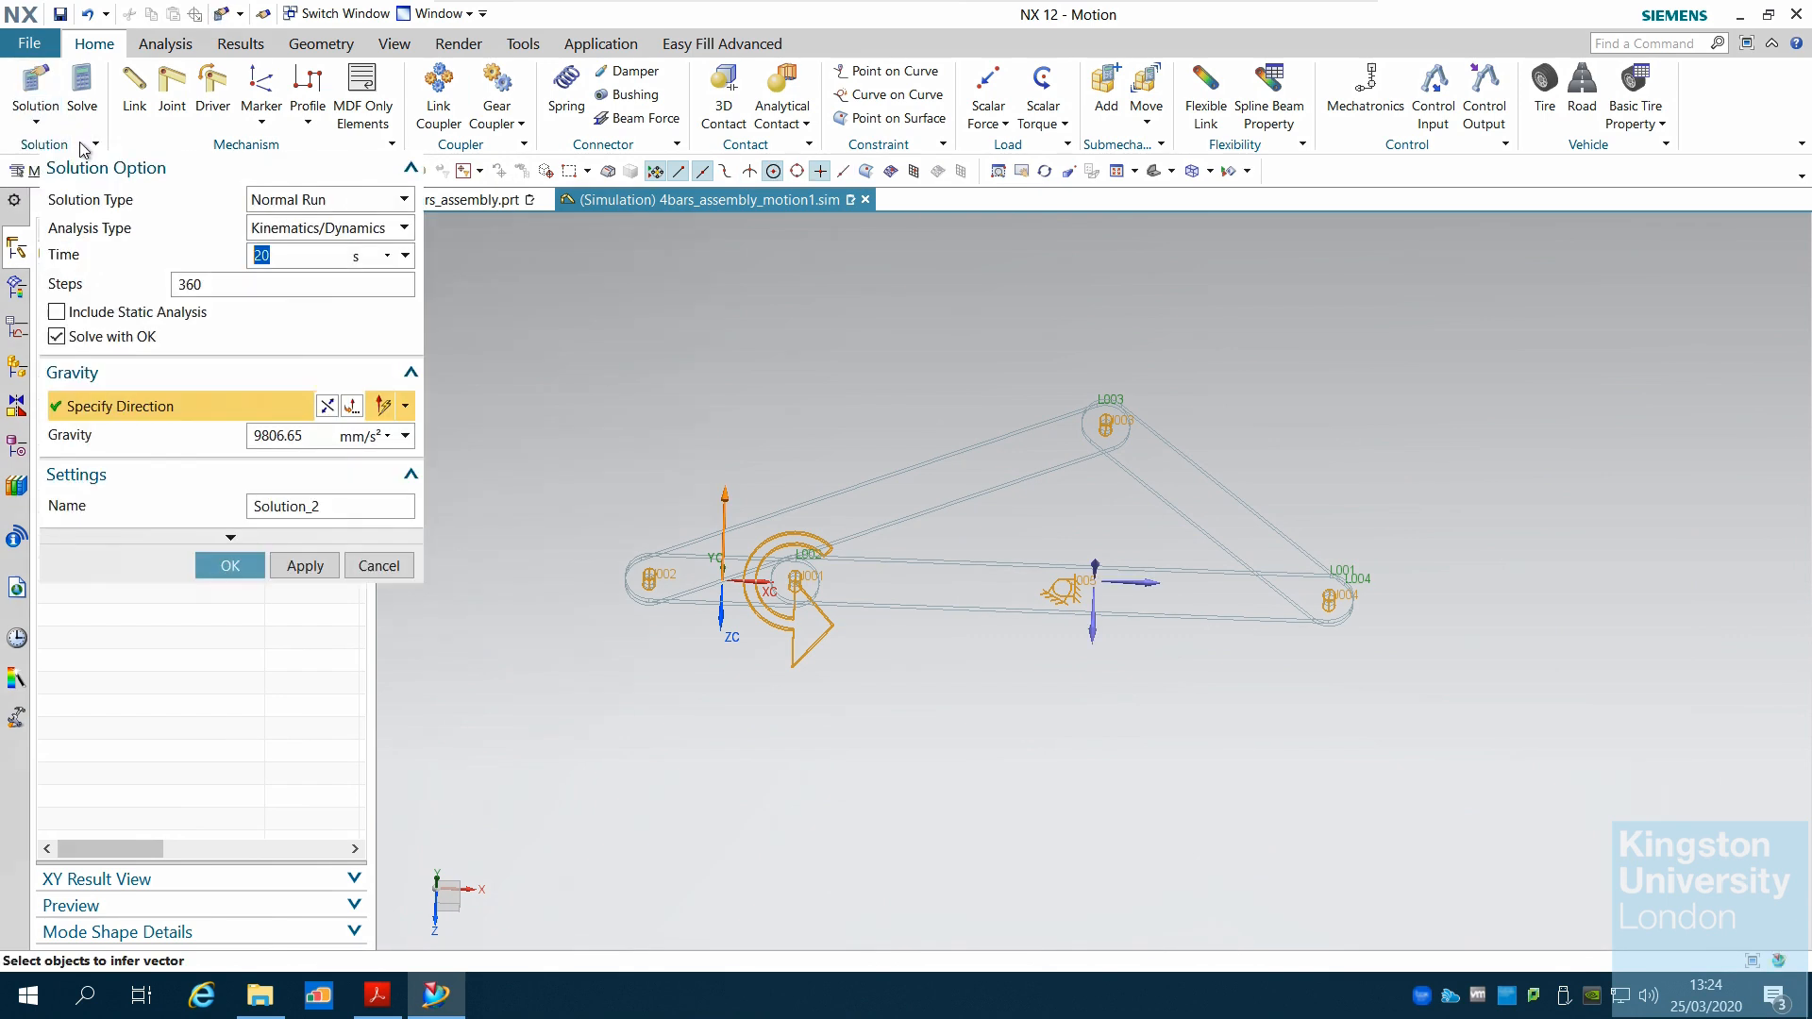
{"action": "left_click", "coordinate": [242, 565]}
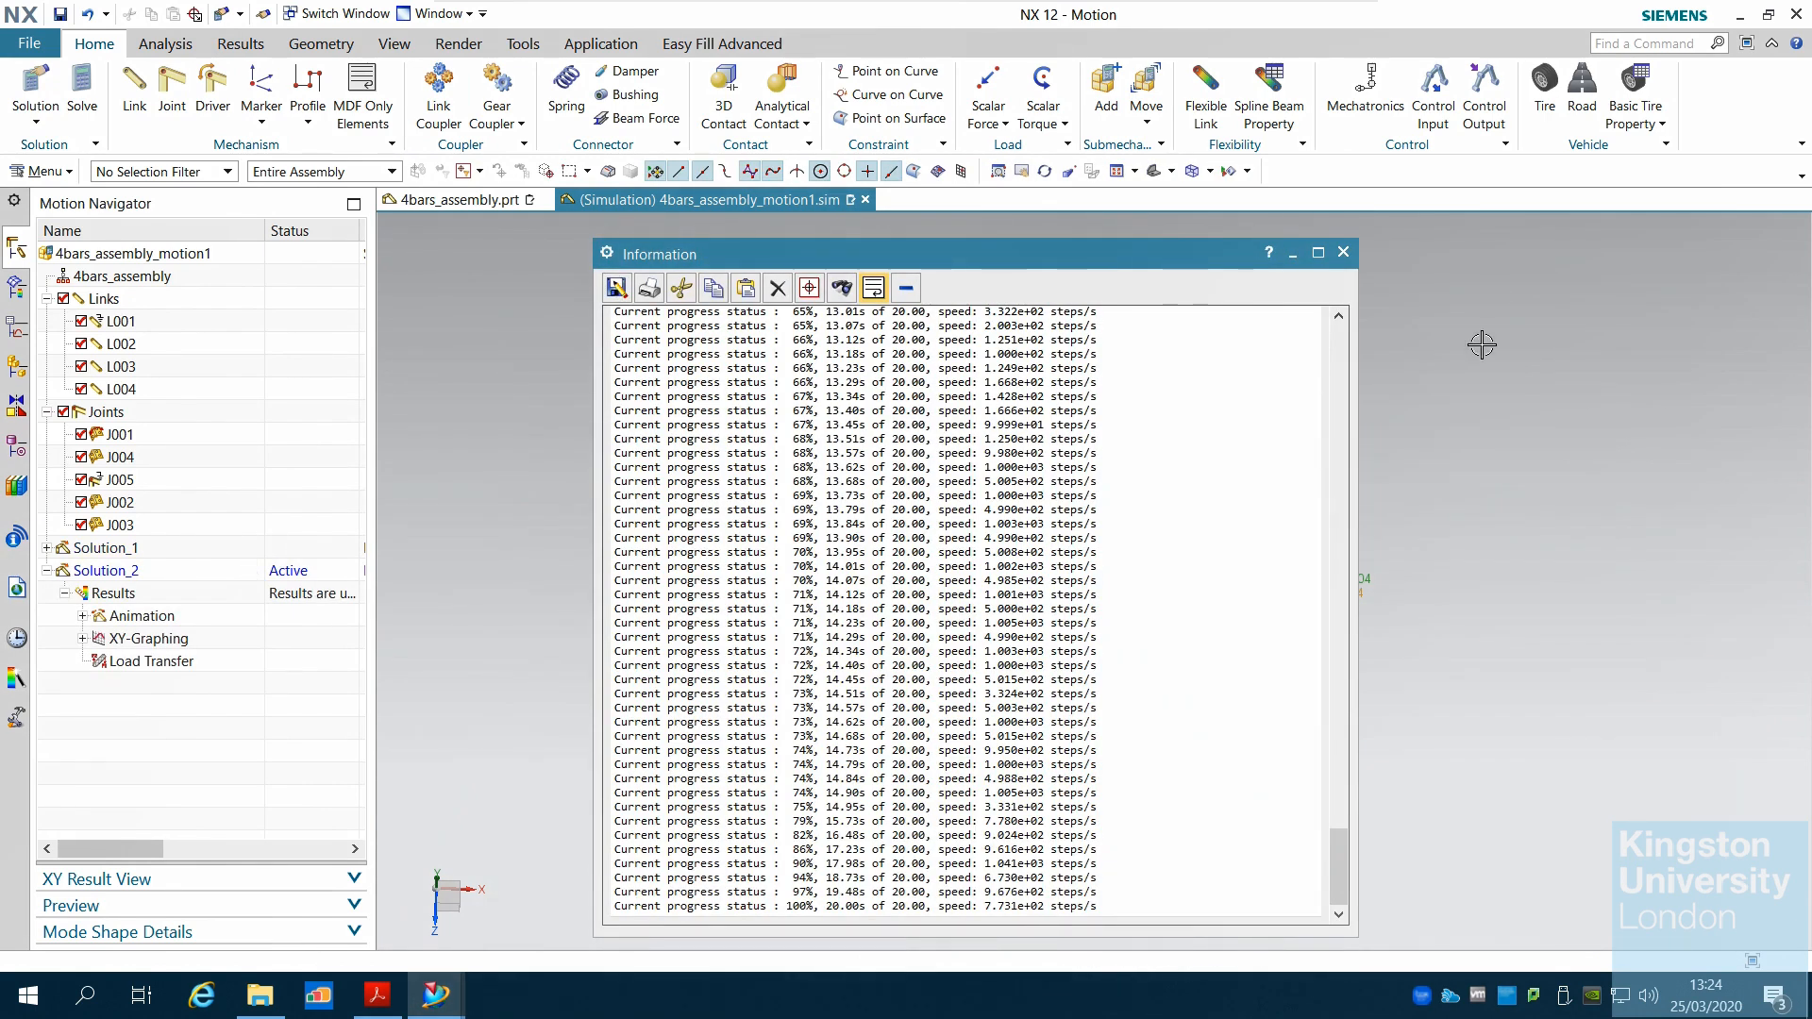
{"action": "left_click", "coordinate": [1343, 252]}
Step: Display the linkage as Shaded with Edges, and play Solution_2's default animation before returning to the model
{"action": "left_click", "coordinate": [1209, 172]}
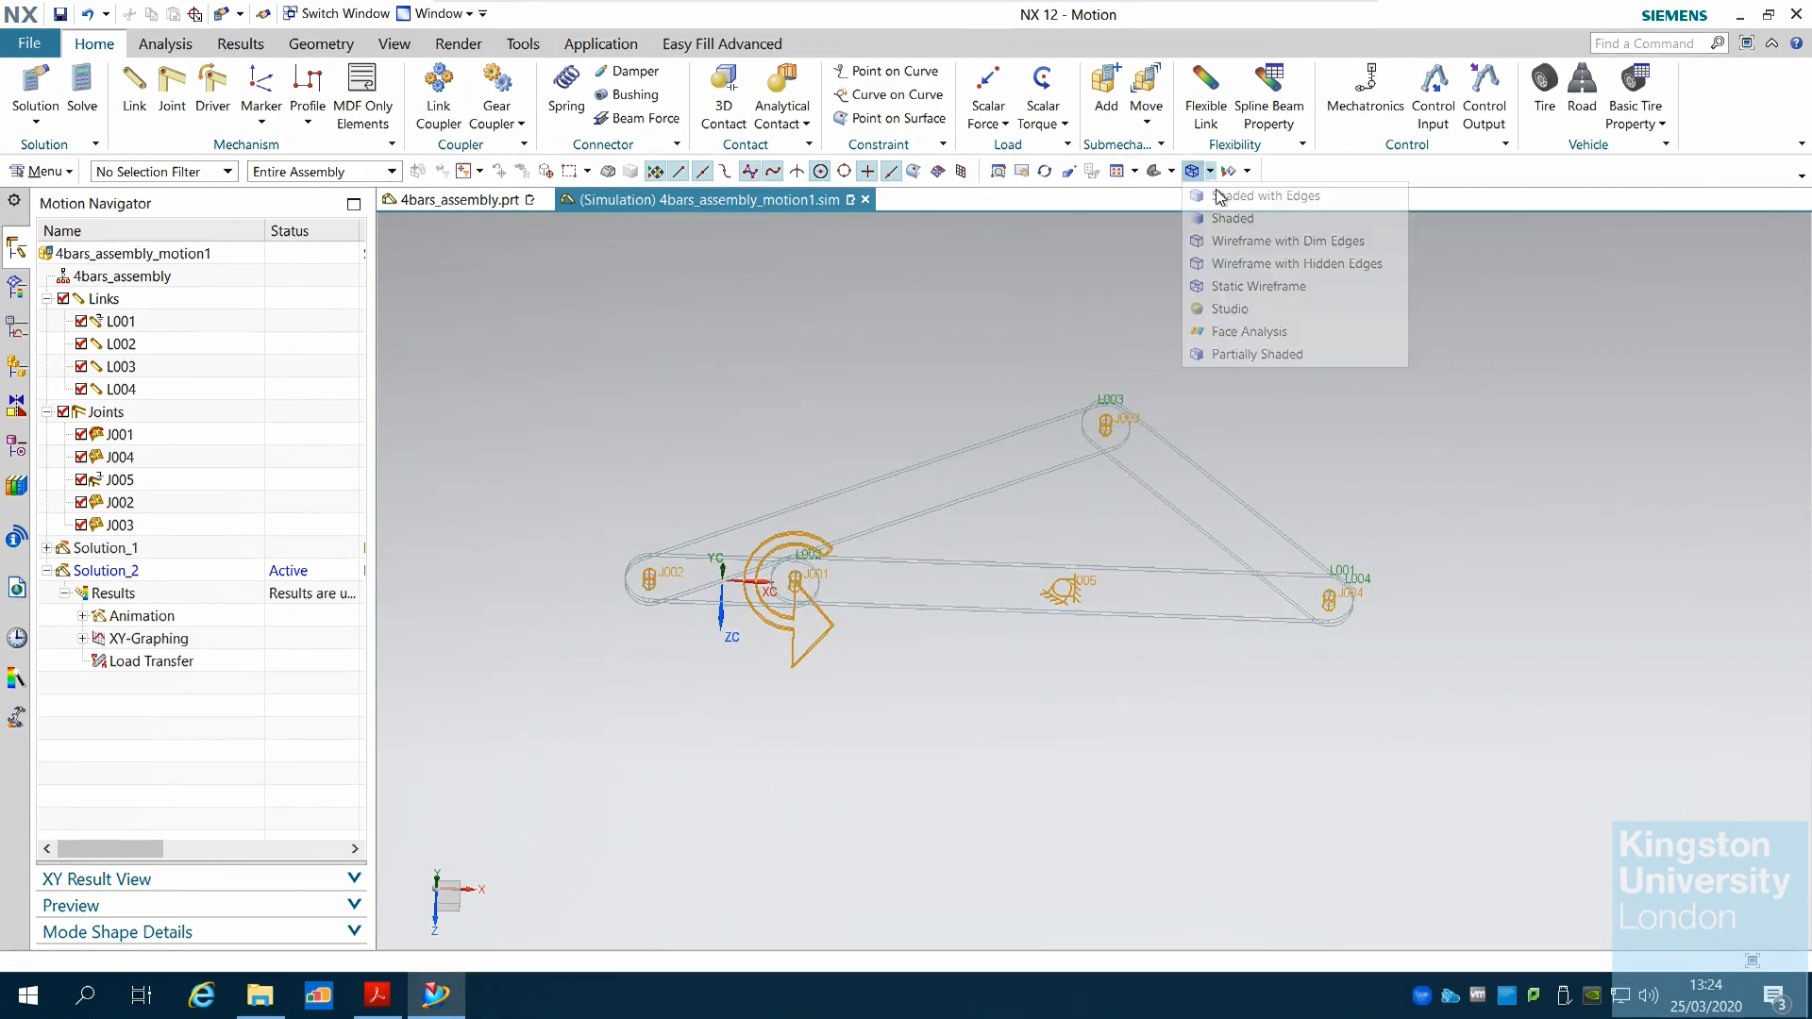
{"action": "left_click", "coordinate": [1246, 200]}
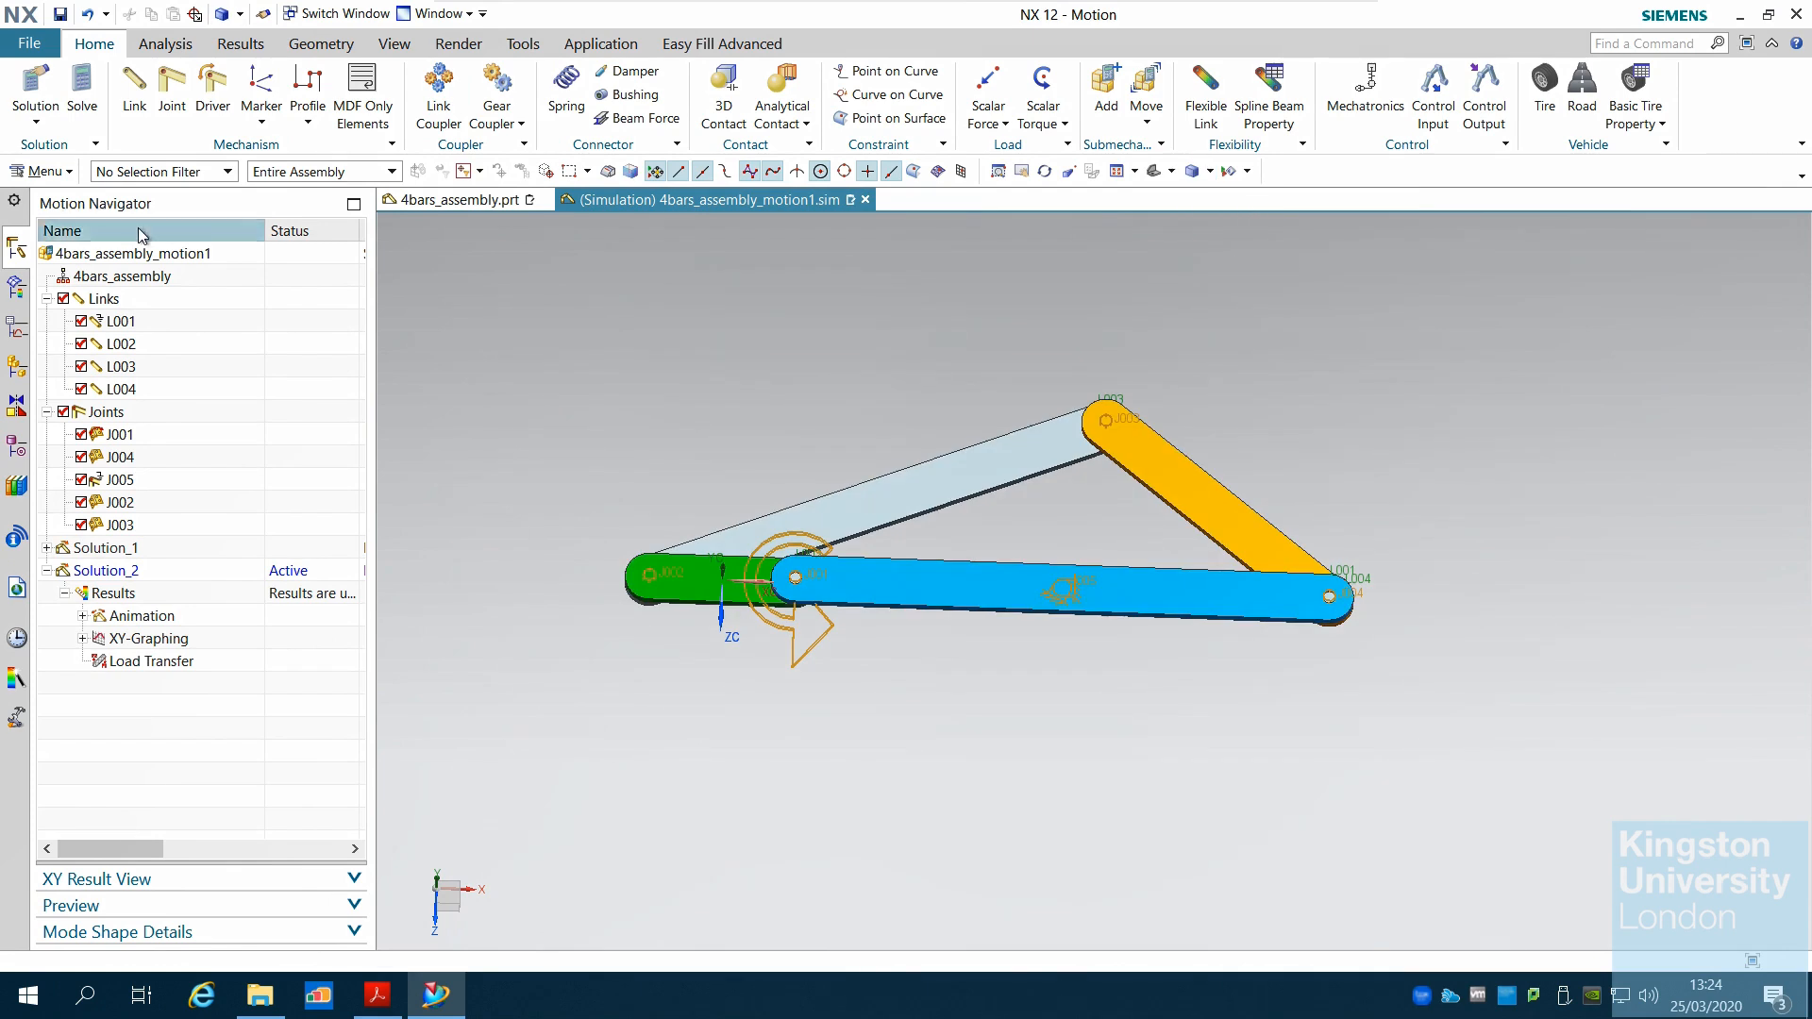
{"action": "left_click", "coordinate": [83, 616]}
{"action": "double_click", "coordinate": [182, 642]}
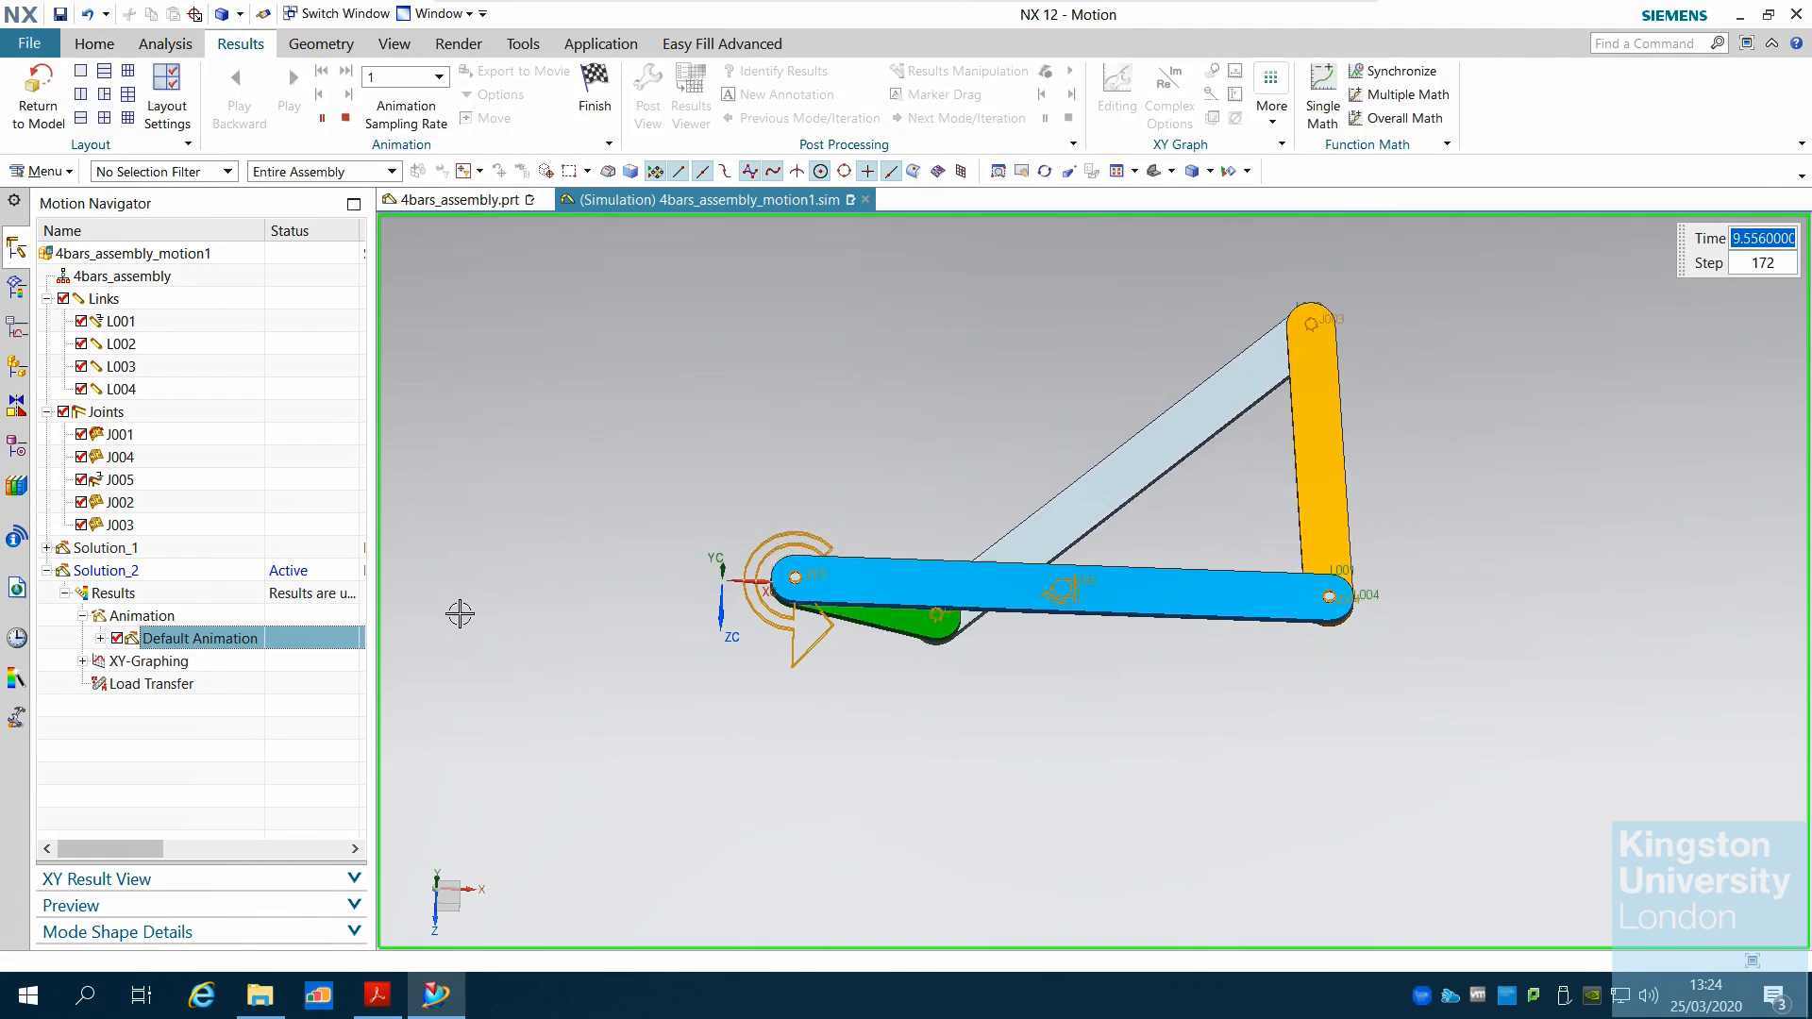
{"action": "left_click", "coordinate": [346, 118]}
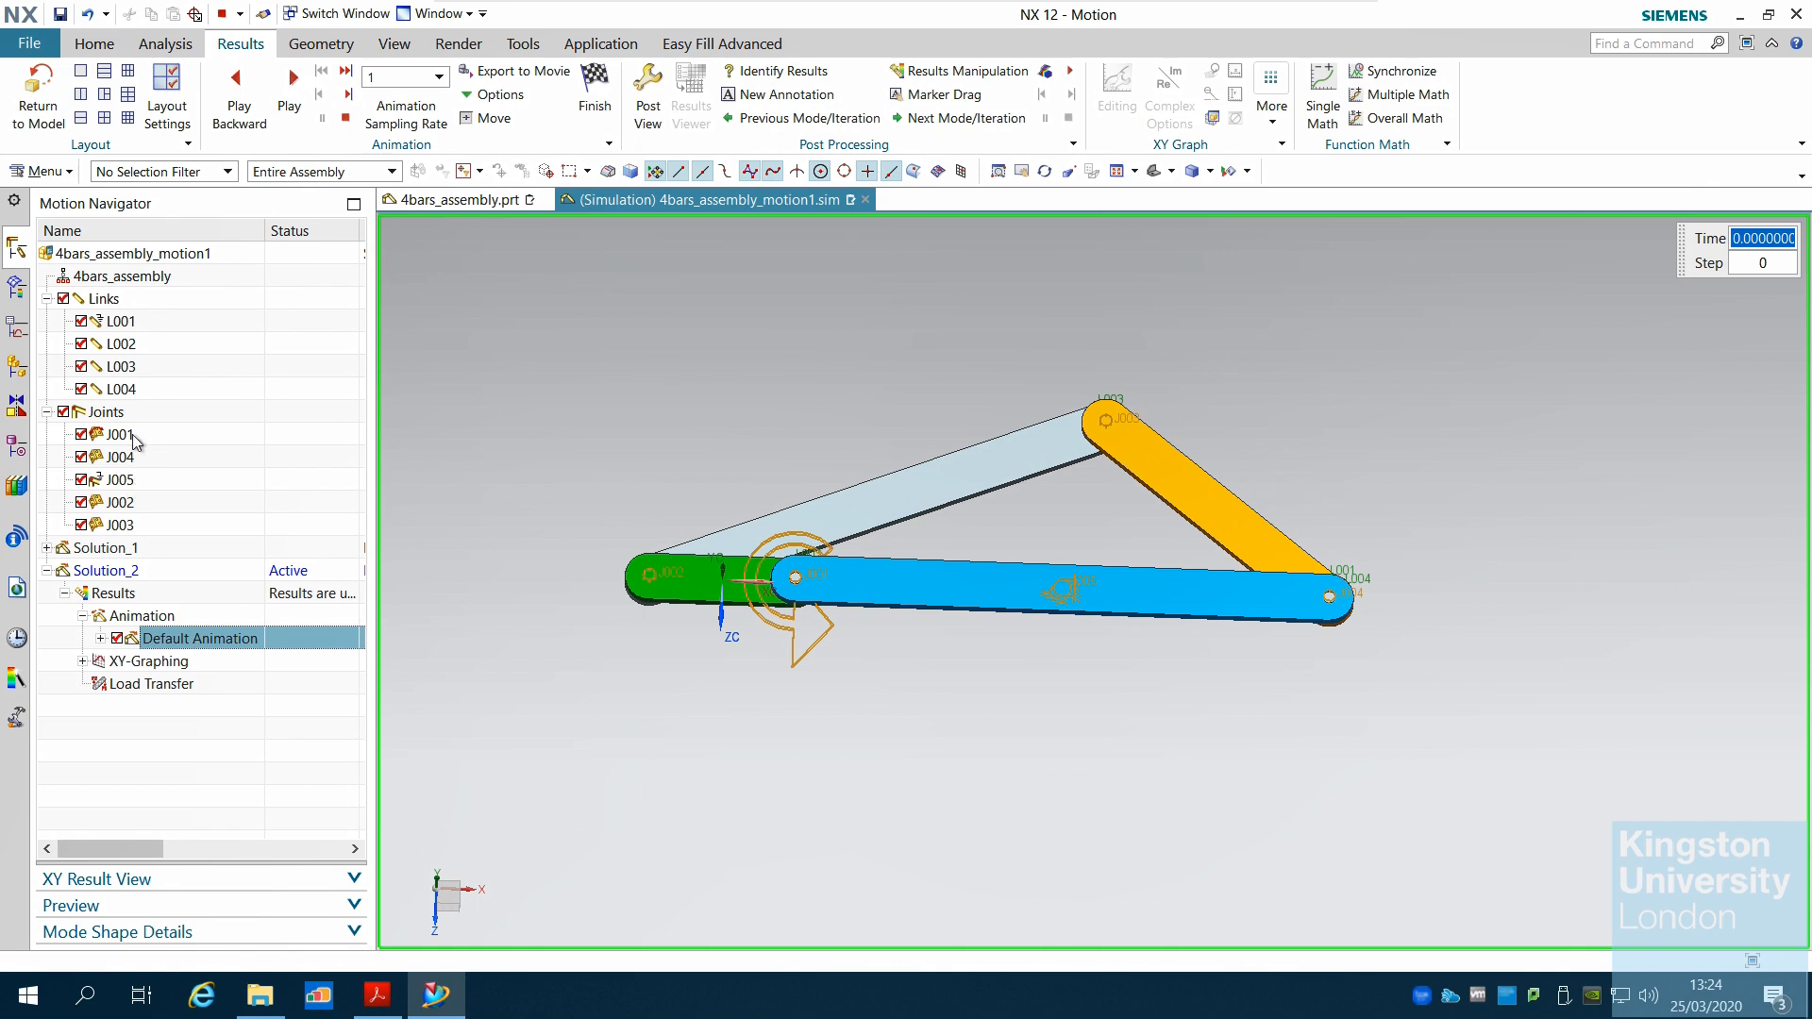
{"action": "left_click", "coordinate": [38, 95]}
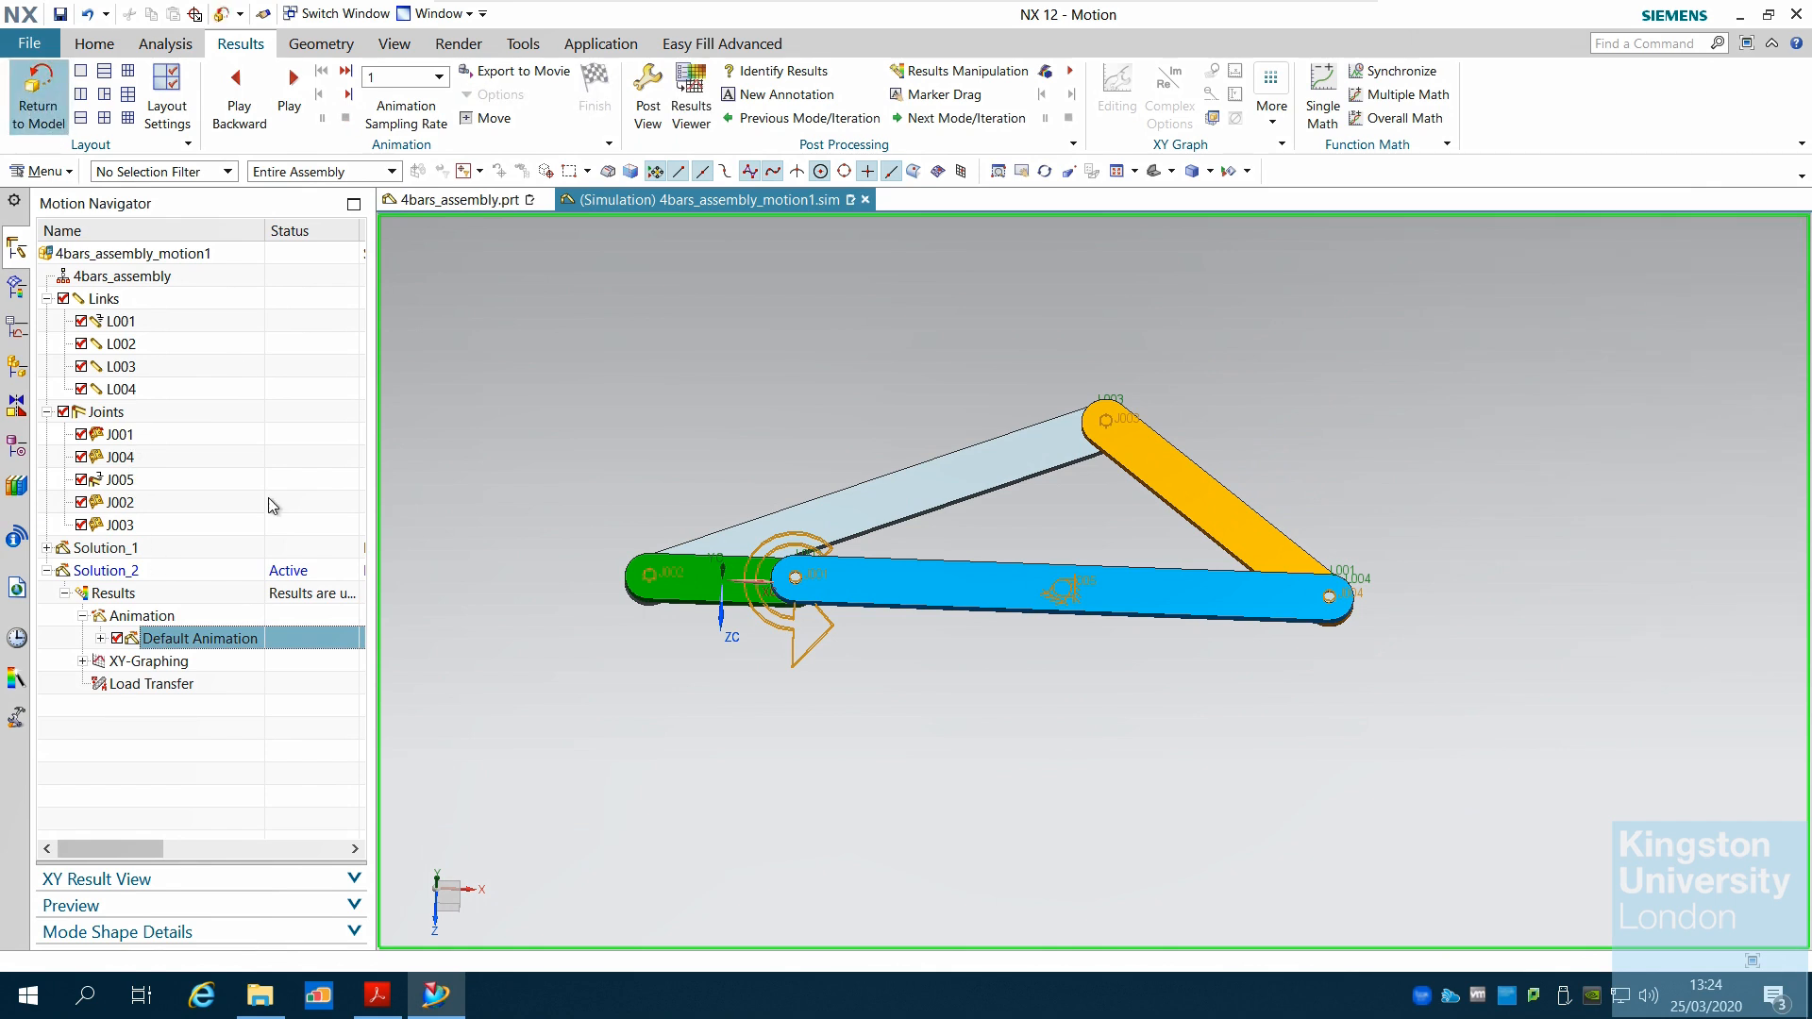
Step: Delete Solution_1 and Solution_2 from the simulation, including Solution_2's result files
{"action": "left_click", "coordinate": [126, 444]}
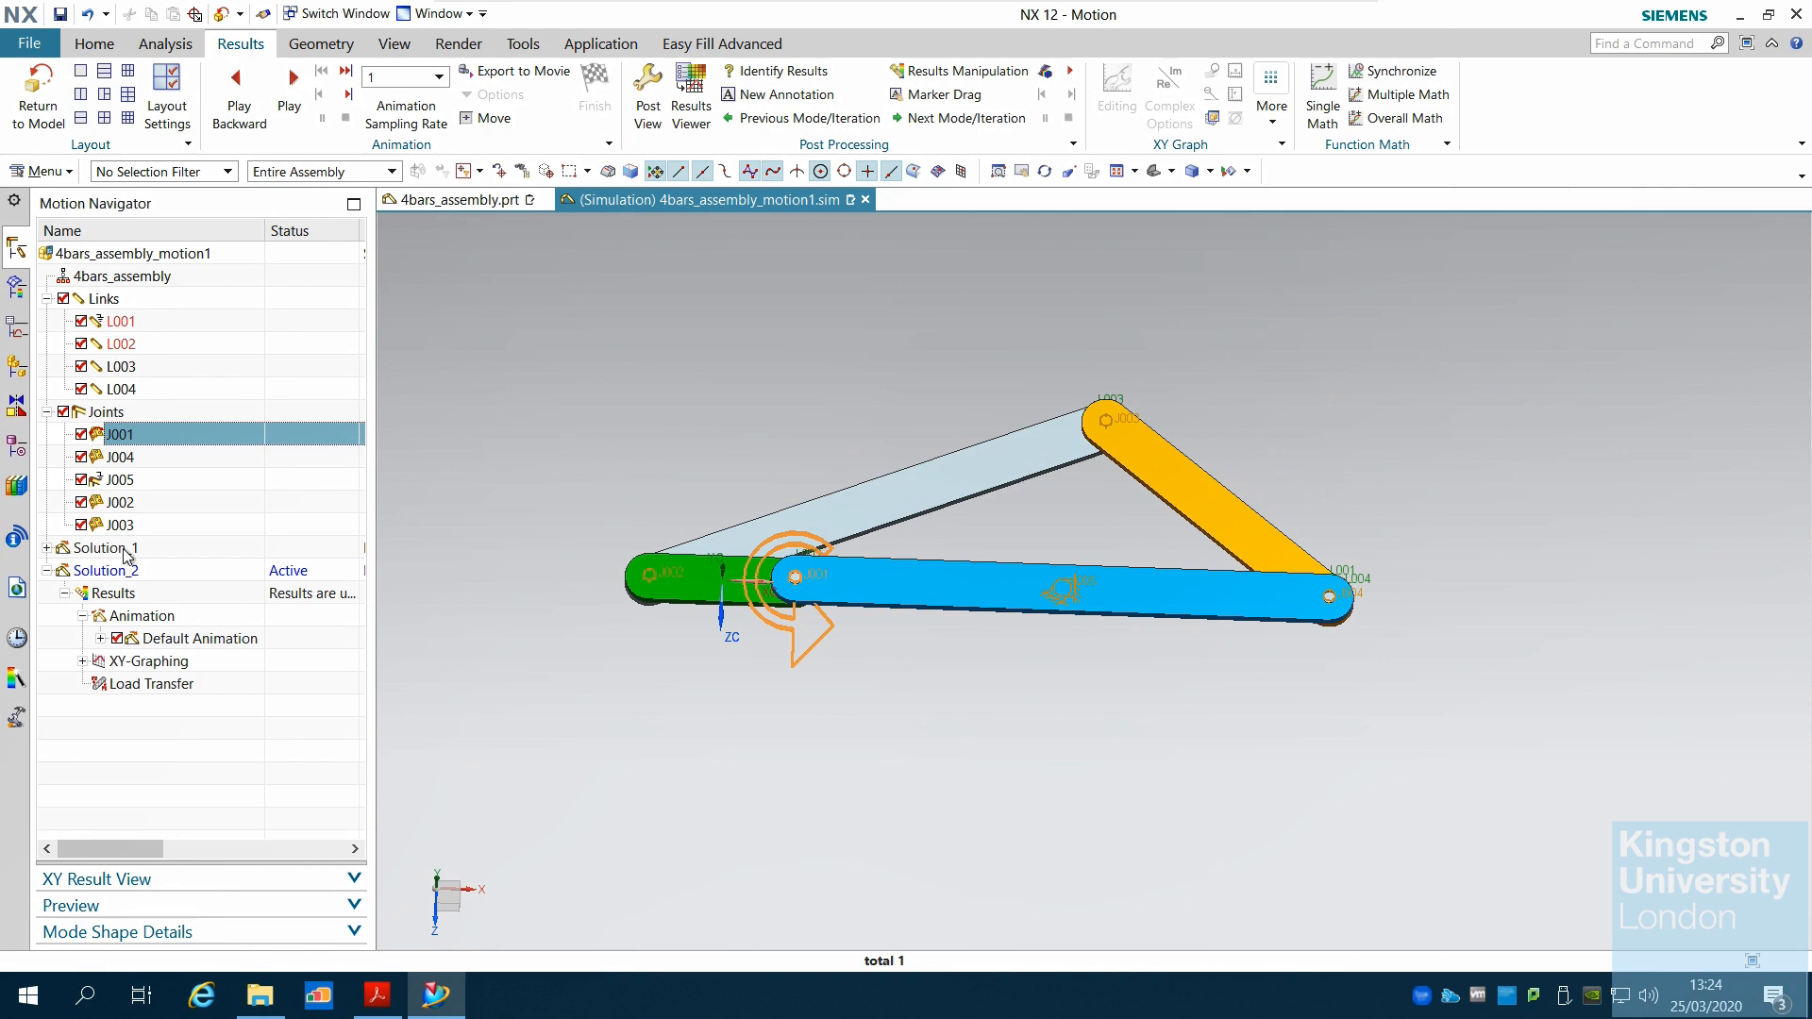
{"action": "left_click", "coordinate": [47, 571]}
{"action": "left_click", "coordinate": [47, 571]}
{"action": "right_click", "coordinate": [110, 556]}
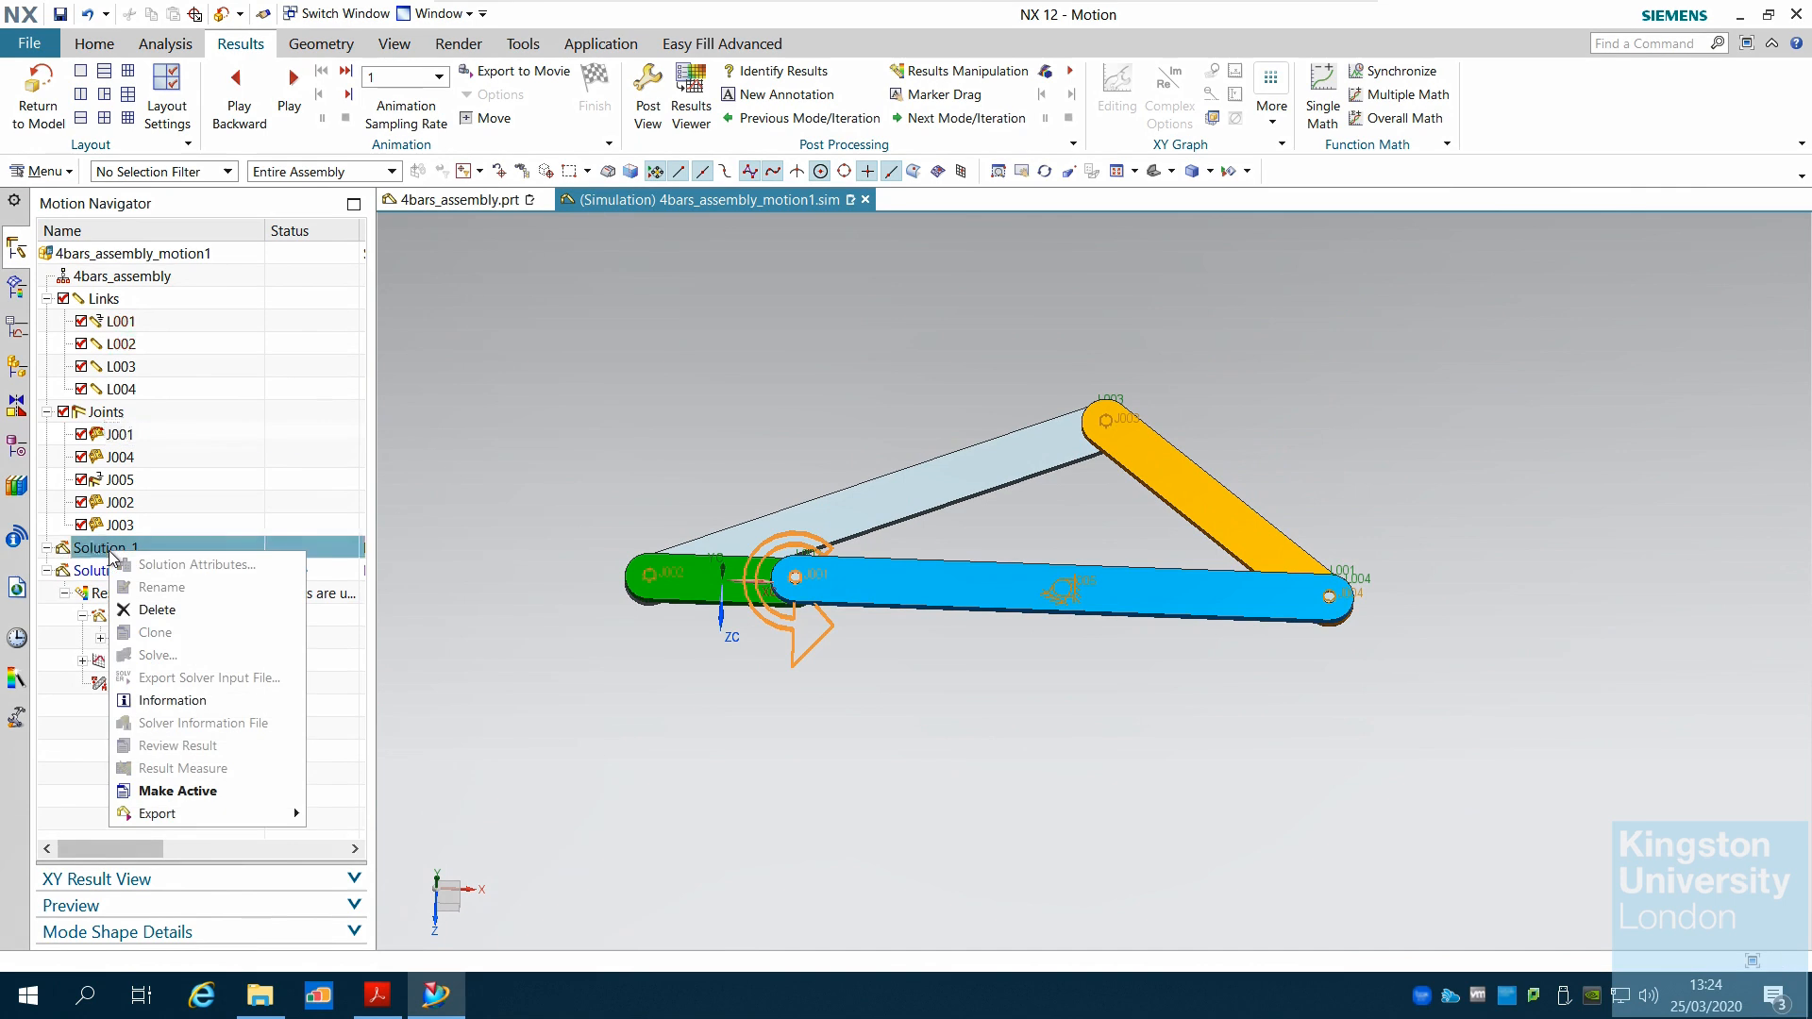
{"action": "left_click", "coordinate": [185, 621]}
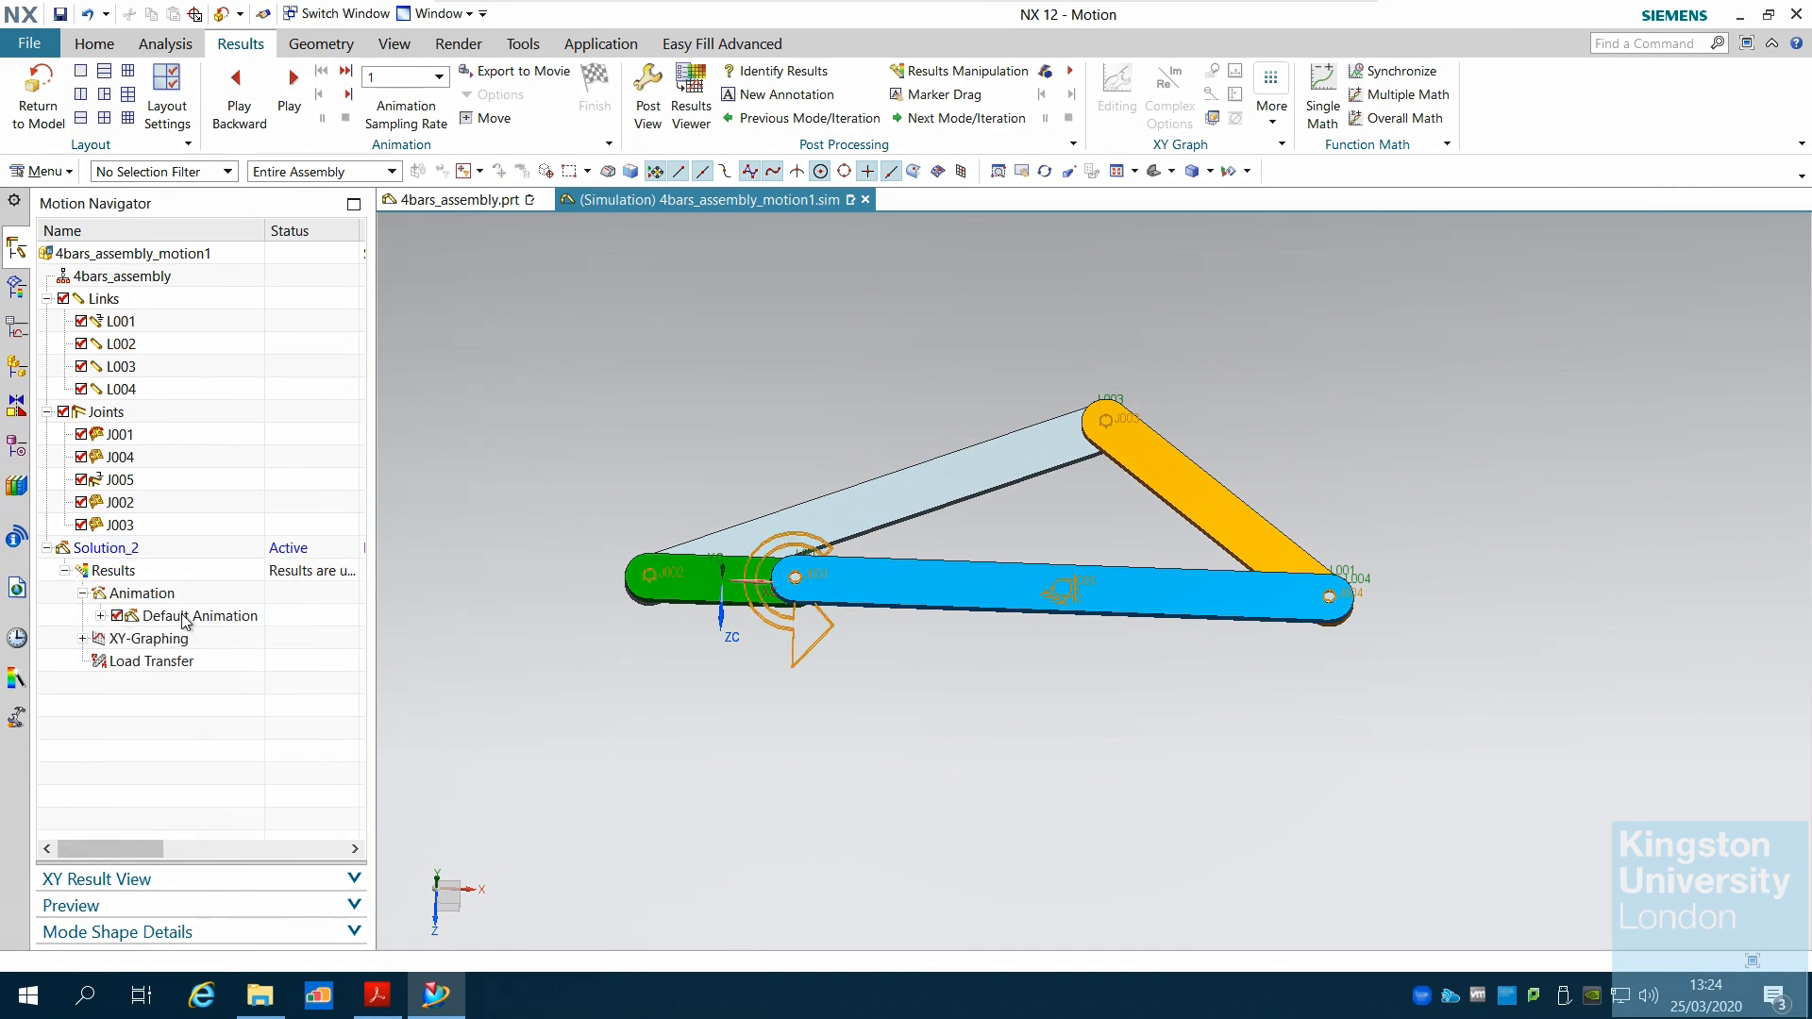
{"action": "right_click", "coordinate": [132, 558]}
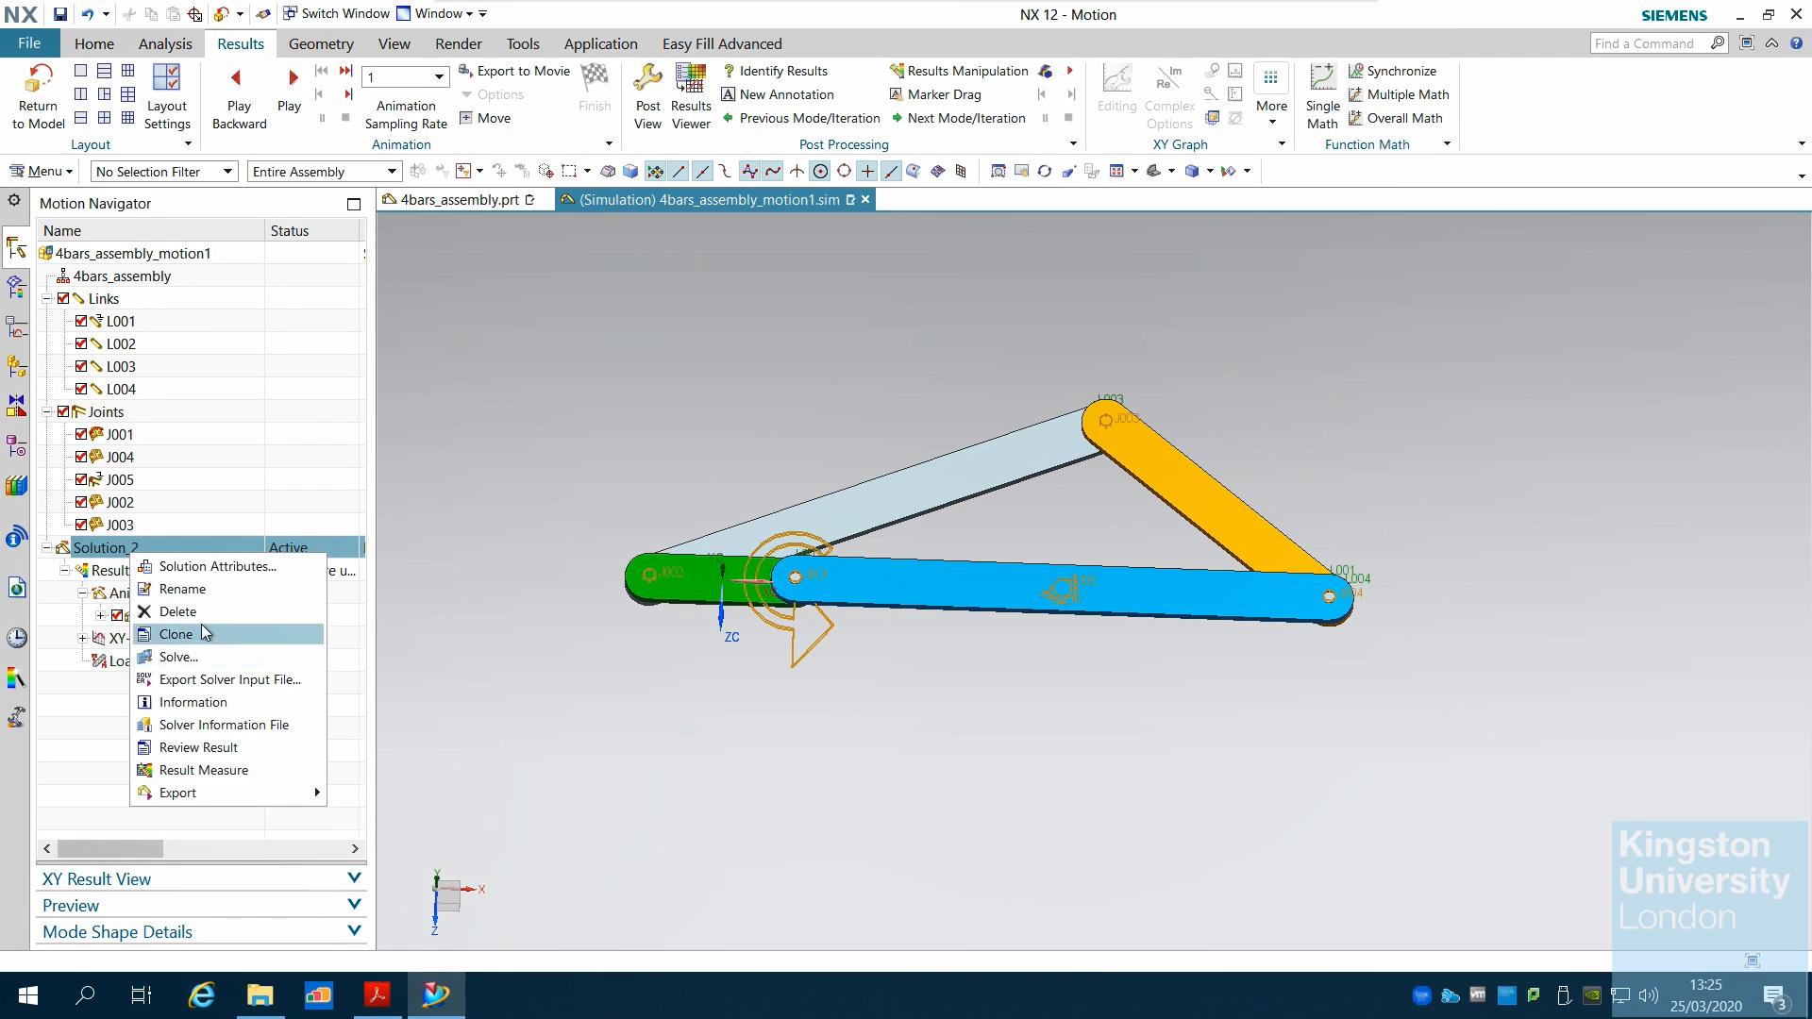
{"action": "left_click", "coordinate": [194, 612]}
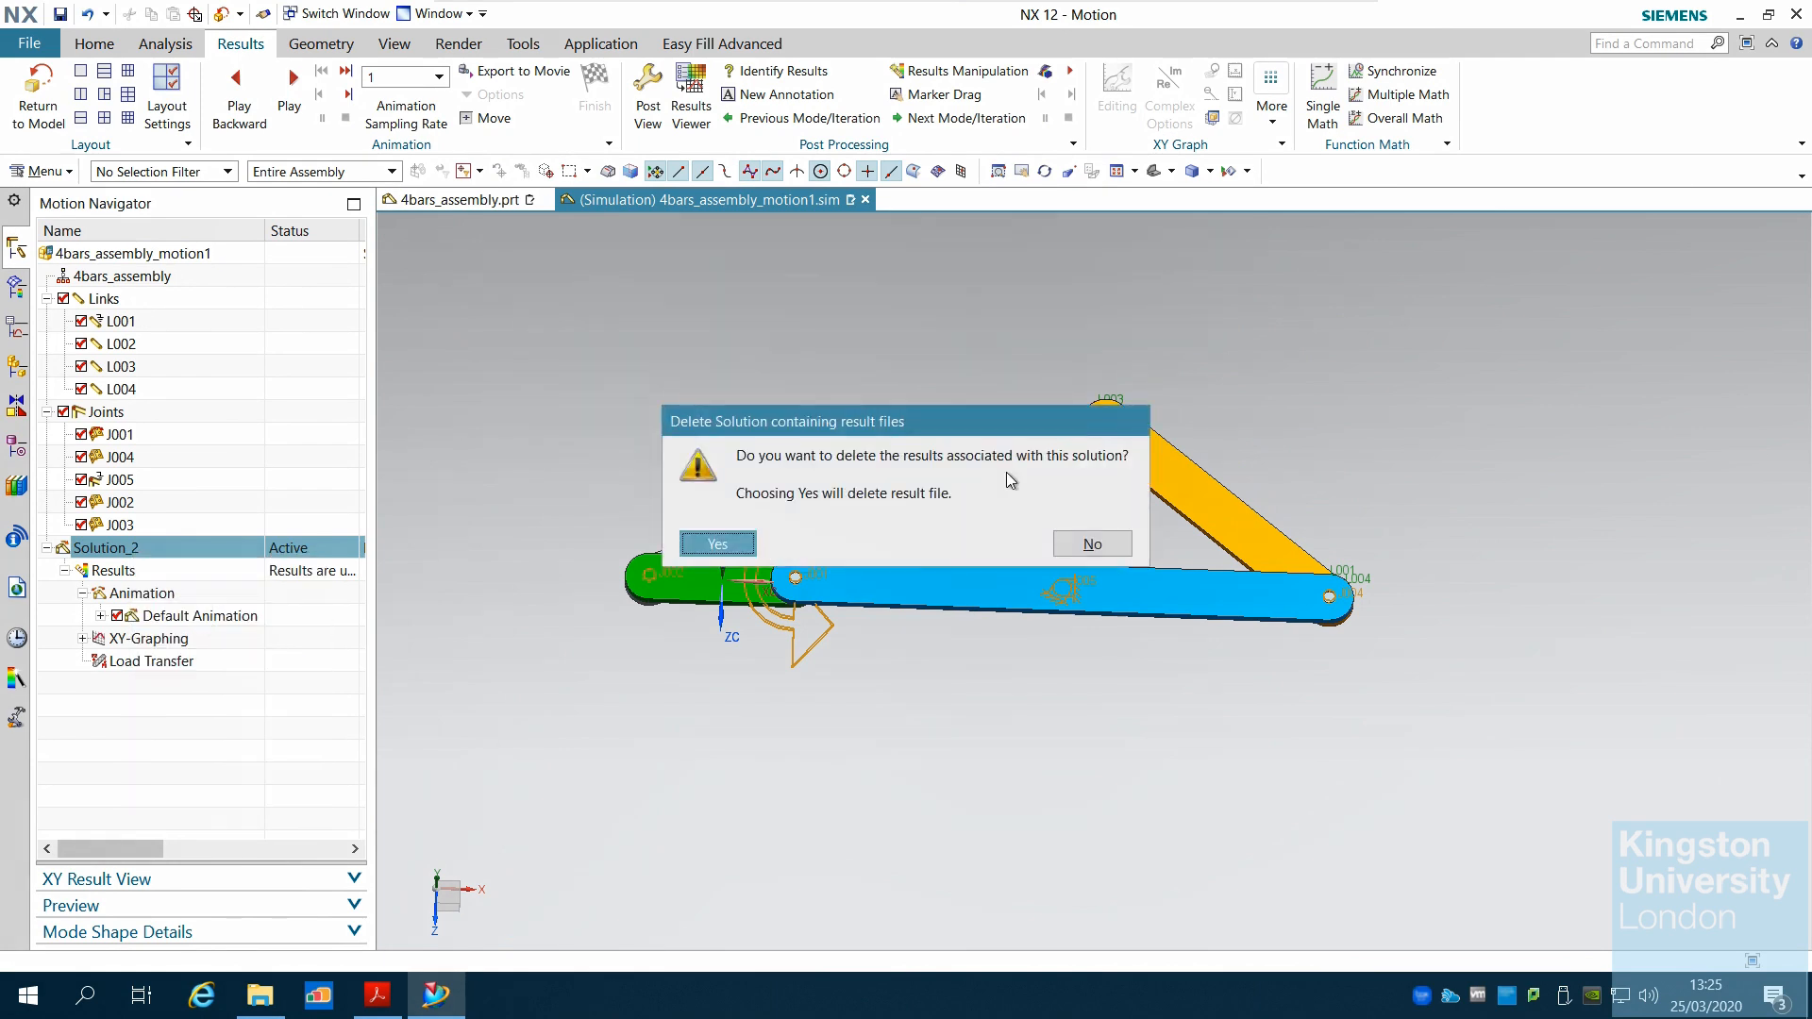
{"action": "left_click", "coordinate": [727, 546]}
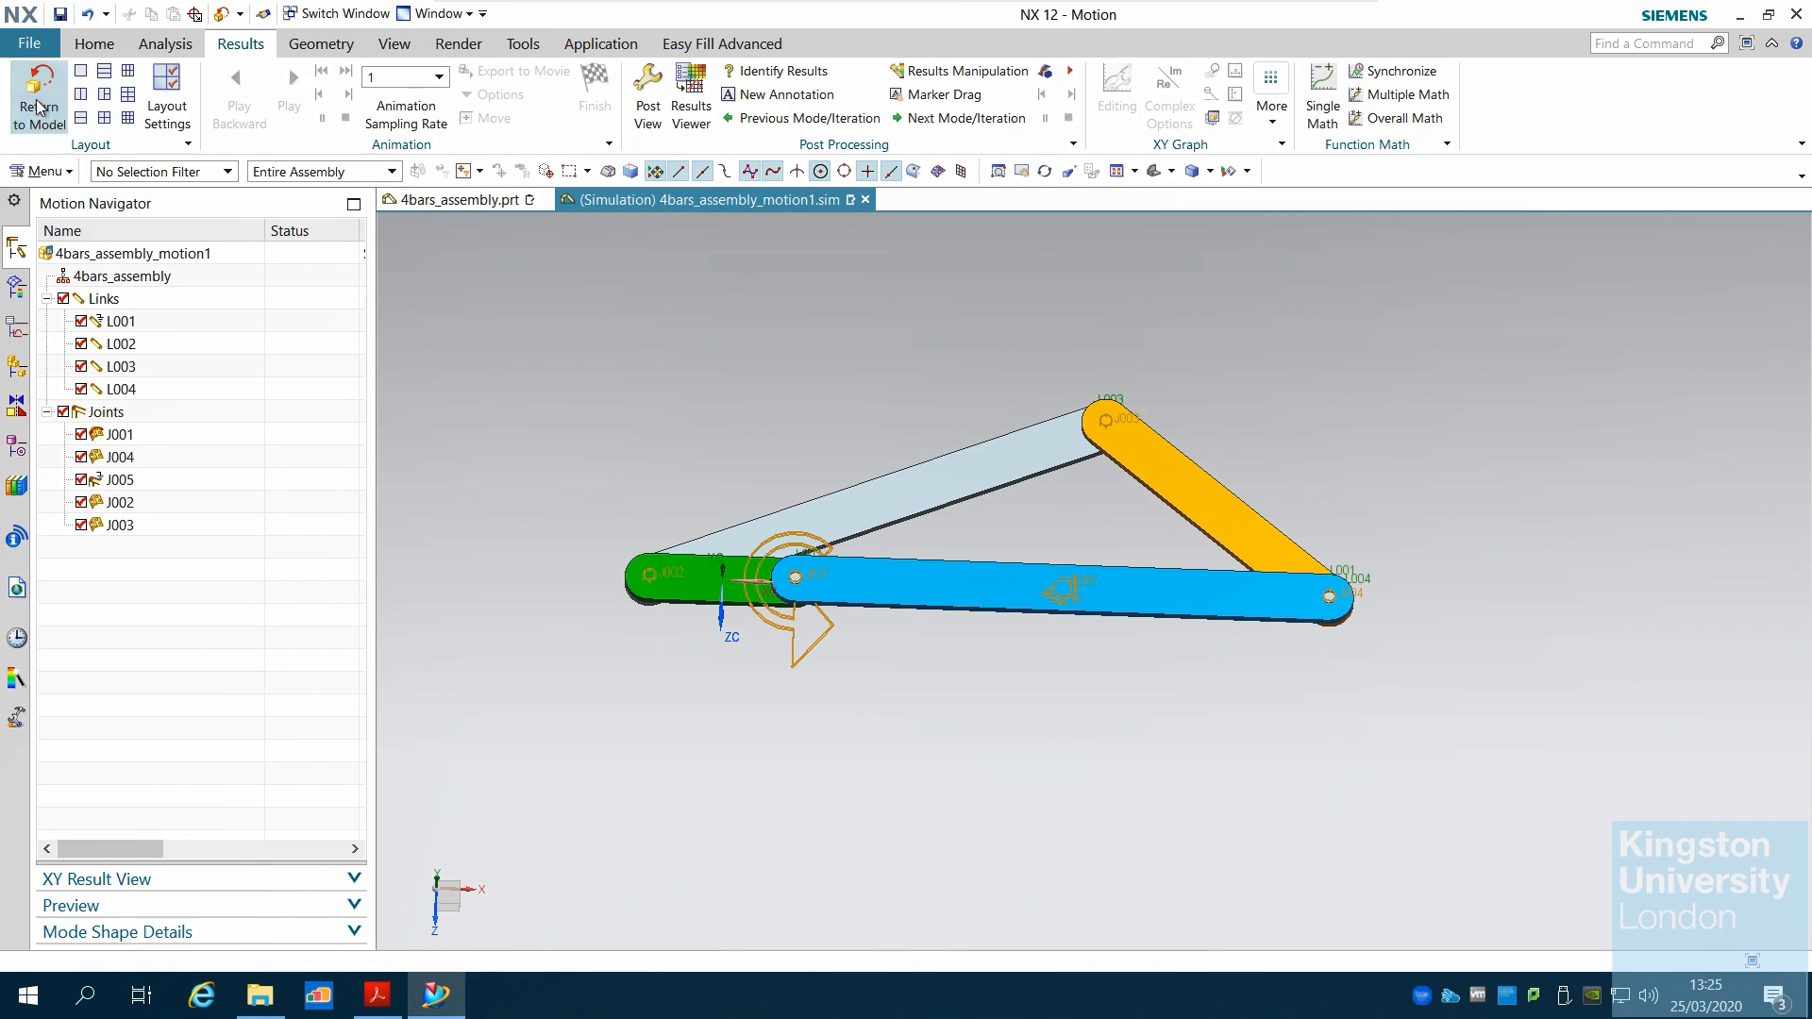
Step: Create and solve Solution_1 as a Kinematics/Dynamics run of 20 s with 360 steps and gravity along -ZC
{"action": "left_click", "coordinate": [94, 43]}
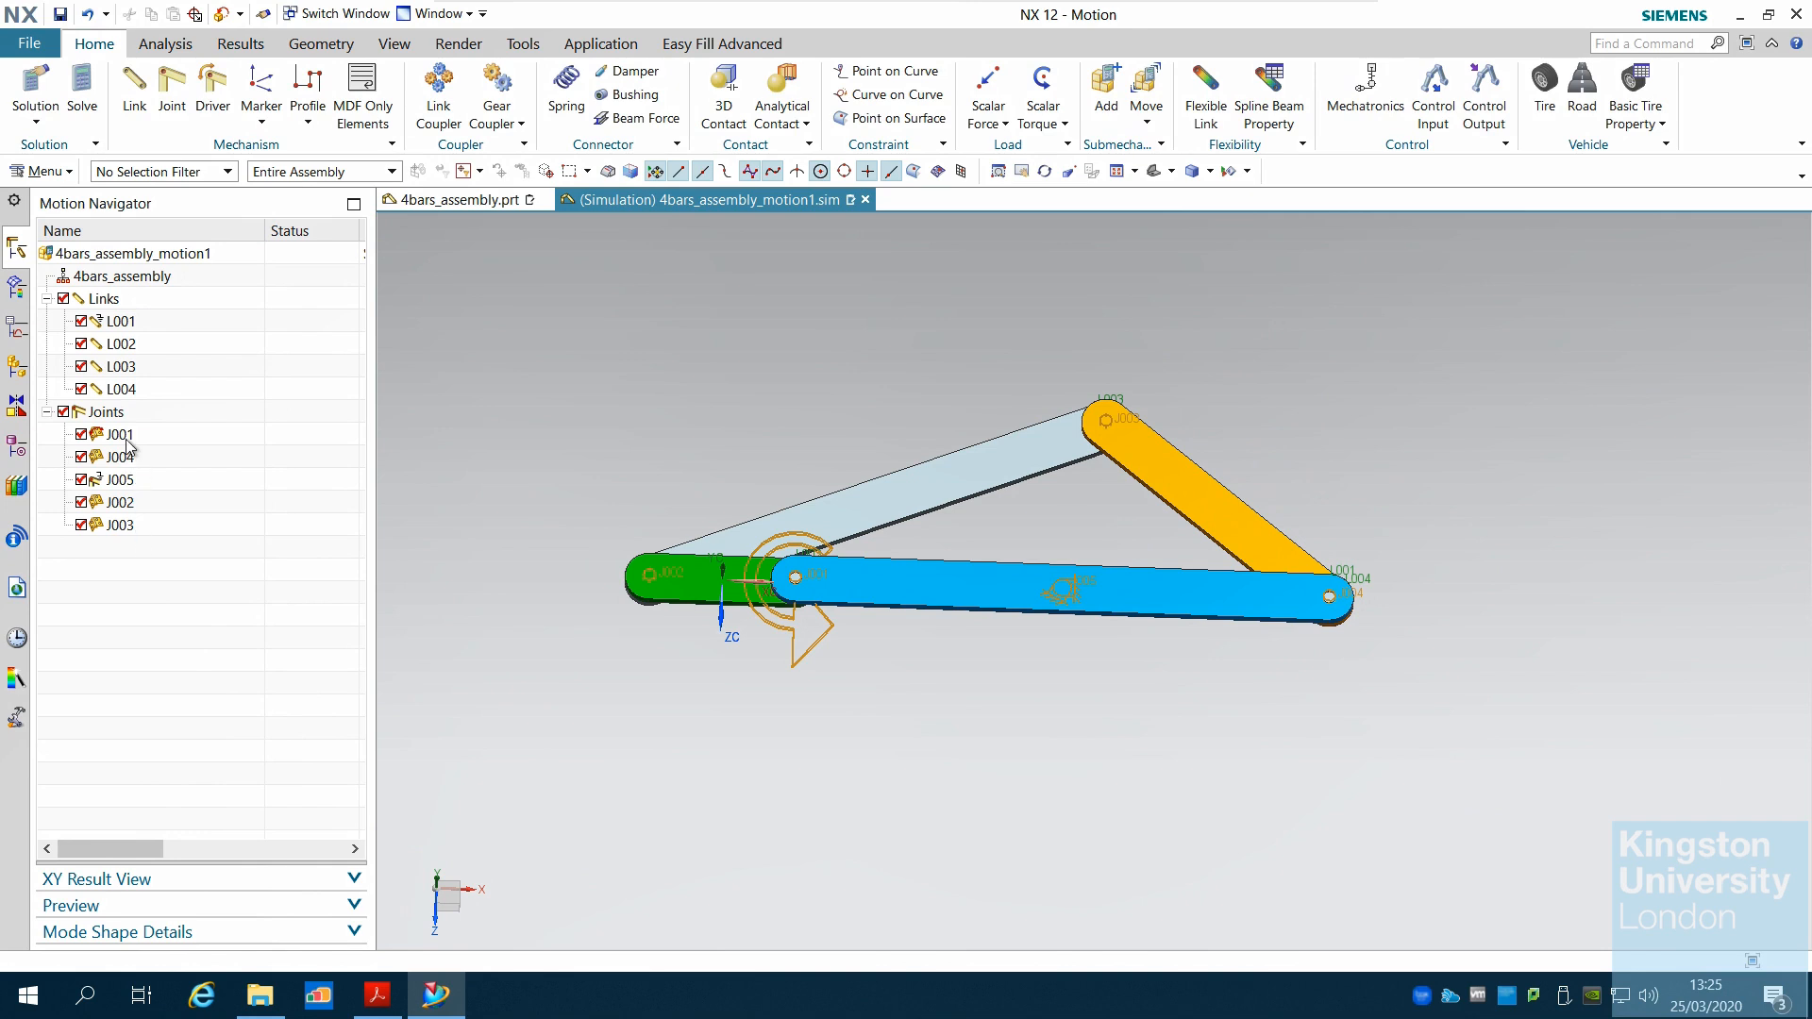
{"action": "left_click", "coordinate": [36, 121]}
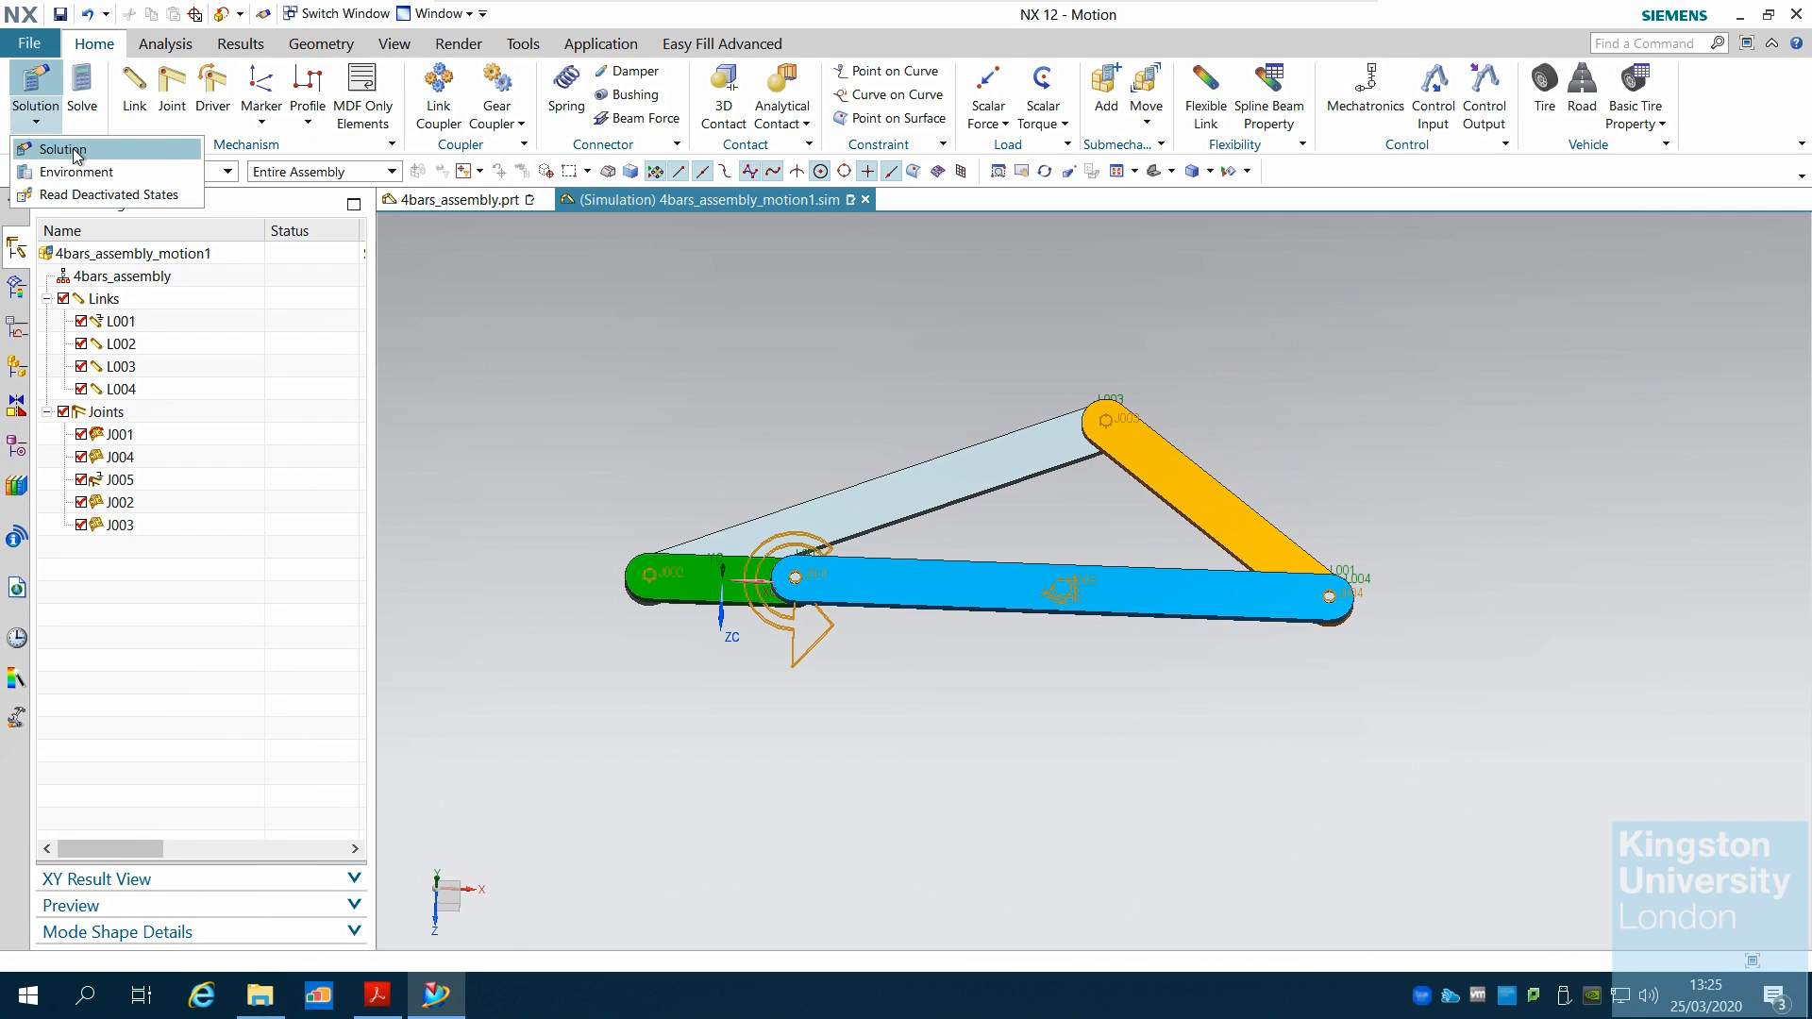
{"action": "left_click", "coordinate": [75, 155]}
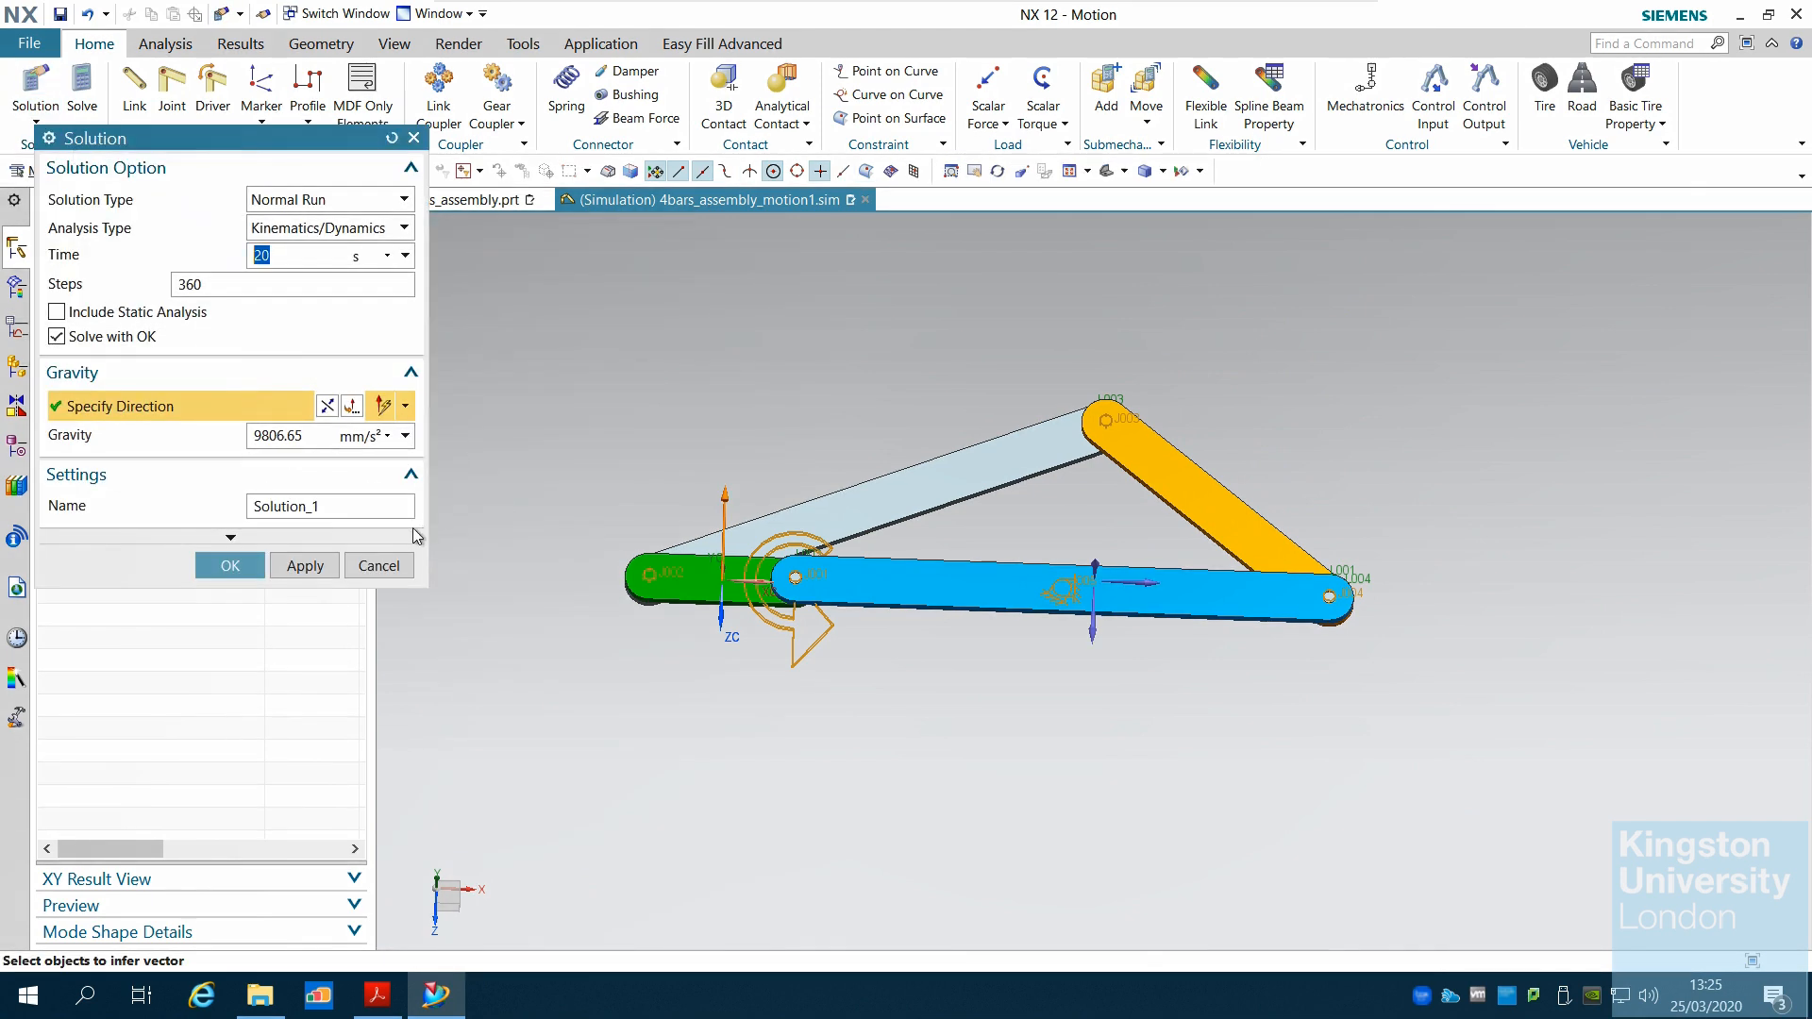
{"action": "left_click", "coordinate": [406, 408]}
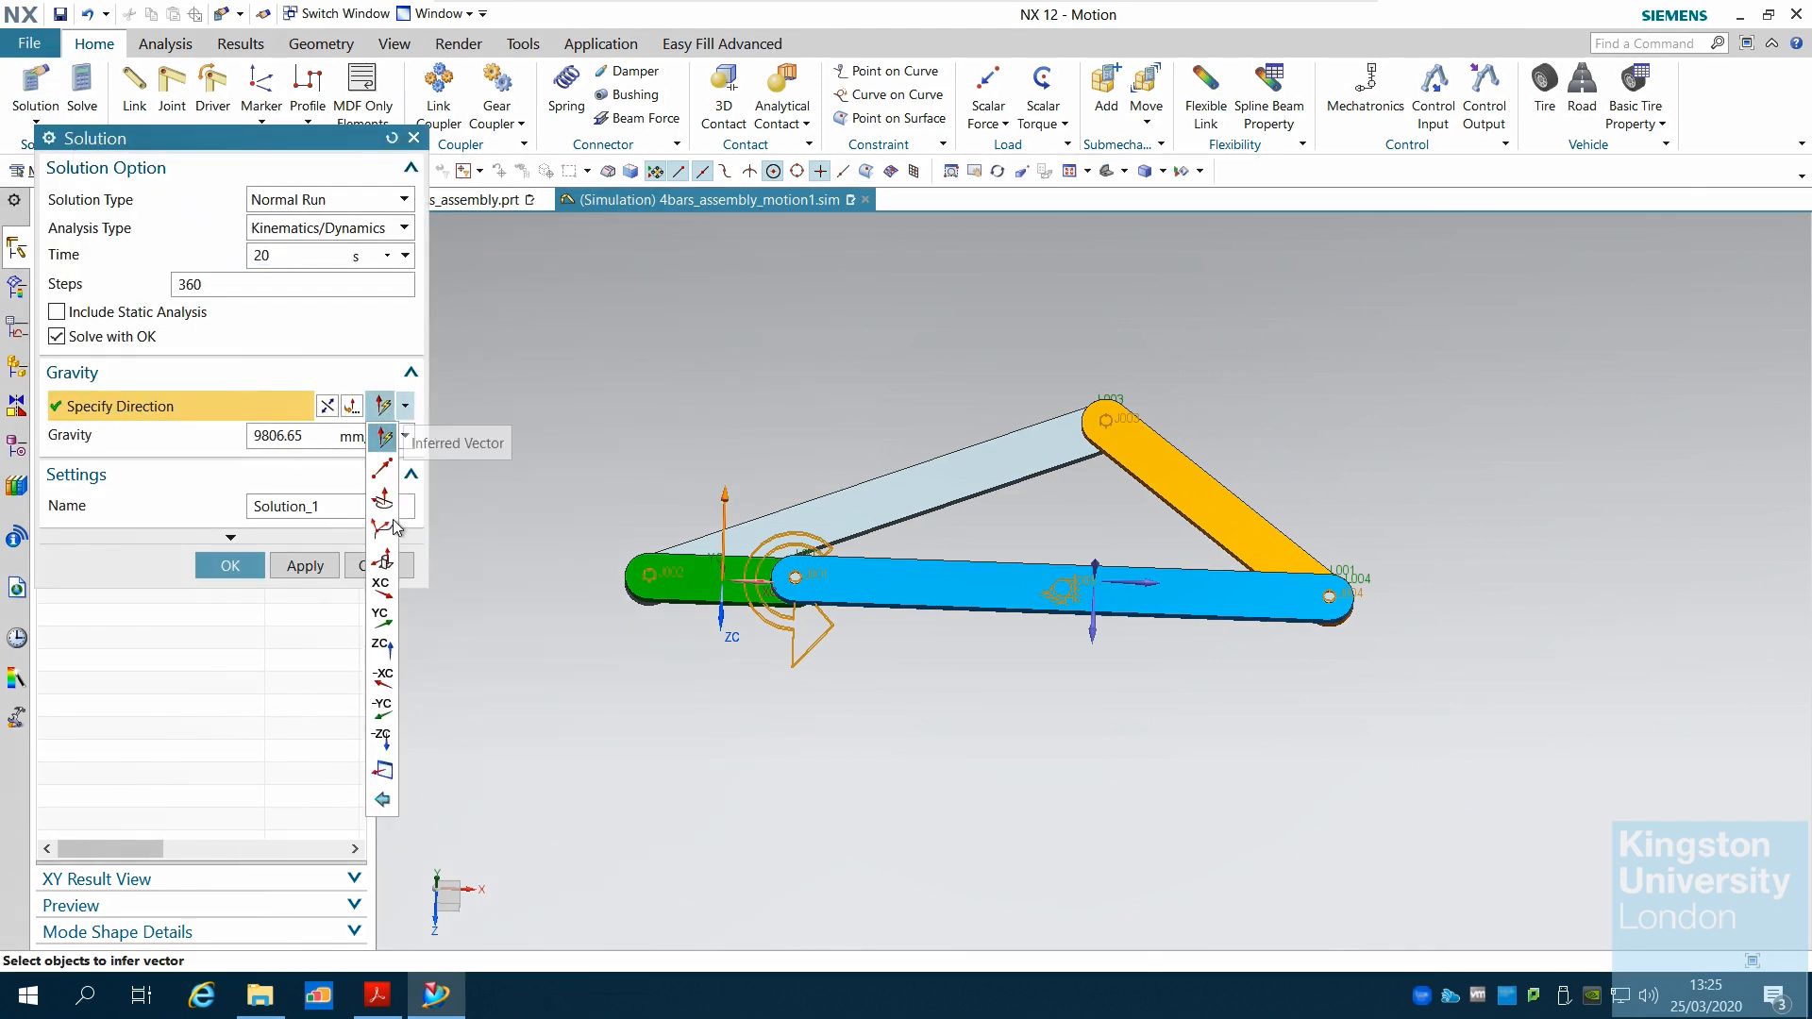
{"action": "left_click", "coordinate": [383, 746]}
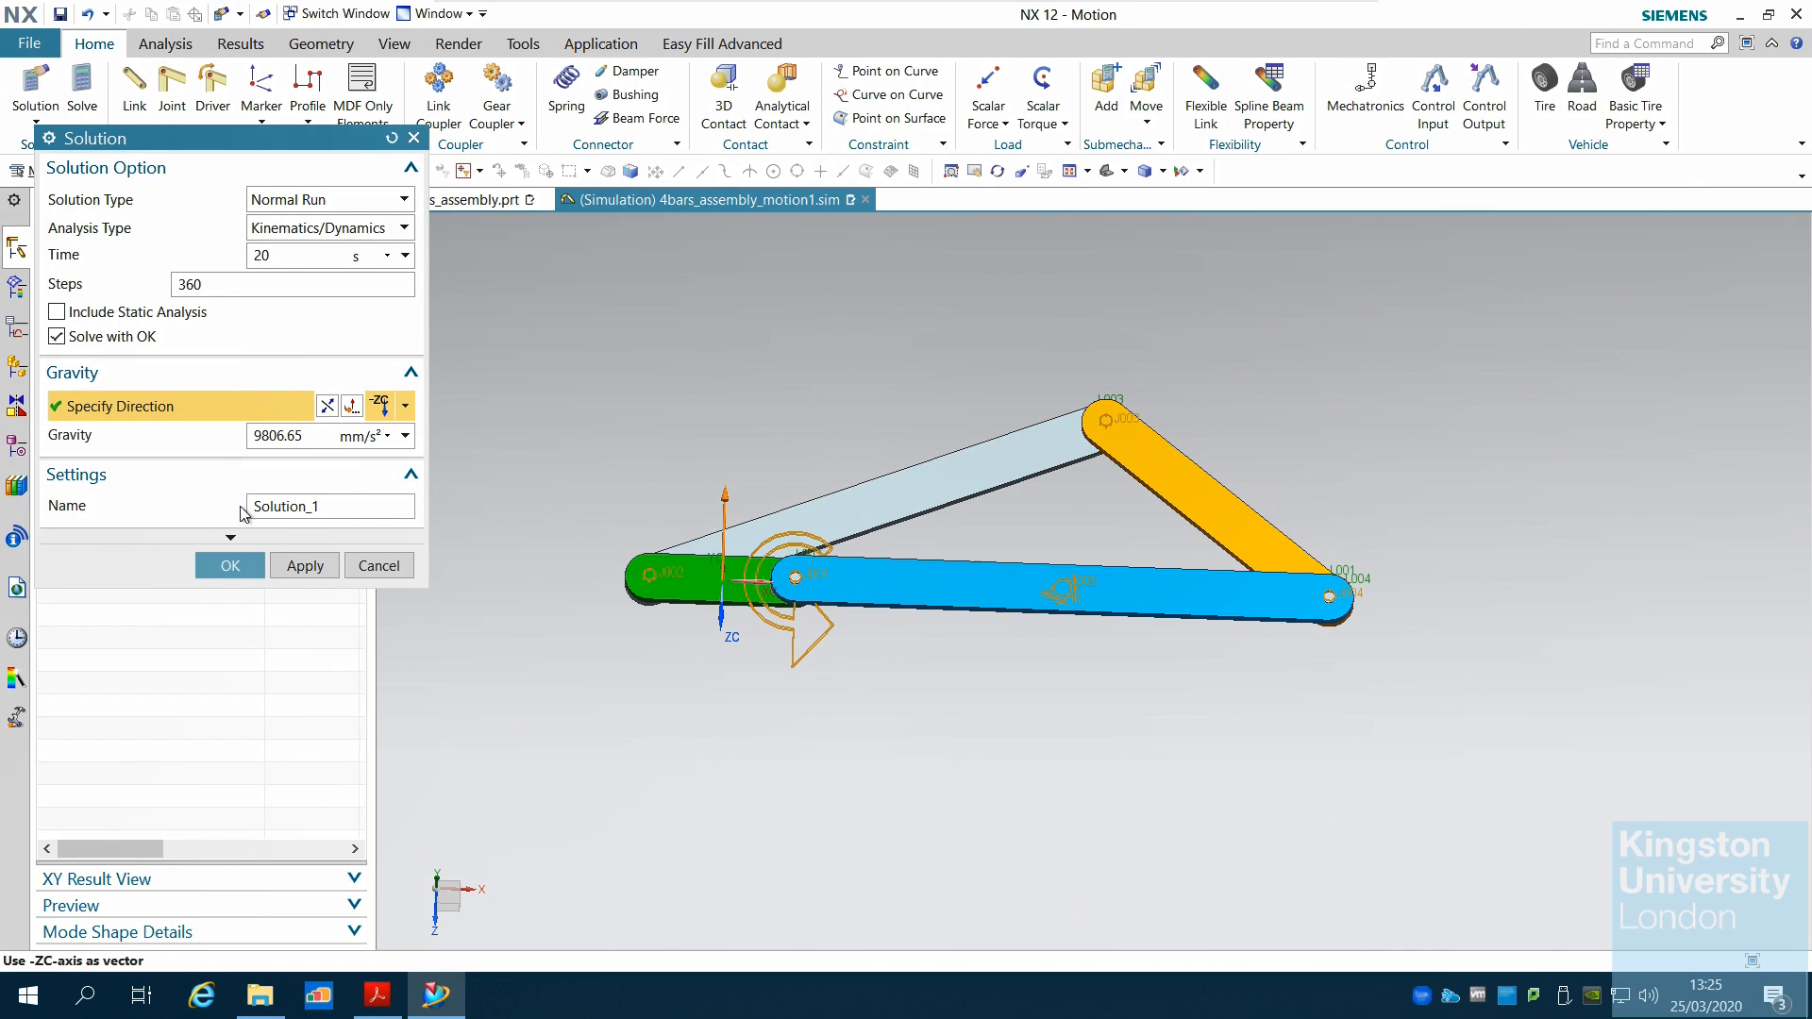
{"action": "left_click", "coordinate": [230, 566]}
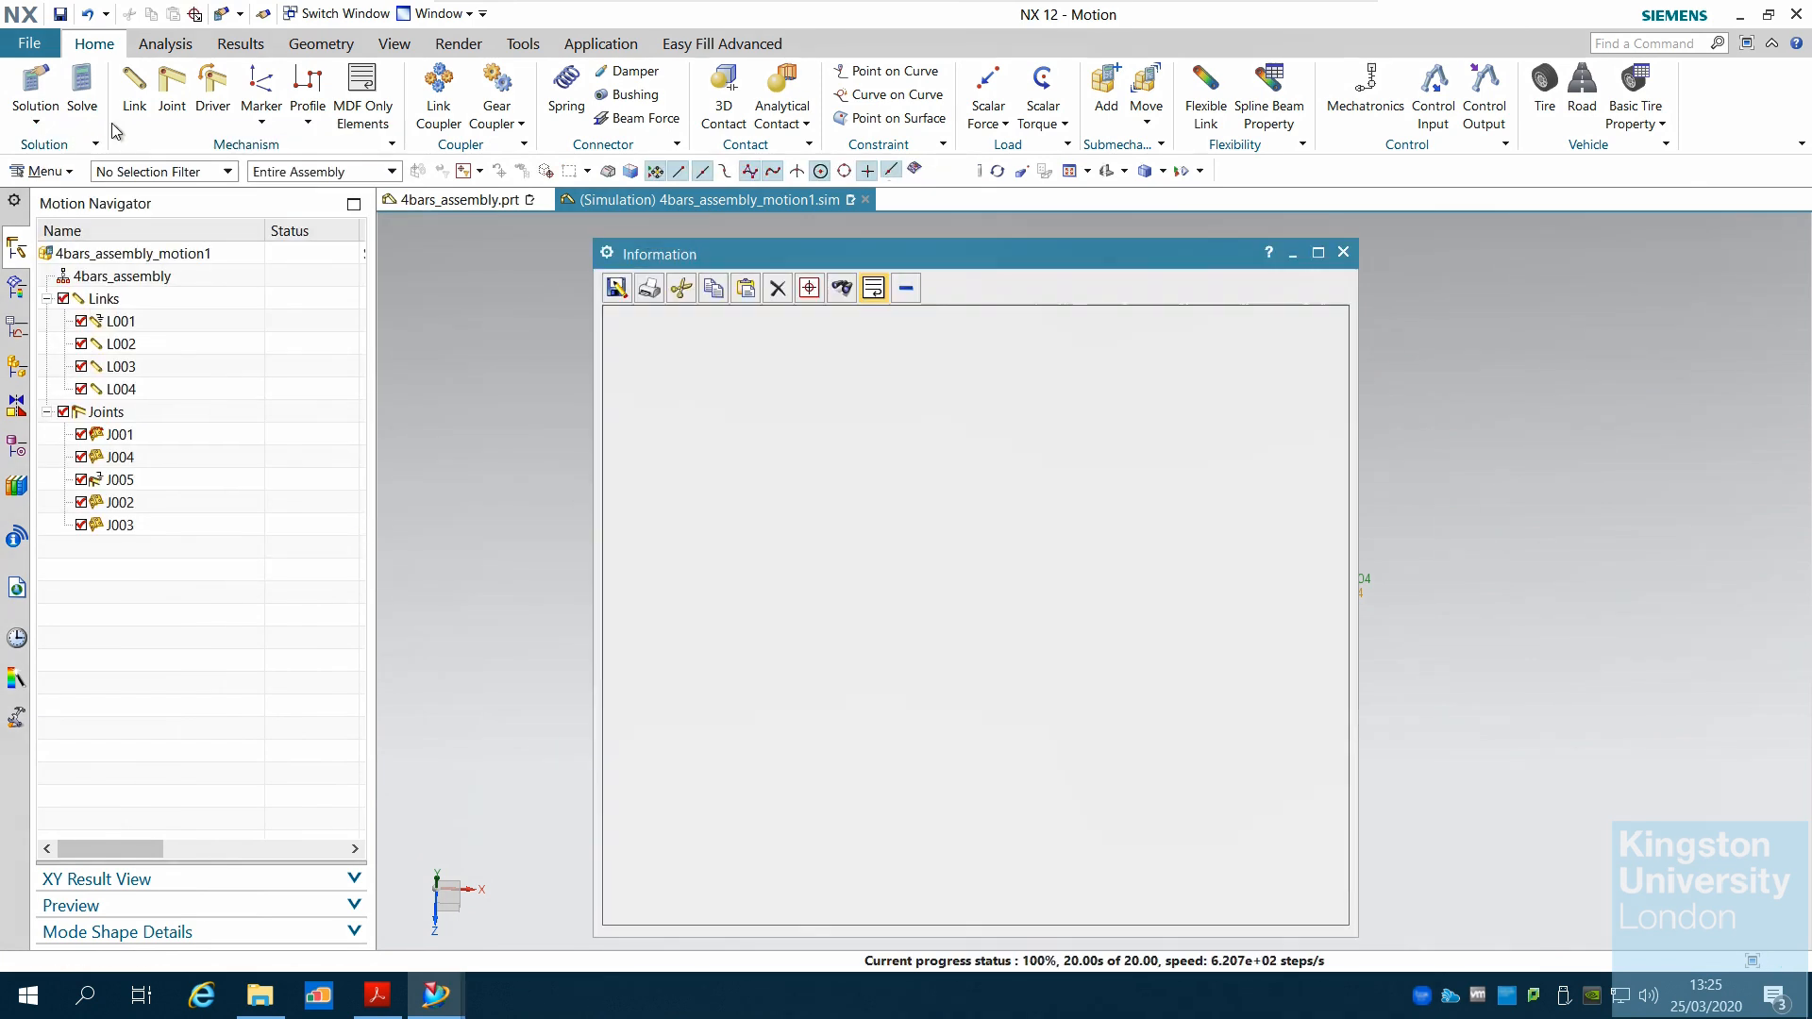
{"action": "left_click", "coordinate": [1343, 252]}
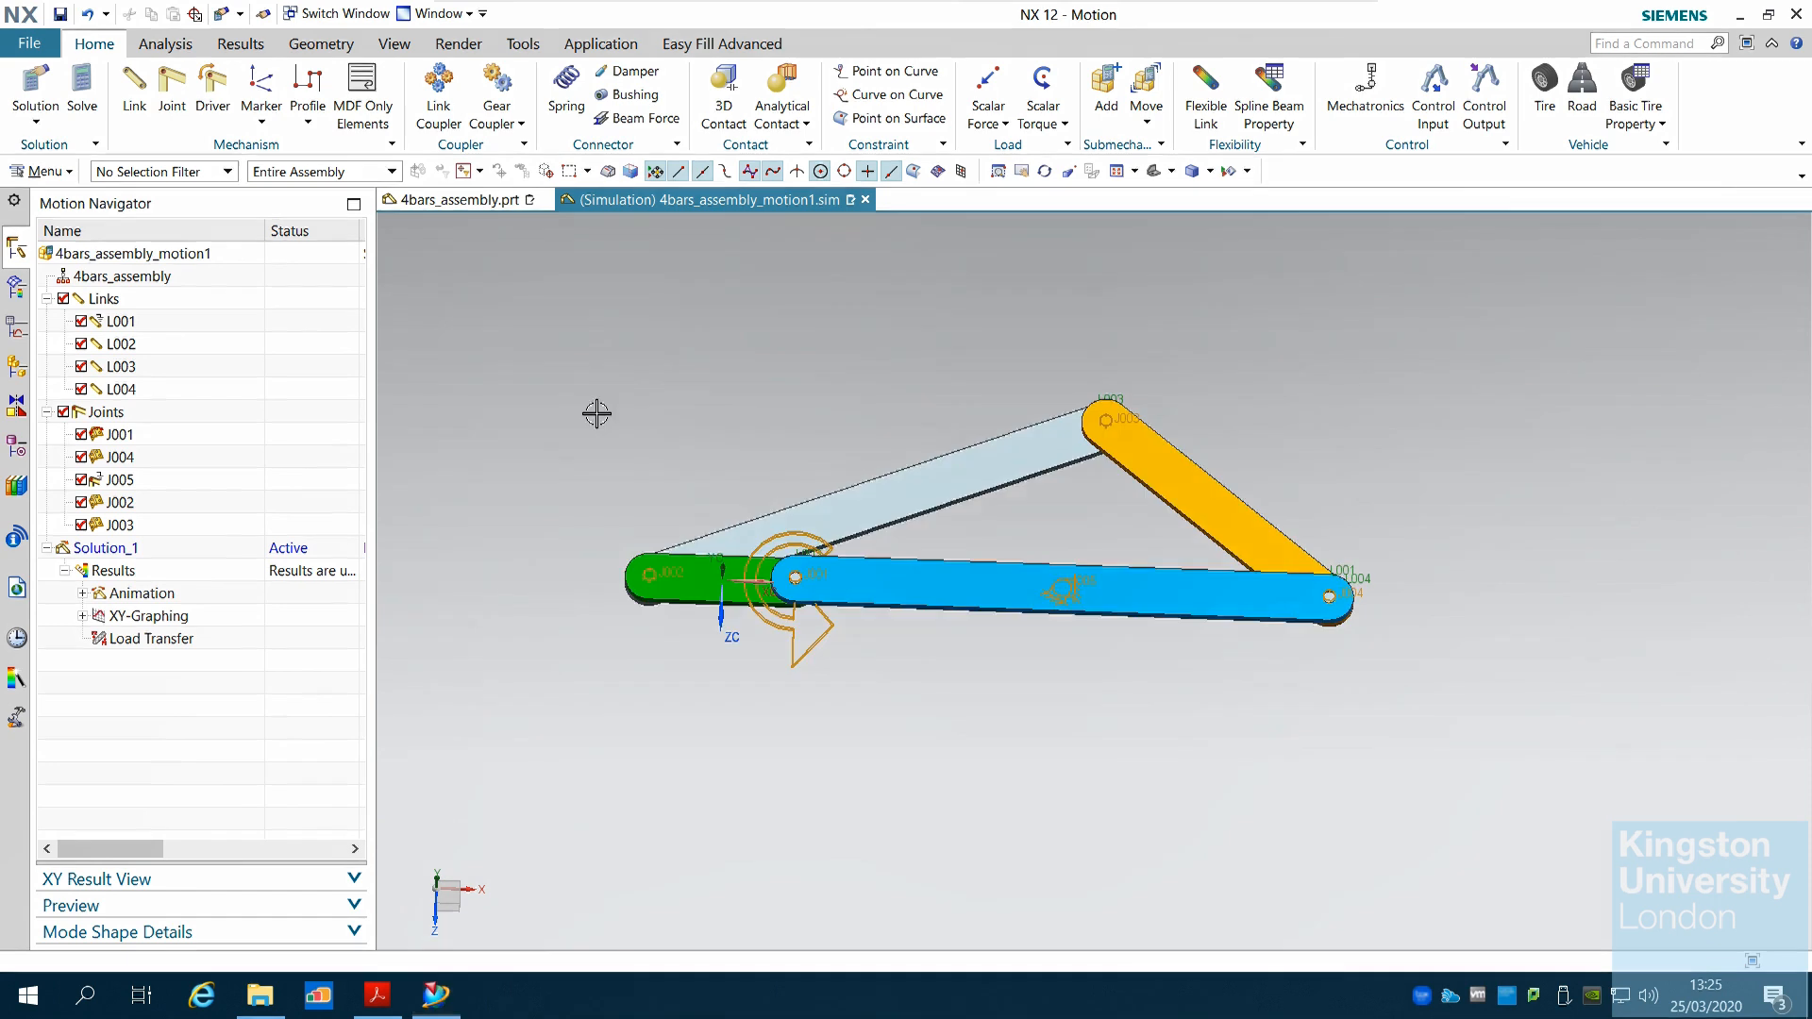
Step: Solve Solution_1 again and play its default animation, finishing the playback and returning to the model
{"action": "left_click", "coordinate": [97, 102]}
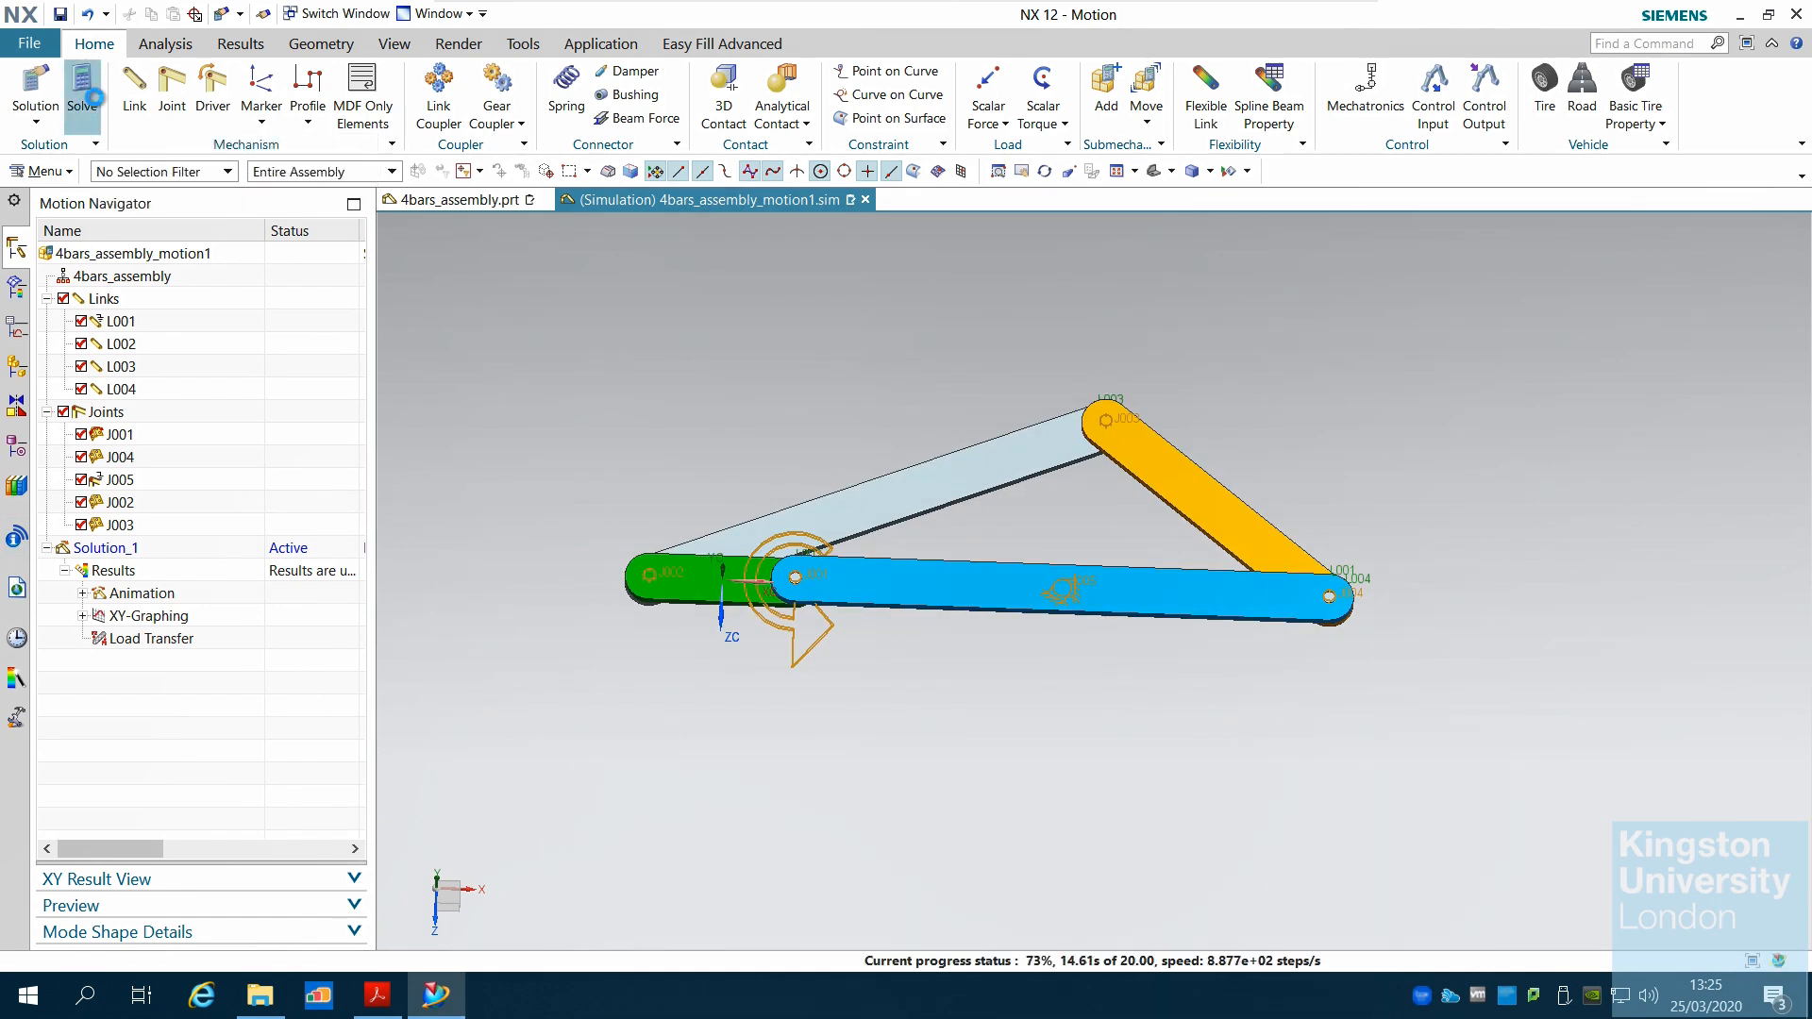
{"action": "left_click", "coordinate": [1344, 253]}
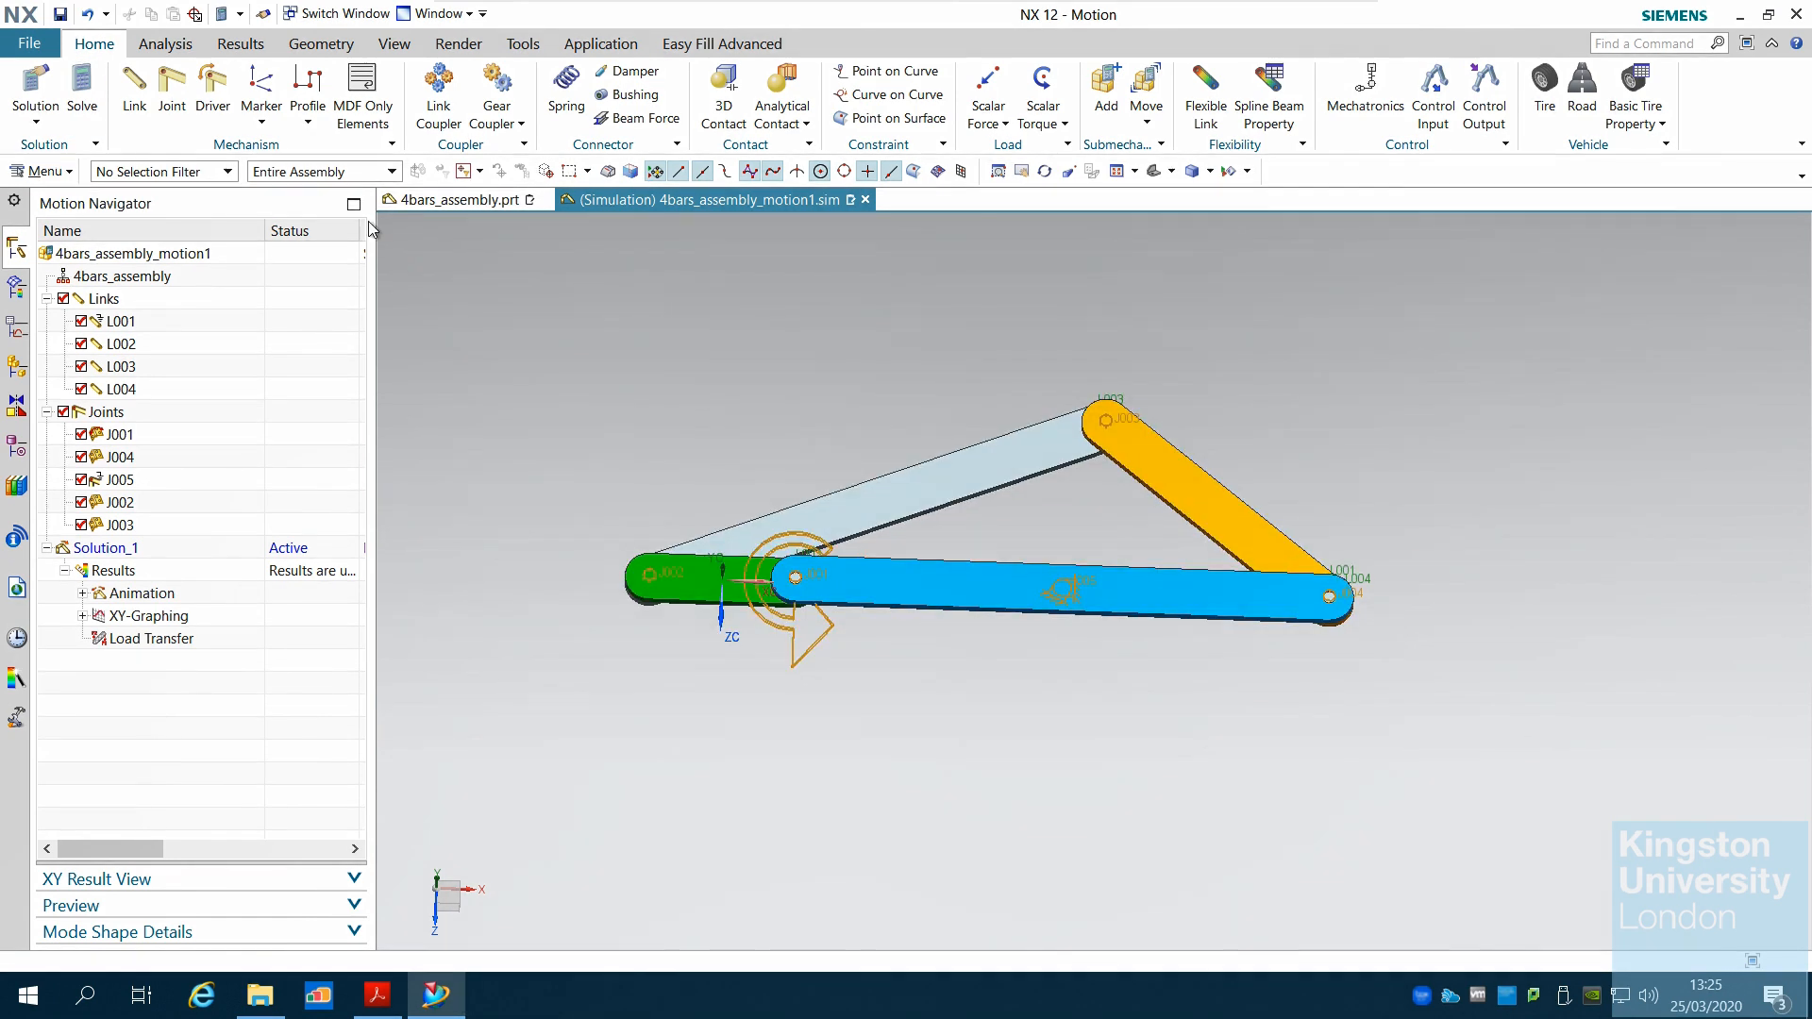
{"action": "left_click", "coordinate": [82, 593]}
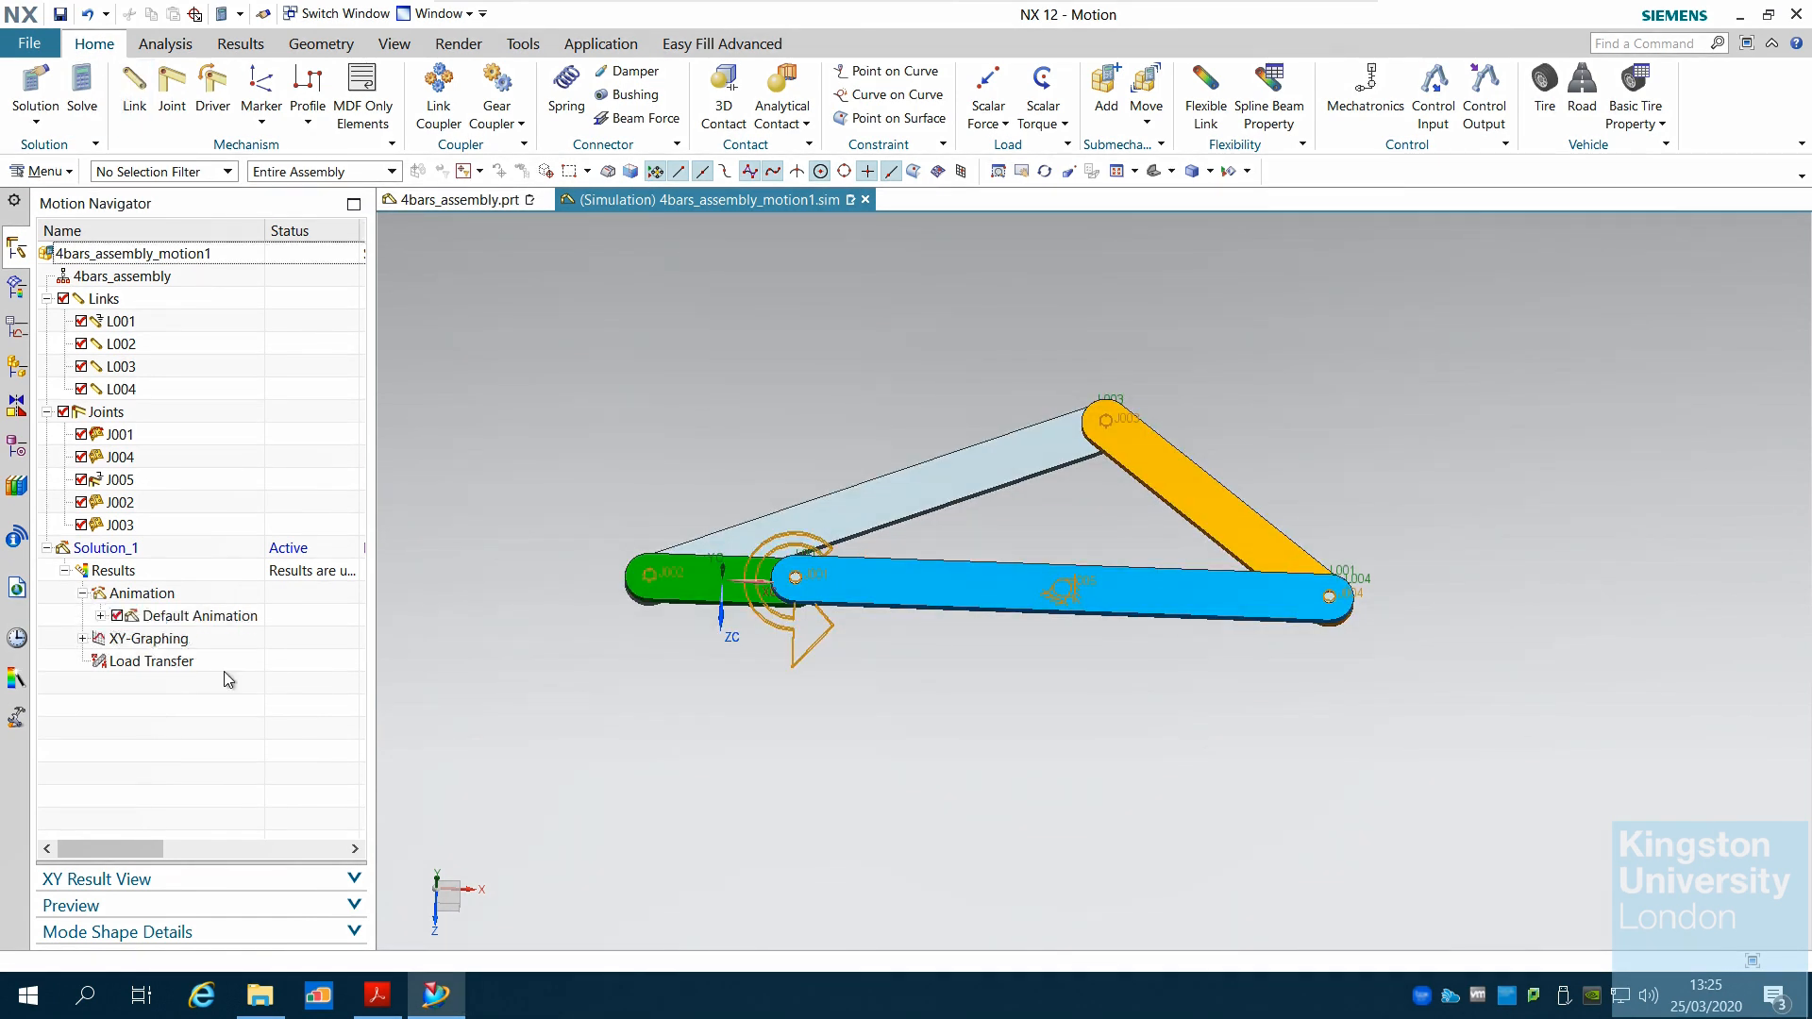
{"action": "double_click", "coordinate": [230, 615]}
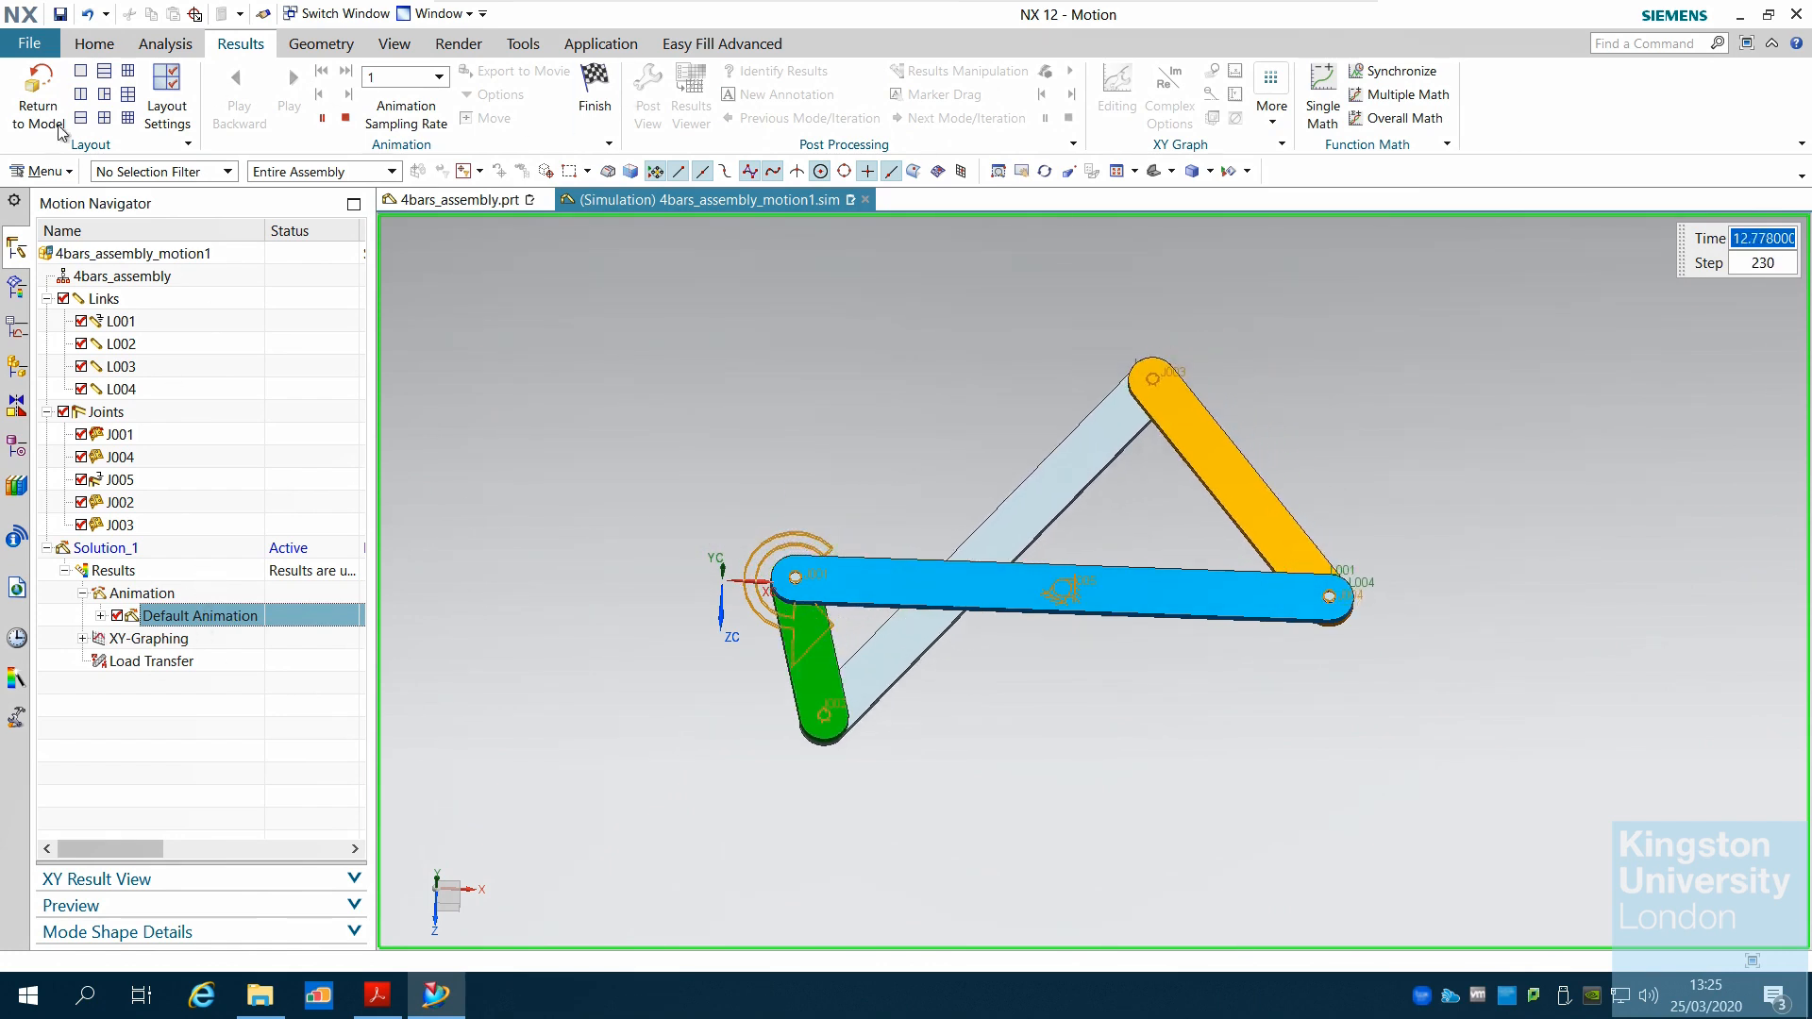
{"action": "left_click", "coordinate": [597, 85]}
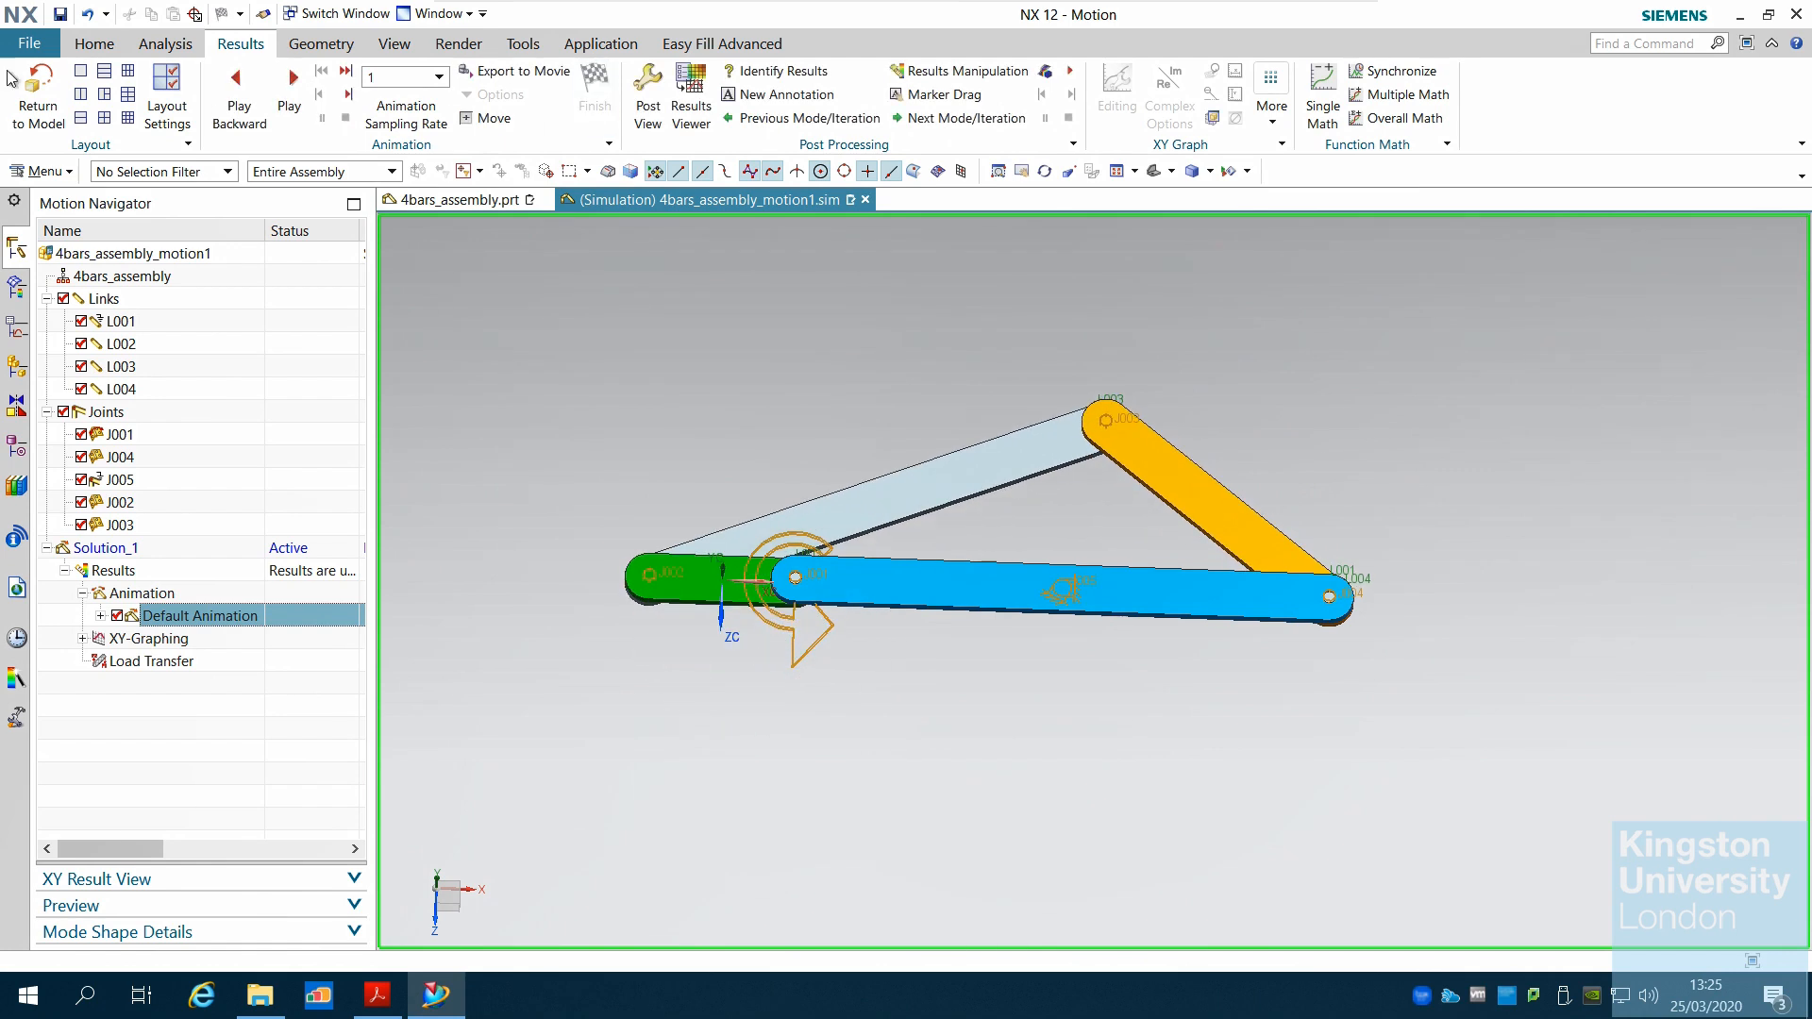
{"action": "left_click", "coordinate": [56, 104]}
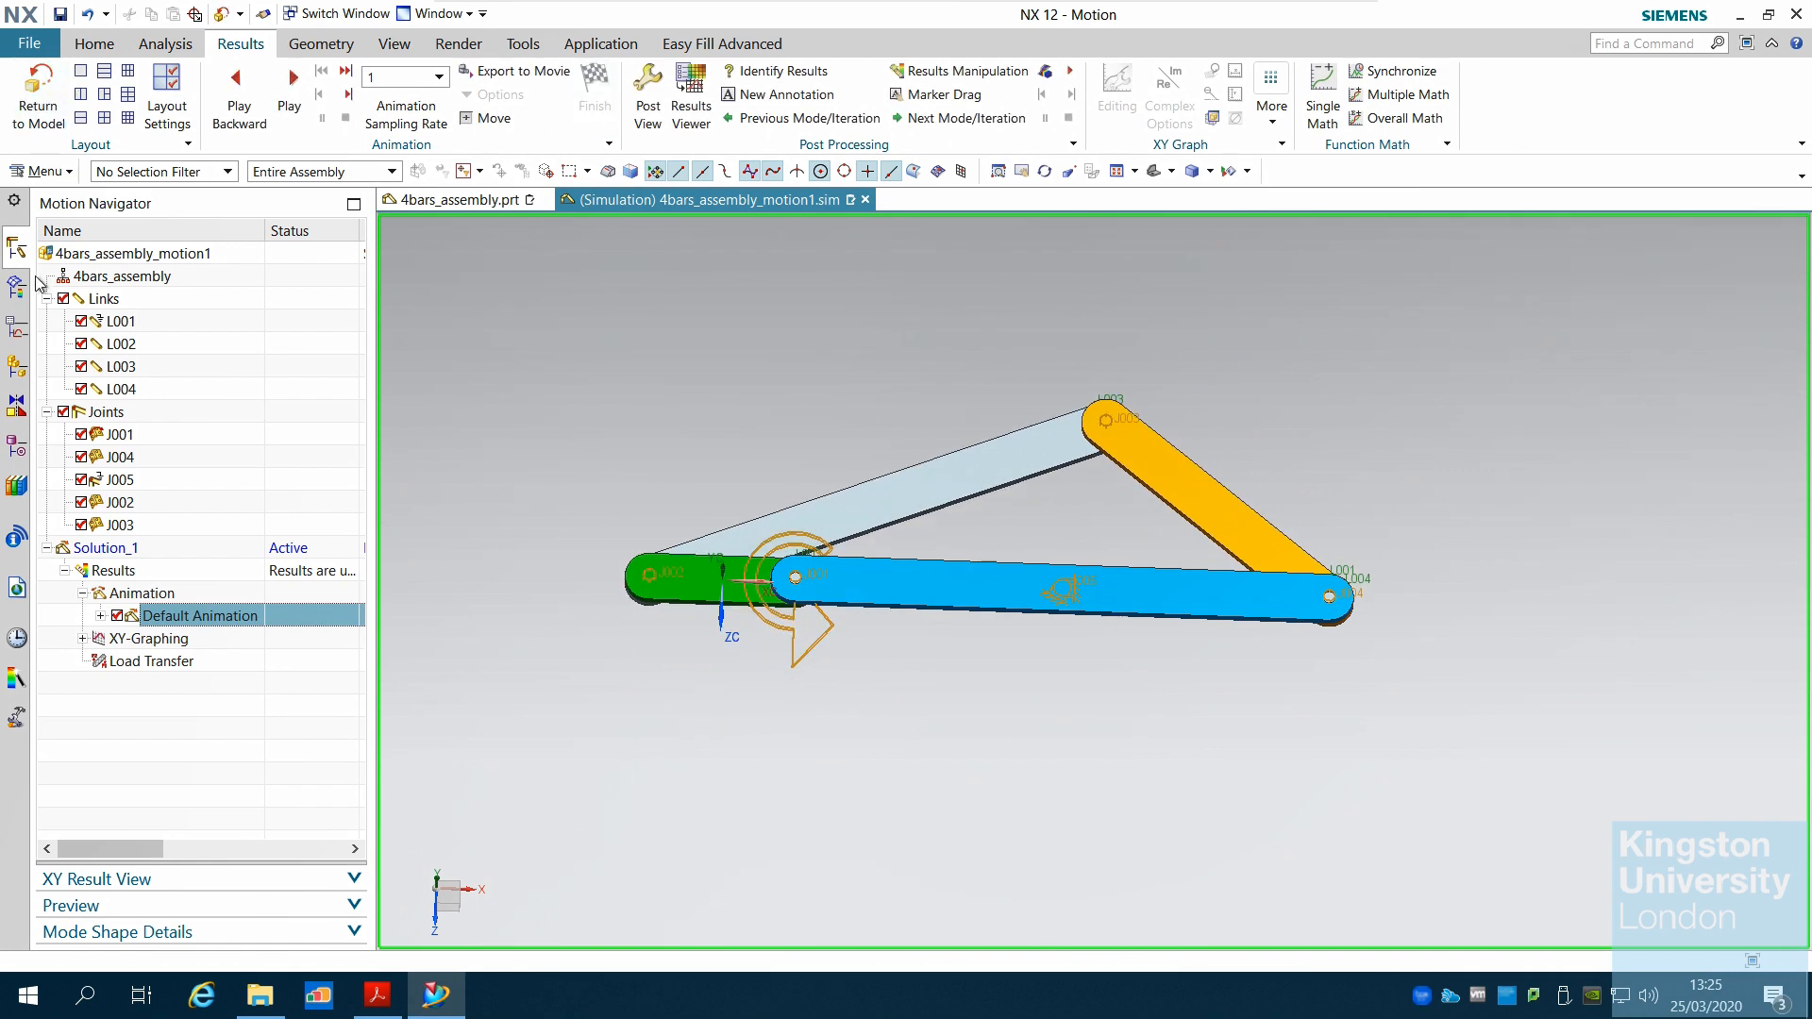
Step: Set the polynomial rotation driver velocity of joint J001 to -20 °/s
{"action": "double_click", "coordinate": [128, 436]}
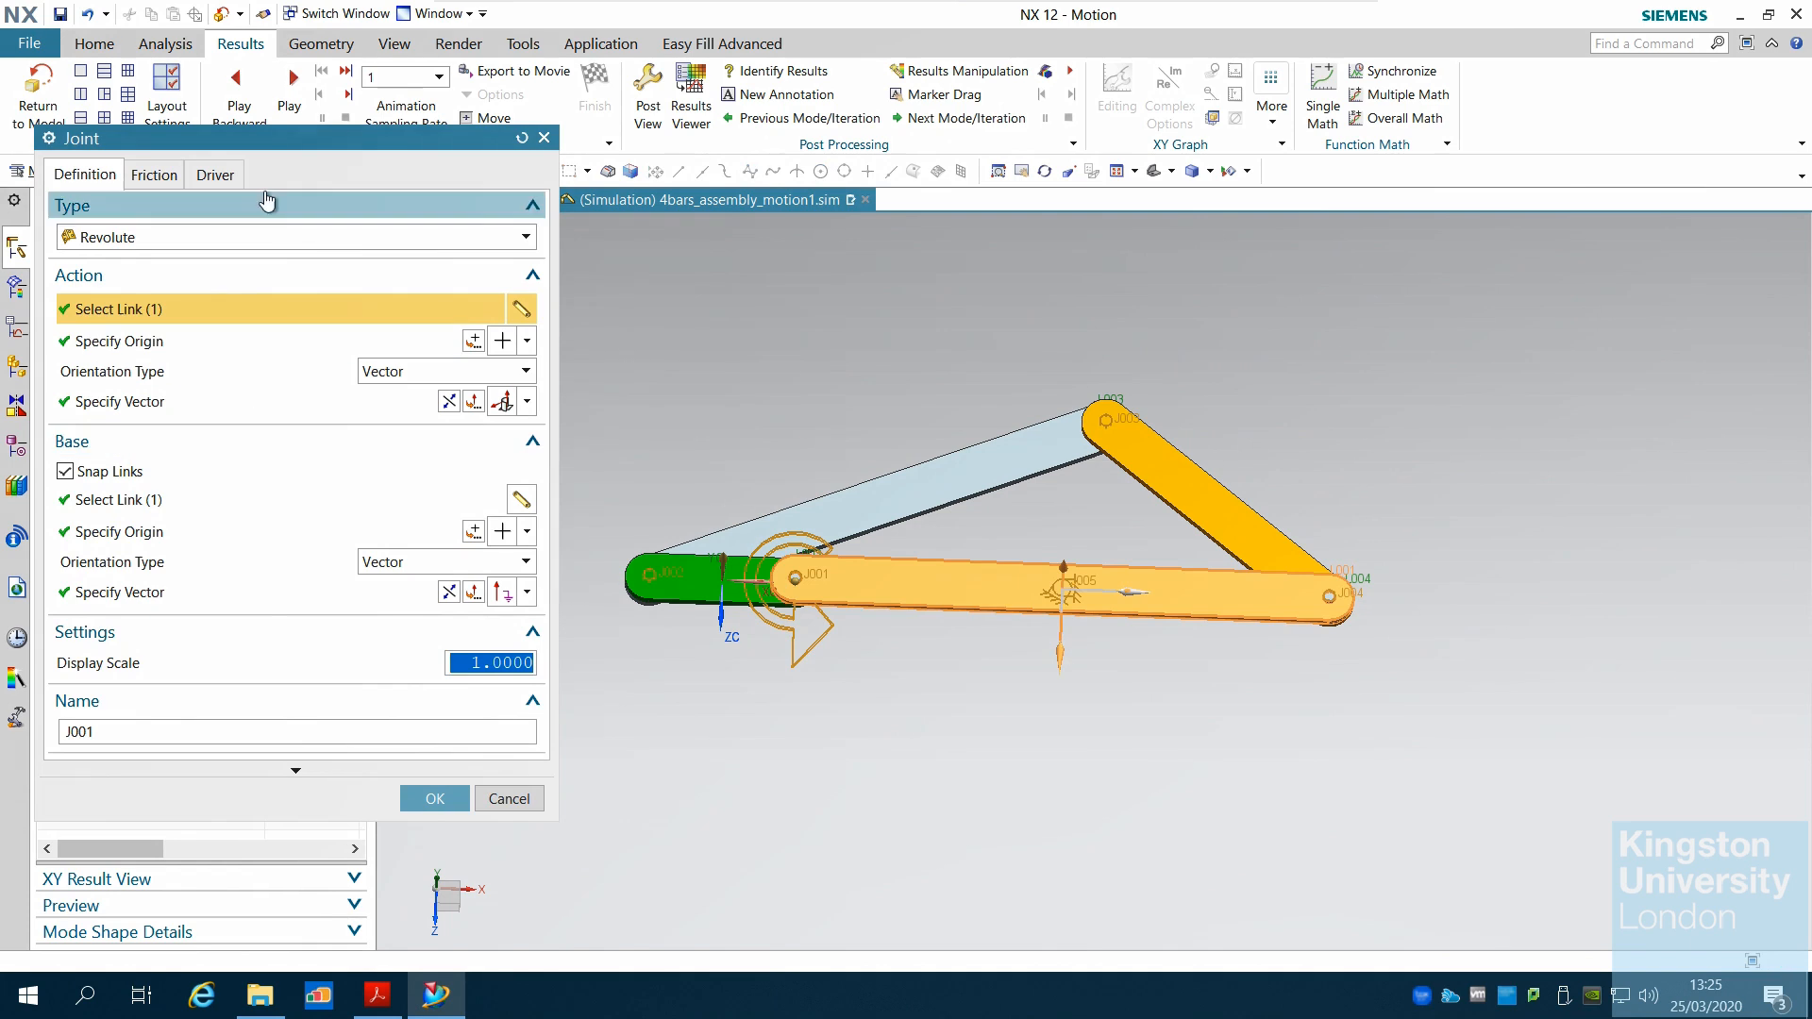
{"action": "left_click", "coordinate": [216, 175]}
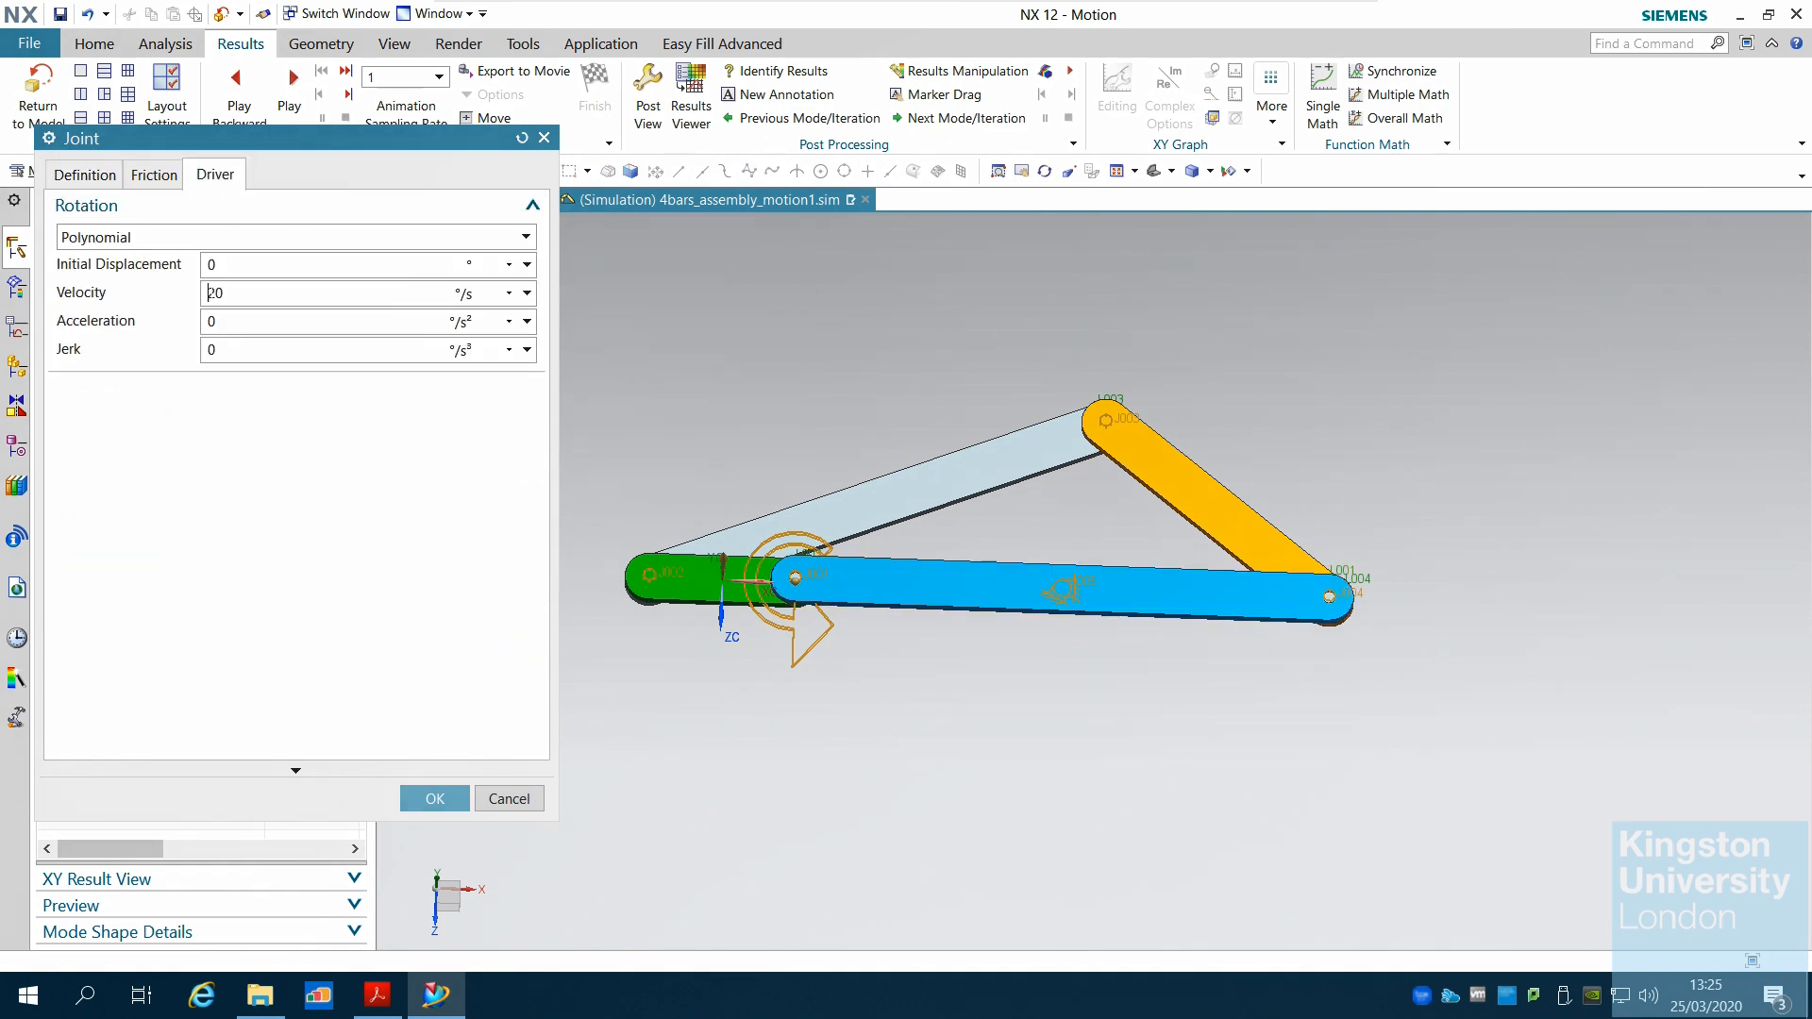
{"action": "left_click", "coordinate": [209, 293]}
{"action": "type", "text": "-"}
{"action": "left_click", "coordinate": [434, 799]}
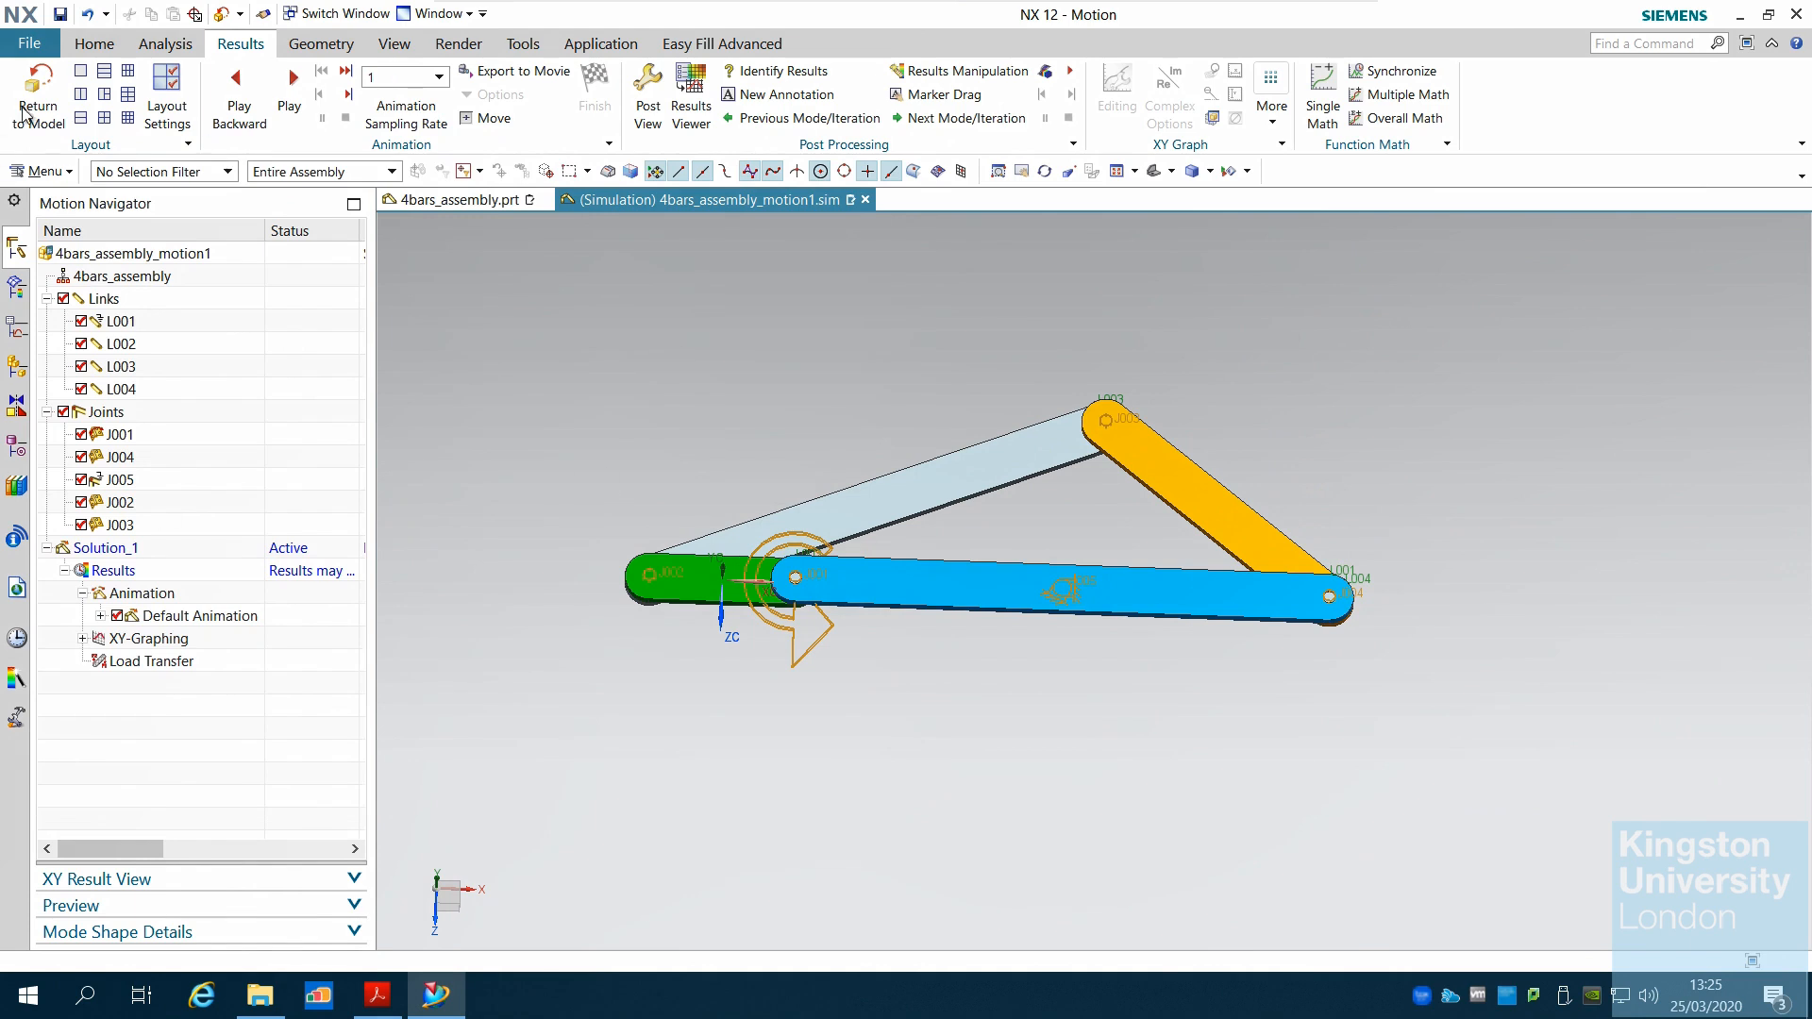
Step: Solve Solution_1 again with the reversed driver and close the solver information report
{"action": "left_click", "coordinate": [291, 85]}
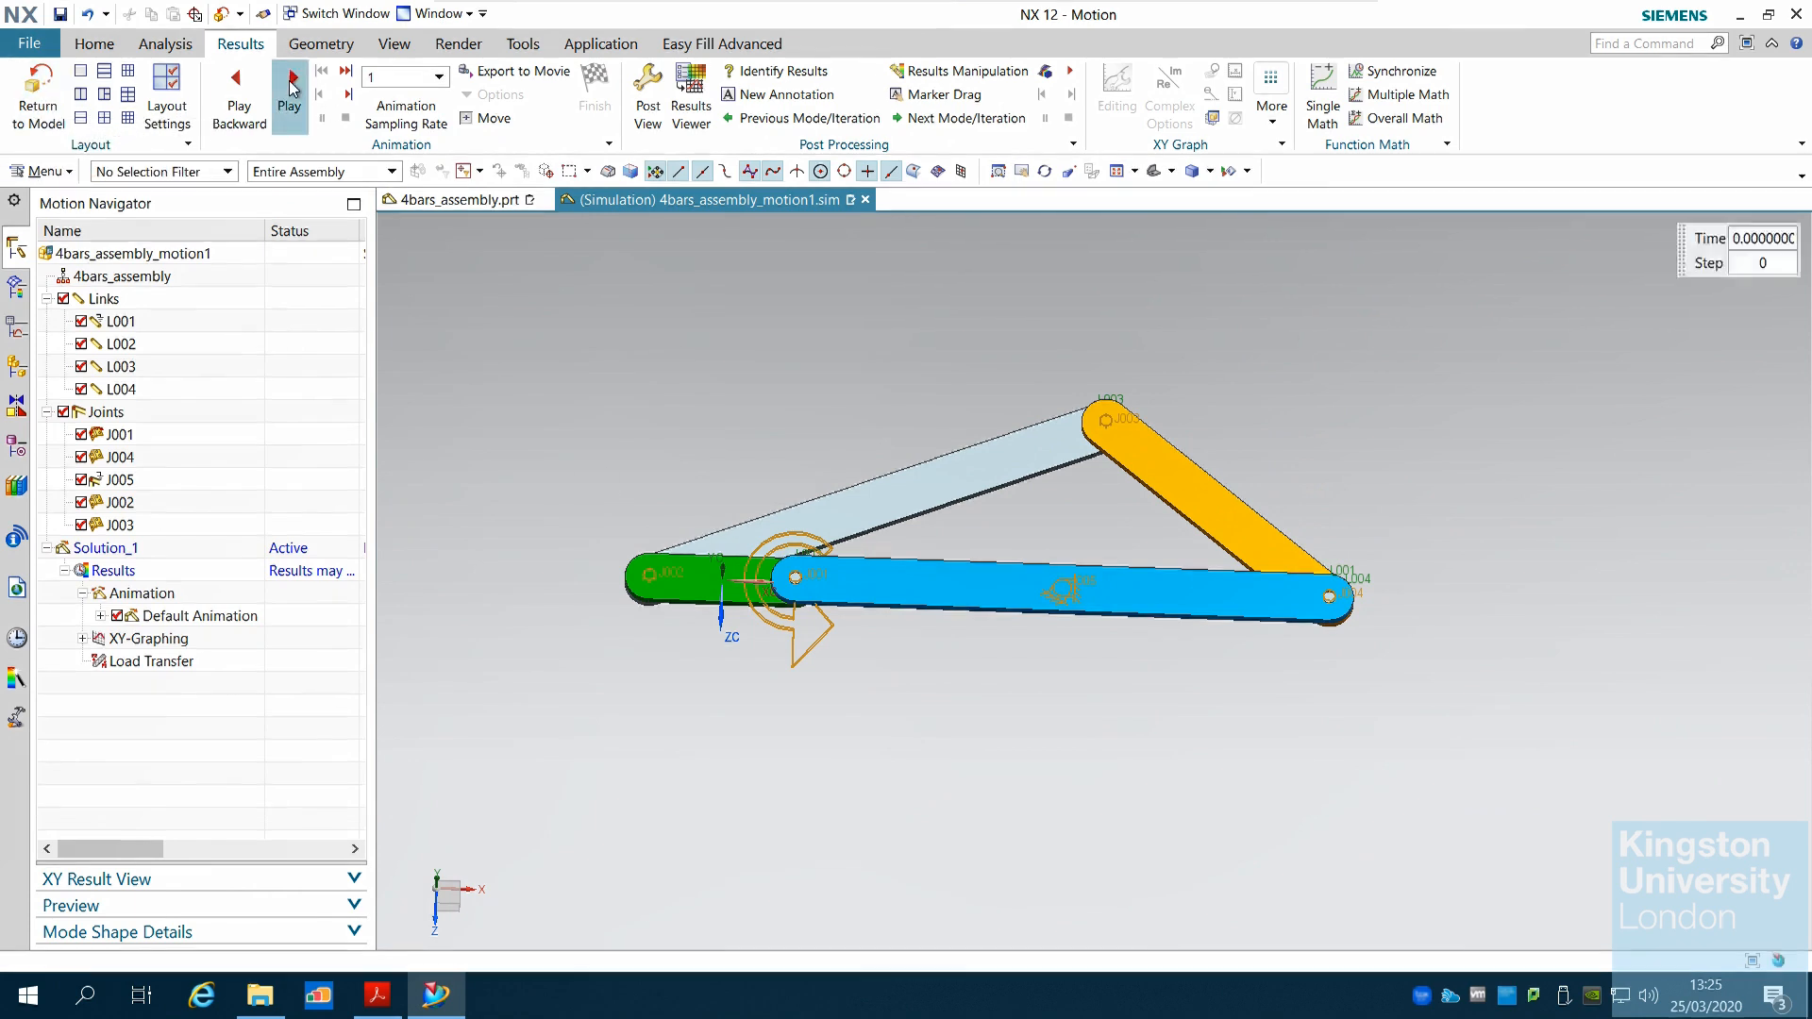
{"action": "left_click", "coordinate": [42, 99]}
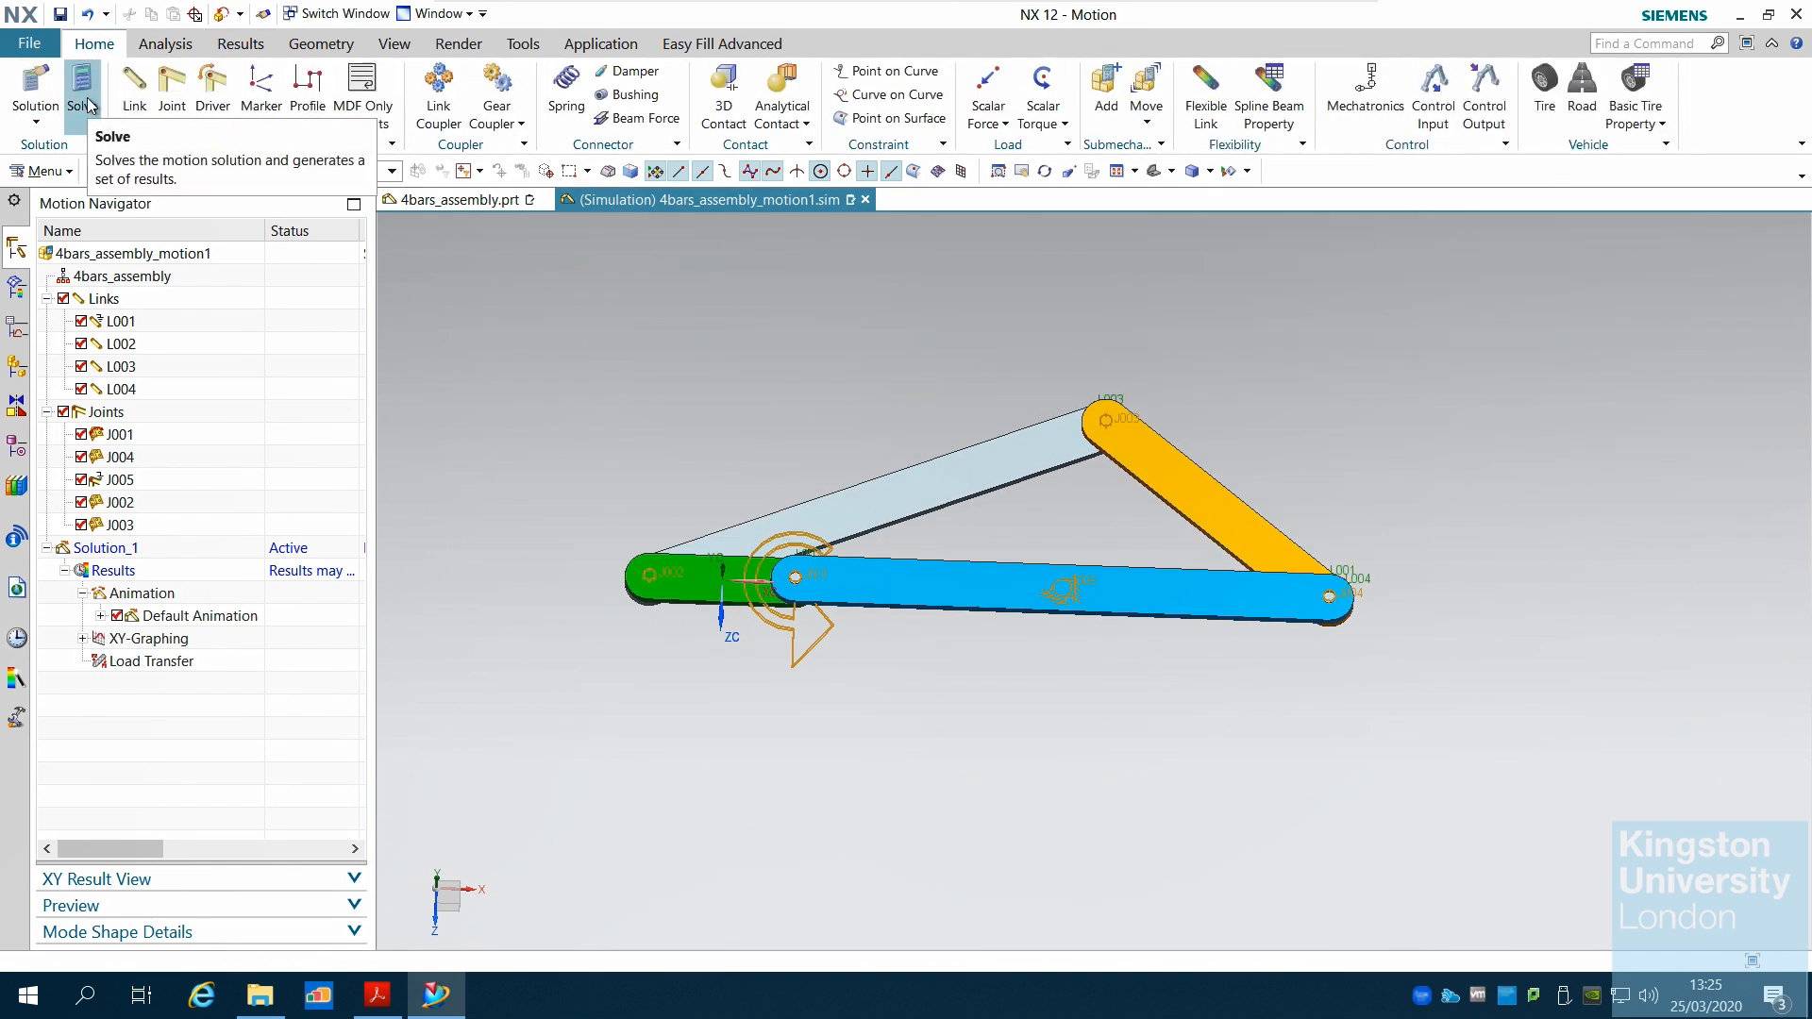
{"action": "left_click", "coordinate": [85, 100]}
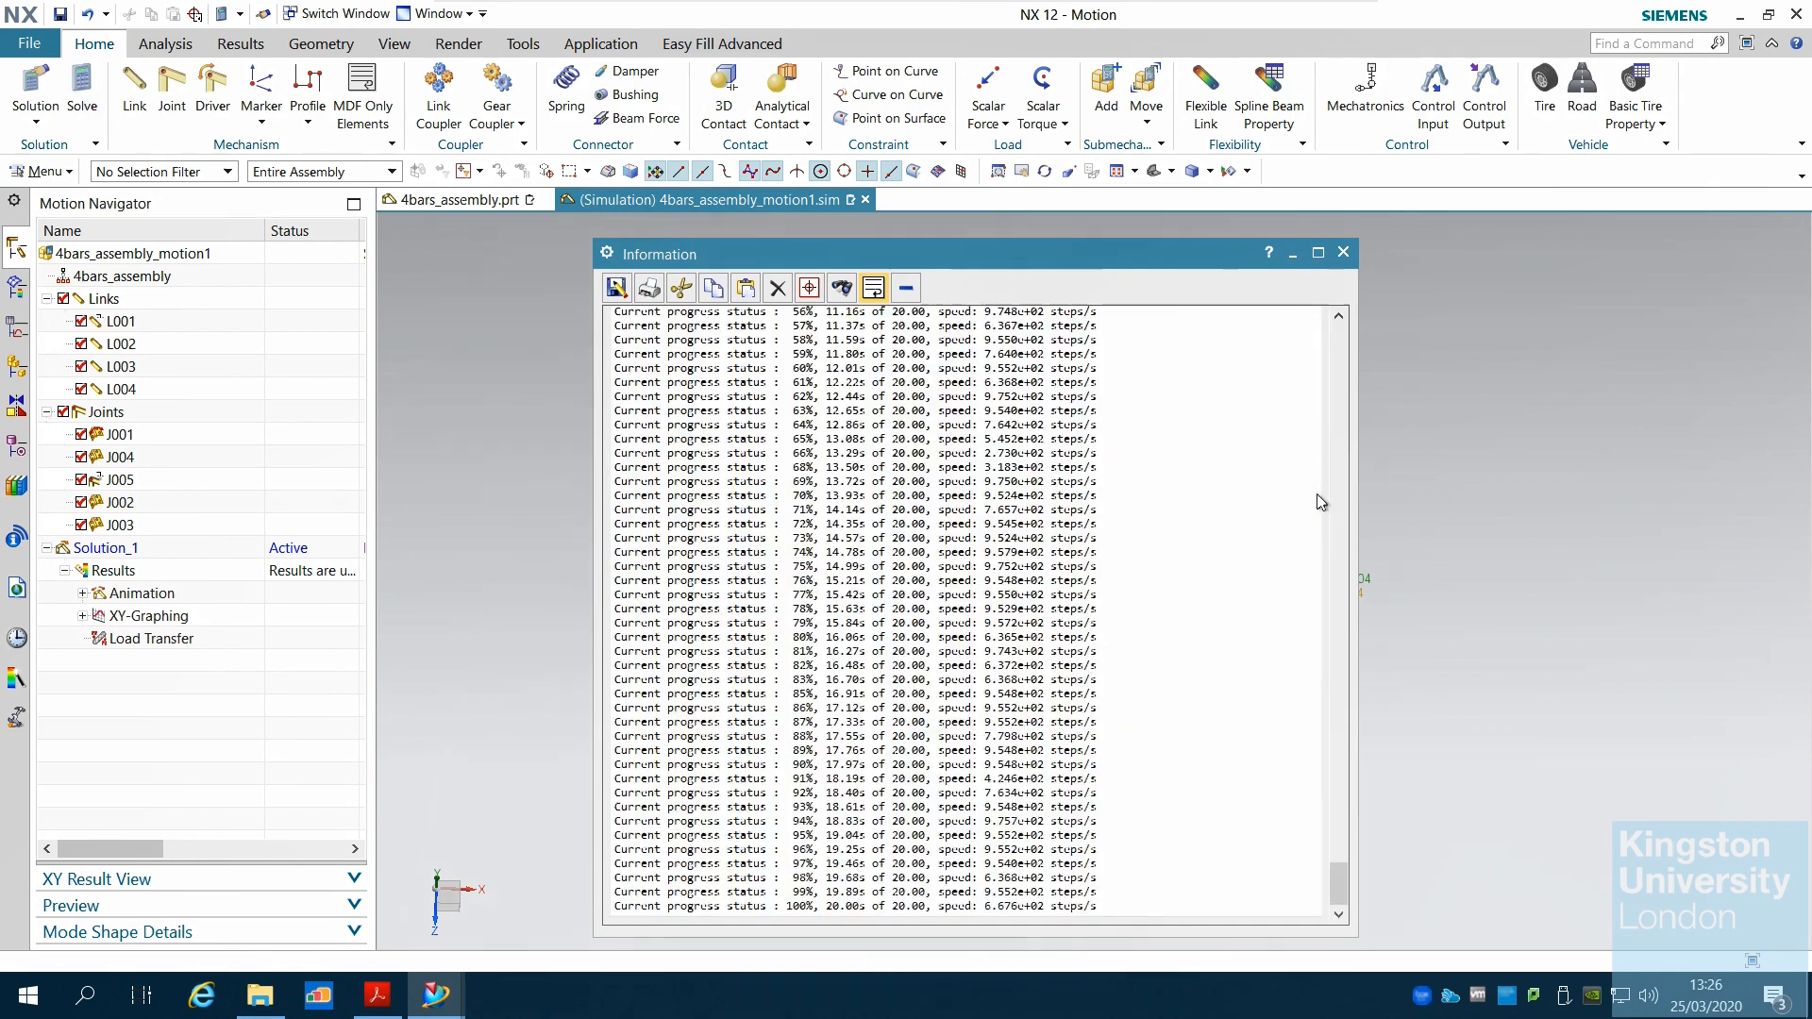
{"action": "left_click", "coordinate": [1344, 252]}
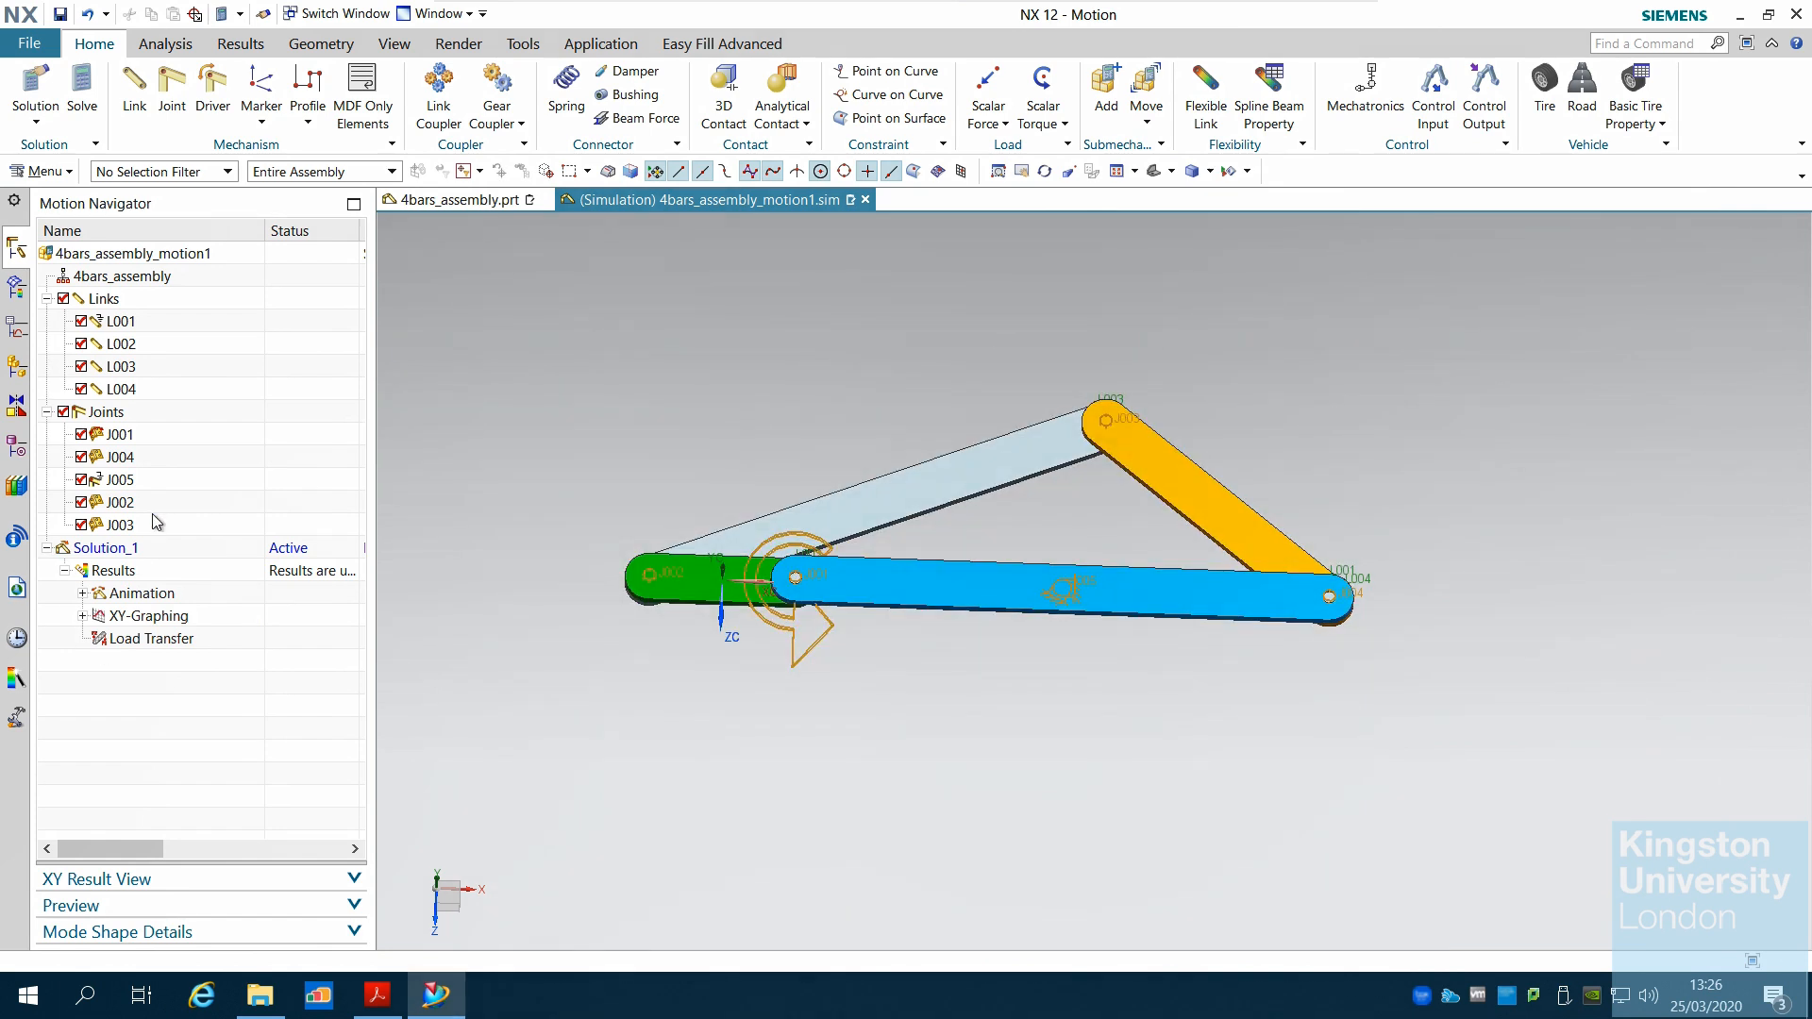
Step: Arrange the joints in numerical order from J001 to J005, and play Solution_1's default animation before returning to the model
{"action": "left_click_drag", "start_coordinate": [121, 502], "coordinate": [132, 462]}
{"action": "left_click_drag", "start_coordinate": [131, 527], "coordinate": [125, 479]}
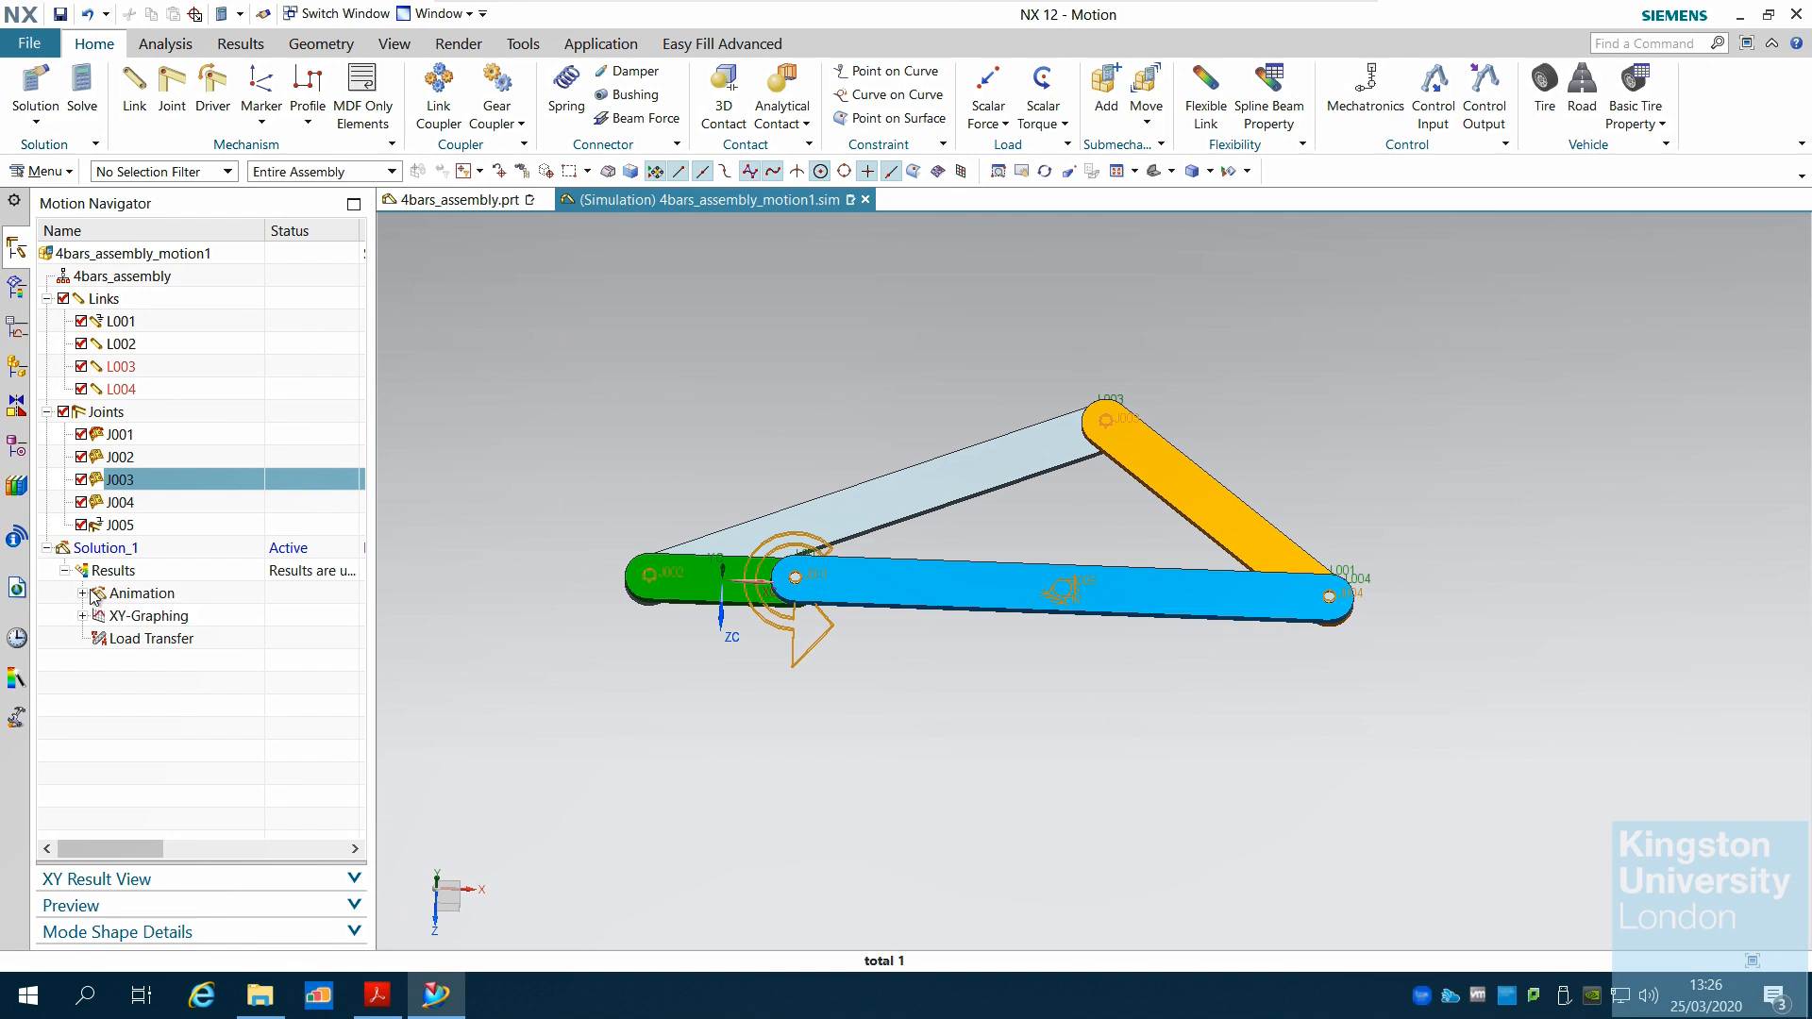
{"action": "left_click", "coordinate": [83, 593]}
{"action": "double_click", "coordinate": [162, 622]}
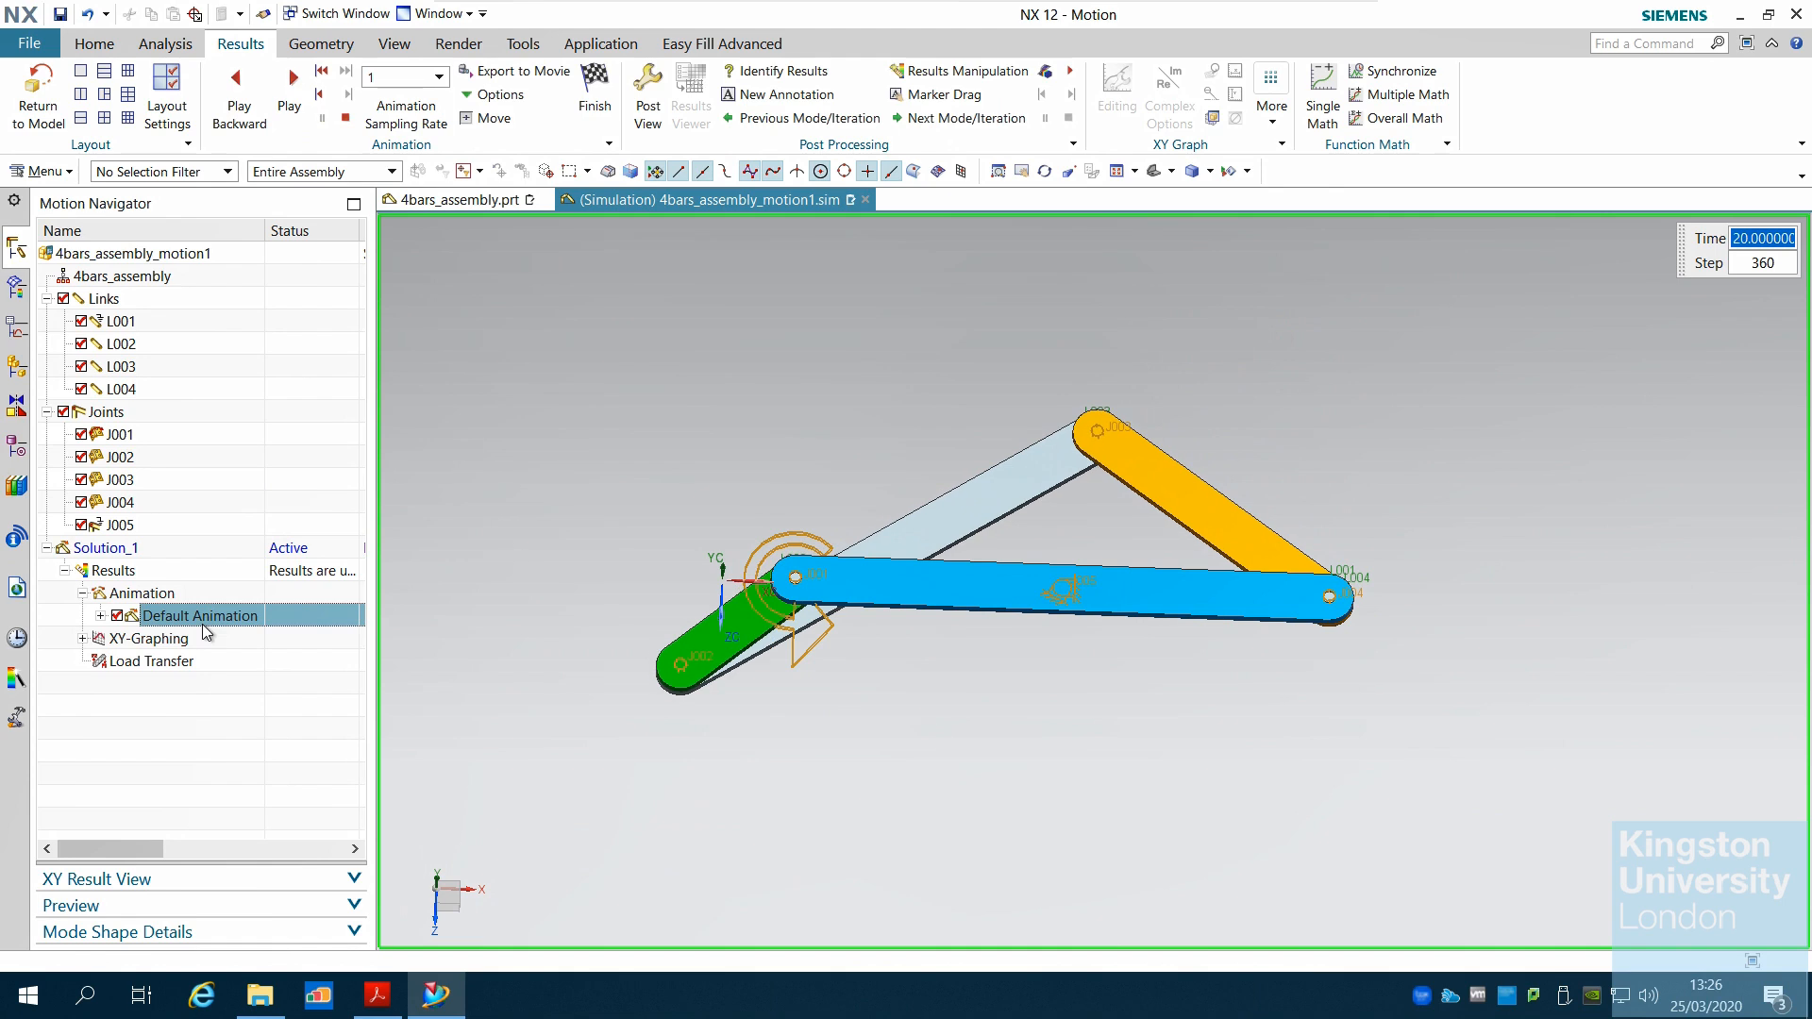
{"action": "left_click", "coordinate": [36, 111]}
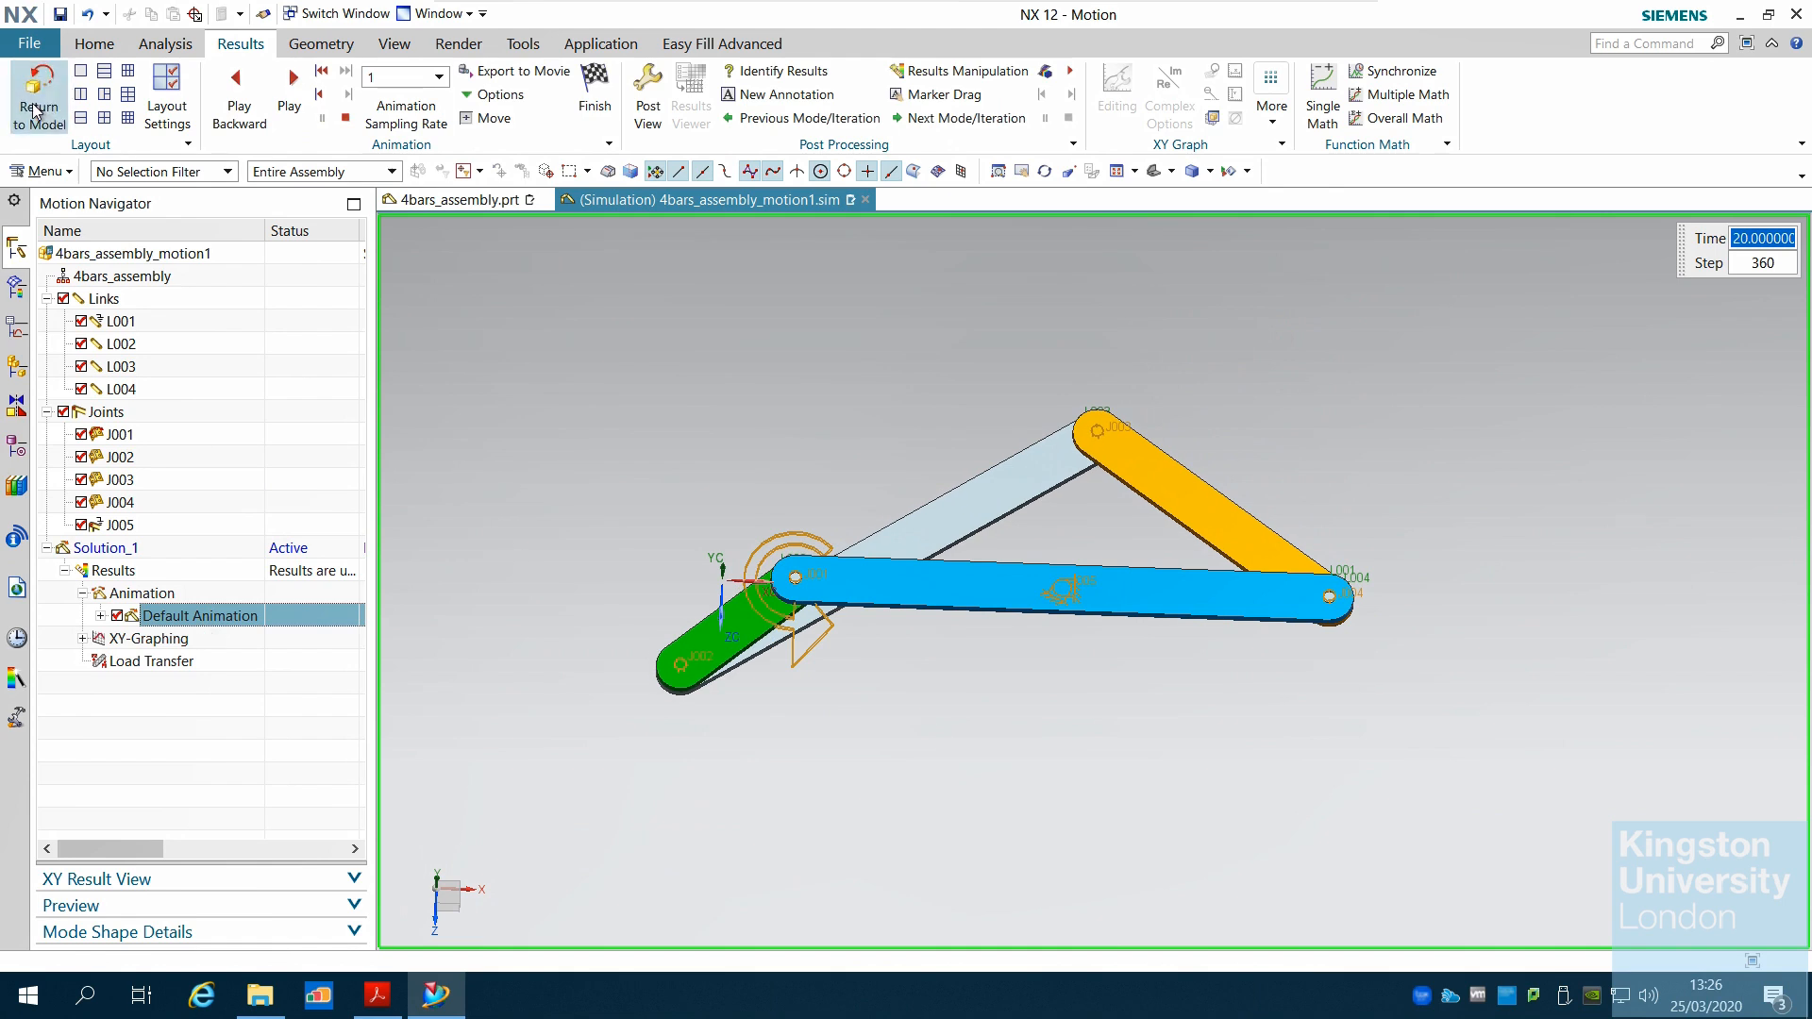
Step: Set Solution_1's time to 60 s, solve it again and close the solver information report
{"action": "double_click", "coordinate": [121, 555]}
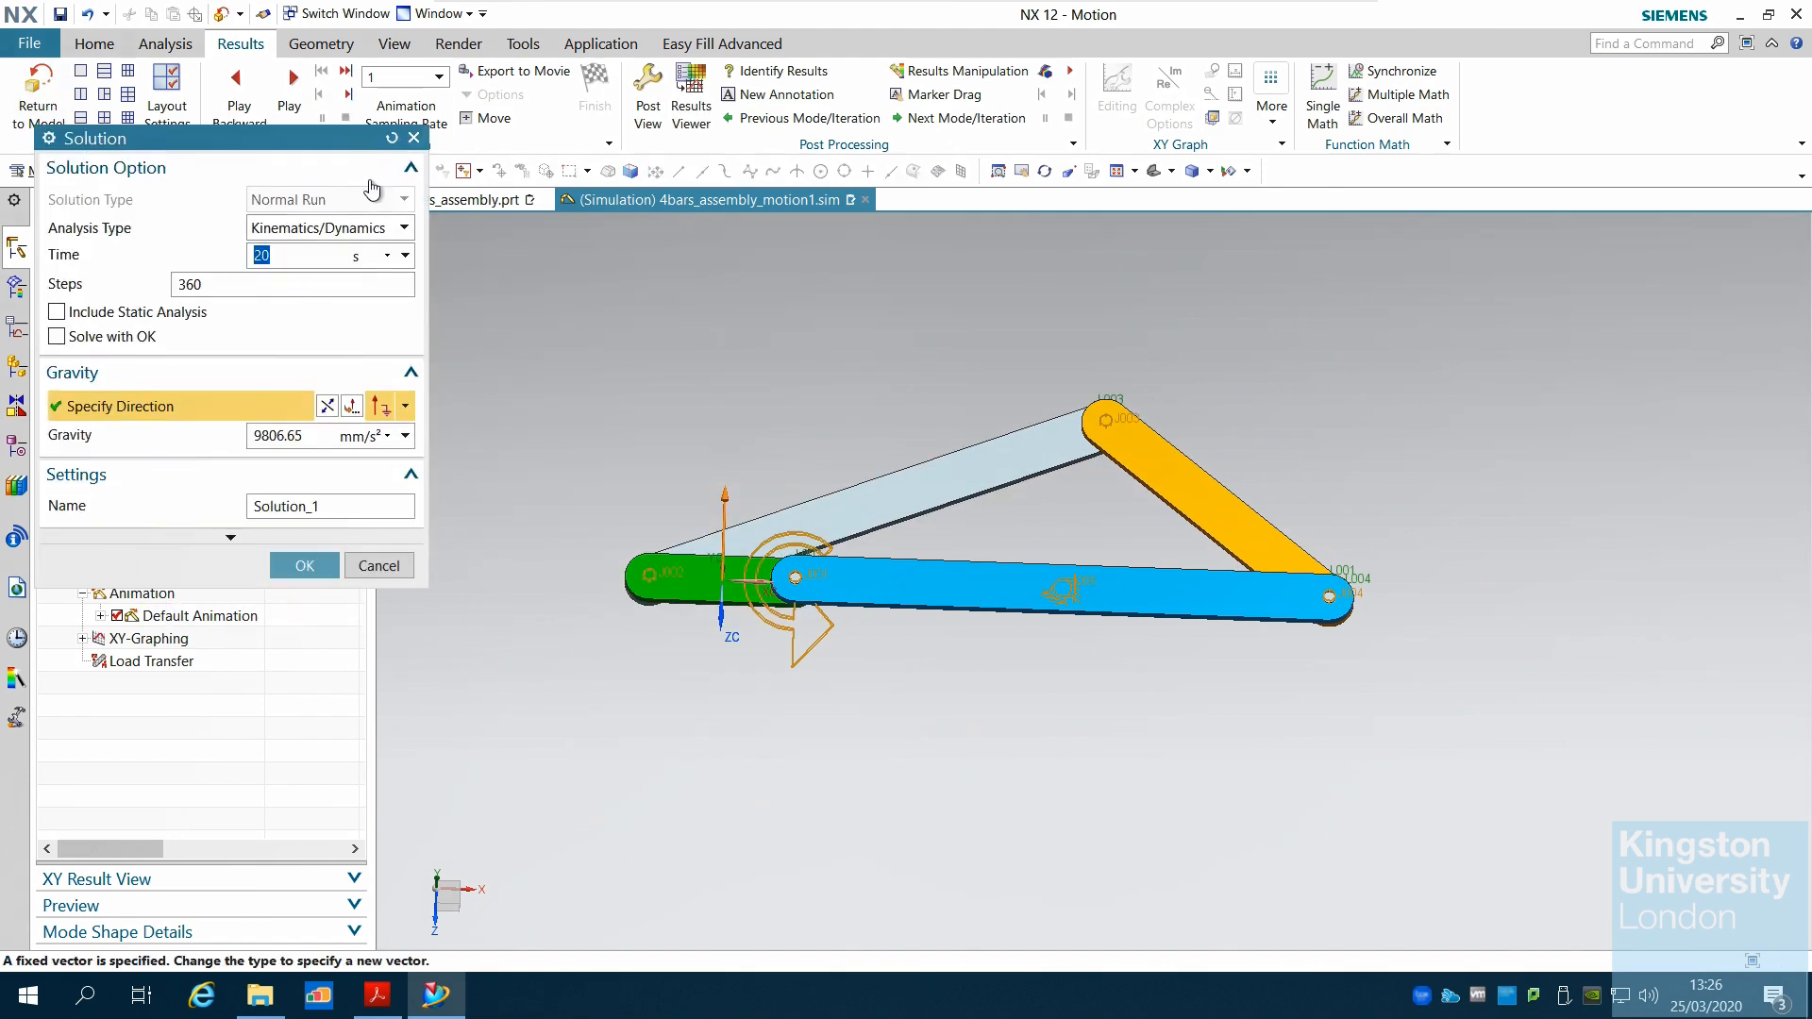
{"action": "type", "text": "60"}
{"action": "left_click", "coordinate": [305, 565]}
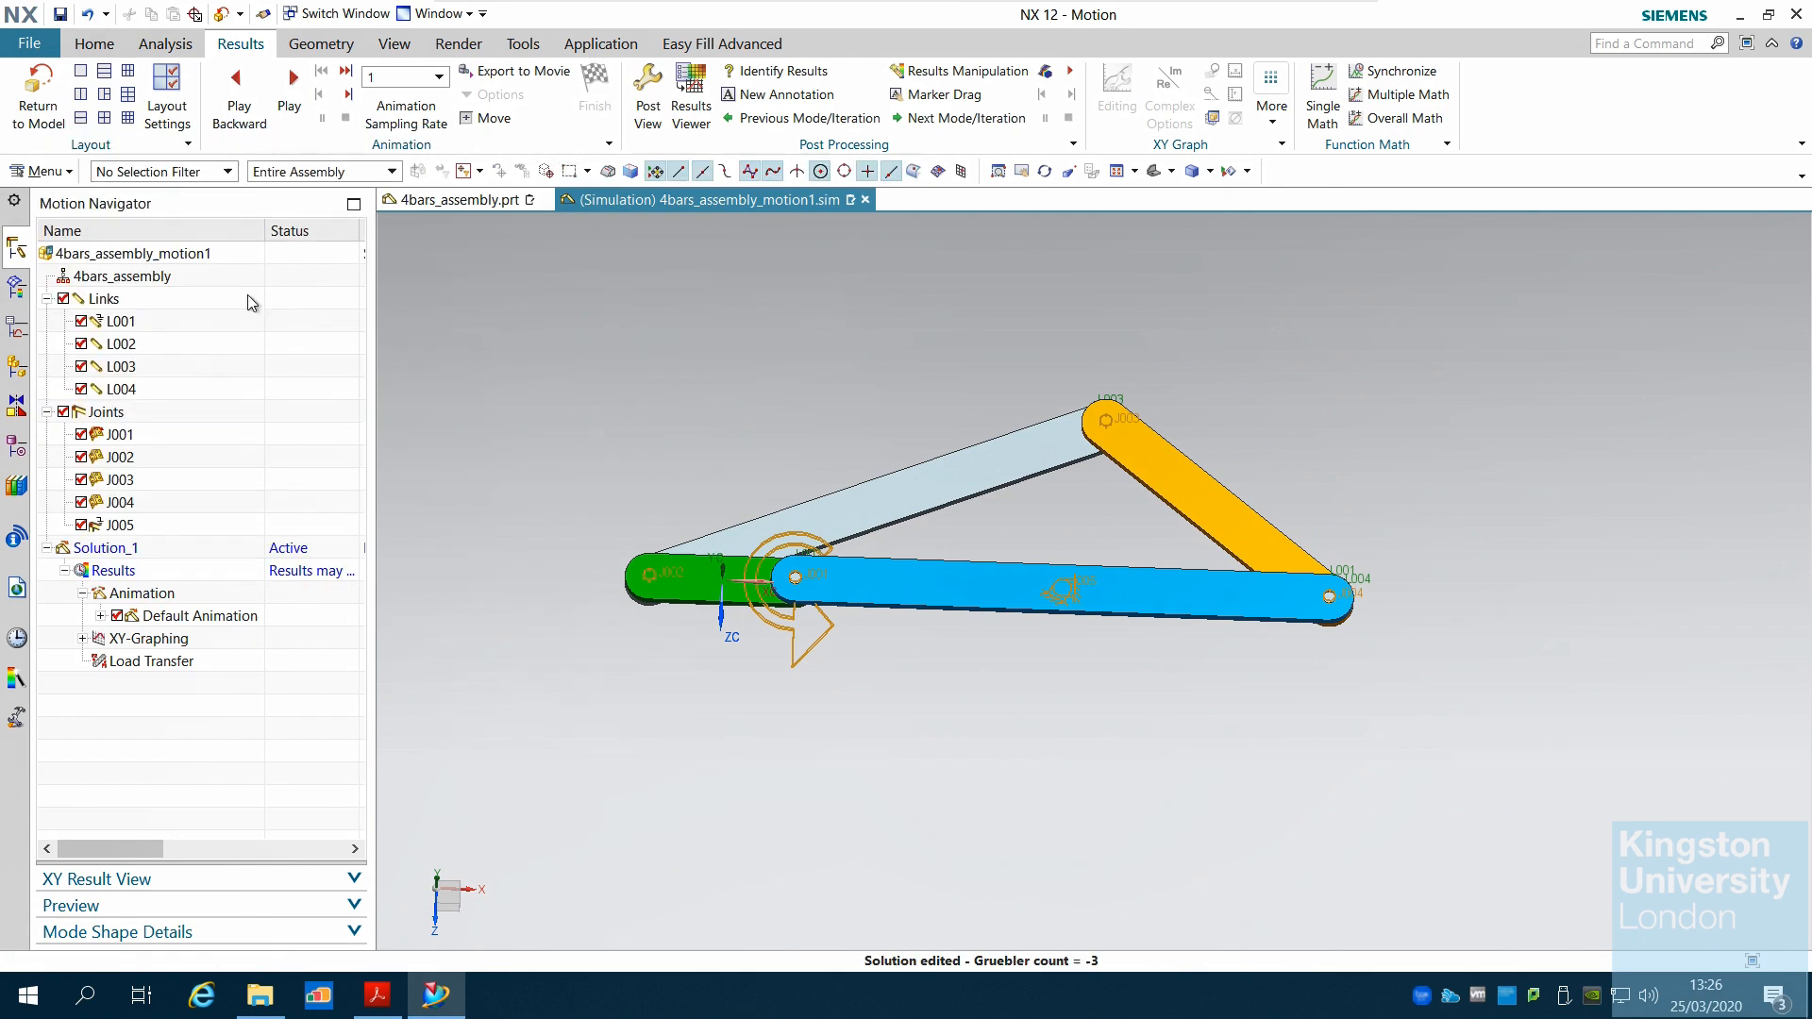
{"action": "left_click", "coordinate": [92, 44]}
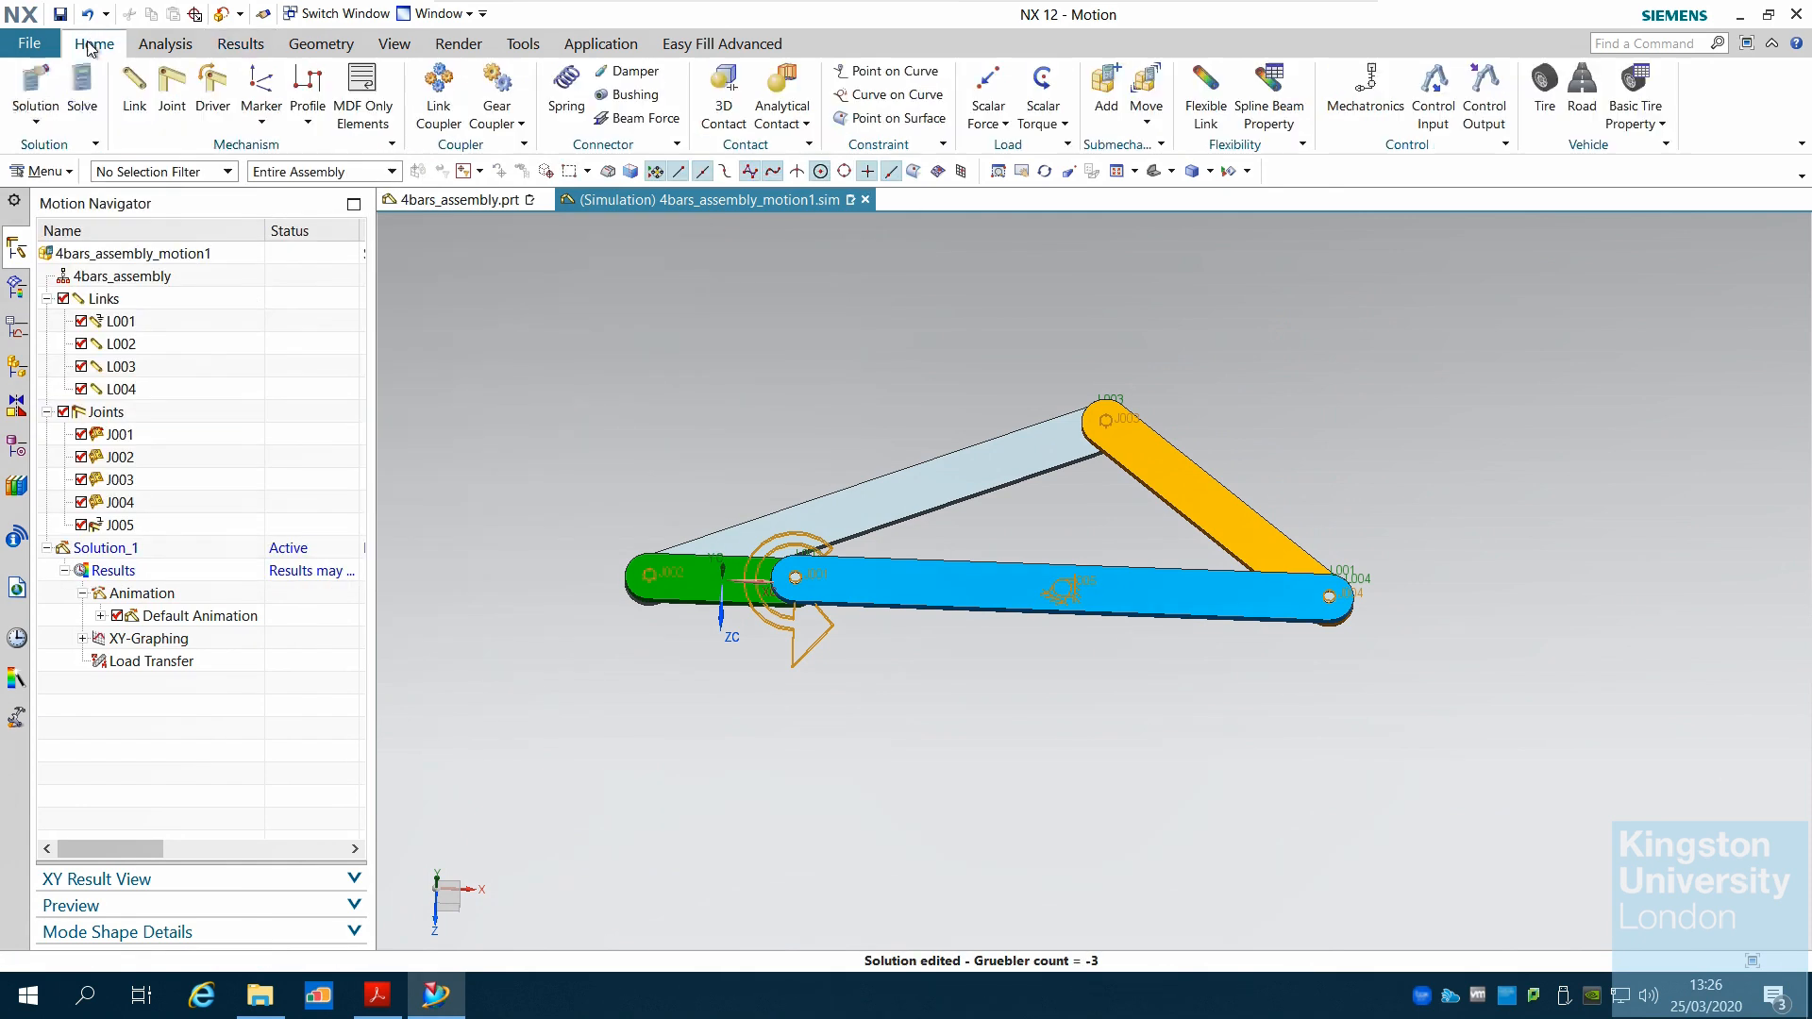
{"action": "left_click", "coordinate": [83, 91]}
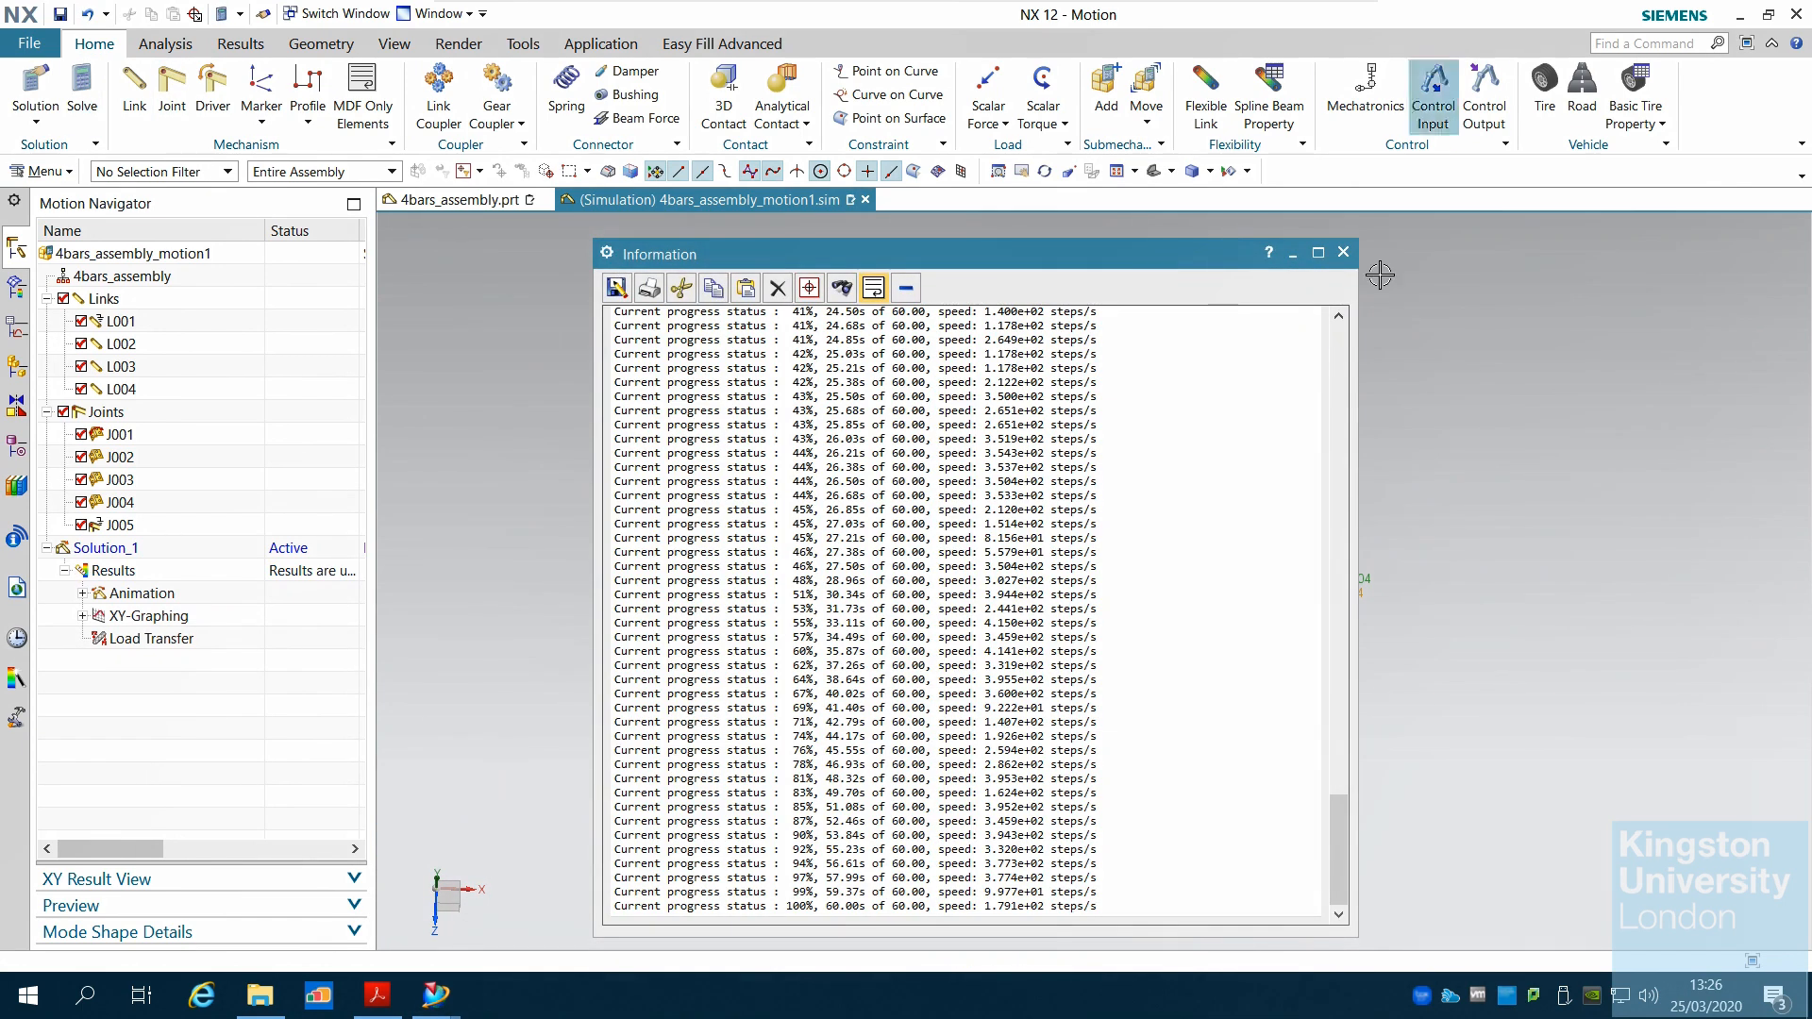
{"action": "left_click", "coordinate": [1343, 252]}
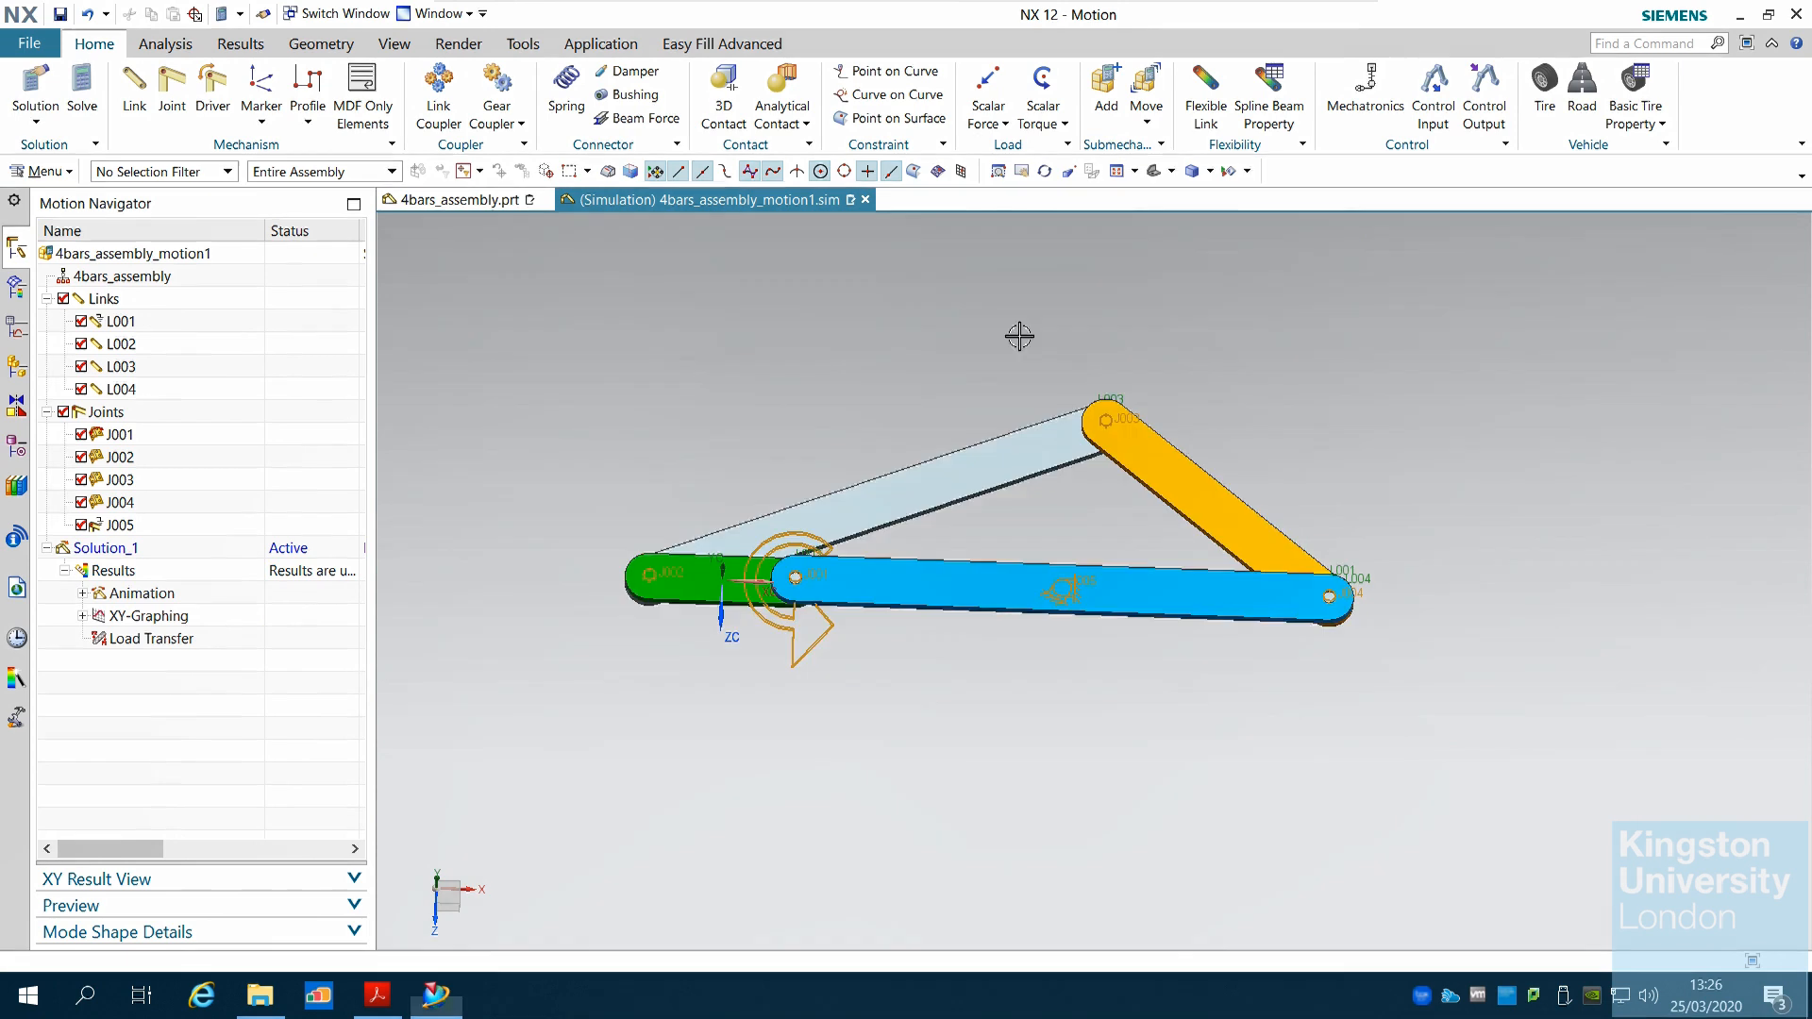
Step: Play the default animation of the 60 s solution and finish the playback
{"action": "double_click", "coordinate": [139, 594]}
{"action": "double_click", "coordinate": [192, 620]}
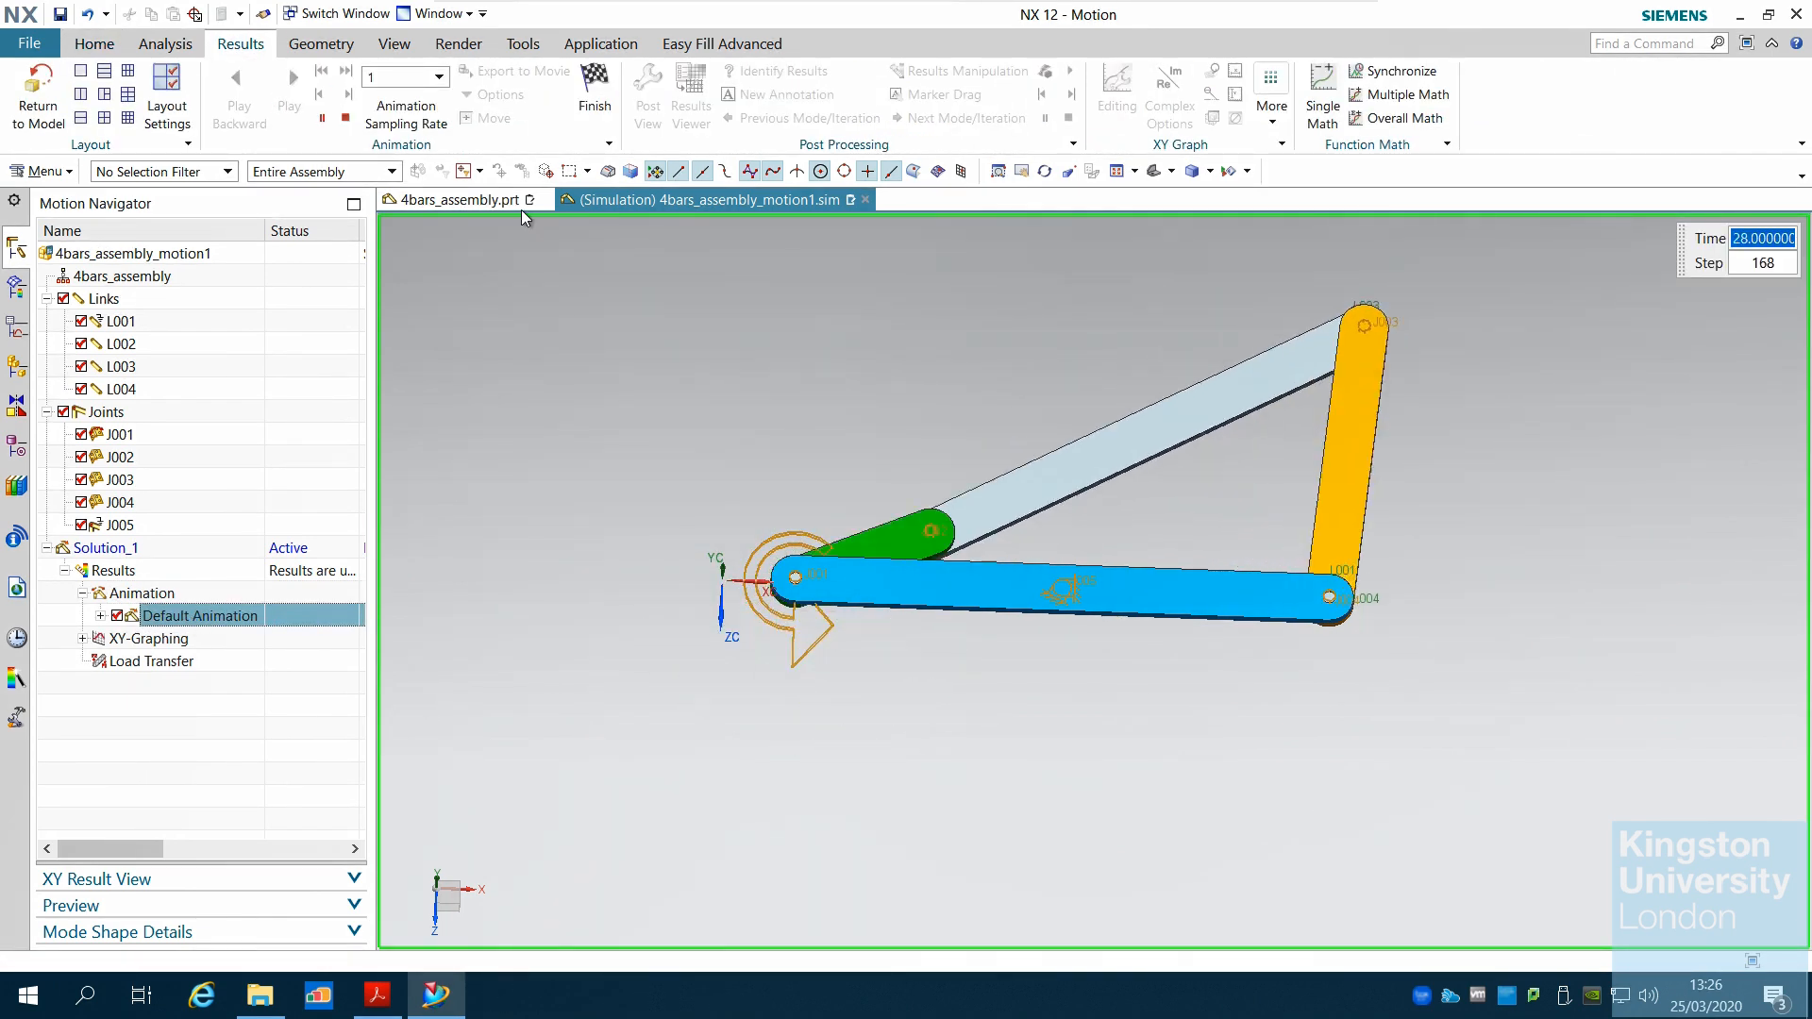
{"action": "left_click", "coordinate": [596, 81]}
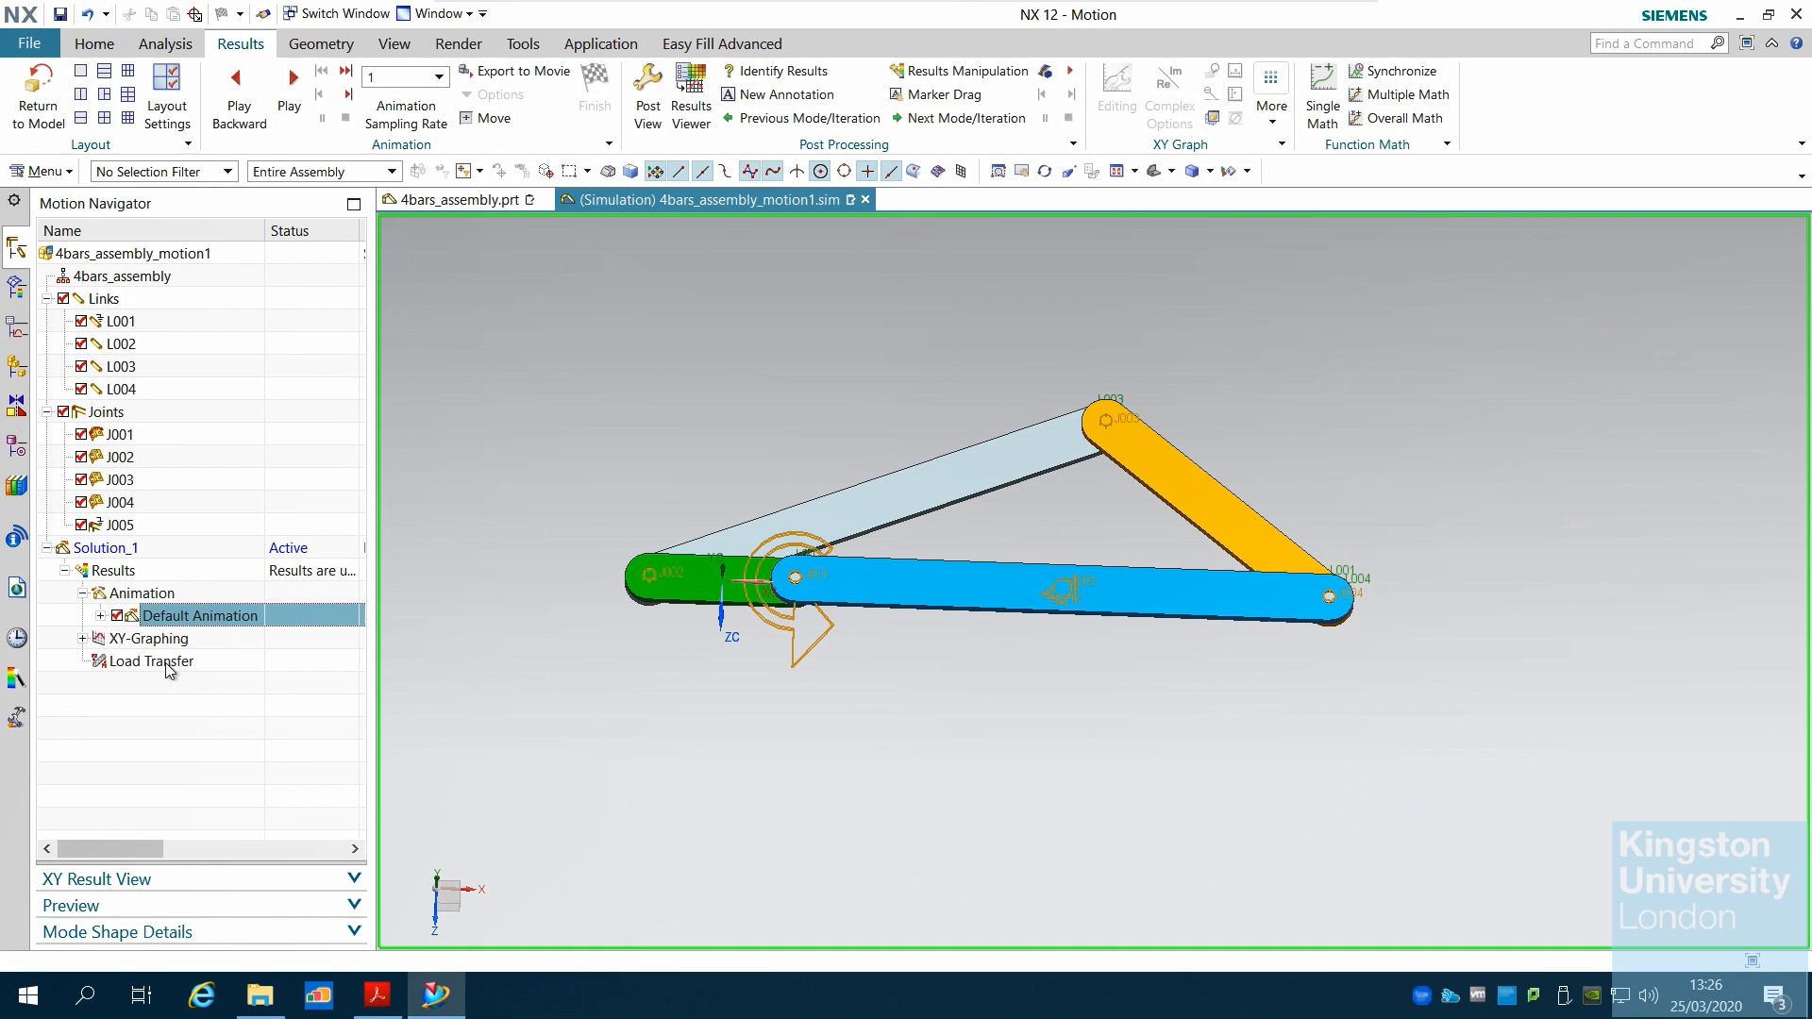
Step: Plot the absolute X displacement of joint J002 over time in a new graph window, and close the graph after viewing it
{"action": "left_click", "coordinate": [83, 639]}
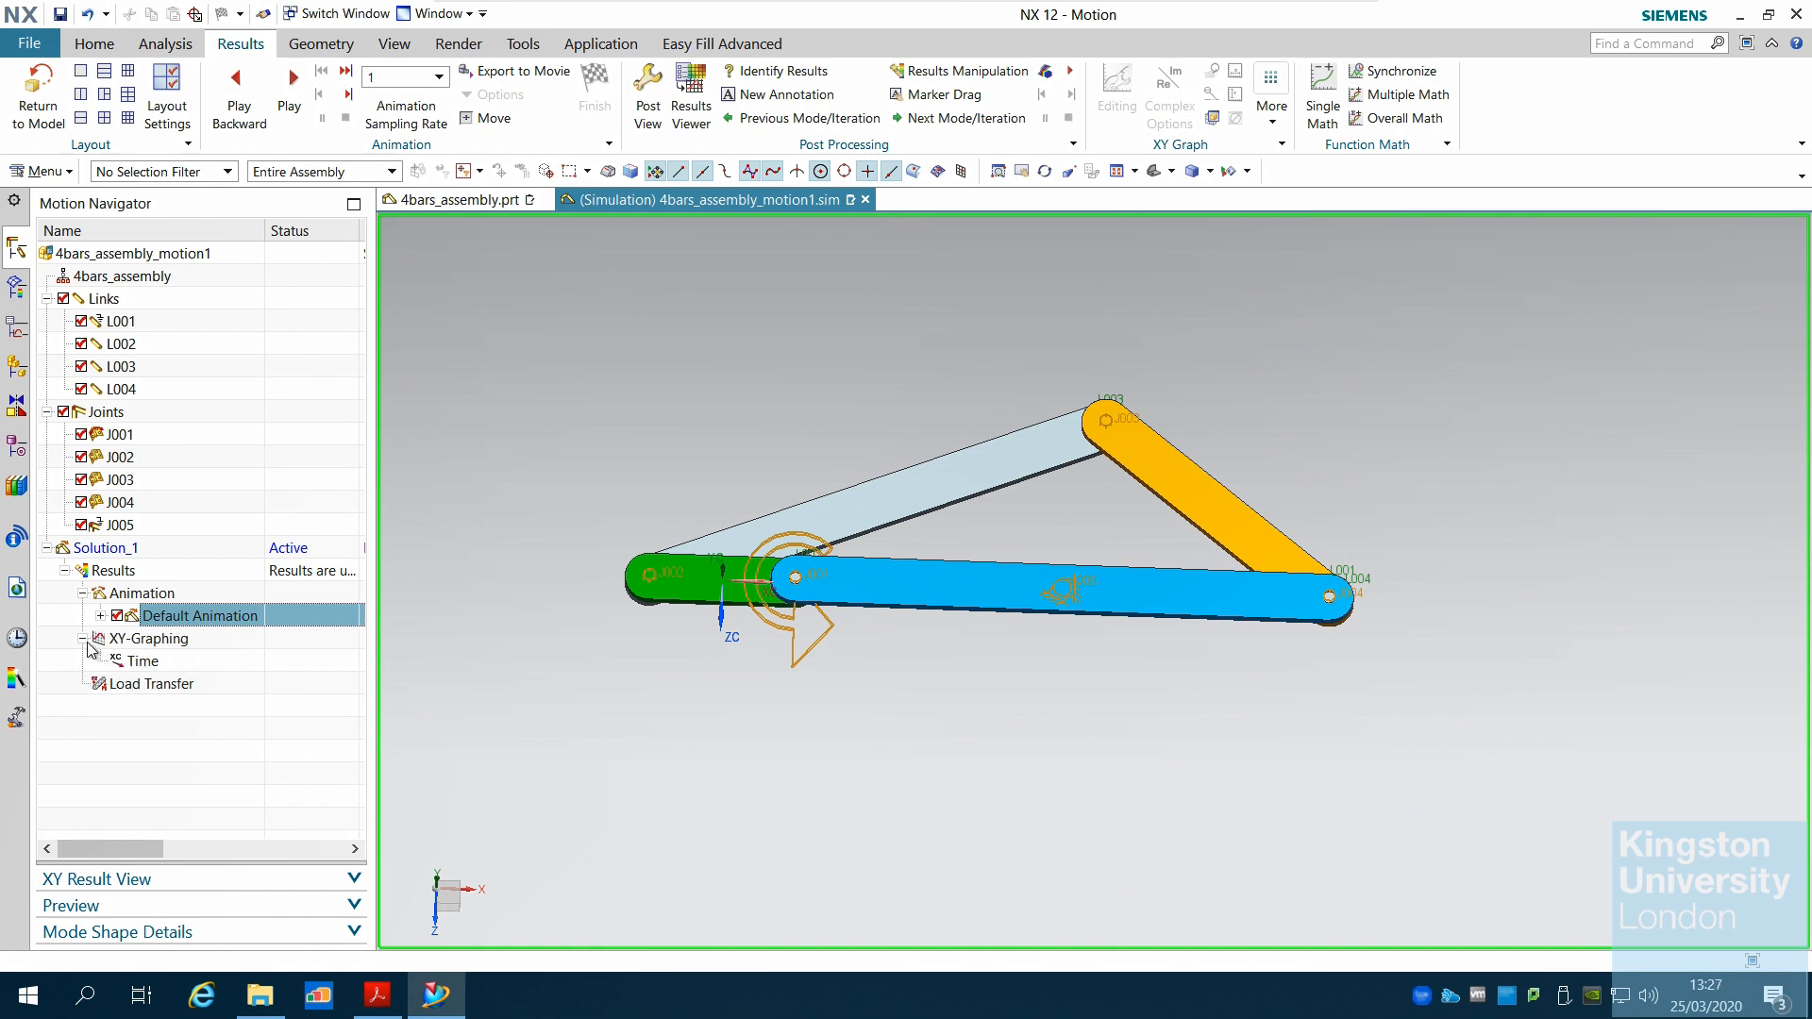
{"action": "left_click", "coordinate": [187, 639]}
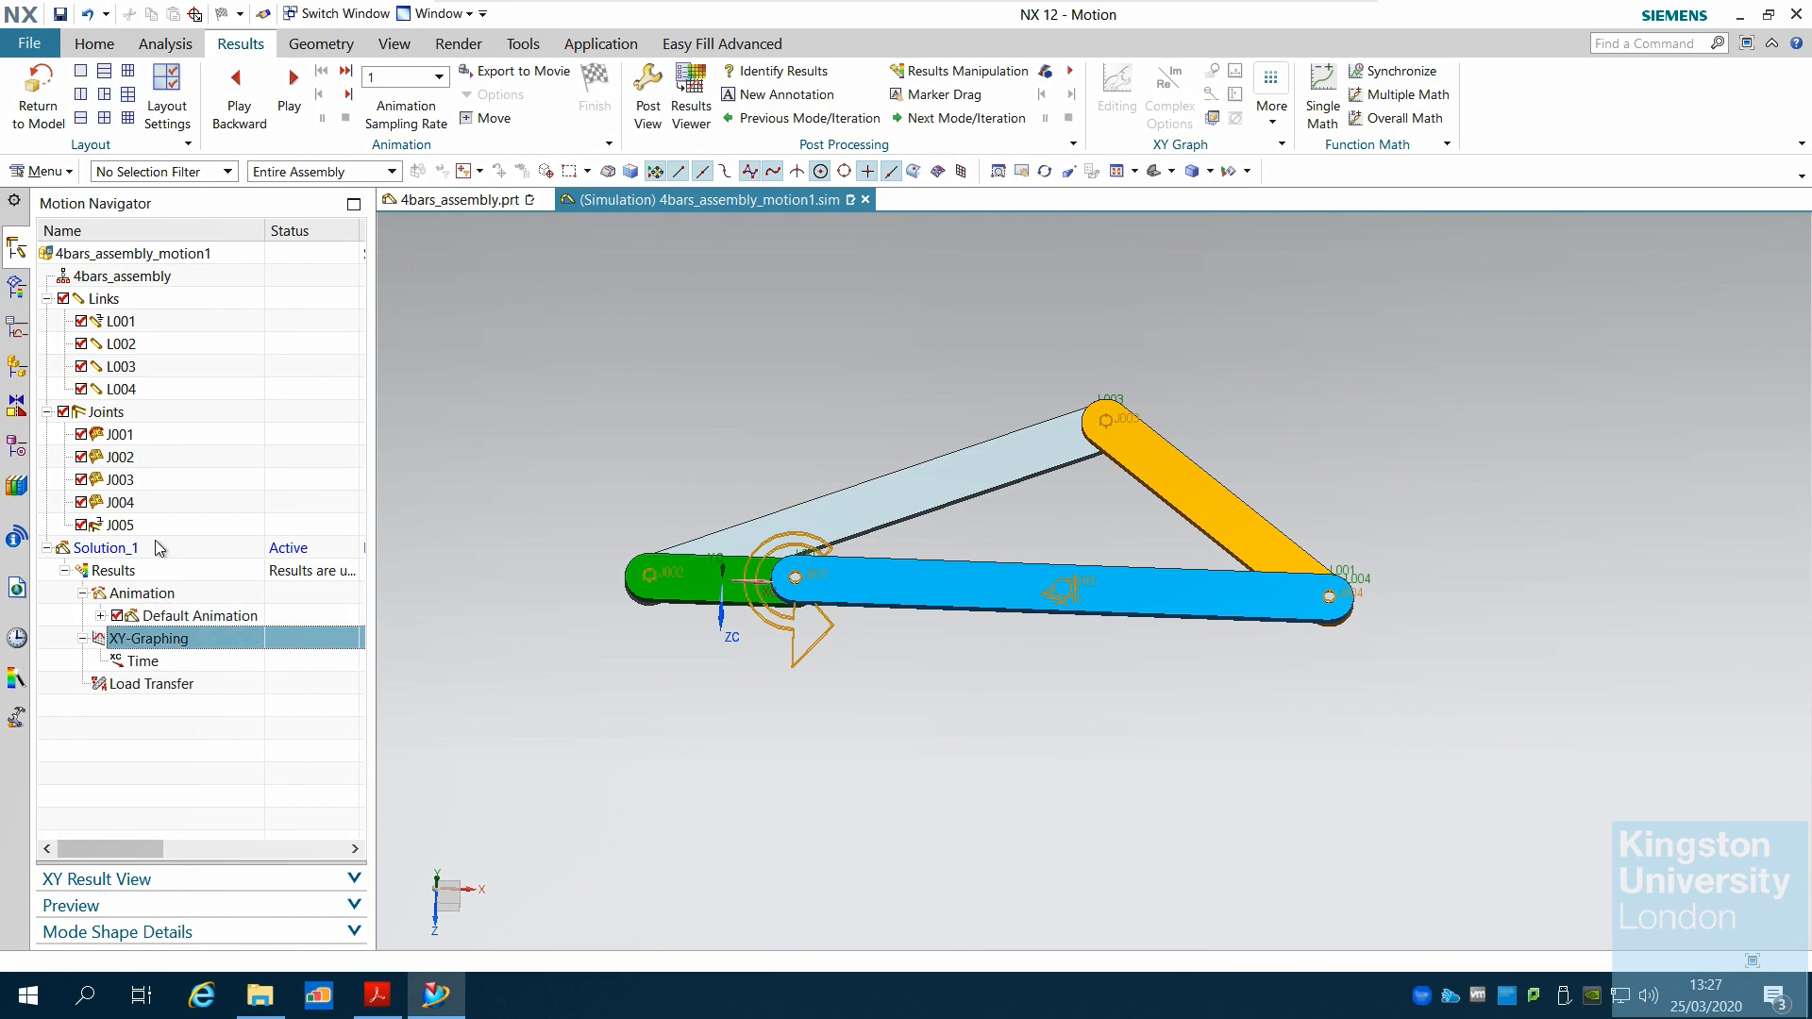
{"action": "left_click", "coordinate": [180, 880]}
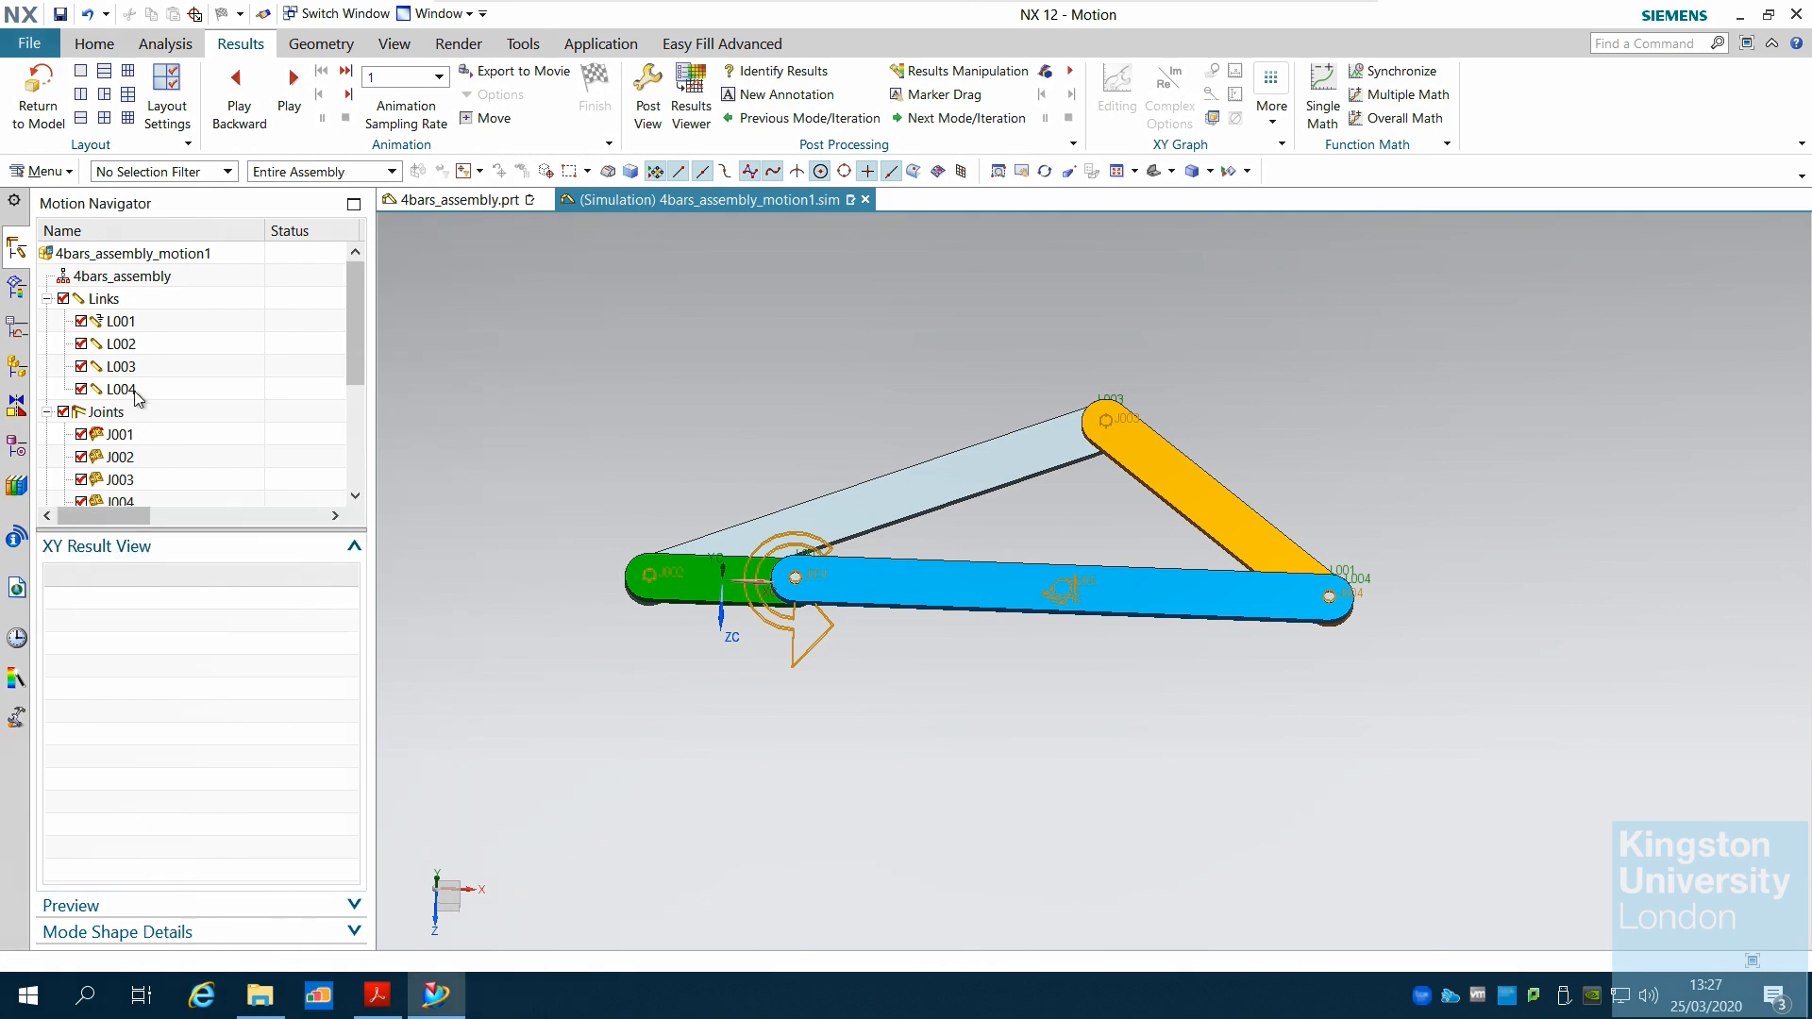
{"action": "left_click", "coordinate": [123, 458]}
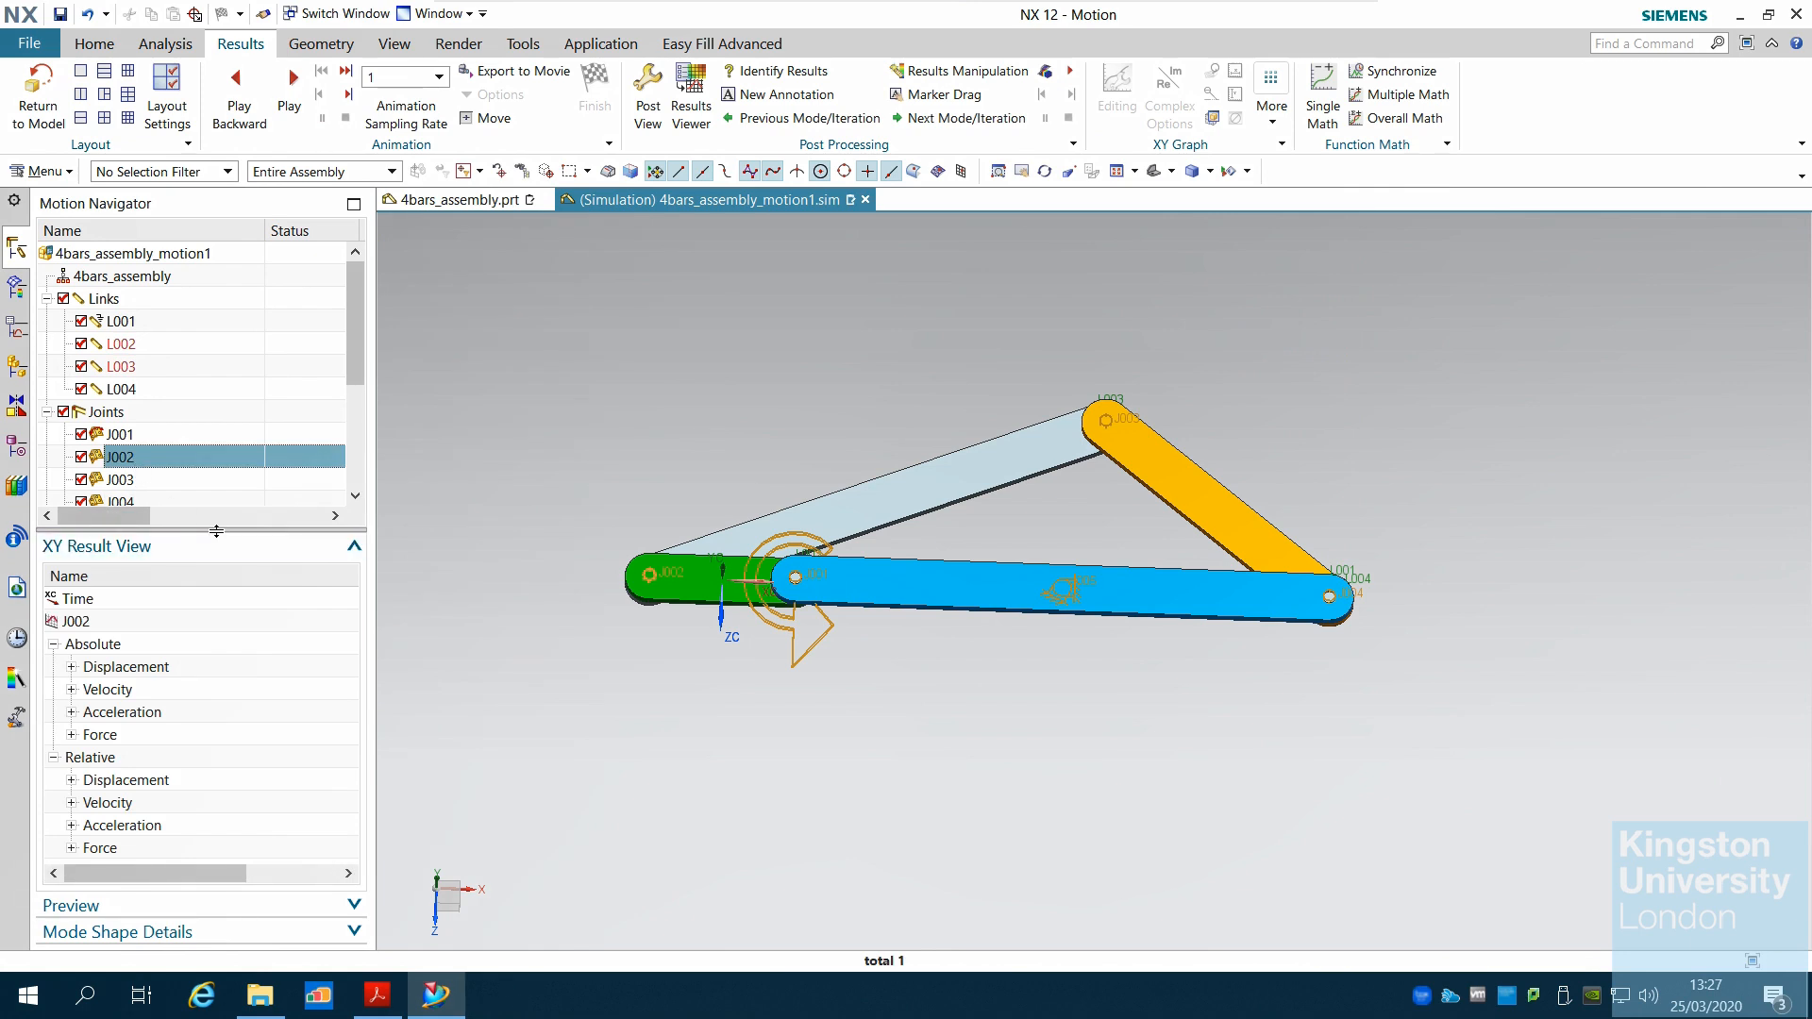
{"action": "left_click", "coordinate": [78, 670]}
{"action": "left_click", "coordinate": [105, 672]}
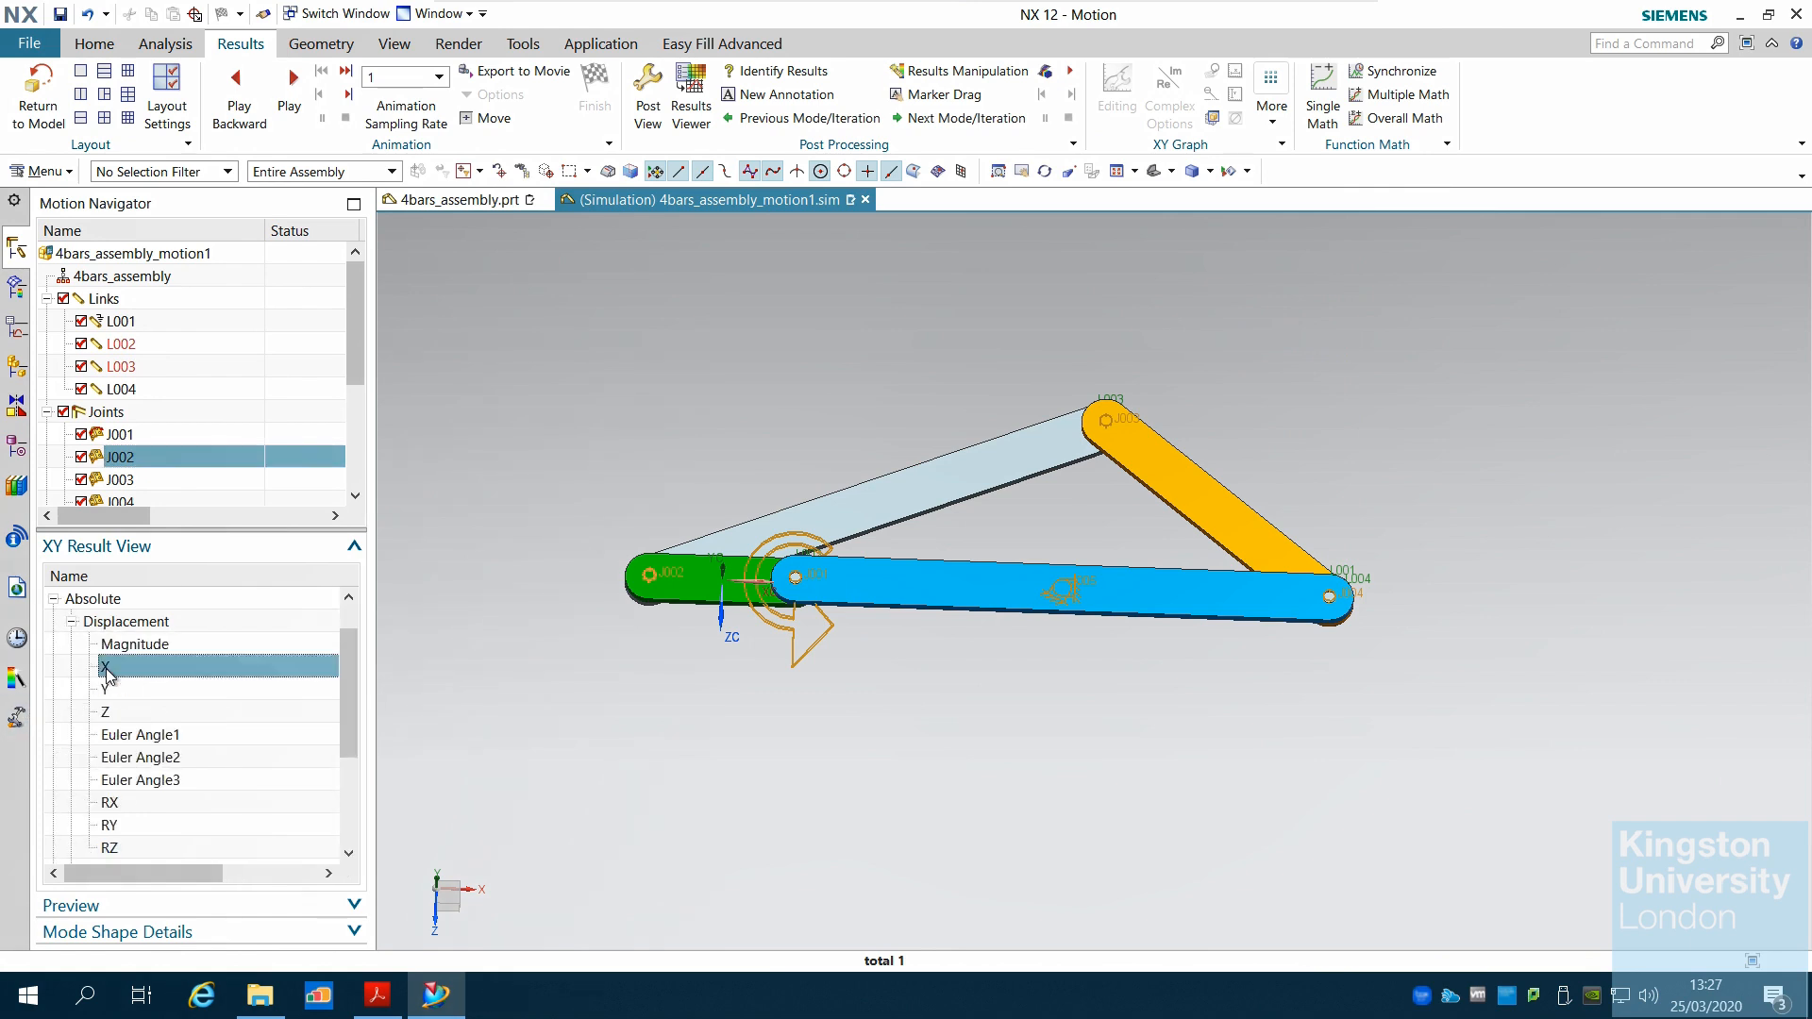
{"action": "right_click", "coordinate": [105, 672]}
{"action": "left_click", "coordinate": [143, 682]}
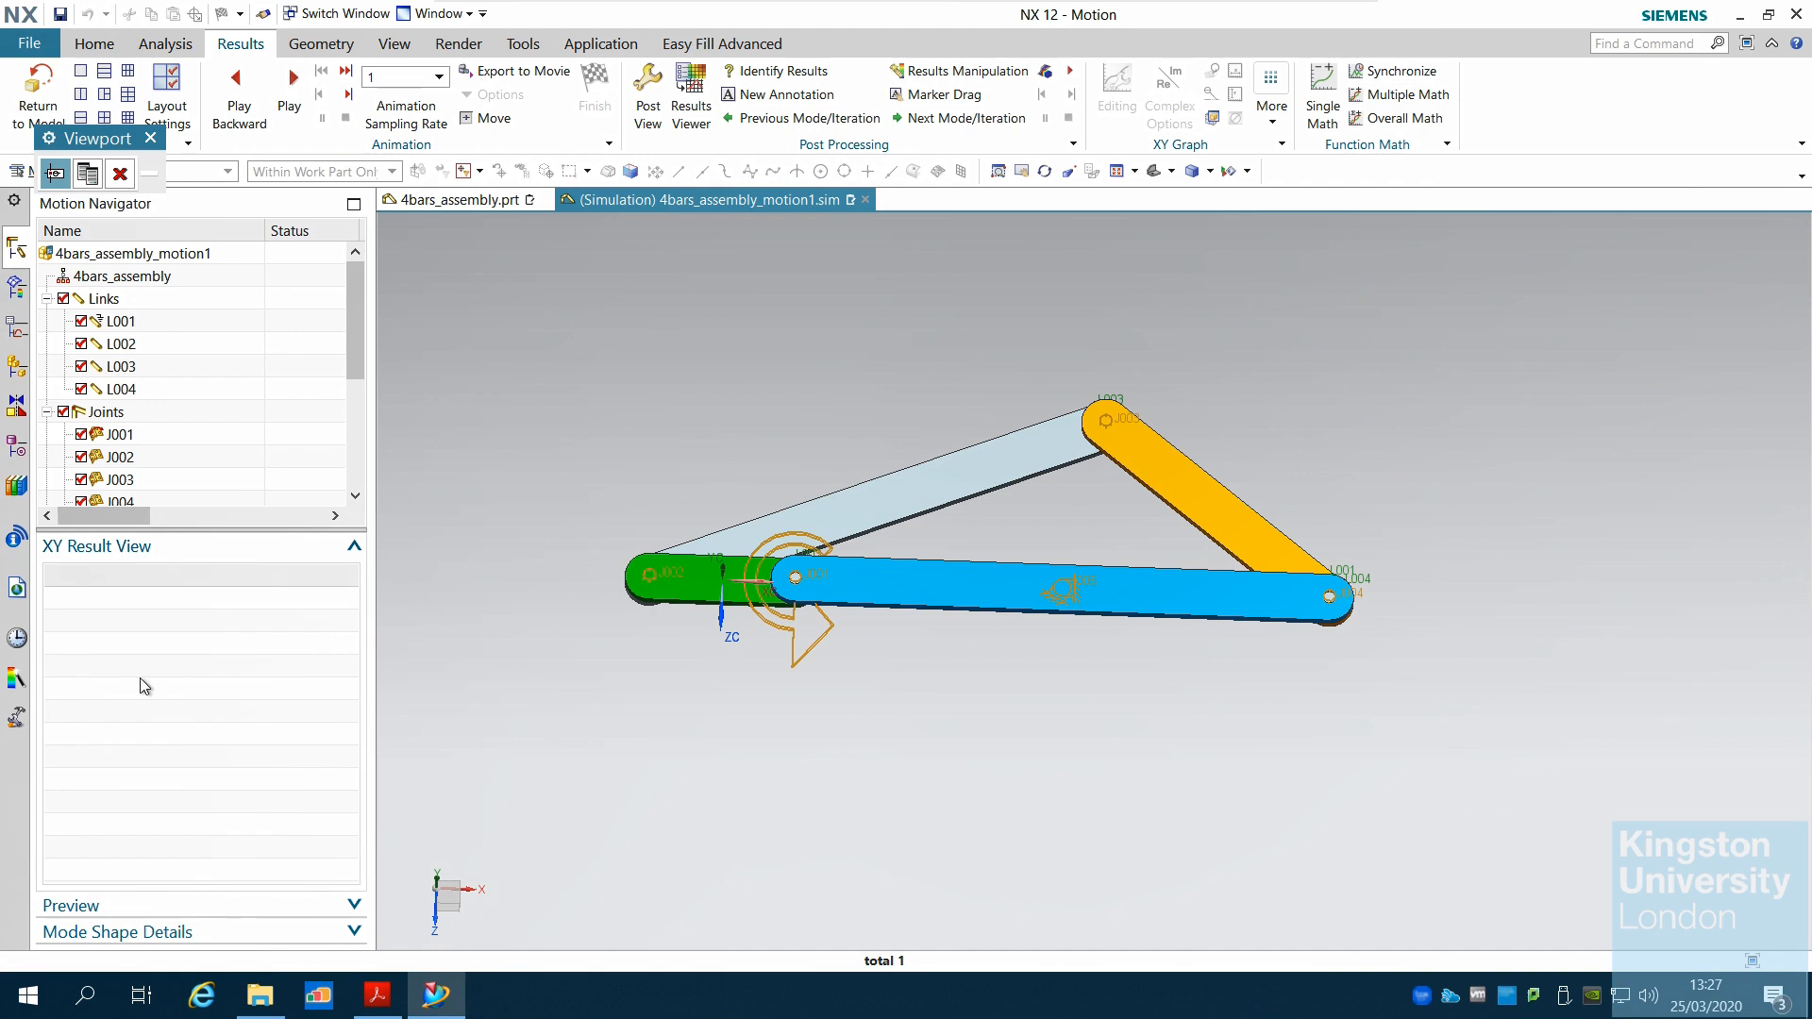
{"action": "left_click", "coordinate": [88, 173]}
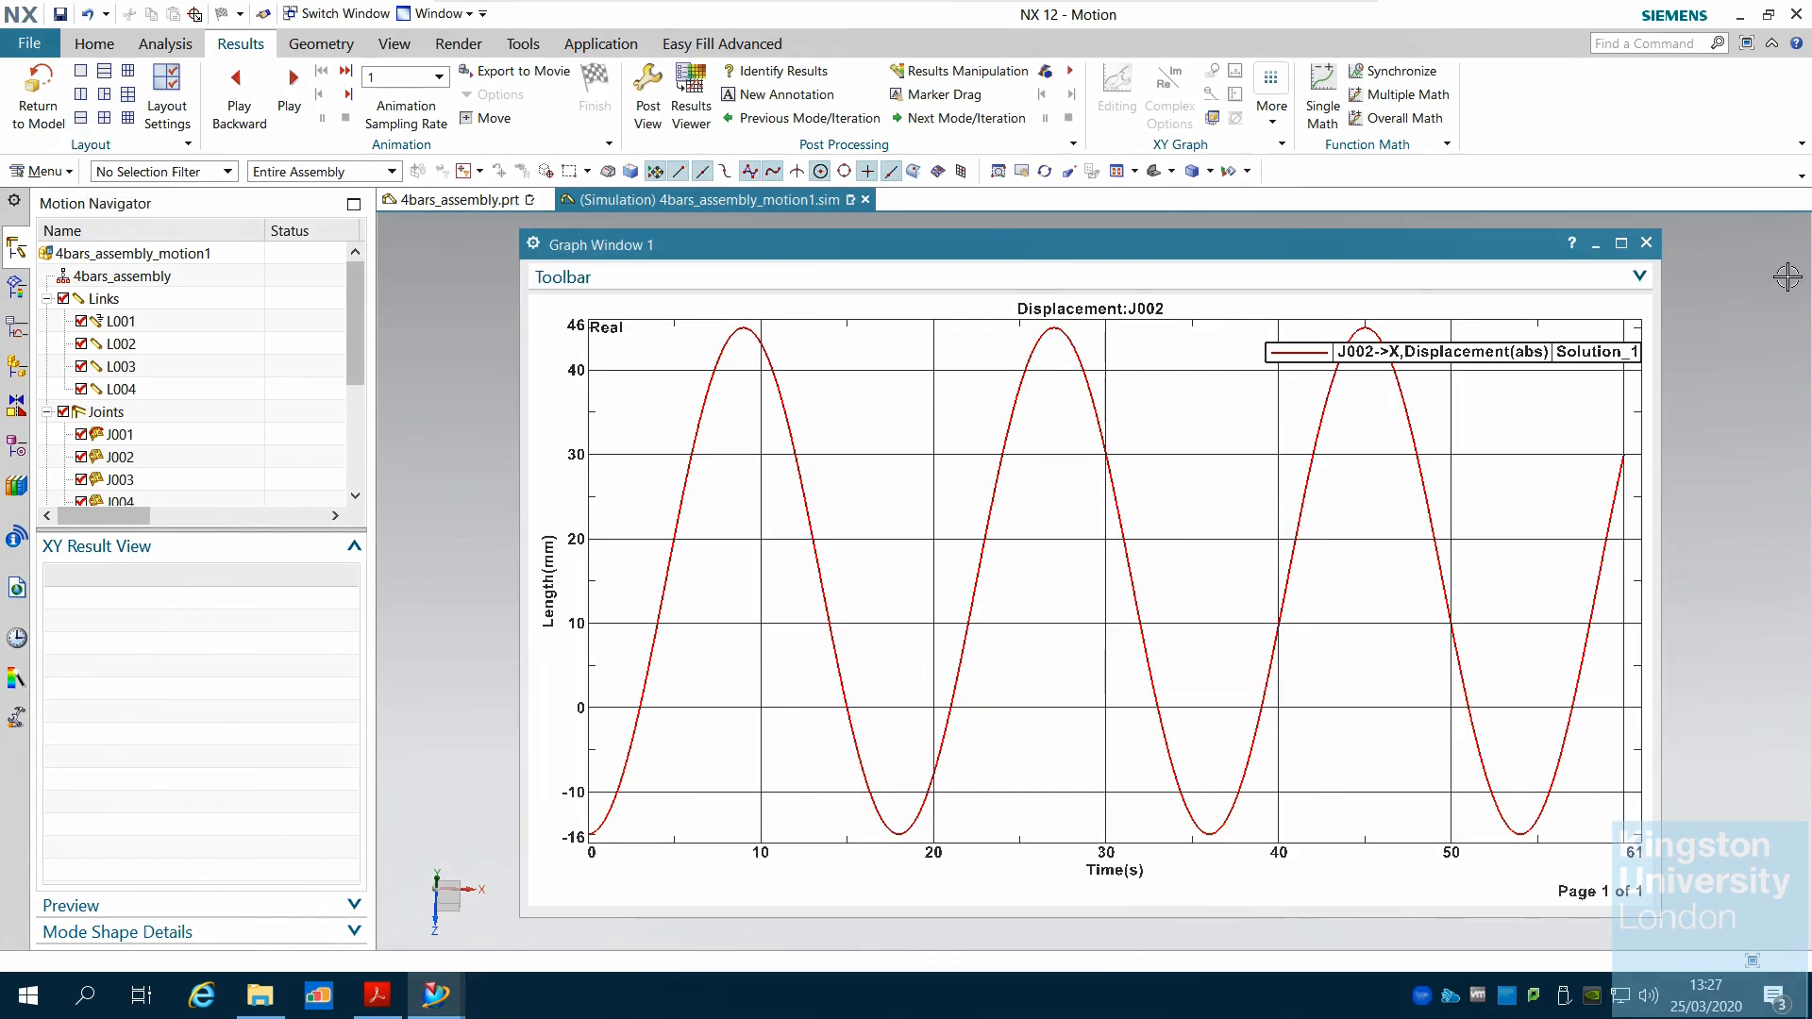
{"action": "left_click", "coordinate": [1645, 245]}
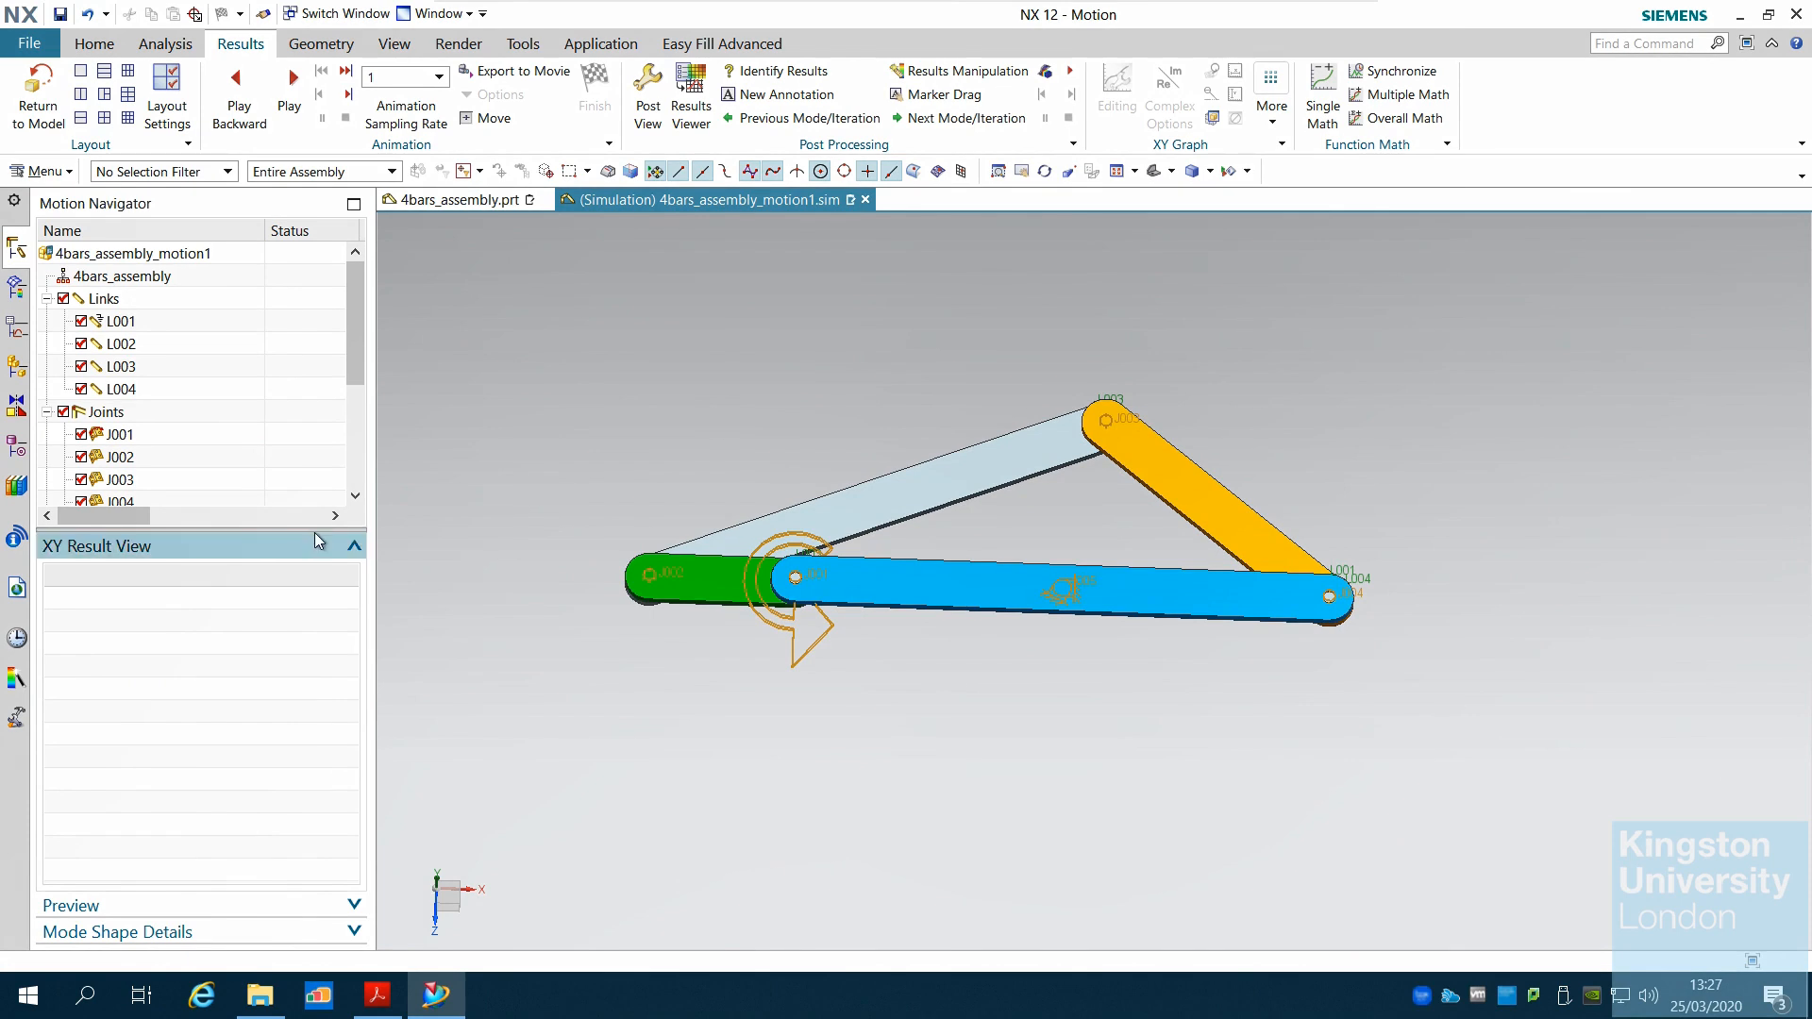
{"action": "left_click_drag", "start_coordinate": [313, 529], "coordinate": [317, 723]}
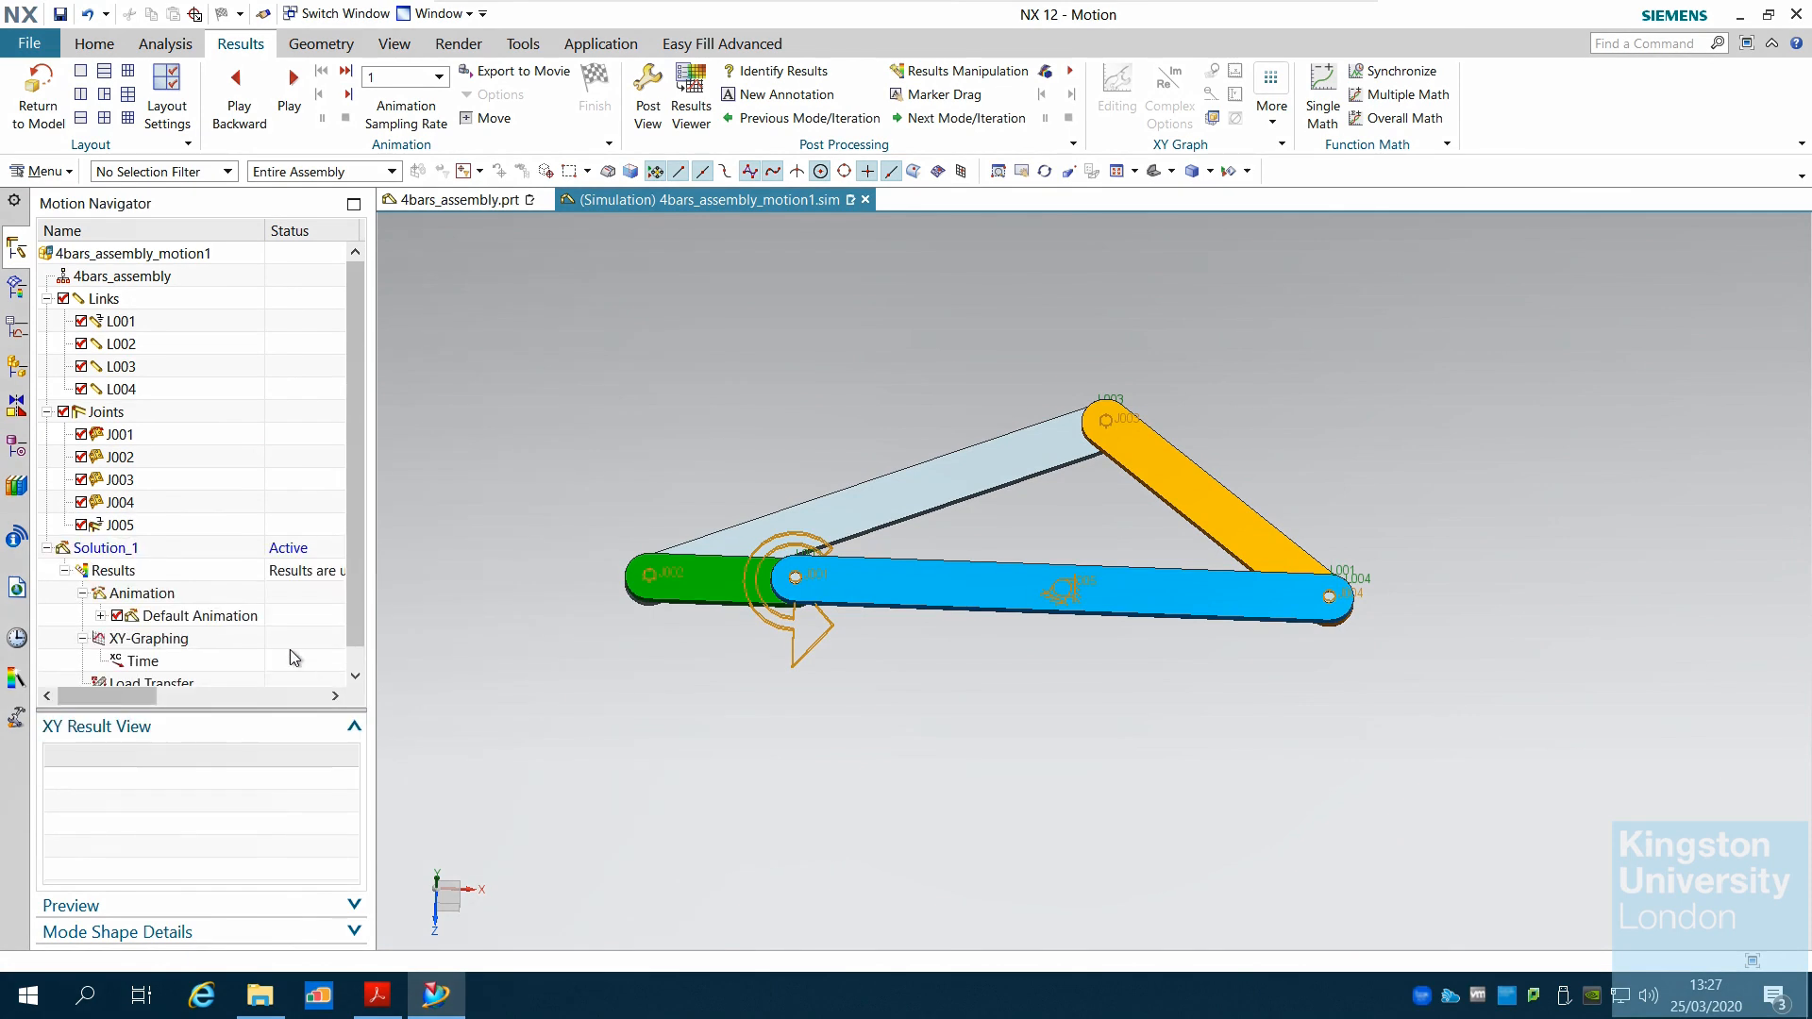
{"action": "left_click", "coordinate": [55, 123]}
Step: Save all modified parts of the motion simulation and exit the program
{"action": "left_click", "coordinate": [31, 43]}
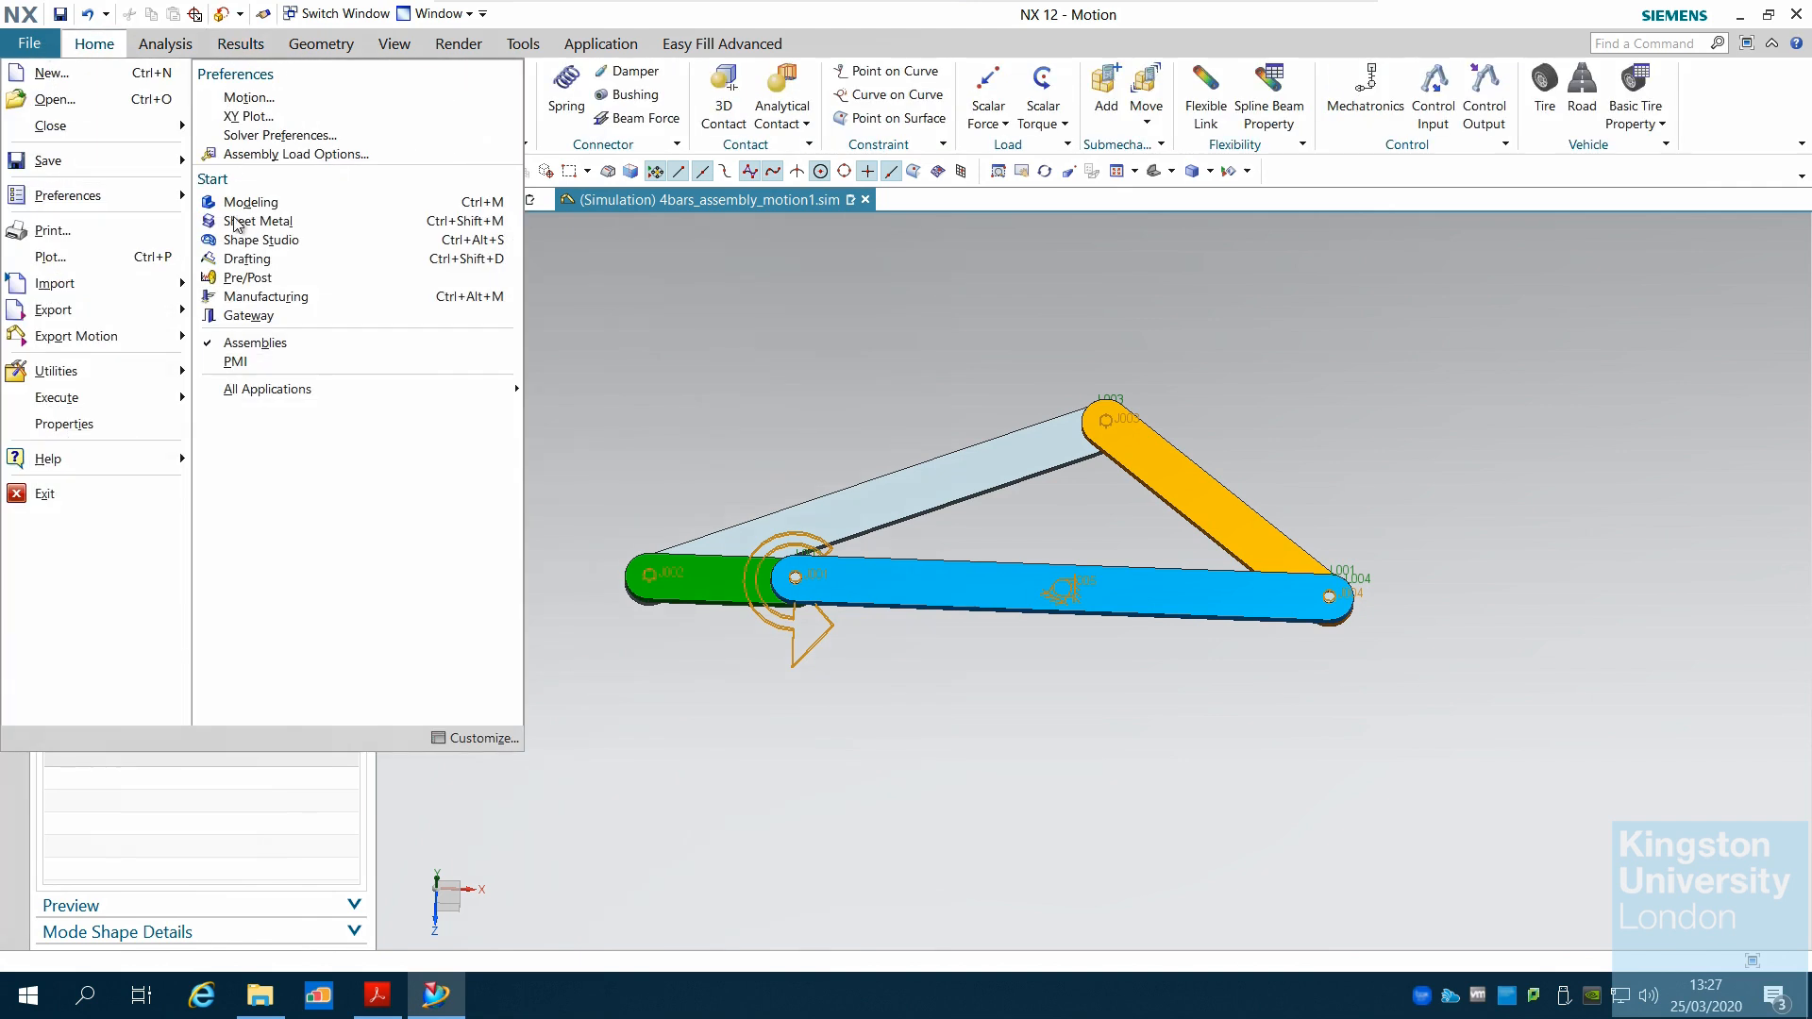
{"action": "mouse_move", "coordinate": [118, 158]}
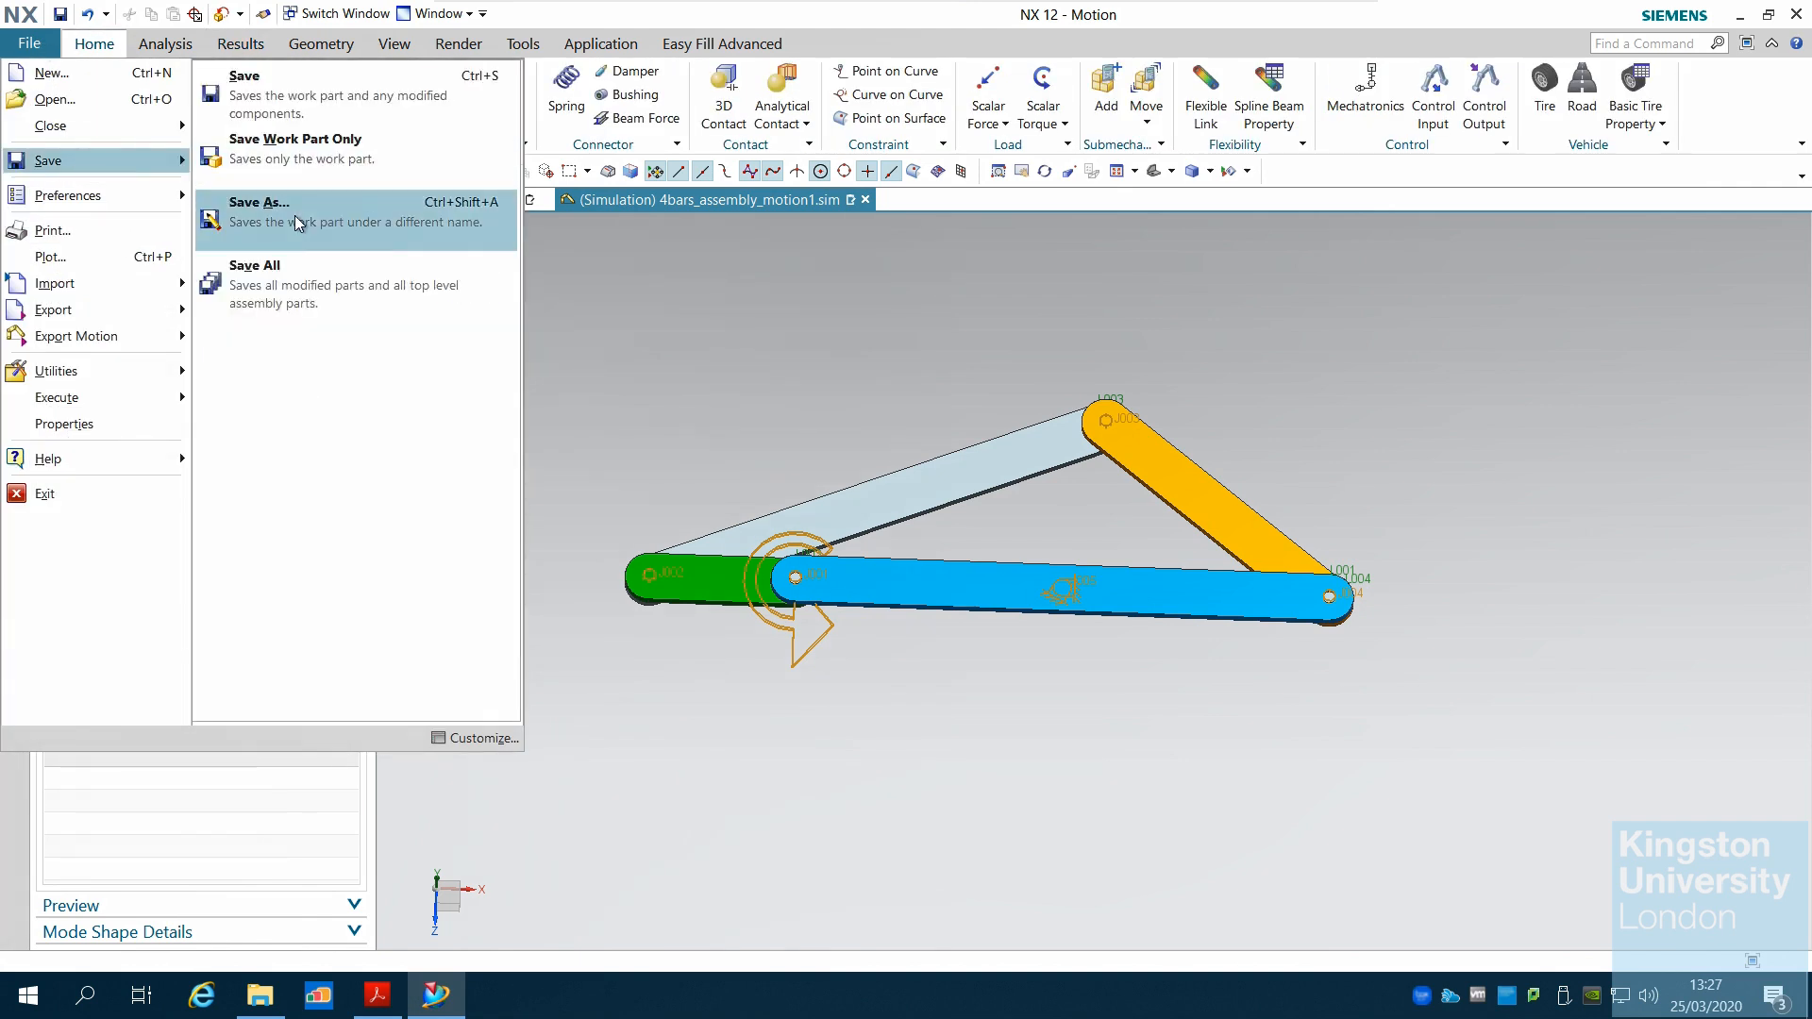
{"action": "left_click", "coordinate": [299, 291]}
{"action": "left_click", "coordinate": [838, 493]}
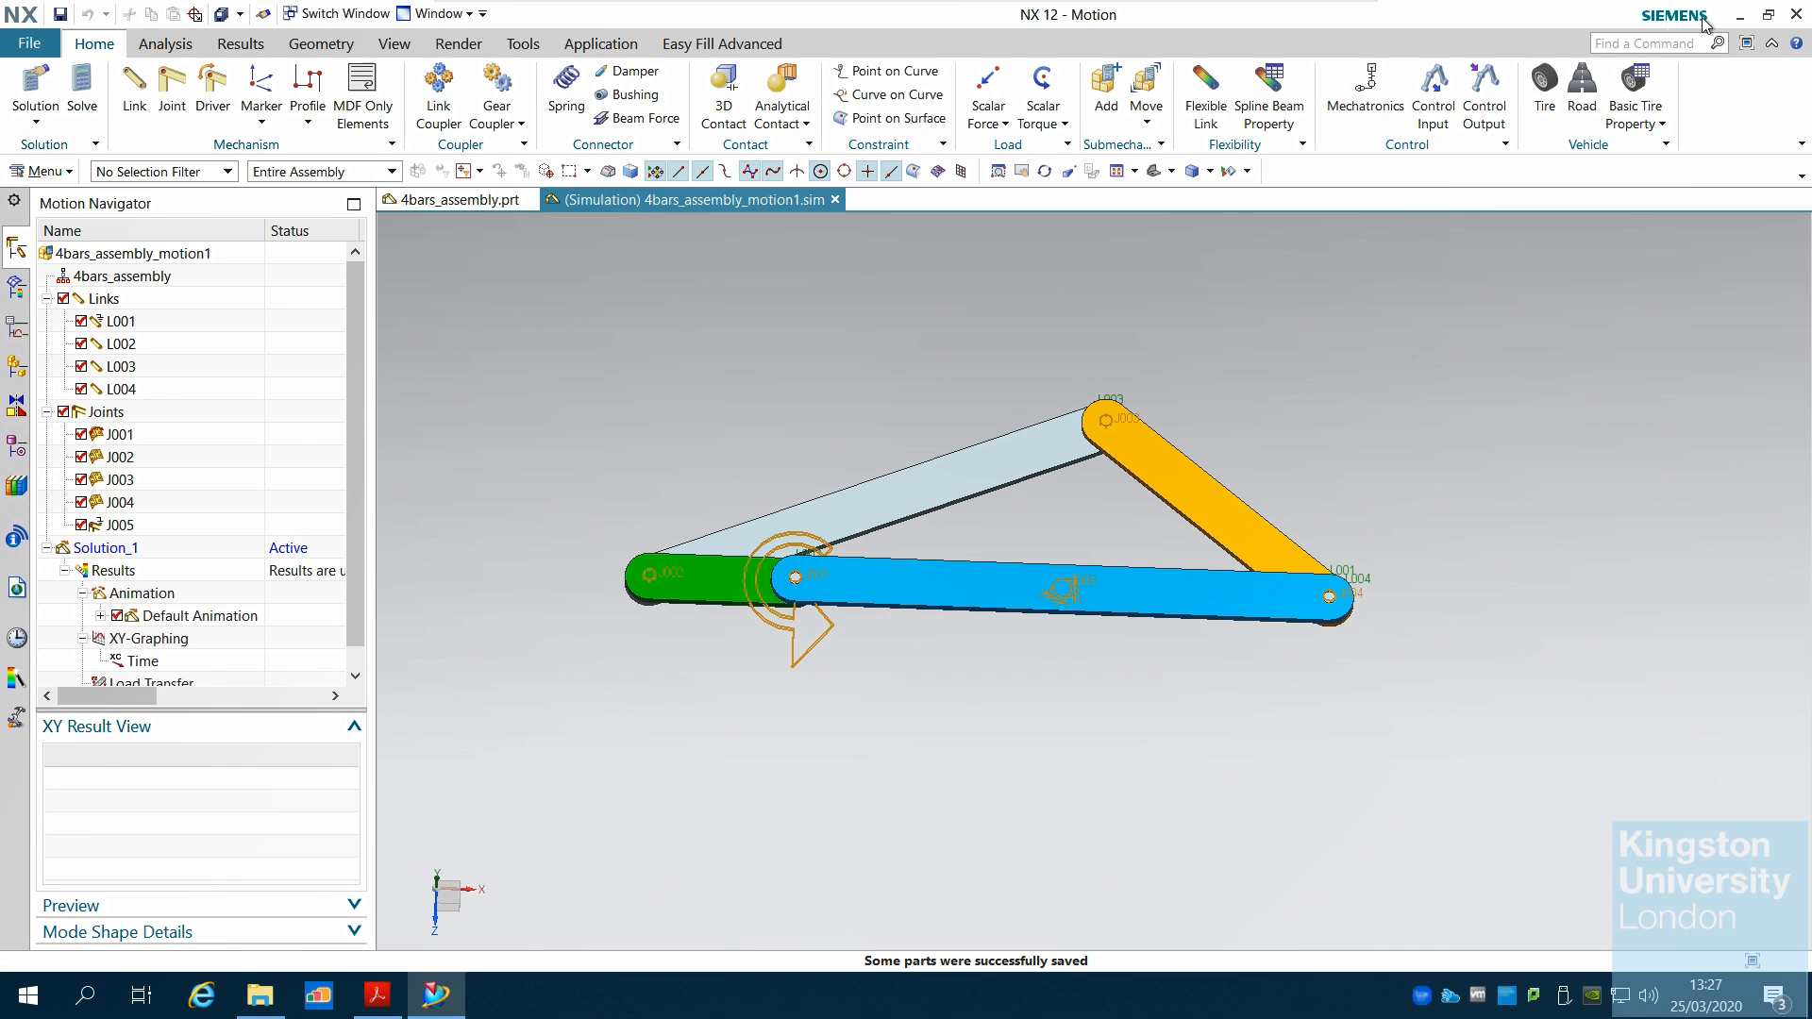
{"action": "left_click", "coordinate": [1804, 17]}
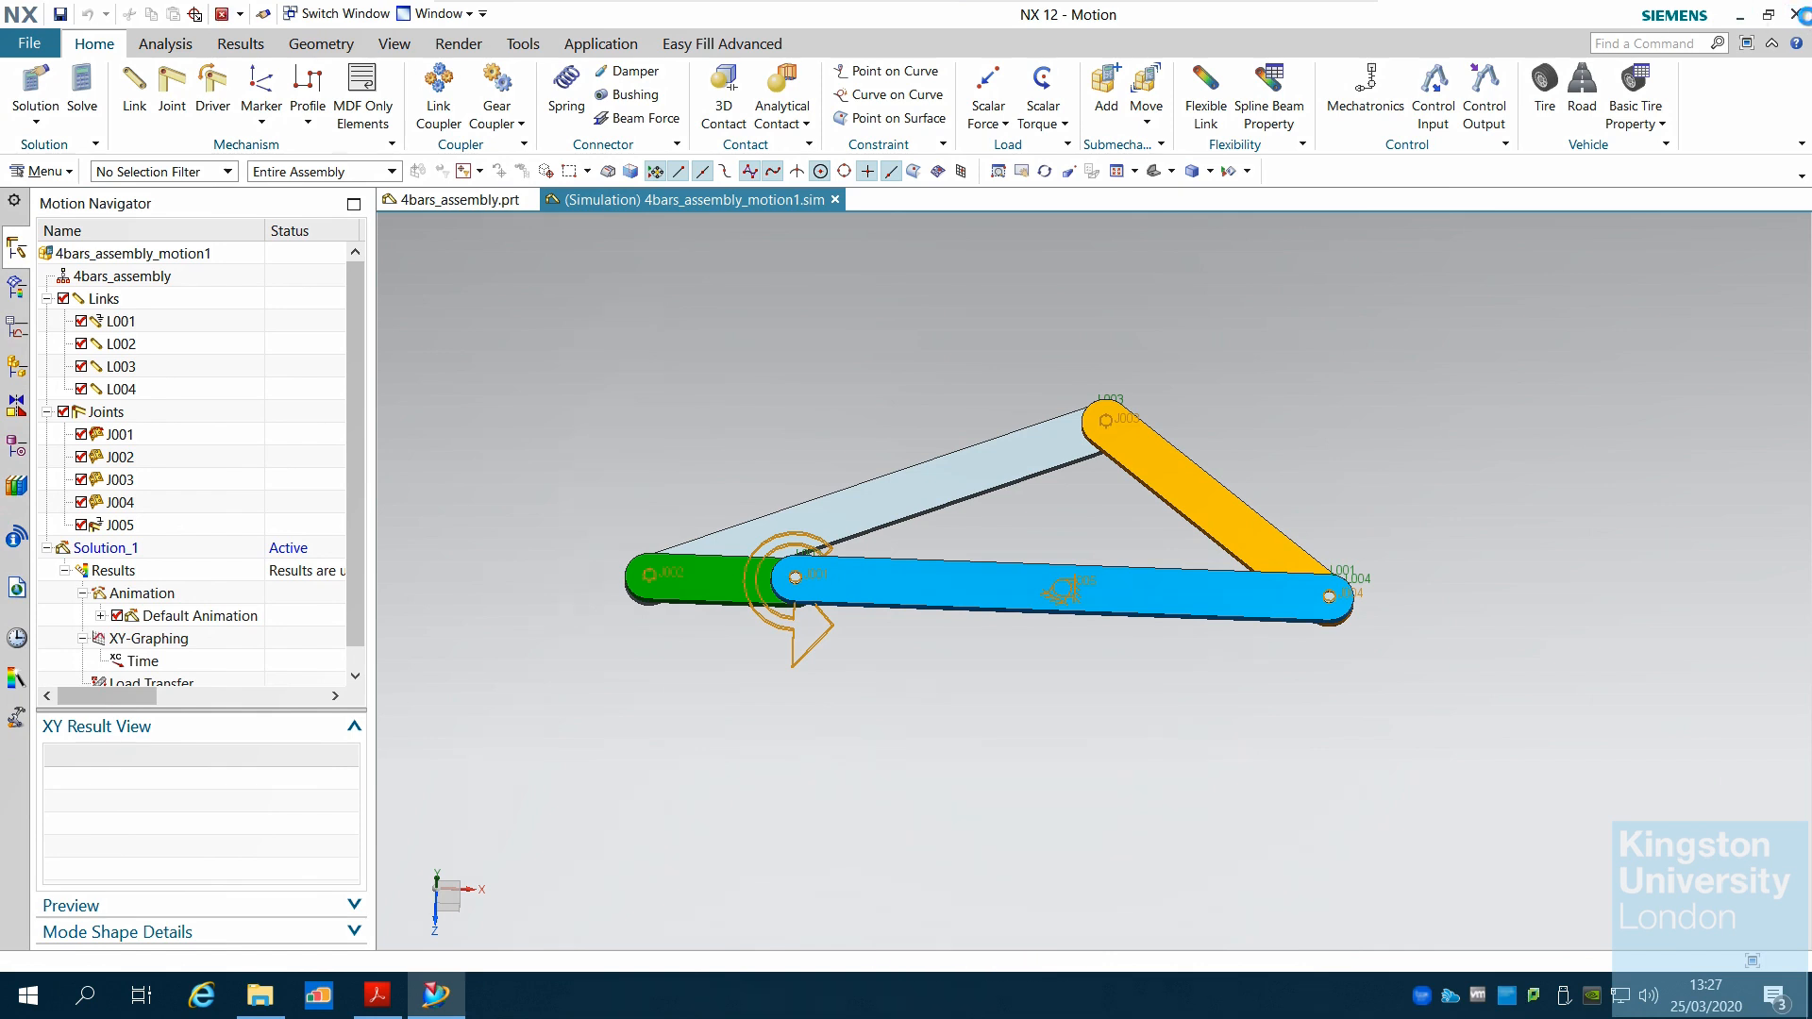
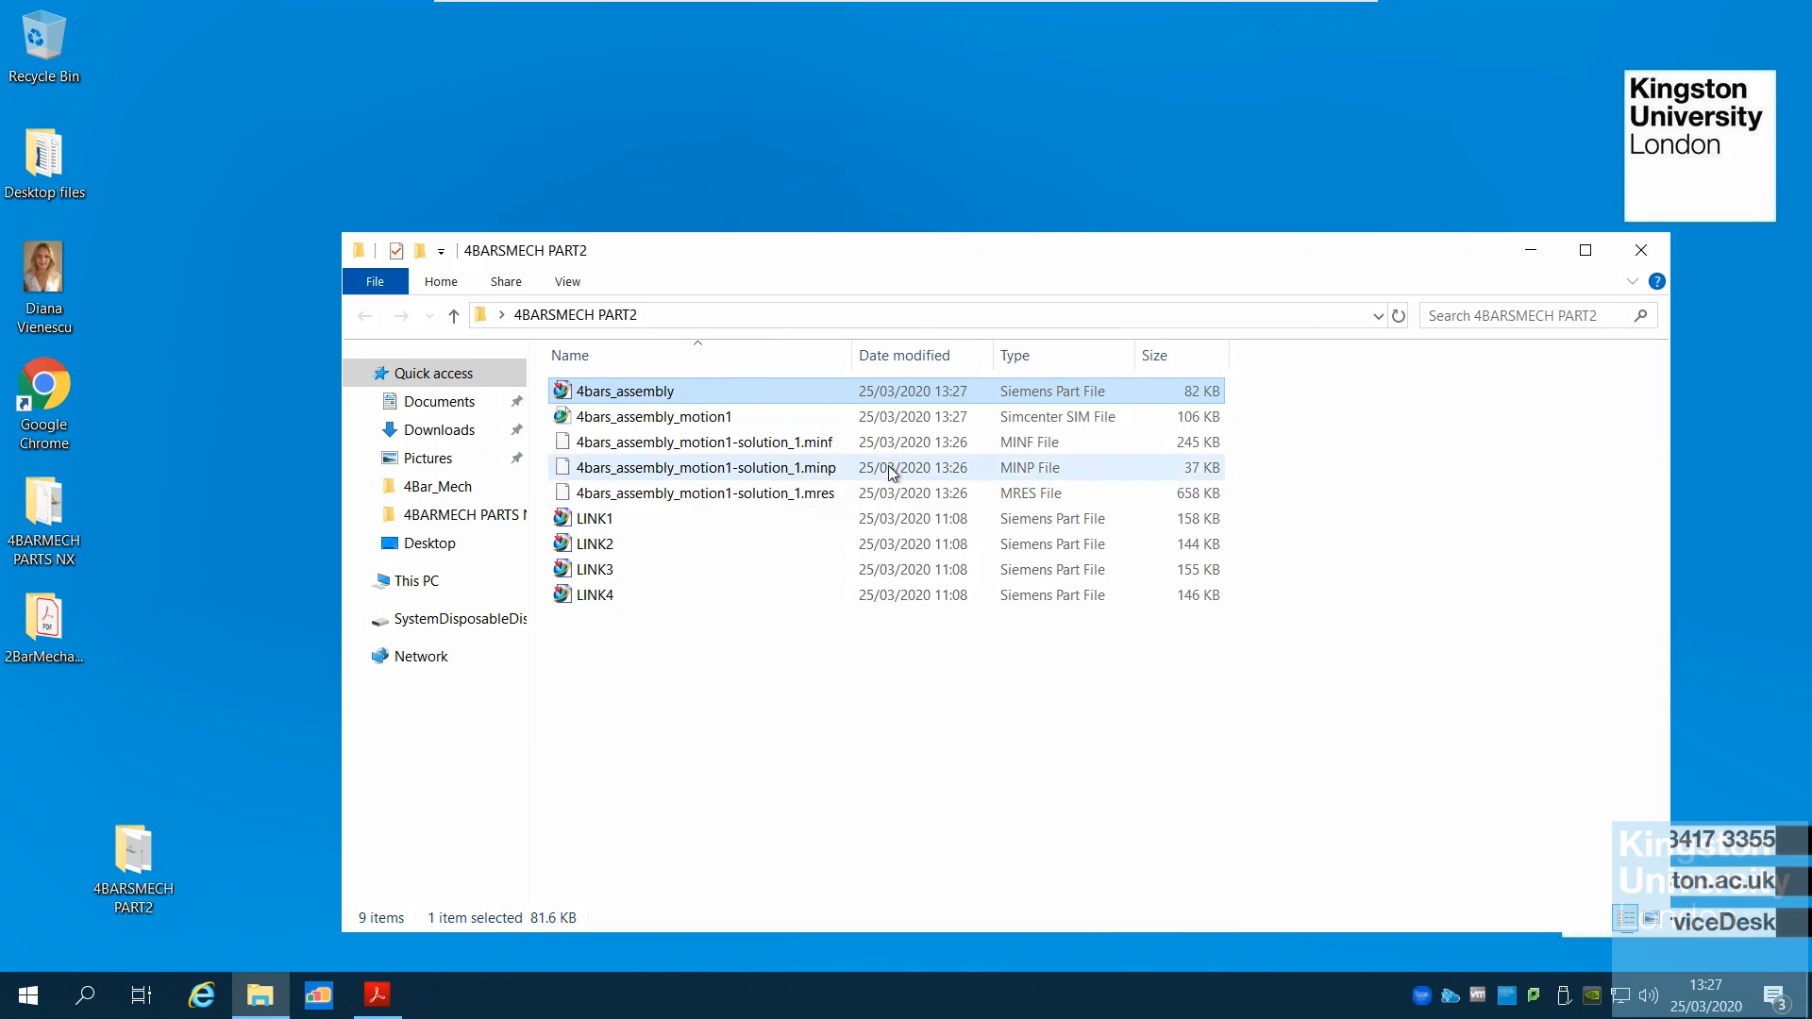
Step: Close the 4BARSMECH PART2 folder window and line the folder up with the other desktop icons
{"action": "left_click", "coordinate": [1658, 254]}
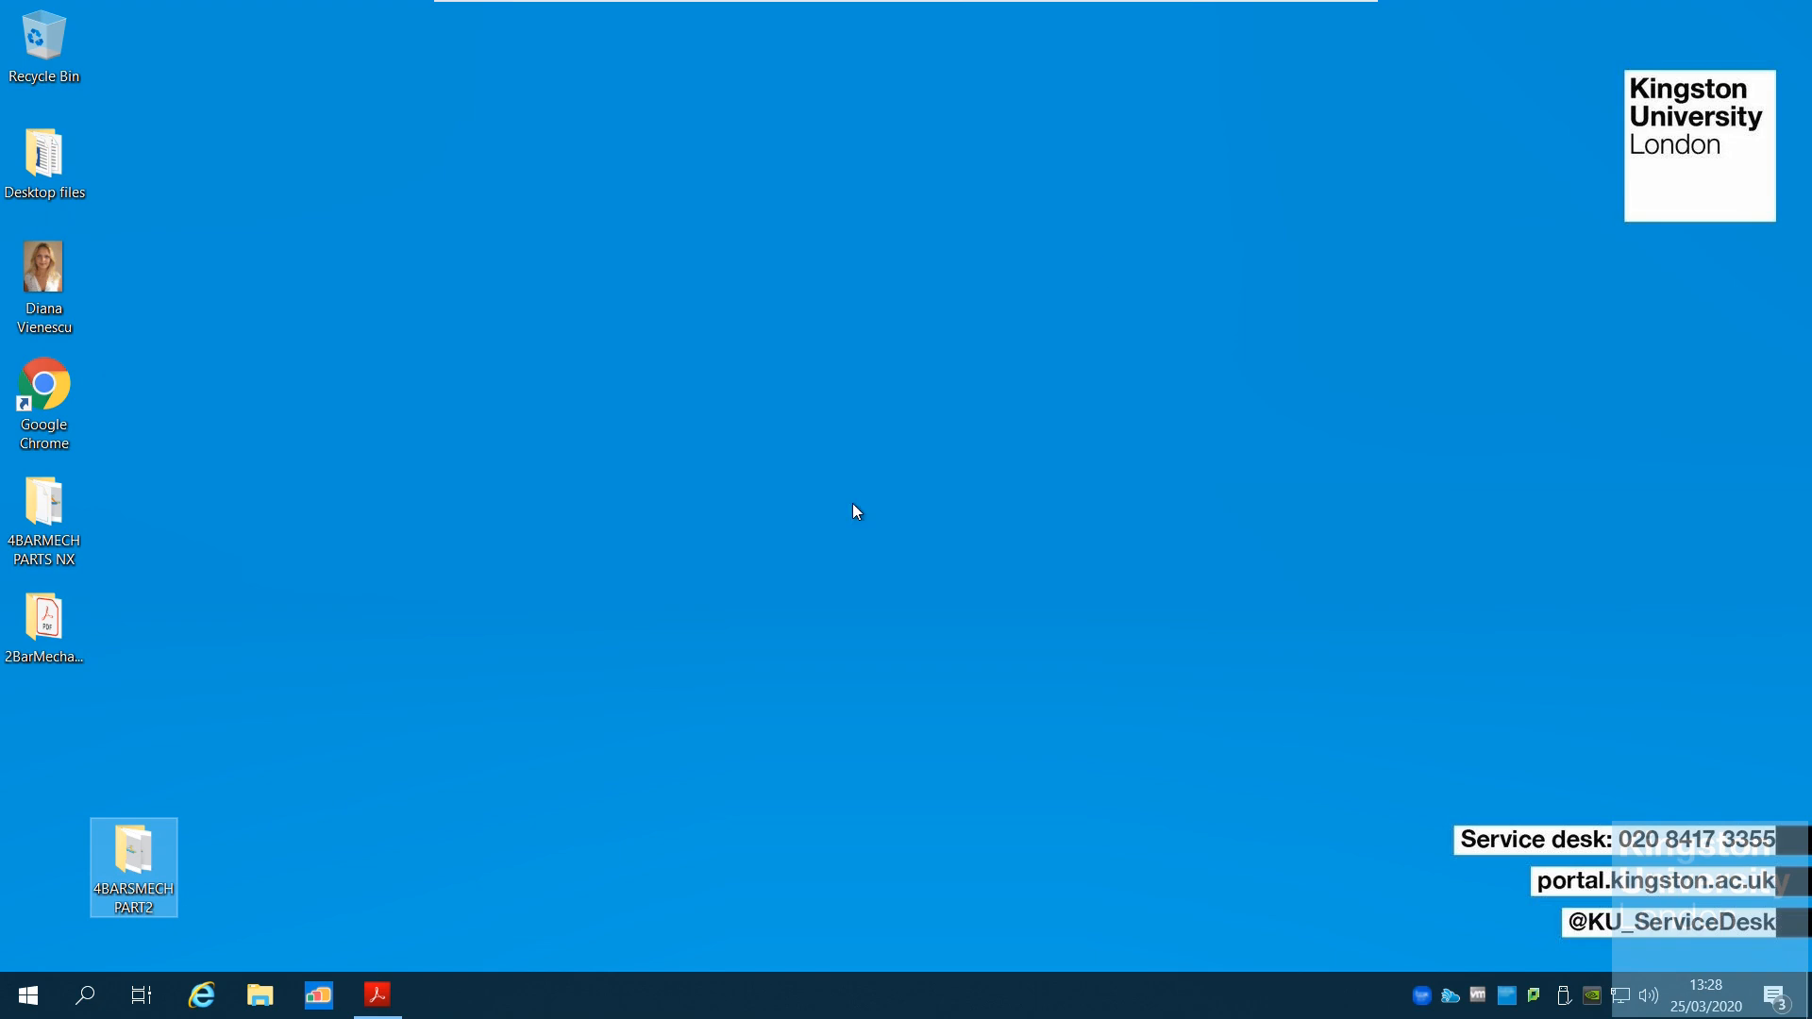
{"action": "left_click_drag", "start_coordinate": [136, 859], "coordinate": [78, 838]}
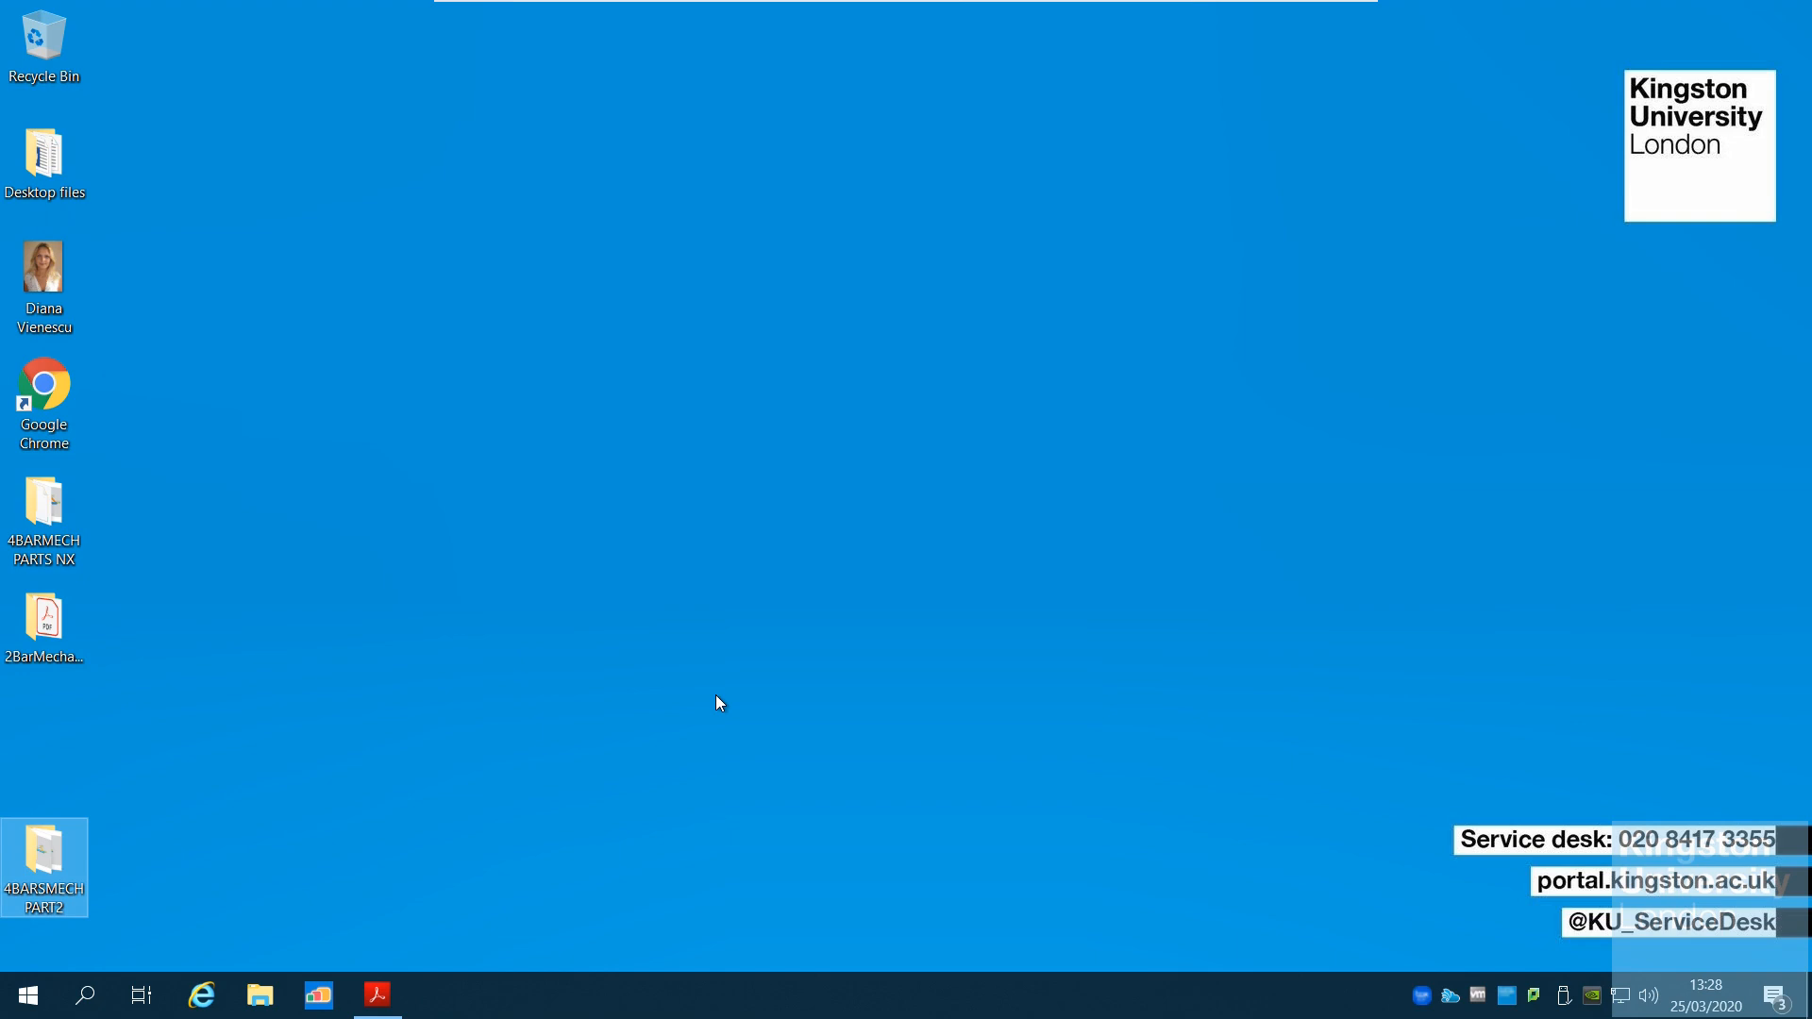
{"action": "left_click", "coordinate": [1031, 357]}
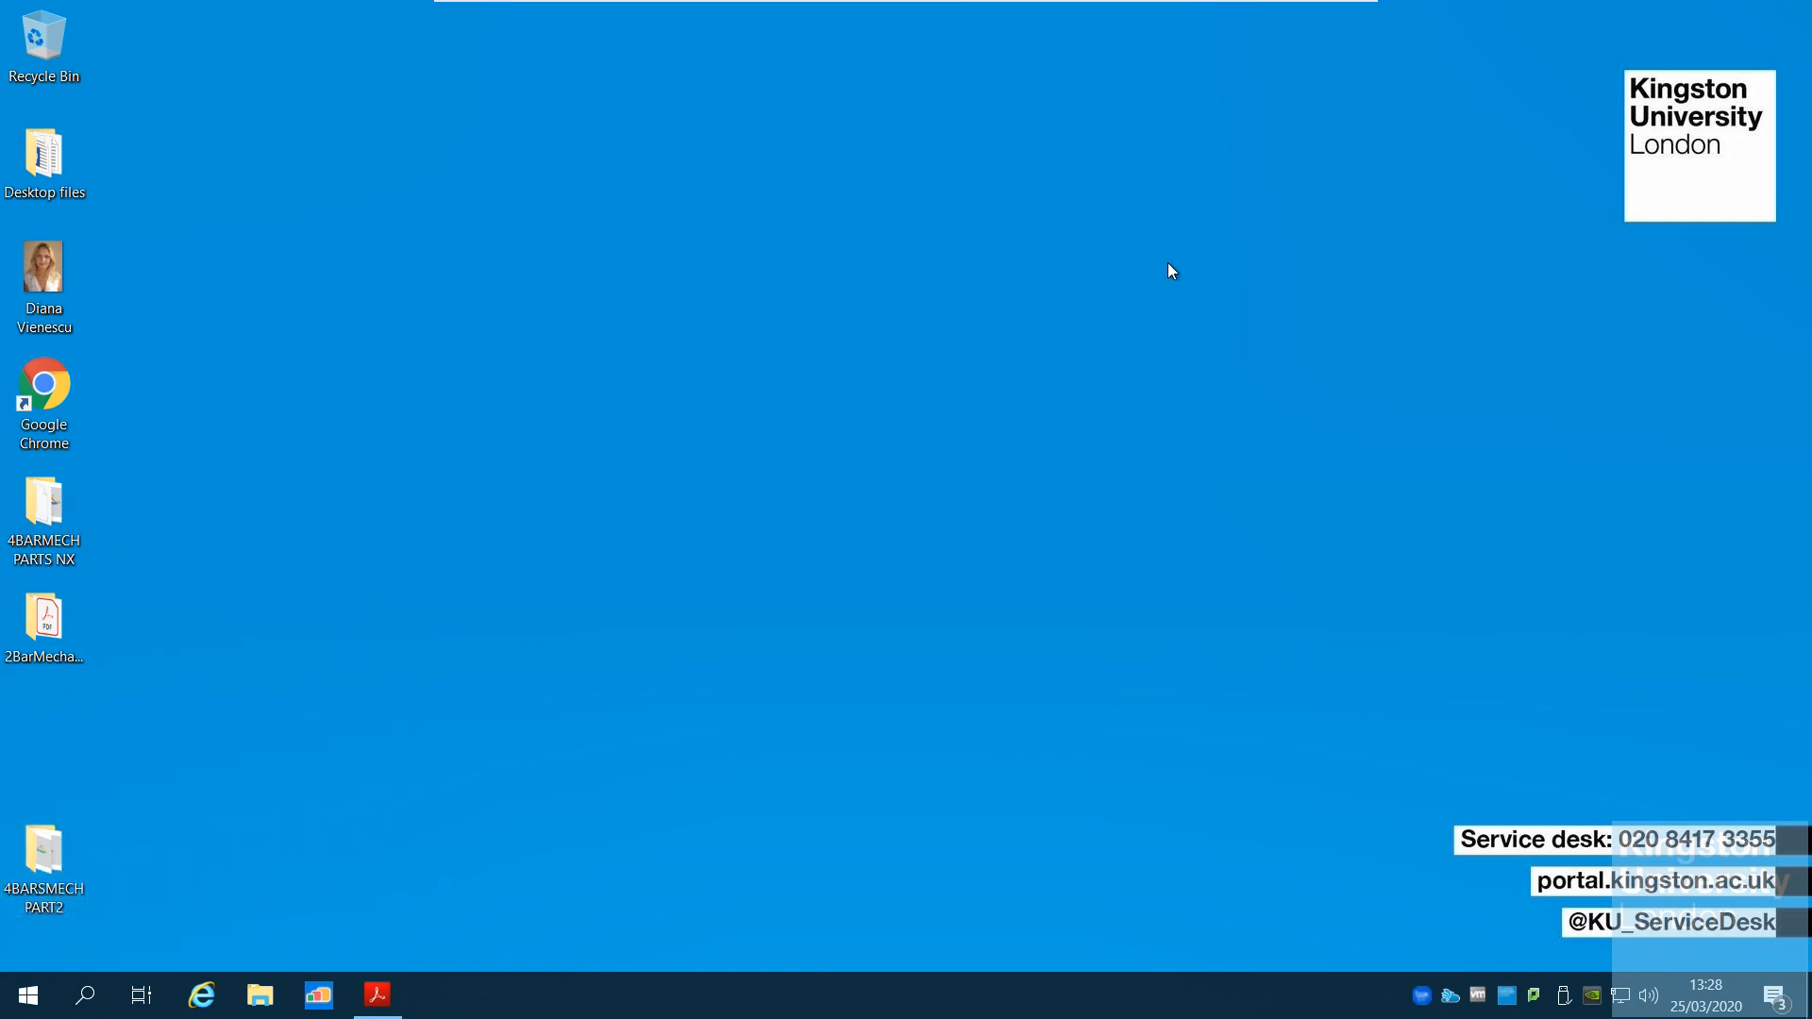